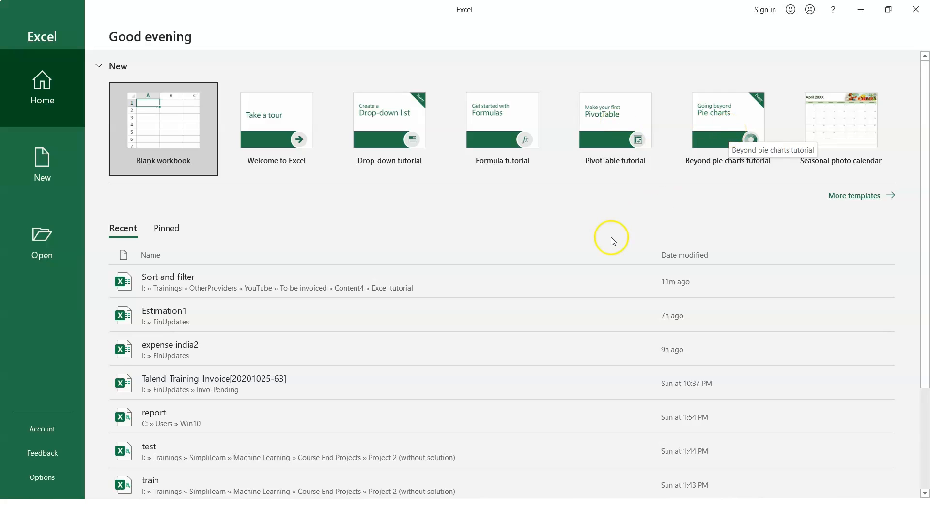
# Create a workbook from the Welcome to Excel tour template and open its "1. Add" sheet
pyautogui.click(283, 160)
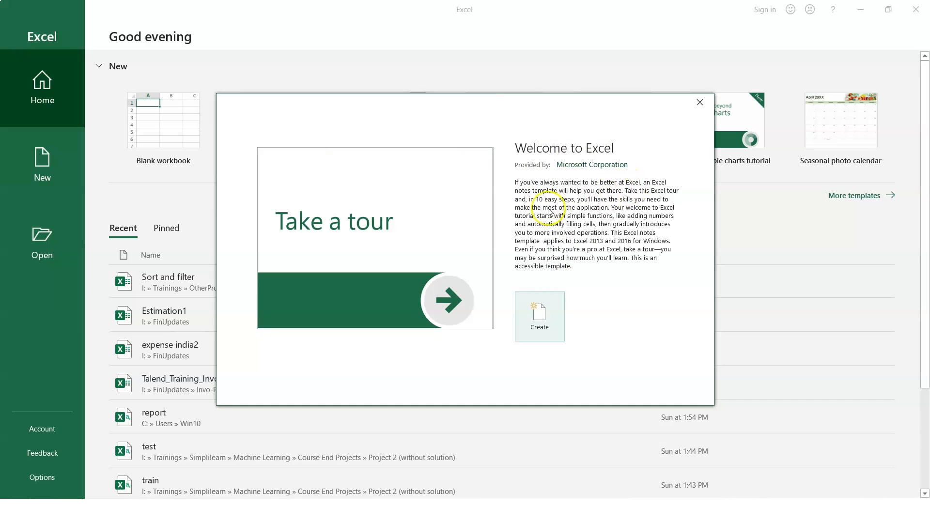
pyautogui.click(540, 319)
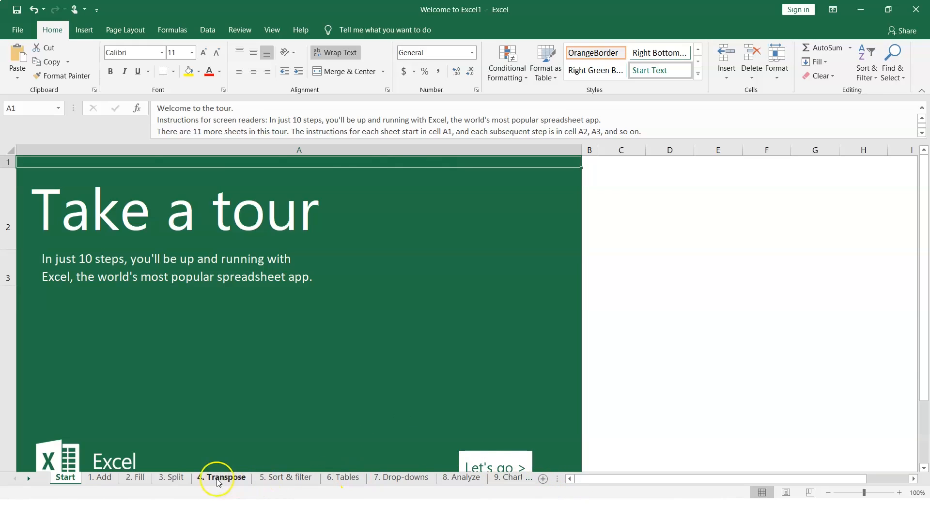
pyautogui.click(97, 478)
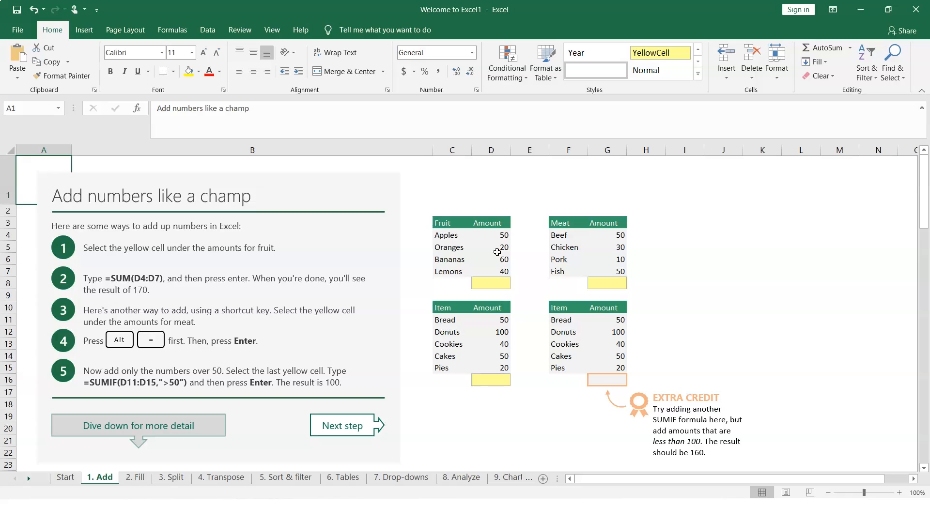
# Examine the available external data sources and the workbook's existing data connections
pyautogui.click(204, 33)
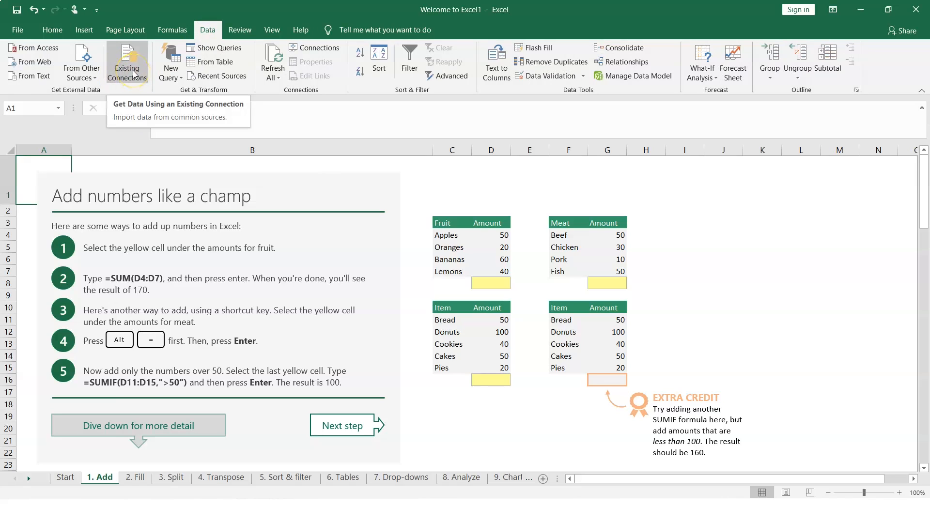
pyautogui.click(96, 80)
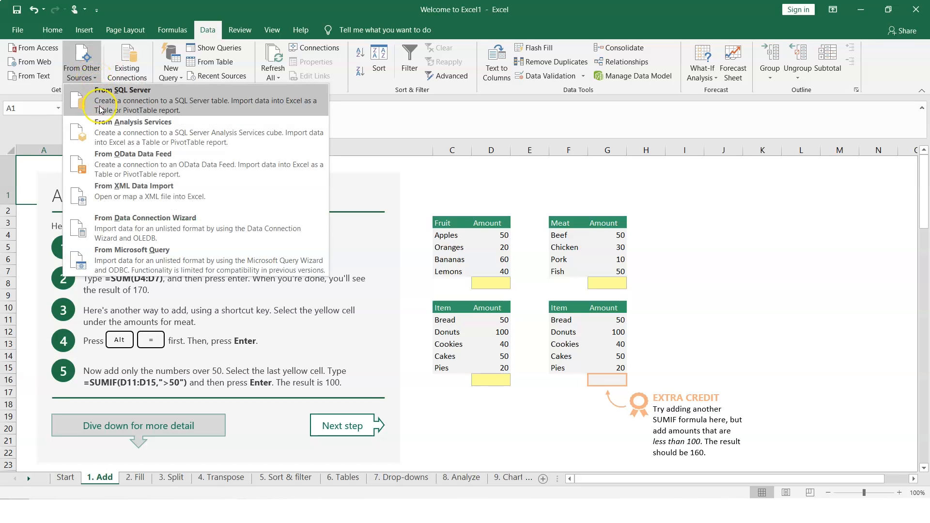
pyautogui.click(103, 135)
pyautogui.click(108, 170)
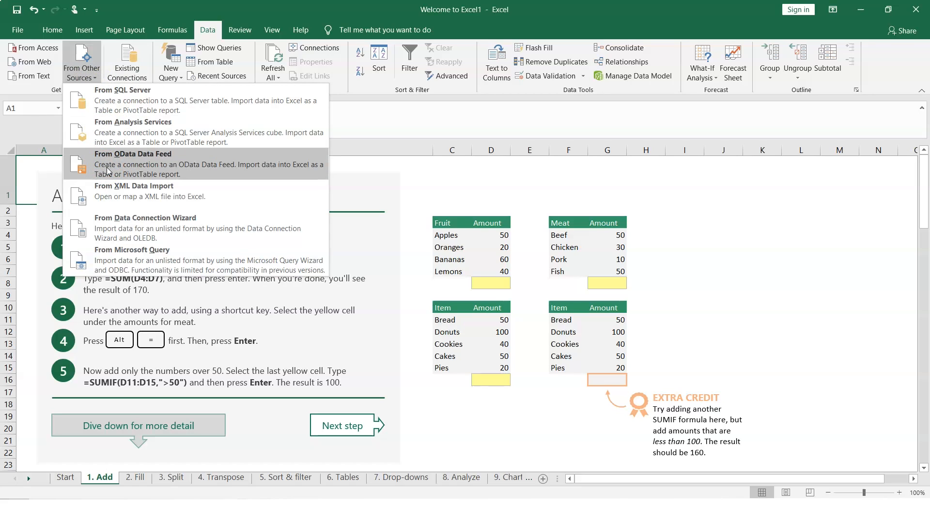
pyautogui.click(113, 207)
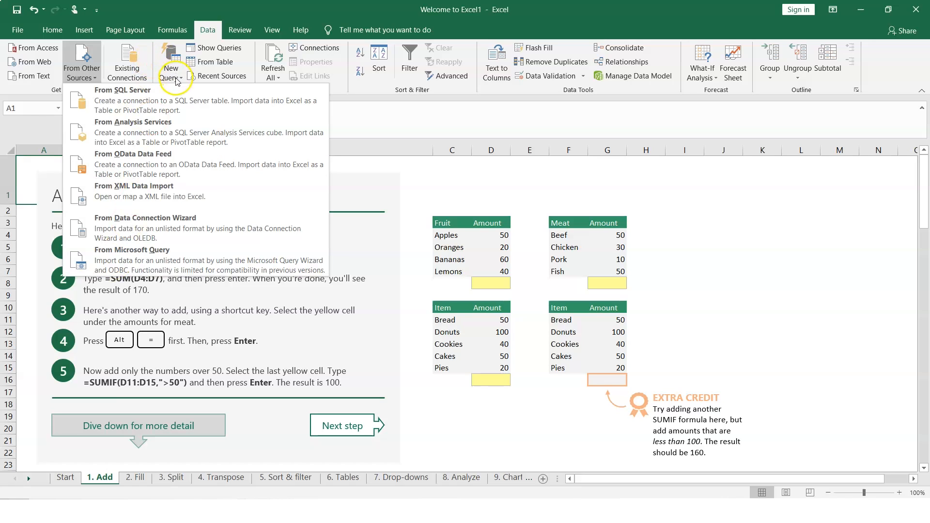
pyautogui.click(396, 118)
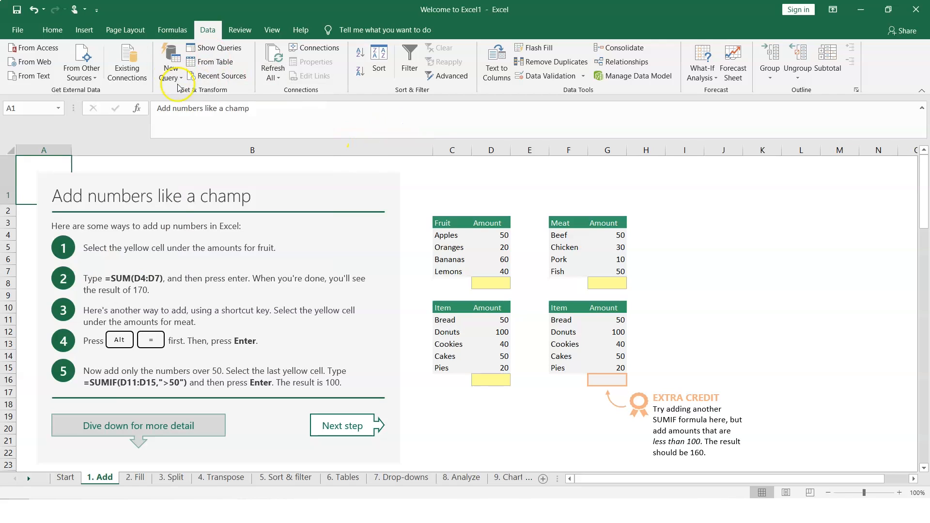
pyautogui.click(330, 51)
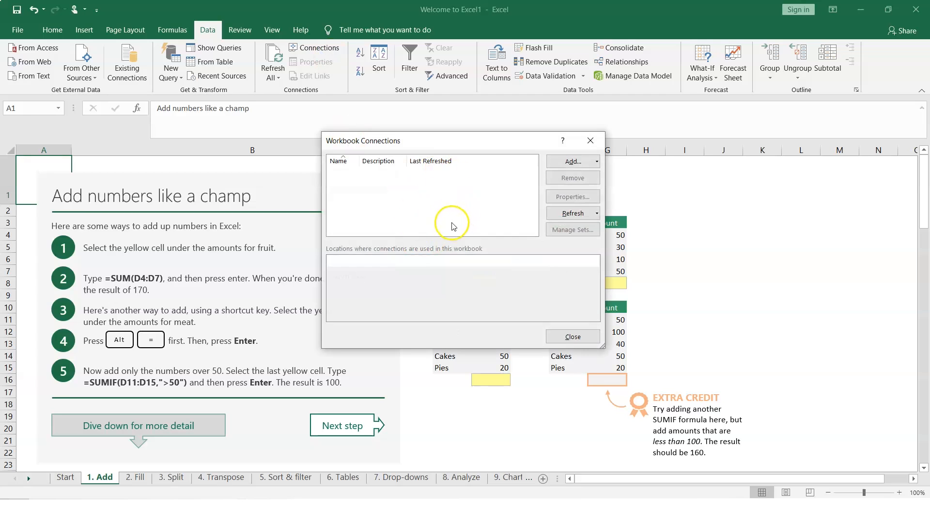
pyautogui.click(589, 140)
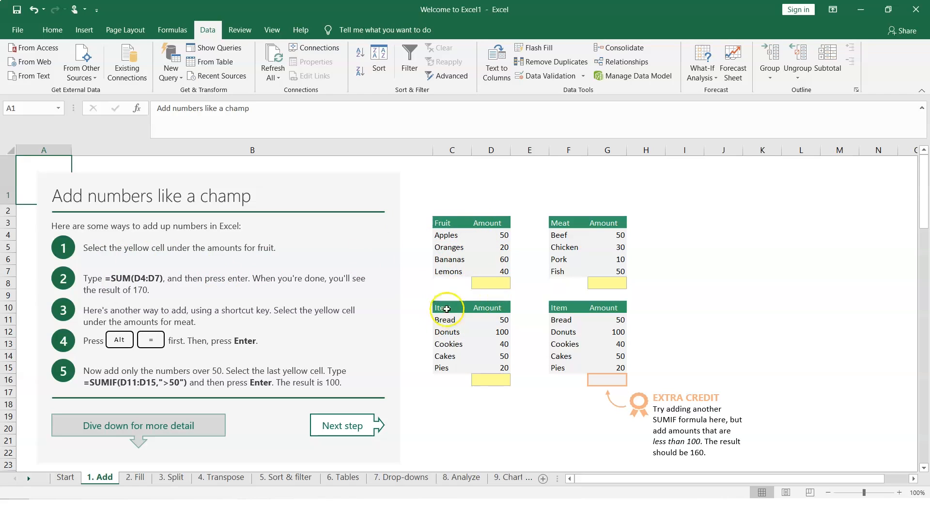
# Total the fruit amounts in cell D8 with the formula =SUM(D4:D7)
pyautogui.click(490, 285)
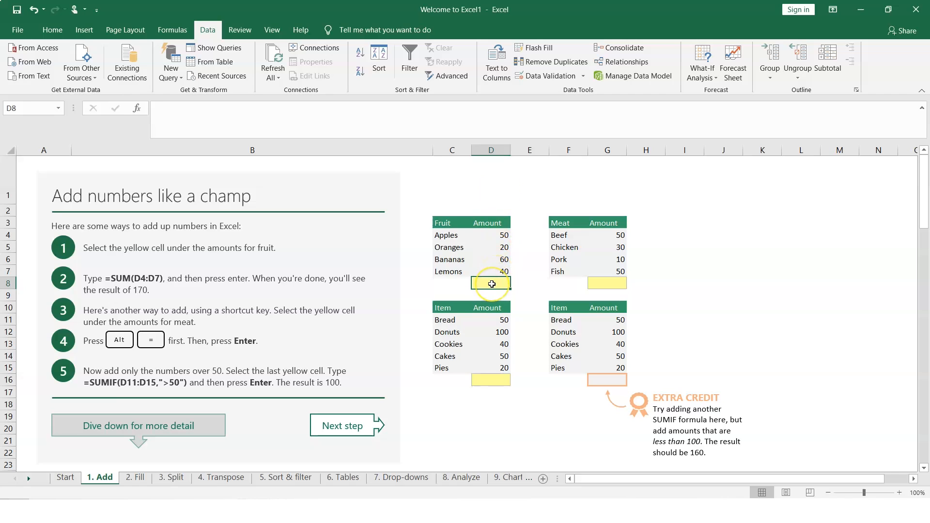
pyautogui.write('=sum')
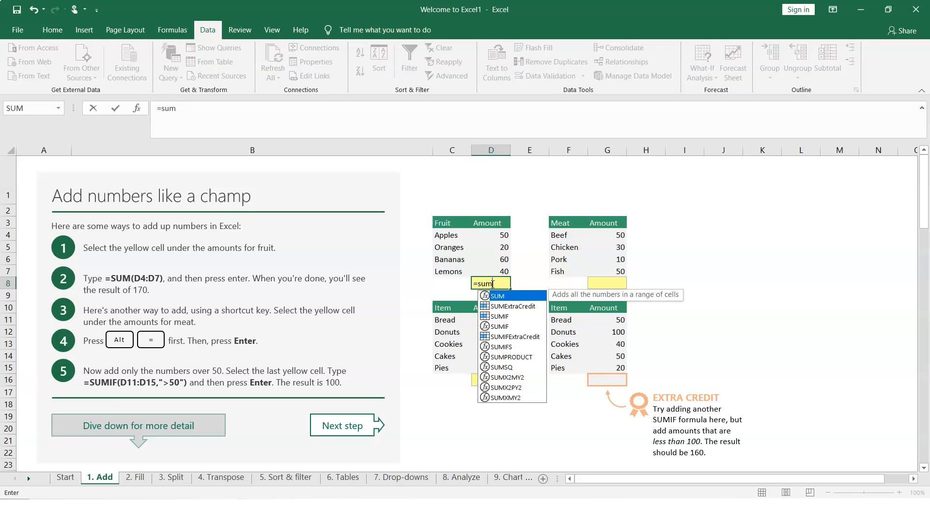
pyautogui.write('(')
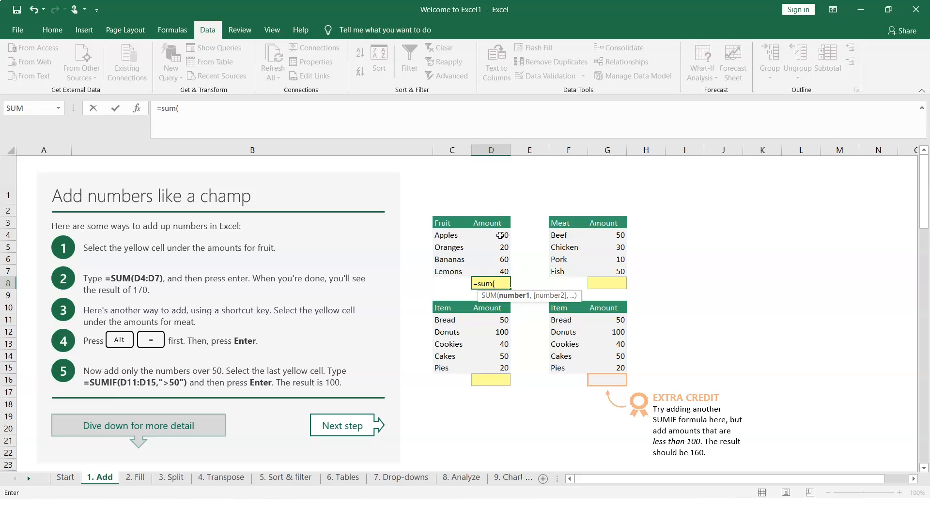
pyautogui.click(499, 235)
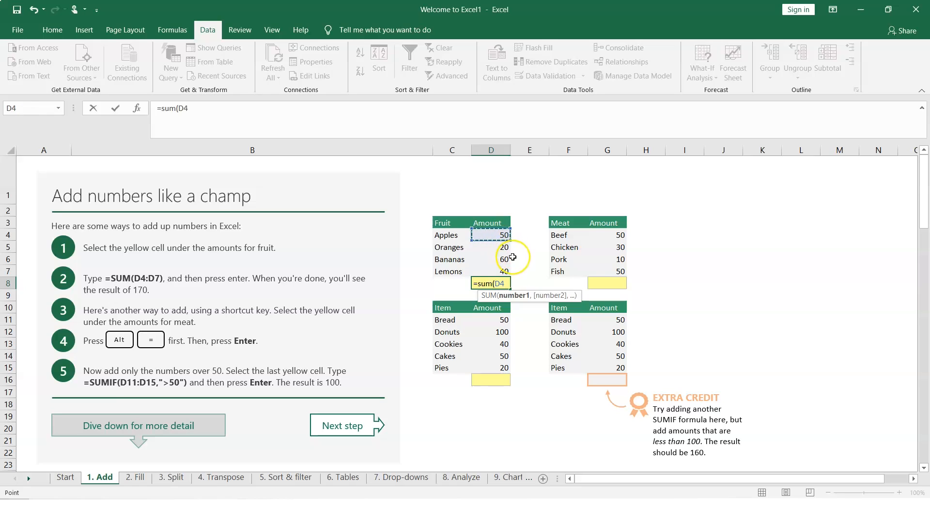
pyautogui.press('F8')
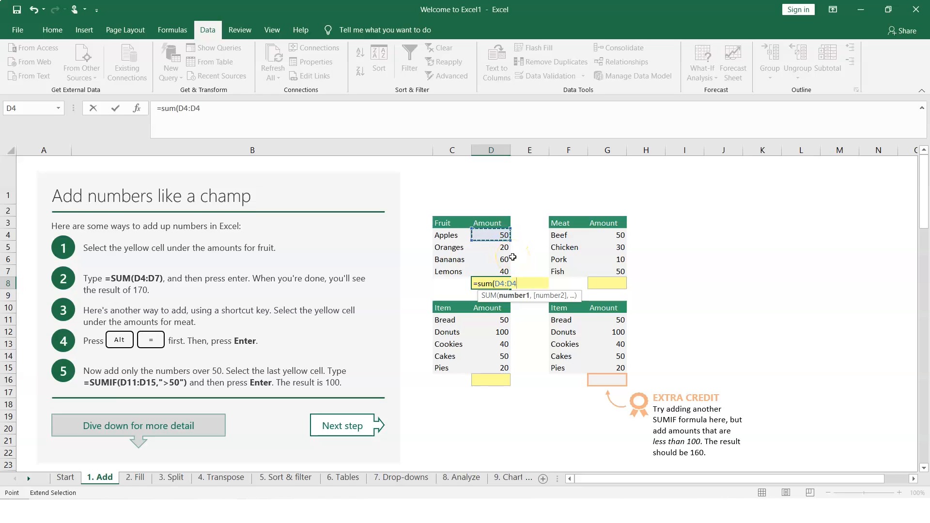
pyautogui.press('BackSpace')
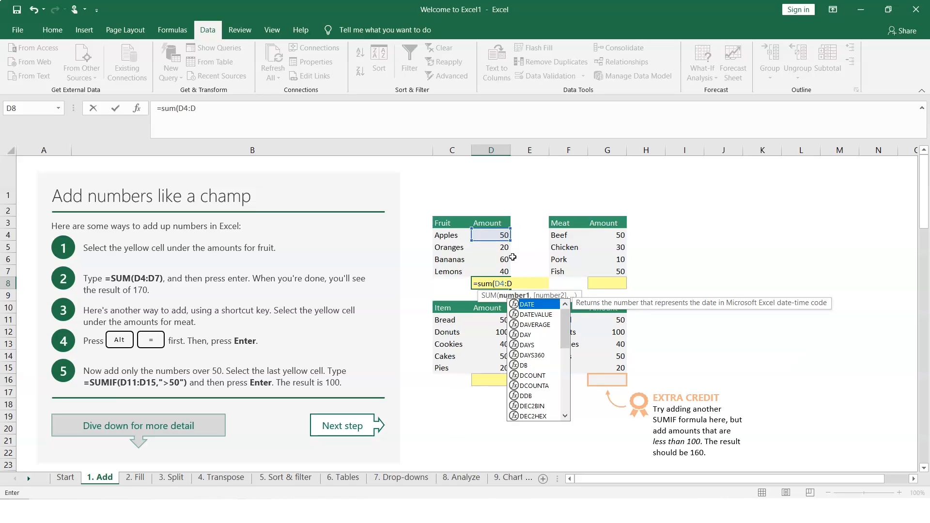
pyautogui.write('7')
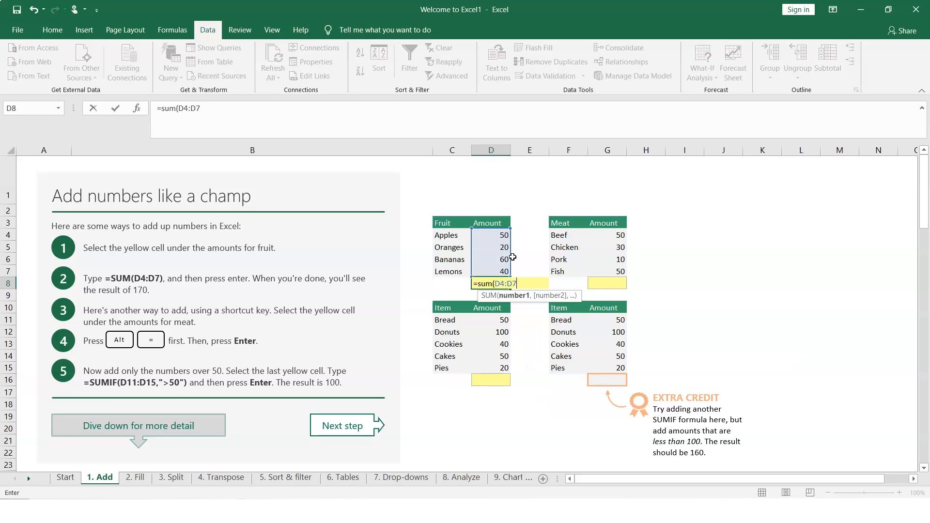
pyautogui.write(')')
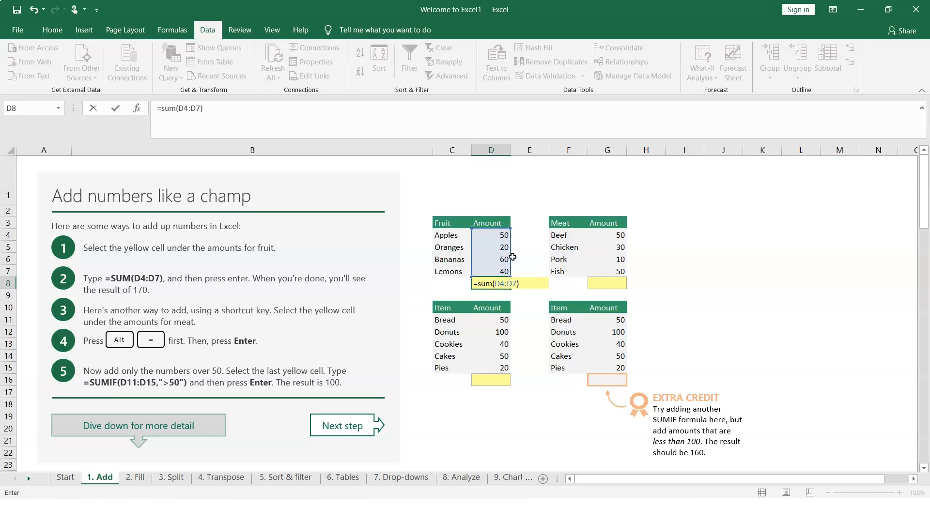
pyautogui.press('Return')
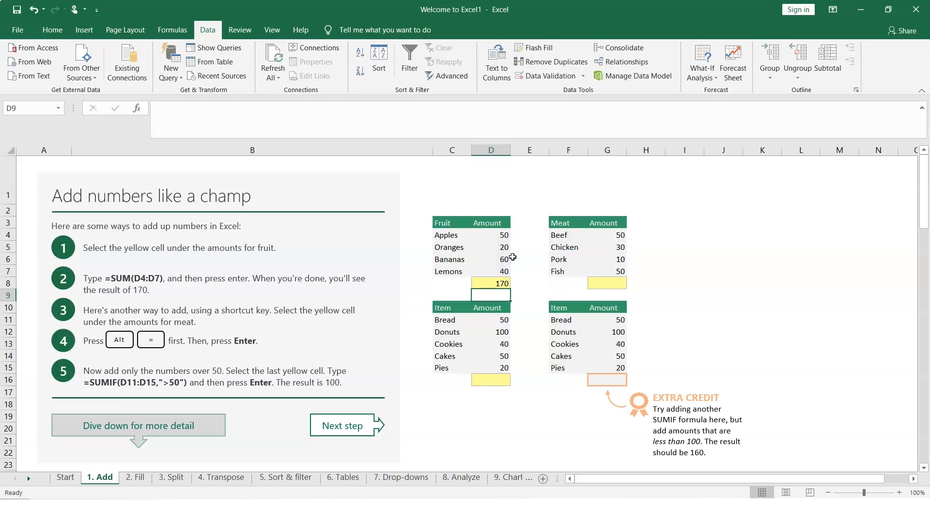
# Clear the fruit total in D8 and insert it again as an AutoSum formula, =SUM(D4:D7)
pyautogui.click(498, 284)
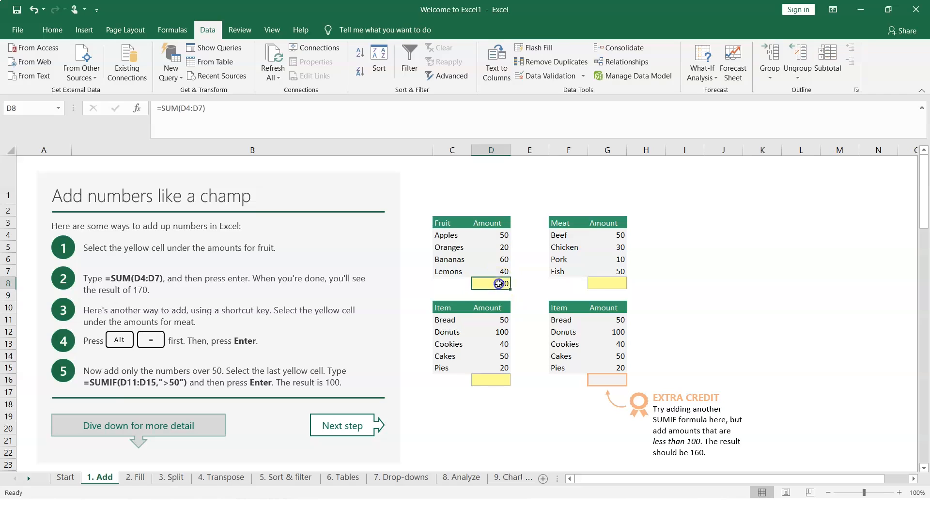
pyautogui.press('Delete')
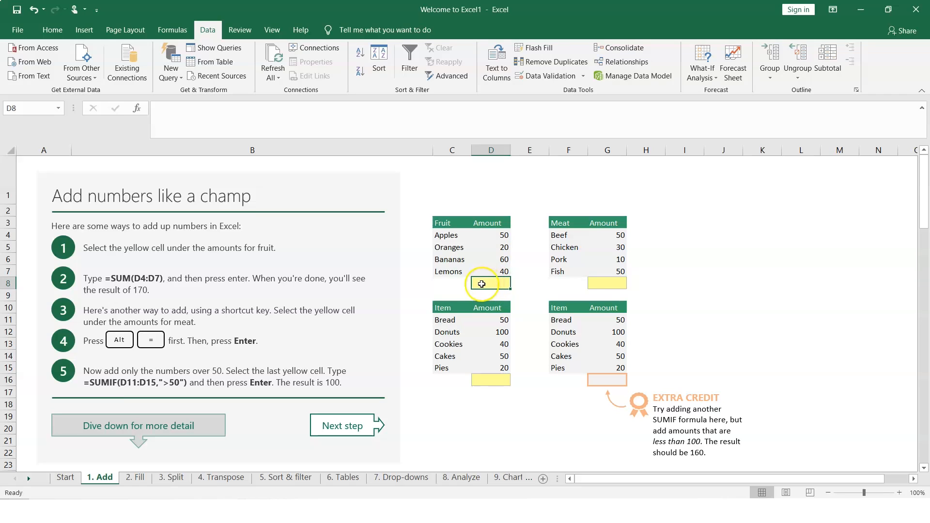
pyautogui.click(490, 281)
pyautogui.write('=SUM(D4:D7)')
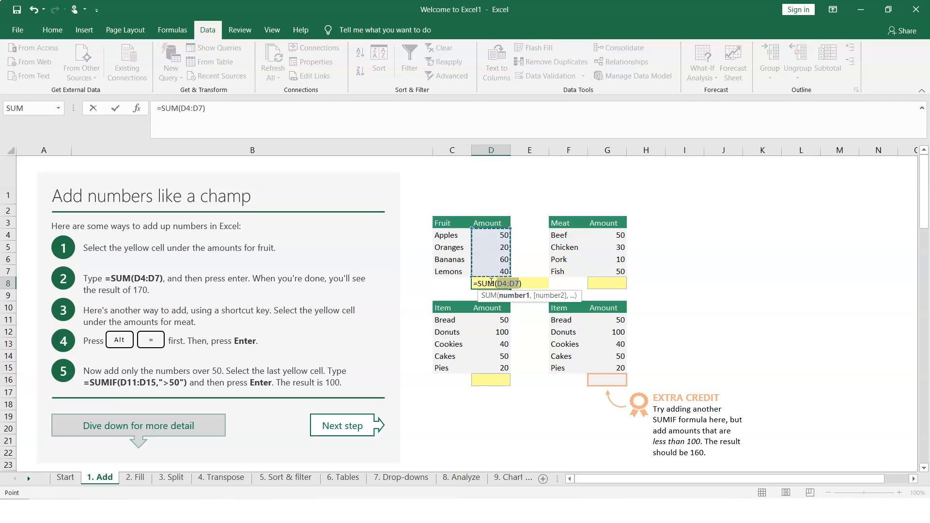
pyautogui.click(508, 229)
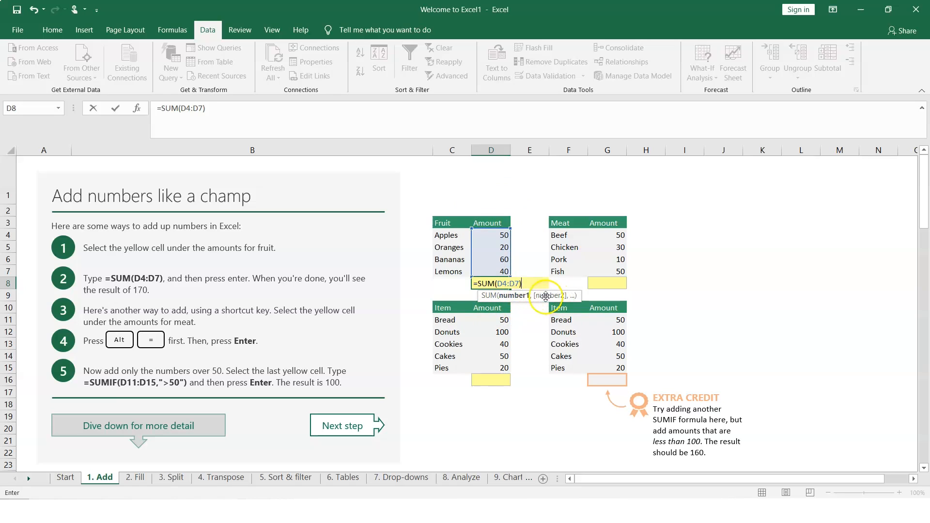
pyautogui.press('Return')
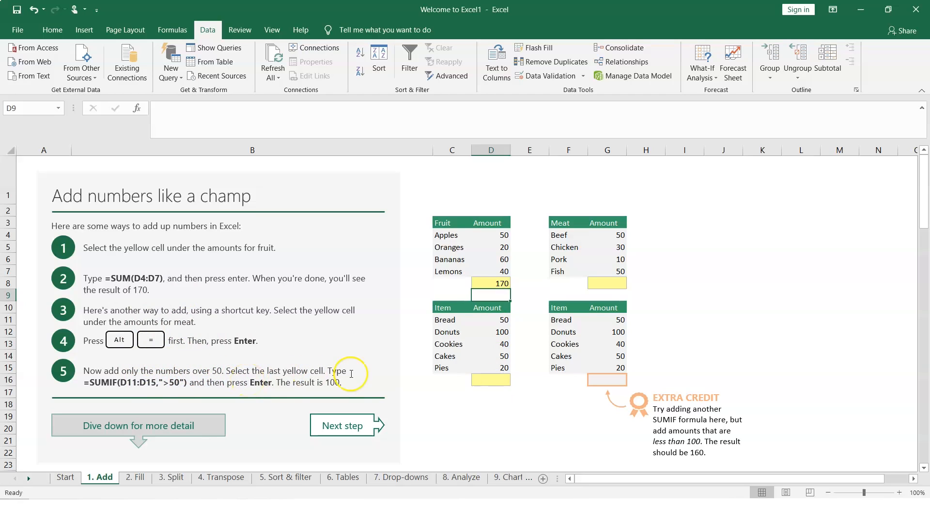
# Add only the item amounts over 50 in cell D16 with =SUMIF(D11:D15,">50")
pyautogui.click(487, 379)
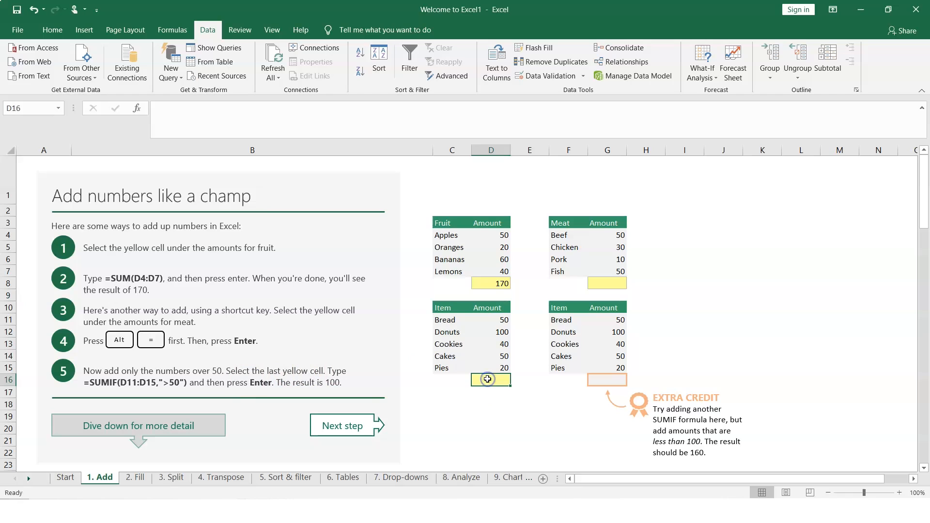
pyautogui.write('=')
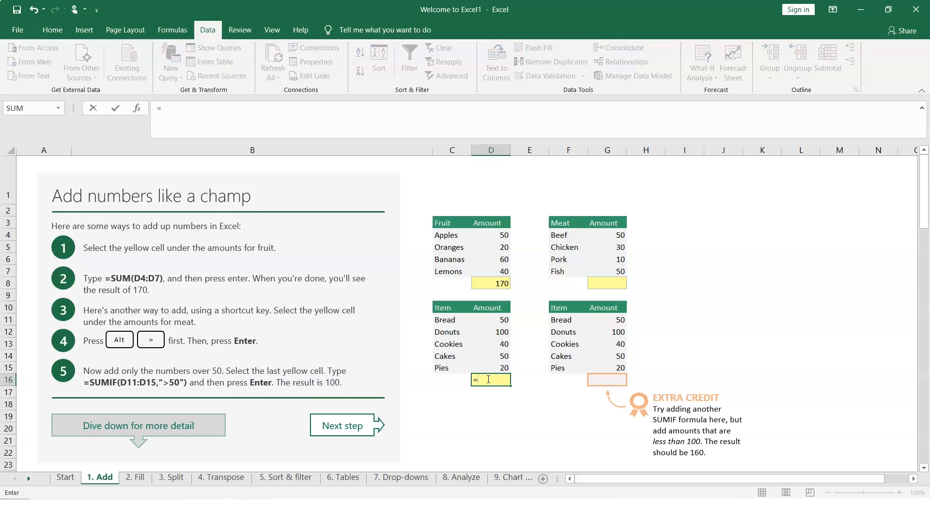
pyautogui.write('sumif')
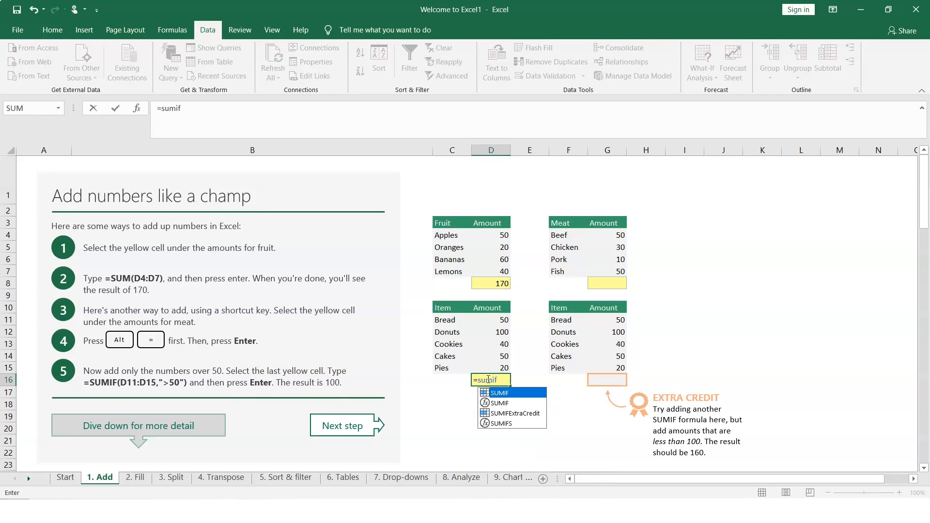
pyautogui.write('(')
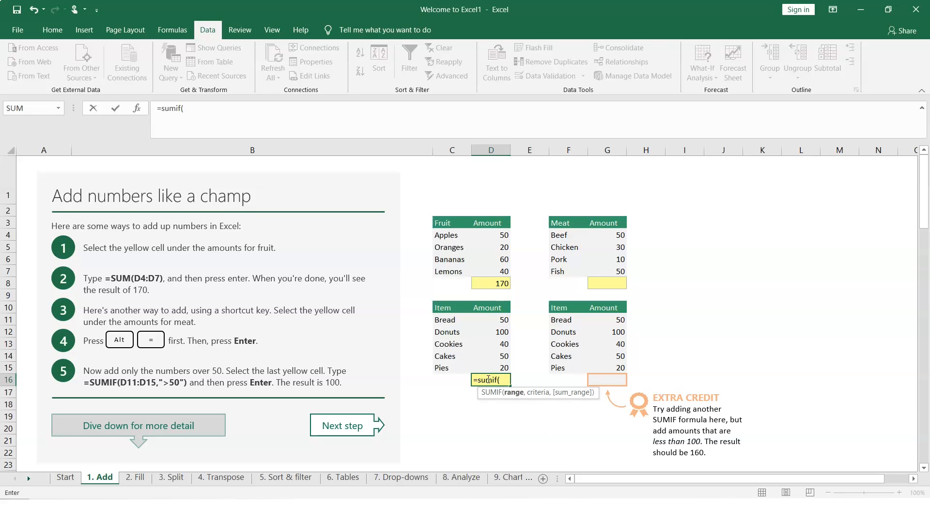
pyautogui.click(491, 320)
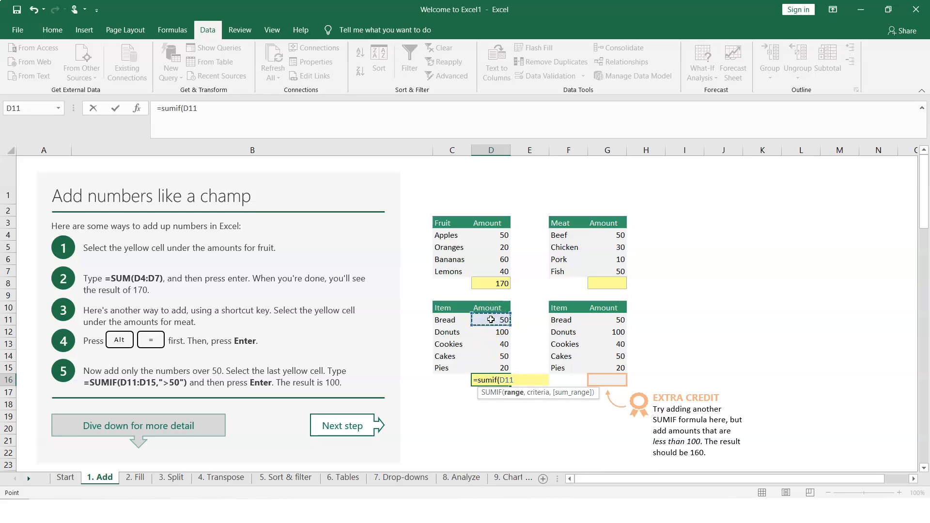
pyautogui.moveTo(510, 326); pyautogui.dragTo(510, 371)
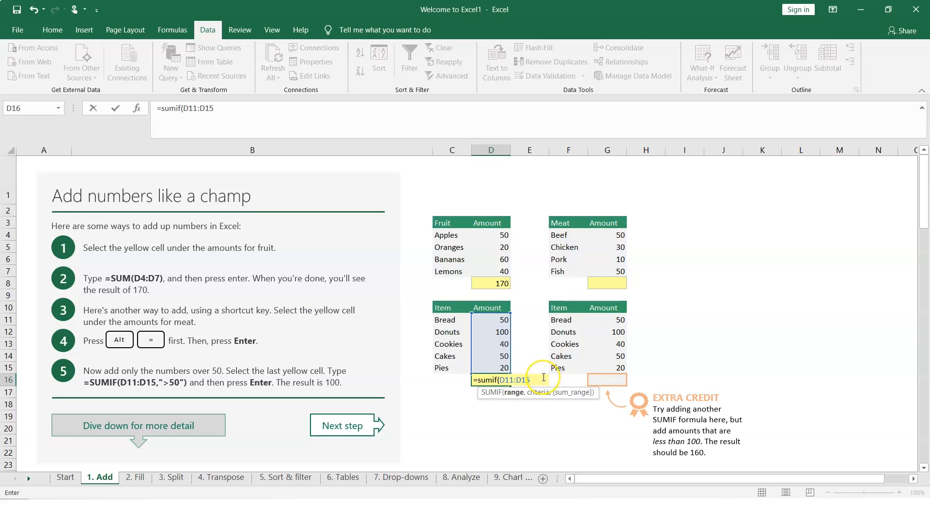
pyautogui.write(',">50"')
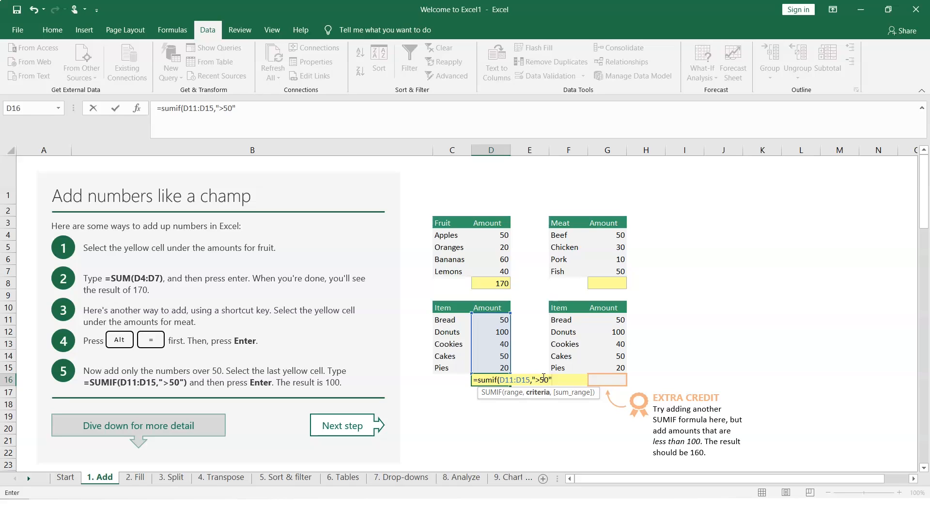
pyautogui.write(')')
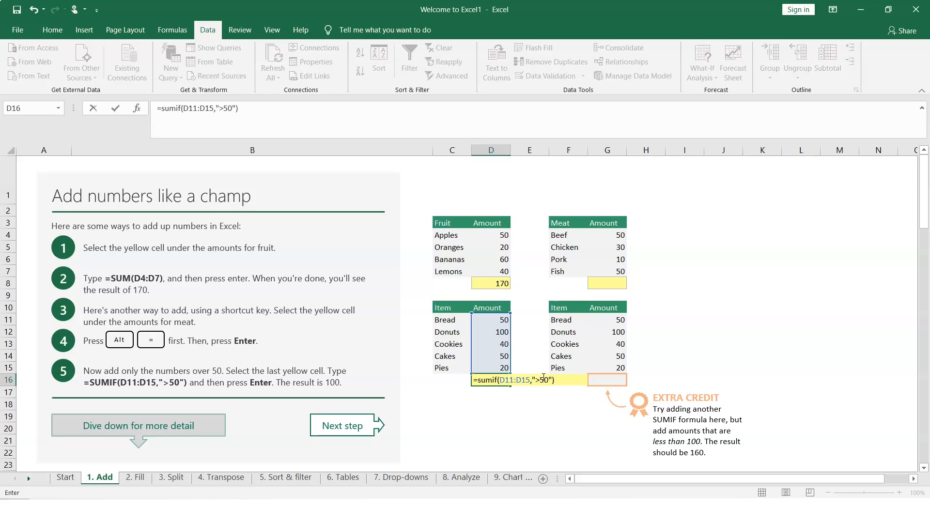
pyautogui.press('Return')
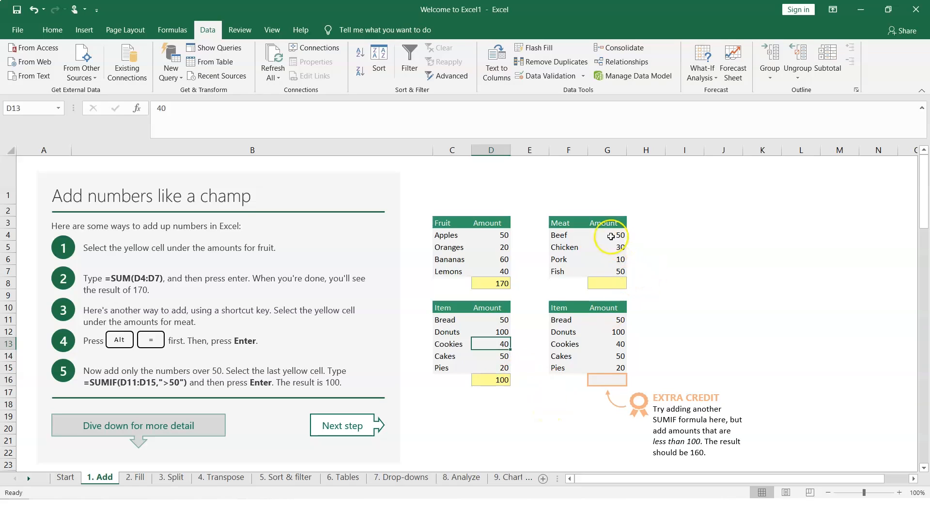
# Total the meat amounts in cell G8 with AutoSum, using =SUM(G4:G7)
pyautogui.click(616, 280)
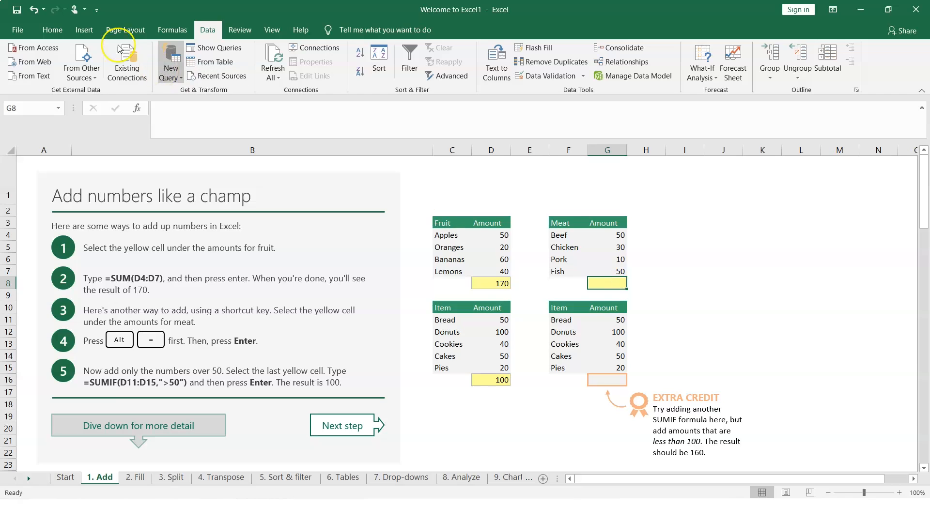
pyautogui.click(52, 35)
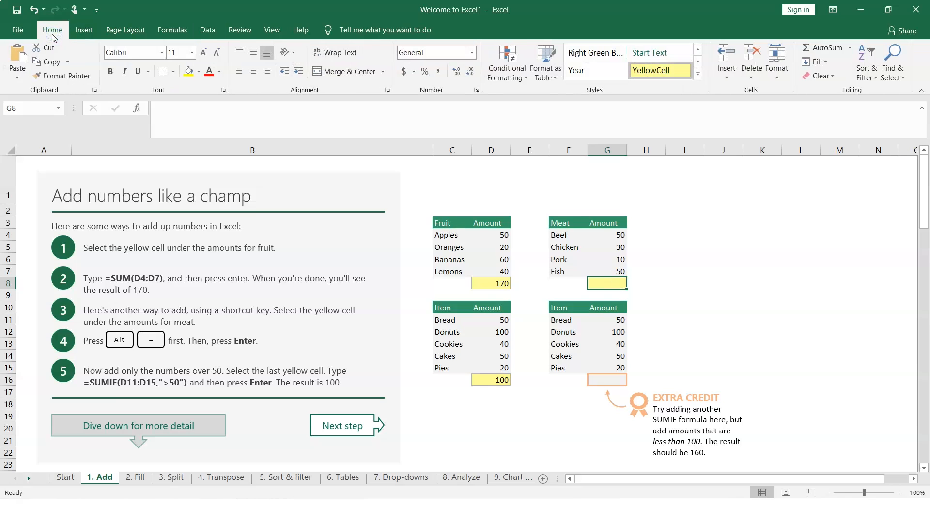
pyautogui.click(830, 50)
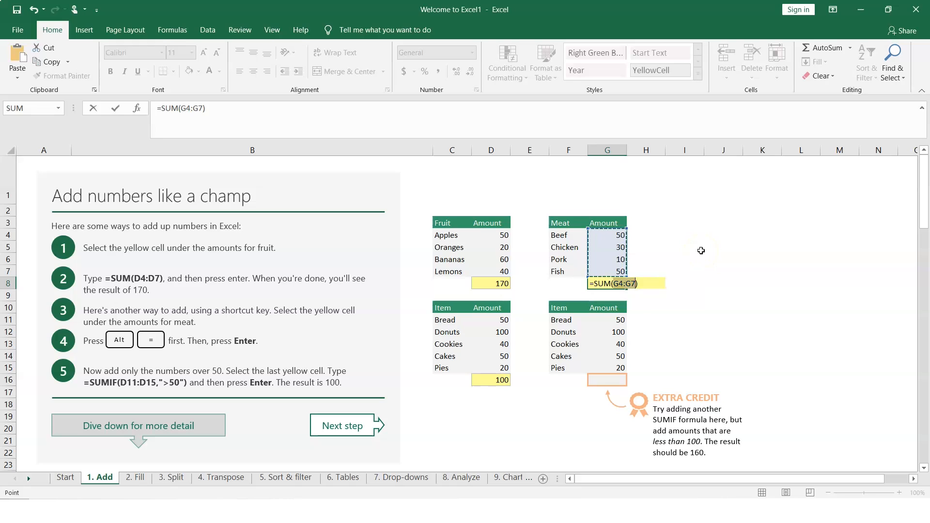
pyautogui.press('Return')
pyautogui.click(701, 250)
pyautogui.click(613, 292)
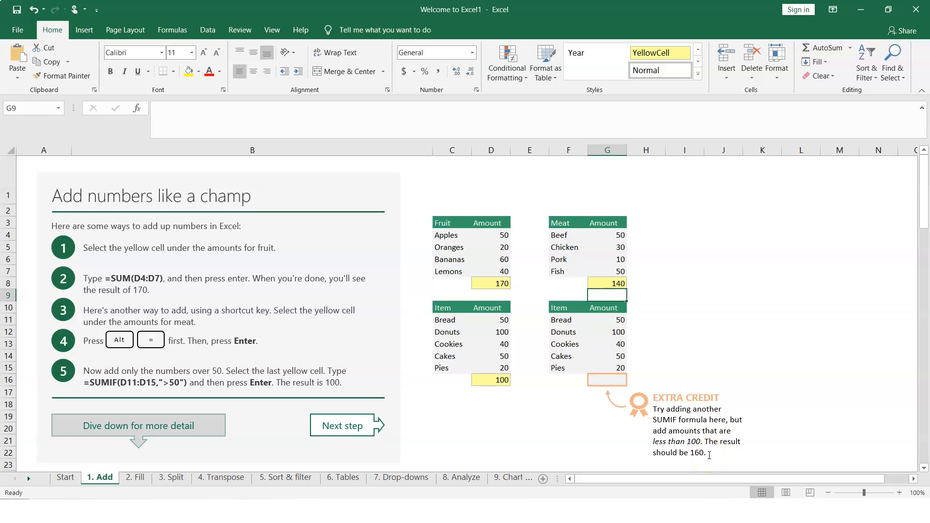
# Copy the SUMIF formula text from D16 into G16 and change its criterion to ">100"
pyautogui.click(608, 379)
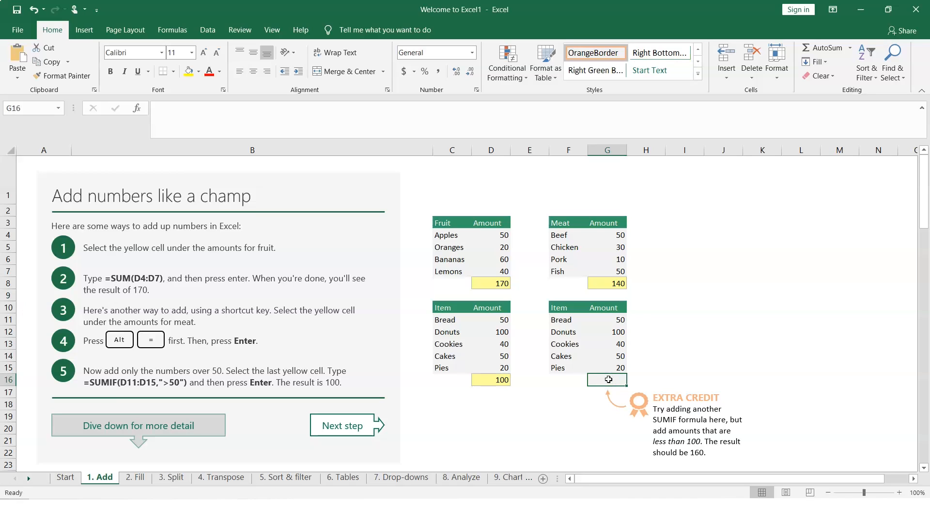
pyautogui.click(491, 370)
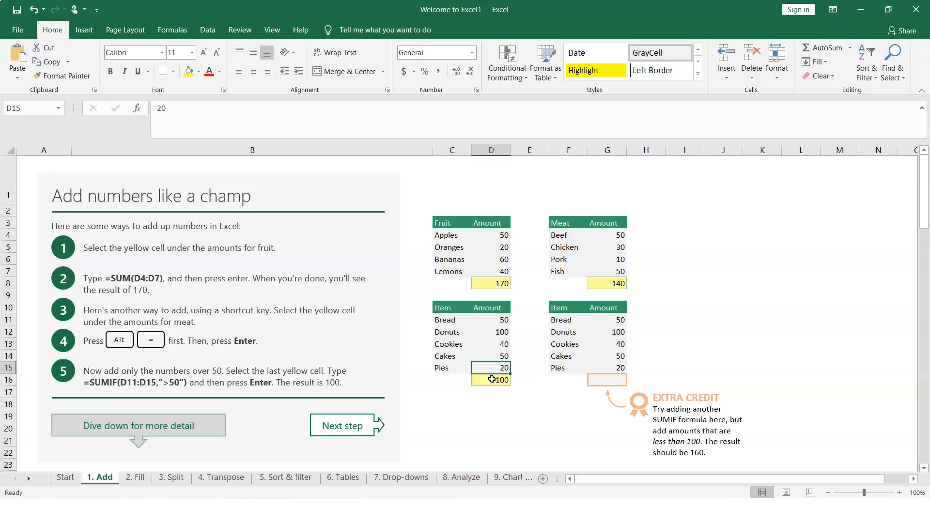
pyautogui.click(491, 380)
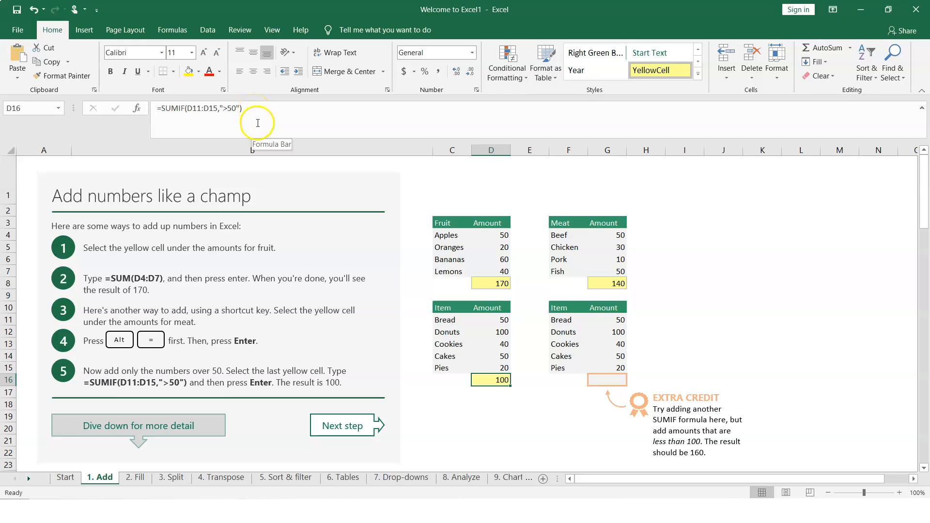
pyautogui.moveTo(252, 108); pyautogui.dragTo(151, 109)
pyautogui.hotkey('ctrl', 'c')
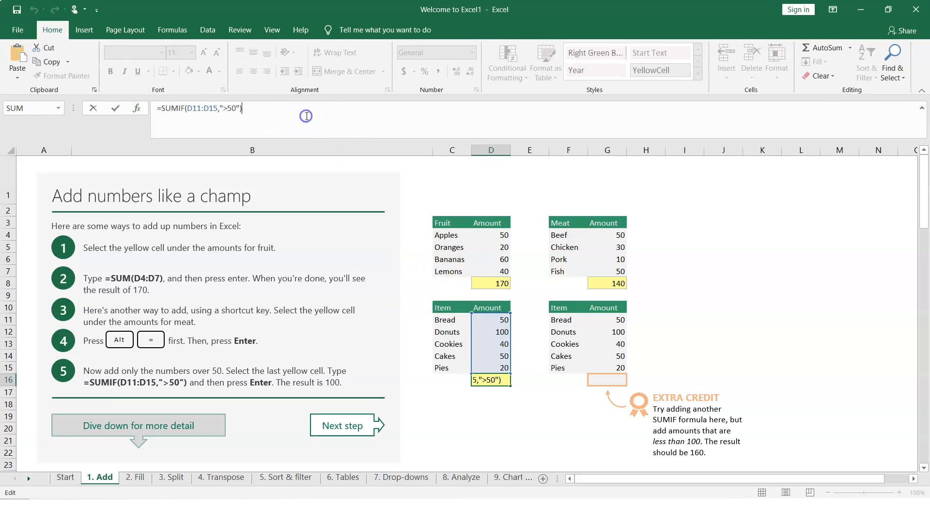
pyautogui.press('Return')
pyautogui.click(613, 377)
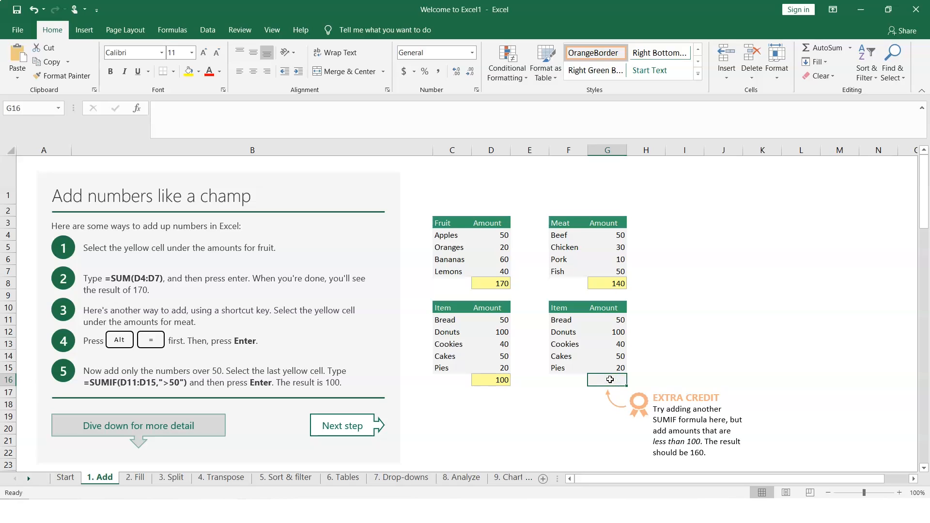
pyautogui.click(206, 111)
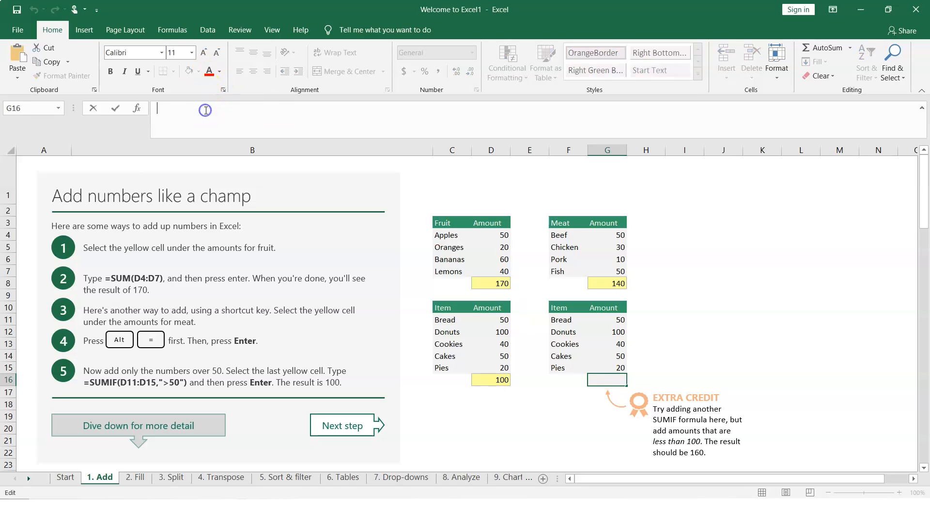
pyautogui.hotkey('ctrl', 'v')
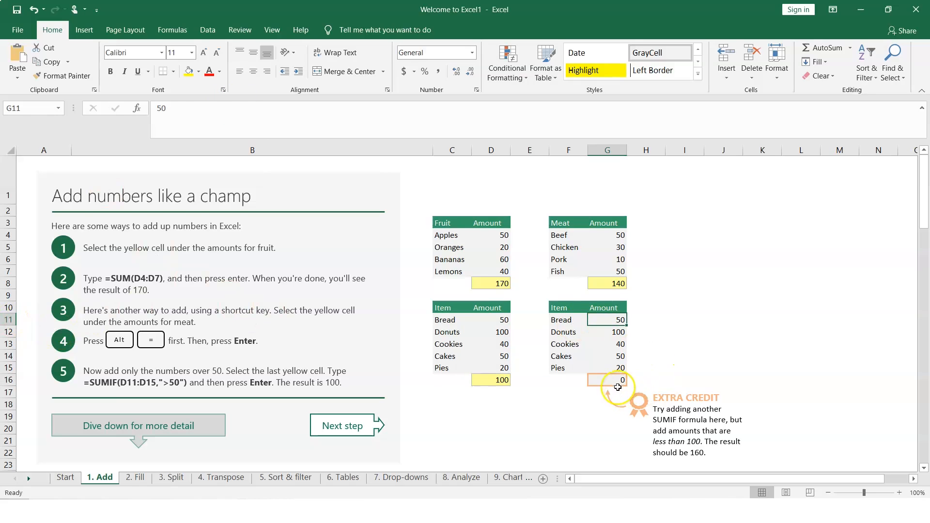
# Change the SUMIF range in G16 to G11:G15
pyautogui.click(618, 386)
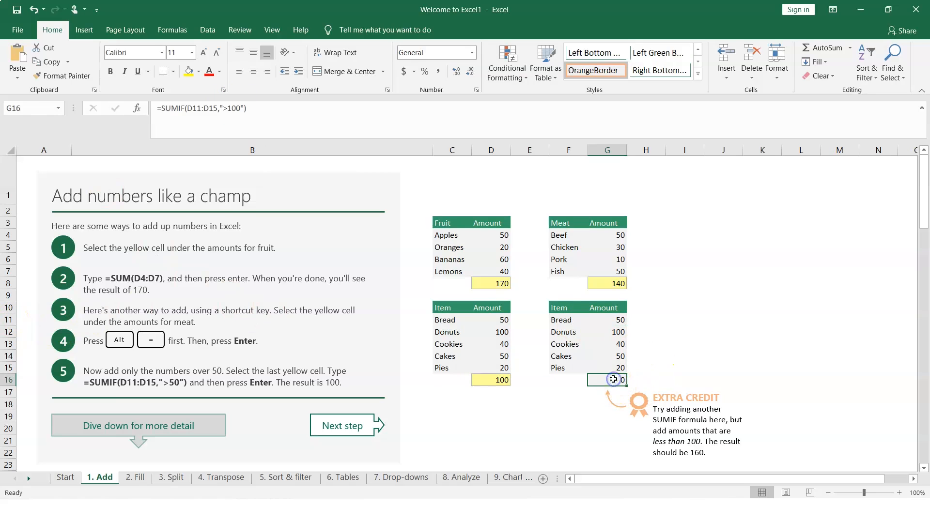
pyautogui.click(191, 110)
pyautogui.press('BackSpace')
pyautogui.write('G')
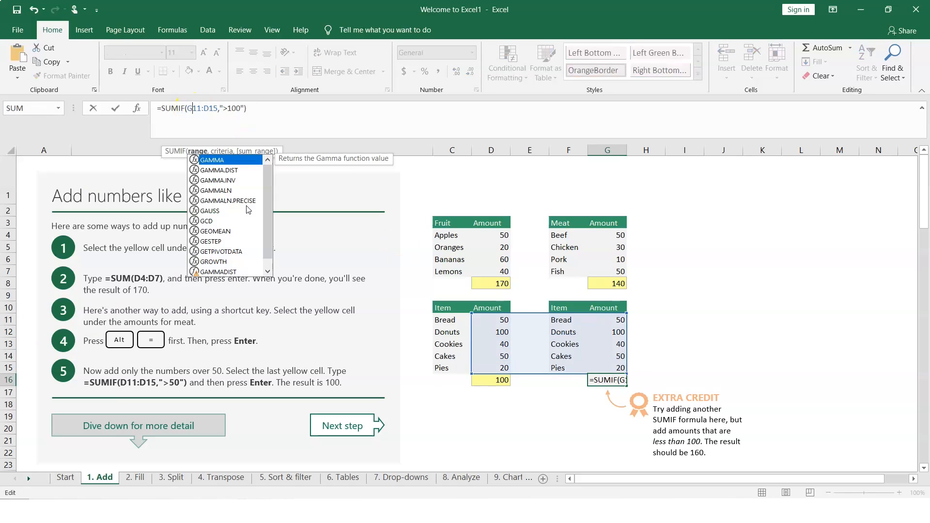
pyautogui.click(210, 108)
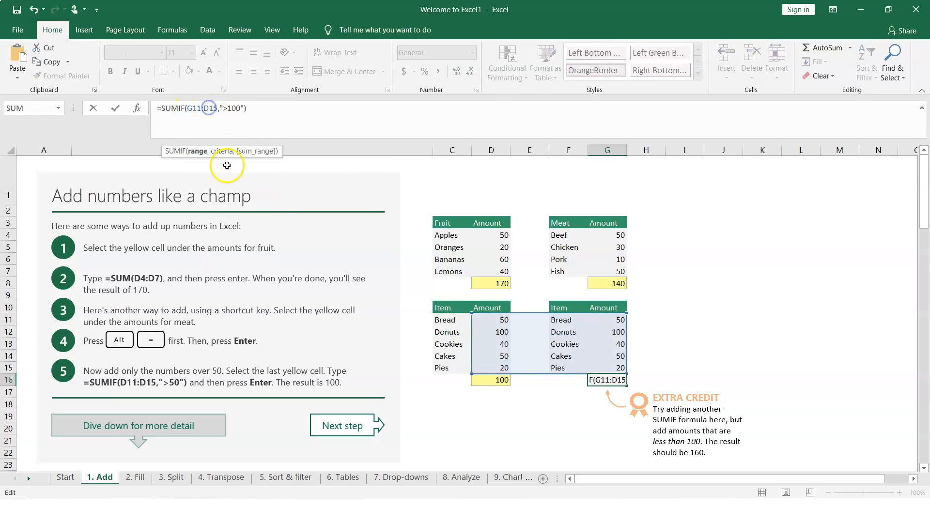
pyautogui.press('BackSpace')
pyautogui.write('G')
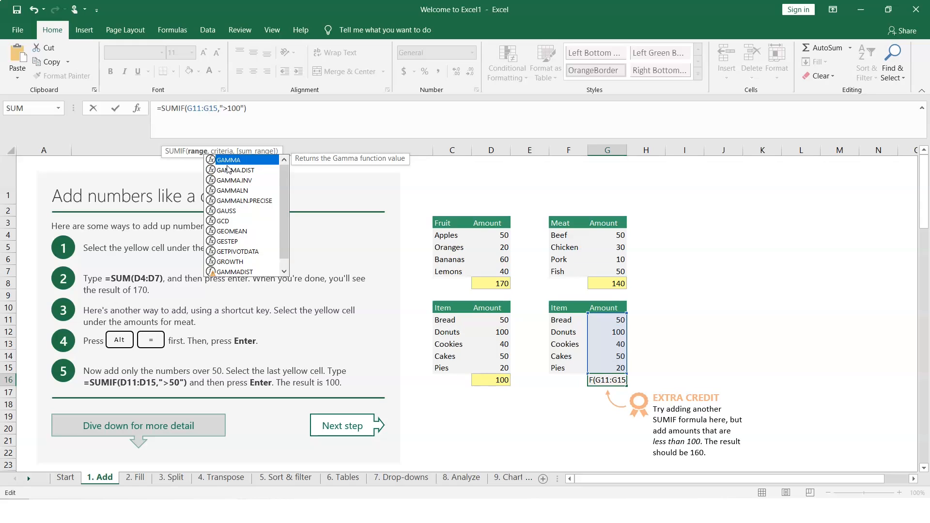
pyautogui.press('Return')
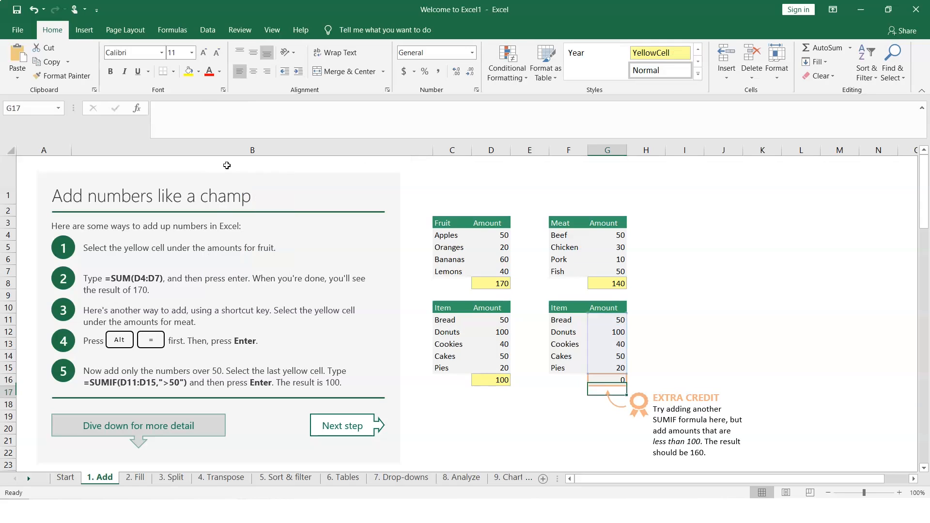
# Change the comparison in G16's SUMIF criterion to less than, giving =SUMIF(G11:G15,"<100")
pyautogui.click(610, 381)
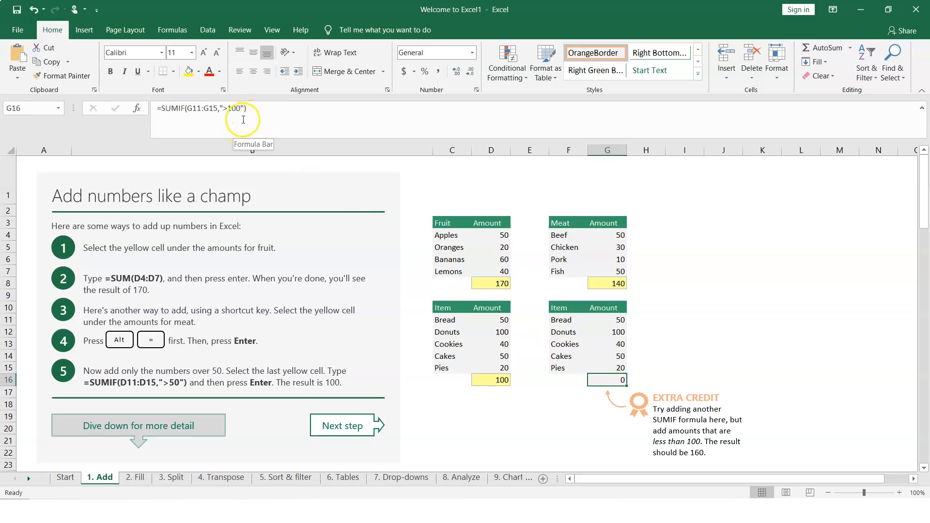
pyautogui.click(226, 109)
pyautogui.press('BackSpace')
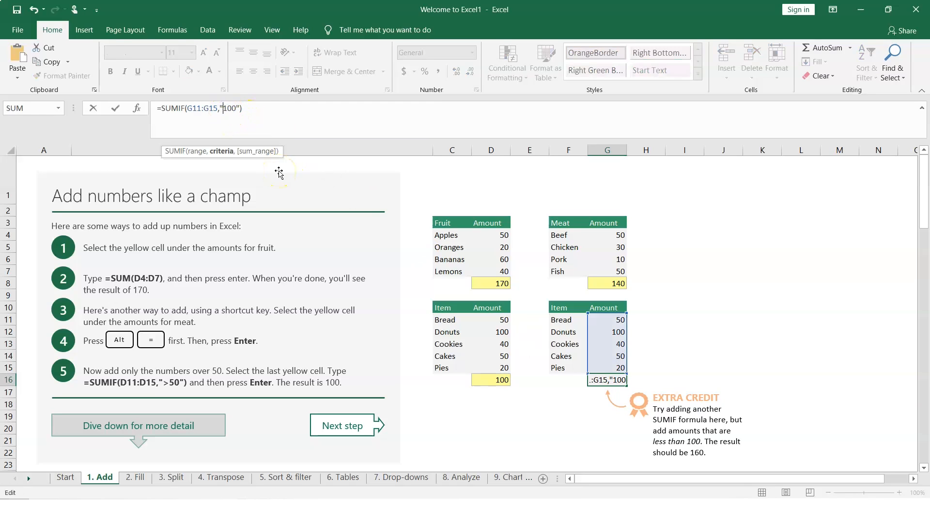
pyautogui.write('<')
pyautogui.press('Return')
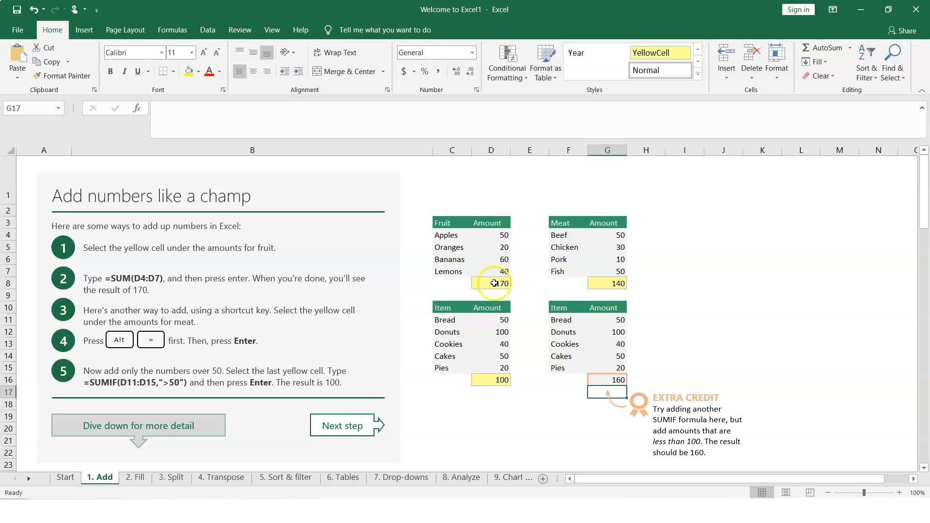
# On the "2. Fill" sheet, fill the sum formula in E4 down through E7 with the fill handle
pyautogui.click(719, 514)
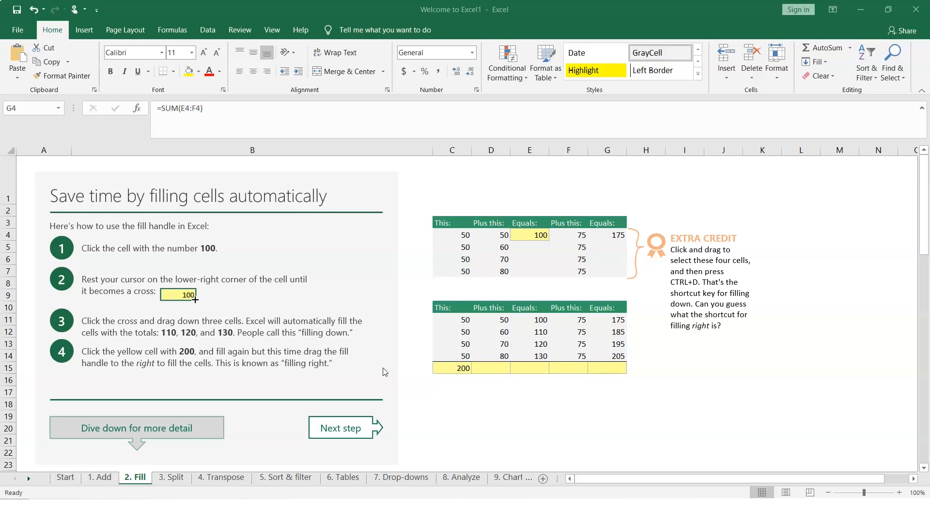
pyautogui.click(544, 236)
pyautogui.click(537, 236)
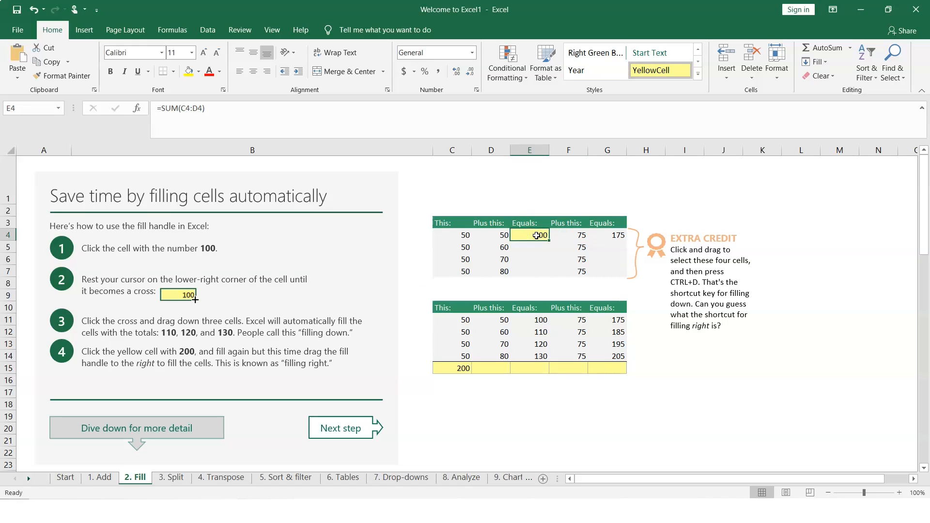
pyautogui.click(460, 236)
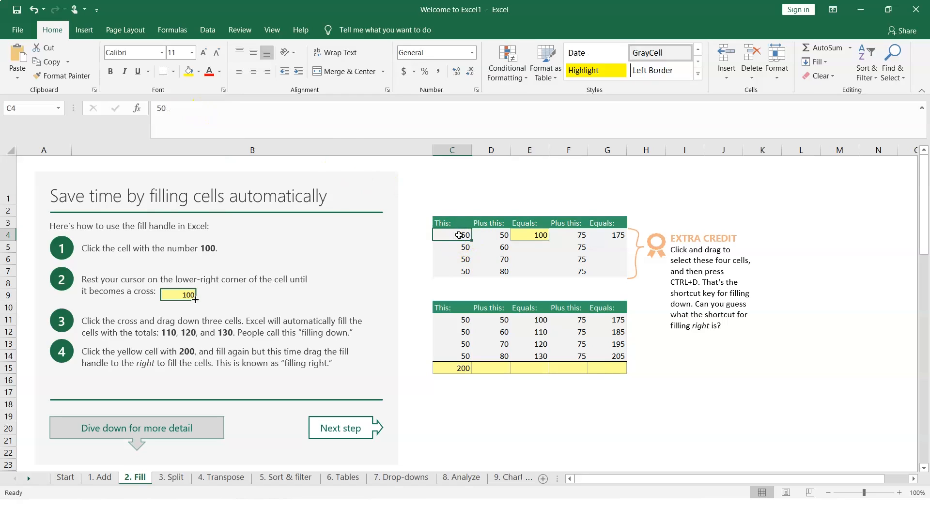
pyautogui.click(8, 234)
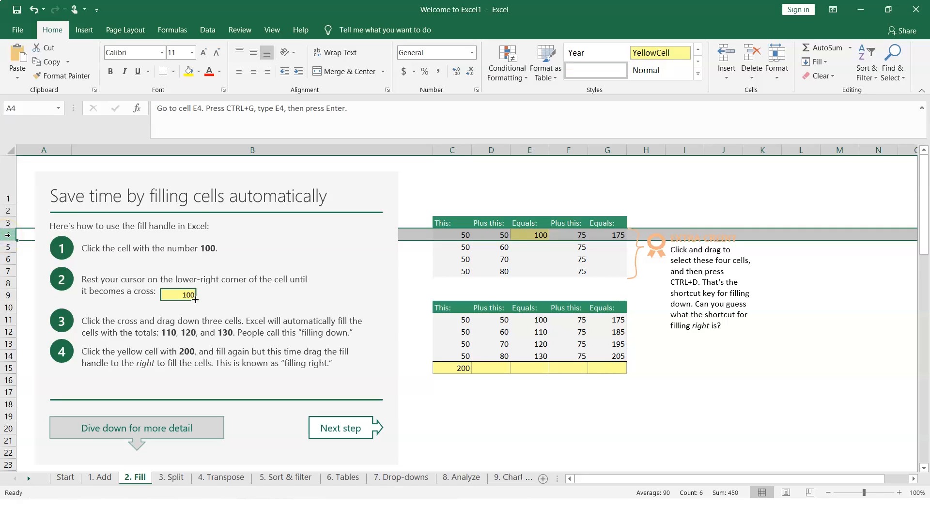
pyautogui.click(455, 231)
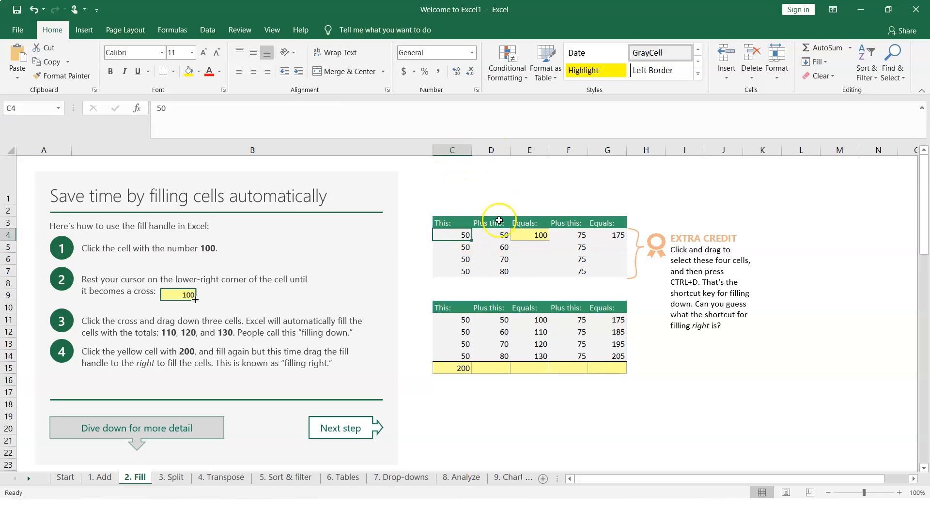
pyautogui.click(535, 234)
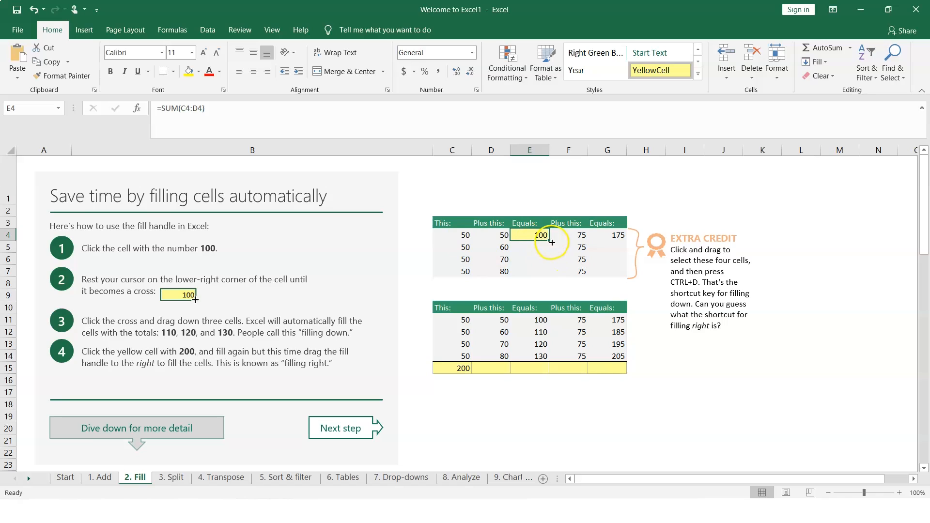
pyautogui.moveTo(548, 241); pyautogui.dragTo(548, 274)
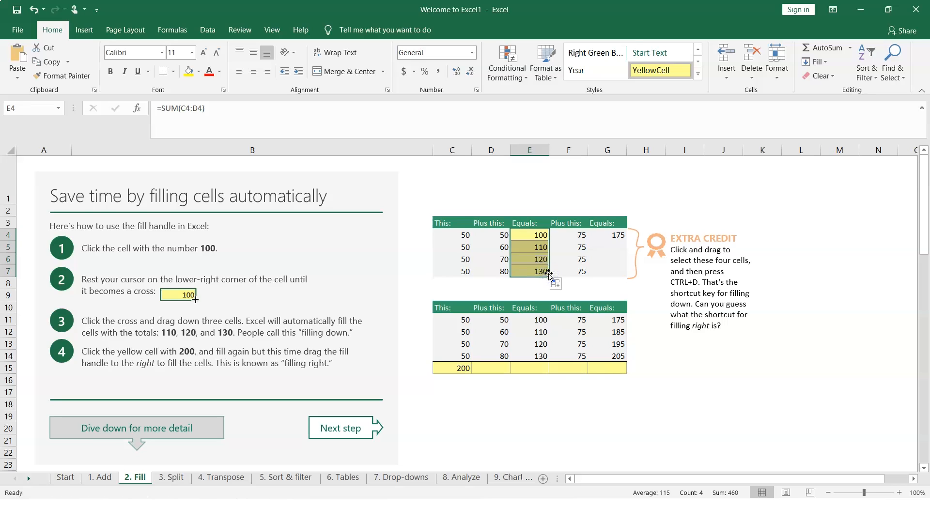
pyautogui.click(535, 248)
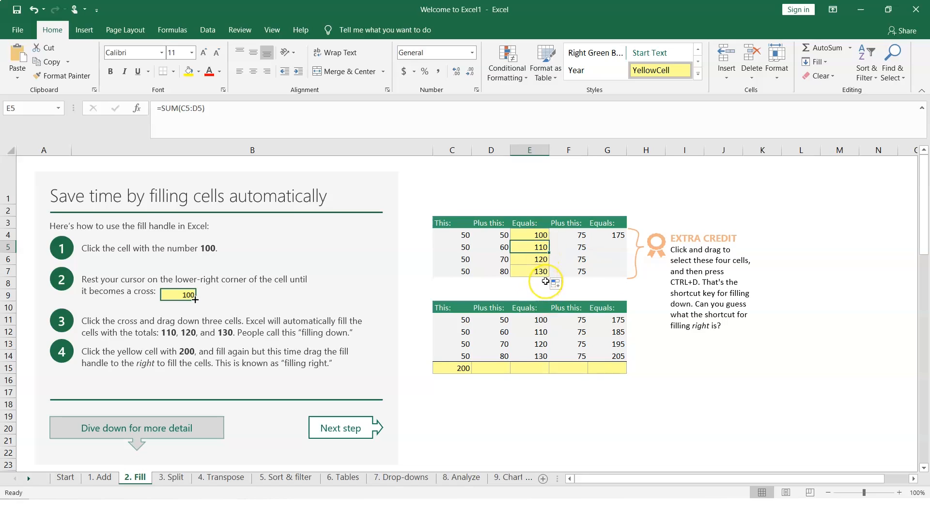
# Try filling the total in C15 right through G15 with the fill handle, and undo that fill
pyautogui.click(460, 368)
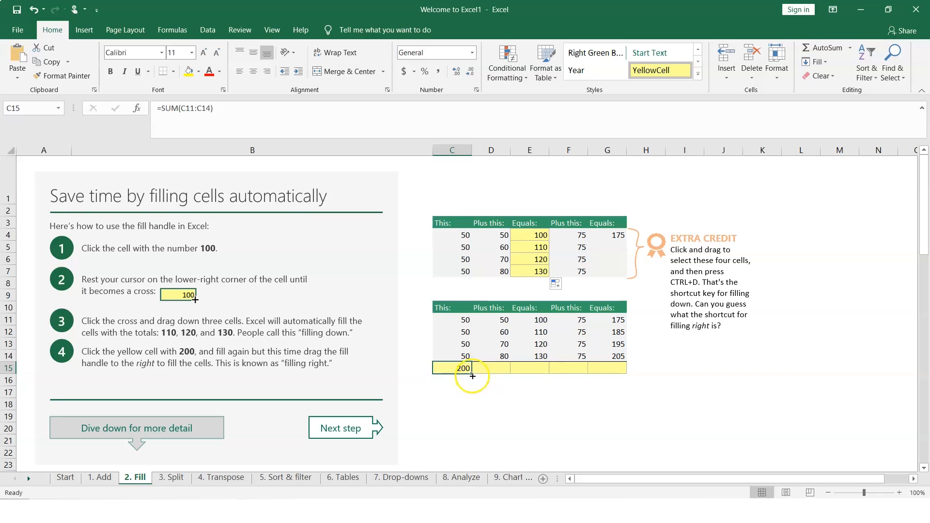
pyautogui.moveTo(472, 373); pyautogui.dragTo(624, 378)
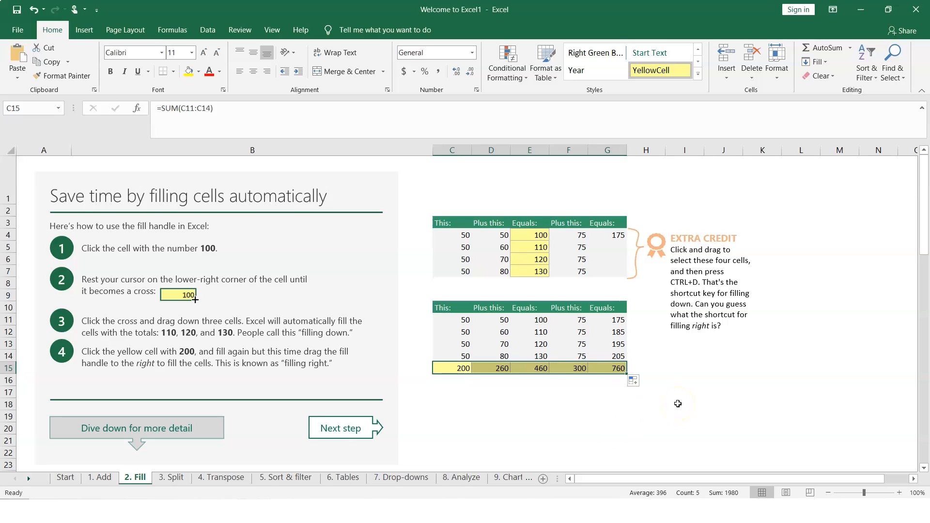
pyautogui.hotkey('ctrl', 'z')
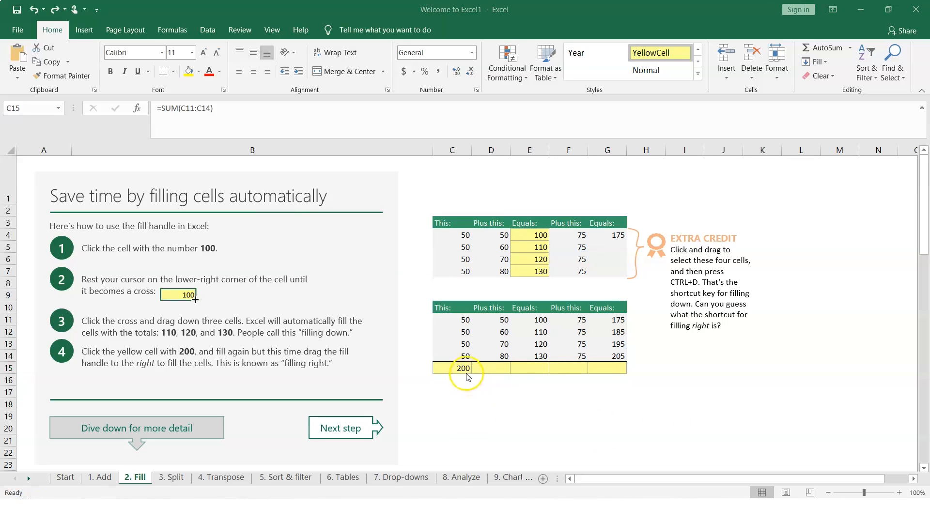
# Fill the total in C15 right across C15:G15, and fill the sum formula in G4 down across G4:G7
pyautogui.click(463, 367)
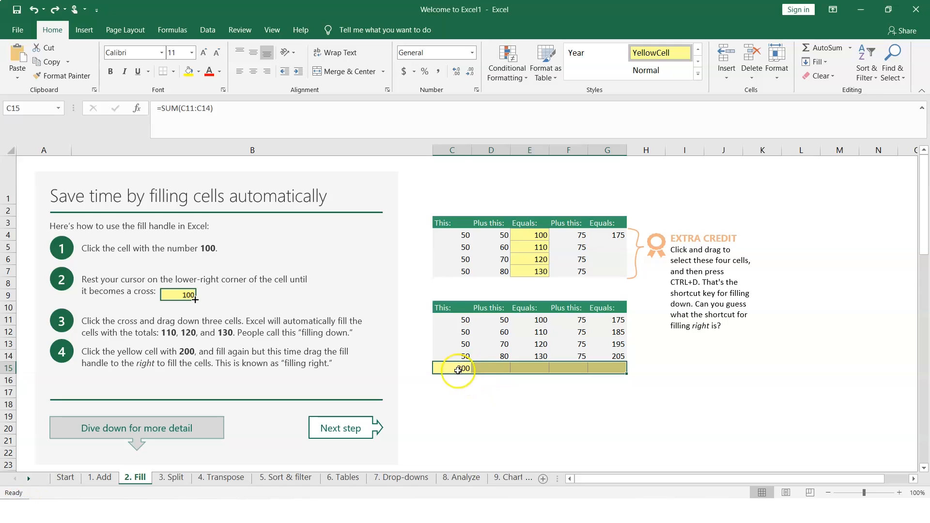
pyautogui.click(458, 370)
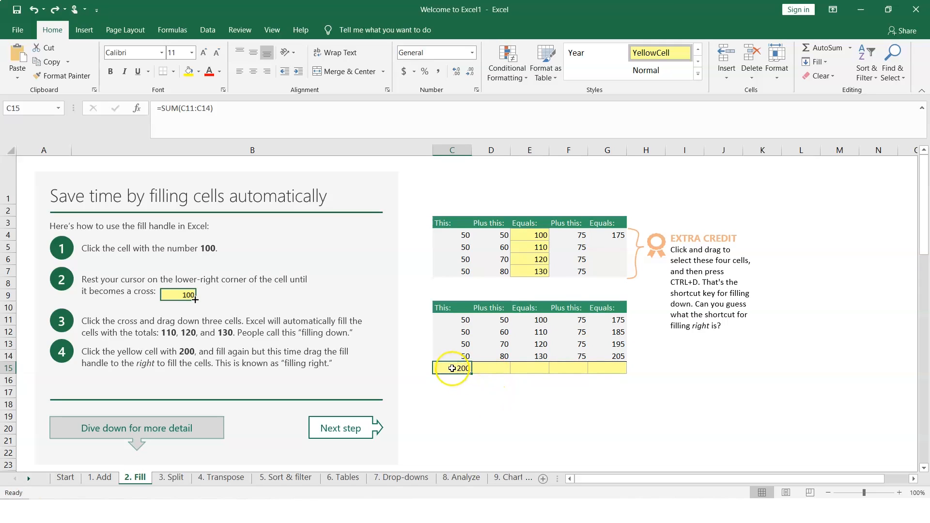
pyautogui.moveTo(452, 368); pyautogui.dragTo(622, 372)
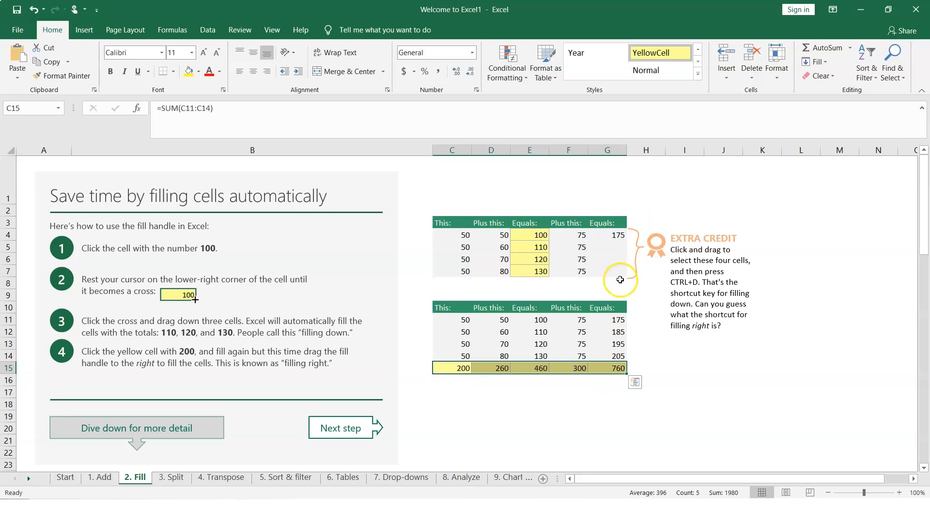
pyautogui.moveTo(616, 235); pyautogui.dragTo(615, 271)
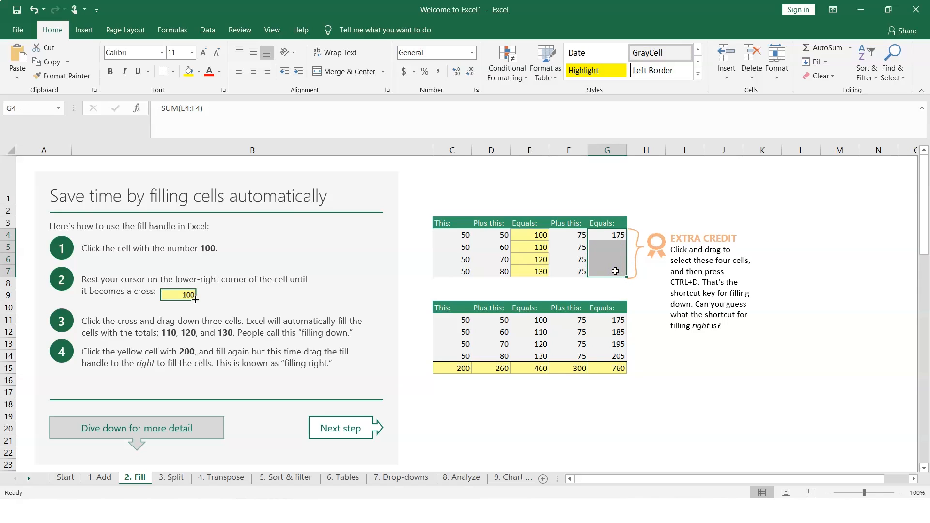
pyautogui.hotkey('ctrl', 'd')
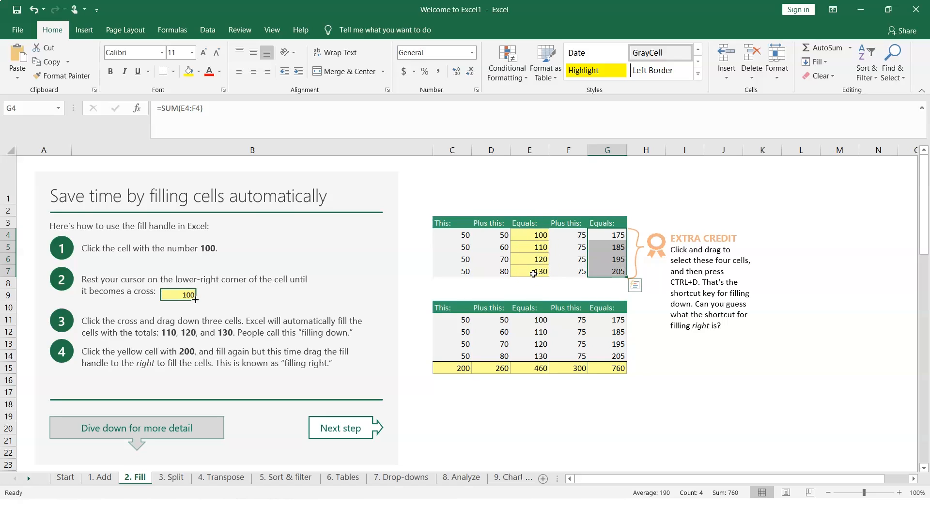
# Clear the sums in E4:E6, and refill them upward from the formula in E7 with the fill handle
pyautogui.moveTo(537, 260); pyautogui.dragTo(538, 235)
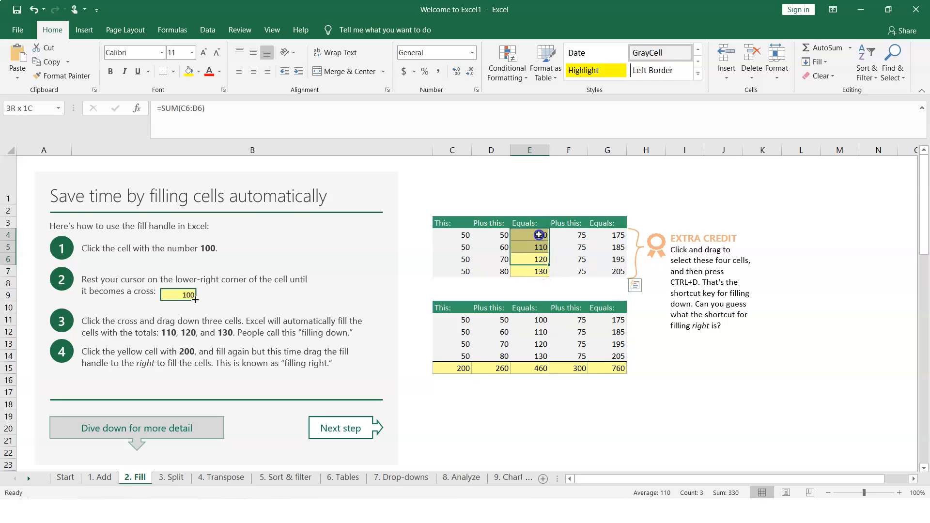
pyautogui.press('Delete')
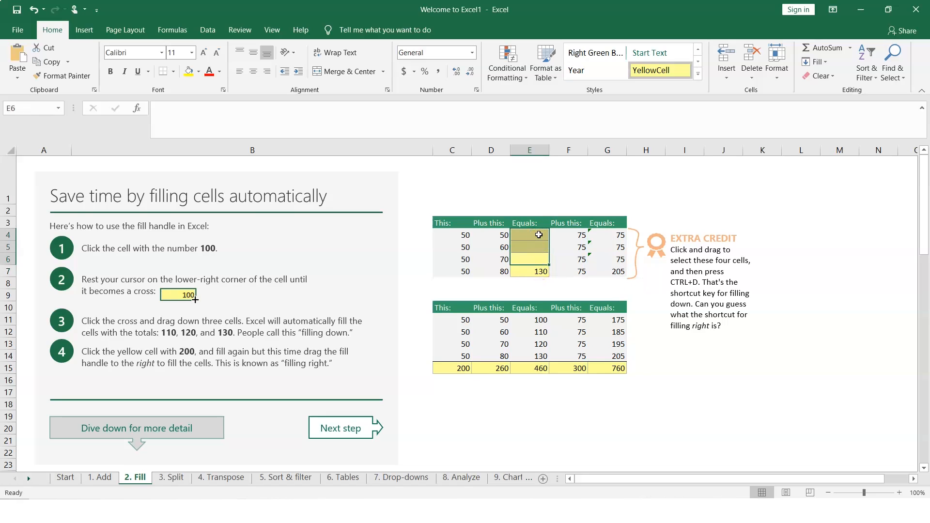
pyautogui.click(539, 271)
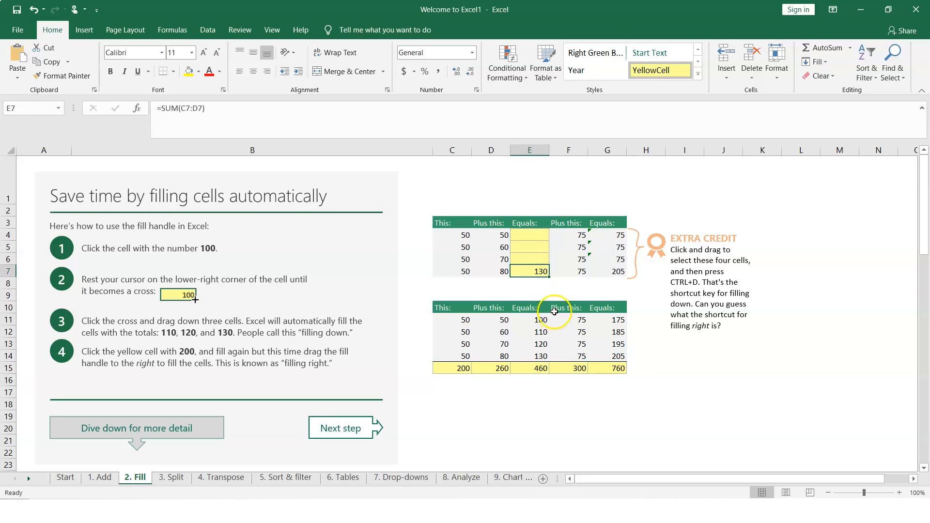
pyautogui.moveTo(550, 277); pyautogui.dragTo(548, 234)
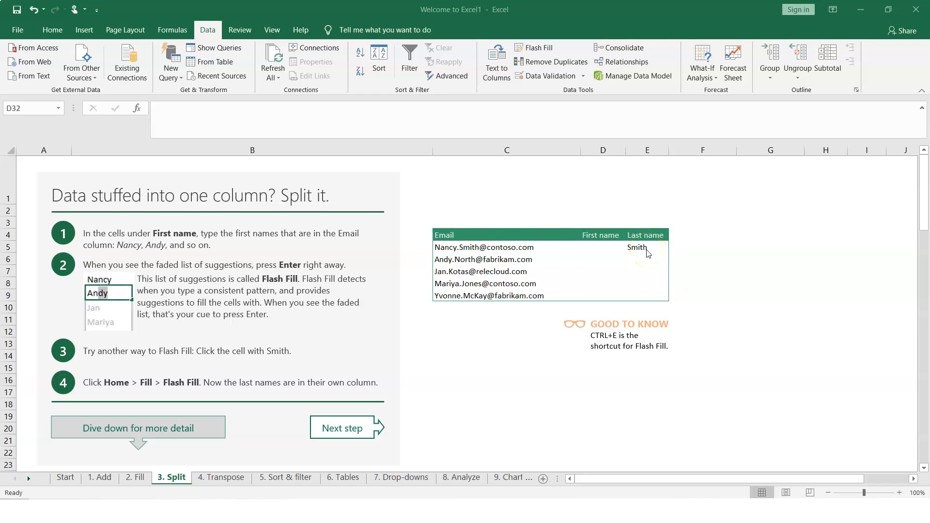
# On the "3. Split" sheet, try Flash Fill in D5:D9 with lowercase first names from the Email column, and clear the range
pyautogui.click(599, 247)
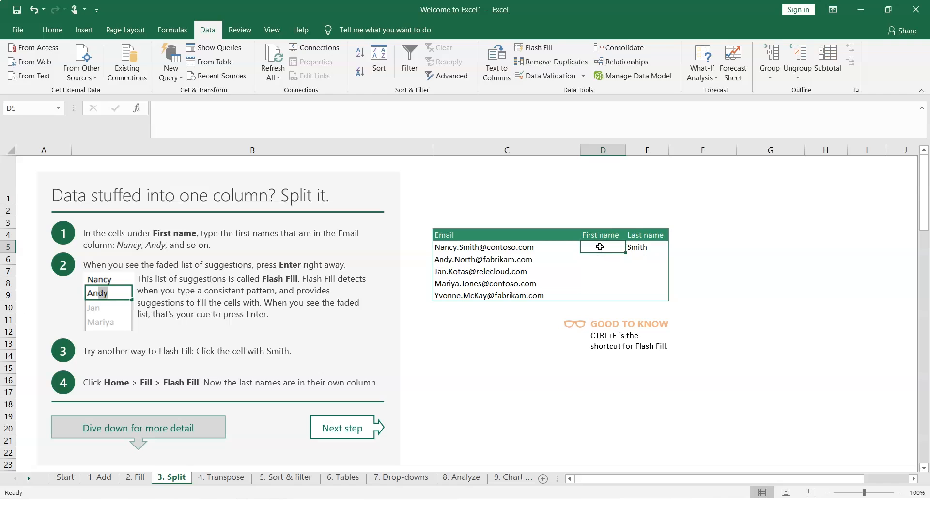
pyautogui.write('nancy')
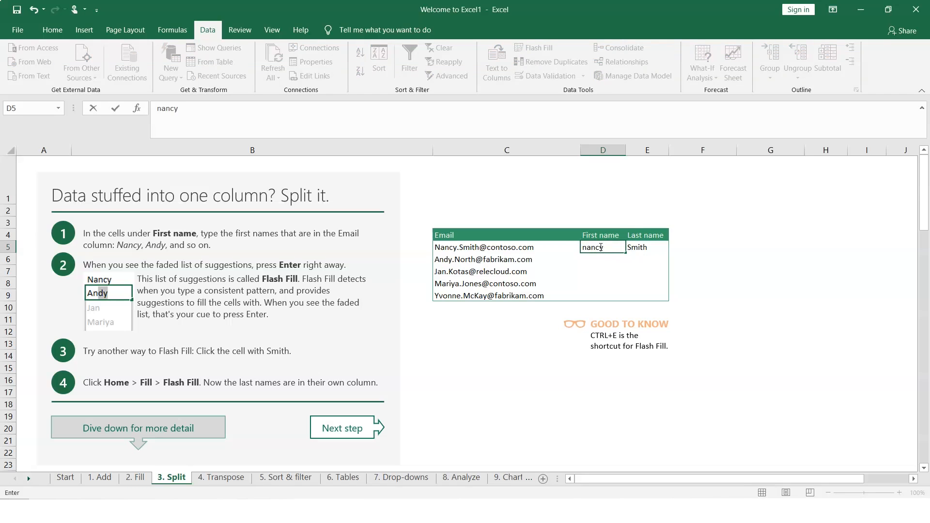
pyautogui.press('Return')
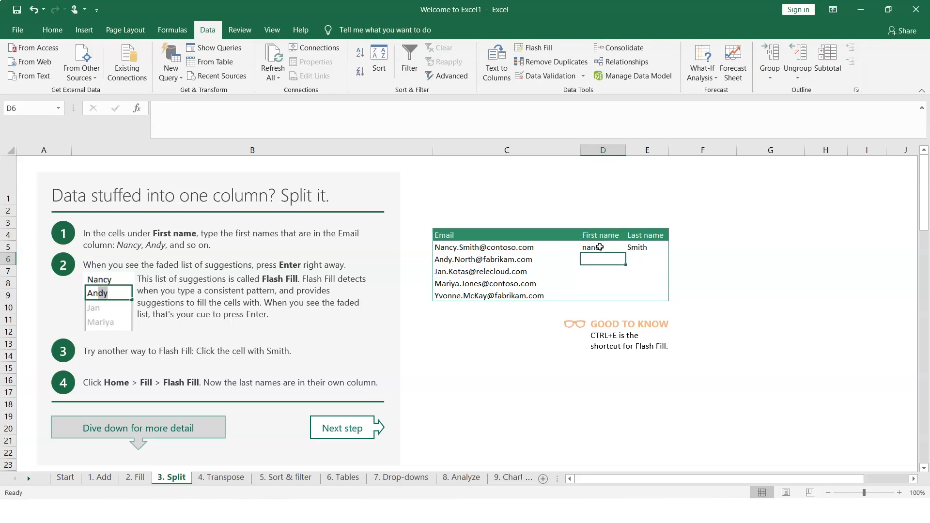
pyautogui.write('andy')
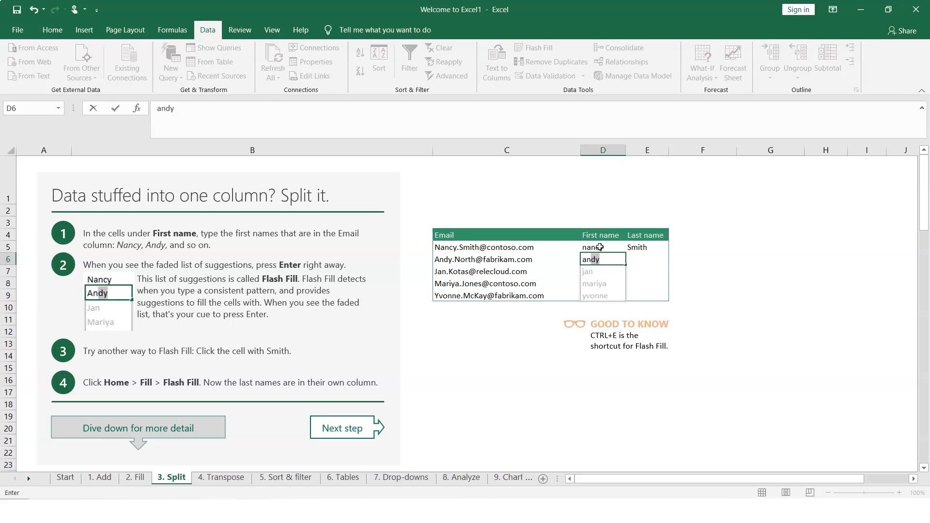
pyautogui.press('Return')
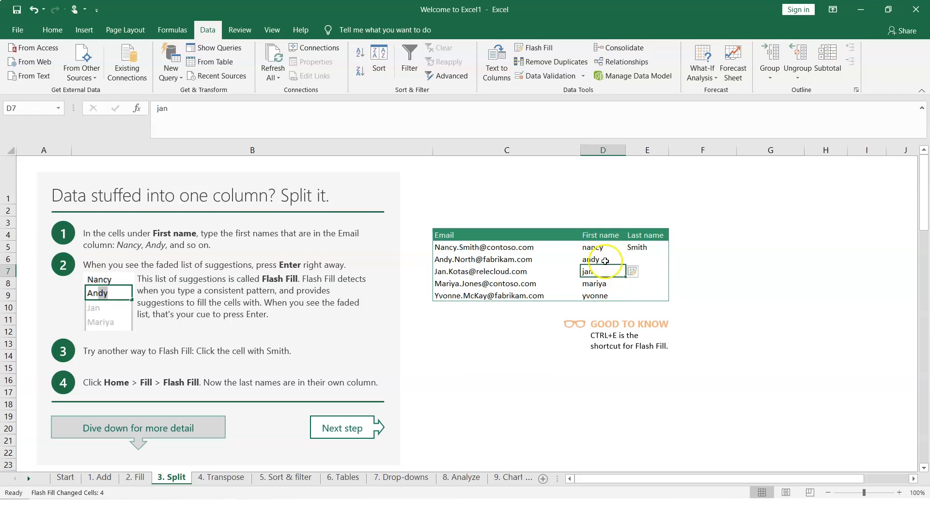
pyautogui.moveTo(600, 248); pyautogui.dragTo(602, 292)
pyautogui.press('Delete')
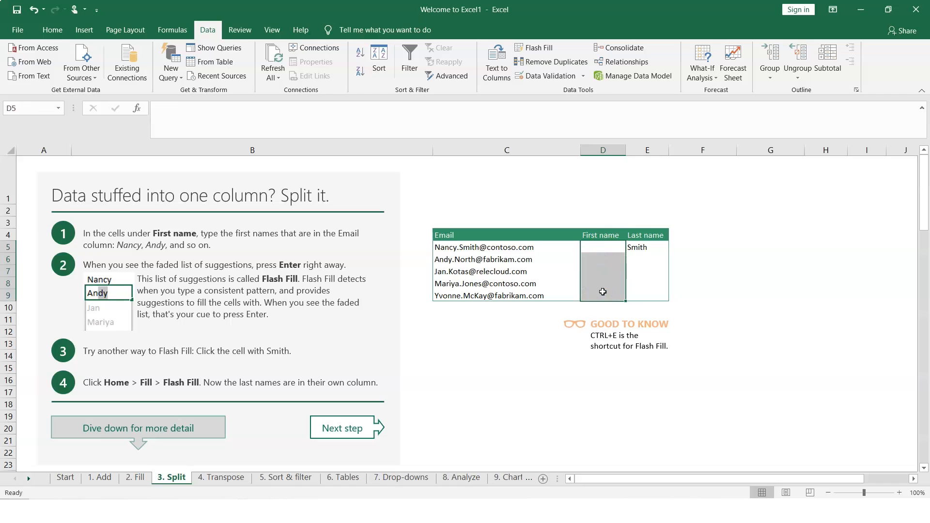
# Enter the capitalized first names in D5 and D6, and accept the Flash Fill suggestions for the rest of the First name column
pyautogui.click(600, 247)
pyautogui.write('Nancy')
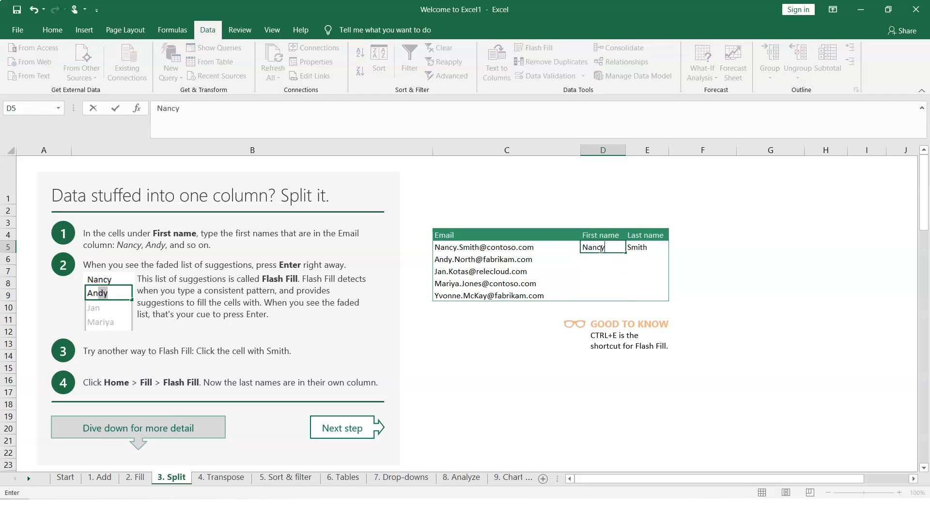
pyautogui.press('Return')
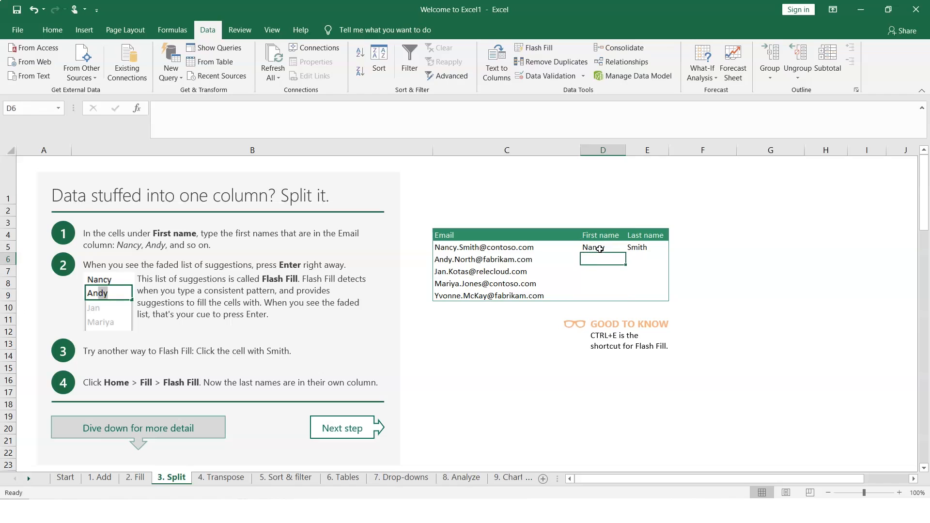
pyautogui.write('Andy')
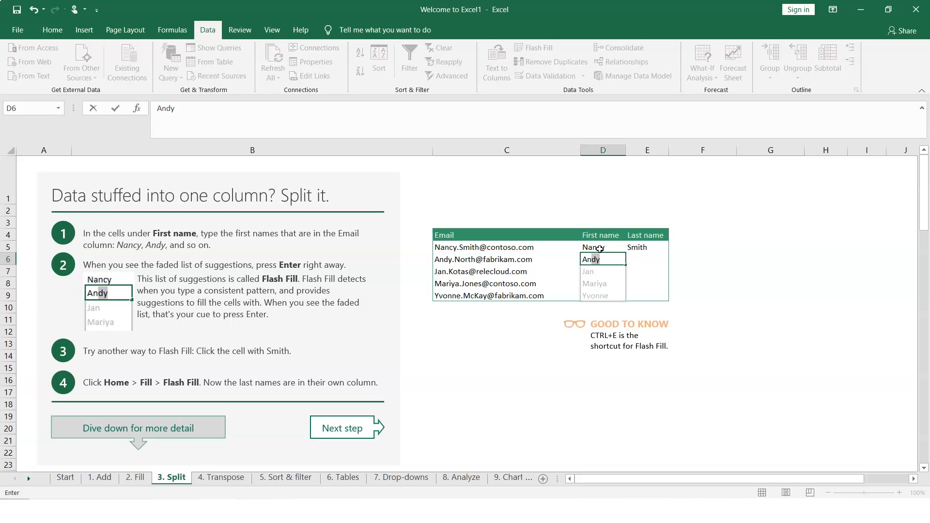
pyautogui.press('Return')
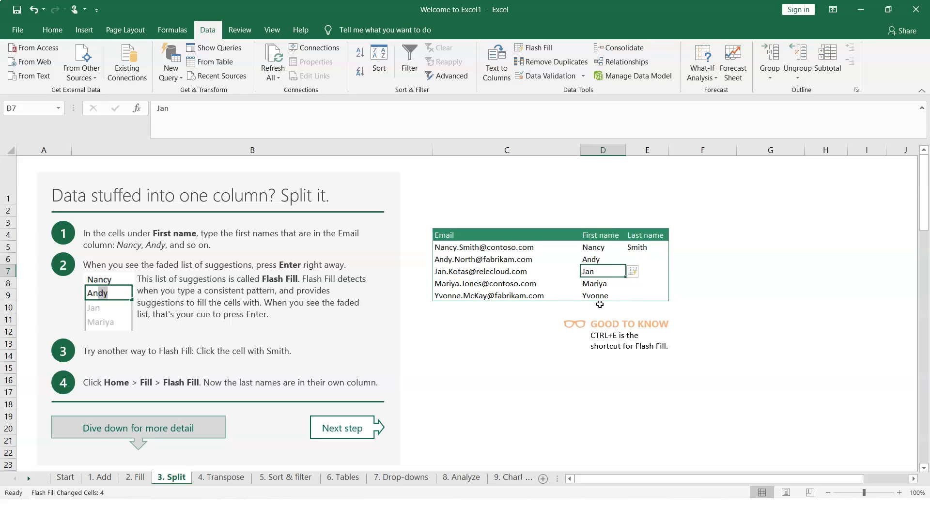
# Try Flash Fill on the Last name column from the example in E5, and undo it
pyautogui.click(643, 247)
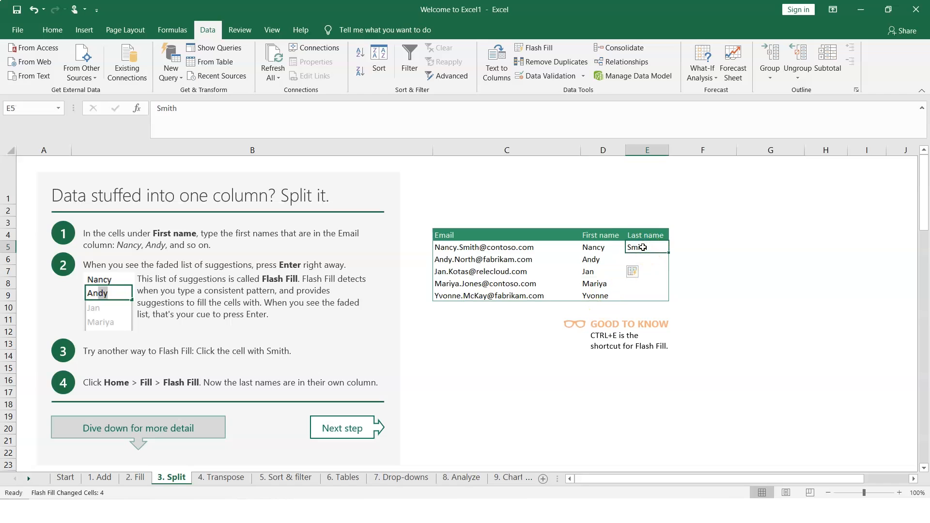
pyautogui.hotkey('ctrl', 'e')
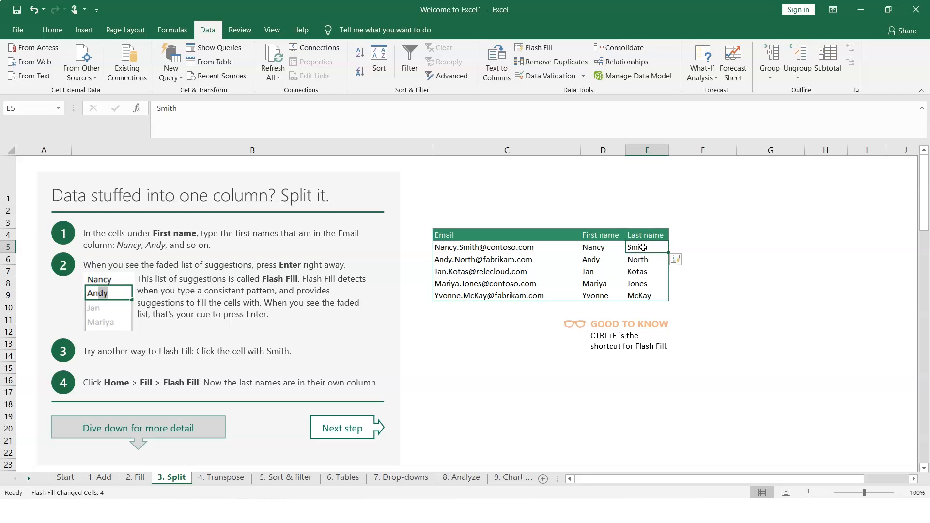
pyautogui.click(654, 251)
pyautogui.hotkey('ctrl', 'z')
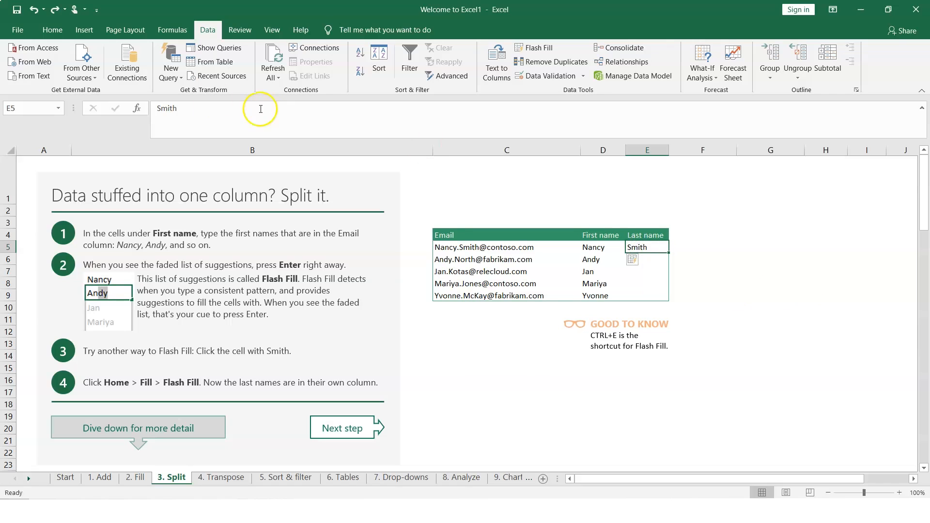
# Fill the Last name column through E9 using the Fill command's Flash Fill option, based on the example in E5
pyautogui.click(55, 31)
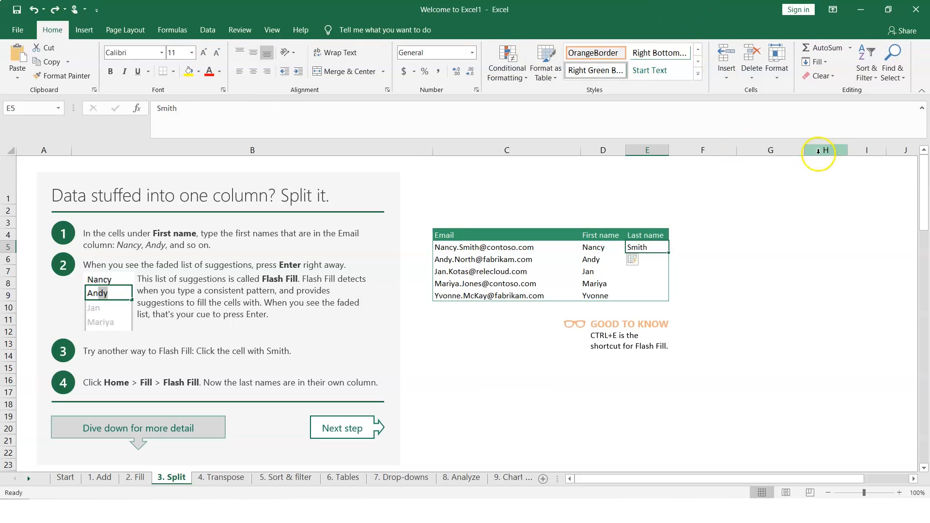
pyautogui.click(823, 62)
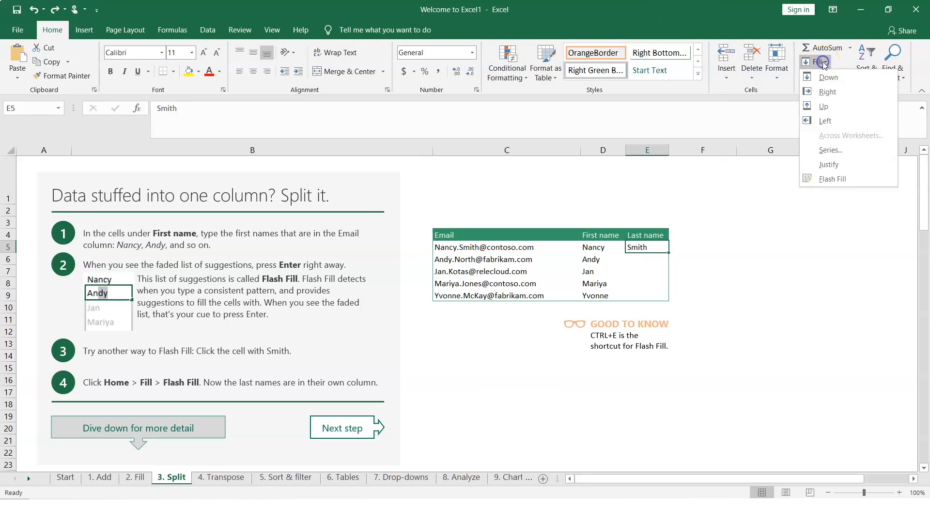
pyautogui.click(838, 179)
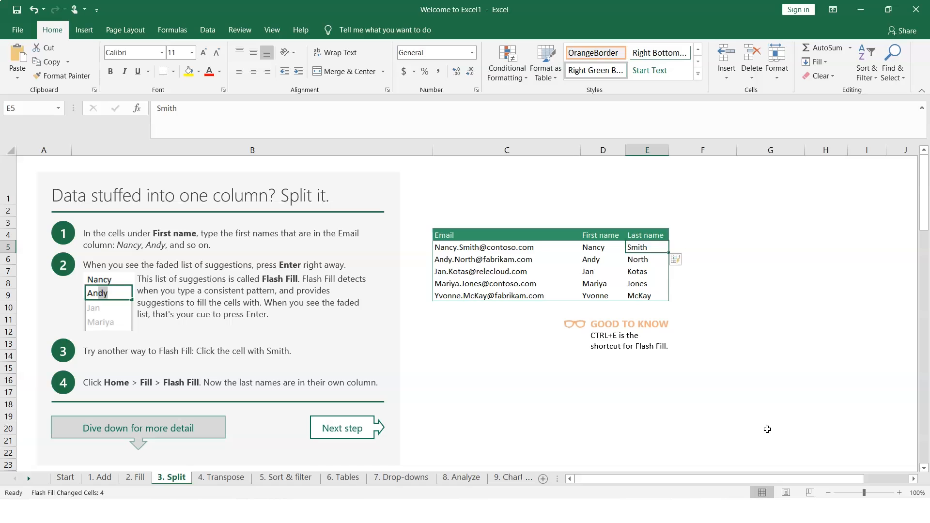
# Start Text to Columns on the Data cells C32:C39, splitting them as delimited text with Comma as the only delimiter
pyautogui.scroll(-4, 767, 429)
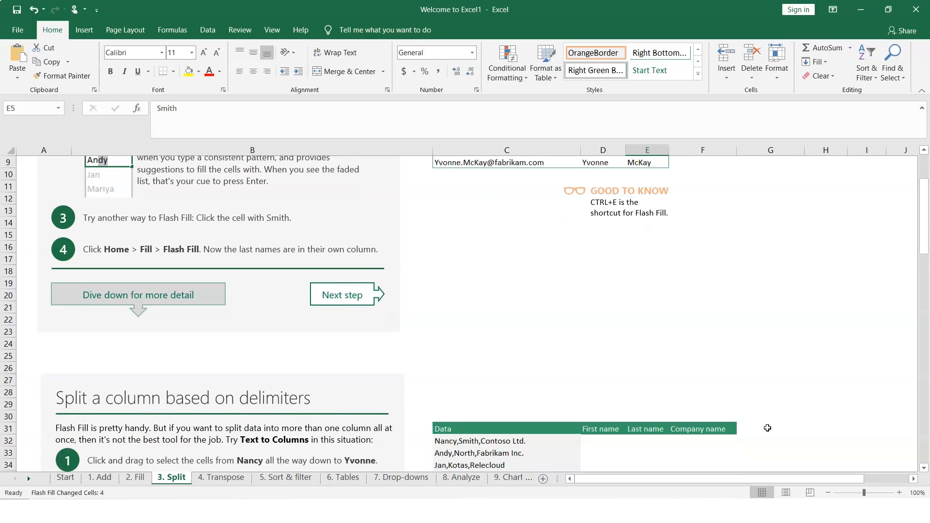
pyautogui.scroll(-4, 767, 428)
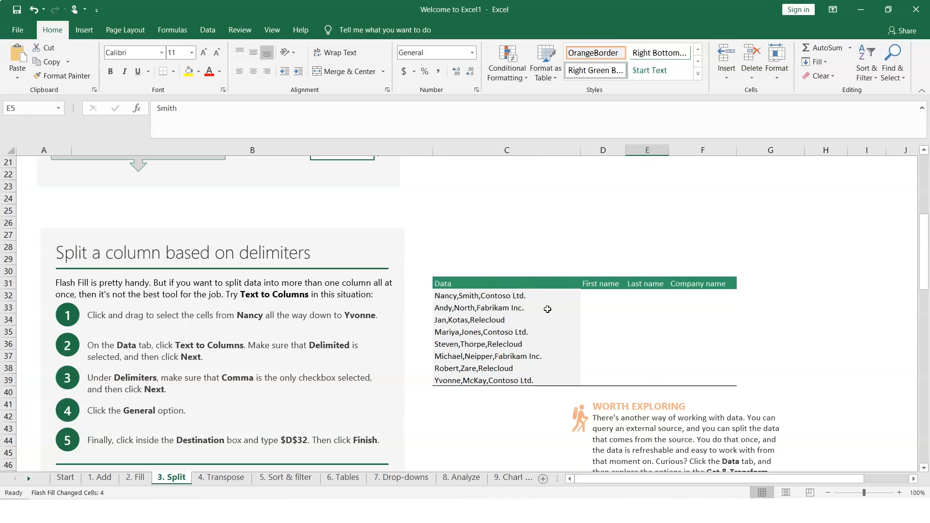
pyautogui.moveTo(499, 295); pyautogui.dragTo(515, 380)
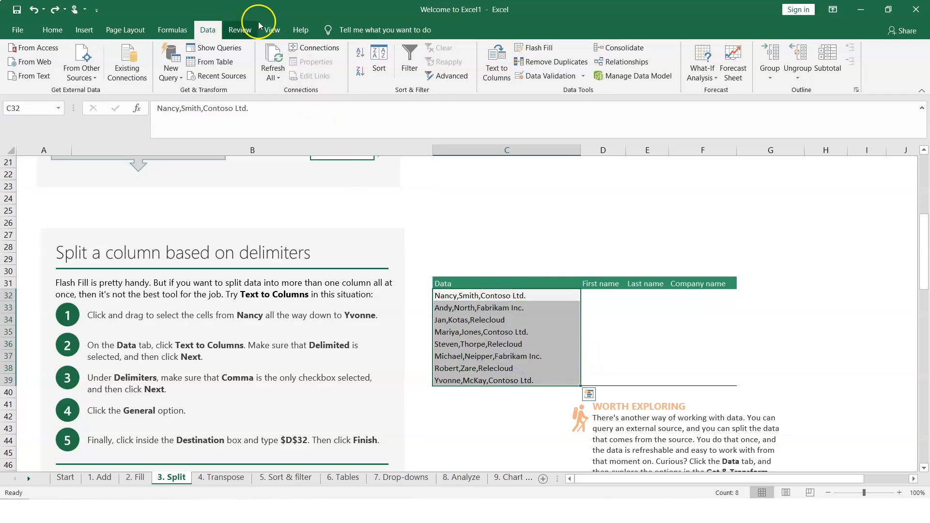
pyautogui.click(497, 68)
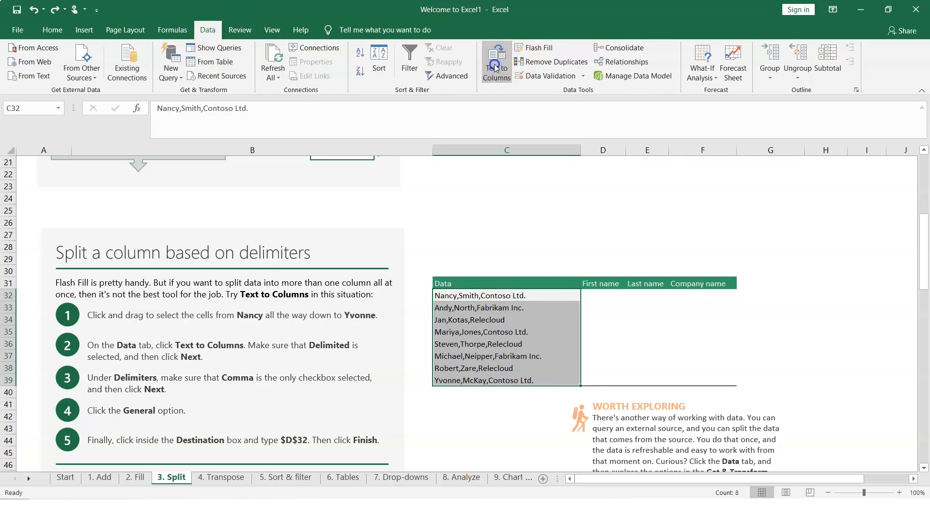
pyautogui.click(478, 346)
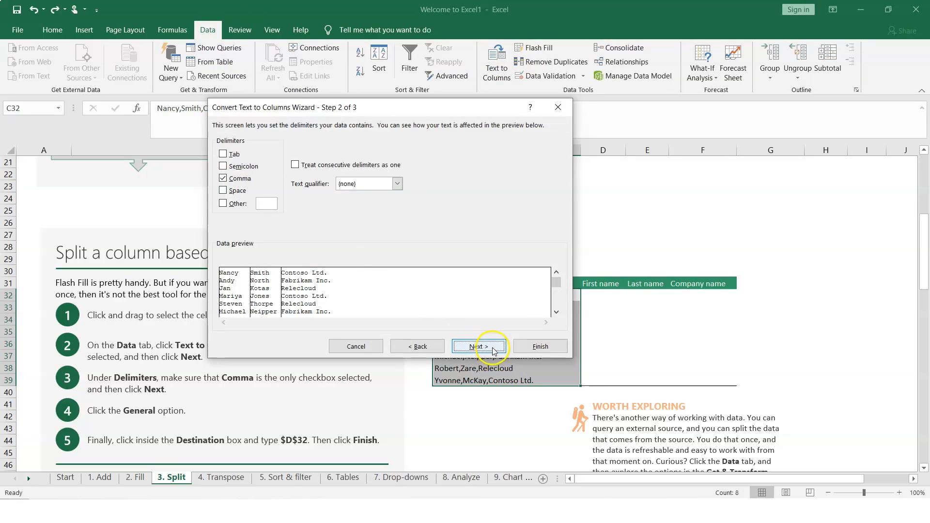
pyautogui.click(493, 349)
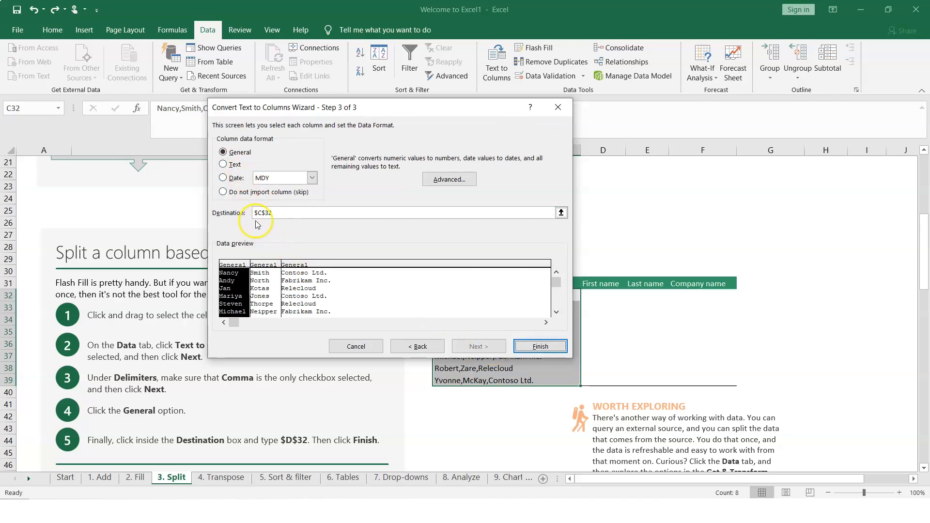
# Keep the General column format, set the destination to $D$32, and finish the split, replacing any existing data
pyautogui.click(265, 294)
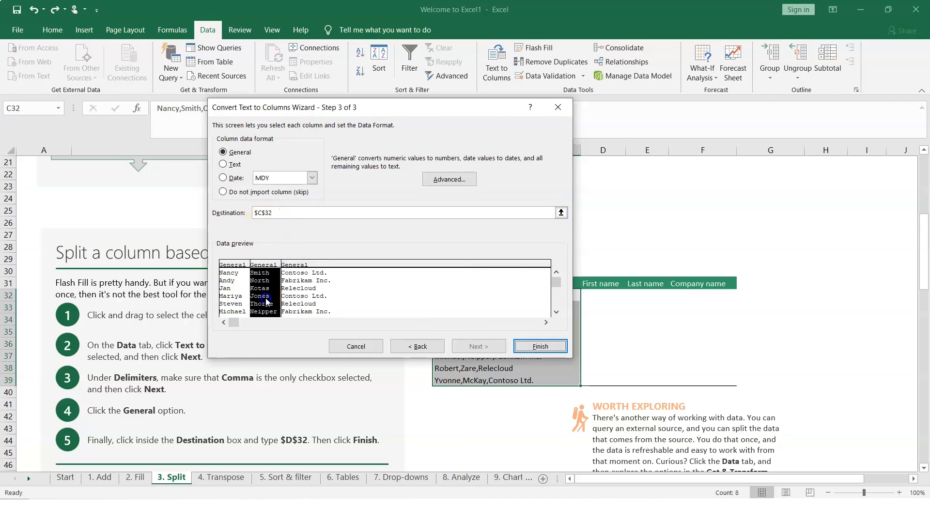
pyautogui.click(238, 299)
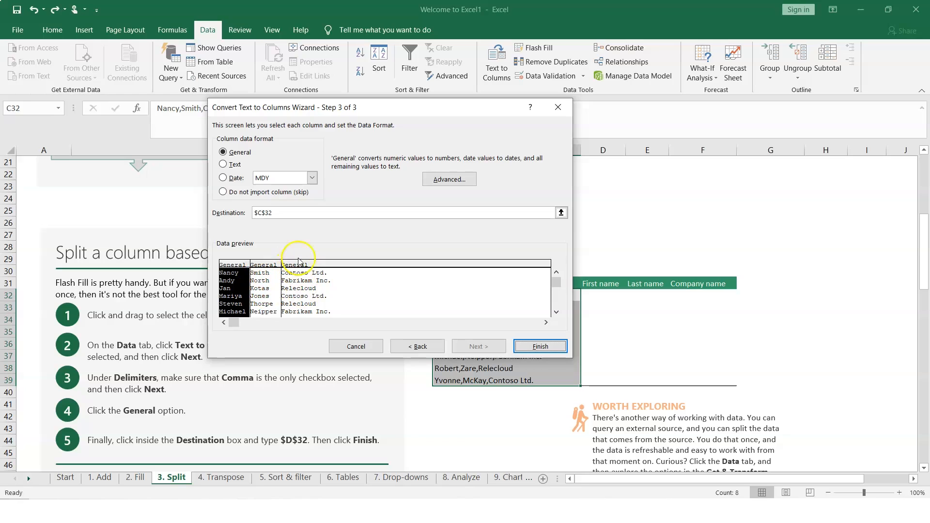
pyautogui.click(262, 212)
pyautogui.press('BackSpace')
pyautogui.write('D')
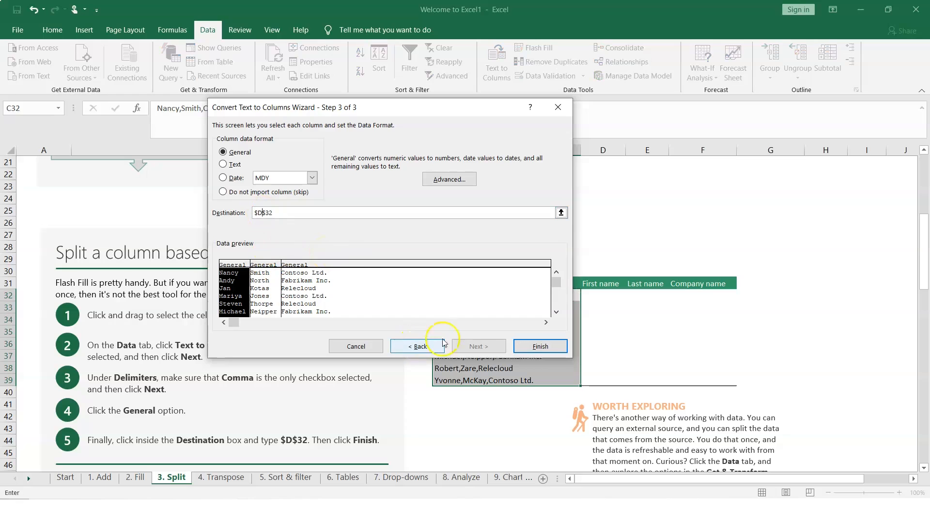
pyautogui.click(541, 347)
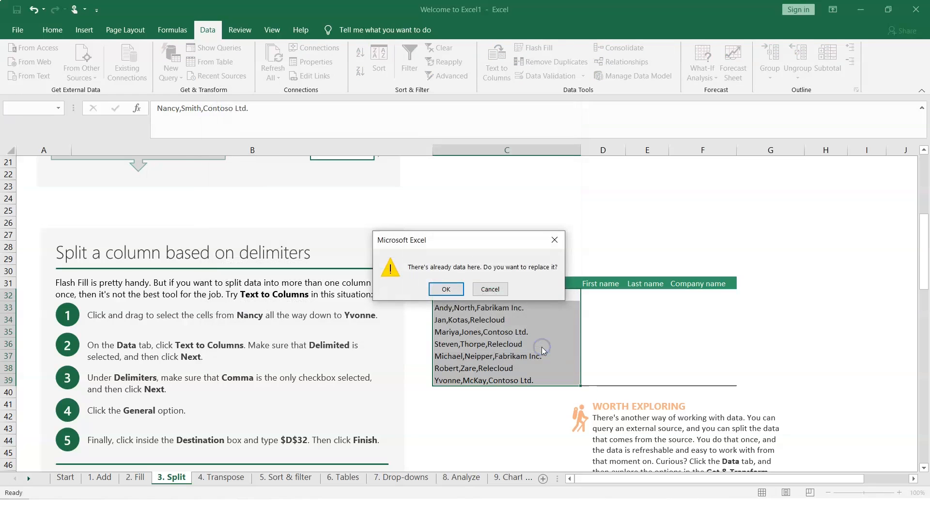
pyautogui.click(445, 289)
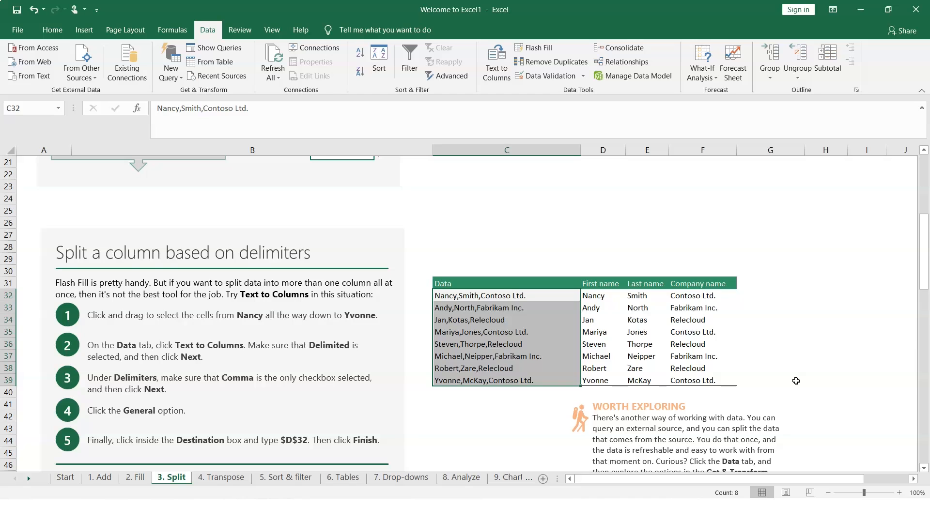
# Examine the "Split a column with formulas" section and its LEFT and RIGHT "How it works" diagrams
pyautogui.scroll(-1, 796, 380)
pyautogui.scroll(-2, 796, 381)
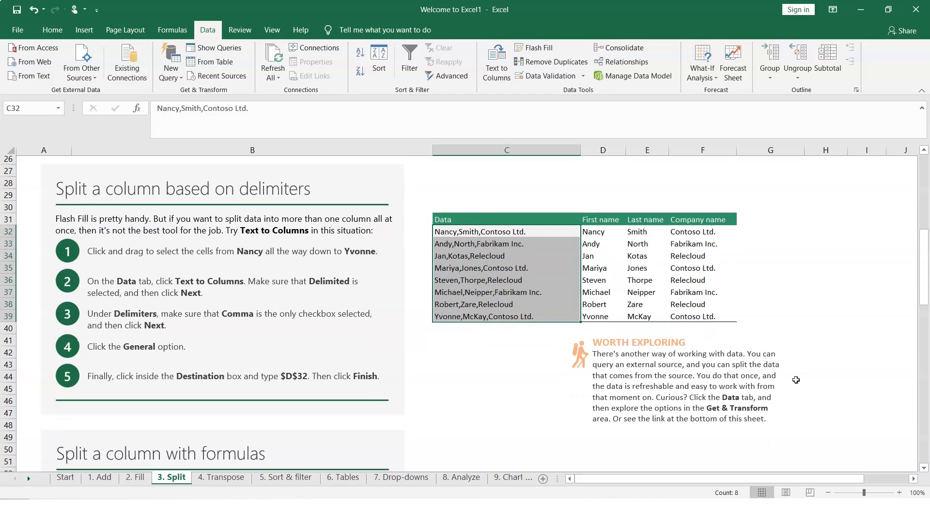
pyautogui.scroll(-4, 796, 380)
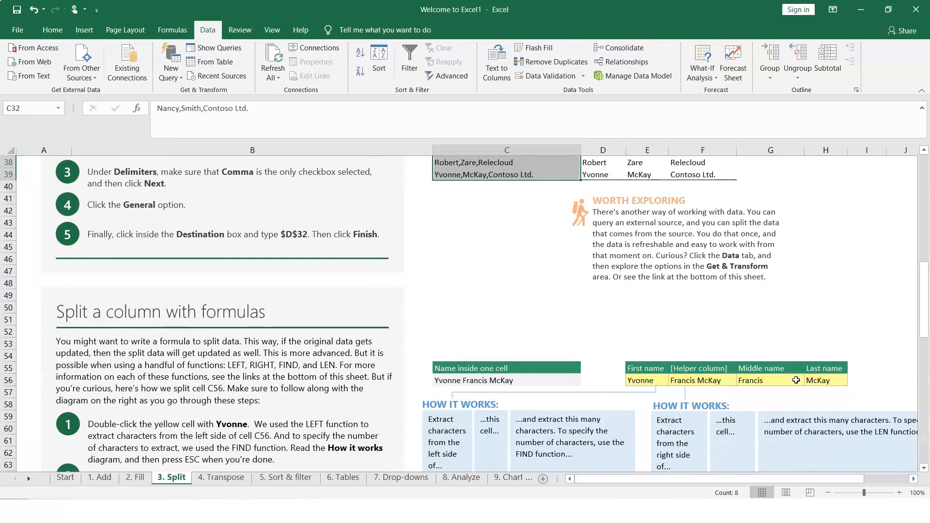
pyautogui.scroll(-2, 796, 380)
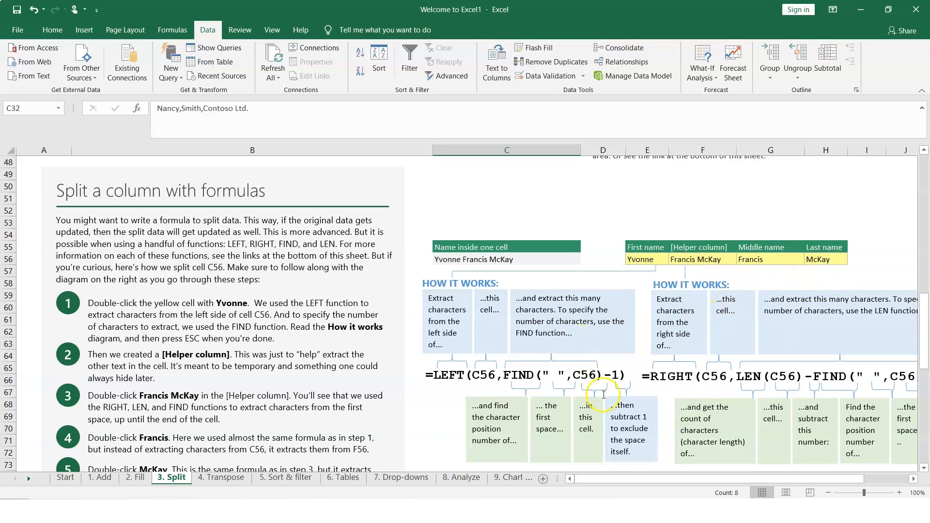
pyautogui.moveTo(597, 480); pyautogui.dragTo(628, 484)
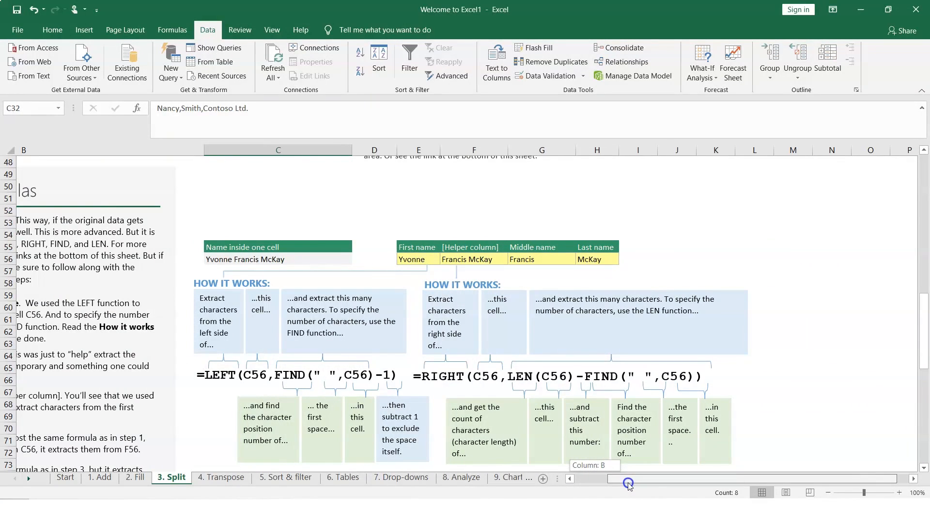
pyautogui.moveTo(629, 485); pyautogui.dragTo(618, 486)
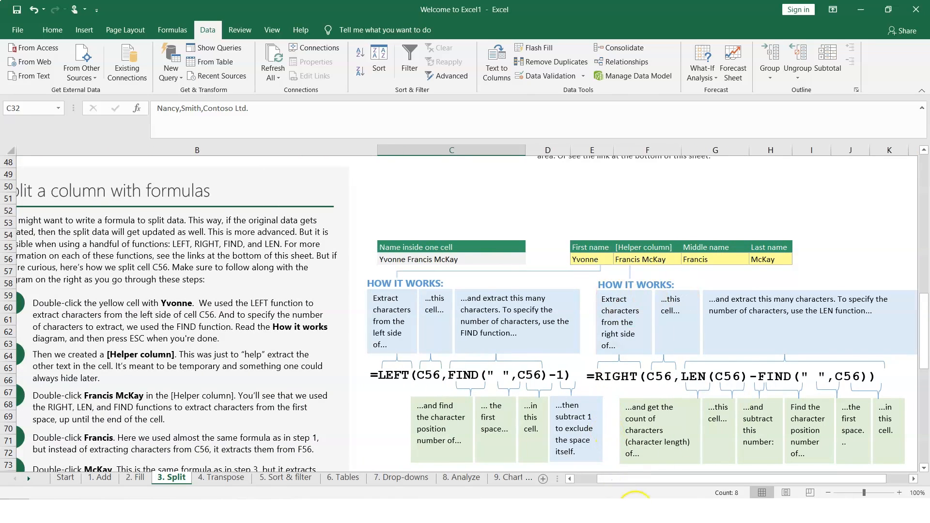
pyautogui.click(595, 481)
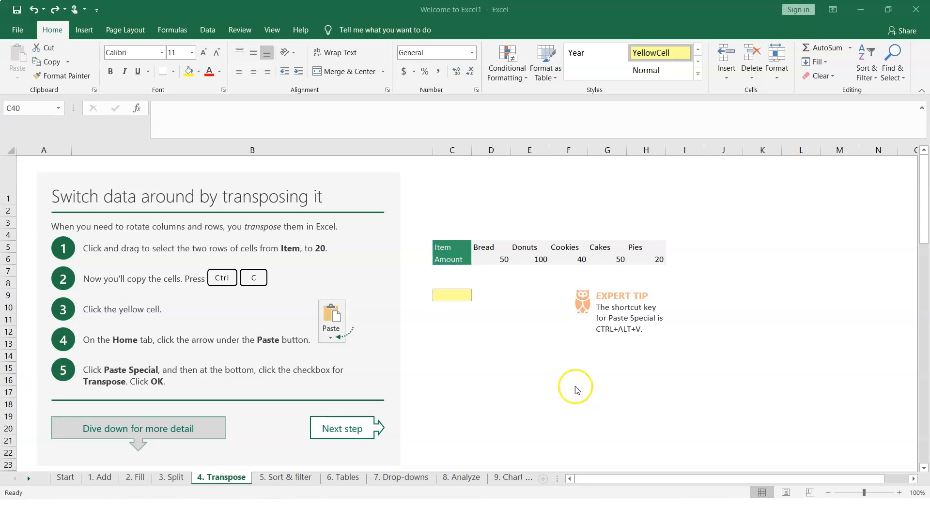
# Copy the Item and Amount rows C5:H6 on the "4. Transpose" sheet
pyautogui.click(556, 369)
pyautogui.moveTo(444, 246); pyautogui.dragTo(654, 262)
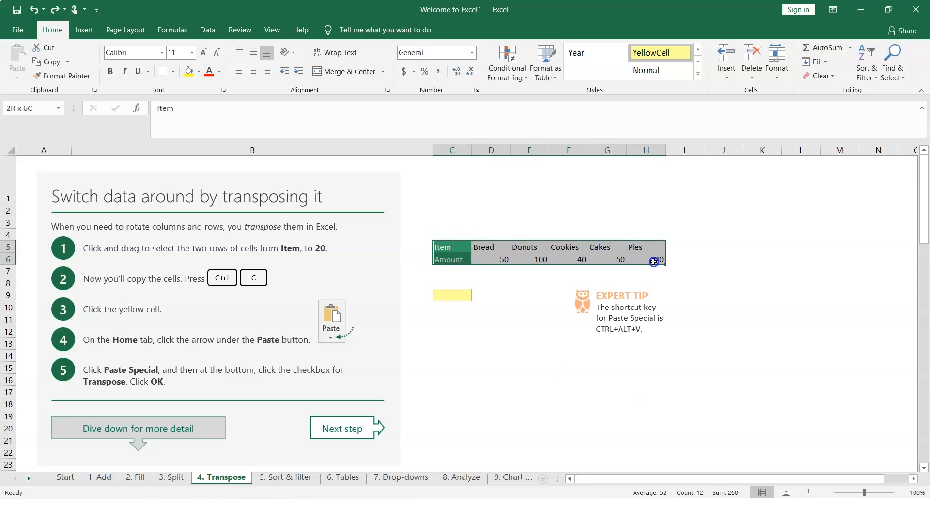
pyautogui.hotkey('ctrl', 'c')
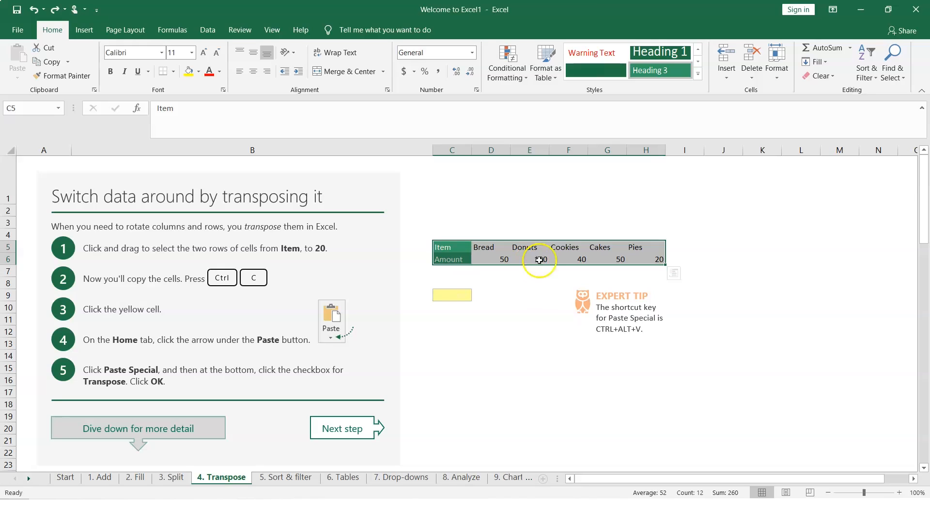
pyautogui.moveTo(453, 248); pyautogui.dragTo(640, 260)
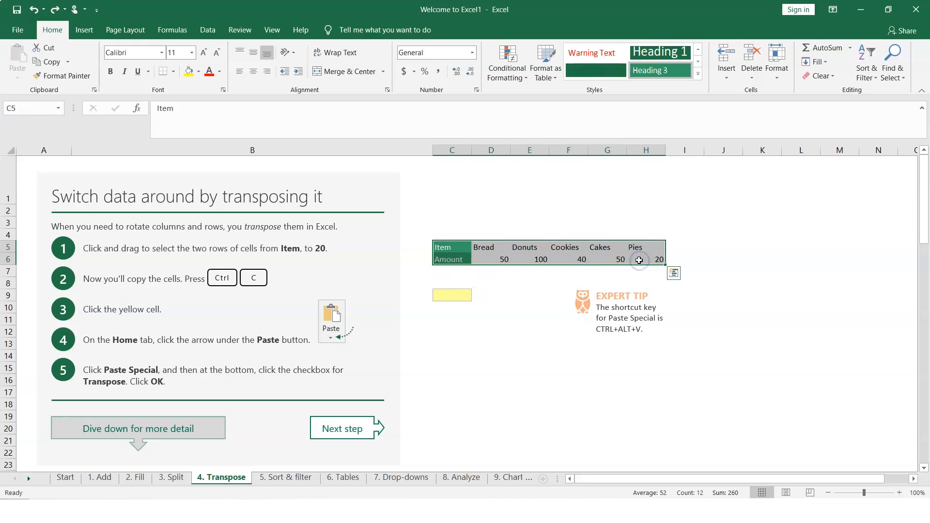
pyautogui.hotkey('ctrl', 'c')
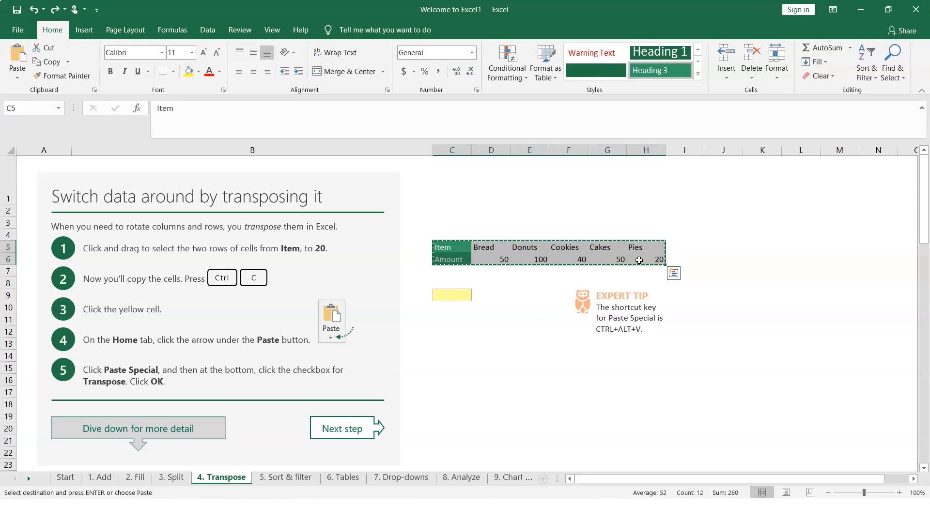
# Paste the copied rows at the yellow cell C9 using Paste Special with the Transpose option
pyautogui.click(459, 296)
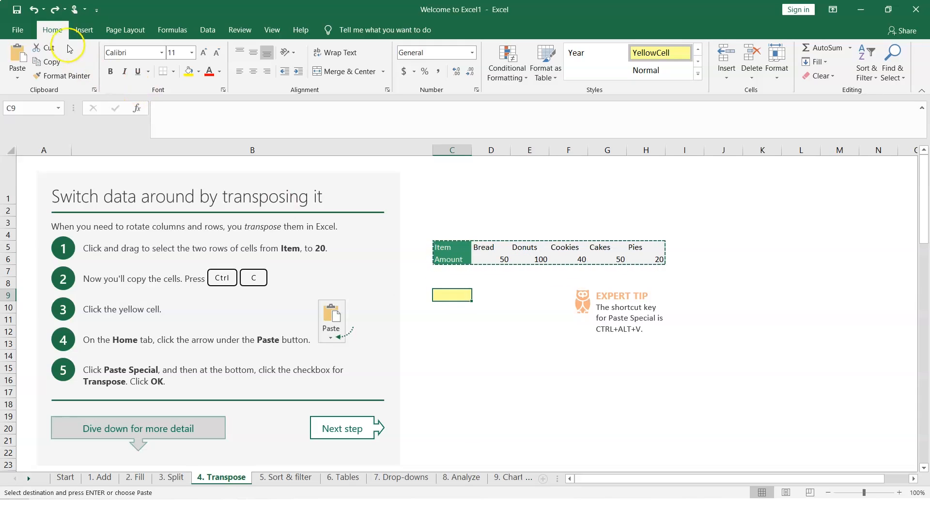
pyautogui.click(17, 77)
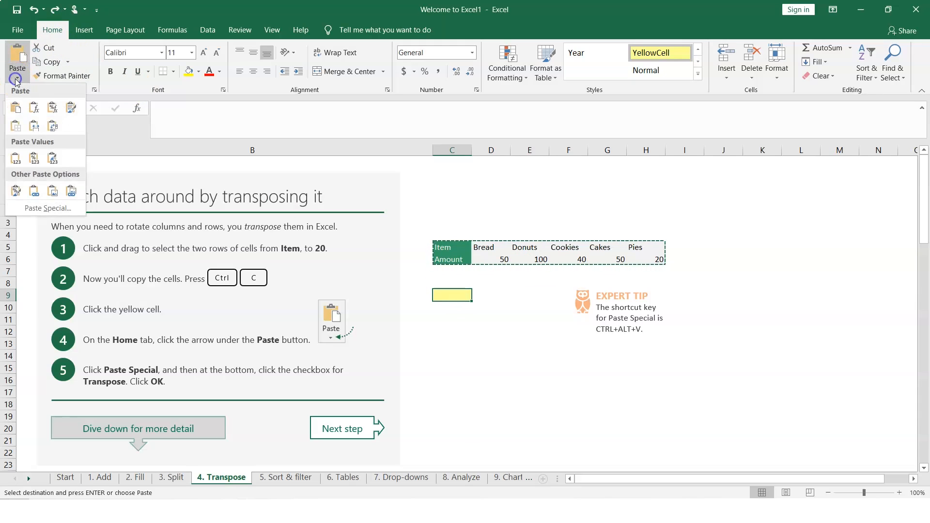
pyautogui.click(41, 208)
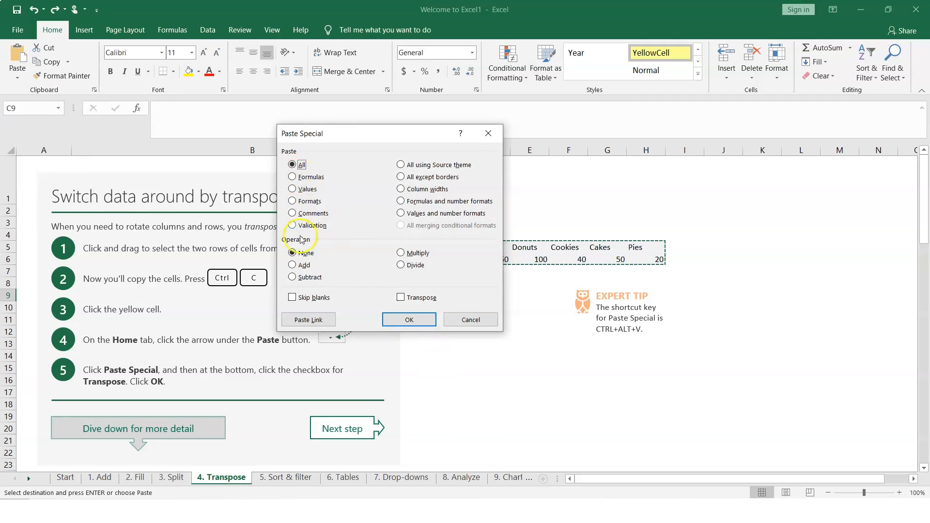
pyautogui.click(401, 298)
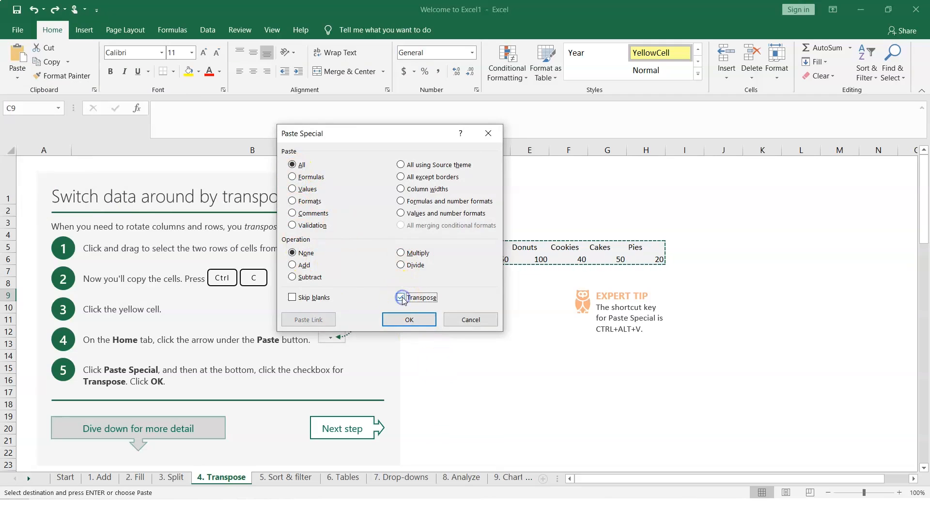
pyautogui.click(424, 322)
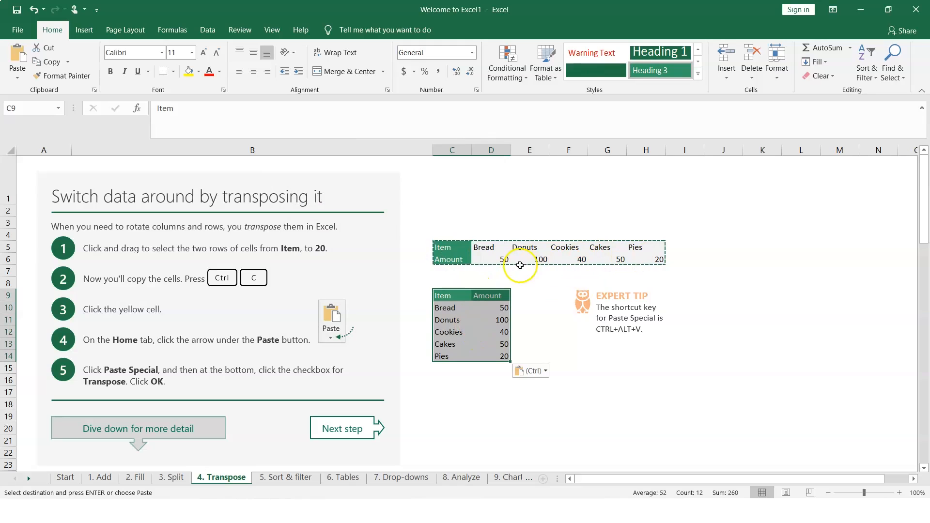
# Compare the Item and Amount headers of the original rows with those of the transposed table
pyautogui.click(453, 249)
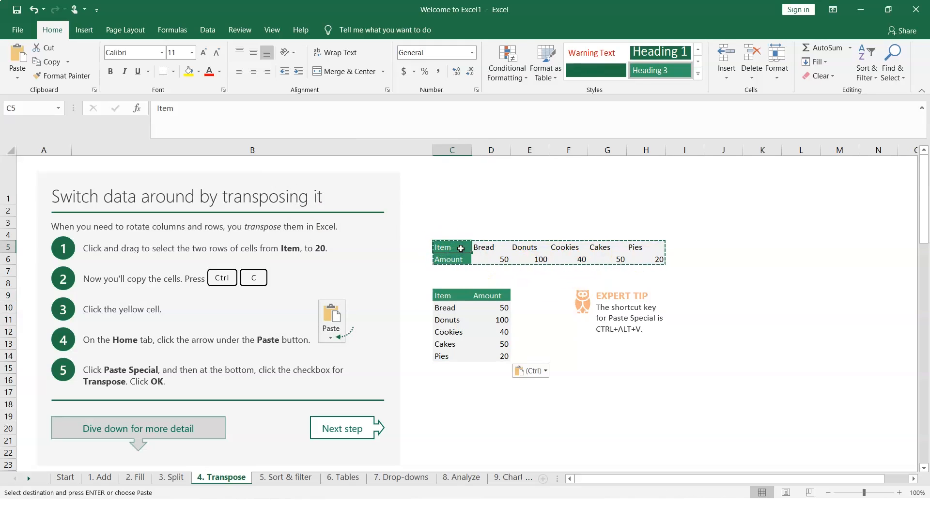
pyautogui.click(451, 296)
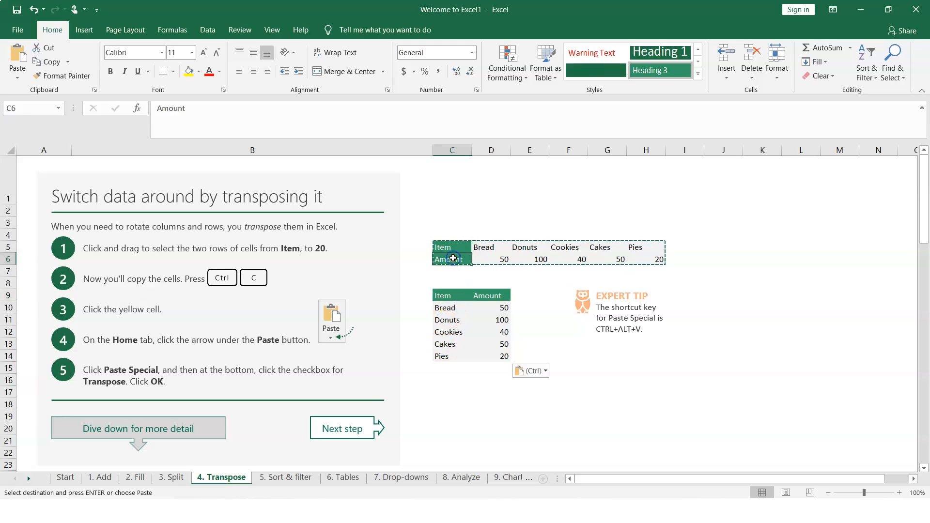
pyautogui.click(493, 294)
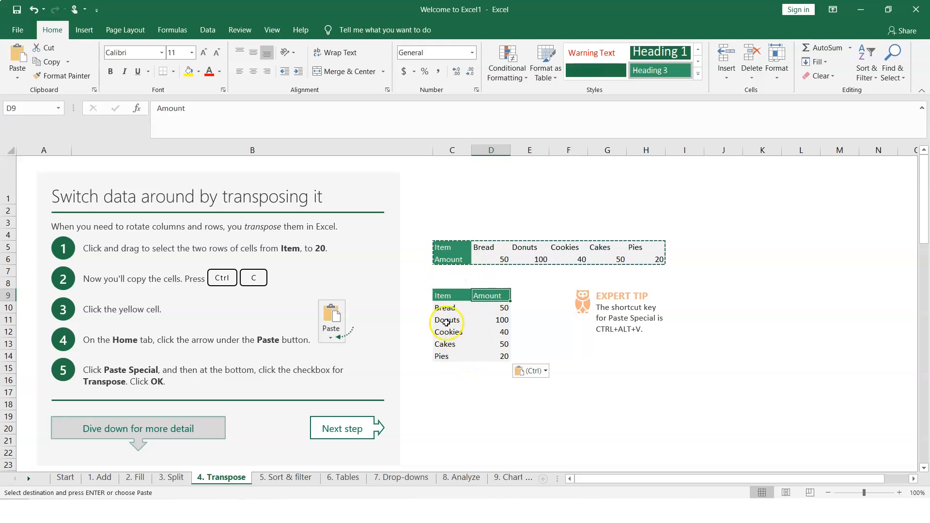
pyautogui.click(589, 402)
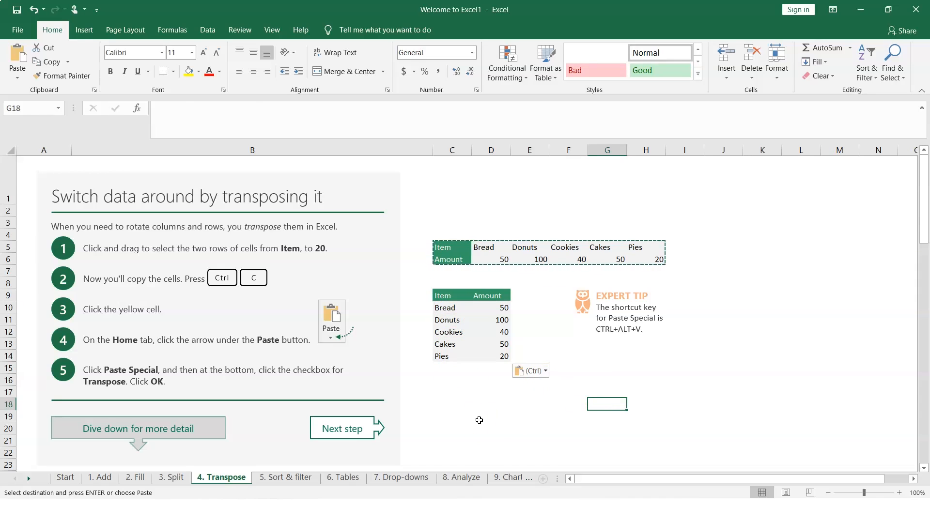
# Review the "Transpose with a formula" section and highlight its source data C33:H34
pyautogui.scroll(-4, 479, 420)
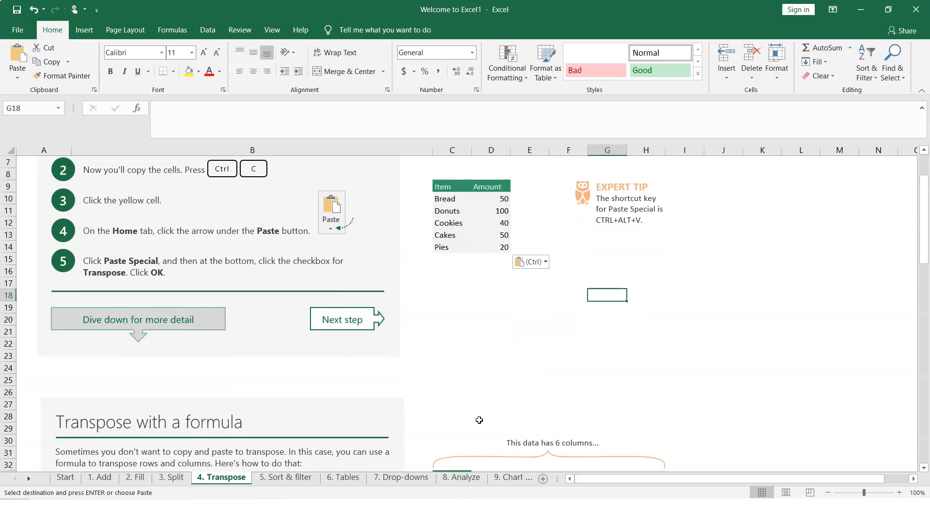
pyautogui.scroll(-4, 479, 420)
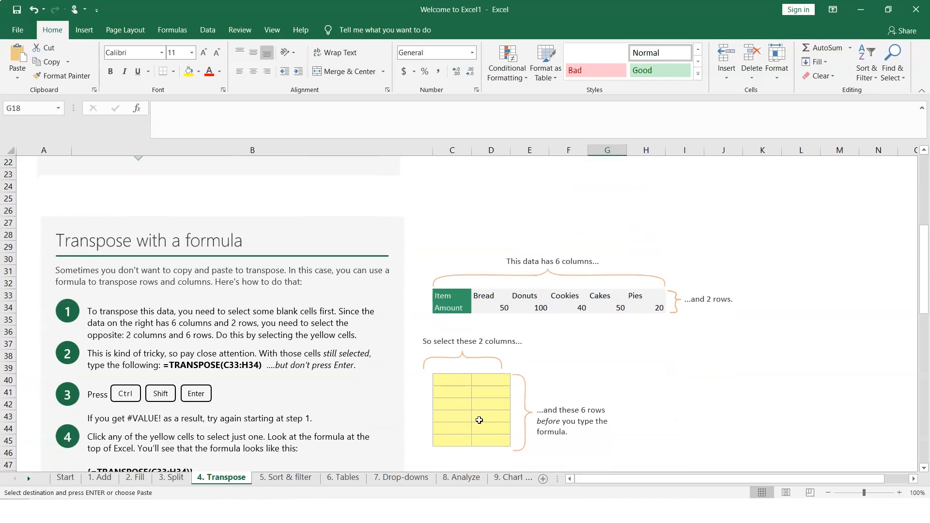
pyautogui.scroll(-1, 479, 420)
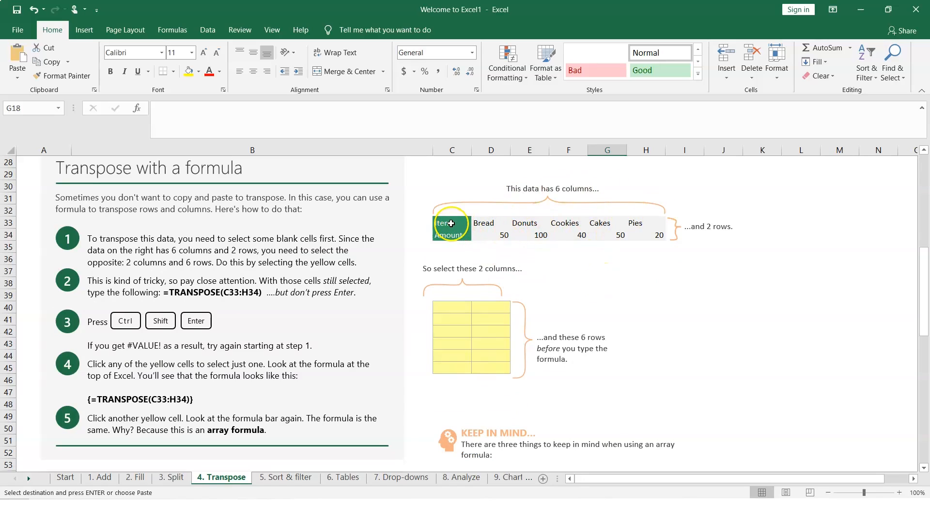
pyautogui.moveTo(455, 225); pyautogui.dragTo(522, 227)
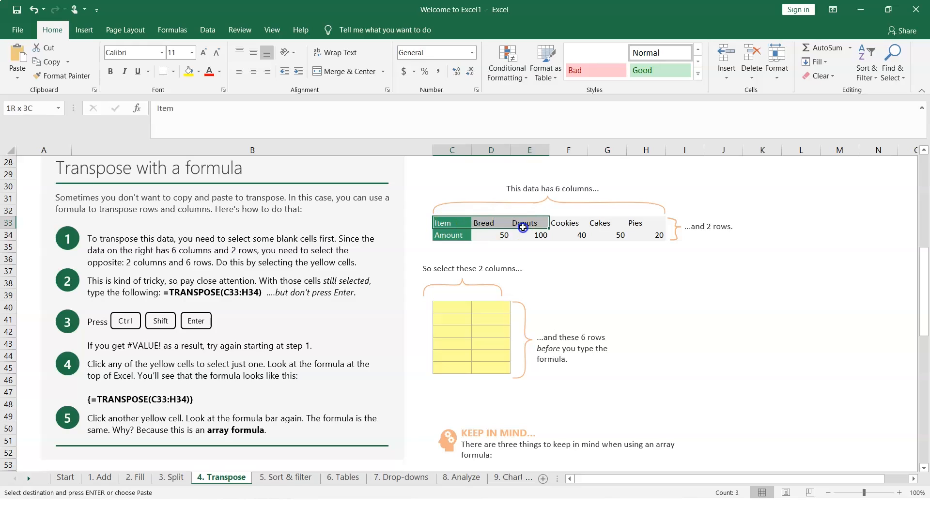
pyautogui.moveTo(522, 228); pyautogui.dragTo(656, 237)
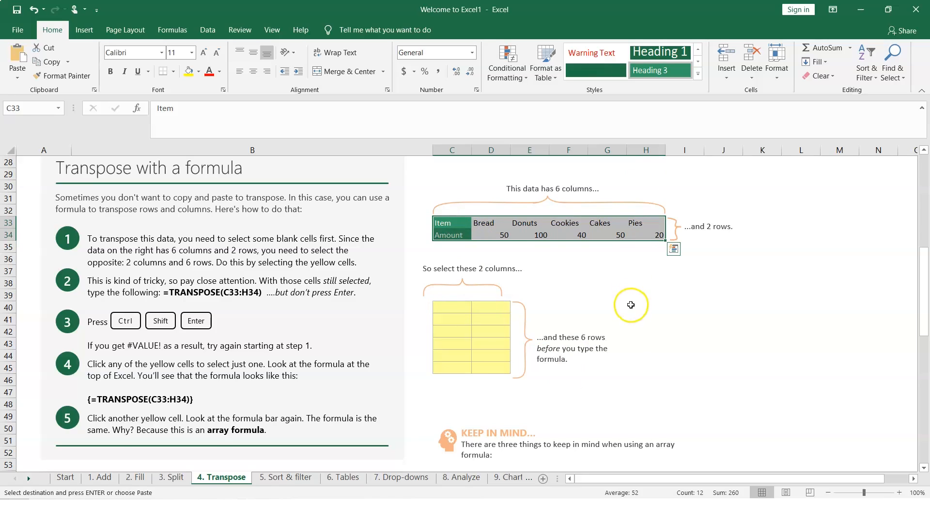
# Enter =TRANSPOSE(C33:H34) as an array formula across the yellow cells C40:D45
pyautogui.click(441, 306)
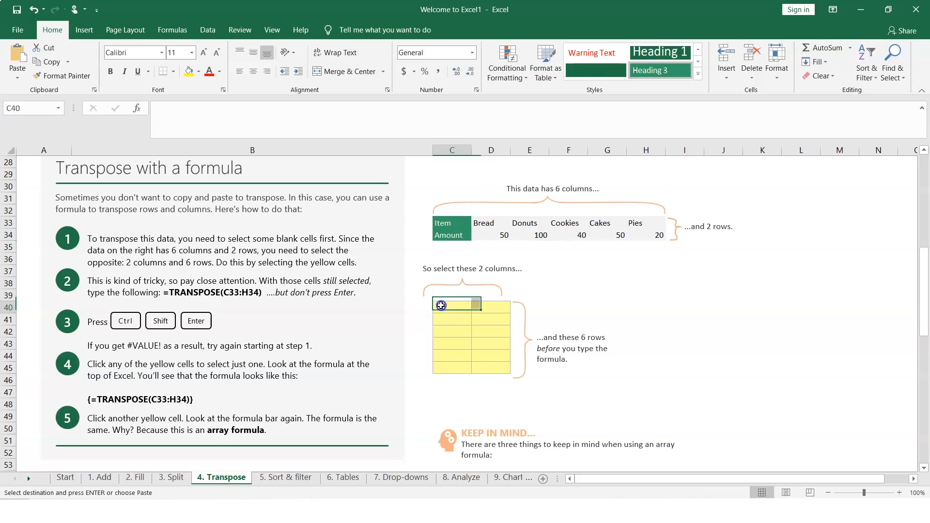
pyautogui.moveTo(492, 305); pyautogui.dragTo(494, 368)
pyautogui.press('Escape')
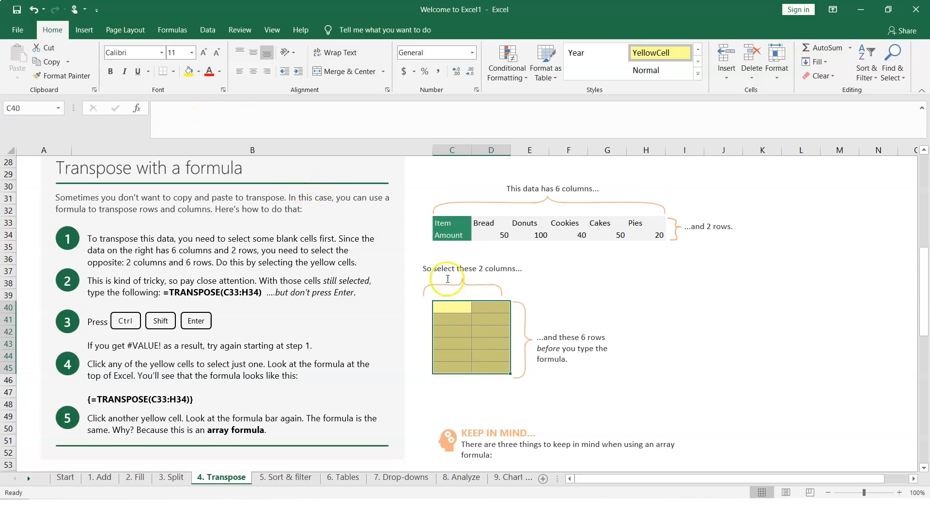
pyautogui.click(191, 115)
pyautogui.write('=')
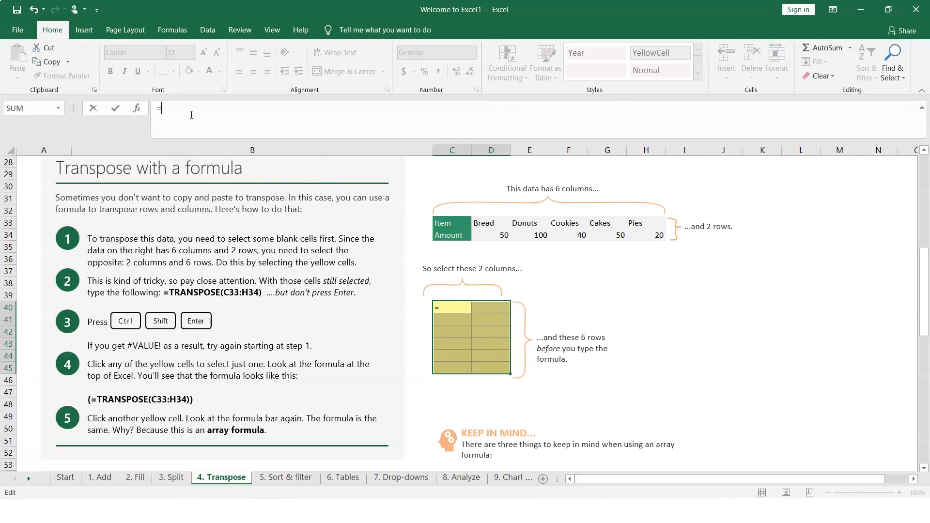
pyautogui.write('tra')
pyautogui.press('BackSpace')
pyautogui.press('BackSpace')
pyautogui.press('BackSpace')
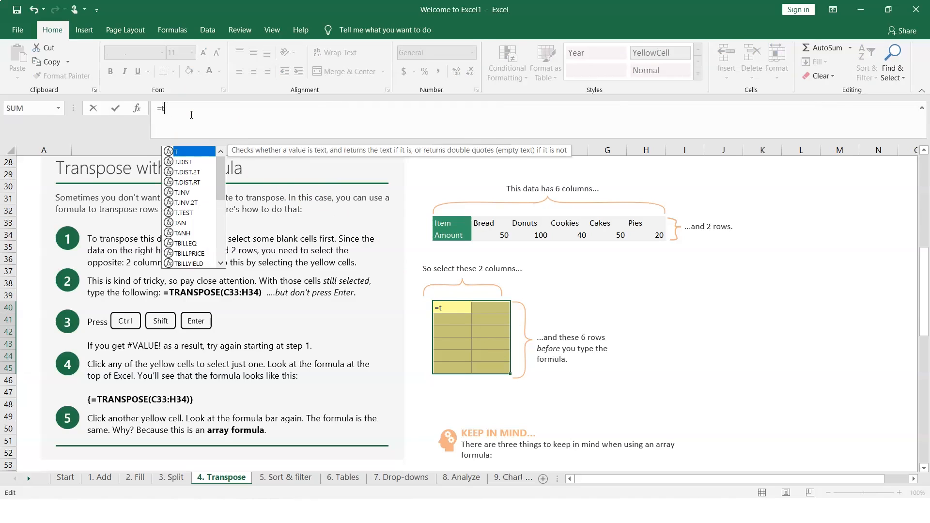
pyautogui.write('TRANSPO')
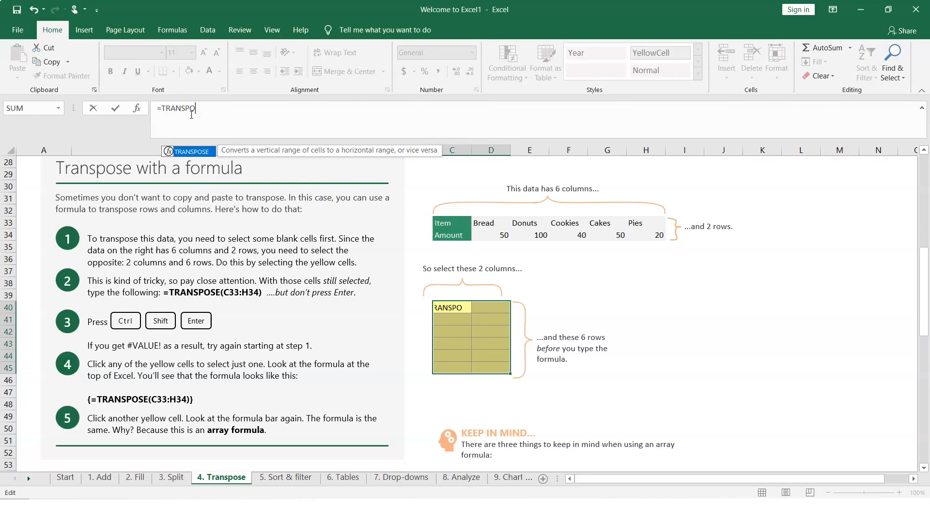
pyautogui.write('SE(C')
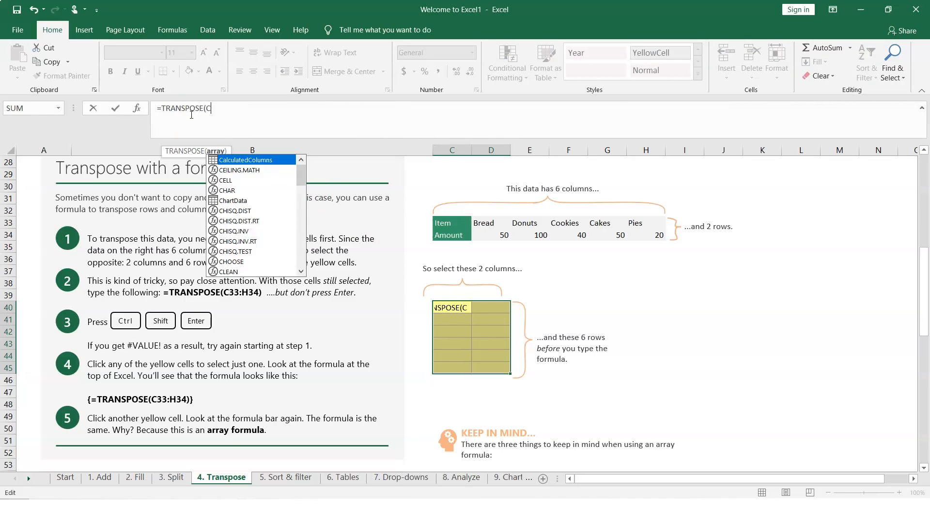
pyautogui.write('33:H3')
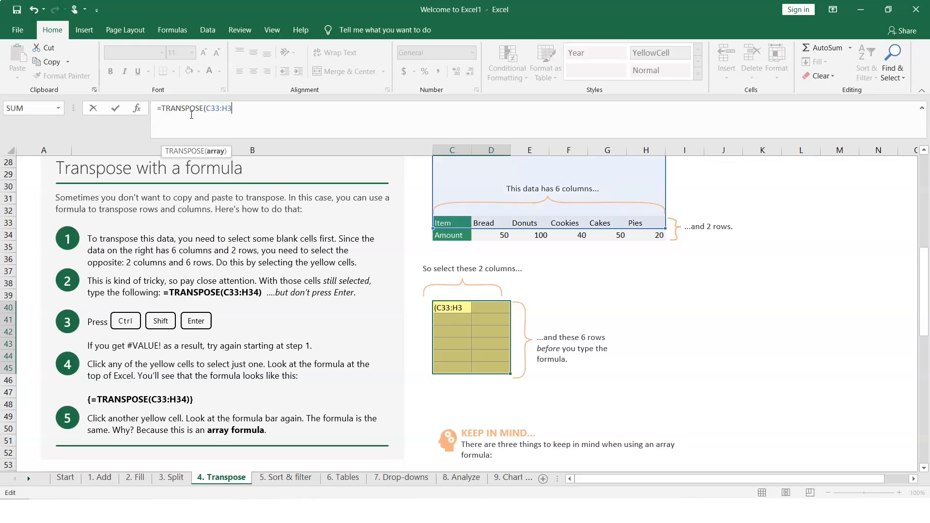
pyautogui.write('4)')
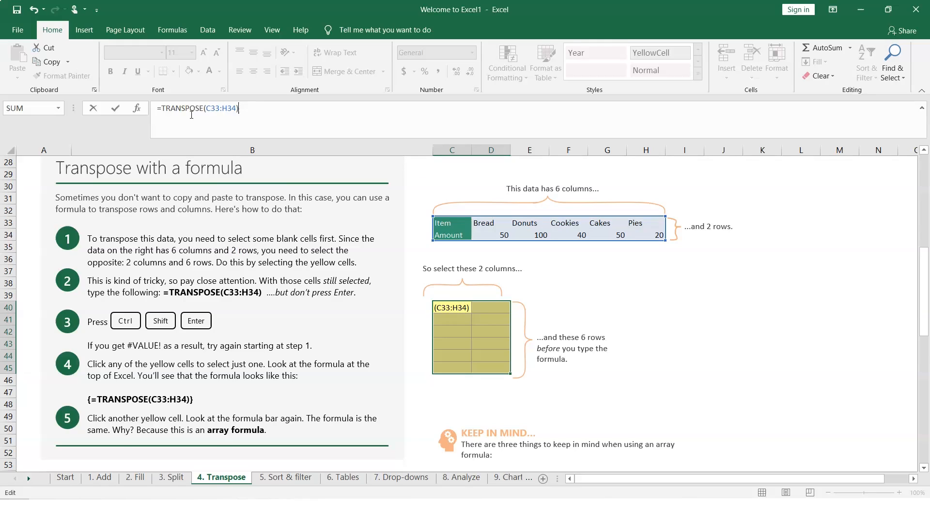
pyautogui.hotkey('ctrl', 'shift', 'Return')
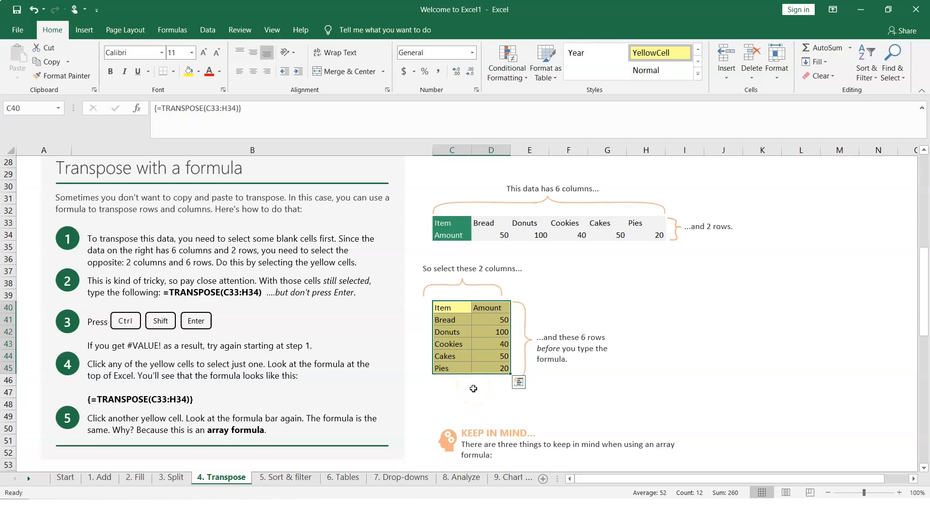
# Check the formula behind several cells of the transposed table, from the Bread row to the Cookies cell
pyautogui.click(457, 318)
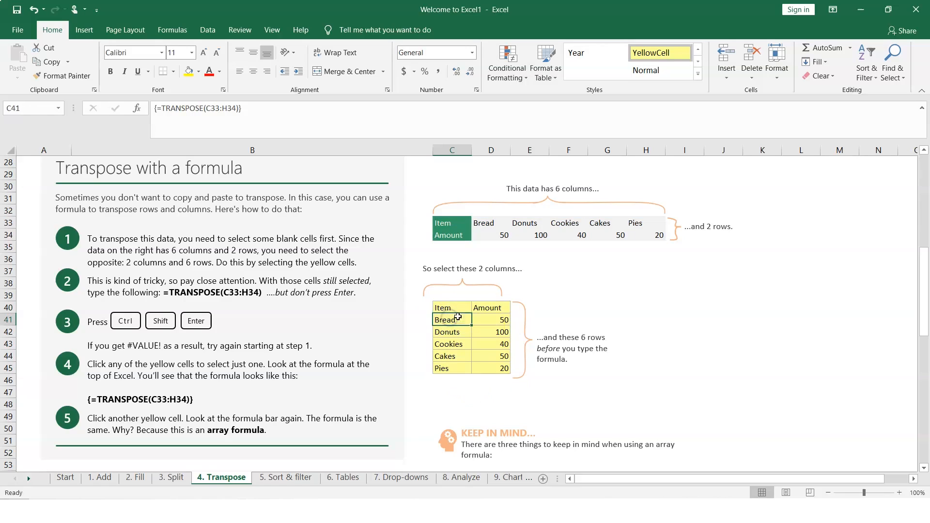
pyautogui.click(492, 318)
pyautogui.click(497, 331)
pyautogui.click(455, 332)
pyautogui.click(458, 343)
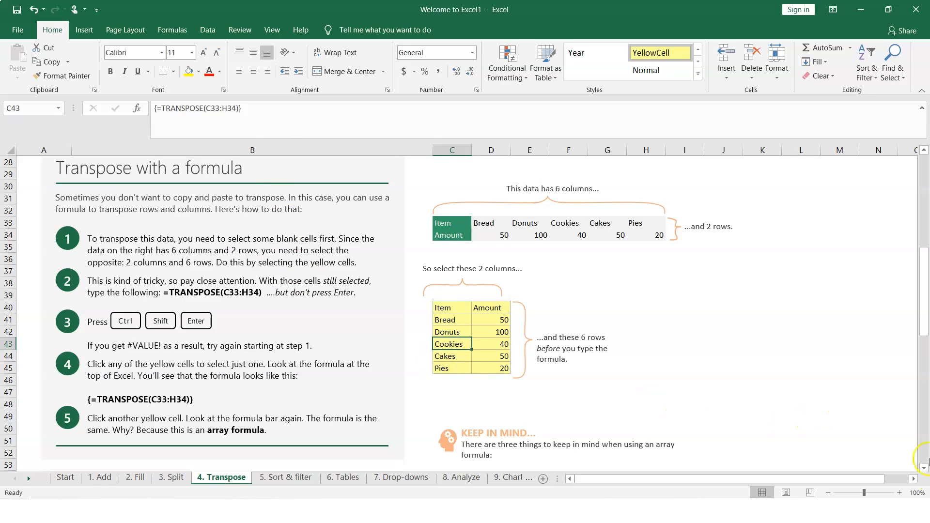
# Review the "What's an array formula?" notes on the Transpose sheet and open the "5. Sort & filter" sheet
pyautogui.click(924, 468)
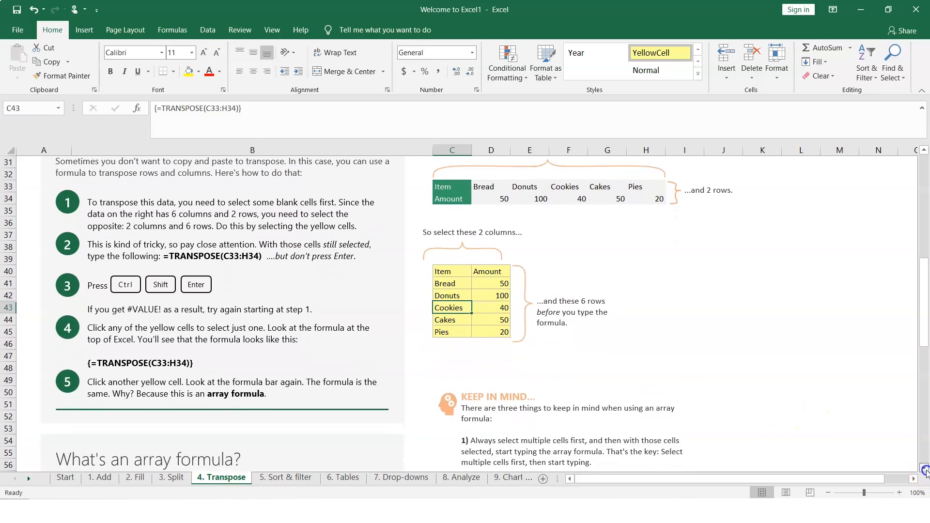
pyautogui.click(925, 469)
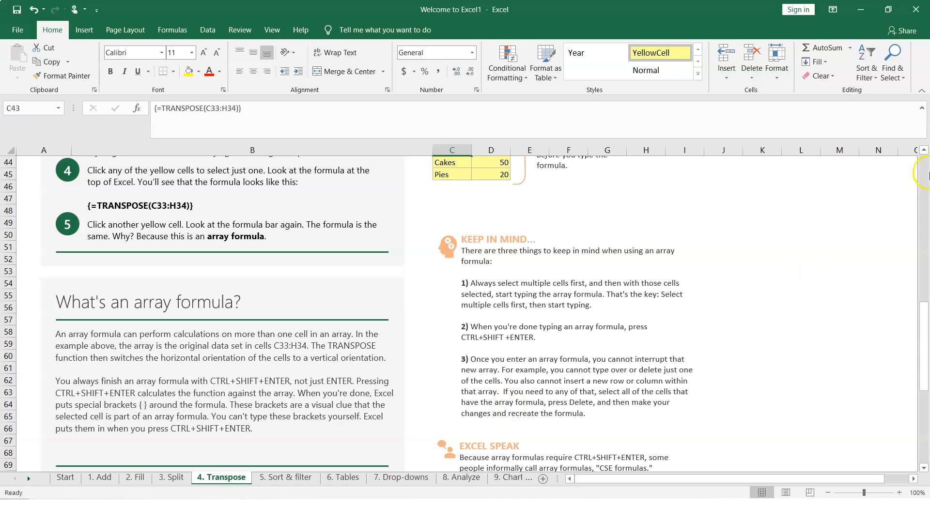
pyautogui.click(924, 168)
pyautogui.click(924, 168)
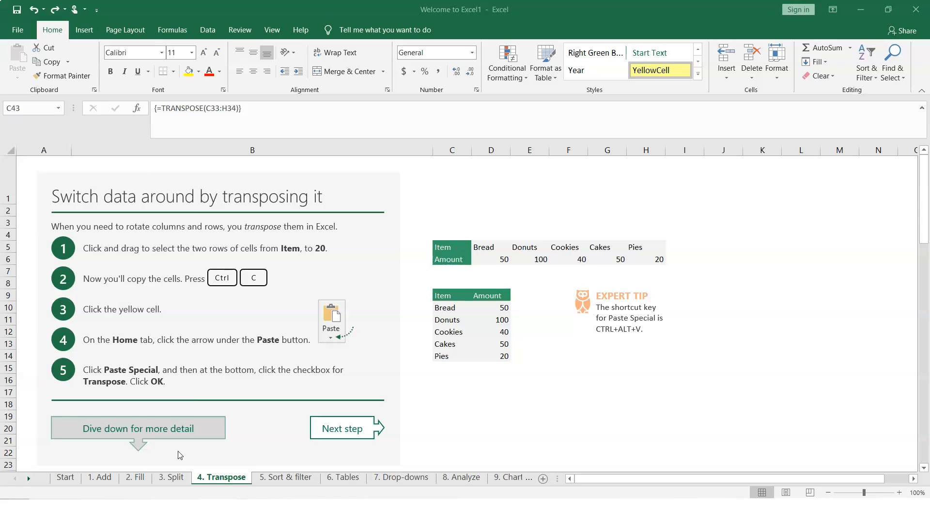
pyautogui.click(276, 479)
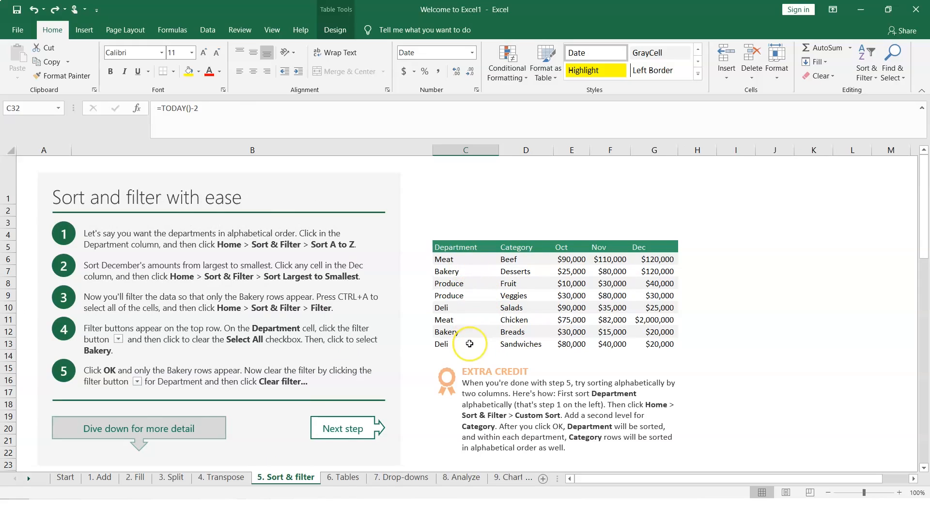
# Try sorting the department sales table by Department from A to Z and undo the sort
pyautogui.click(462, 247)
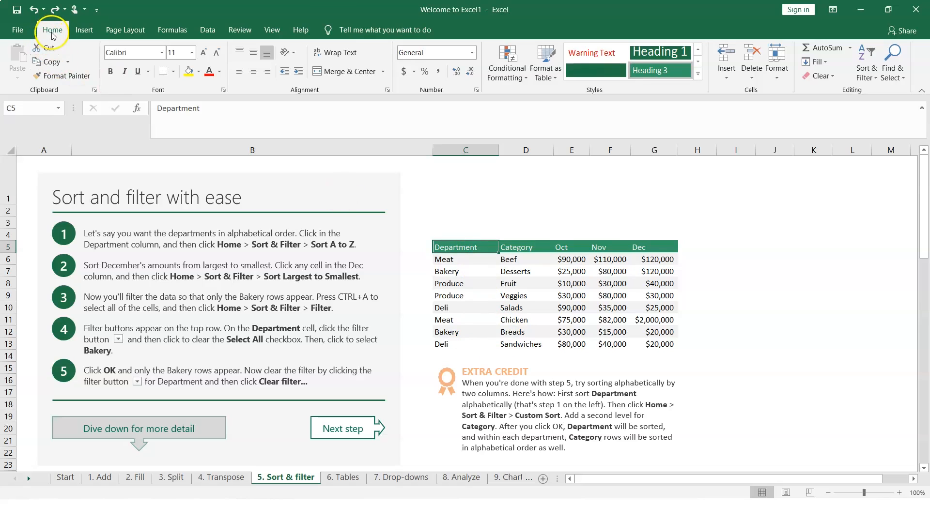
pyautogui.click(873, 80)
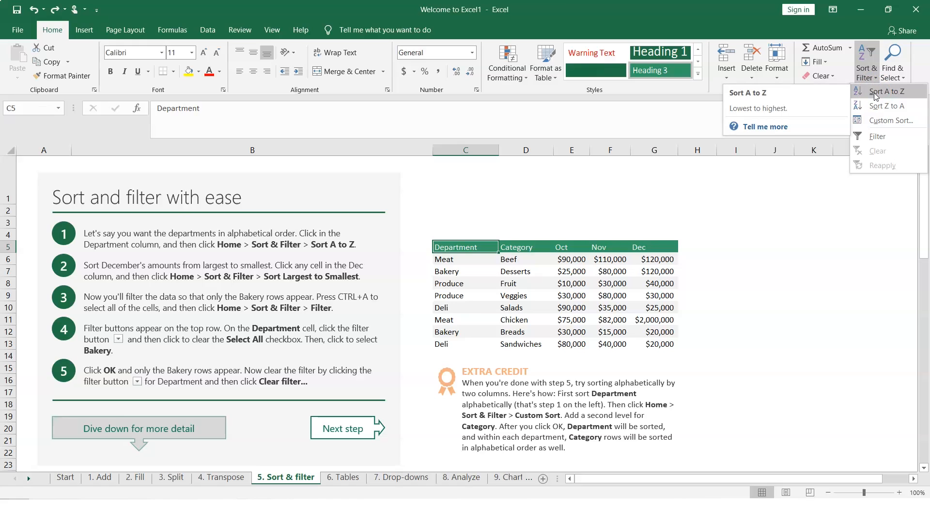
pyautogui.click(874, 92)
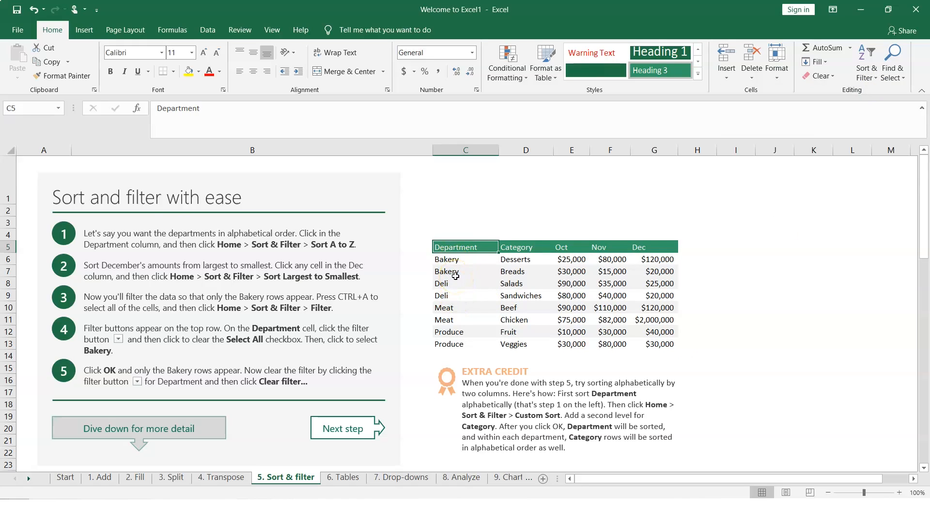
pyautogui.hotkey('ctrl', 'z')
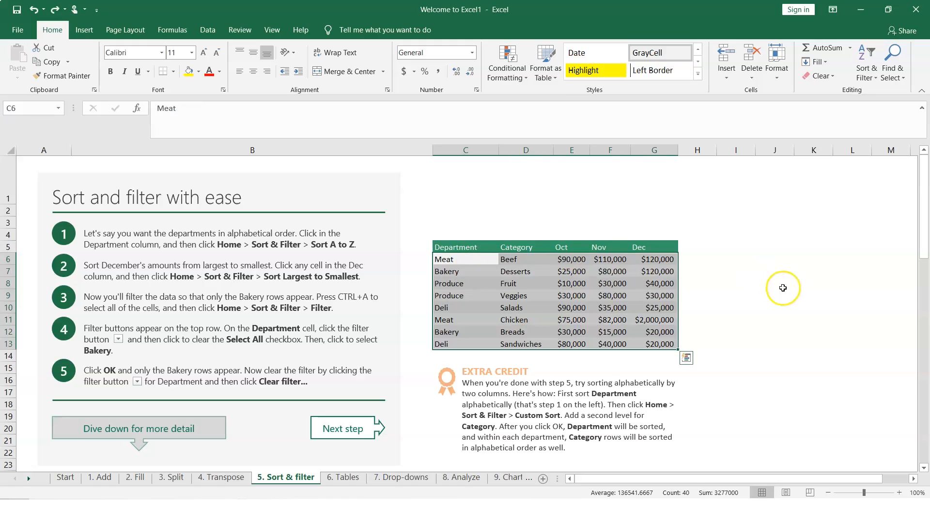
pyautogui.click(783, 291)
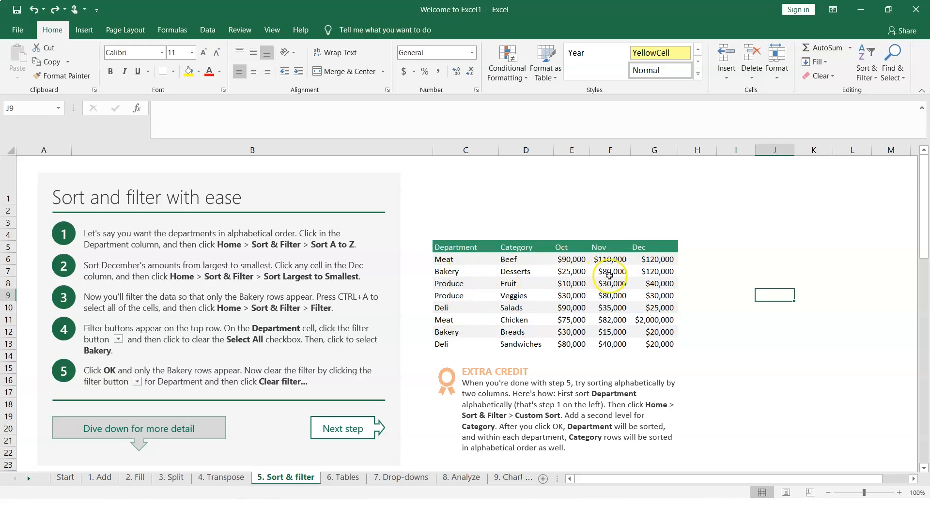
# Sort the department sales table alphabetically by the Department column, A to Z
pyautogui.click(466, 248)
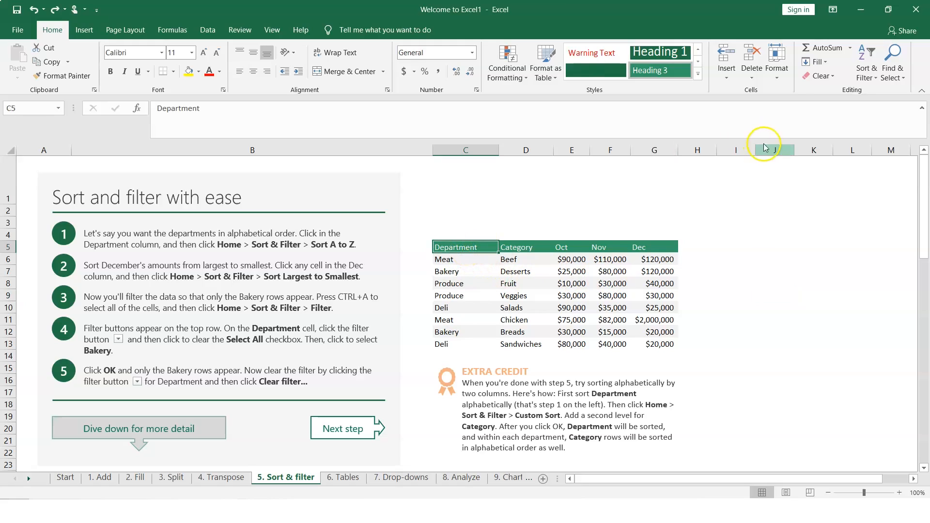
pyautogui.click(867, 75)
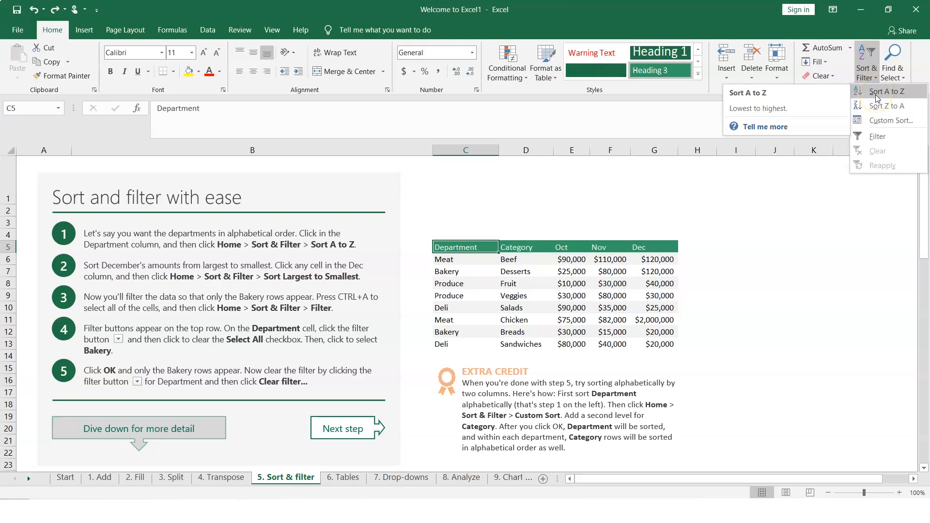
pyautogui.click(877, 97)
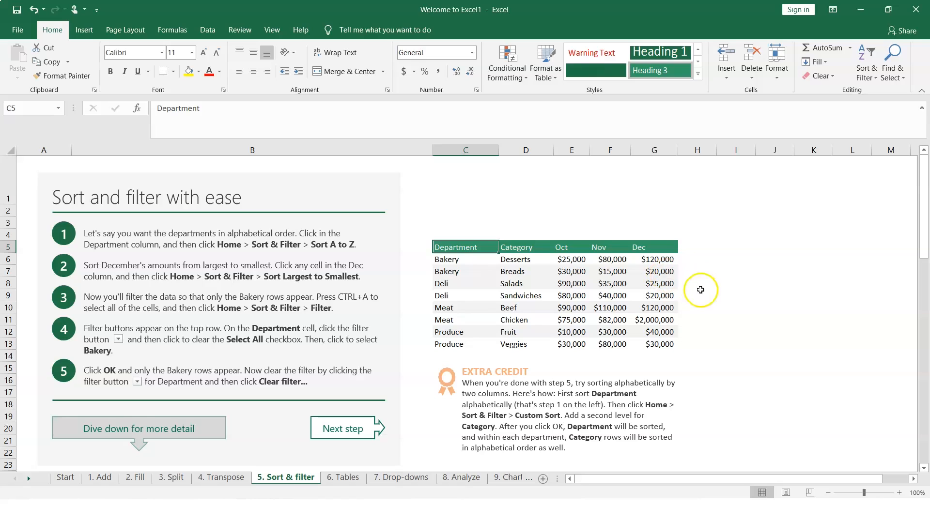
# Sort the department sales table by the Dec amounts from largest to smallest
pyautogui.click(663, 273)
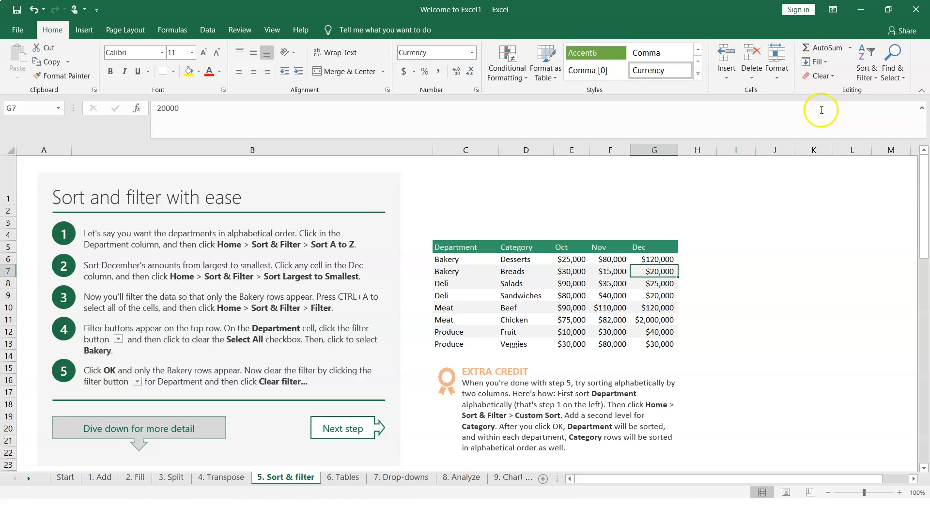
pyautogui.click(872, 83)
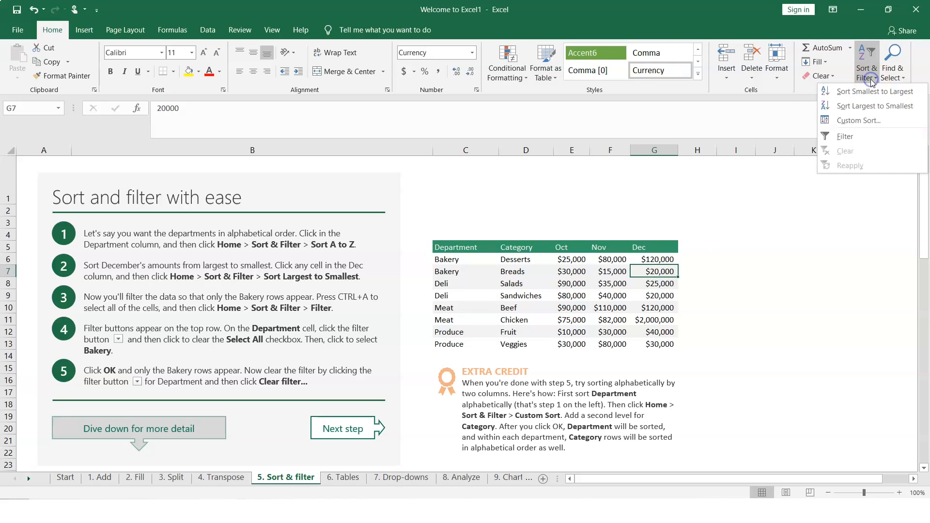
pyautogui.click(874, 108)
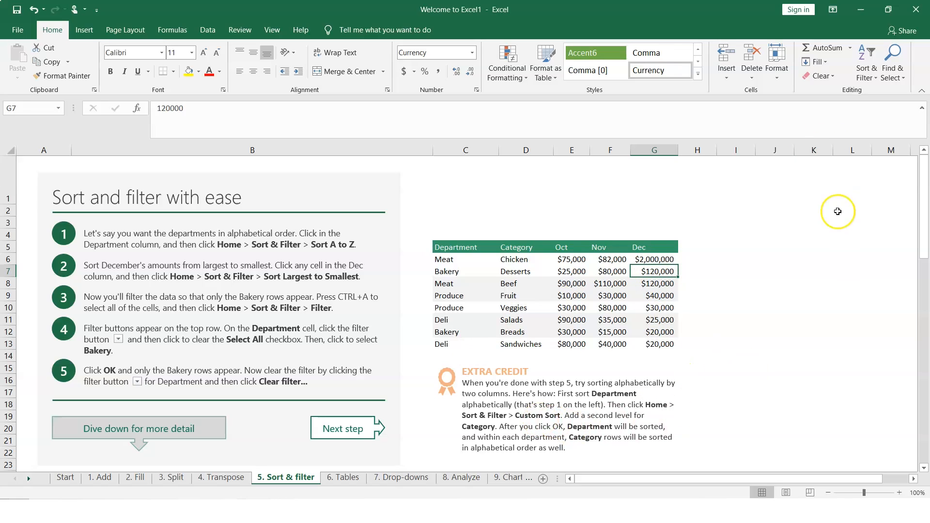
# Examine the Column and Sort On choices in the Custom Sort dialog for the department table, and cancel it
pyautogui.click(870, 81)
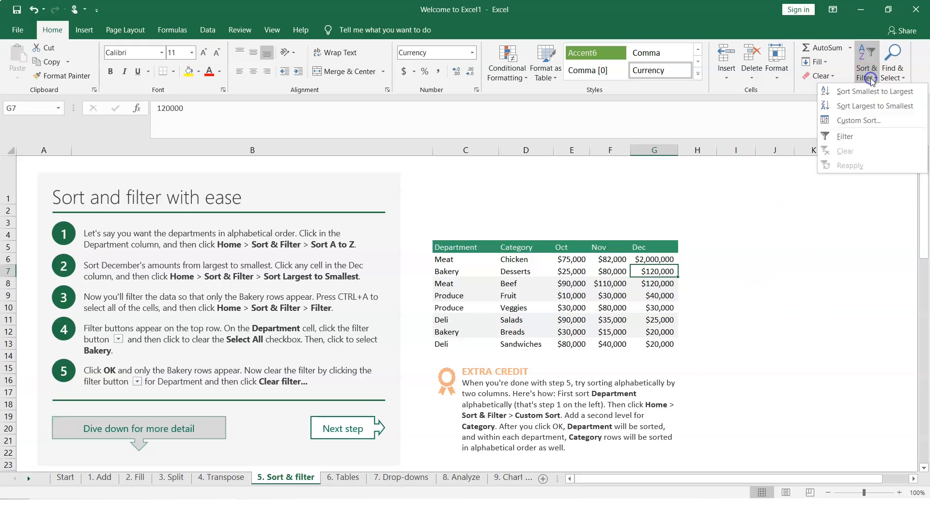
pyautogui.click(863, 125)
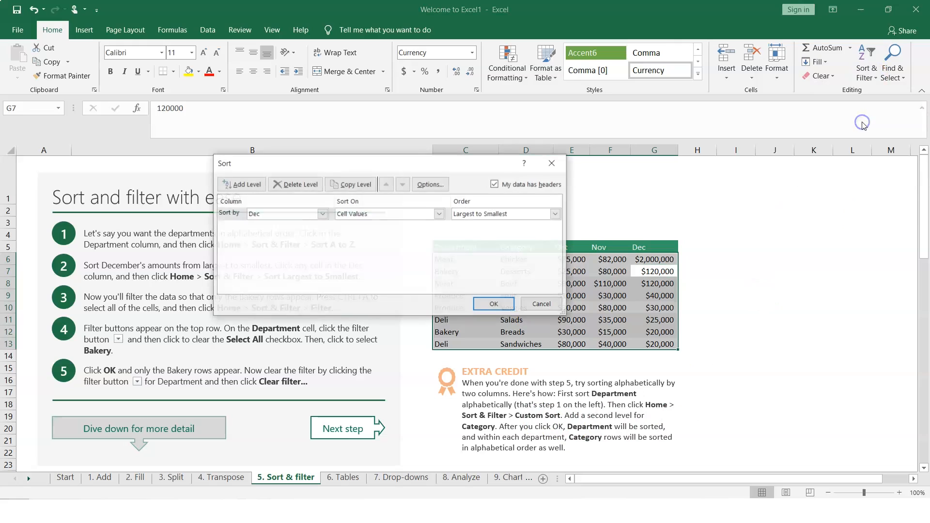
pyautogui.click(322, 215)
pyautogui.click(322, 214)
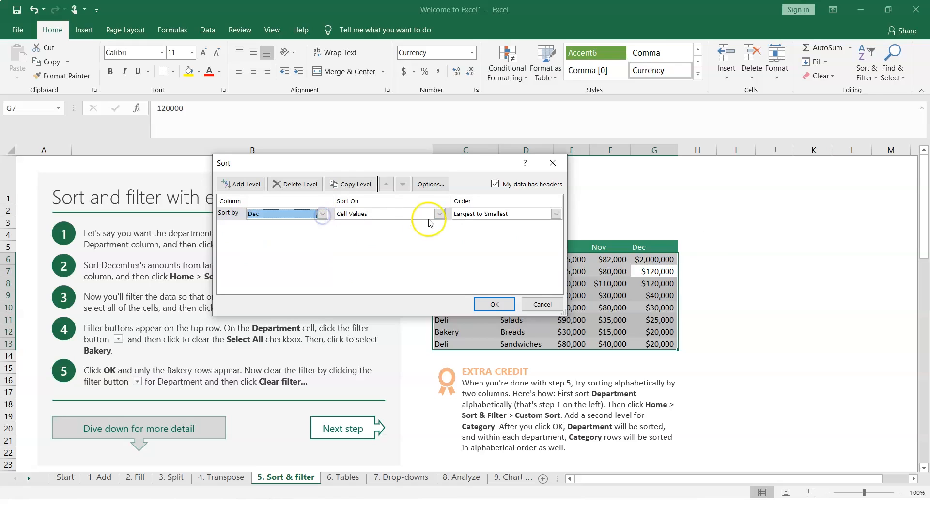
pyautogui.click(439, 214)
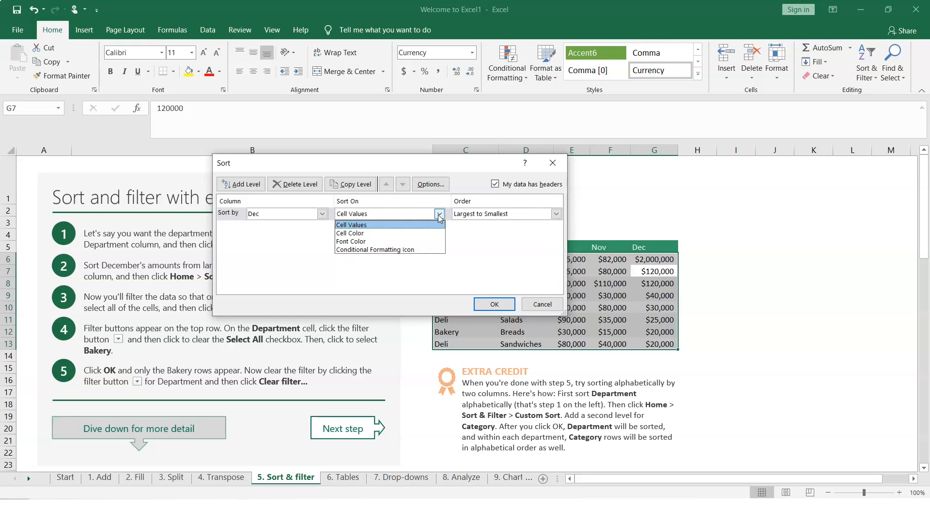
pyautogui.click(550, 306)
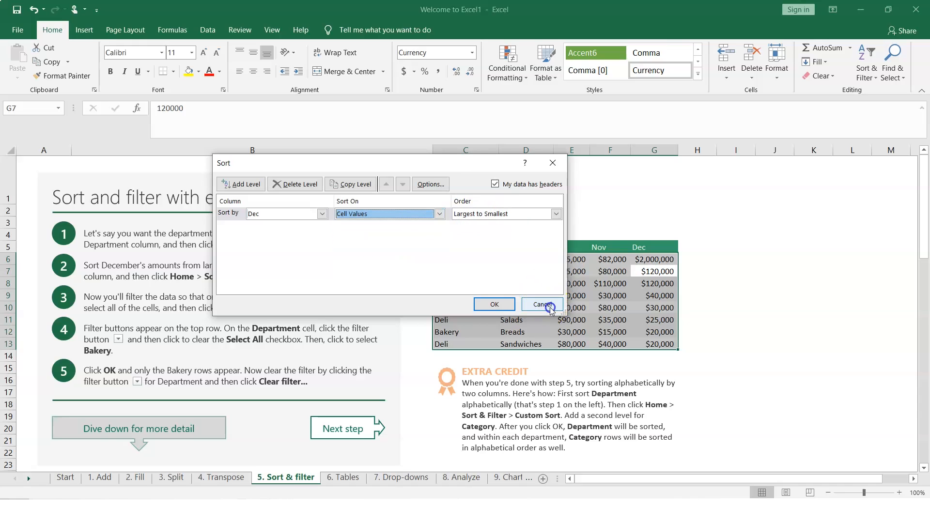
pyautogui.click(554, 307)
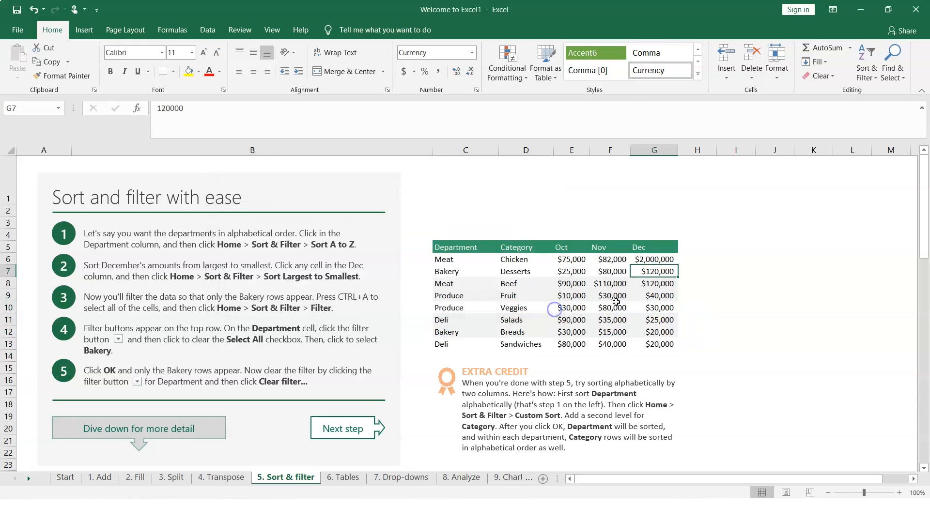
# Sort the expense table in the "Sort by date, or by color even" section by Expense date, oldest to newest
pyautogui.scroll(-3, 749, 367)
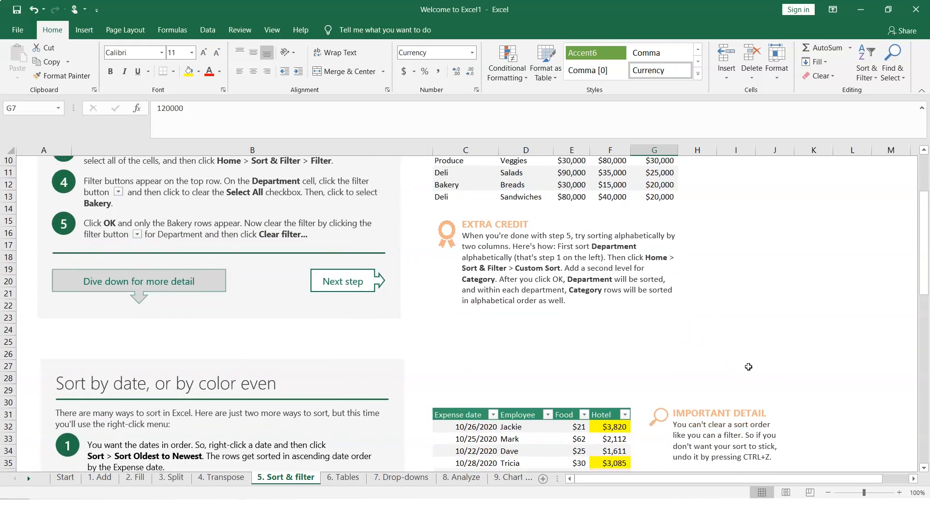
pyautogui.scroll(-4, 748, 367)
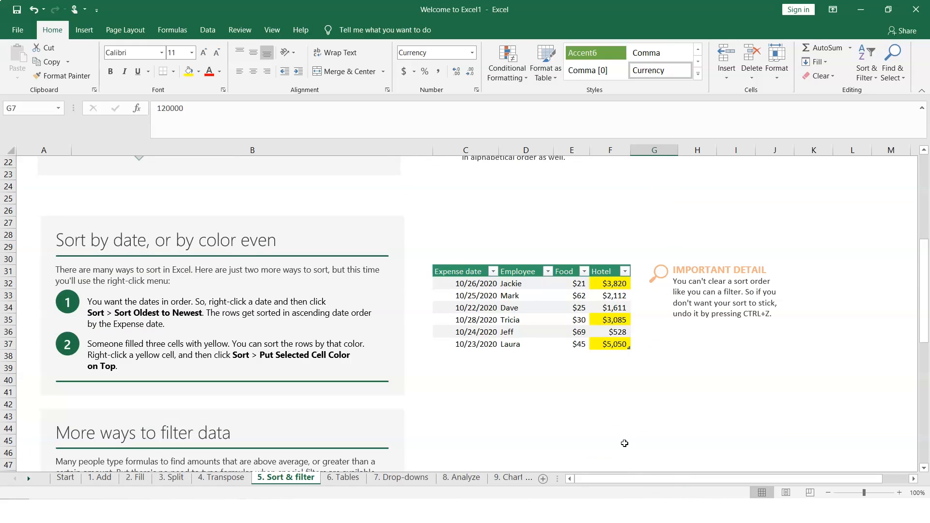
pyautogui.click(475, 283)
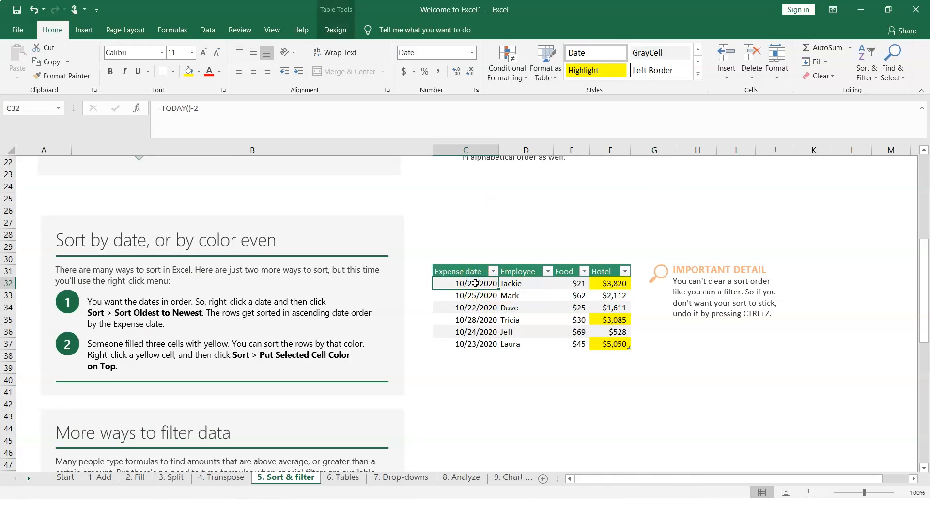
pyautogui.rightClick(475, 283)
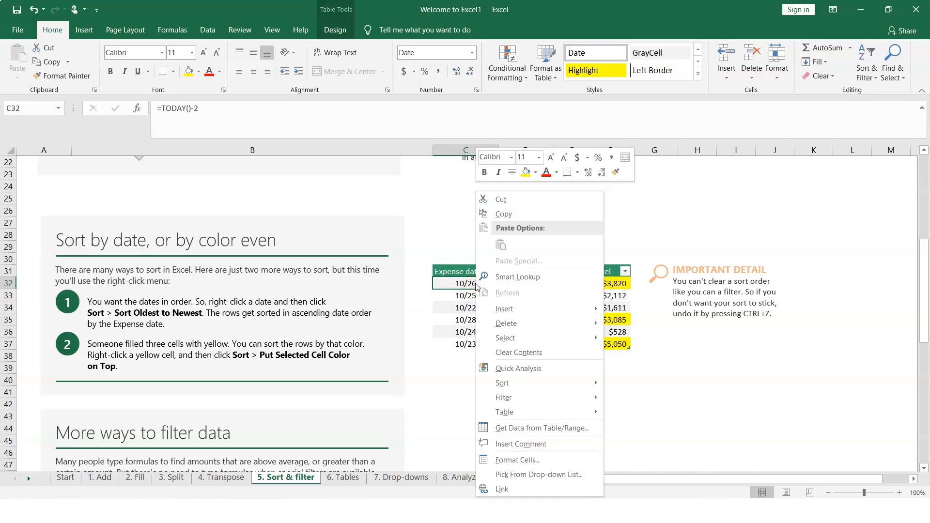
pyautogui.moveTo(577, 382)
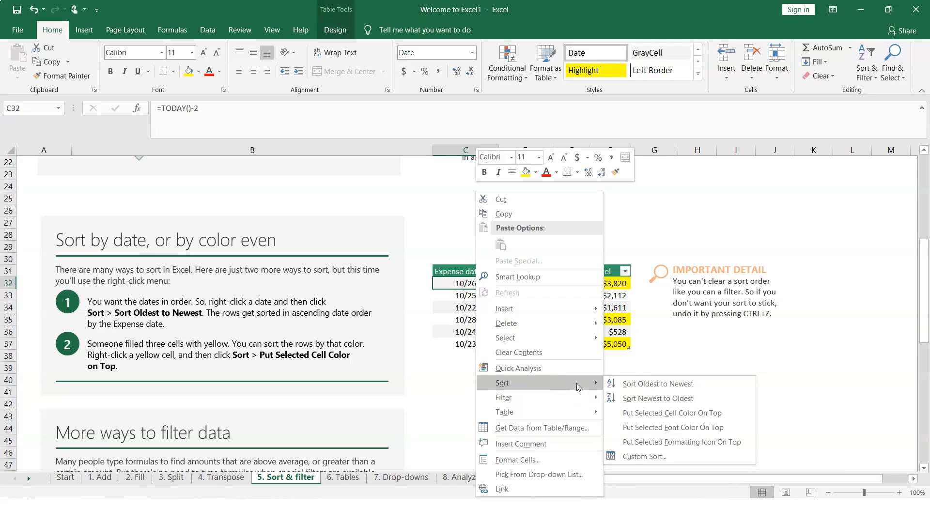
pyautogui.click(644, 389)
pyautogui.click(645, 387)
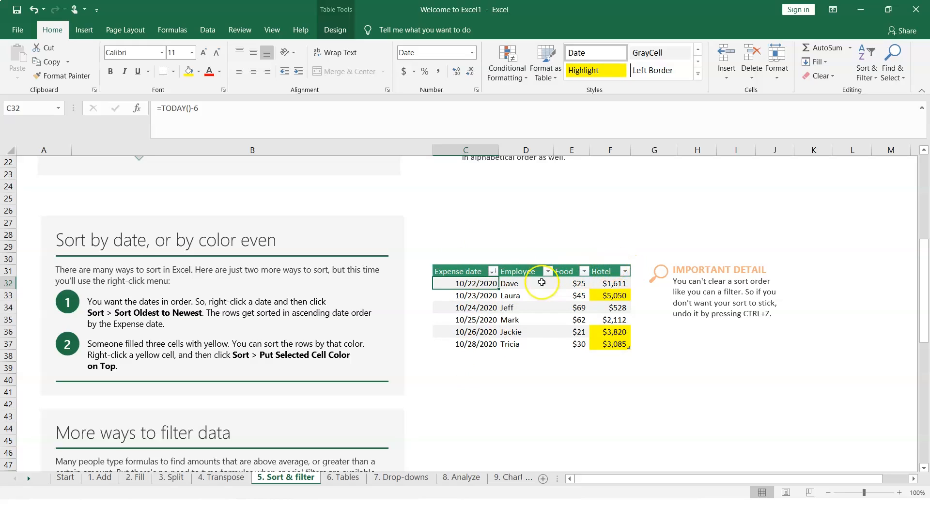
# Look over the sort and date filter options of the Expense date header and close them without choosing any
pyautogui.click(492, 272)
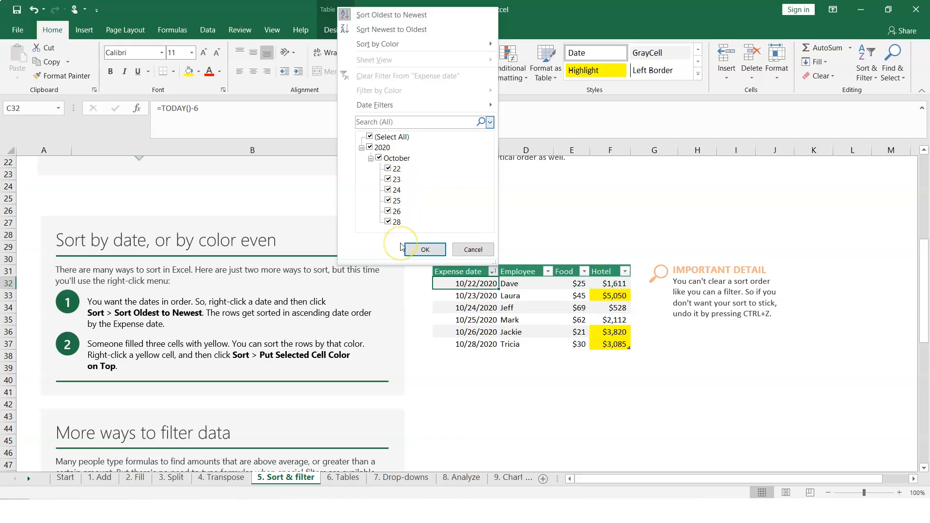
pyautogui.moveTo(381, 49)
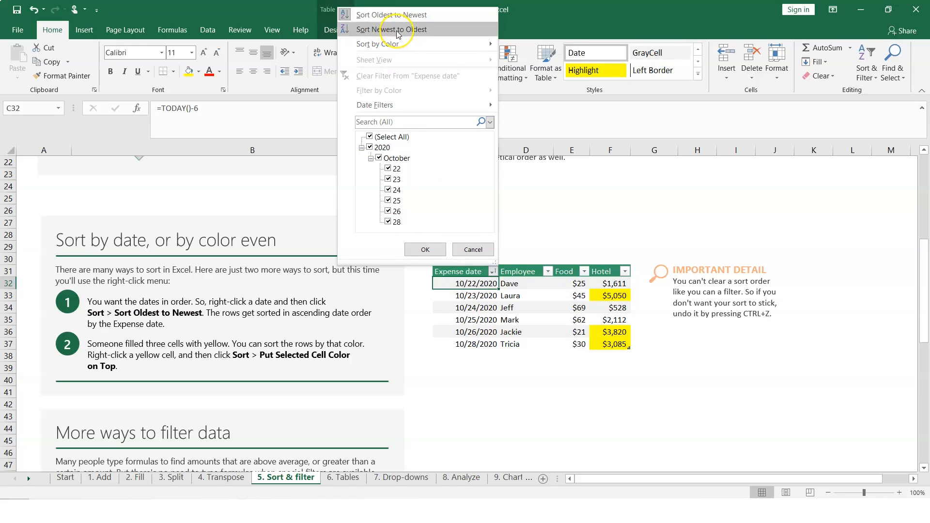
pyautogui.click(585, 211)
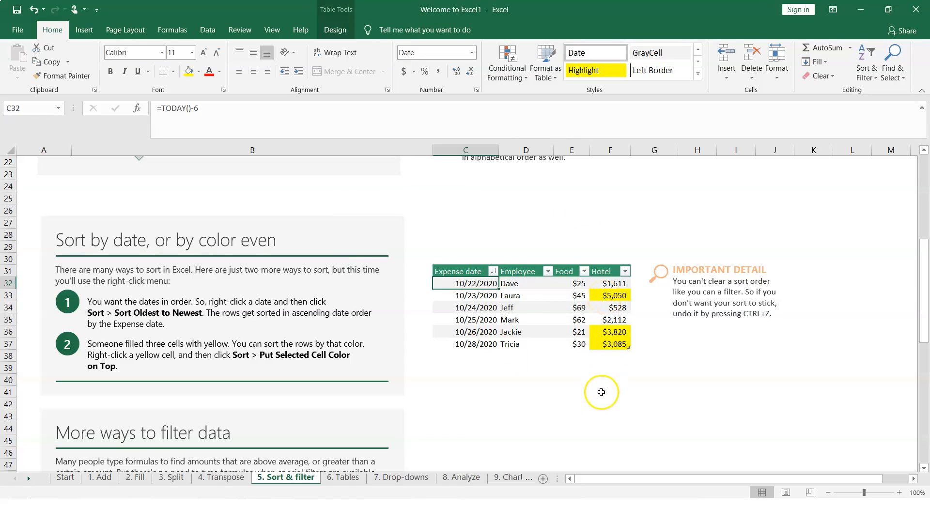
# Sort the expense table so that rows with yellow Hotel cells are on top
pyautogui.click(610, 298)
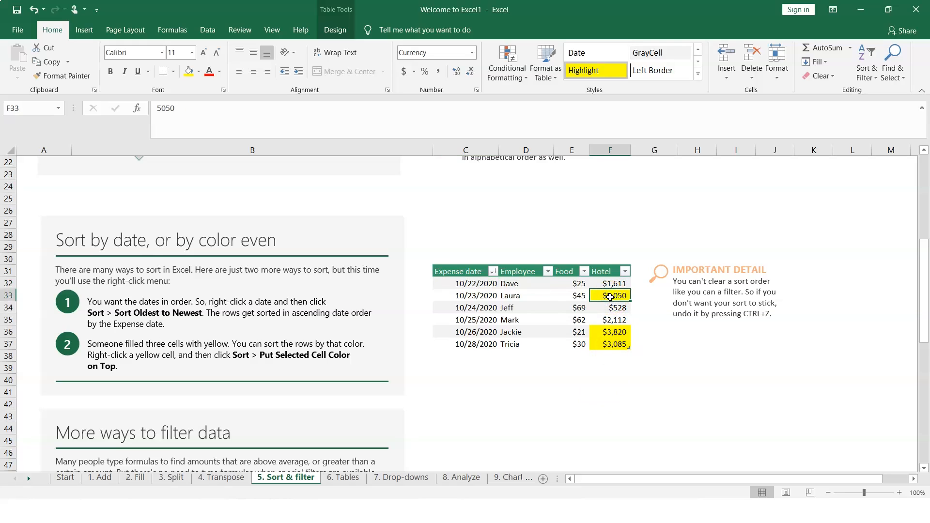
pyautogui.rightClick(610, 298)
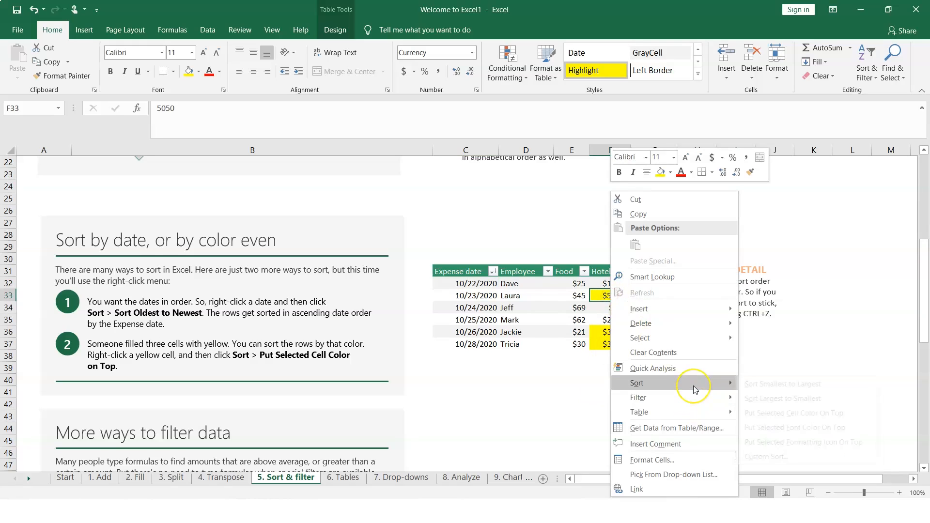
pyautogui.moveTo(693, 385)
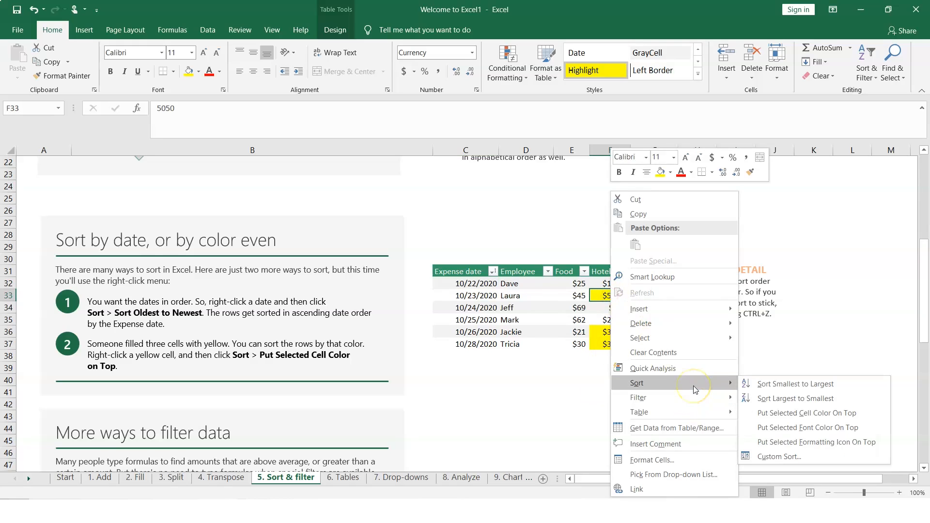
pyautogui.click(777, 419)
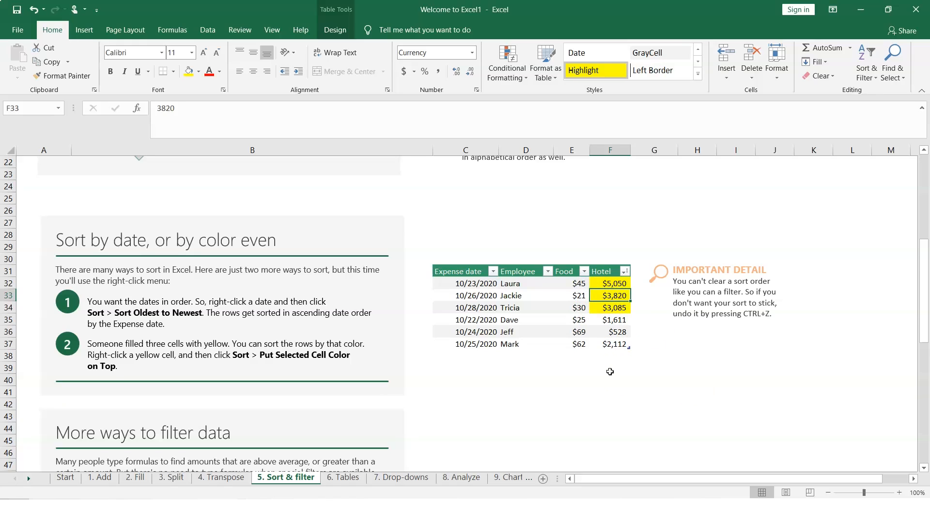
# Look over the Sort & Filter choices for the expense table under "More ways to filter data" and close them without choosing any
pyautogui.scroll(-4, 610, 372)
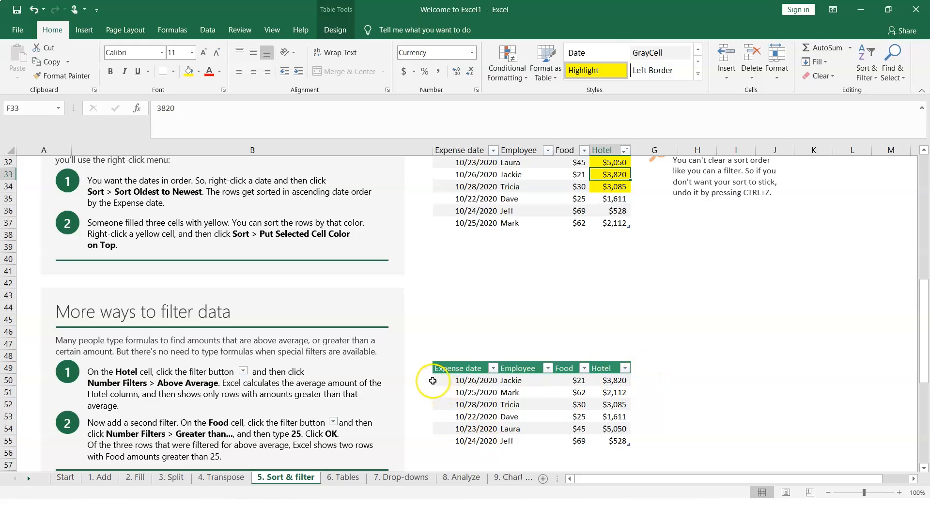
pyautogui.moveTo(474, 380); pyautogui.dragTo(610, 379)
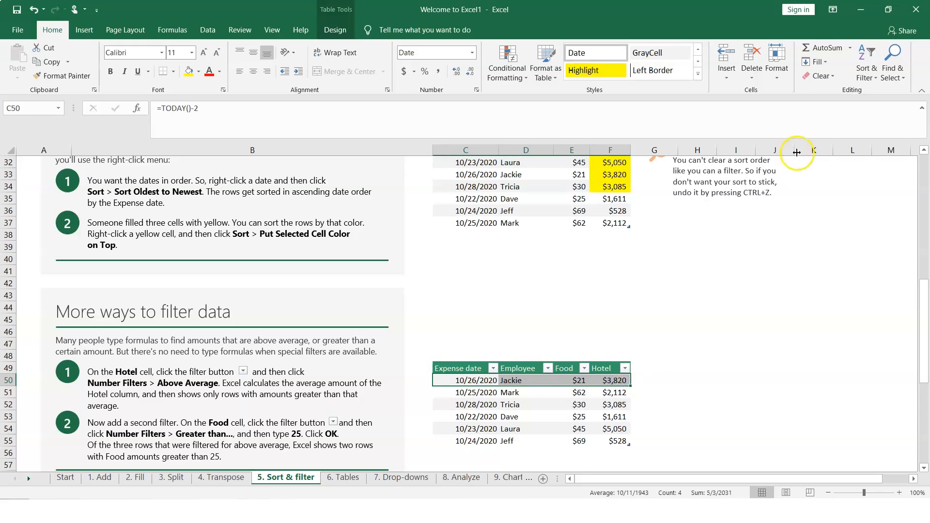
pyautogui.click(866, 72)
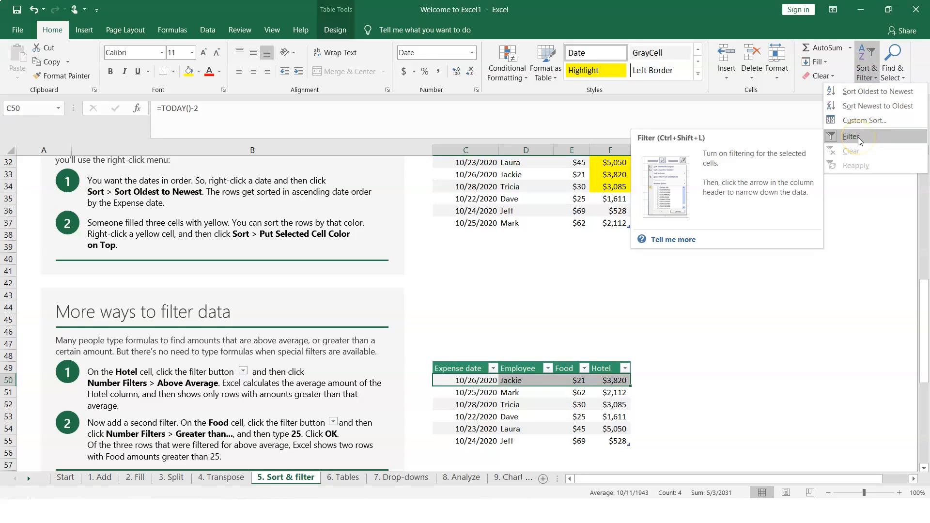
pyautogui.click(800, 289)
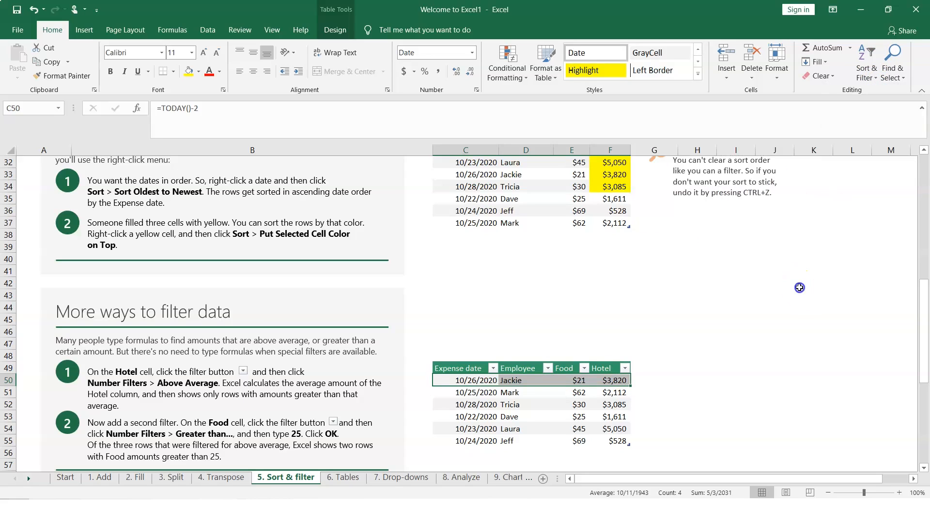
pyautogui.click(715, 379)
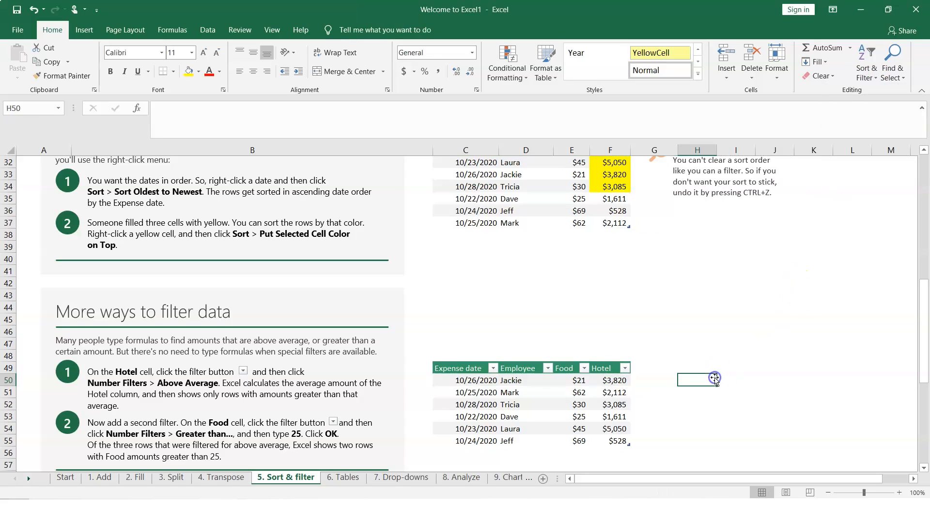
# Filter the expense table under "More ways to filter data" to above-average Hotel amounts, and clear that filter
pyautogui.click(625, 369)
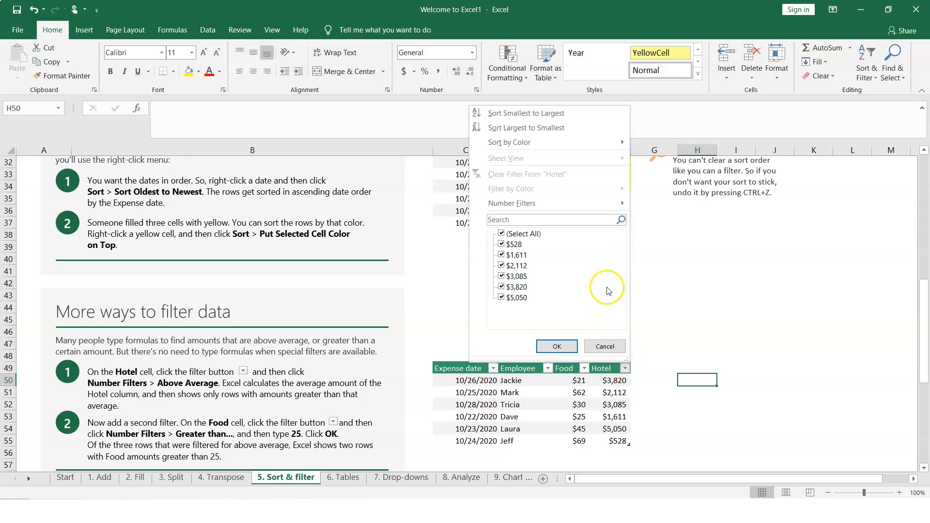
pyautogui.moveTo(599, 212)
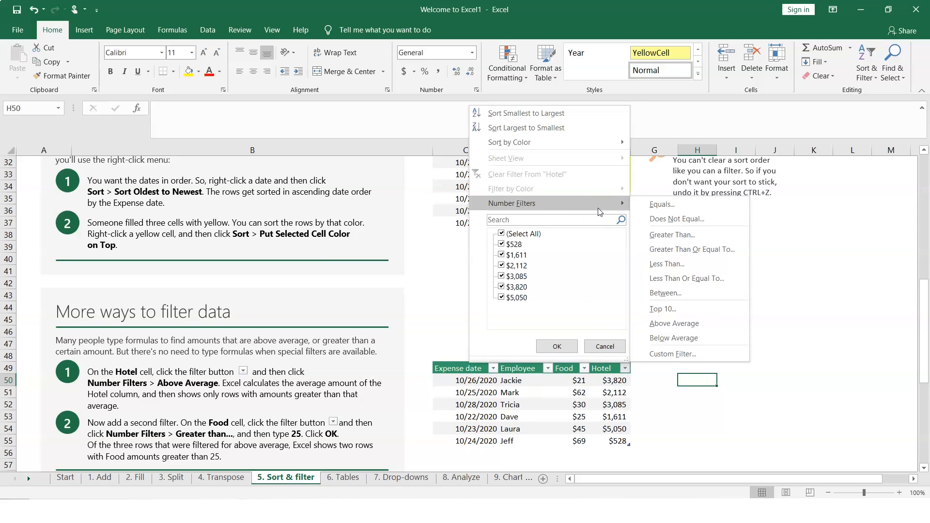
pyautogui.click(689, 328)
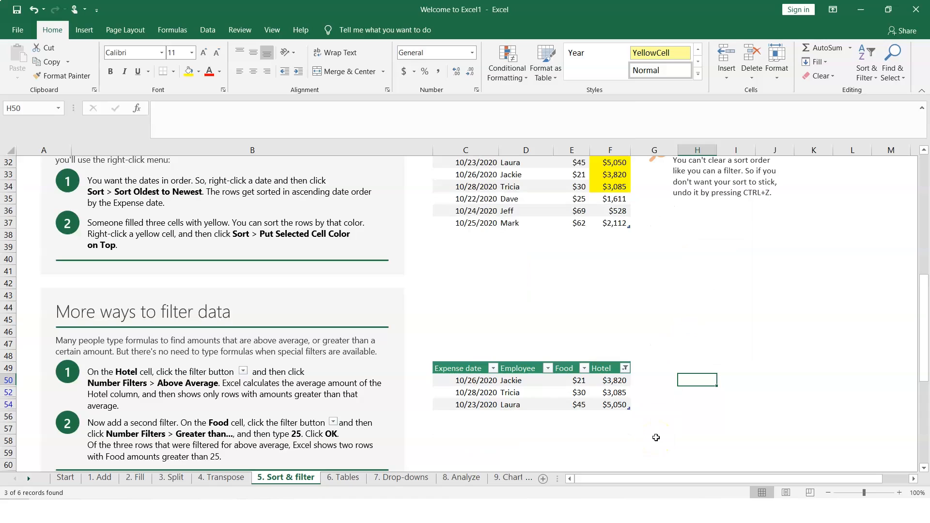
pyautogui.click(626, 369)
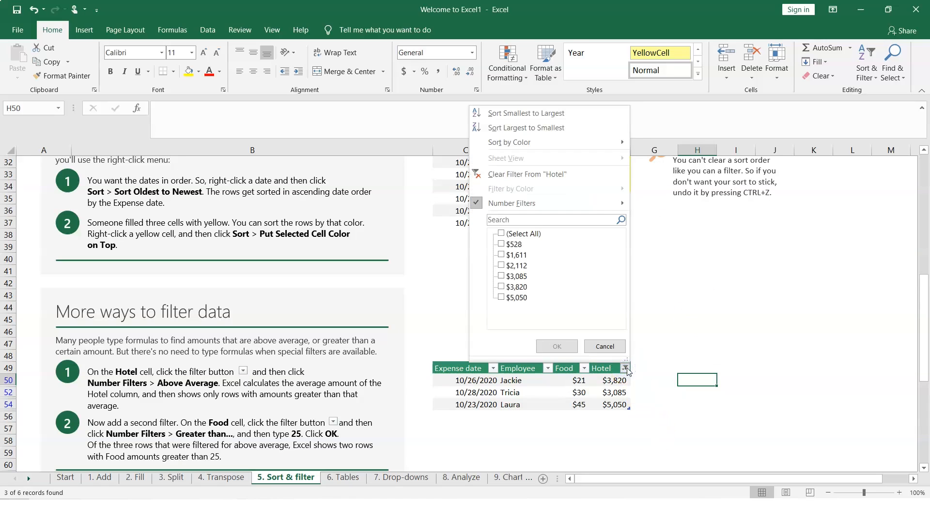
pyautogui.click(511, 178)
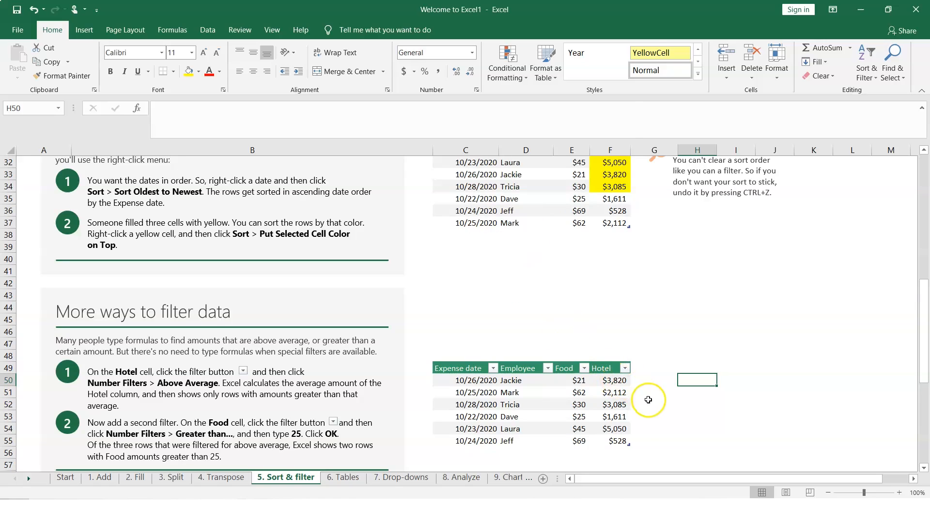
# Filter the same expense table to Food amounts greater than 25, and clear the Food filter
pyautogui.click(584, 369)
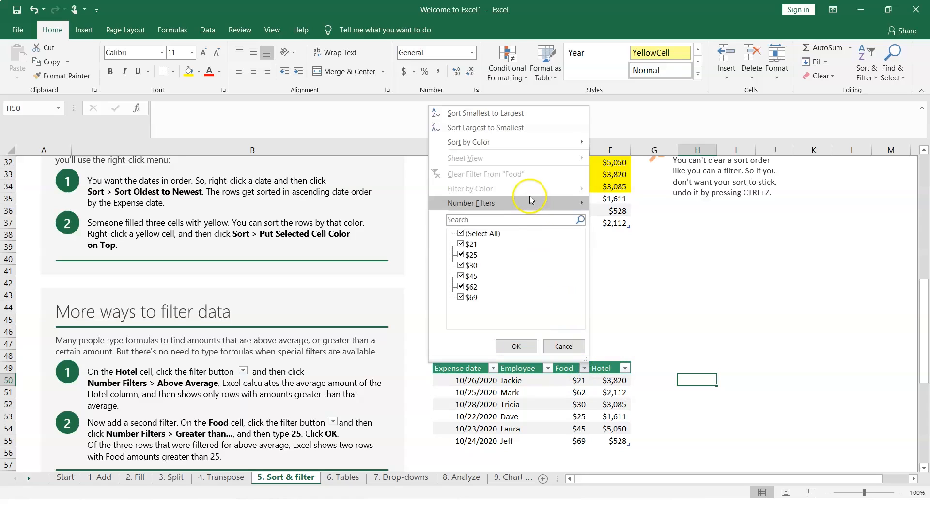
pyautogui.moveTo(533, 202)
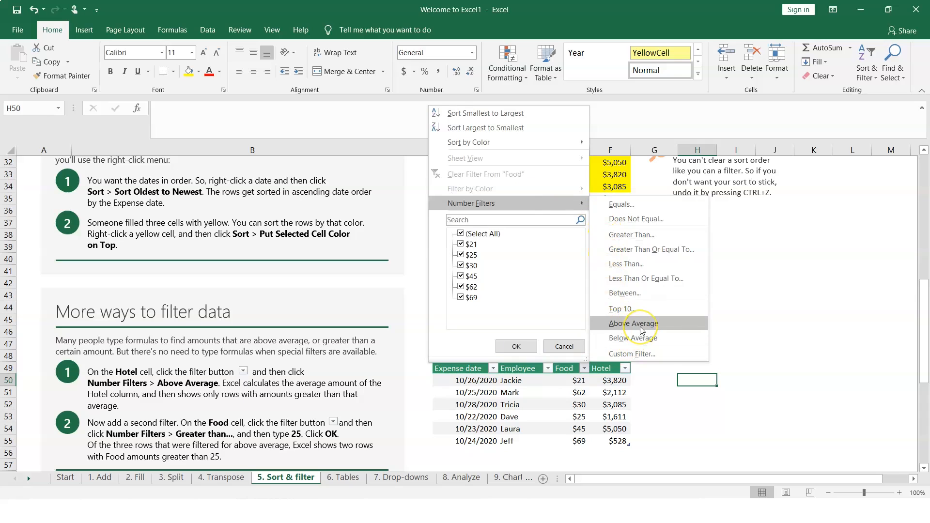
pyautogui.click(643, 237)
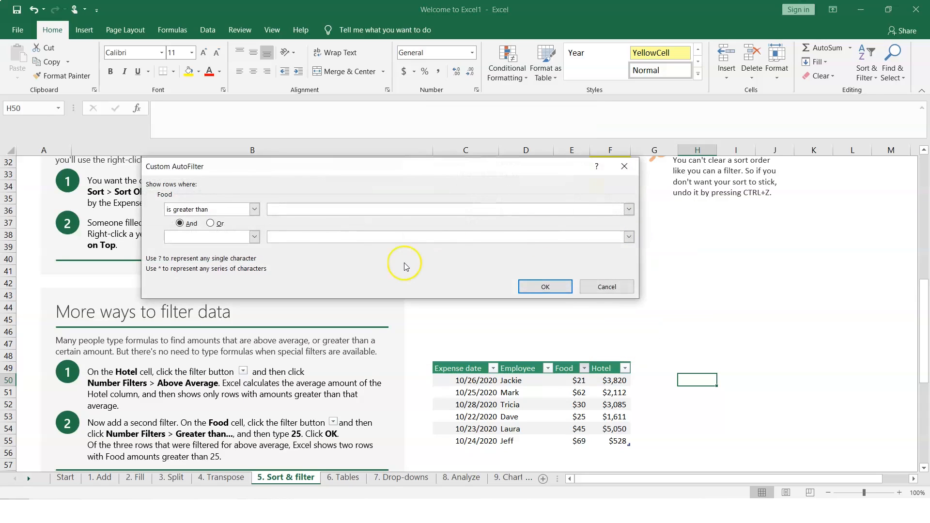
pyautogui.click(299, 208)
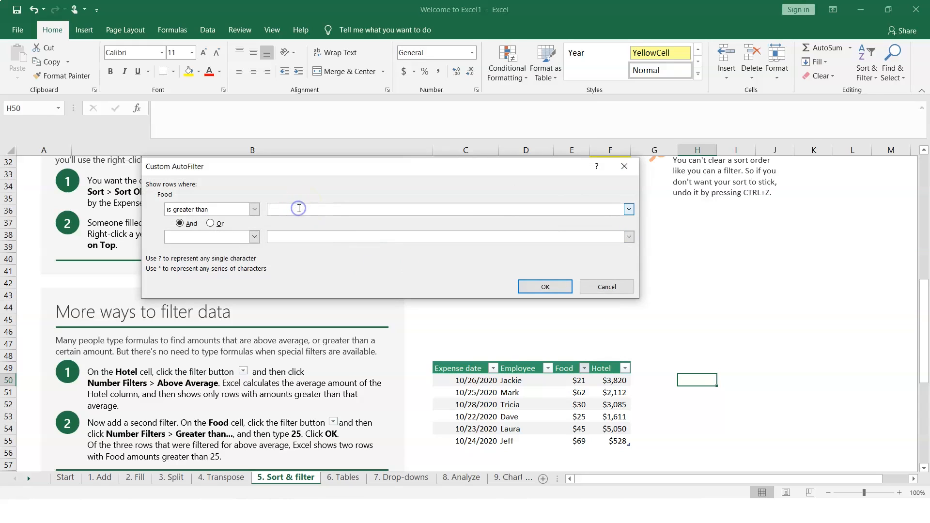
pyautogui.write('25')
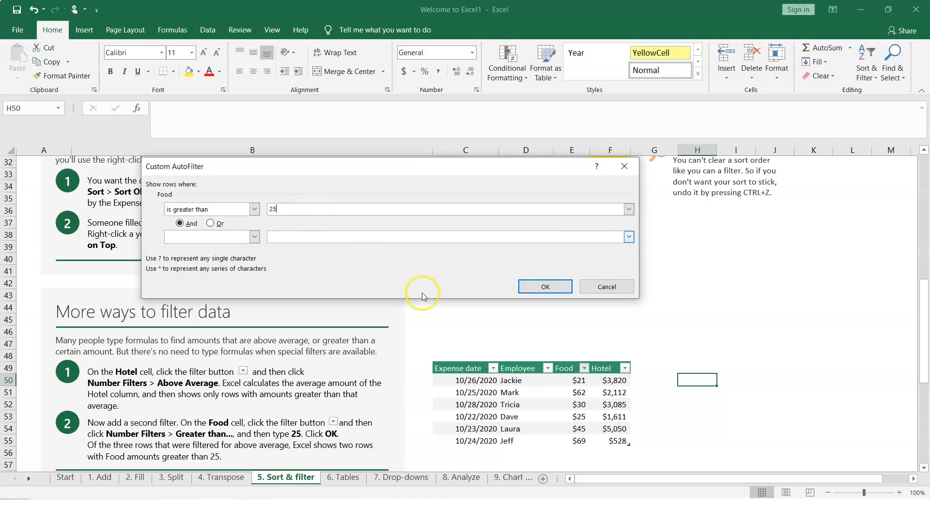
pyautogui.click(542, 286)
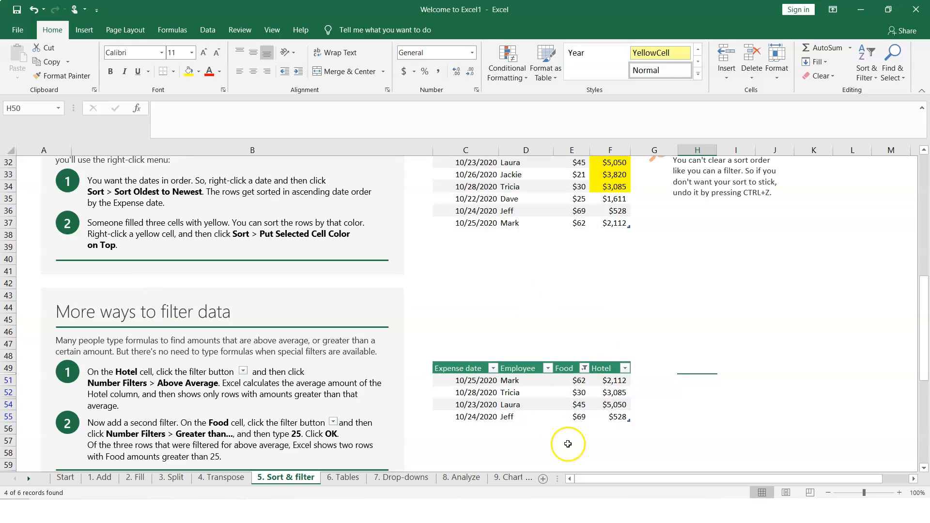
pyautogui.click(584, 369)
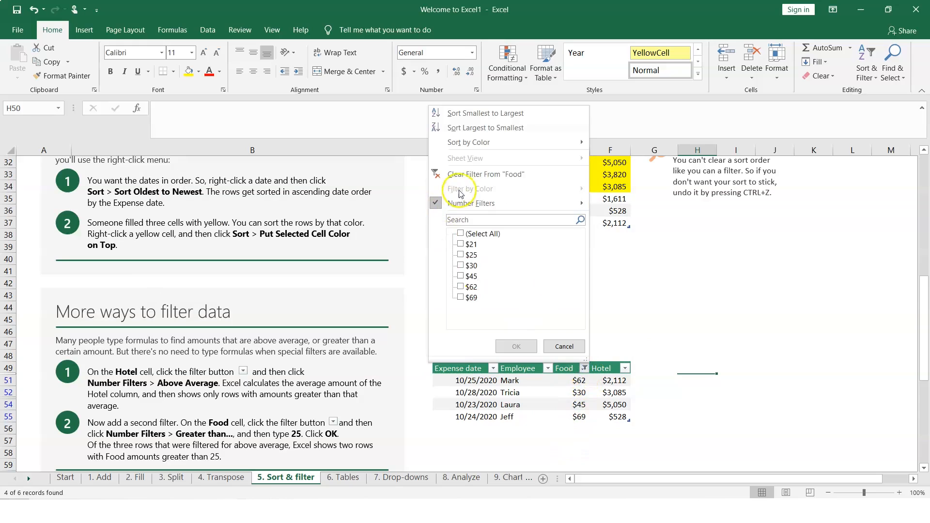
pyautogui.click(464, 174)
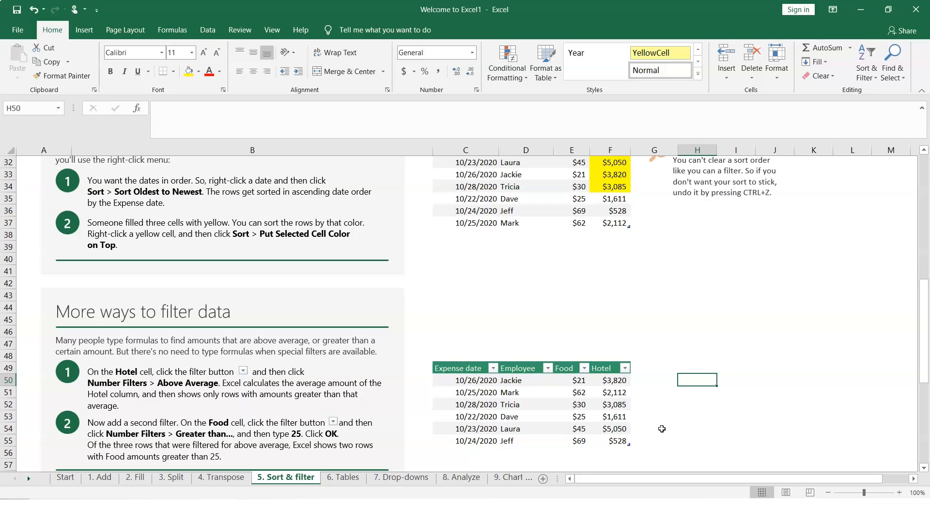
pyautogui.scroll(-5, 661, 428)
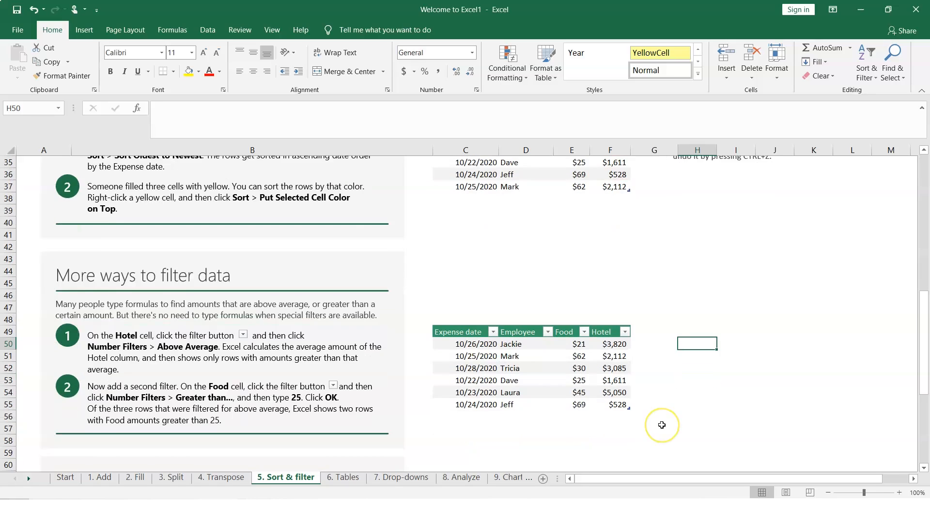
pyautogui.scroll(-3, 662, 424)
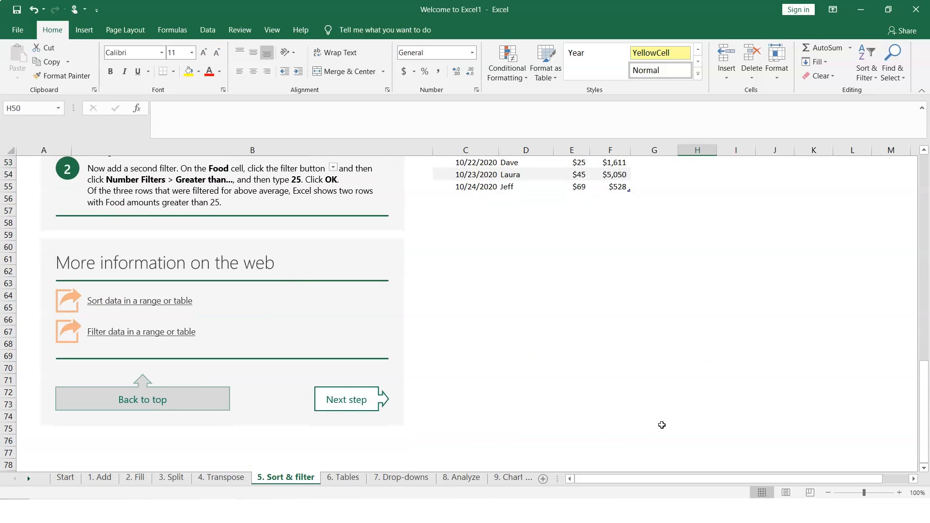
pyautogui.scroll(11, 662, 424)
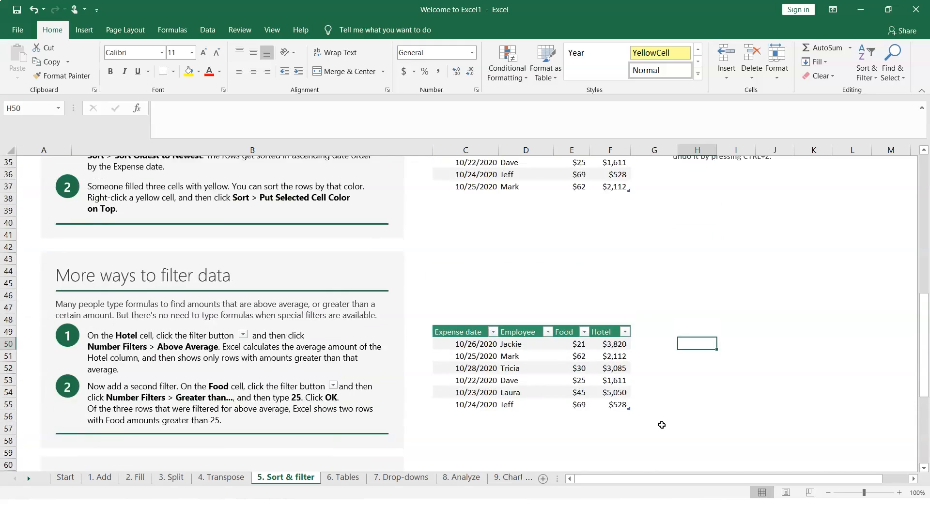
pyautogui.scroll(7, 662, 424)
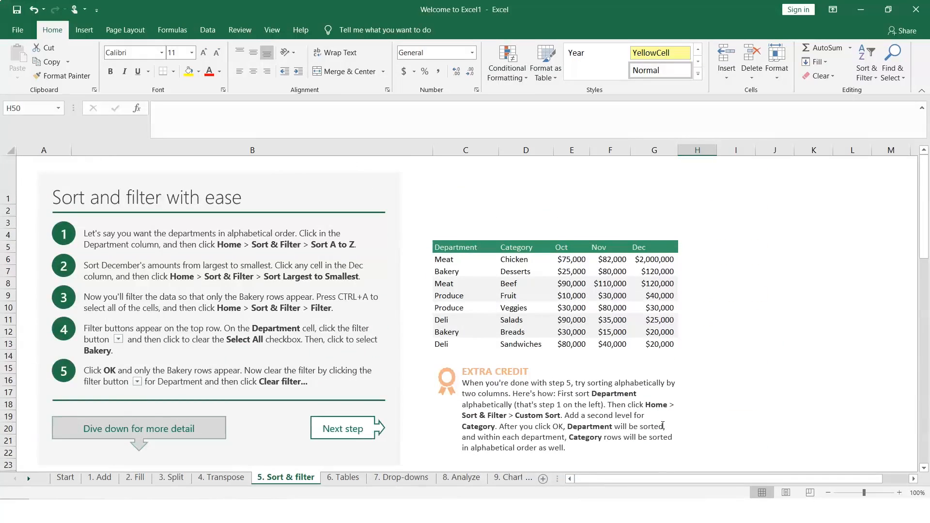
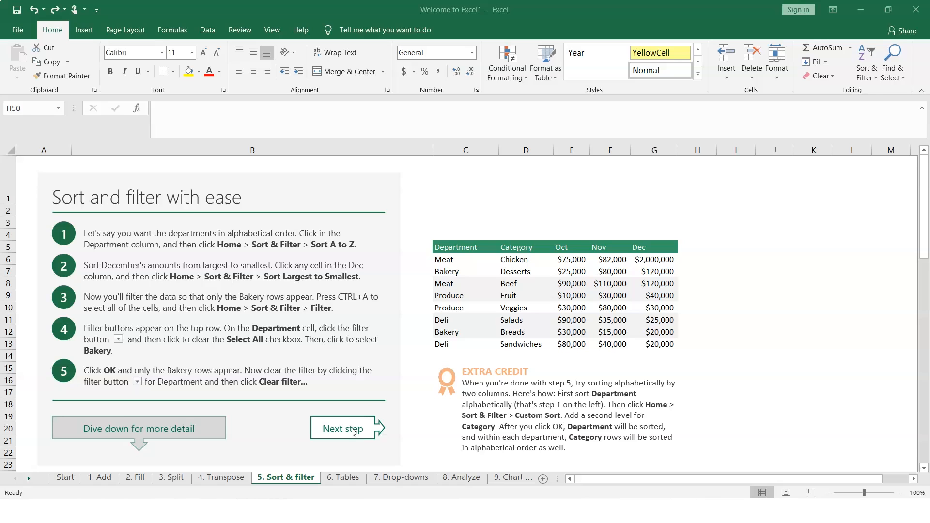
# On the "6. Tables" sheet, convert the department data in C5:G13 into a table with headers
pyautogui.click(355, 479)
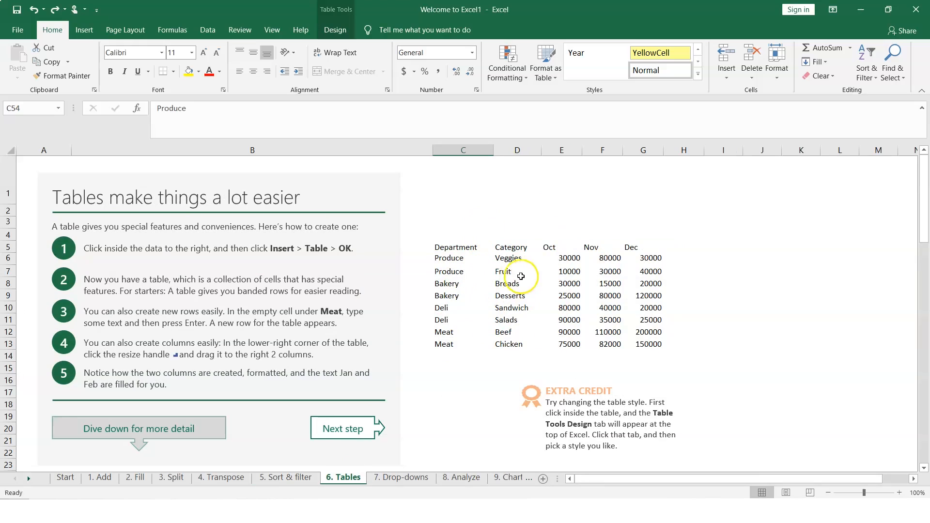
pyautogui.click(453, 248)
pyautogui.moveTo(452, 248); pyautogui.dragTo(643, 343)
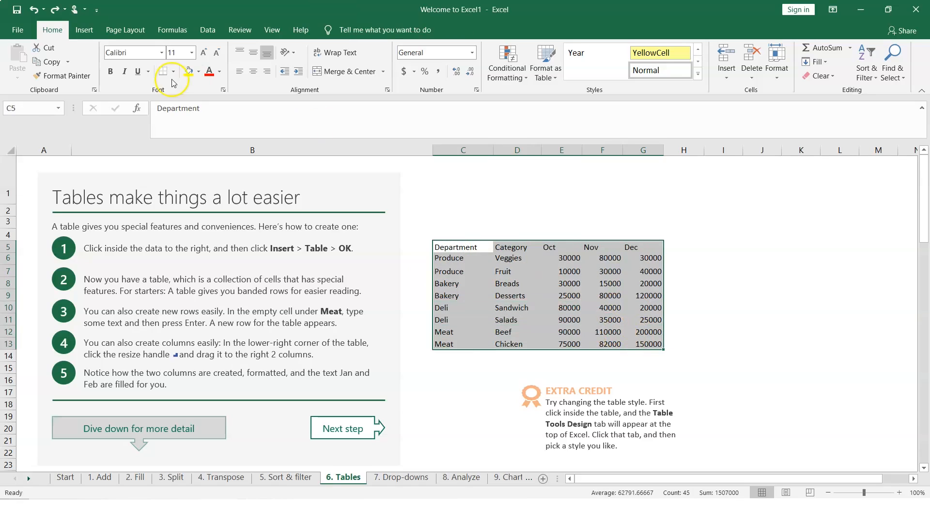
pyautogui.click(83, 30)
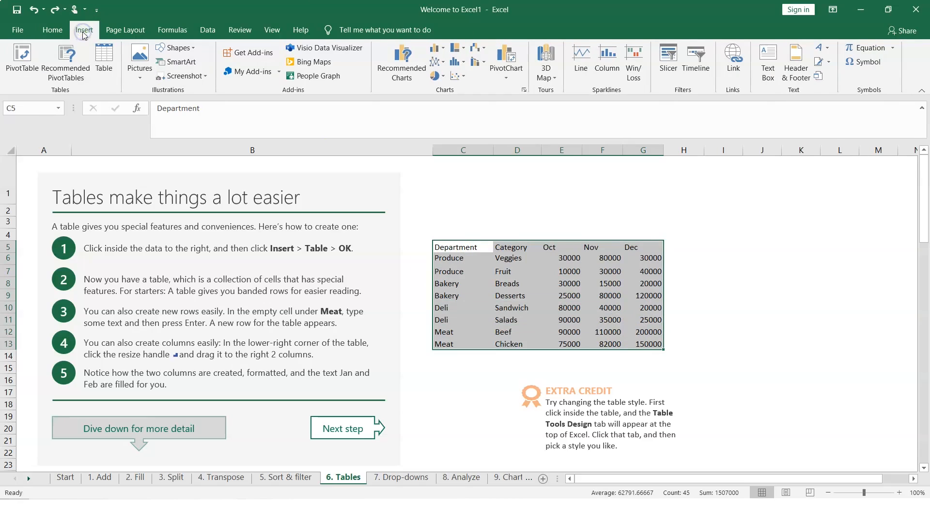
pyautogui.click(102, 66)
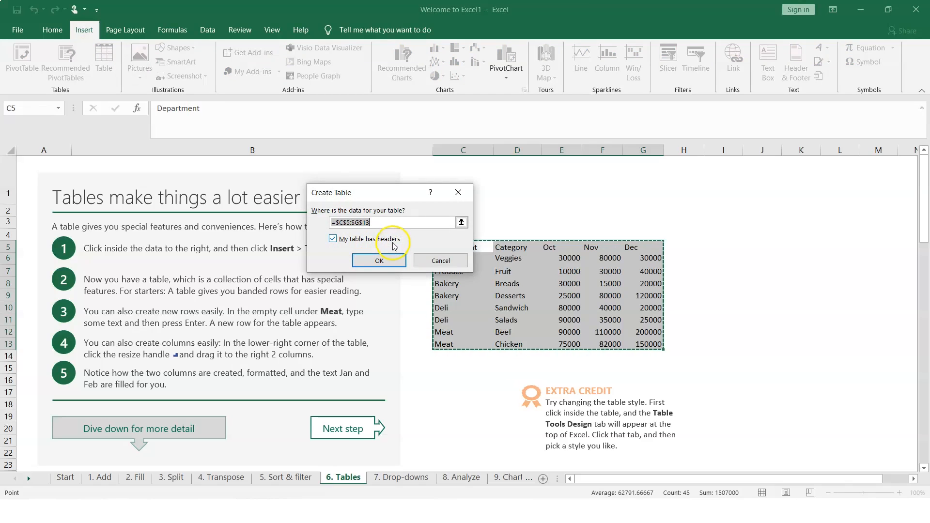
pyautogui.click(380, 261)
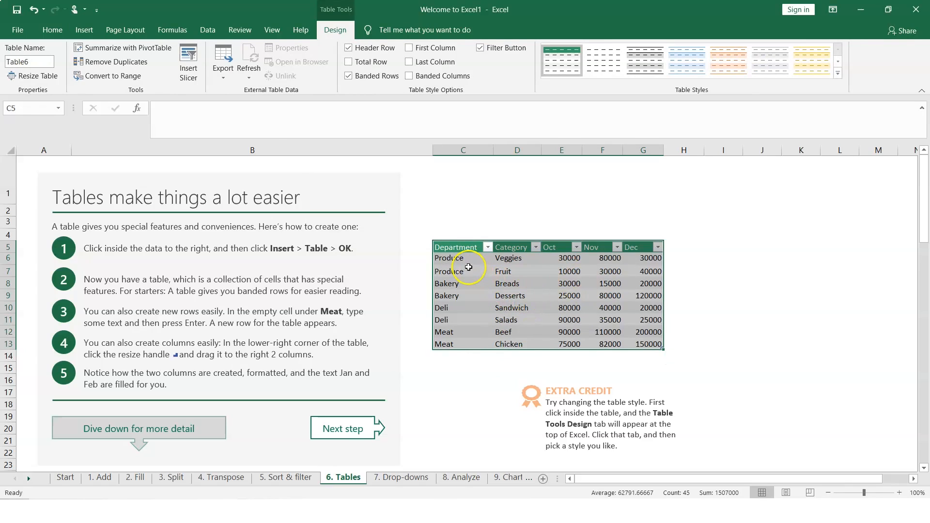
# Look over the sort and filter options of the new table's Department header and close them without choosing any
pyautogui.click(488, 247)
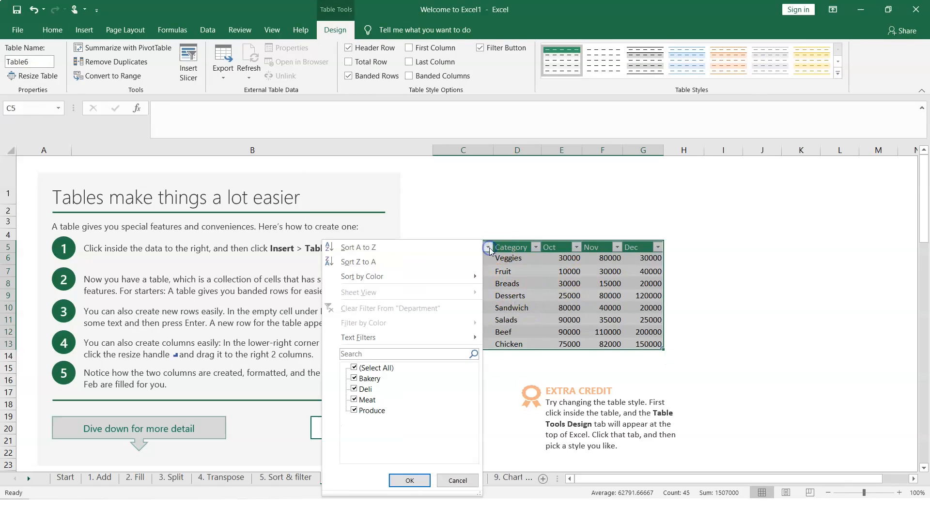
pyautogui.click(490, 248)
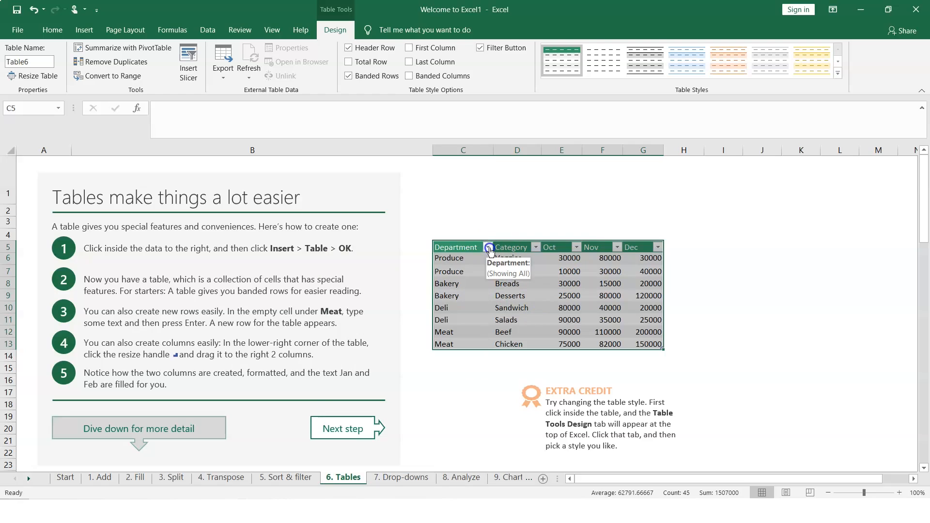
pyautogui.click(466, 259)
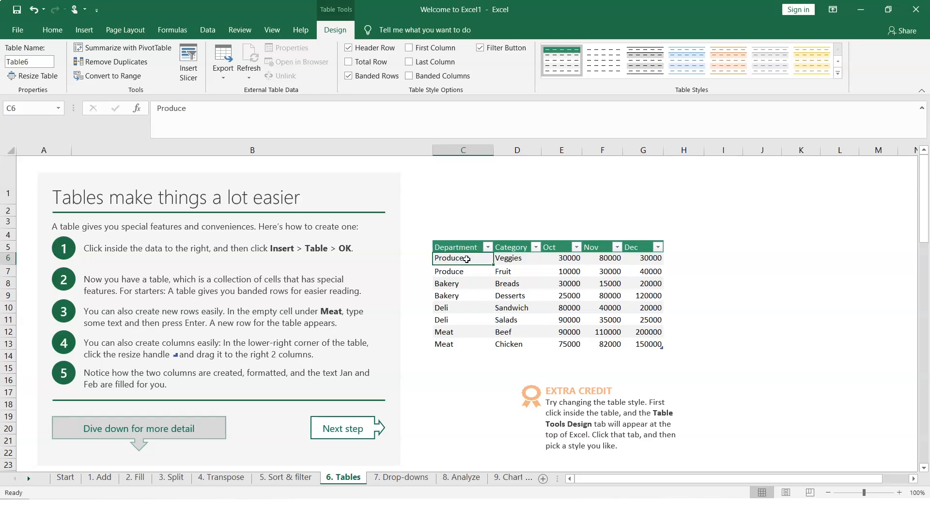
# Start a new row below the last Meat row of the department table with department "Milk" and category "chocolates"
pyautogui.click(454, 356)
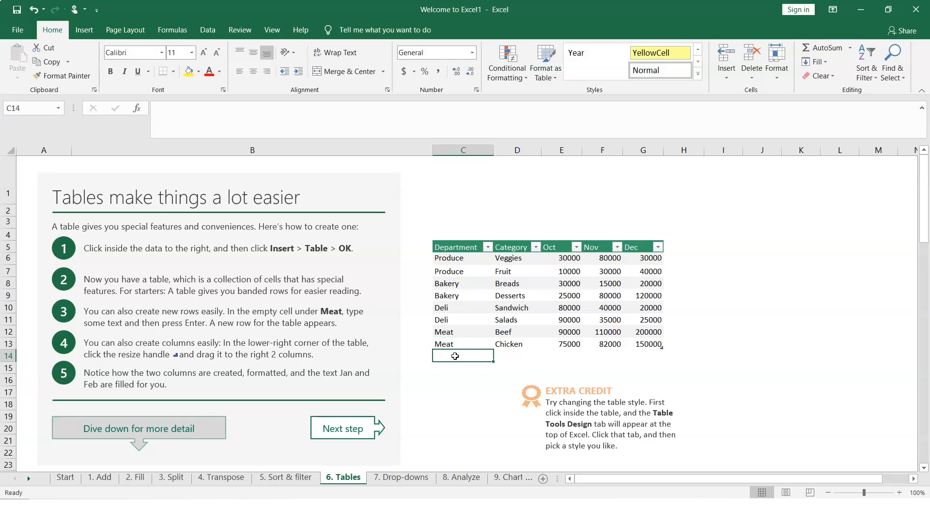
pyautogui.write('Milk')
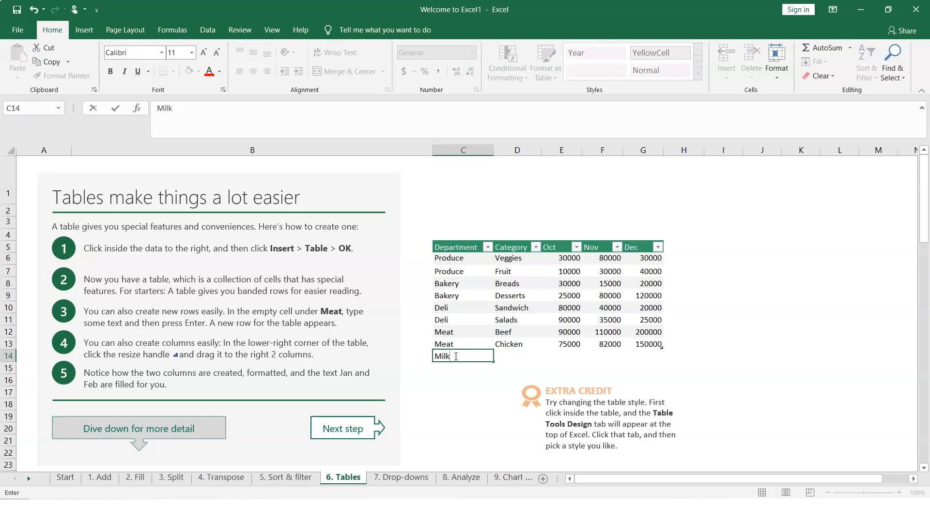
pyautogui.press('Tab')
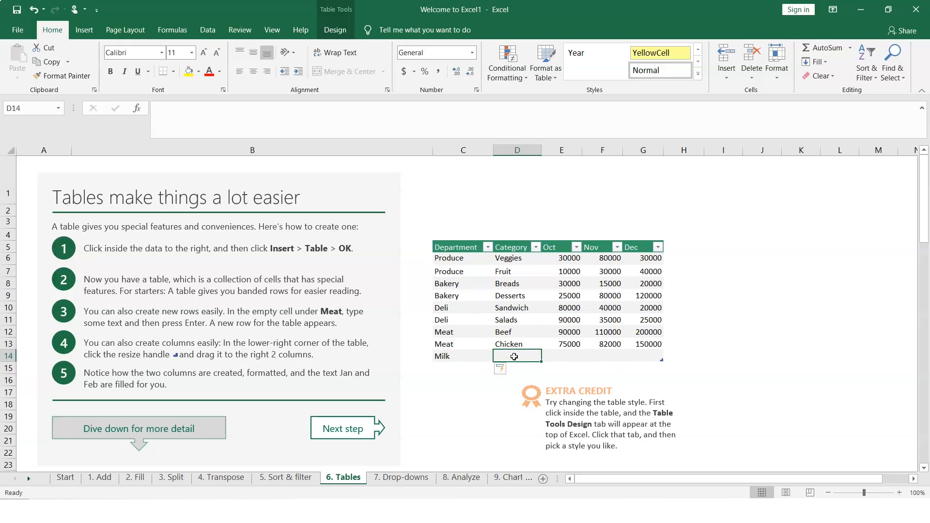
pyautogui.write('choc')
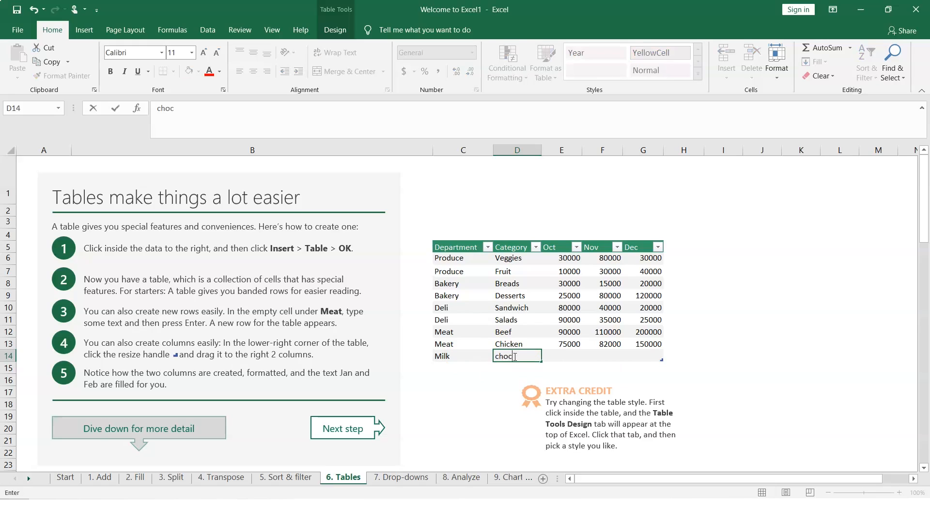
pyautogui.write('olates')
pyautogui.press('Tab')
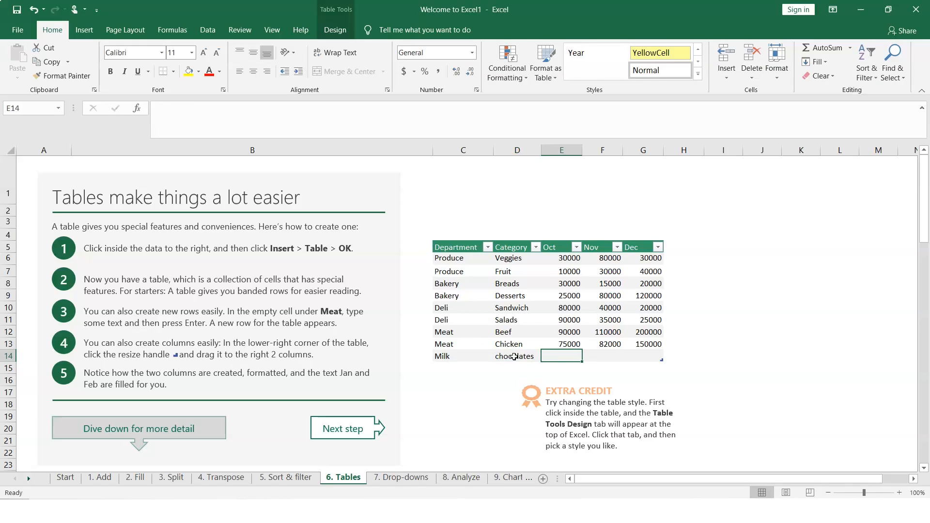
# Fill the Milk row's Oct, Nov and Dec amounts with 25000, 35000 and 23000
pyautogui.write('25000')
pyautogui.press('Tab')
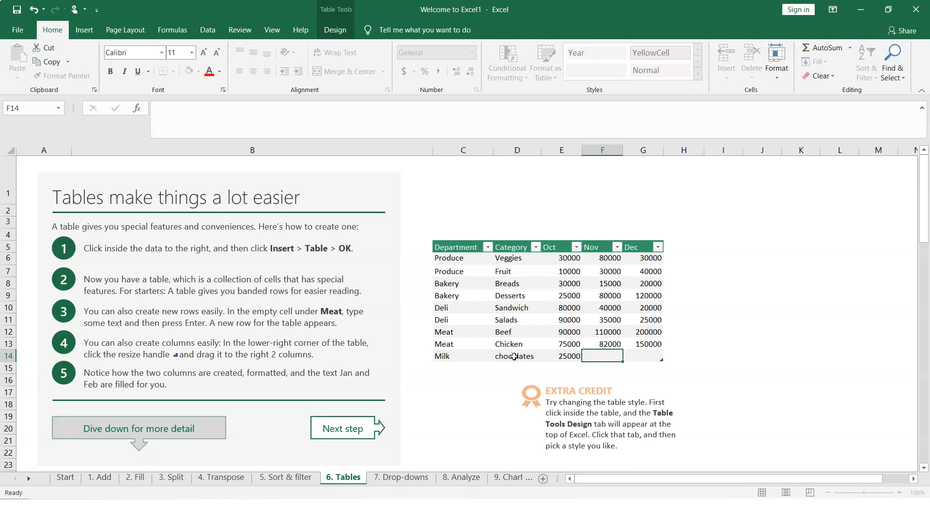
pyautogui.write('35000')
pyautogui.press('Tab')
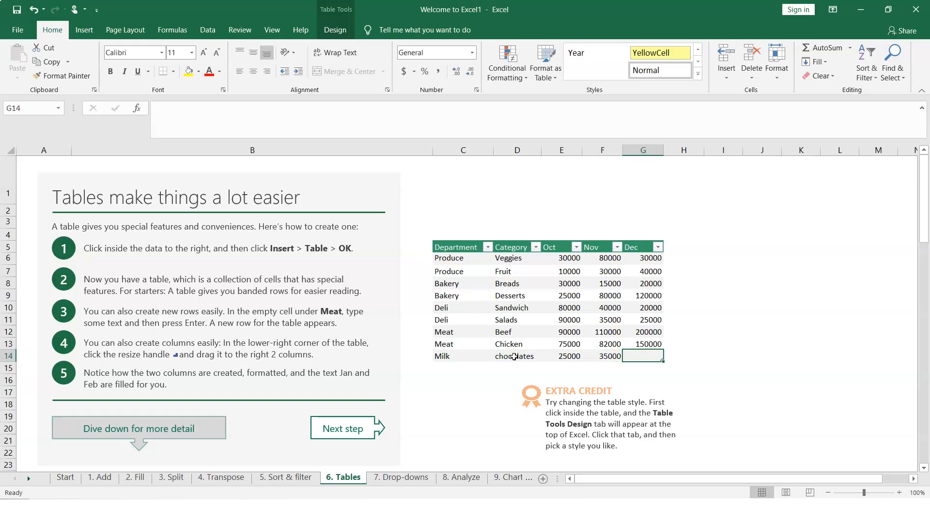
pyautogui.write('230000')
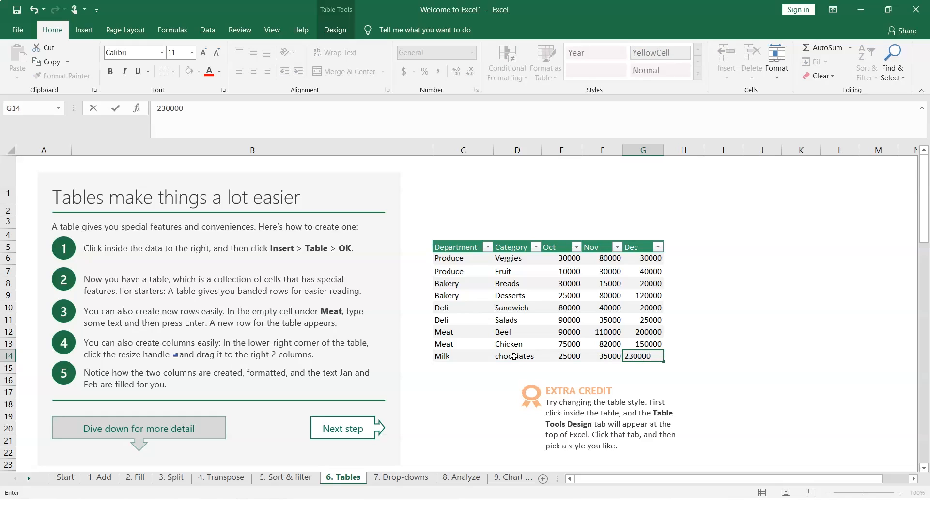
pyautogui.press('BackSpace')
pyautogui.press('Return')
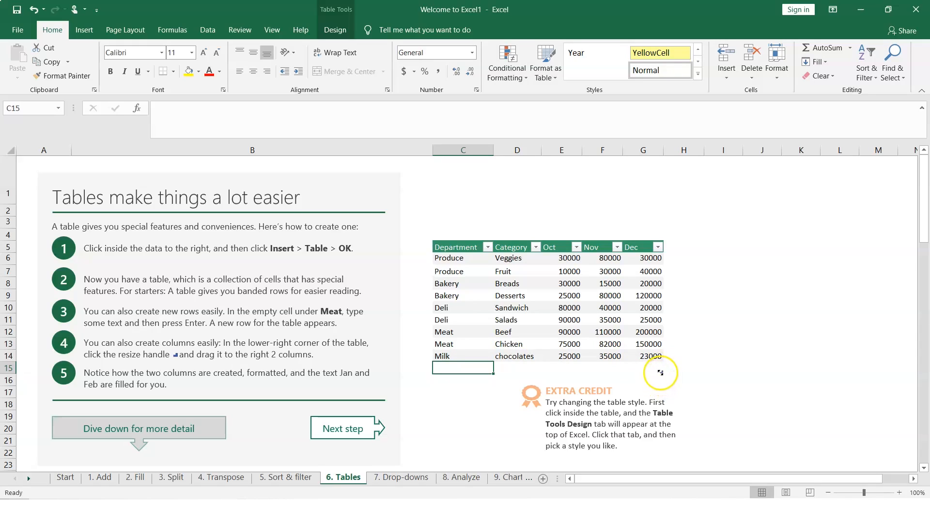
# Extend the department table by two columns through column I, and undo both the extension and the extra blank row
pyautogui.moveTo(661, 371); pyautogui.dragTo(730, 376)
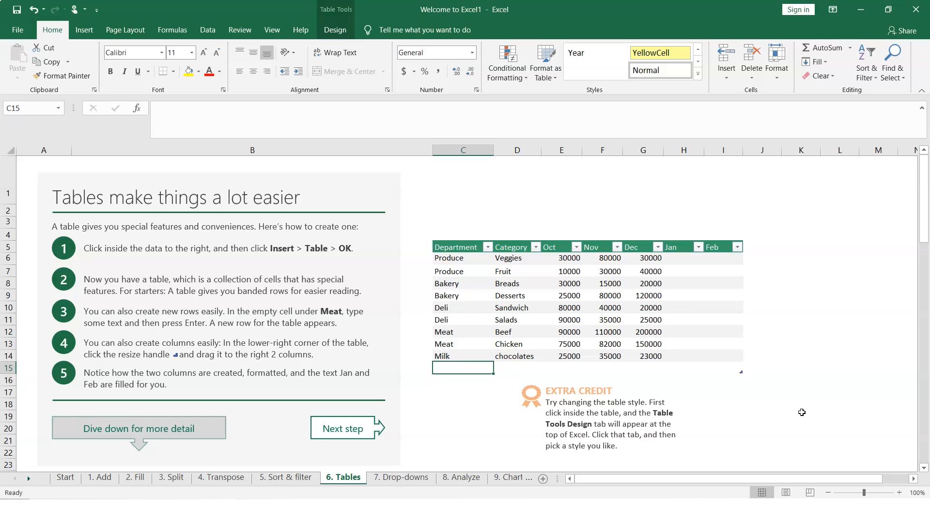
pyautogui.hotkey('ctrl', 'z')
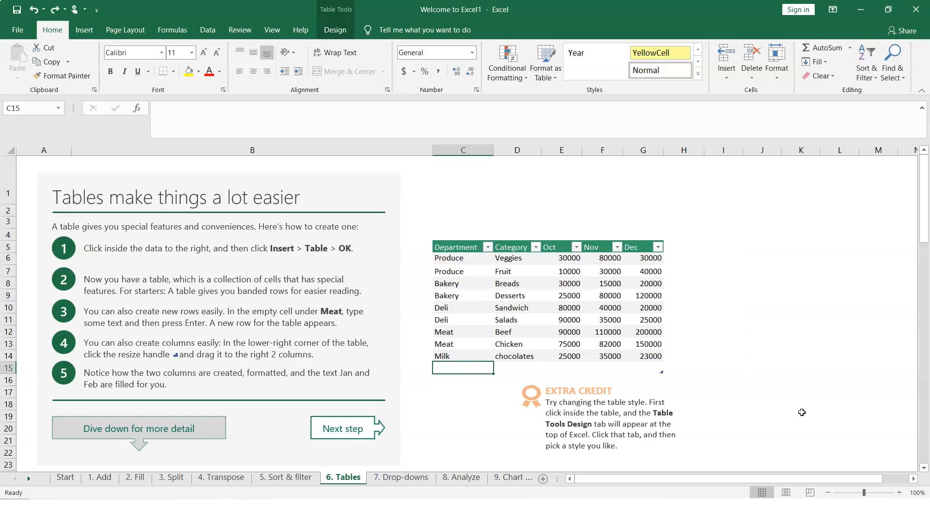
pyautogui.hotkey('ctrl', 'z')
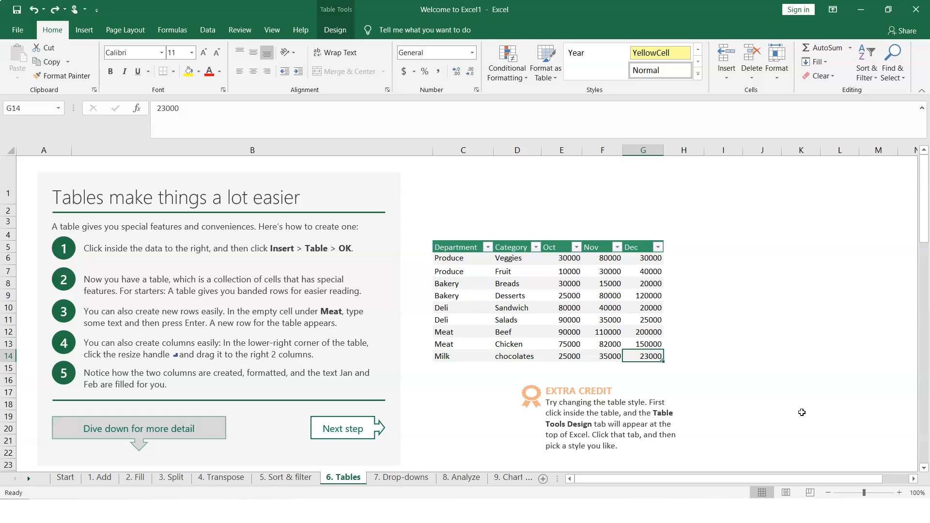
# Remove all the Milk row's entries from row 14 so the department table ends at row 13 again
pyautogui.press('Delete')
pyautogui.press('Left')
pyautogui.press('Delete')
pyautogui.press('Left')
pyautogui.press('Delete')
pyautogui.press('Left')
pyautogui.press('Delete')
pyautogui.hotkey('ctrl', 'z')
pyautogui.press('Delete')
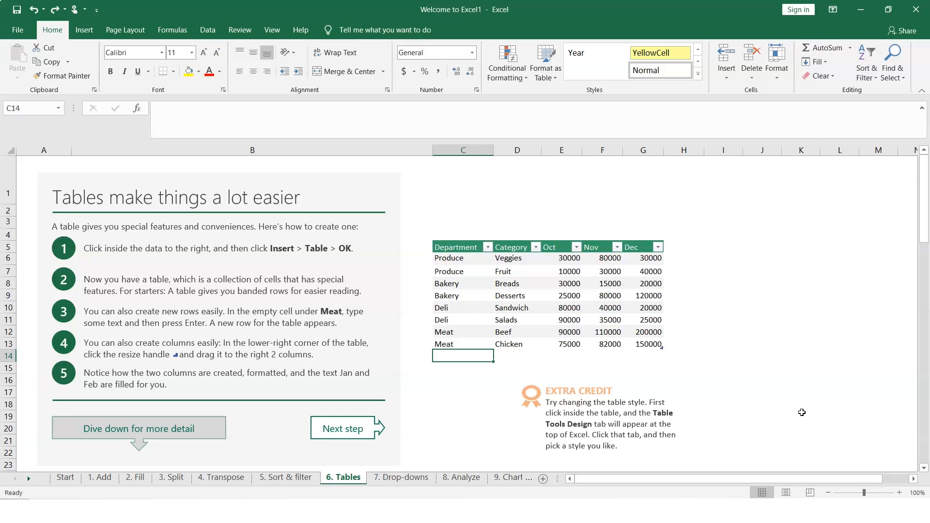
# Under "Calculated columns in tables", fill the table's Total column with the sum of Oct to Dec, and check the formula in H34
pyautogui.scroll(-3, 801, 412)
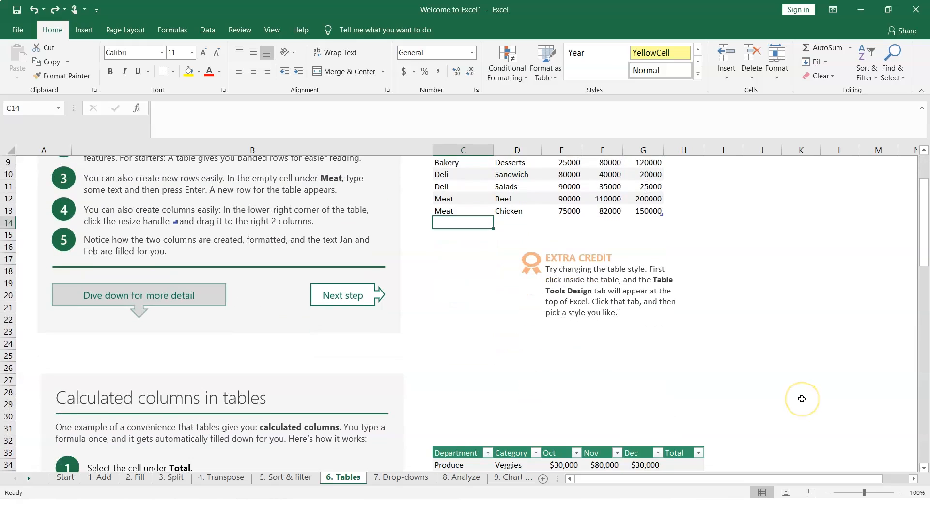
pyautogui.scroll(-2, 801, 399)
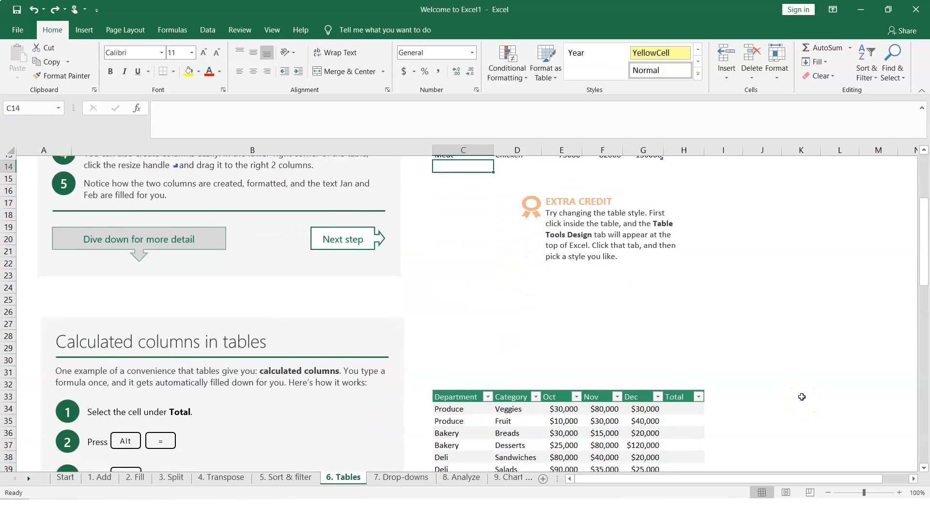
pyautogui.scroll(-2, 801, 397)
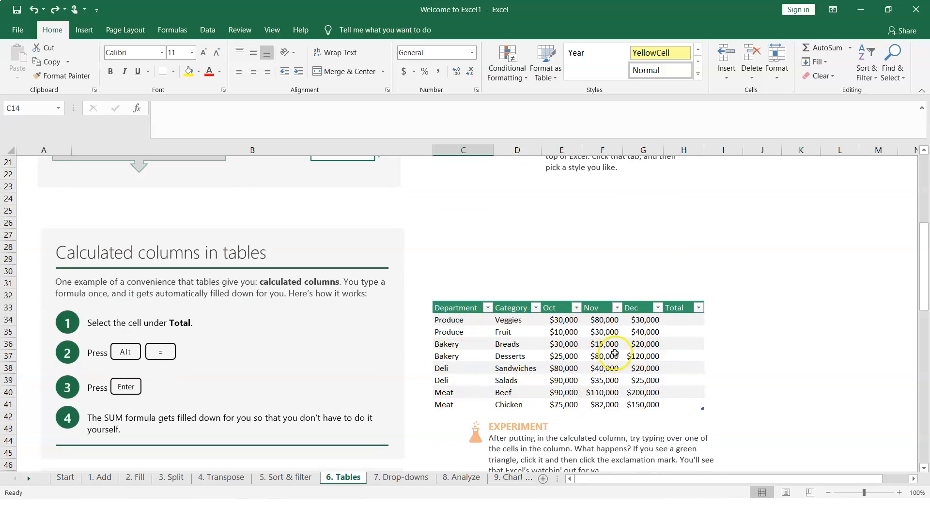
pyautogui.click(685, 323)
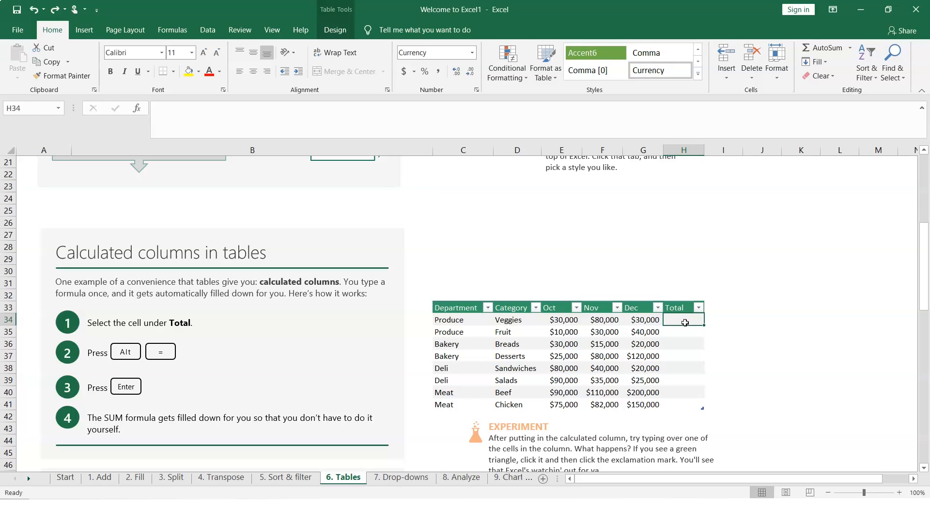
pyautogui.hotkey('alt', '=')
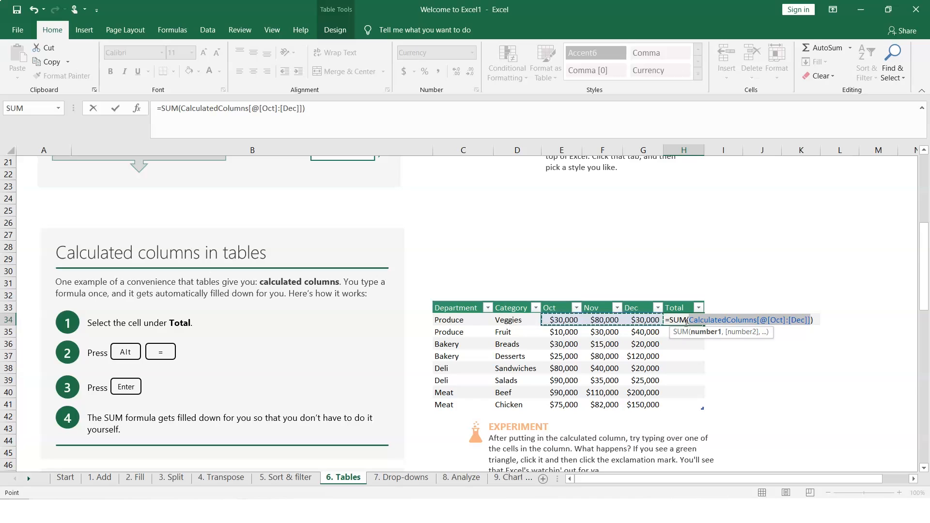
pyautogui.press('Return')
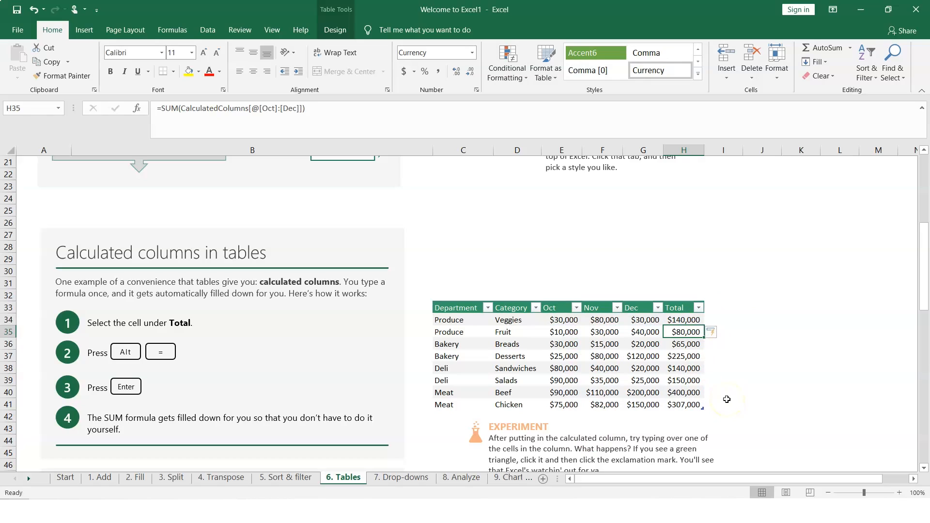
pyautogui.click(687, 320)
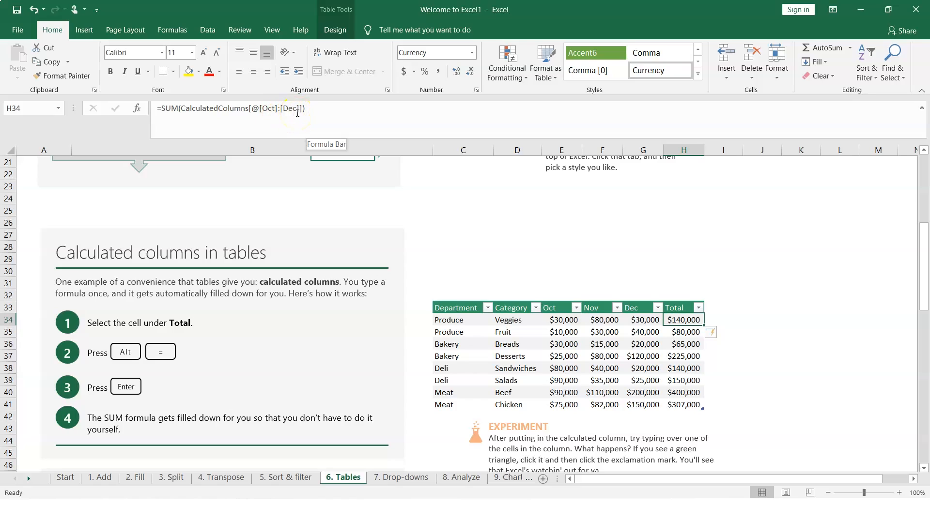
pyautogui.click(734, 376)
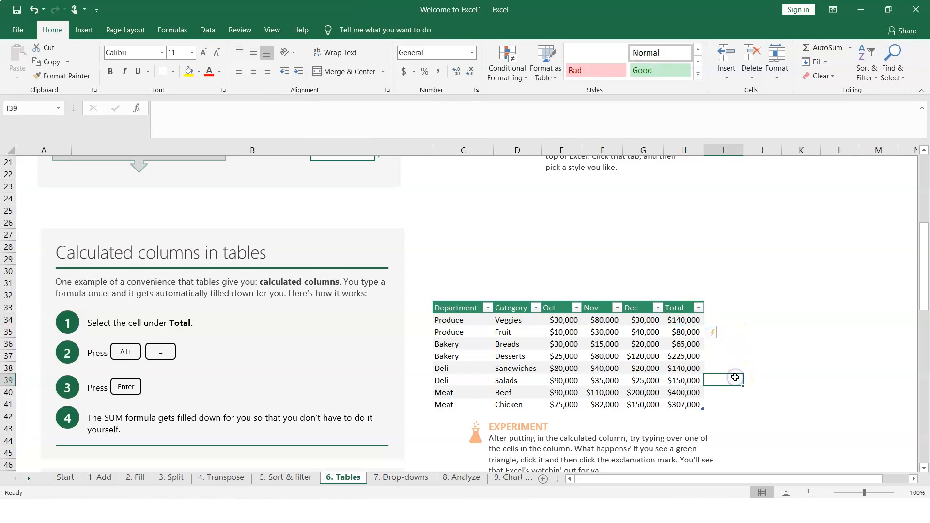
# Add a total row to the Sales table in the "Total rows in tables" section
pyautogui.scroll(-4, 735, 377)
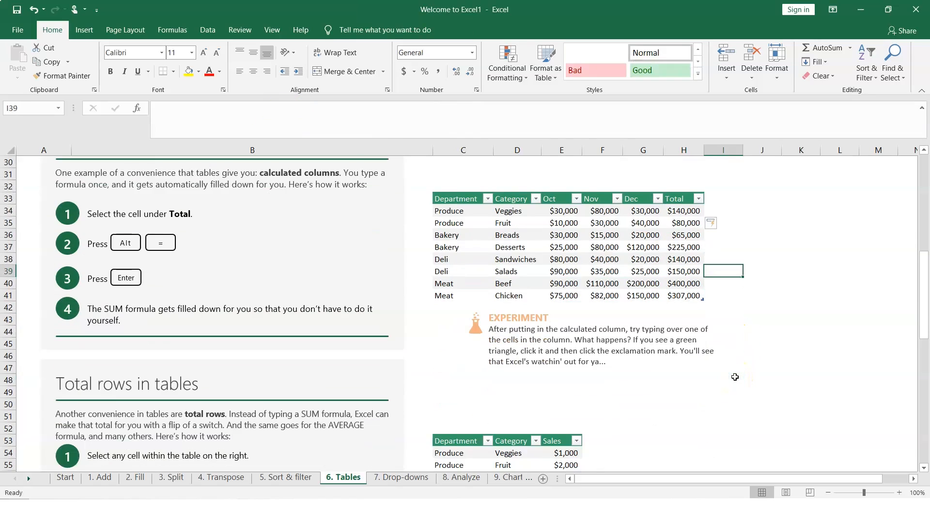
pyautogui.scroll(-2, 735, 377)
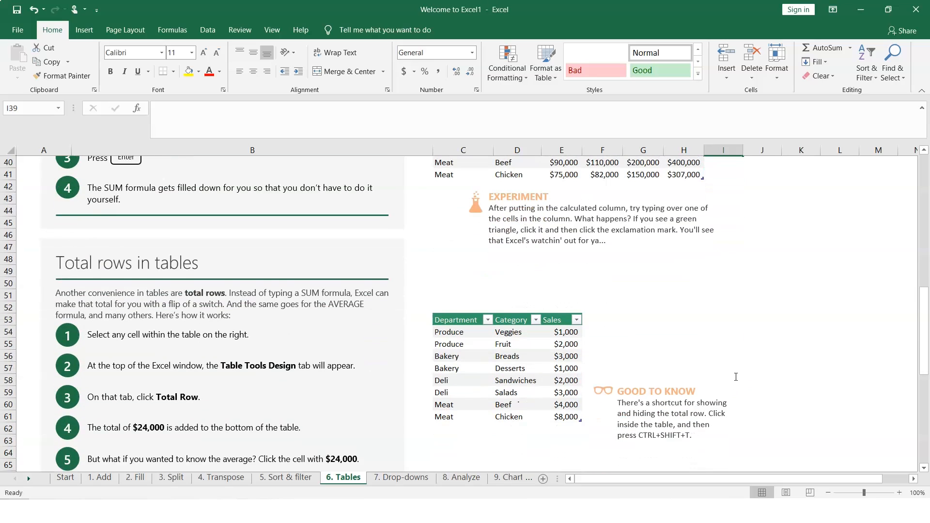
pyautogui.scroll(-1, 736, 377)
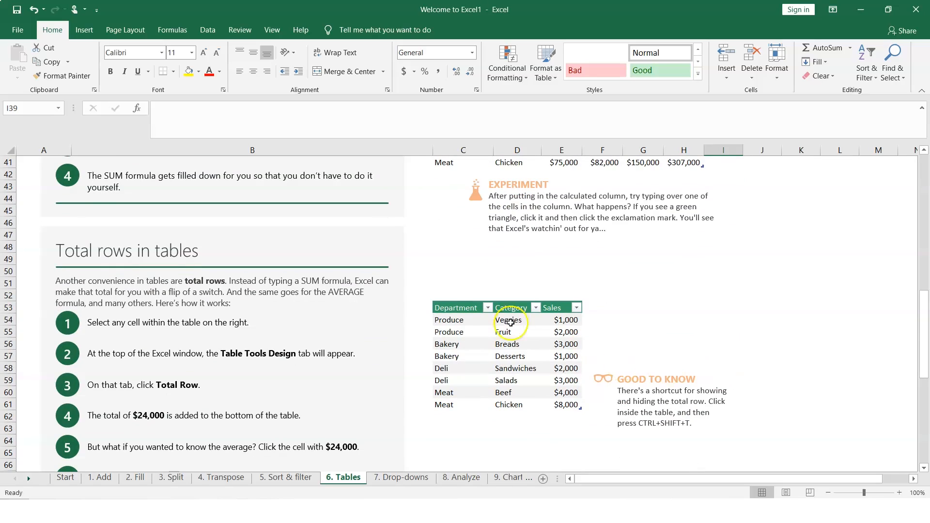
pyautogui.click(451, 321)
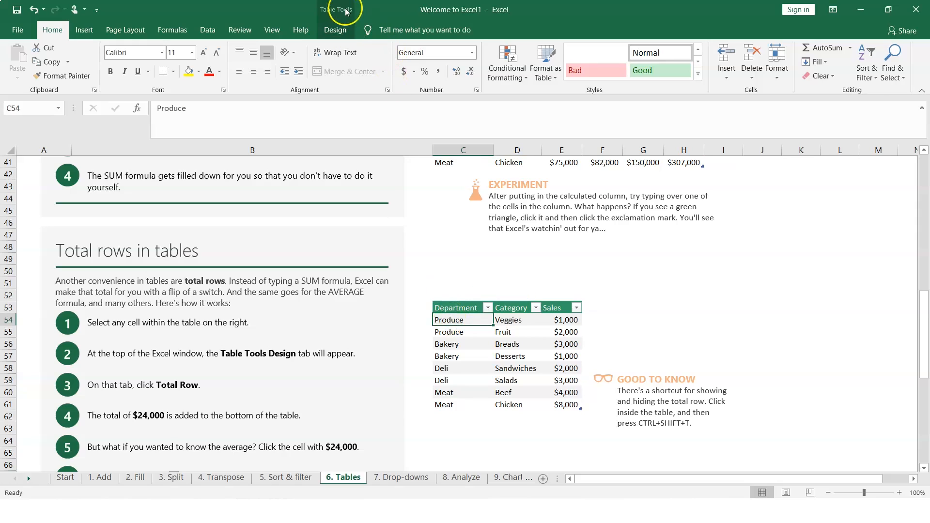
pyautogui.click(341, 32)
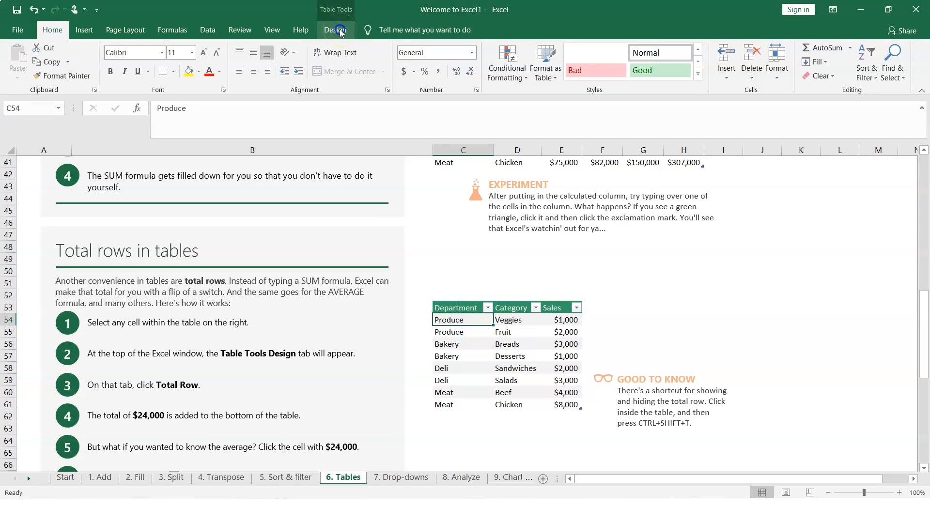
pyautogui.click(373, 62)
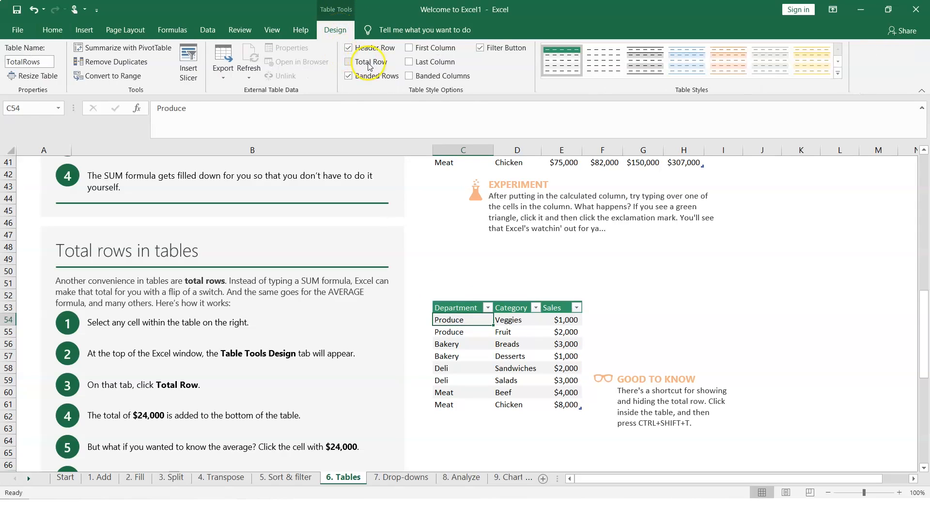
pyautogui.click(350, 67)
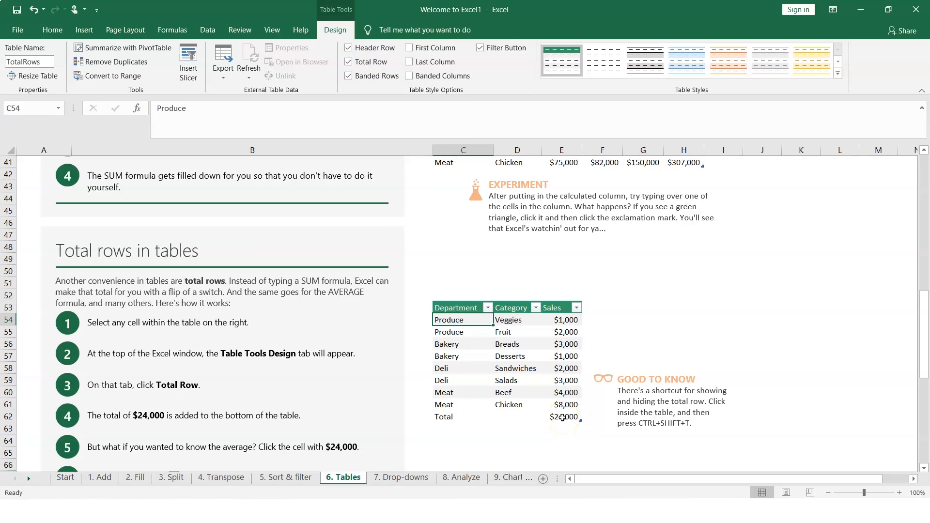
# Switch the Sales calculation in the total row, cell E62, to Average
pyautogui.click(563, 418)
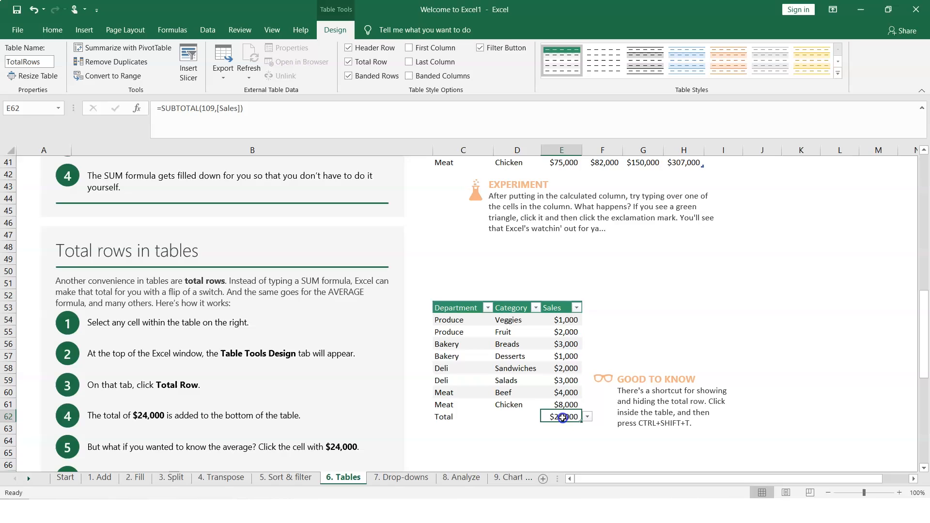
pyautogui.click(587, 417)
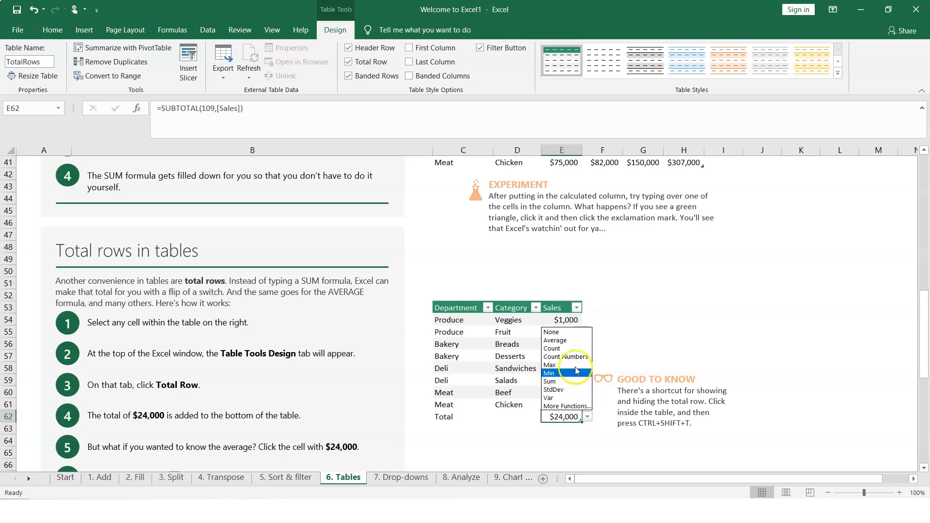
pyautogui.click(575, 341)
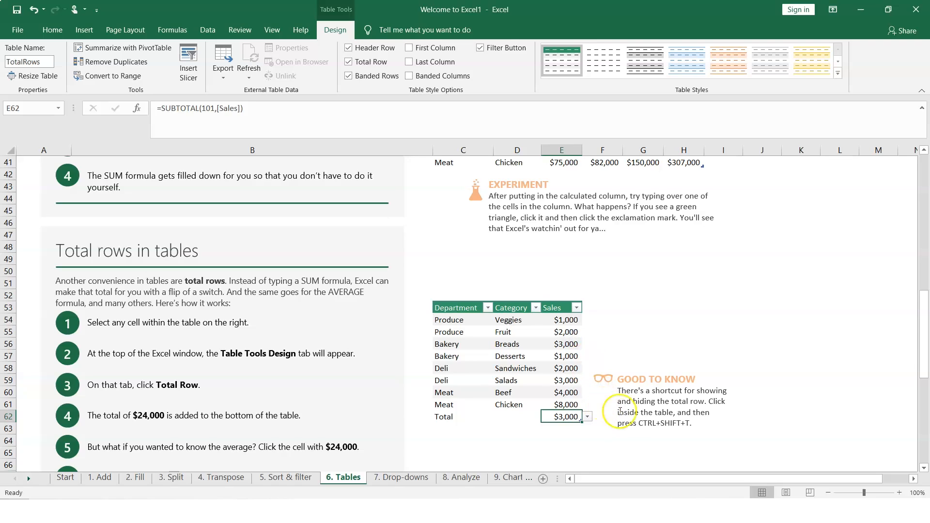
pyautogui.scroll(-1, 644, 439)
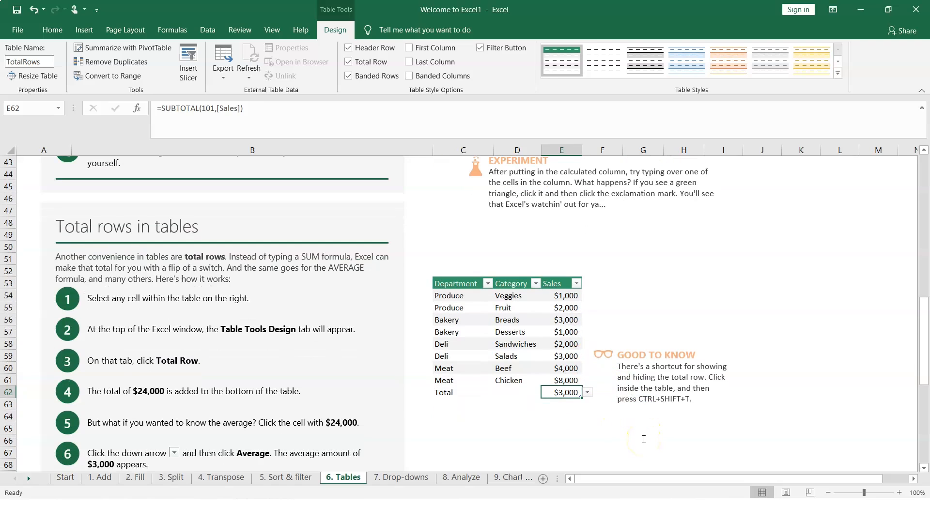
pyautogui.scroll(-1, 644, 439)
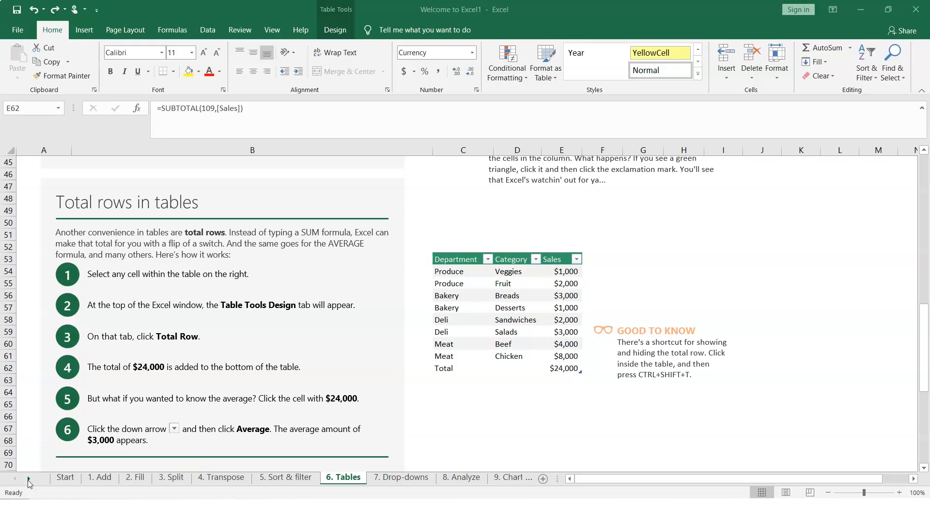
# Go to the "7. Drop-downs" sheet
pyautogui.click(397, 480)
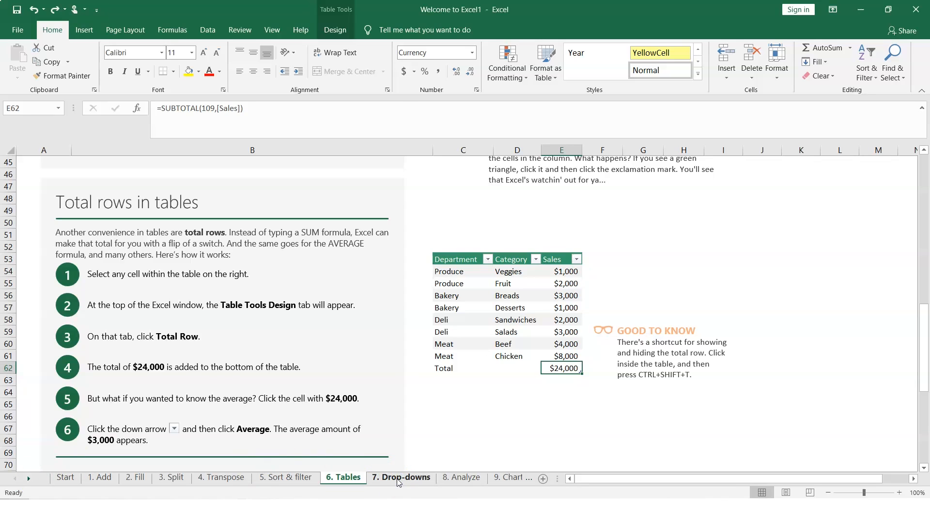
pyautogui.click(398, 479)
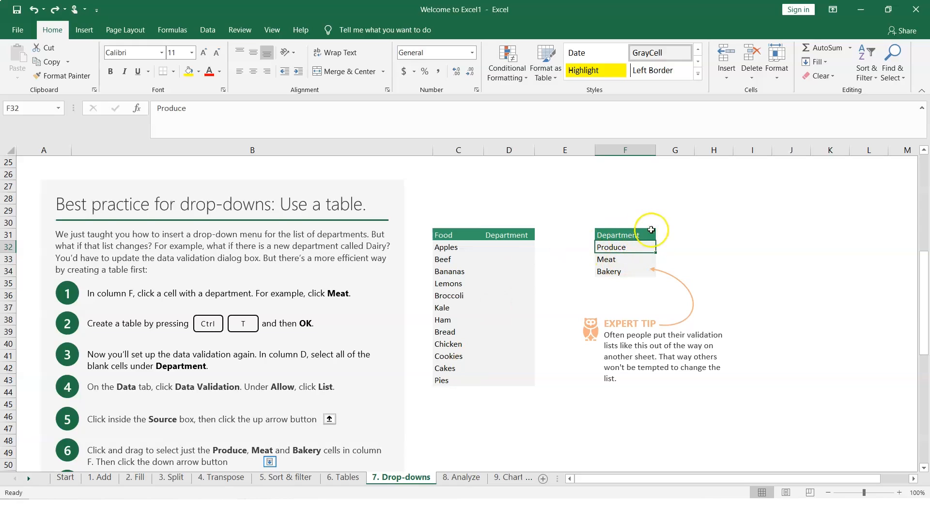
# Convert the Department list in F31:F34 into a table with headers
pyautogui.click(629, 248)
pyautogui.hotkey('ctrl', 't')
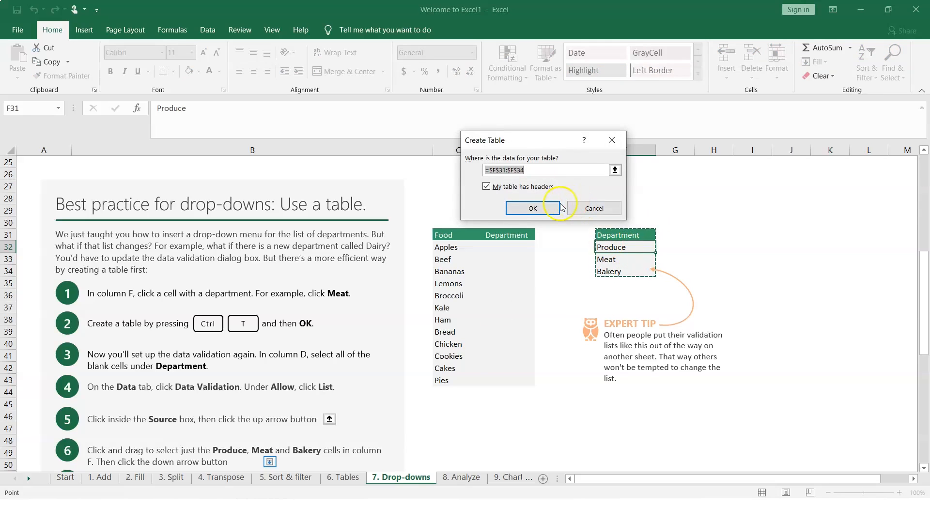
pyautogui.click(543, 210)
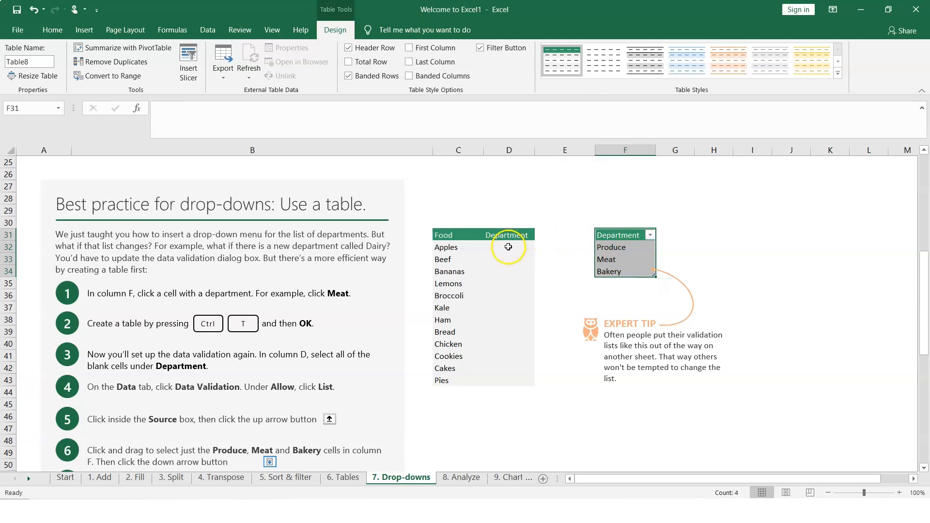
# Add list data validation with the source Produce, Meat, Bakery to the blank Department cells D32:D43
pyautogui.moveTo(509, 247); pyautogui.dragTo(507, 386)
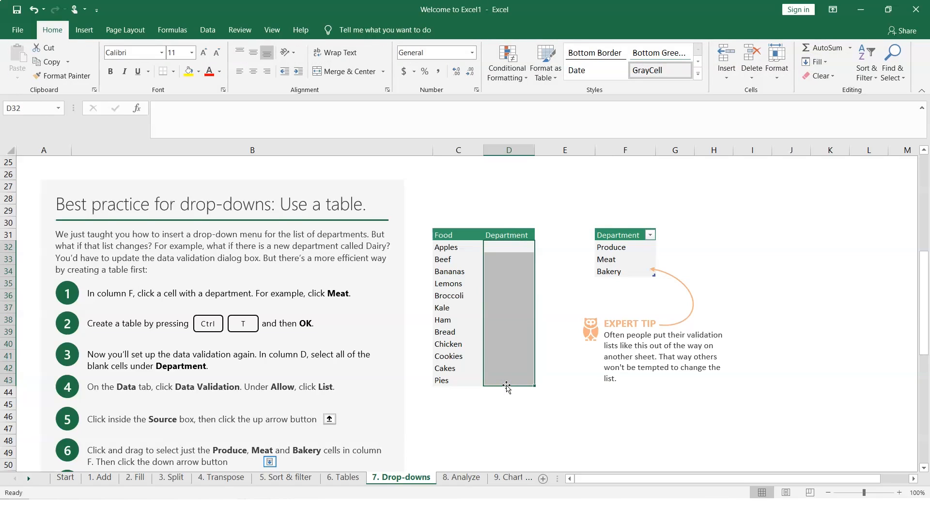
pyautogui.click(207, 31)
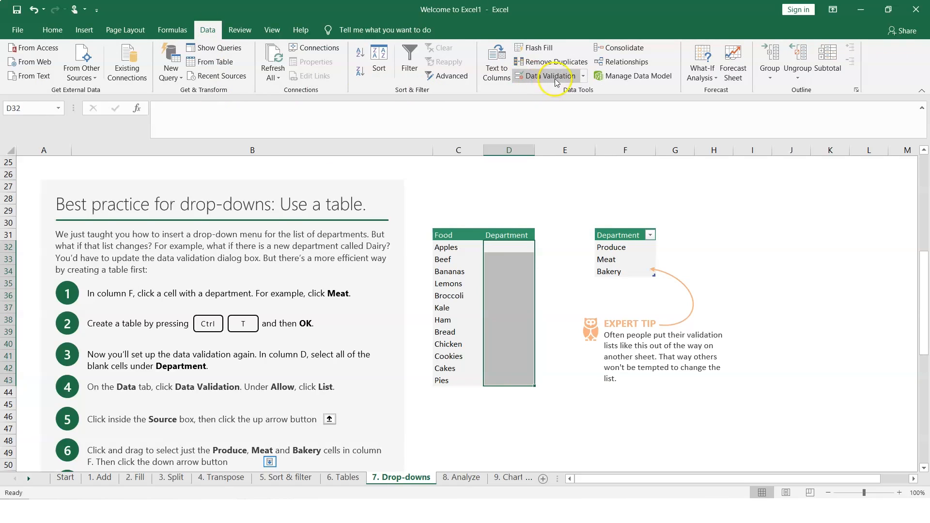
pyautogui.click(583, 76)
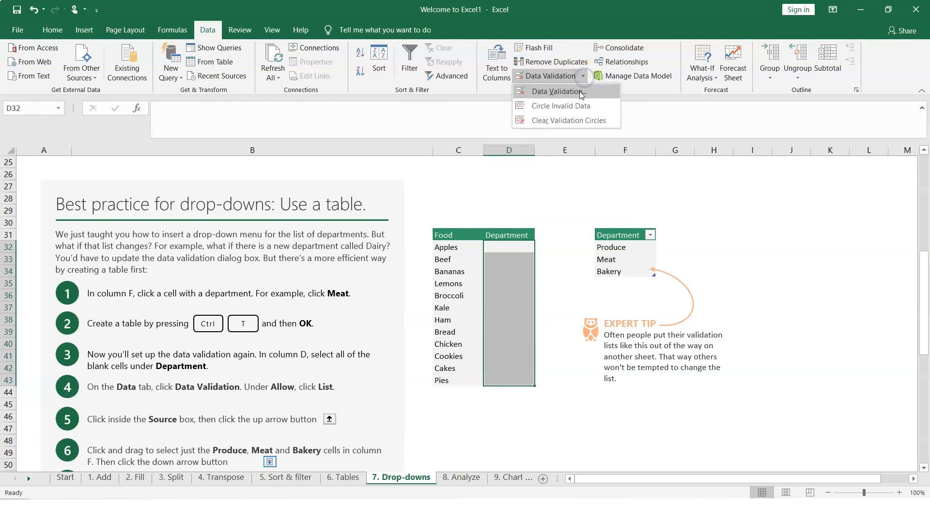
pyautogui.click(559, 92)
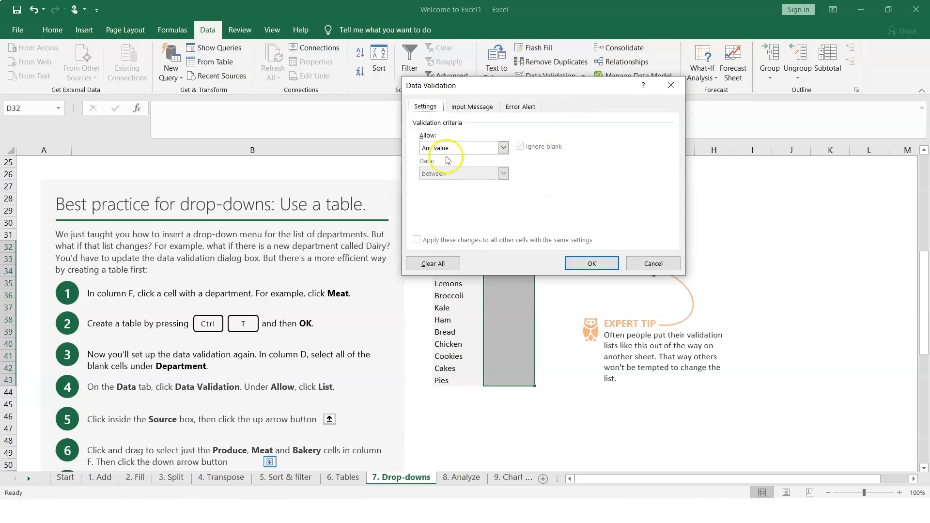
pyautogui.click(503, 148)
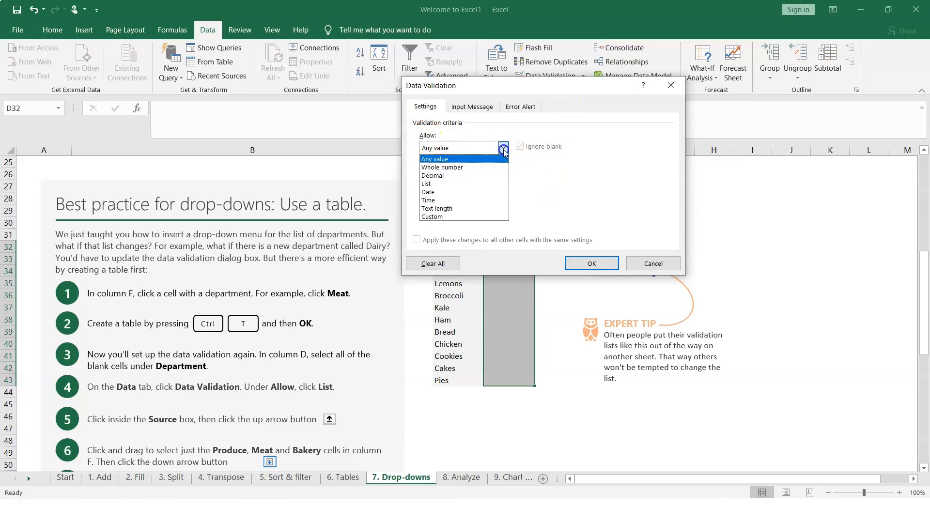
pyautogui.click(441, 186)
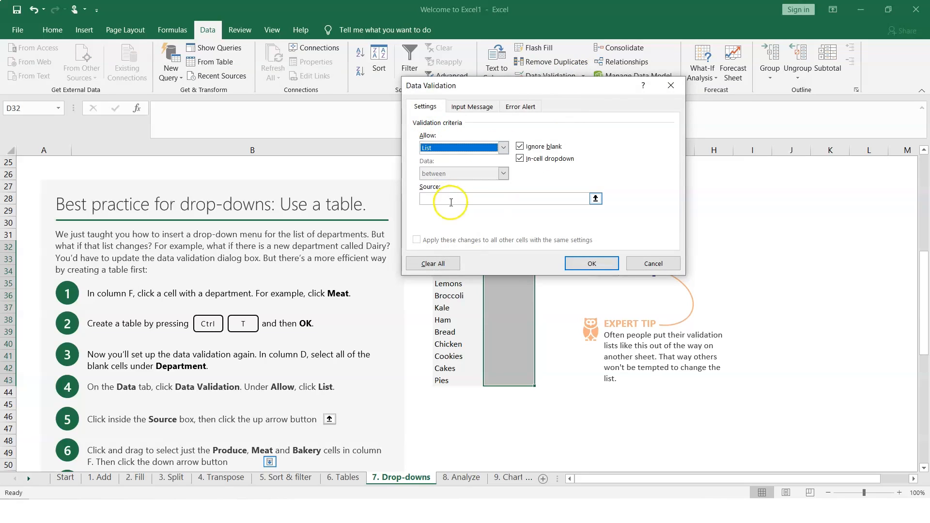
pyautogui.click(451, 200)
pyautogui.write('Produce')
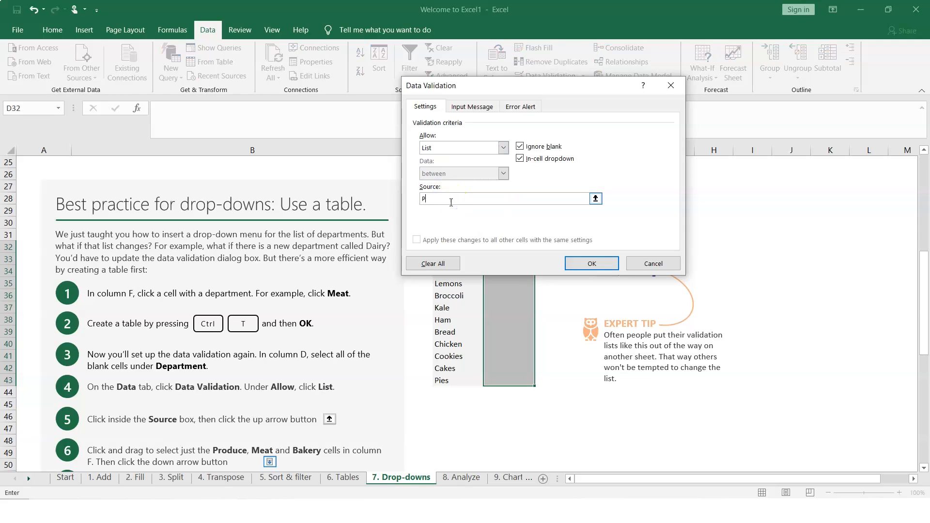
pyautogui.write(', Meat,Bakery')
pyautogui.click(607, 267)
pyautogui.click(607, 267)
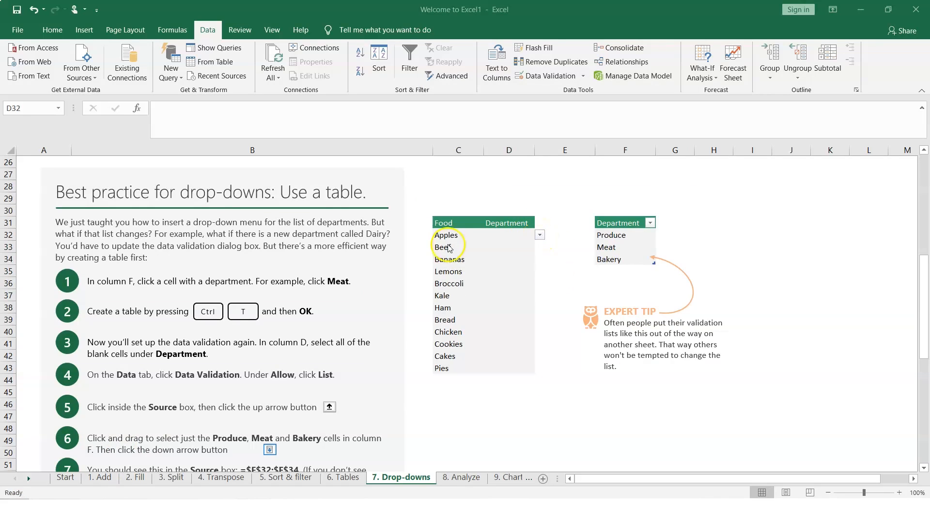
# Choose departments from the cell drop-downs: Produce for Apples, Meat for Beef, Produce for Bananas and Meat for Lemons
pyautogui.click(540, 236)
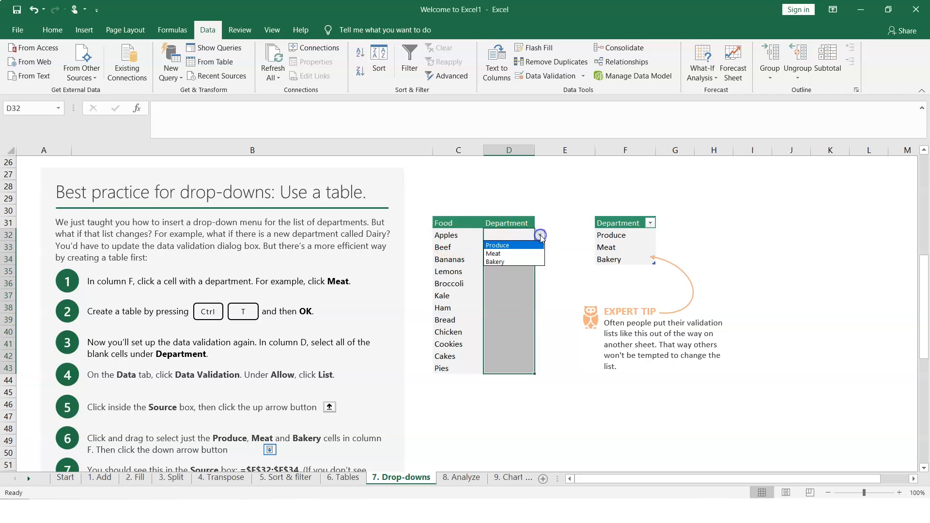
pyautogui.click(508, 246)
pyautogui.click(508, 248)
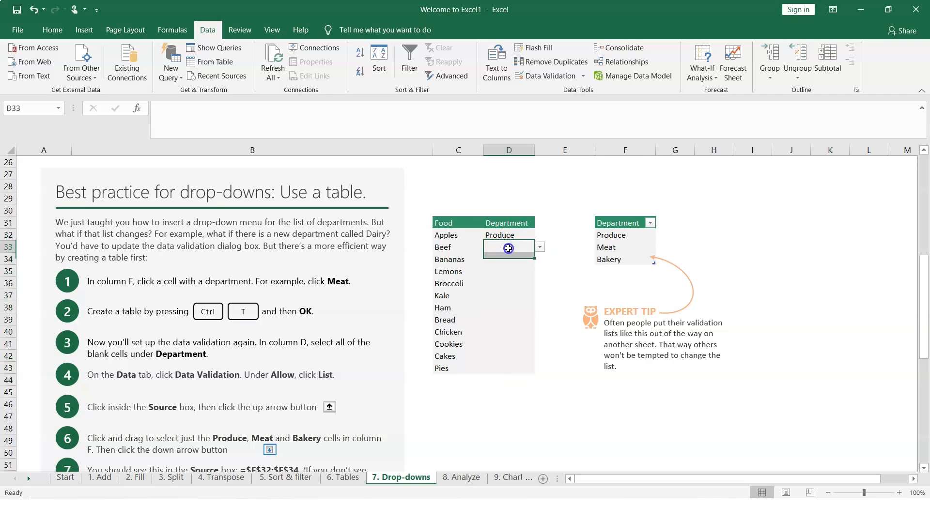
pyautogui.click(540, 247)
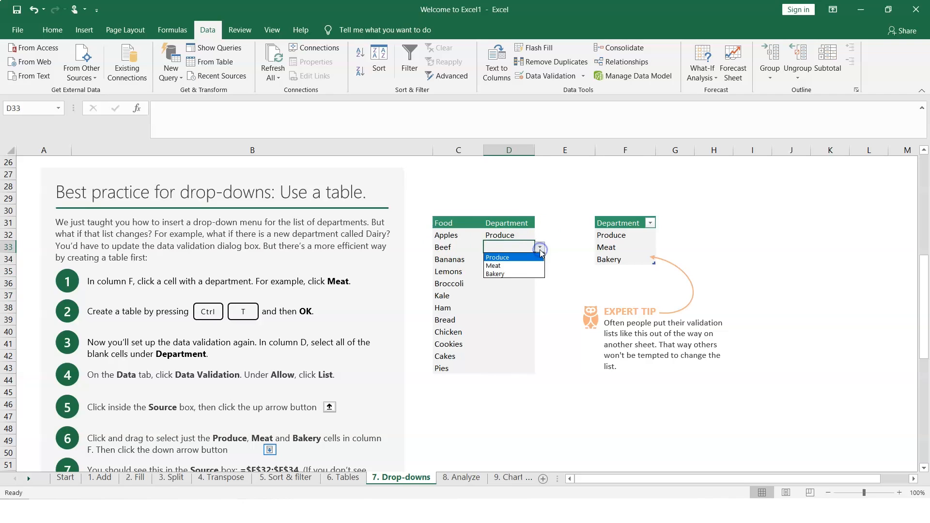
pyautogui.click(504, 266)
pyautogui.click(504, 260)
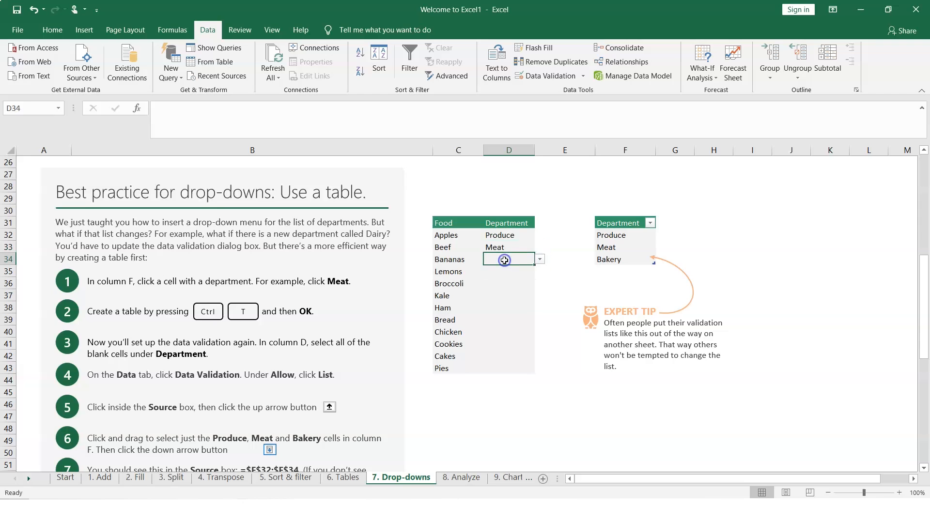
pyautogui.click(540, 260)
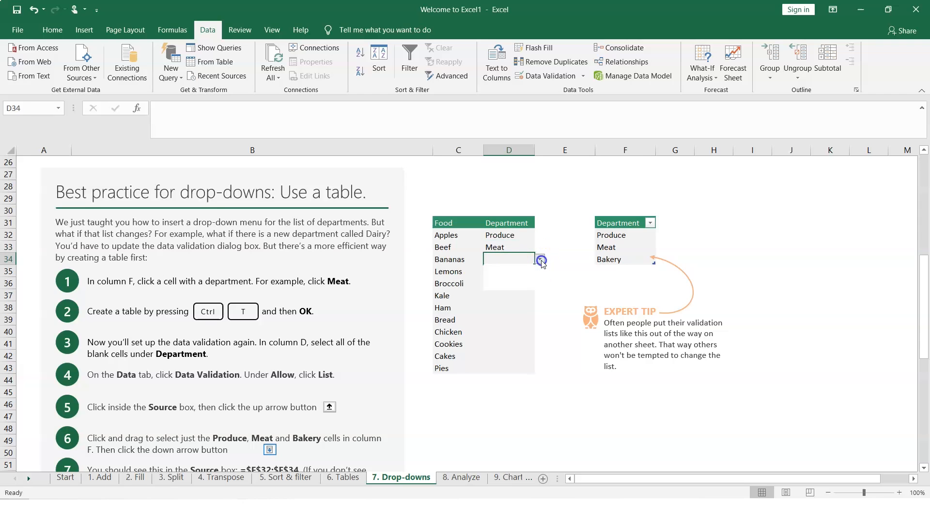
pyautogui.click(511, 268)
pyautogui.click(511, 272)
pyautogui.click(540, 272)
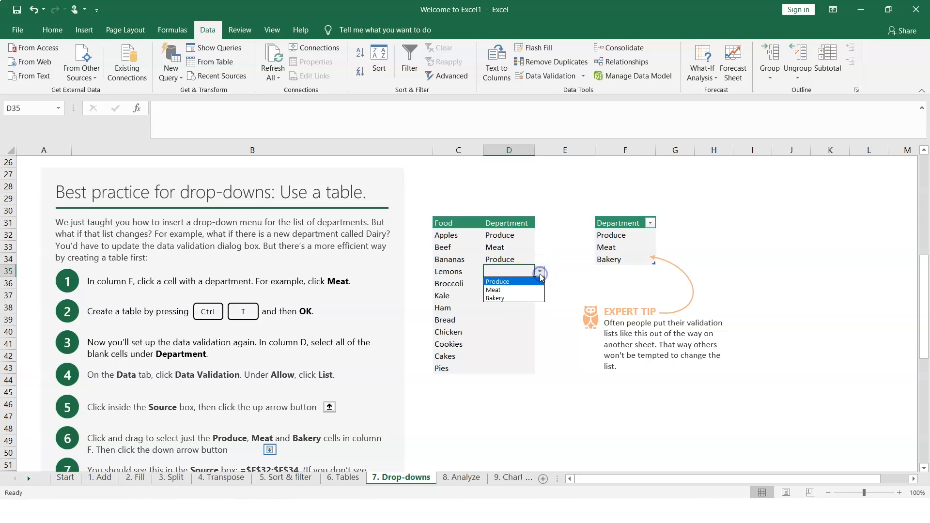
pyautogui.click(501, 290)
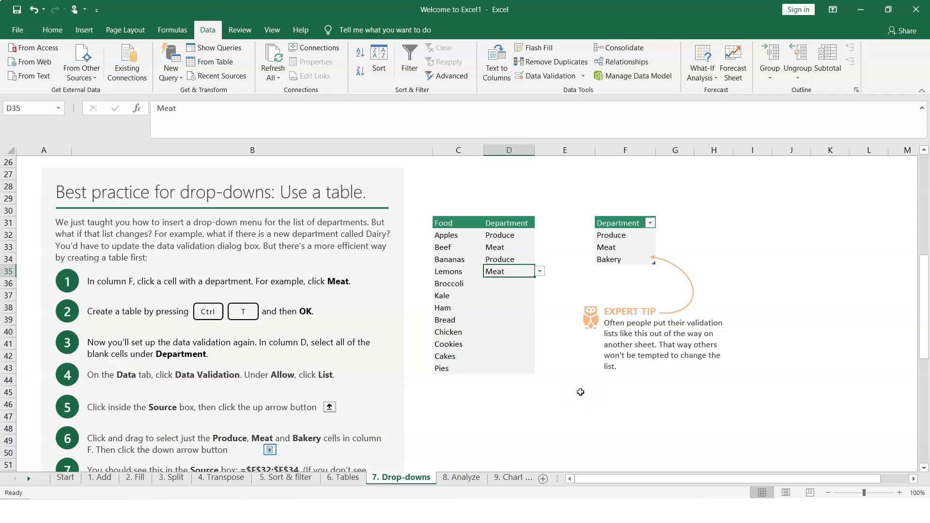
pyautogui.click(581, 391)
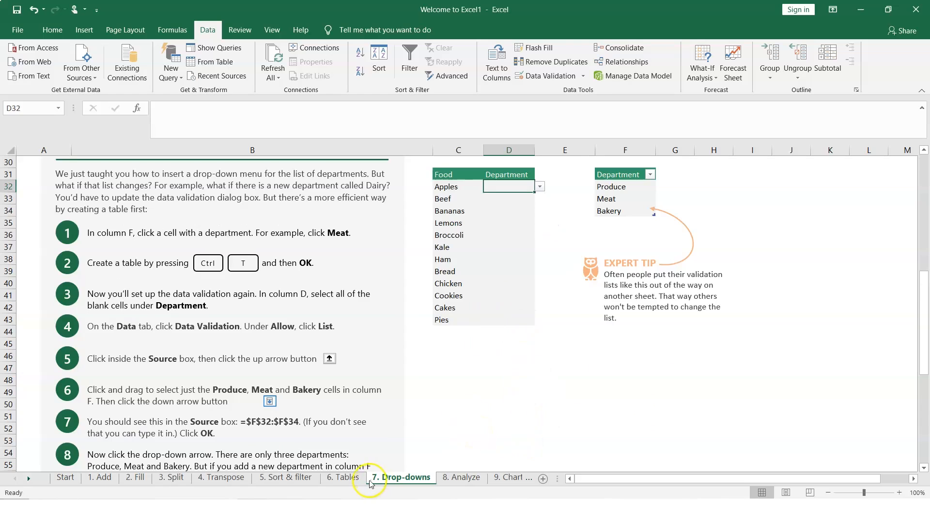
# Look back through the earlier exercise sheets, from "6. Tables" to "1. Add"
pyautogui.click(344, 478)
pyautogui.click(298, 480)
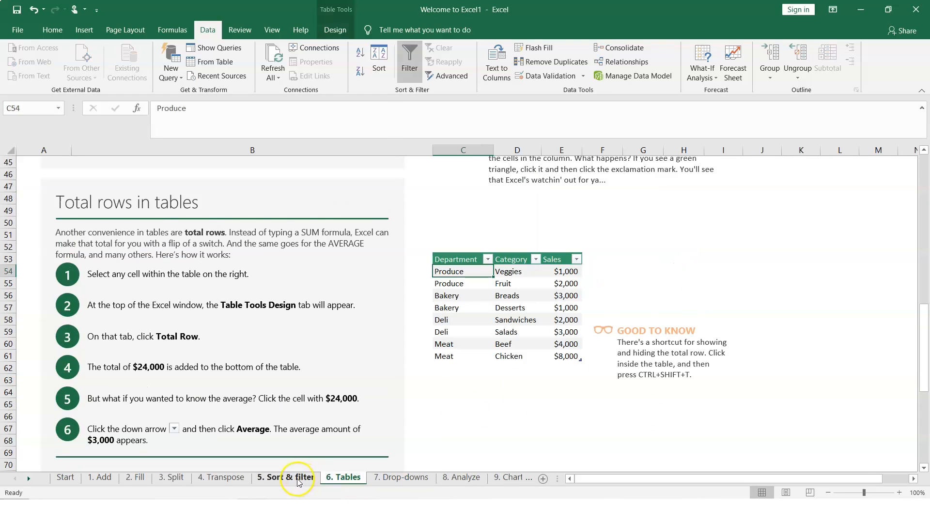
pyautogui.click(234, 480)
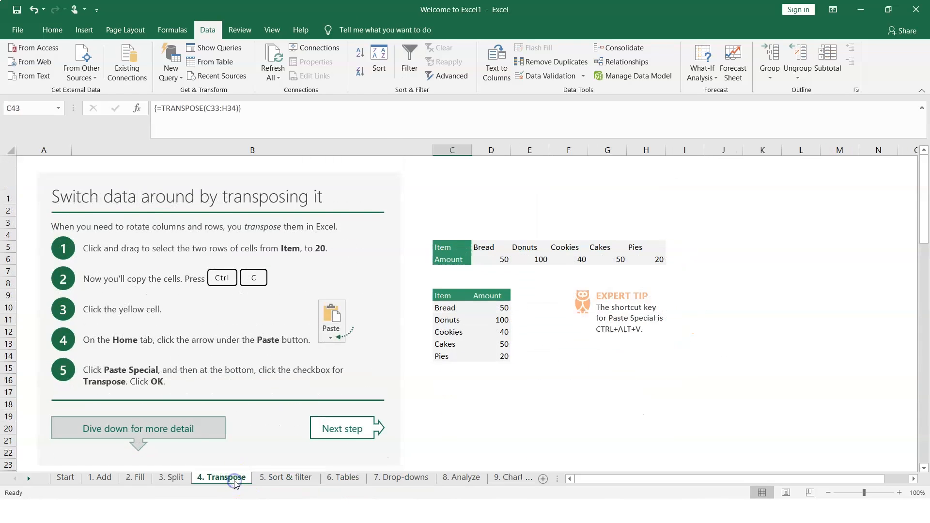
pyautogui.click(172, 479)
pyautogui.click(140, 479)
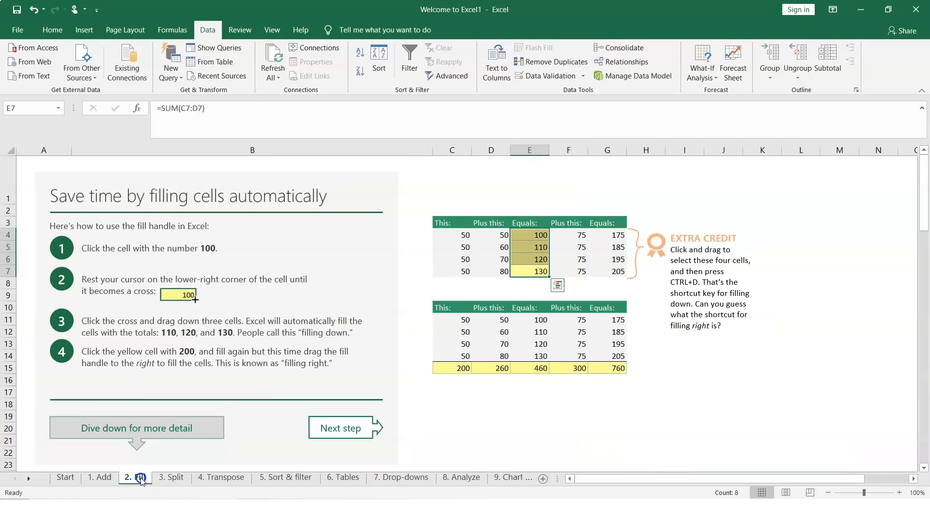
pyautogui.click(103, 478)
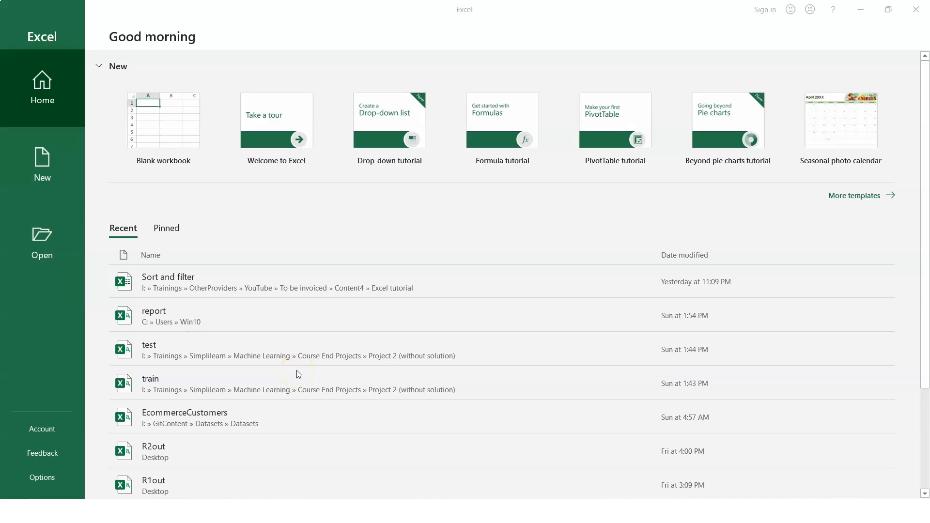
# Create a blank workbook and view the other sources available for getting external data
pyautogui.click(172, 135)
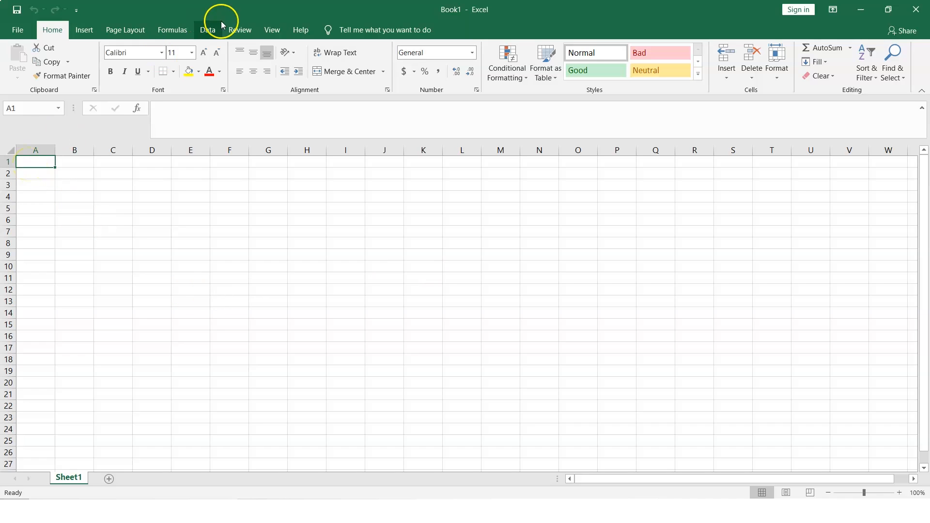
pyautogui.click(207, 30)
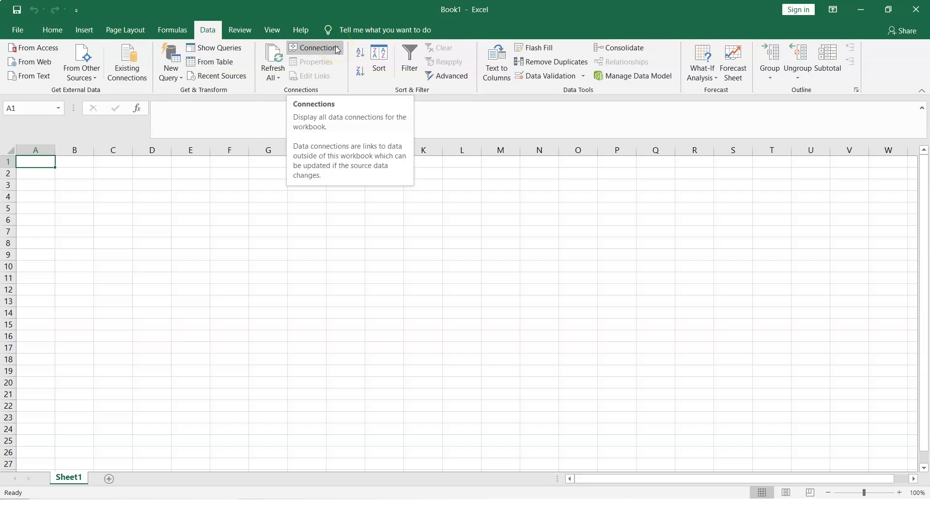
pyautogui.click(91, 80)
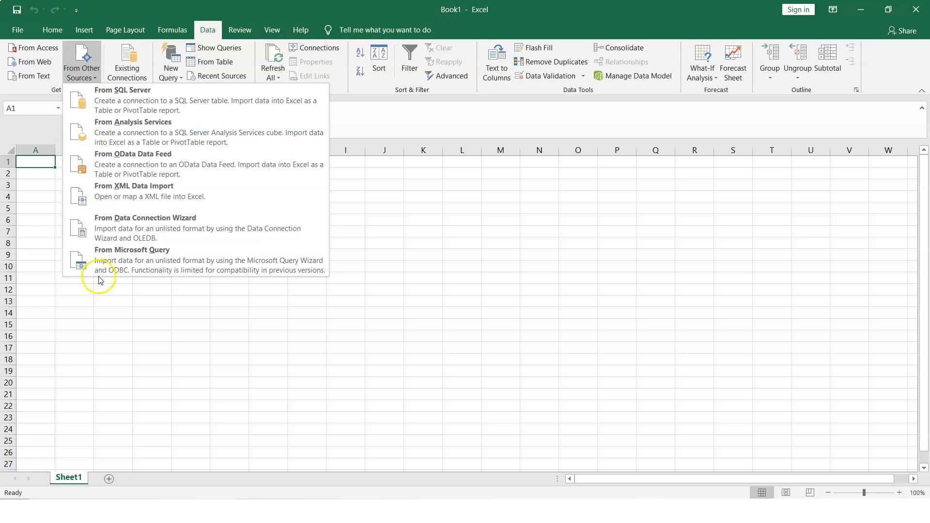
pyautogui.click(122, 321)
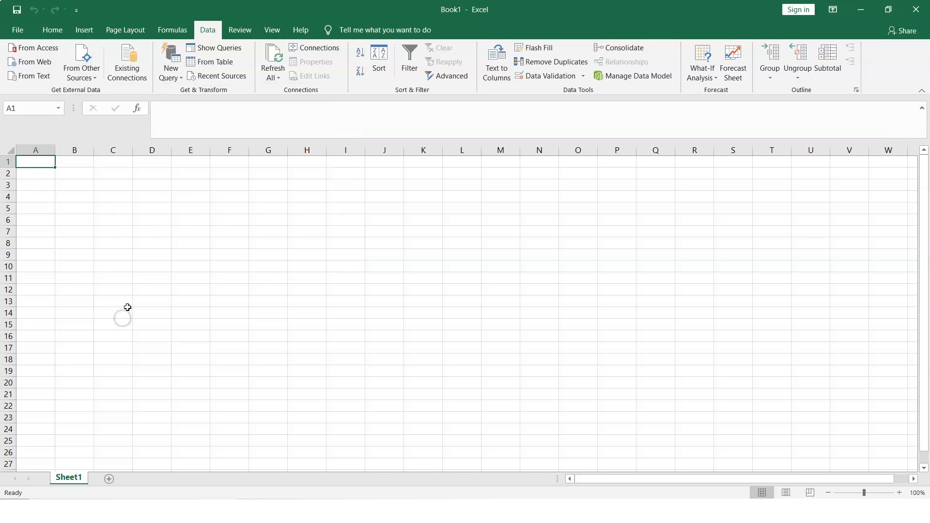
# Start adding a workbook connection and show only the connection files on this computer
pyautogui.click(336, 54)
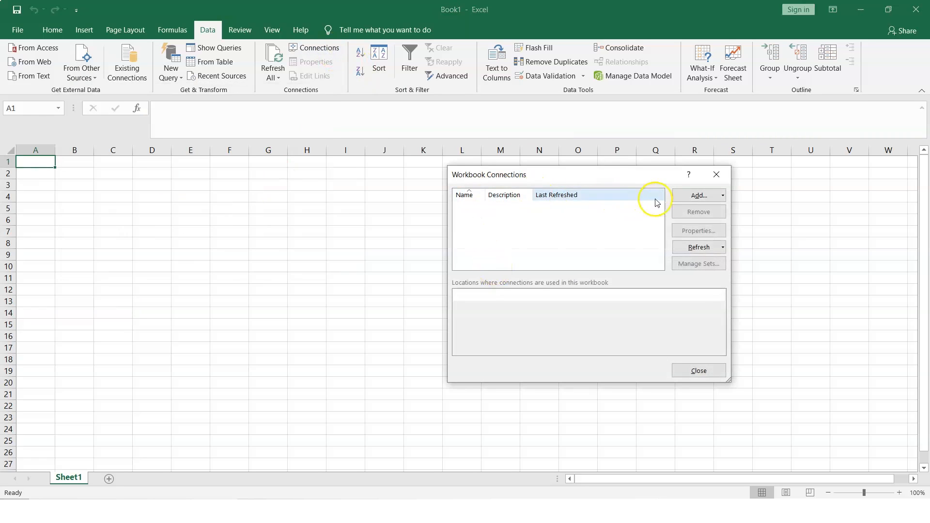
pyautogui.click(685, 197)
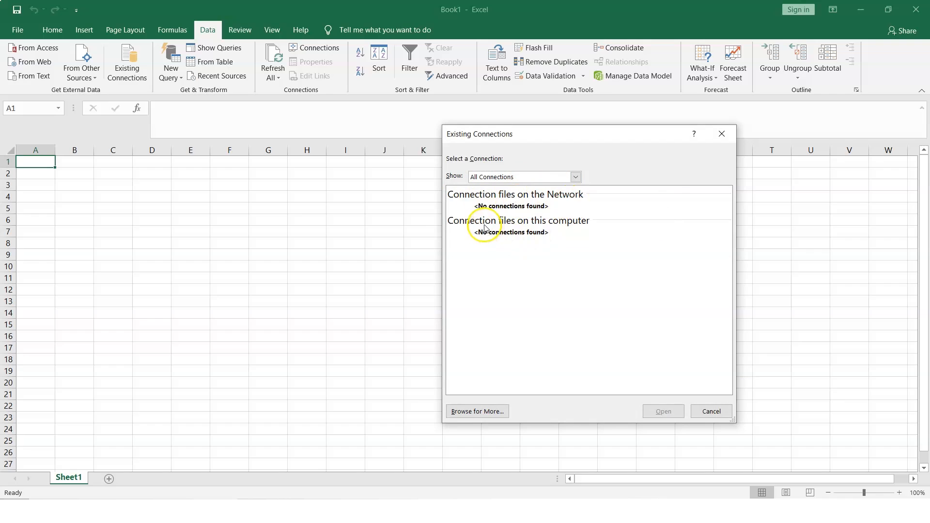
pyautogui.click(575, 178)
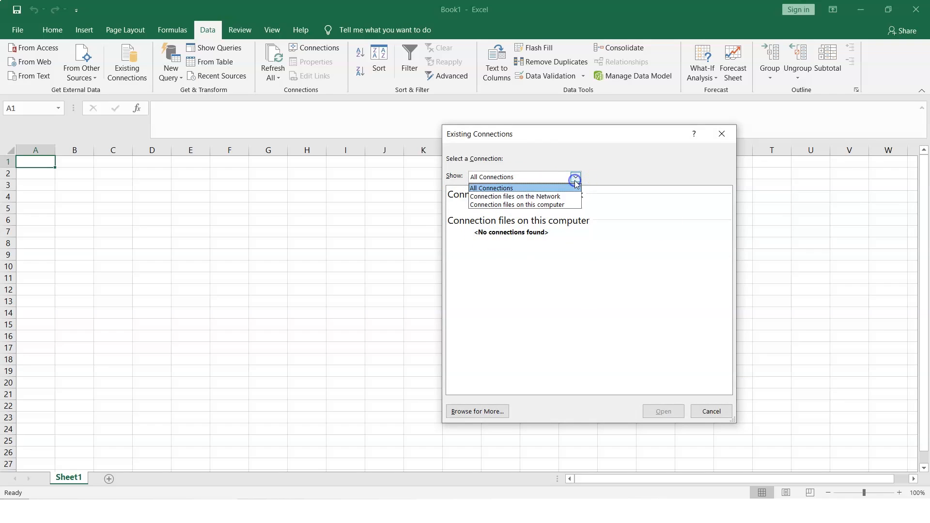
pyautogui.click(551, 205)
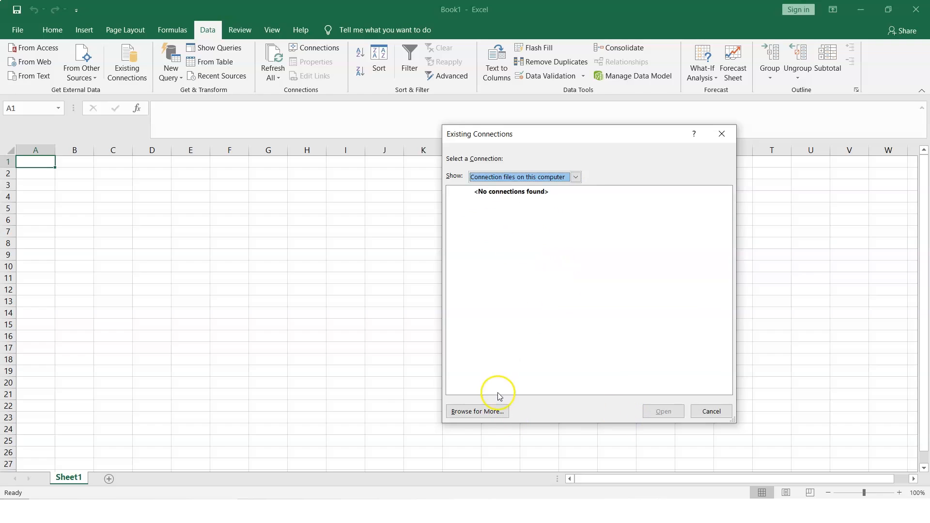
# Browse for more connection files and select Bank_full in the GitContent > Datasets > Datasets folder on New Volume (I:)
pyautogui.click(474, 415)
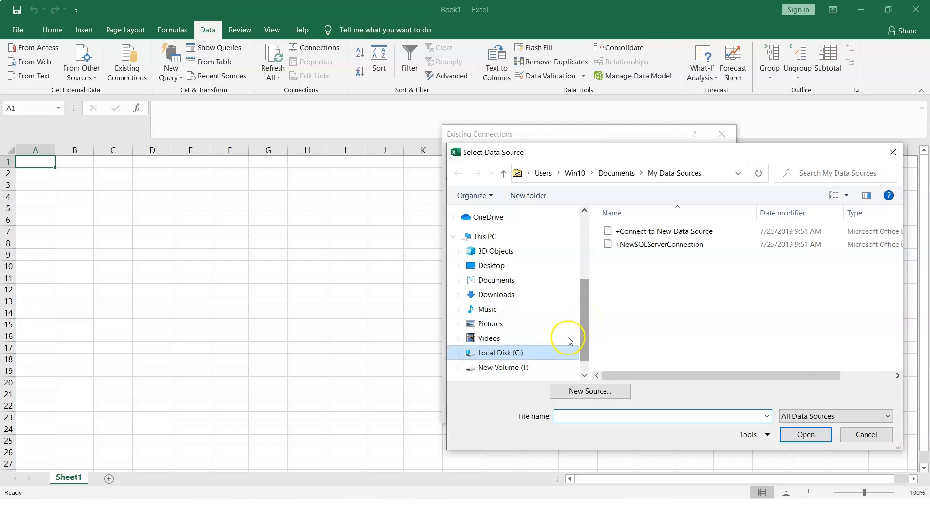
pyautogui.click(519, 368)
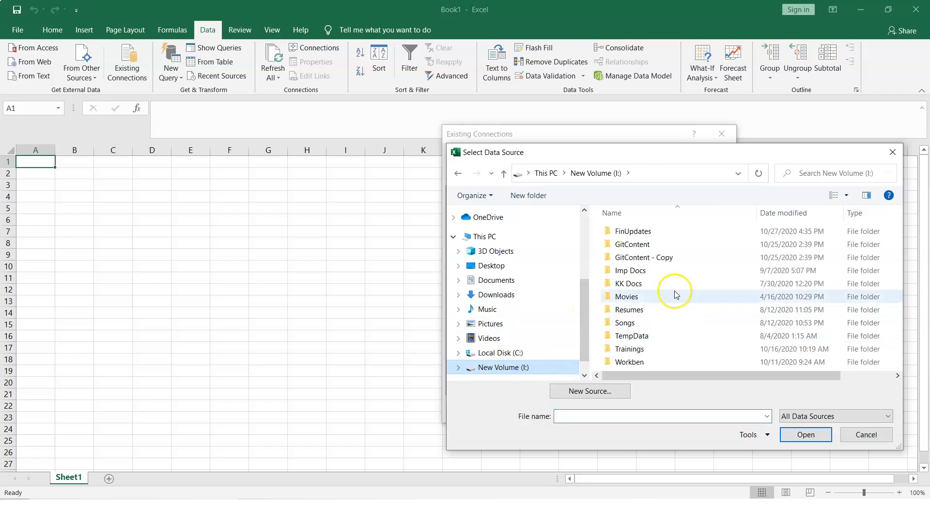
pyautogui.doubleClick(650, 249)
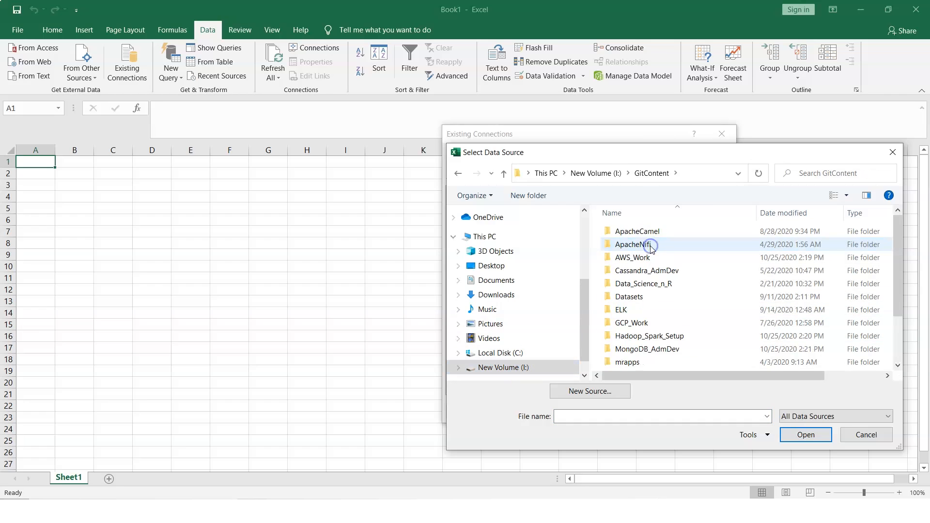
pyautogui.doubleClick(644, 296)
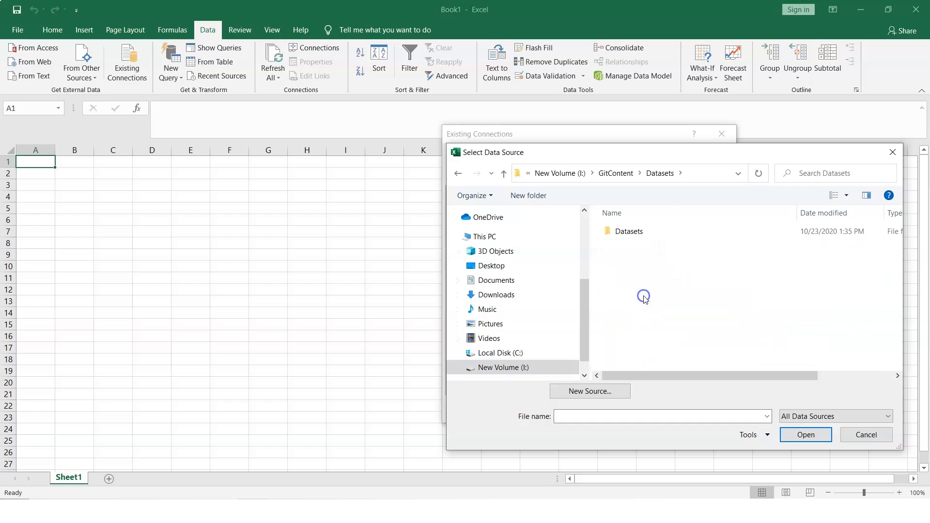
pyautogui.doubleClick(628, 231)
pyautogui.click(439, 261)
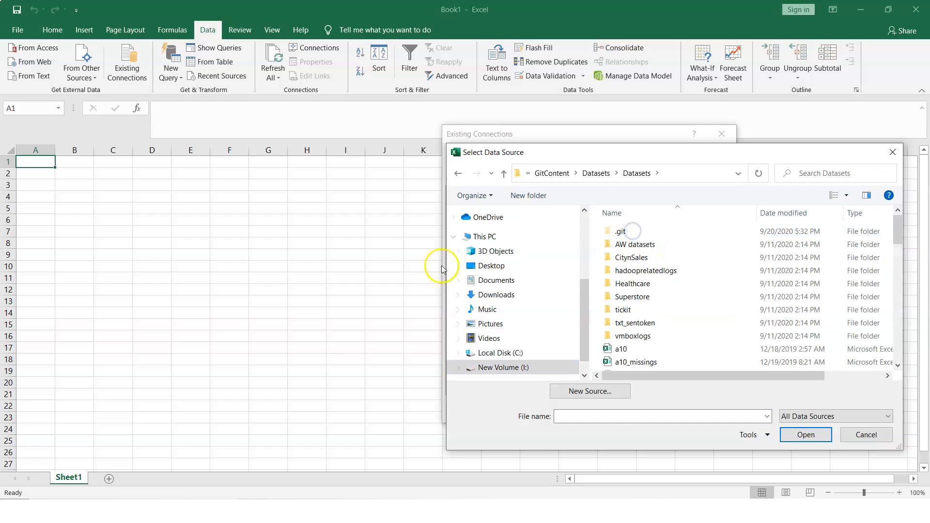
pyautogui.moveTo(438, 257); pyautogui.dragTo(97, 269)
pyautogui.scroll(-3, 371, 324)
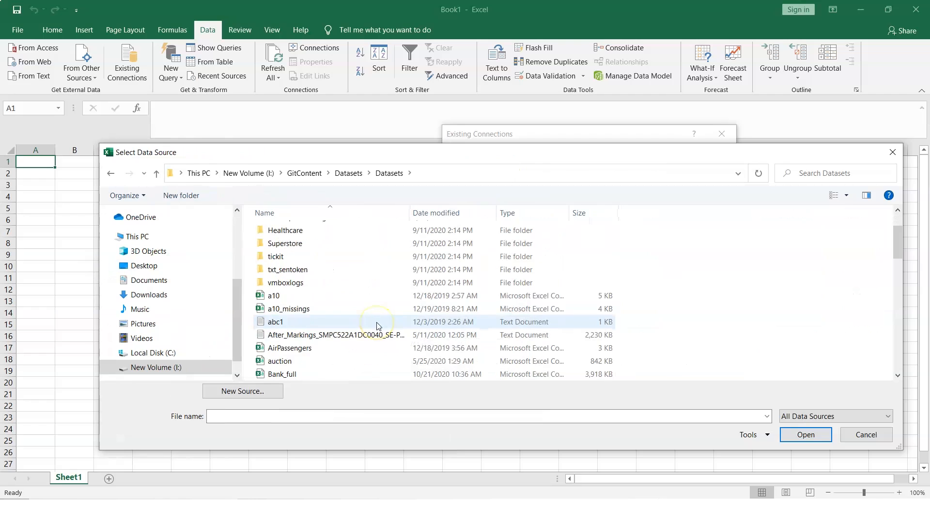
pyautogui.click(298, 322)
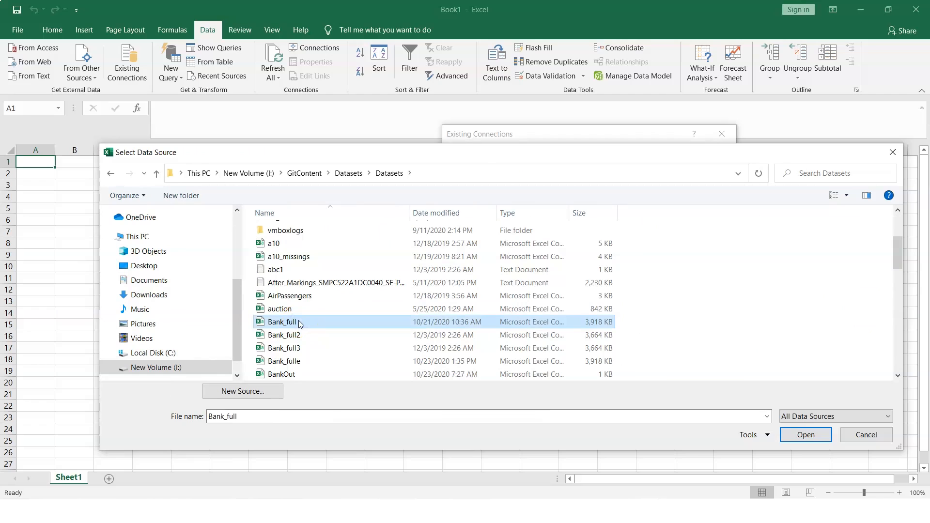
# Check the file type in the Bank_full file's properties and close them without changes
pyautogui.click(820, 437)
pyautogui.rightClick(333, 323)
pyautogui.click(349, 314)
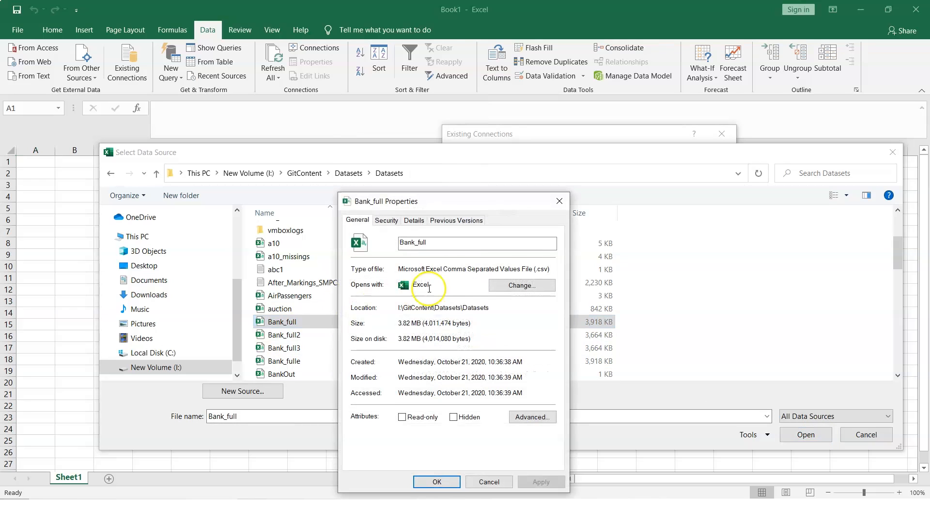
pyautogui.doubleClick(553, 270)
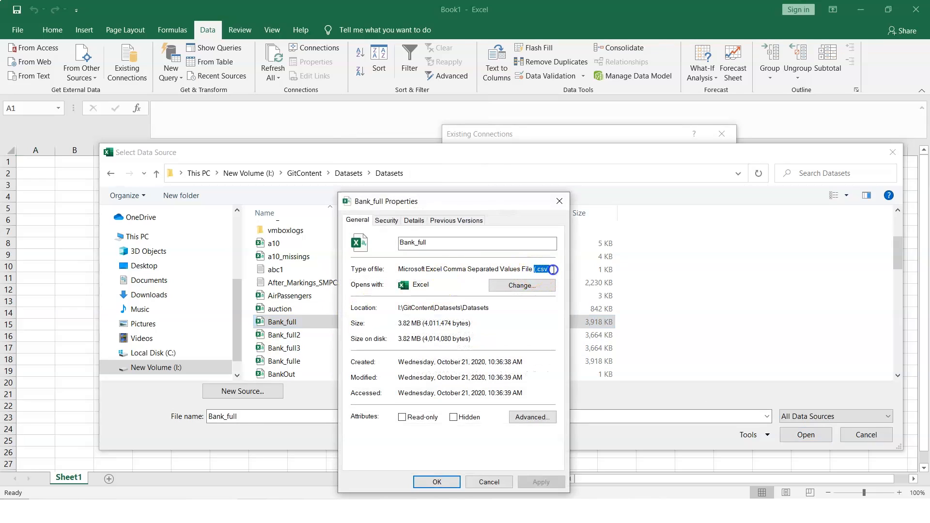
pyautogui.click(488, 481)
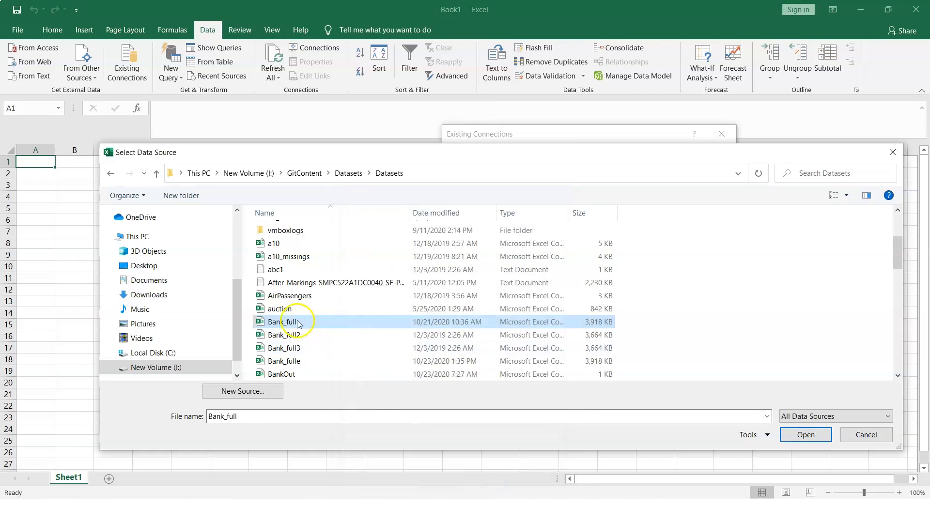
# Open Bank_full in the Text Import Wizard and keep Delimited as its original data type
pyautogui.click(805, 434)
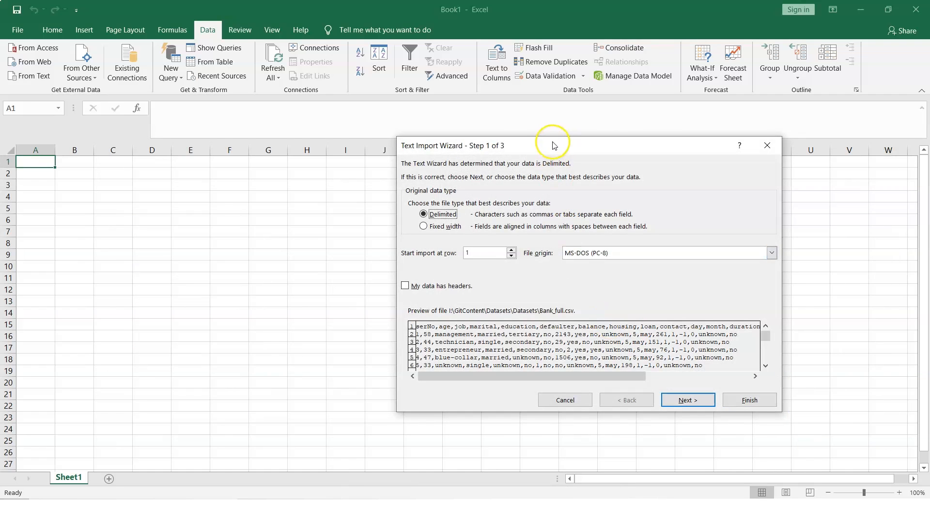
pyautogui.moveTo(545, 146); pyautogui.dragTo(342, 158)
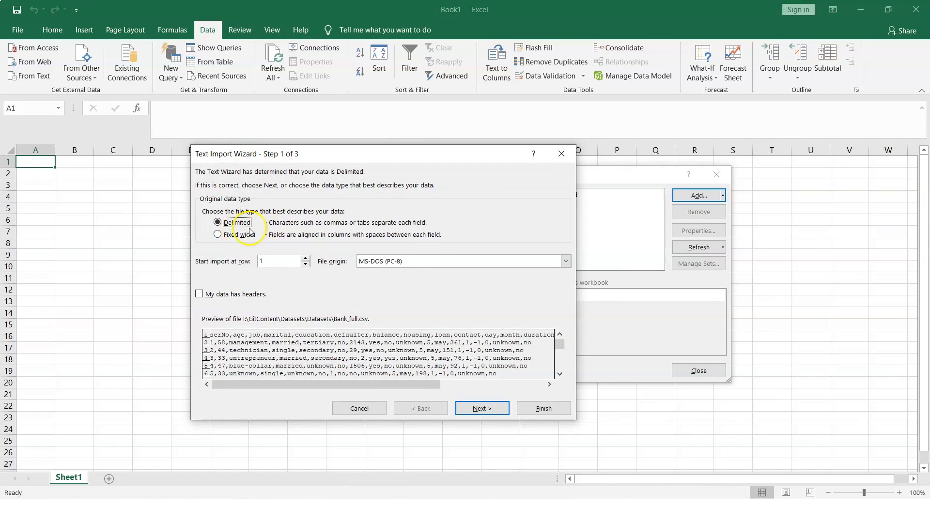
pyautogui.click(477, 409)
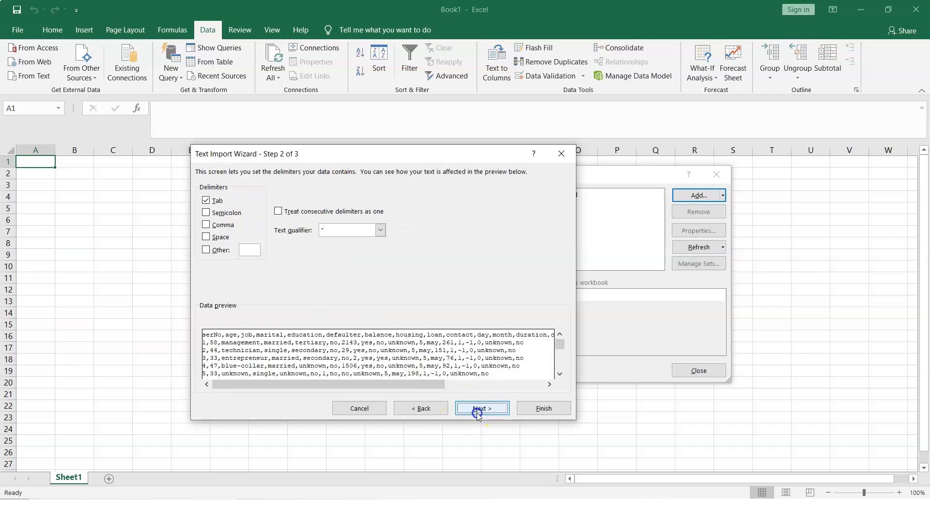
# Make comma the only delimiter, set the text qualifier to (none), and finish adding the connection with General column format
pyautogui.click(209, 227)
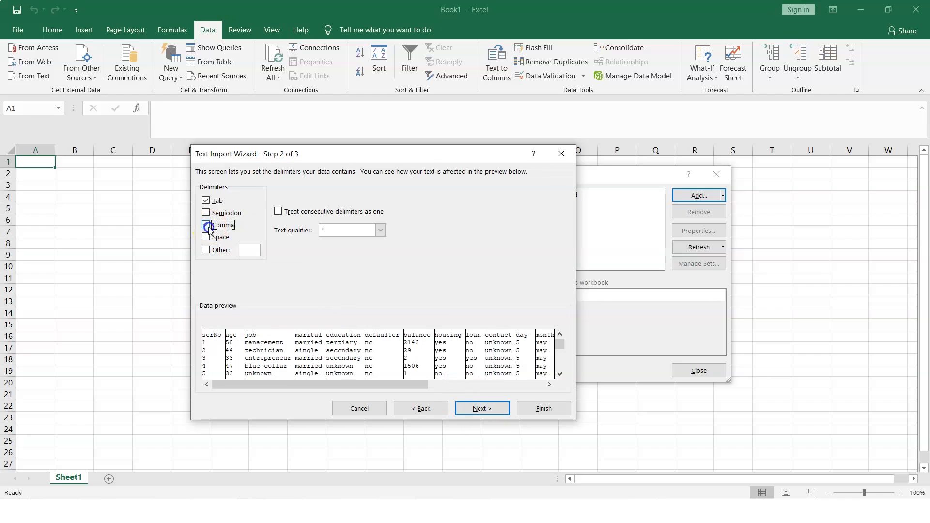
pyautogui.click(206, 200)
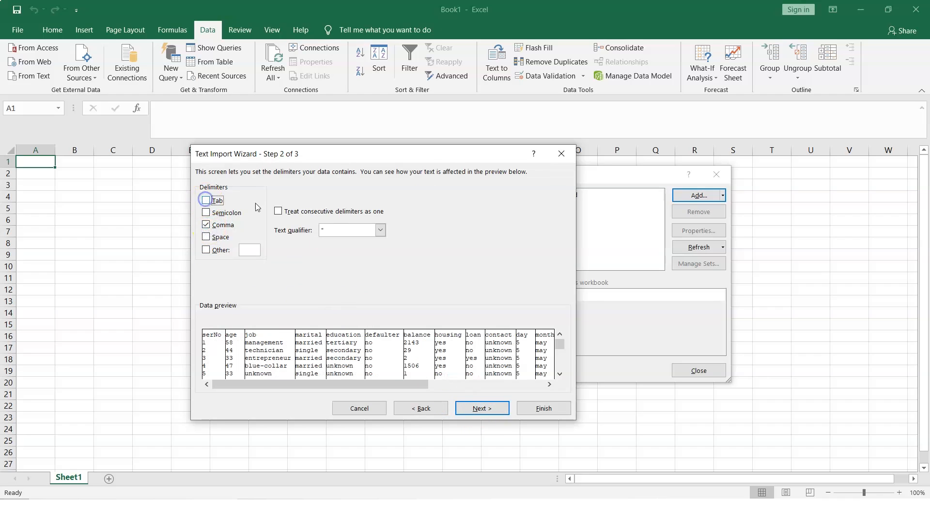
pyautogui.click(380, 230)
pyautogui.click(338, 261)
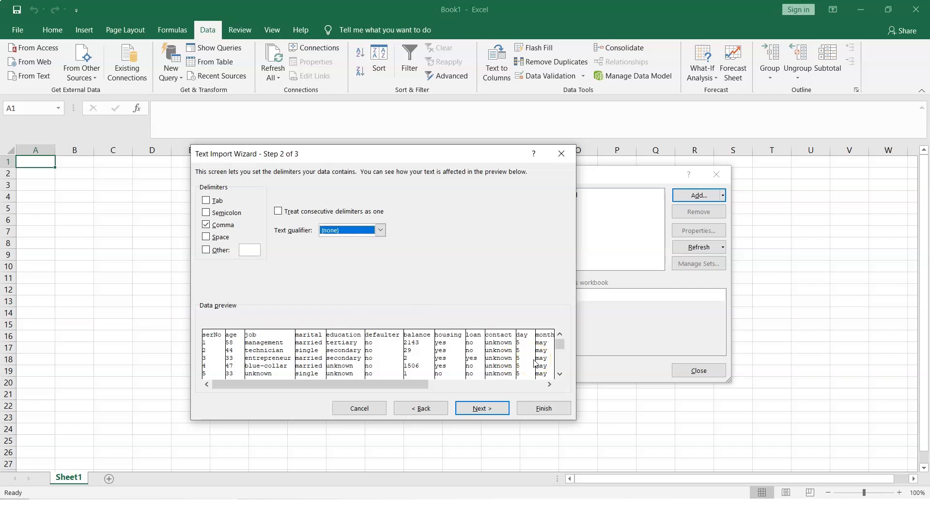
pyautogui.click(484, 410)
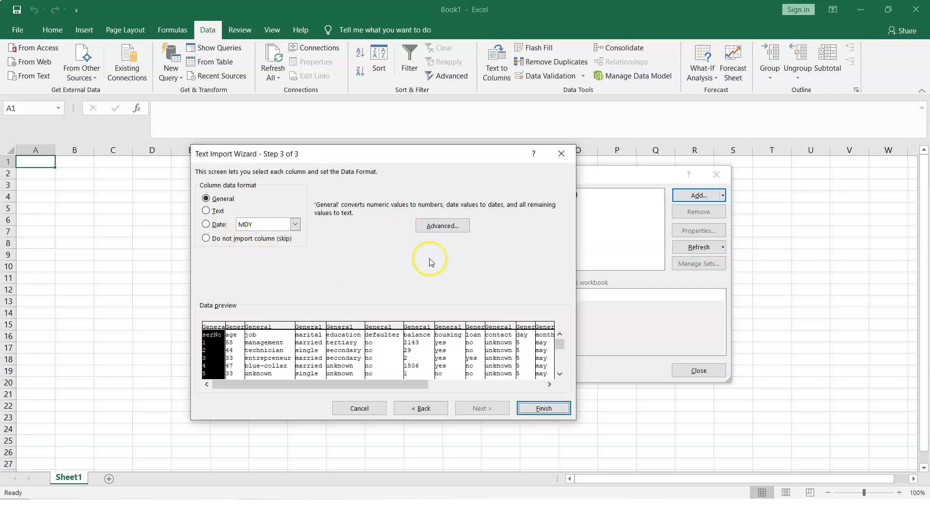
pyautogui.click(540, 411)
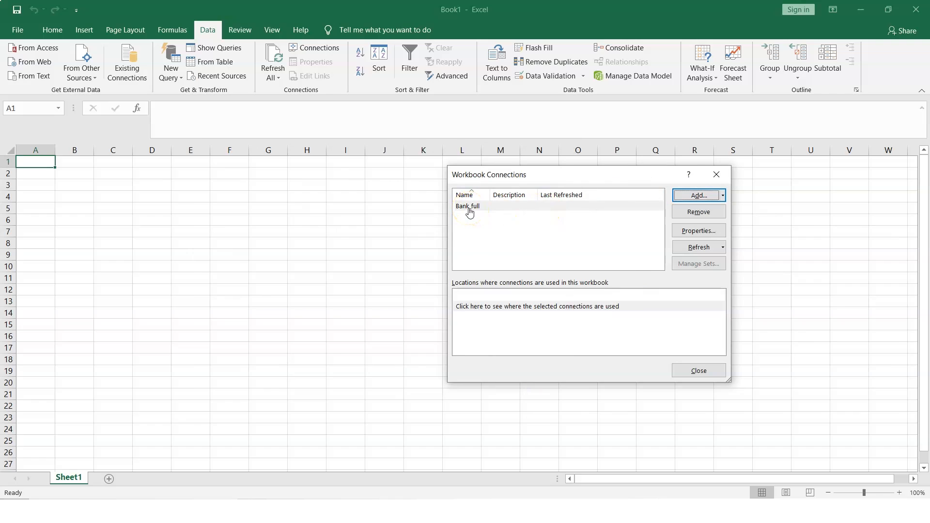
pyautogui.click(698, 371)
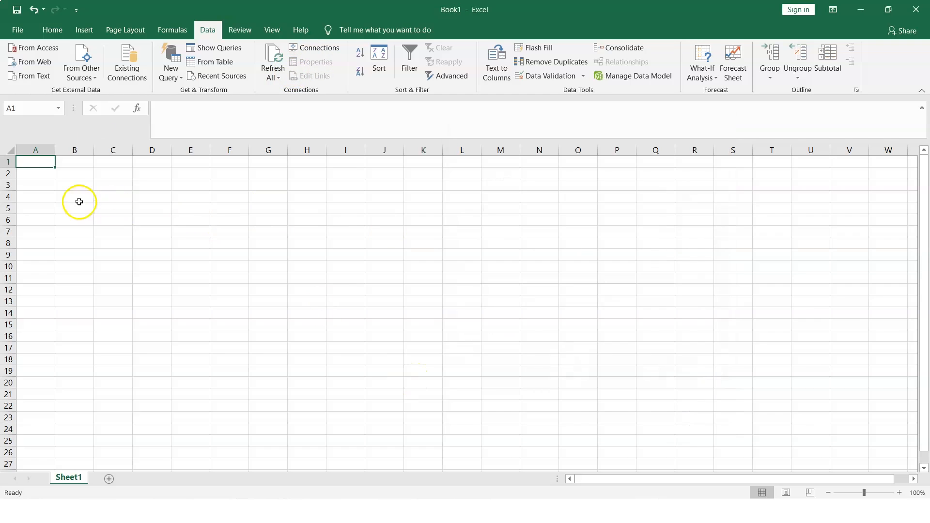
# Import the data from the existing Bank_full connection into the current worksheet at cell A1
pyautogui.click(126, 64)
pyautogui.click(378, 205)
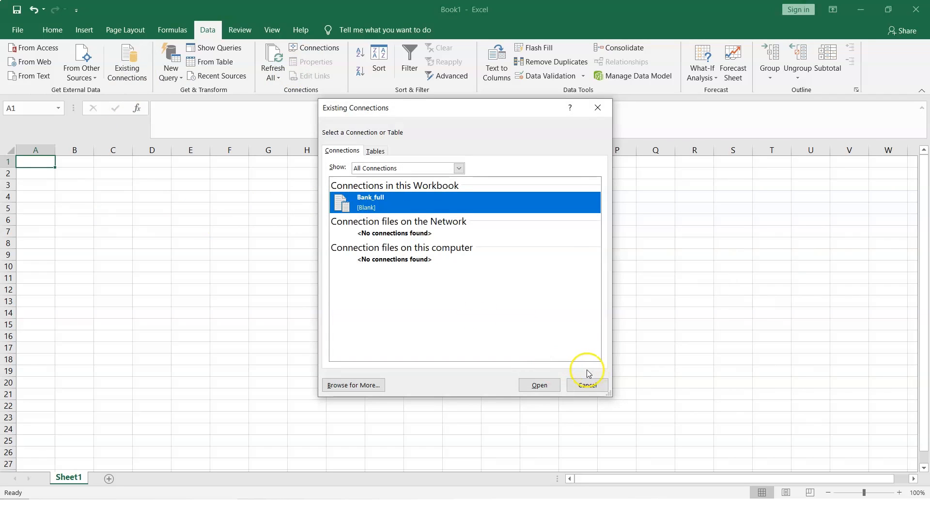
pyautogui.click(536, 385)
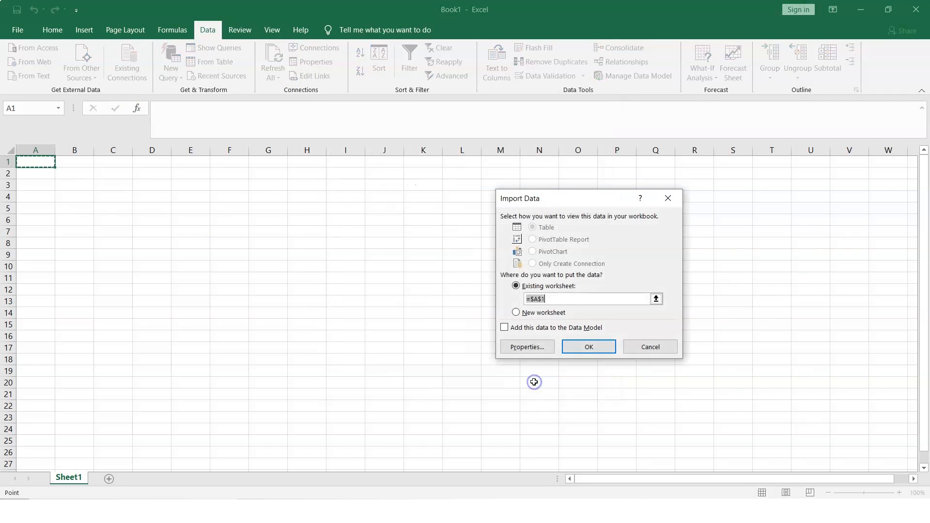
pyautogui.click(578, 295)
pyautogui.click(584, 346)
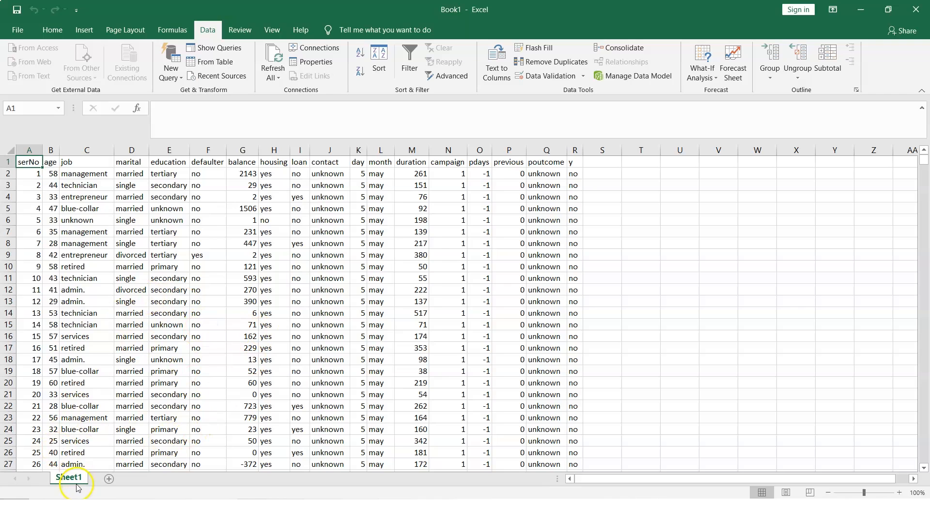
# Add a new worksheet, and in the browser open the raw AirPassengers.csv from the GitHub Datasets repository and copy its address
pyautogui.click(108, 480)
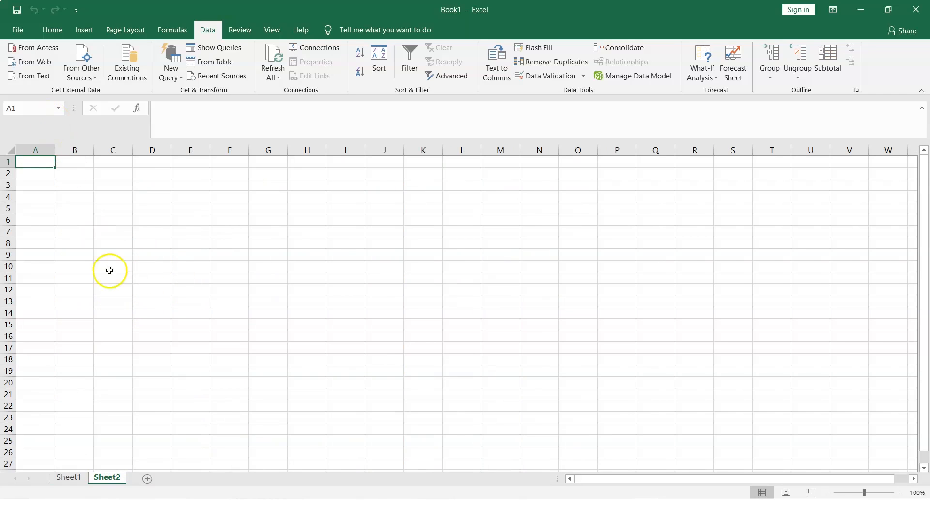
pyautogui.click(533, 510)
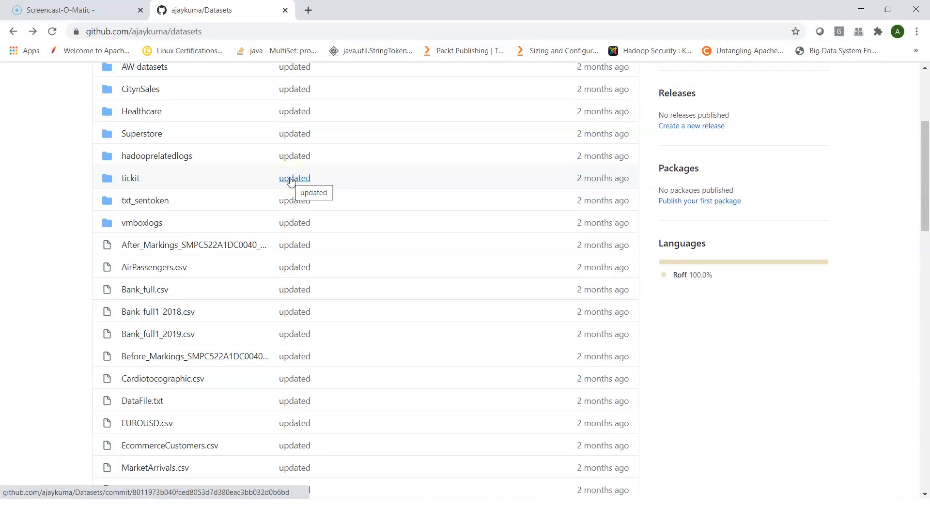
pyautogui.scroll(-1, 213, 265)
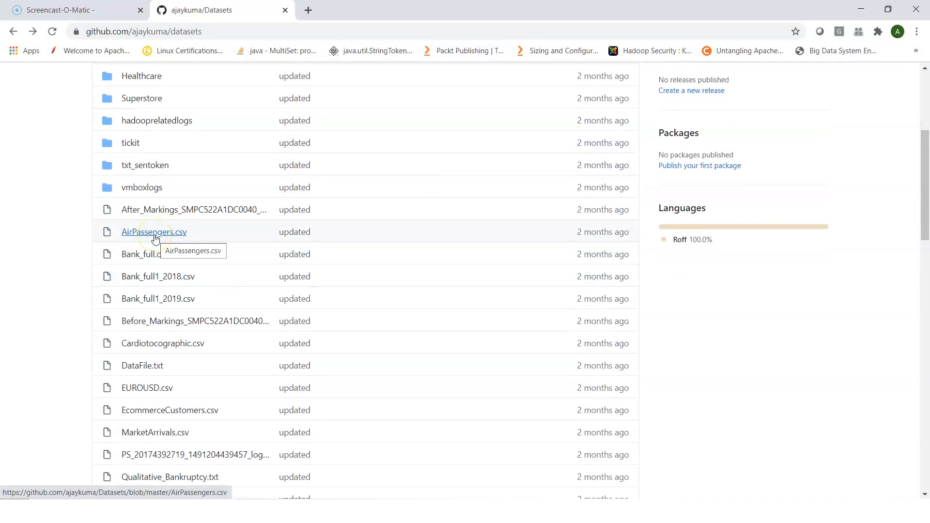
pyautogui.click(154, 234)
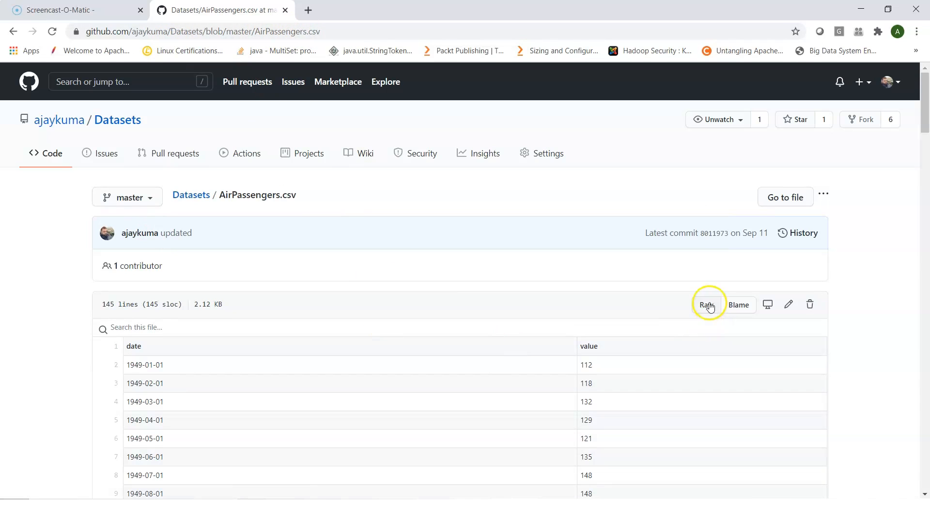
pyautogui.click(707, 305)
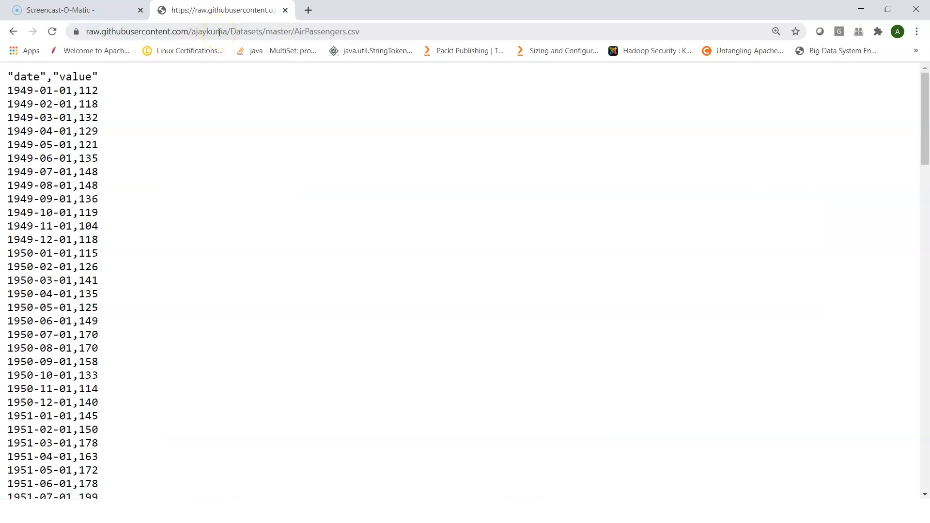
pyautogui.click(220, 31)
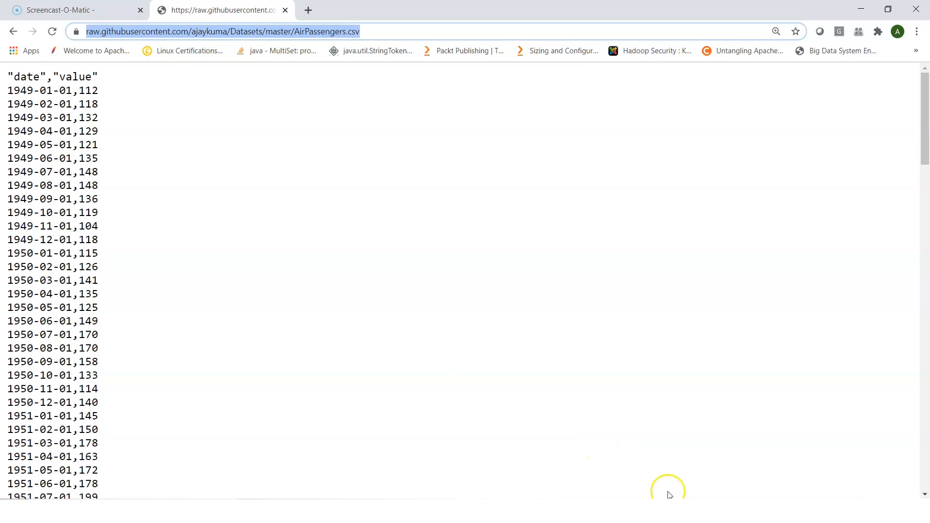
# Switch back to Excel, start a new web query and load the copied raw AirPassengers.csv address in it
pyautogui.click(656, 510)
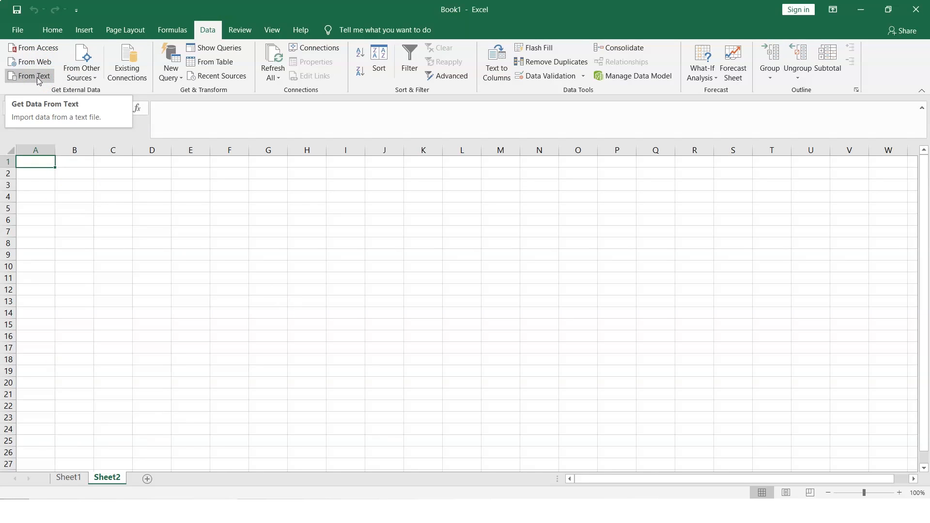
pyautogui.click(35, 63)
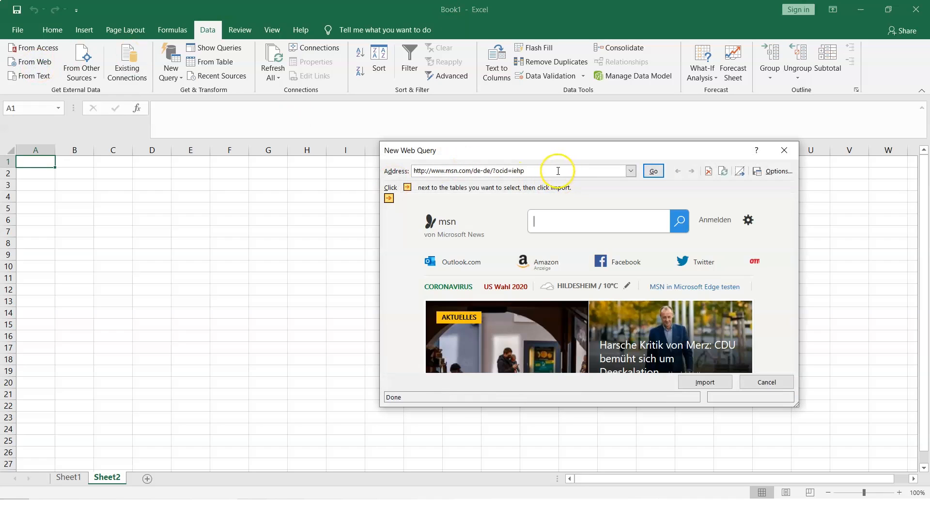
pyautogui.click(529, 171)
pyautogui.moveTo(530, 171); pyautogui.dragTo(409, 168)
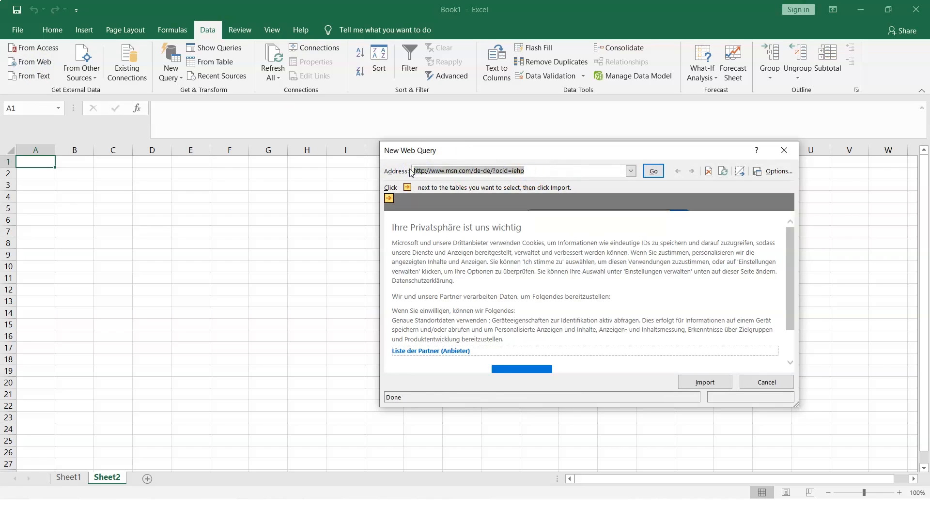
pyautogui.hotkey('ctrl', 'v')
pyautogui.click(545, 201)
pyautogui.click(645, 291)
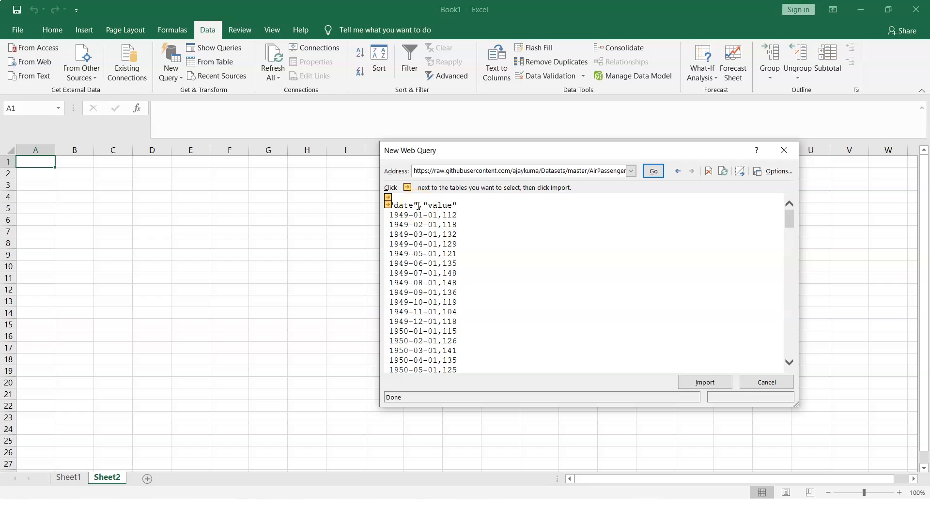
# Import the AirPassengers web data into the existing worksheet at cell A1
pyautogui.click(718, 388)
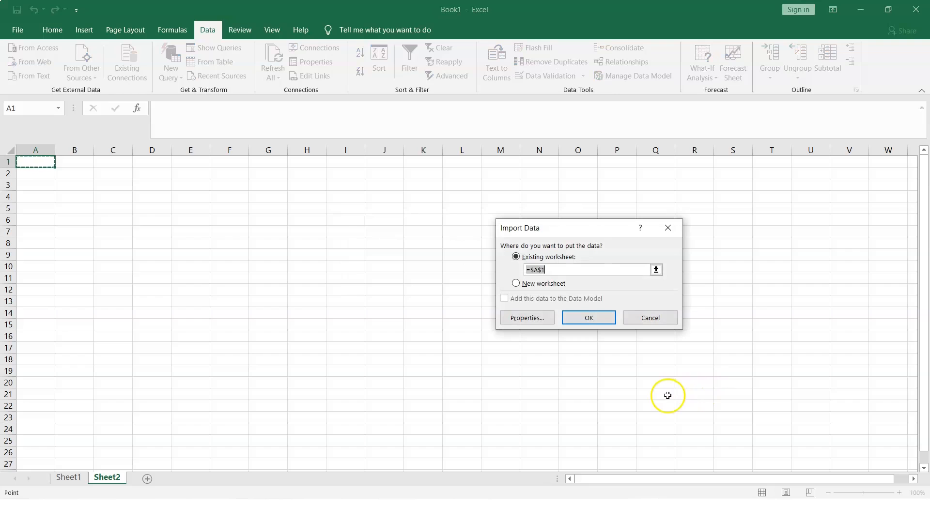
pyautogui.click(568, 268)
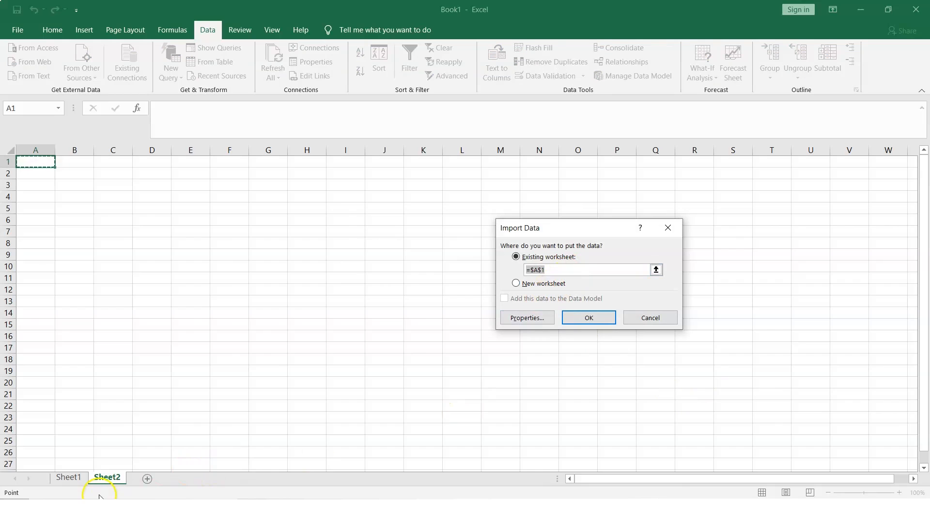
pyautogui.click(589, 318)
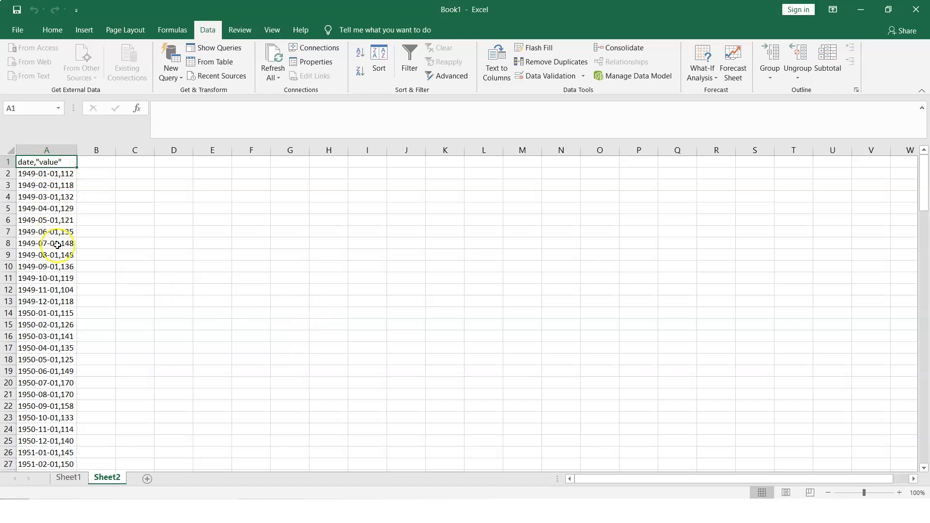
pyautogui.click(45, 174)
pyautogui.click(45, 183)
pyautogui.click(45, 196)
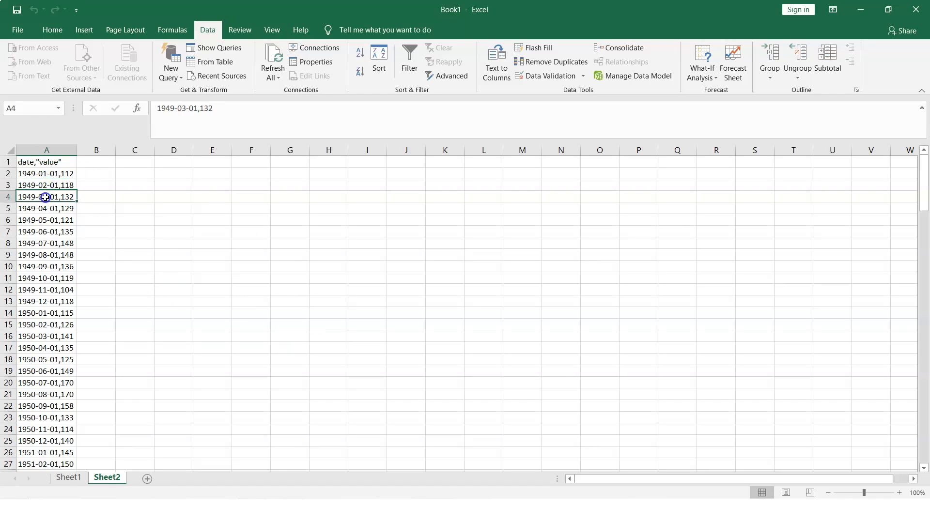
# Split the whole AirPassengers data range in column A with Text to Columns, using only comma as delimiter and General format, and switch to Sheet1
pyautogui.click(48, 163)
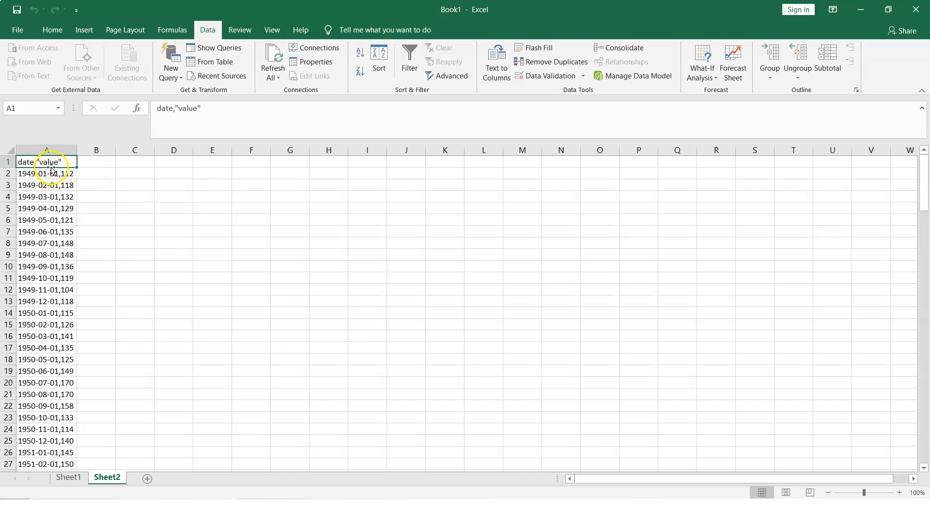
pyautogui.hotkey('ctrl', 'shift', 'Down')
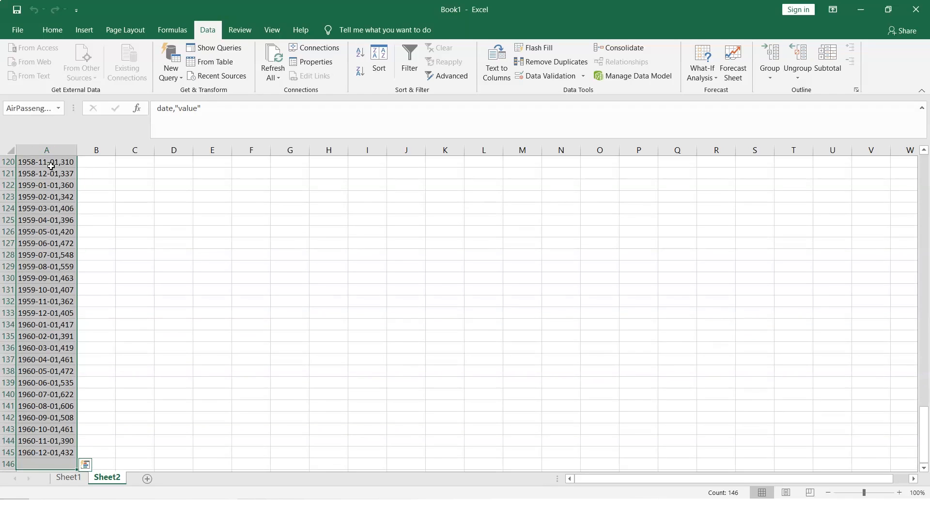
pyautogui.scroll(20, 119, 288)
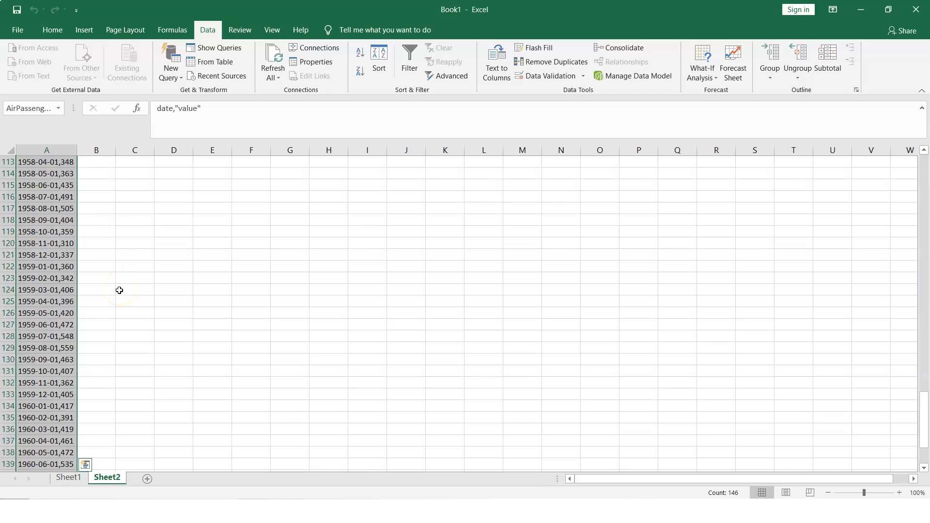
pyautogui.scroll(13, 119, 292)
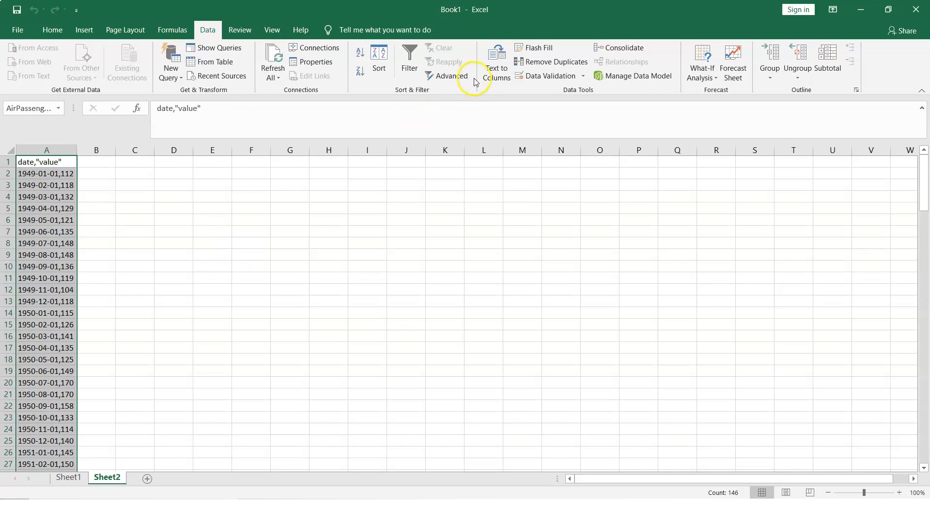
pyautogui.click(499, 70)
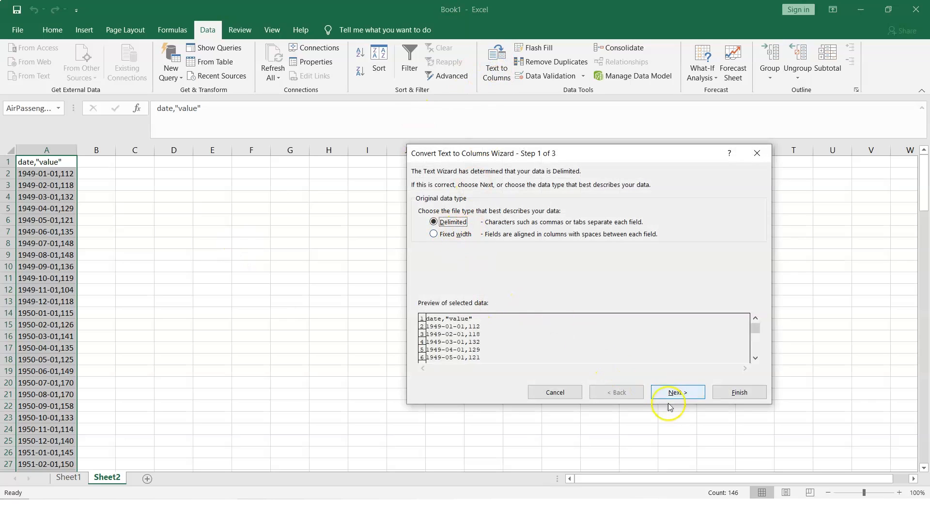
pyautogui.click(678, 392)
pyautogui.click(422, 225)
pyautogui.click(422, 200)
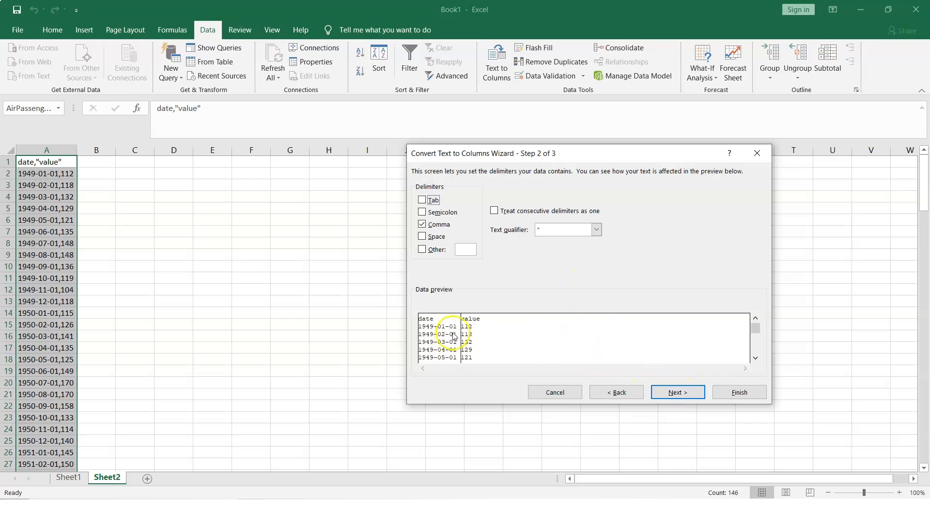
pyautogui.click(677, 395)
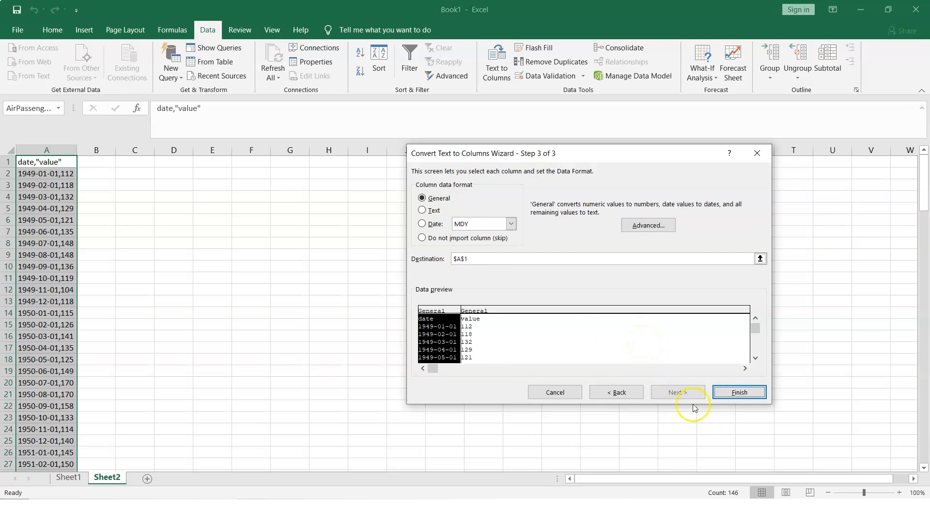
pyautogui.click(754, 392)
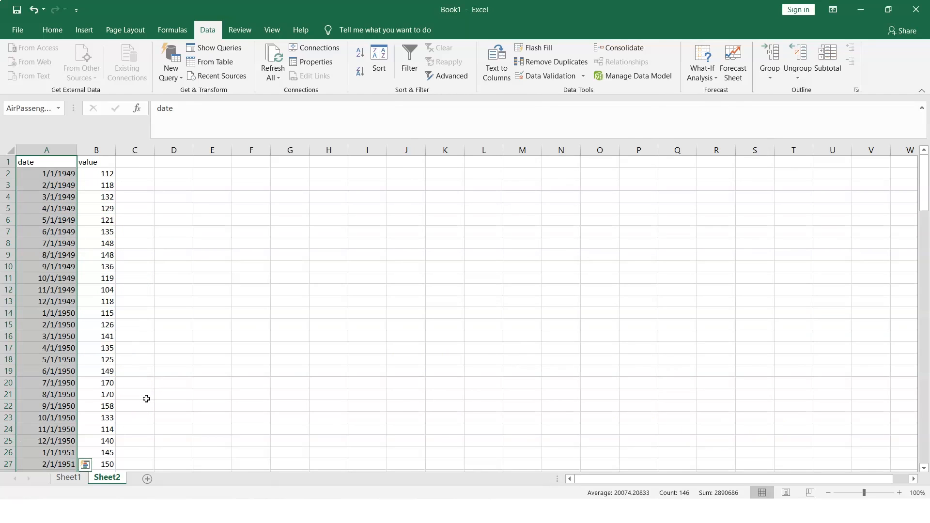
pyautogui.click(68, 478)
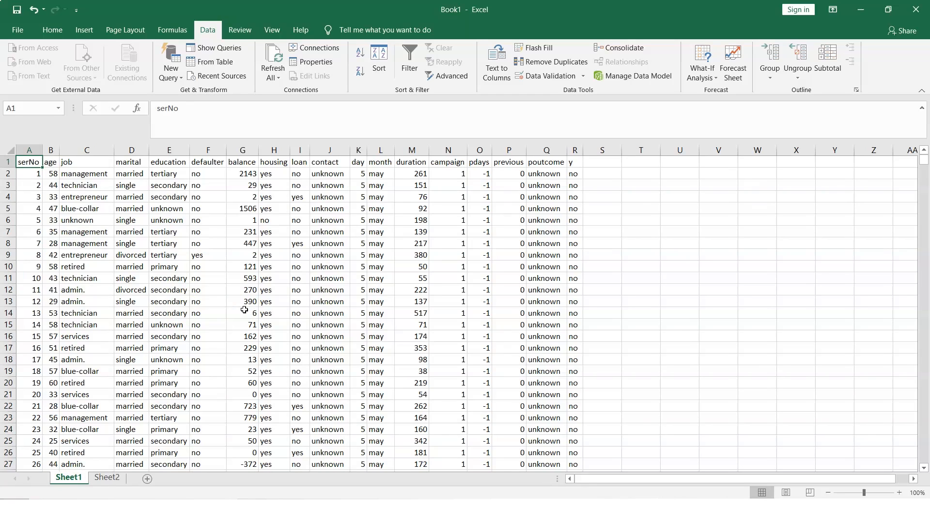
# Review the Bank_full and Connection entries in the workbook connections and browse for more data sources to add
pyautogui.click(324, 51)
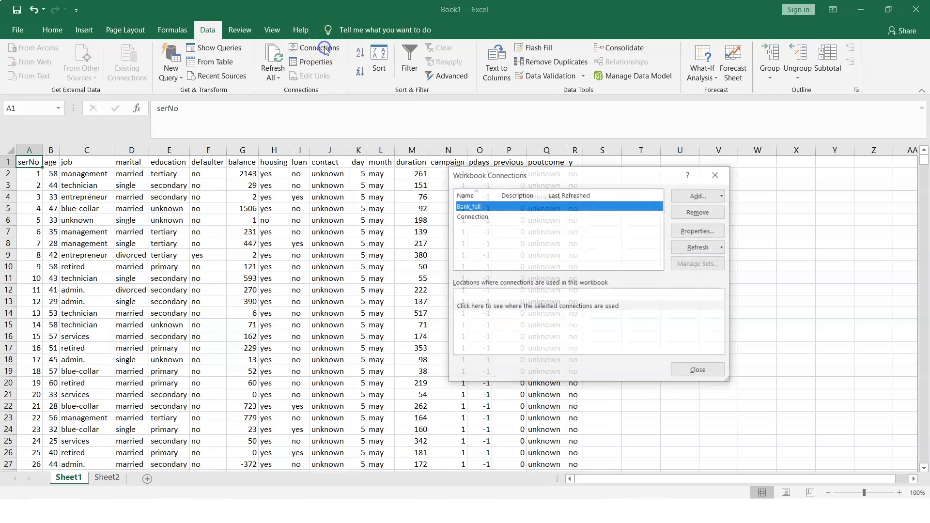
pyautogui.click(474, 218)
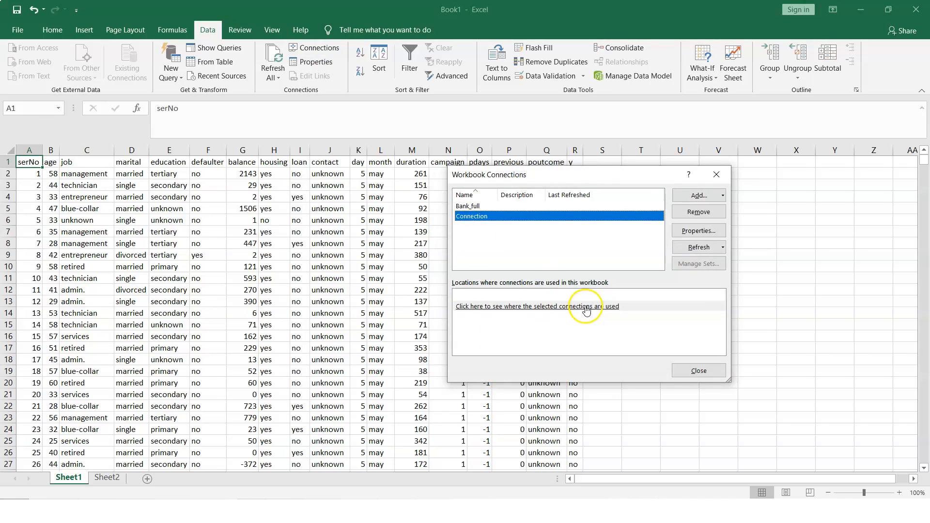
pyautogui.click(466, 206)
pyautogui.click(698, 195)
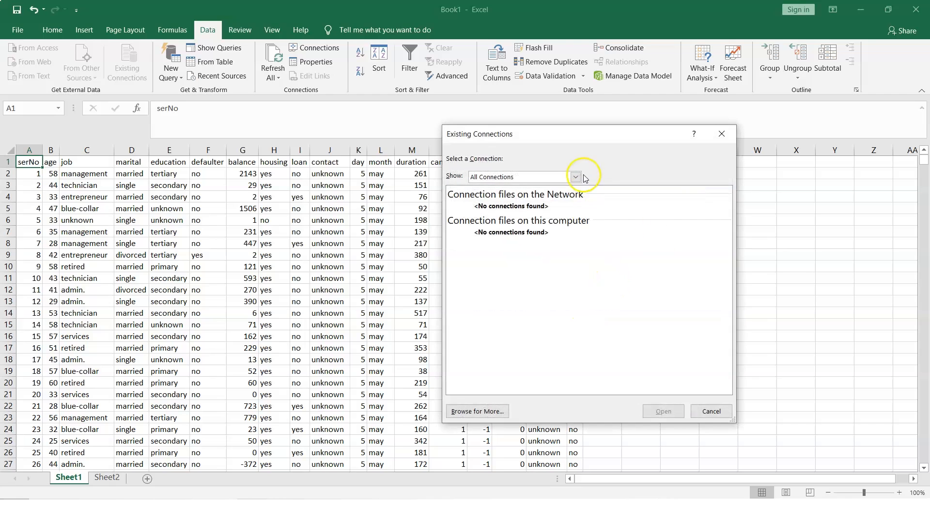
pyautogui.click(576, 178)
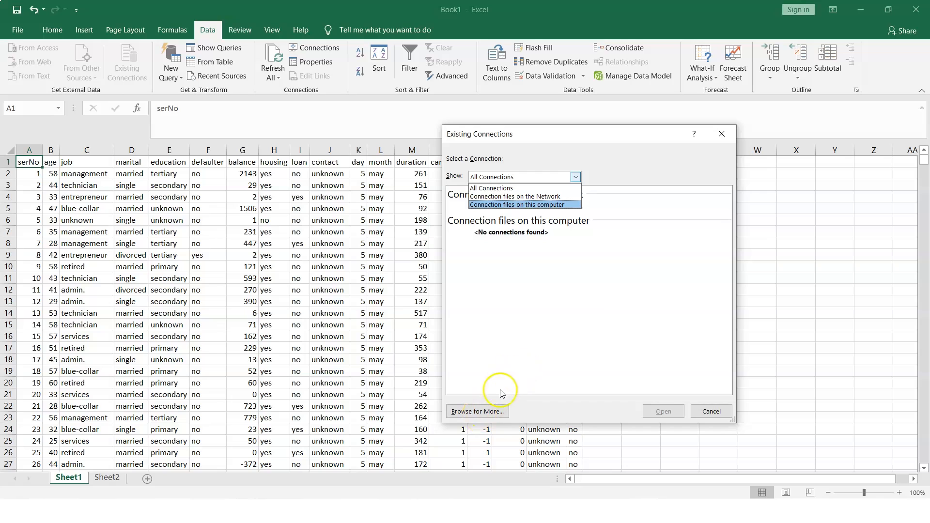
pyautogui.click(491, 415)
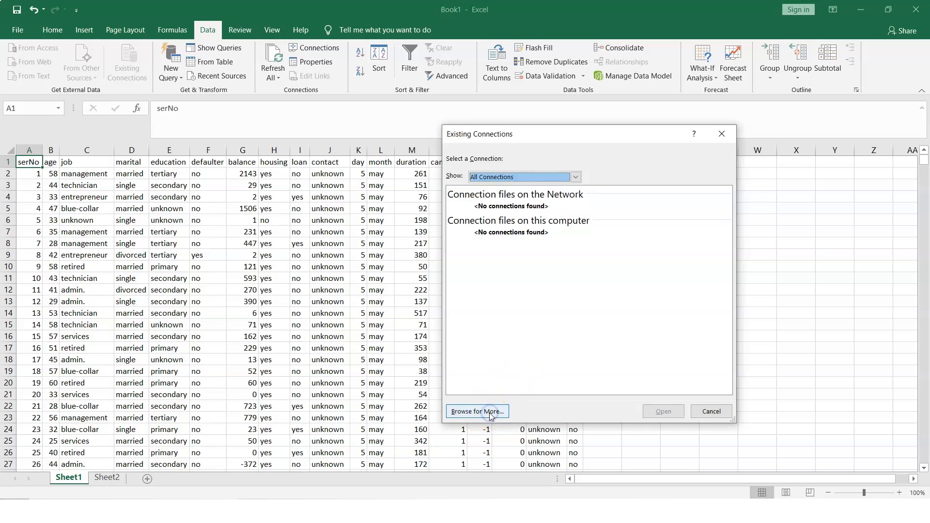
pyautogui.click(490, 413)
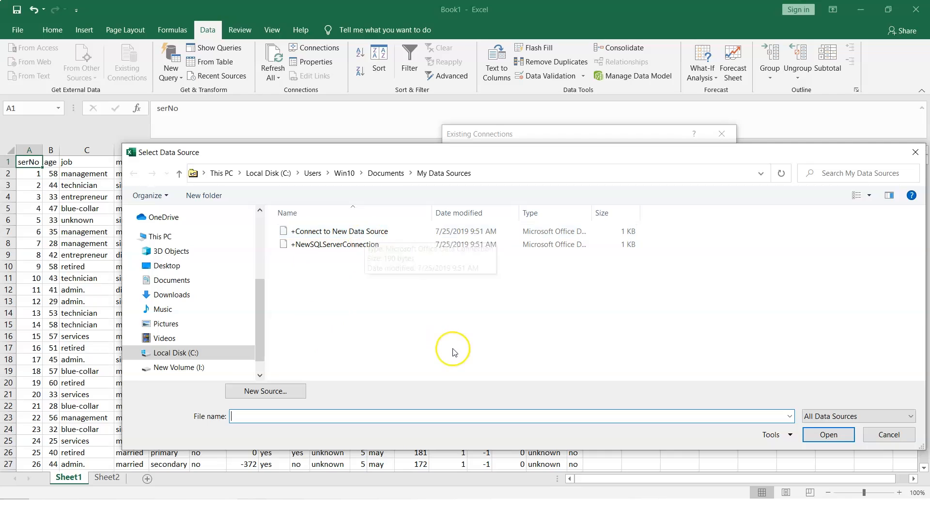
# View the data source file types, filter by Access Databases and Access 2007 Database, and close the connection dialogs without adding anything
pyautogui.click(843, 418)
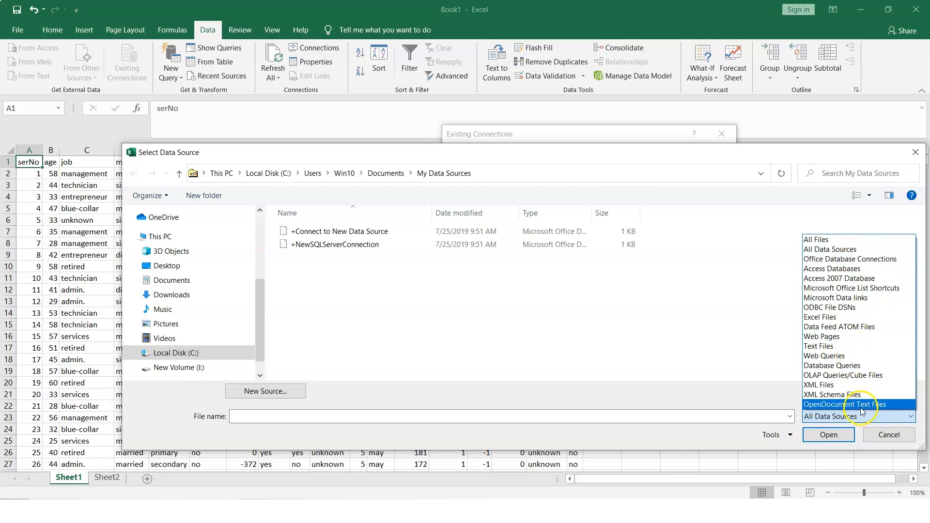
pyautogui.click(860, 271)
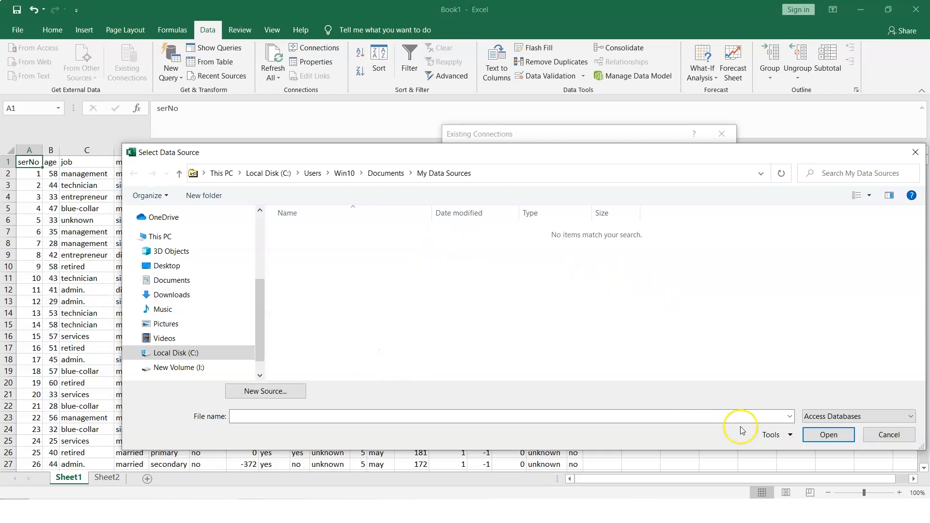
pyautogui.click(880, 418)
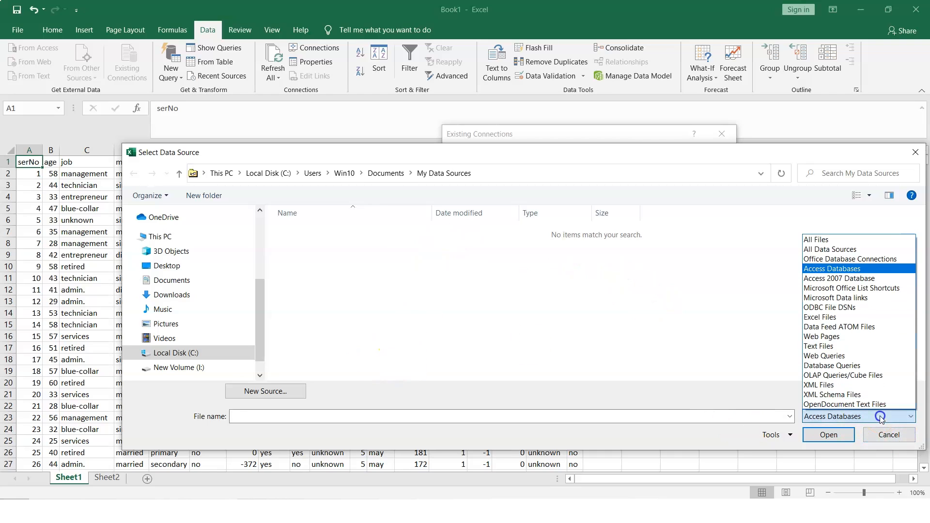
pyautogui.click(863, 280)
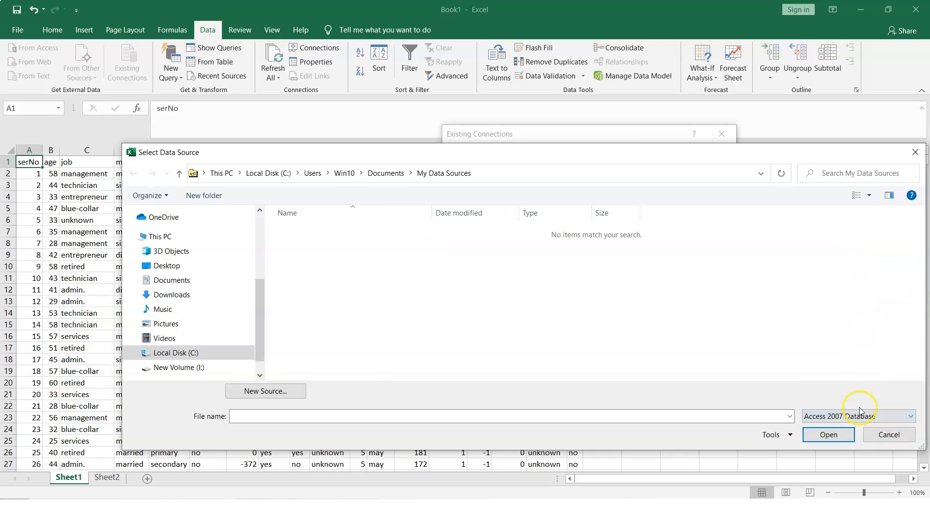
pyautogui.click(885, 436)
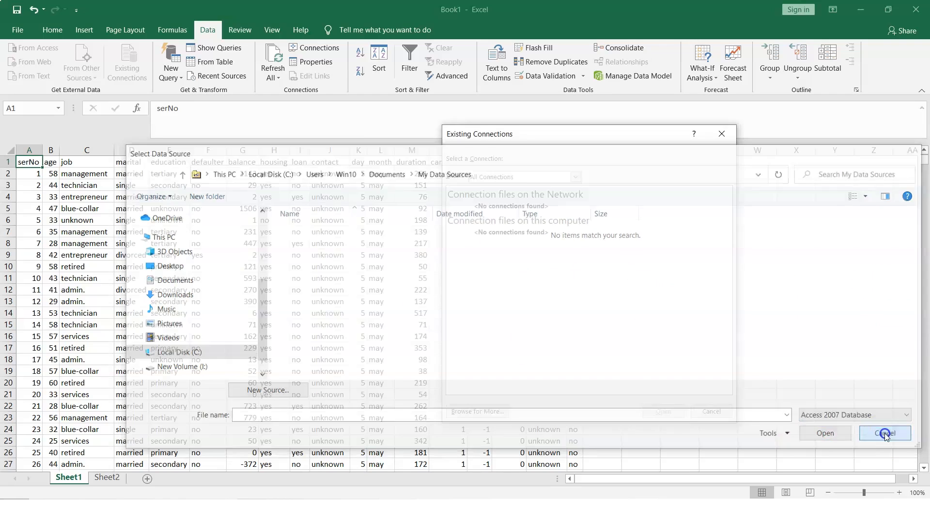
pyautogui.click(712, 412)
pyautogui.click(699, 370)
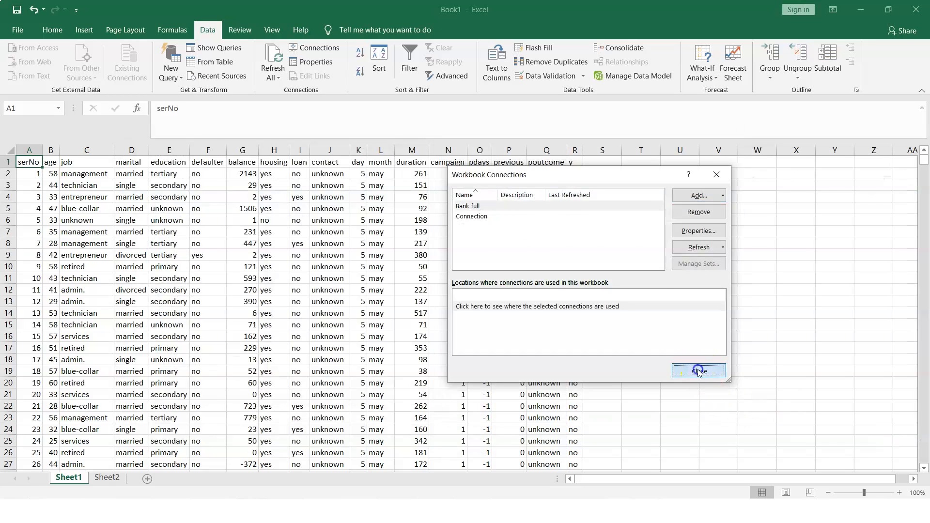
# Examine the New Query sources for files, databases, Azure, online services and other sources, plus the Combine Queries options
pyautogui.click(171, 80)
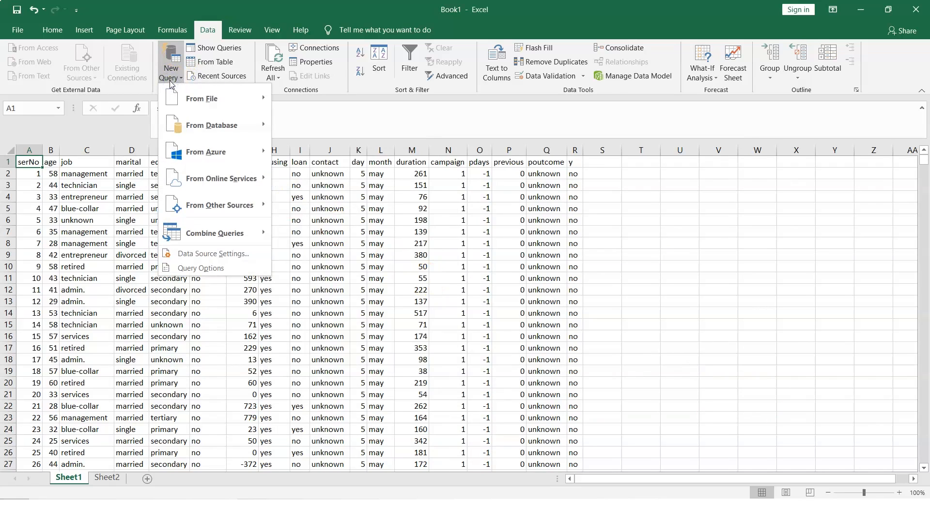
pyautogui.click(185, 100)
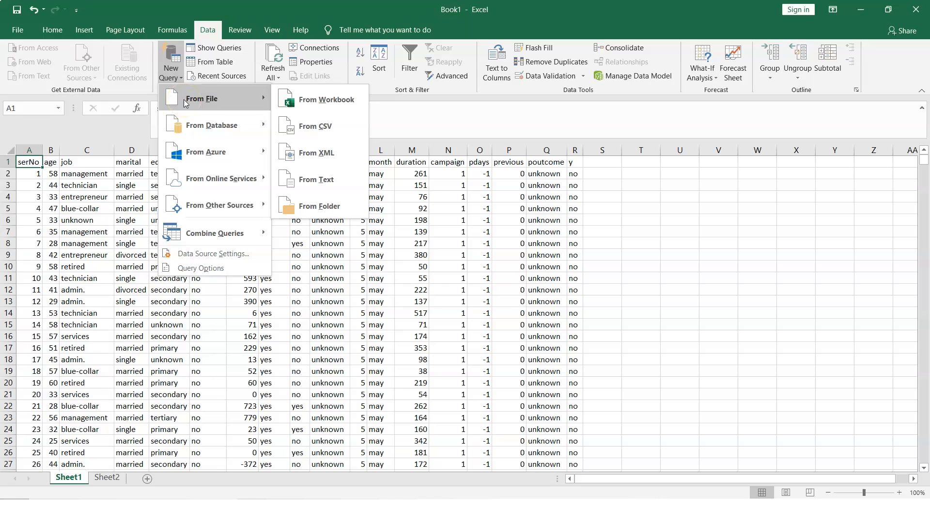
pyautogui.click(193, 129)
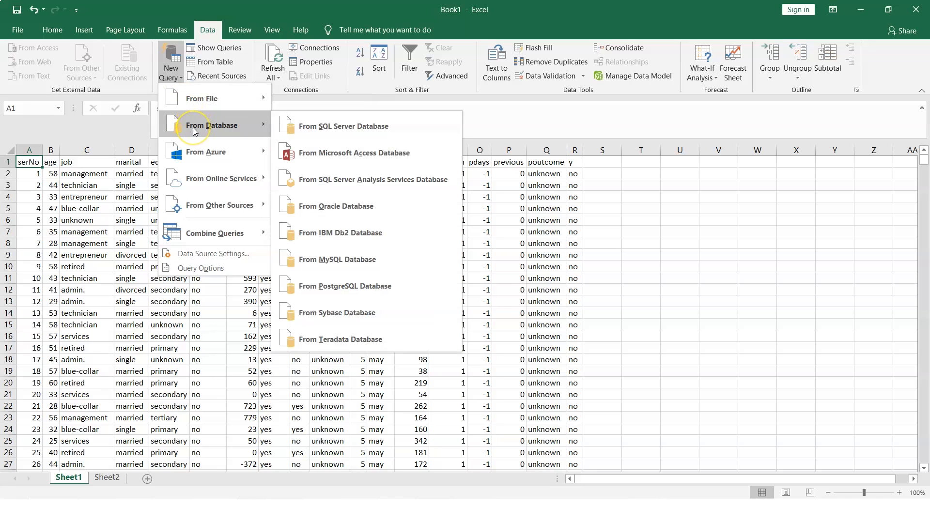
pyautogui.click(324, 259)
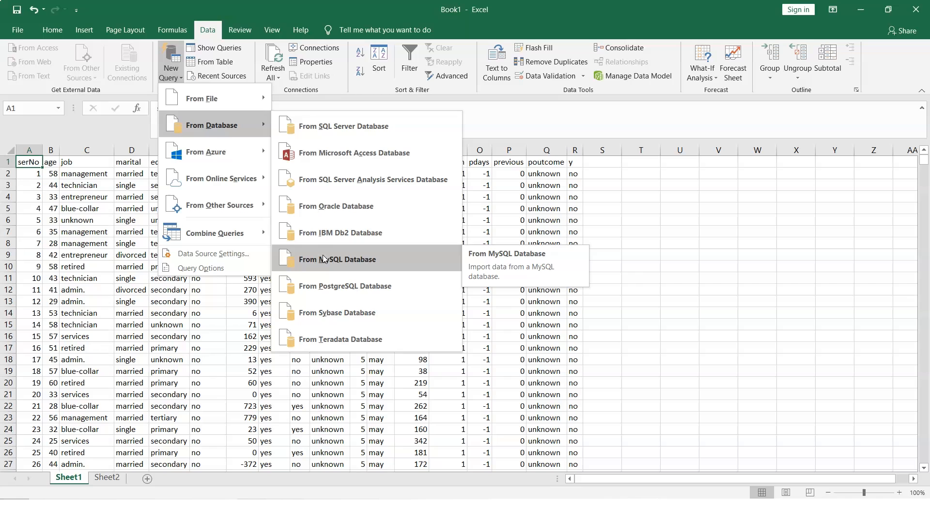
pyautogui.click(245, 155)
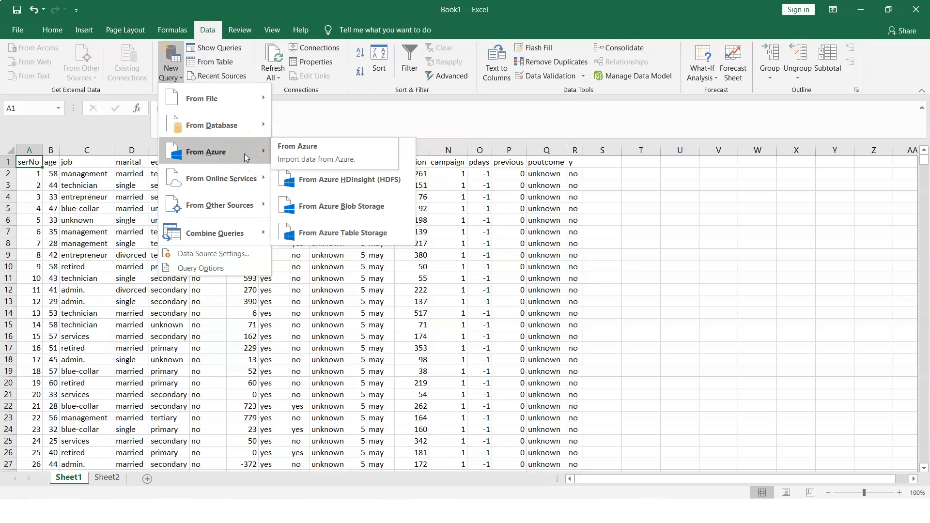
pyautogui.click(246, 180)
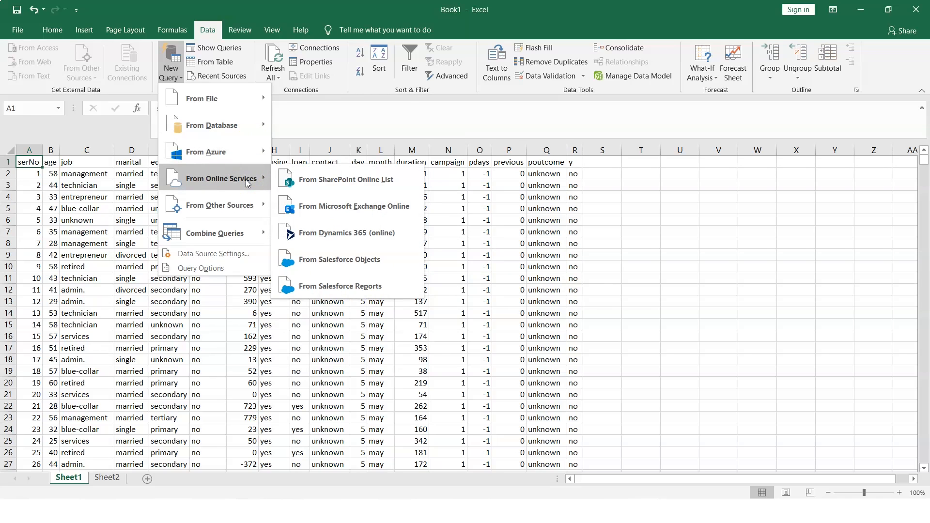
pyautogui.click(247, 206)
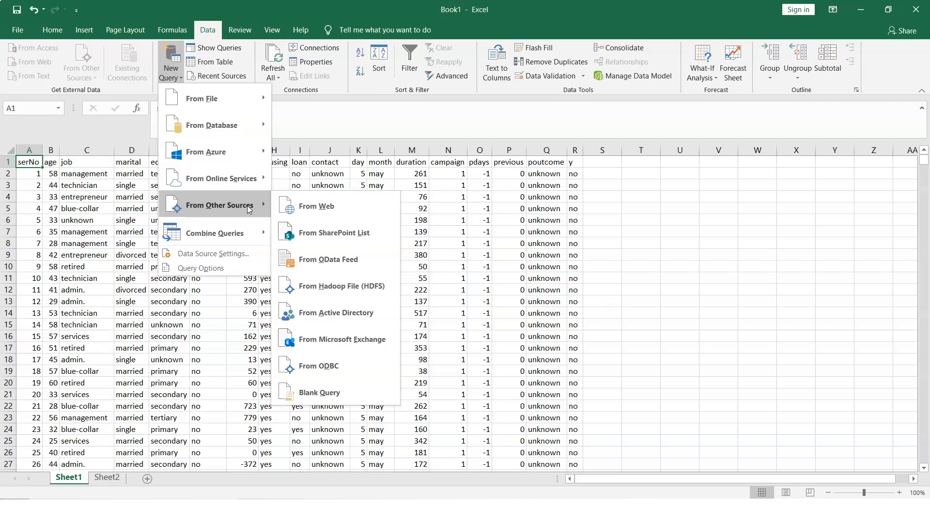
pyautogui.click(248, 237)
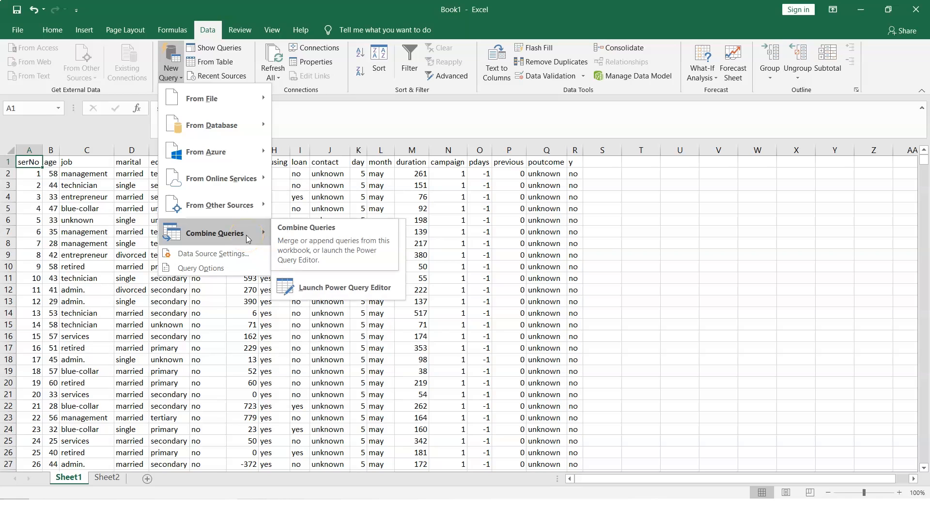
pyautogui.click(265, 235)
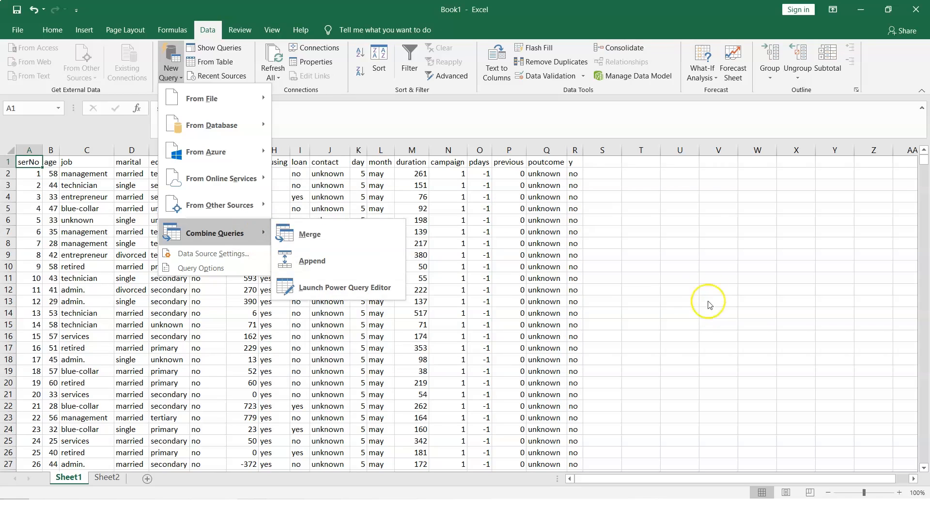
pyautogui.click(712, 286)
pyautogui.click(660, 209)
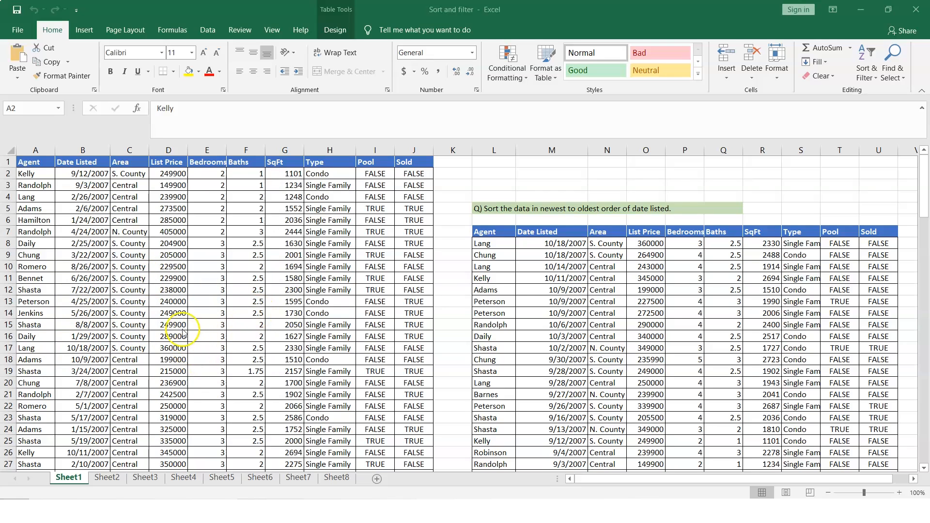
# Start a custom sort of the property listings table on Sheet1 with Date Listed as the sort column
pyautogui.click(42, 171)
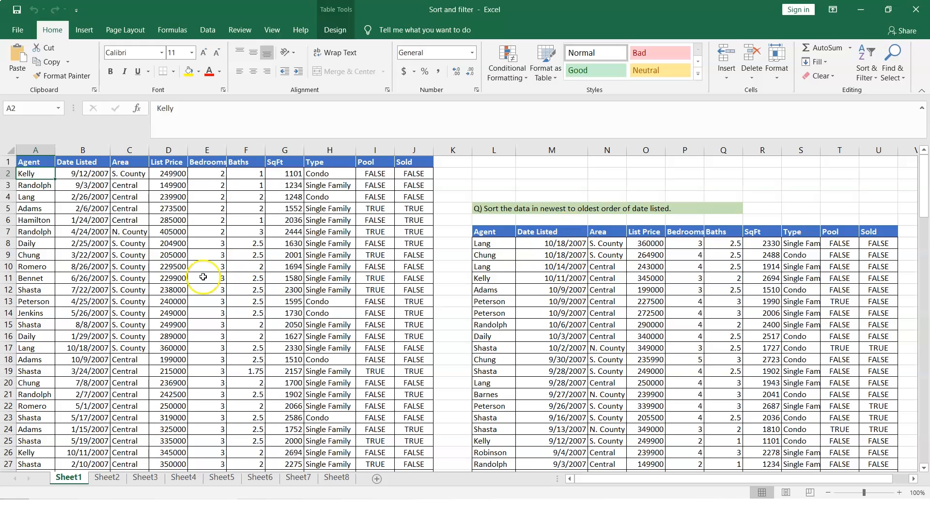
pyautogui.click(94, 162)
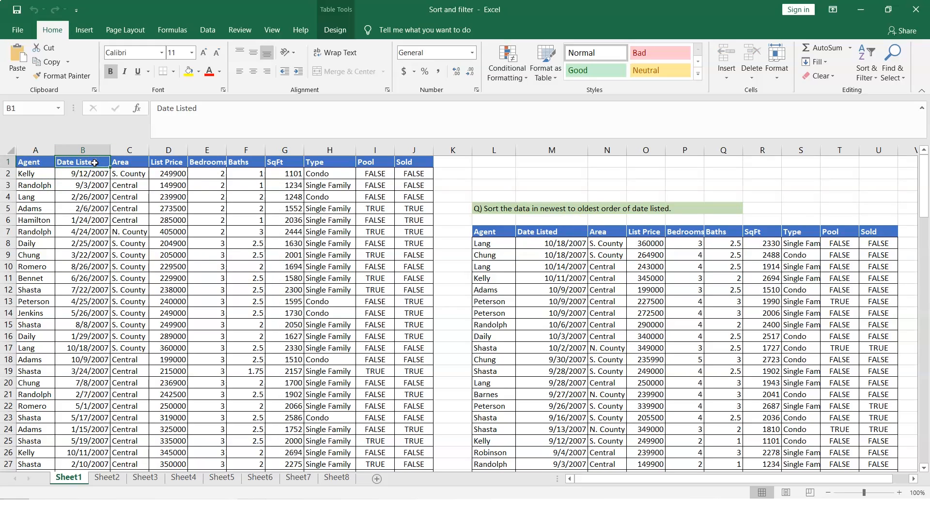
pyautogui.rightClick(94, 163)
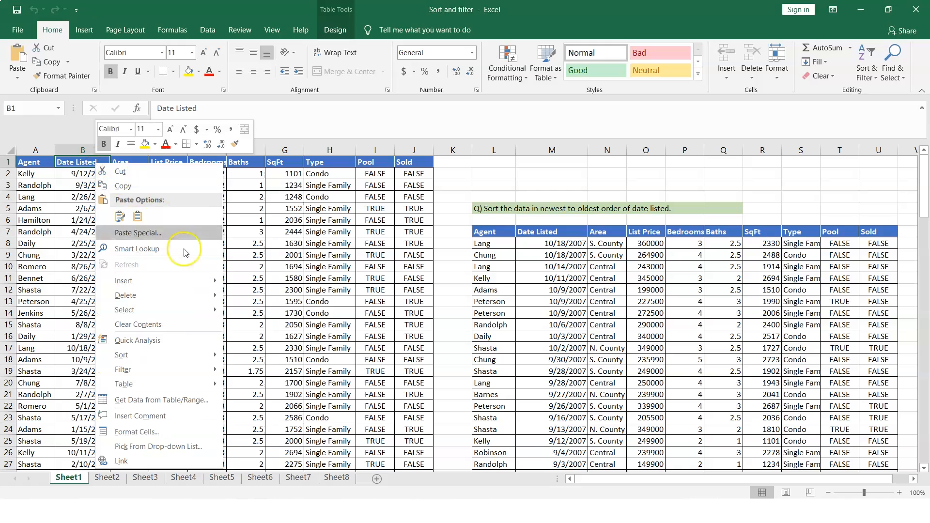
pyautogui.moveTo(205, 356)
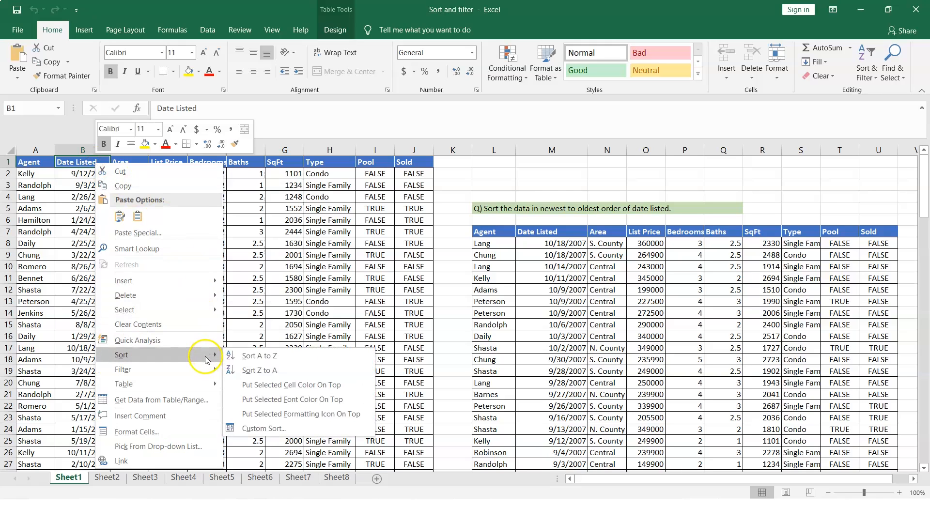
pyautogui.click(264, 428)
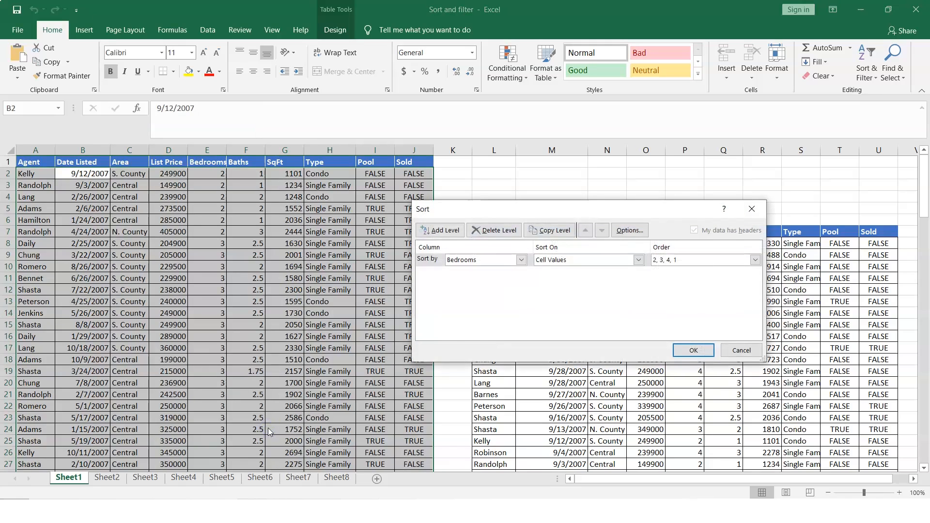
pyautogui.click(522, 261)
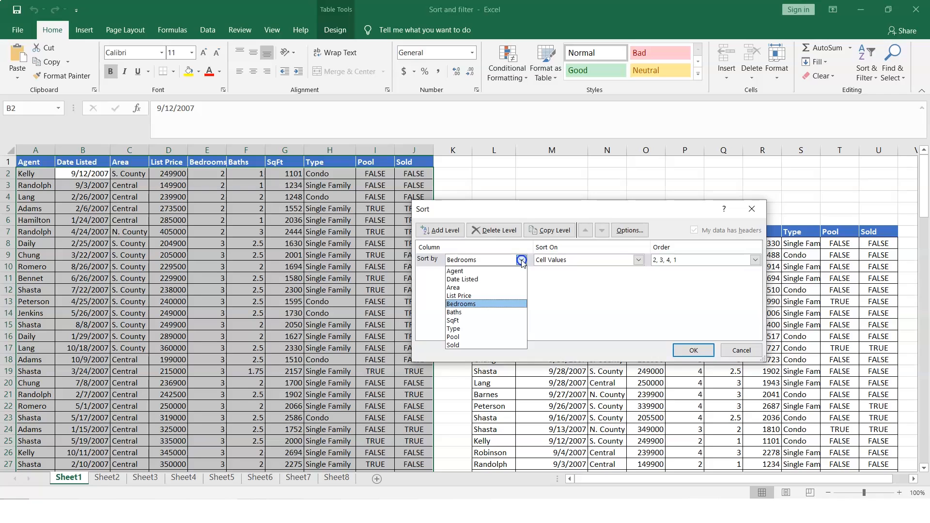
pyautogui.click(470, 283)
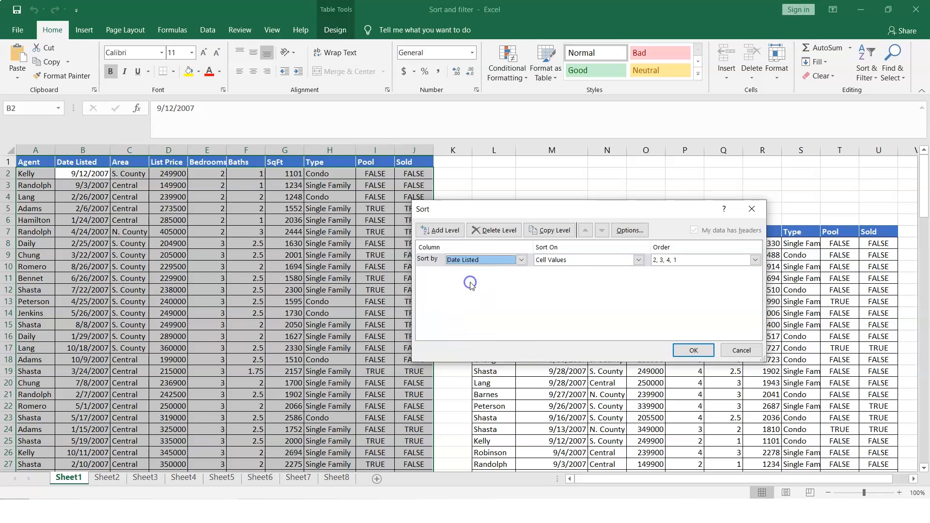
# Set the sort to use Cell Values in Newest to Oldest order and apply it to the table
pyautogui.click(637, 260)
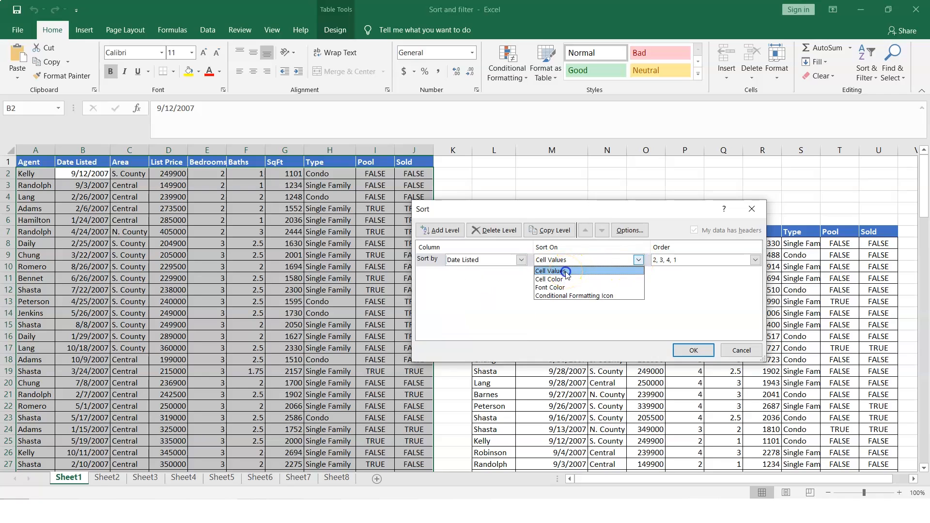
pyautogui.click(550, 271)
pyautogui.click(754, 260)
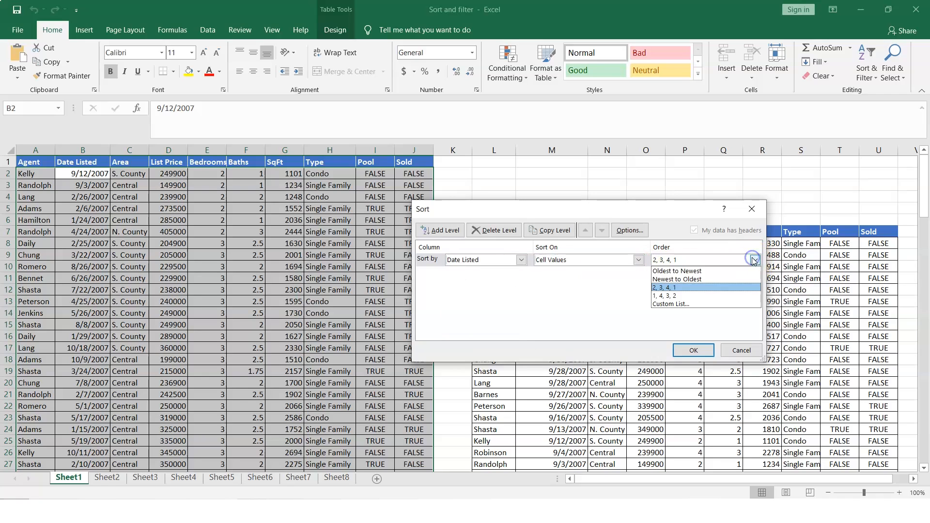
pyautogui.click(683, 281)
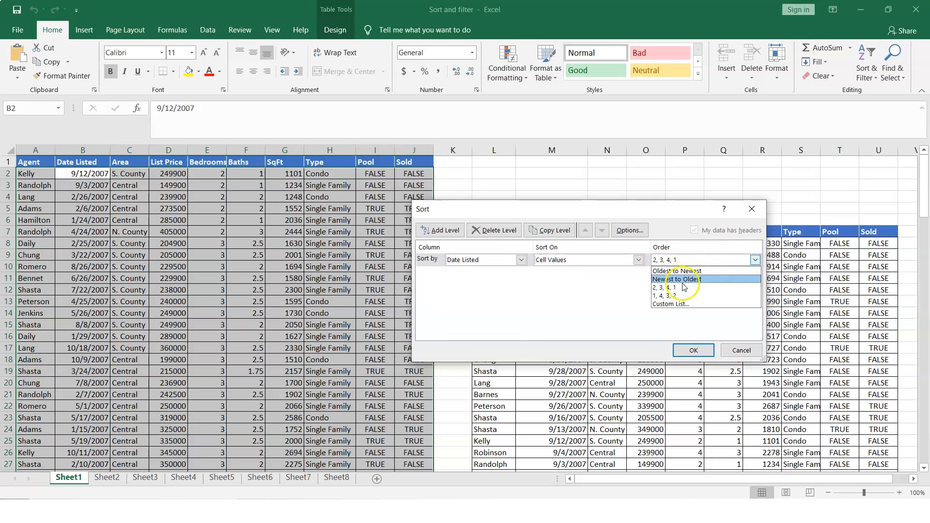
pyautogui.click(683, 281)
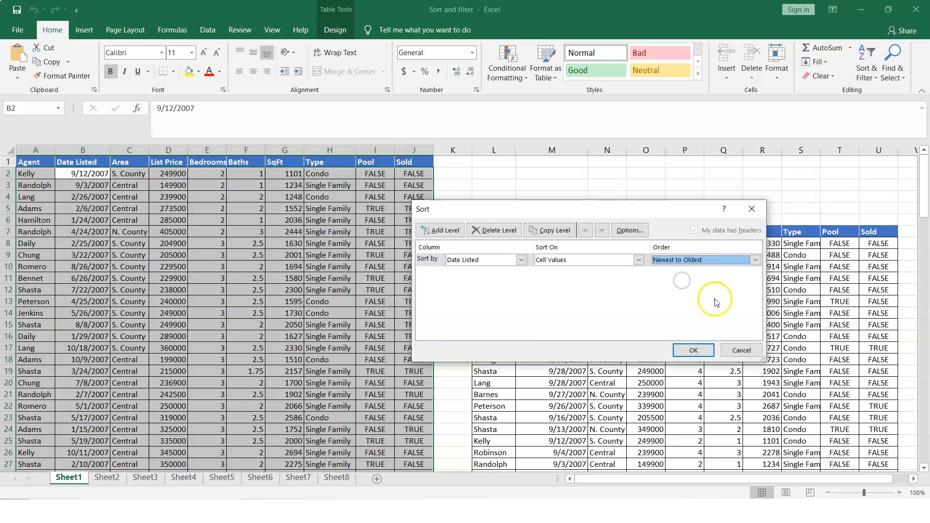
pyautogui.click(706, 352)
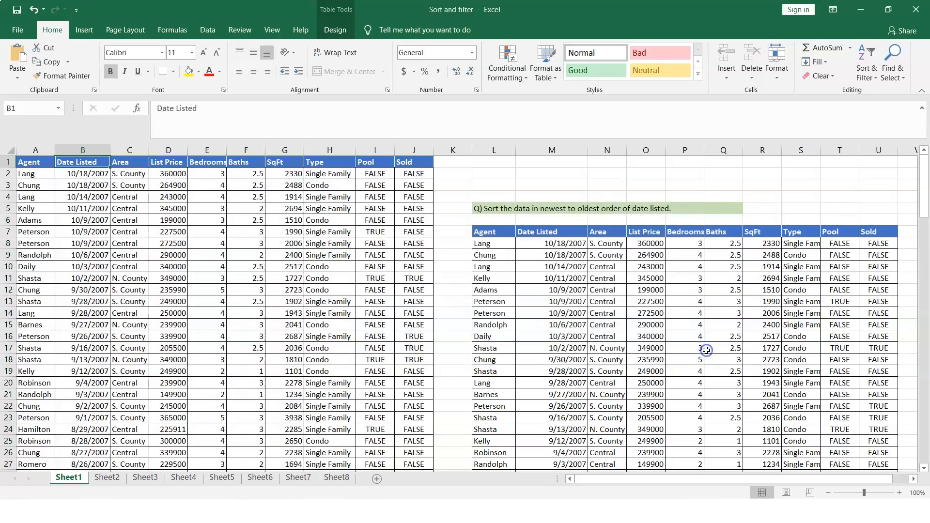
# Select the whole listings table and look through its sorted rows
pyautogui.click(91, 166)
pyautogui.hotkey('ctrl', 'a')
pyautogui.scroll(15, 284, 295)
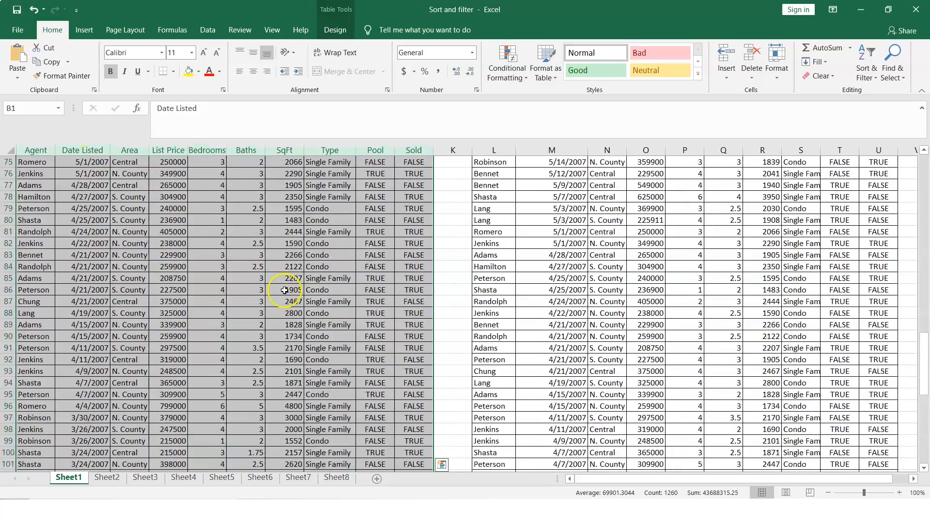
# Switch to the Notepad task list and highlight the Sheet2 instruction on ascending Area and descending Agent name order
pyautogui.scroll(17, 284, 296)
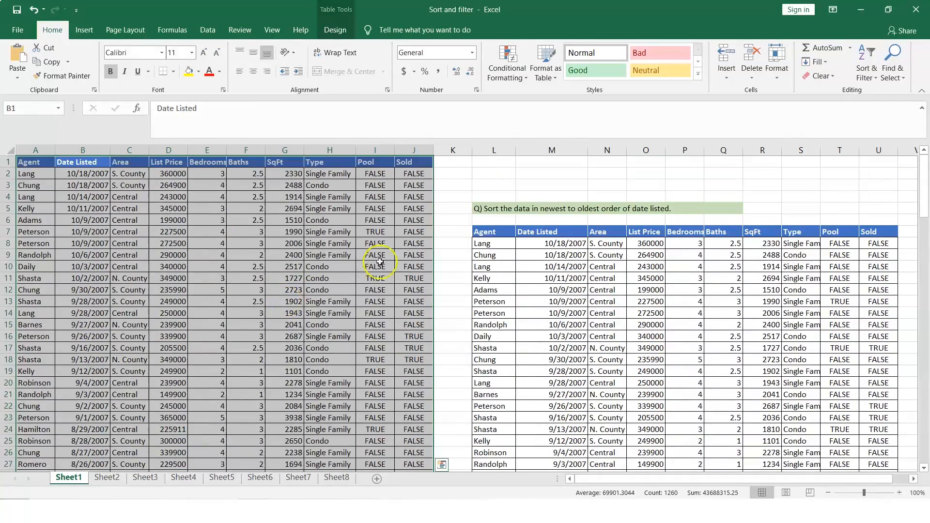
pyautogui.click(581, 288)
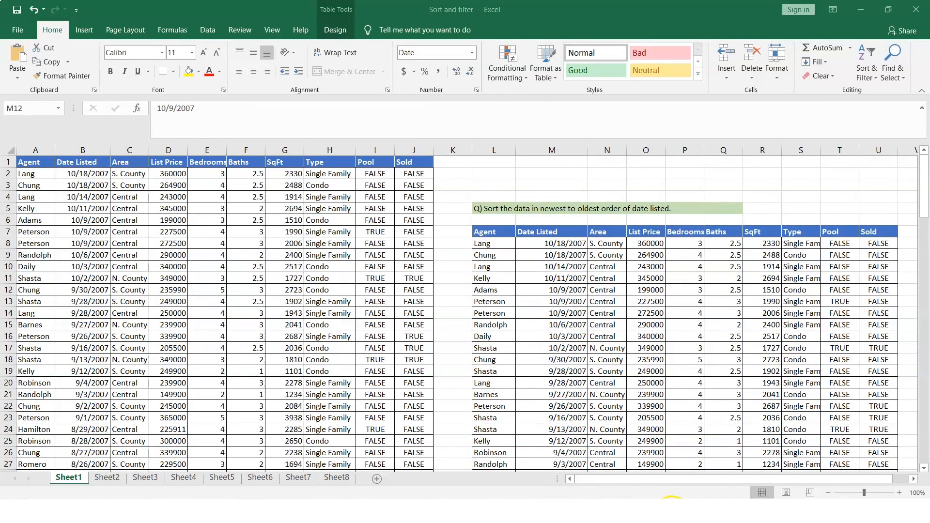
pyautogui.click(672, 506)
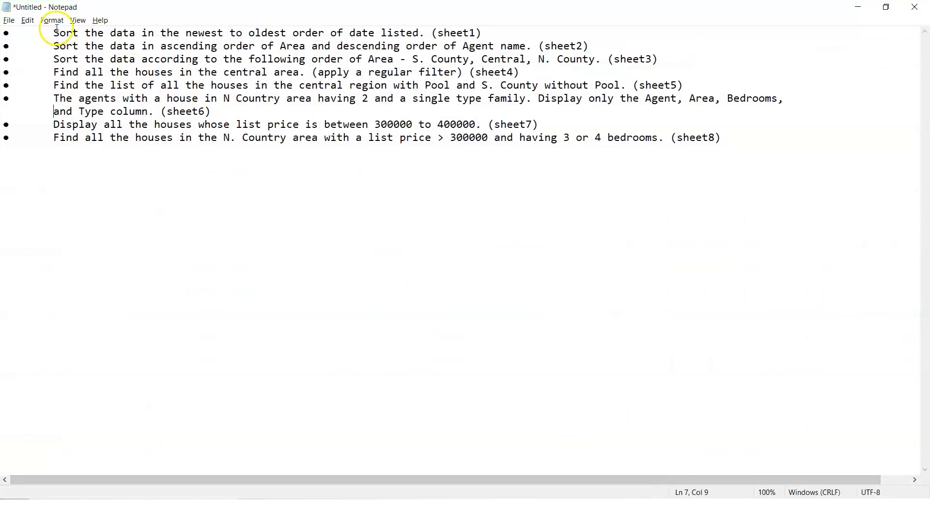
pyautogui.moveTo(162, 46); pyautogui.dragTo(539, 46)
pyautogui.click(858, 6)
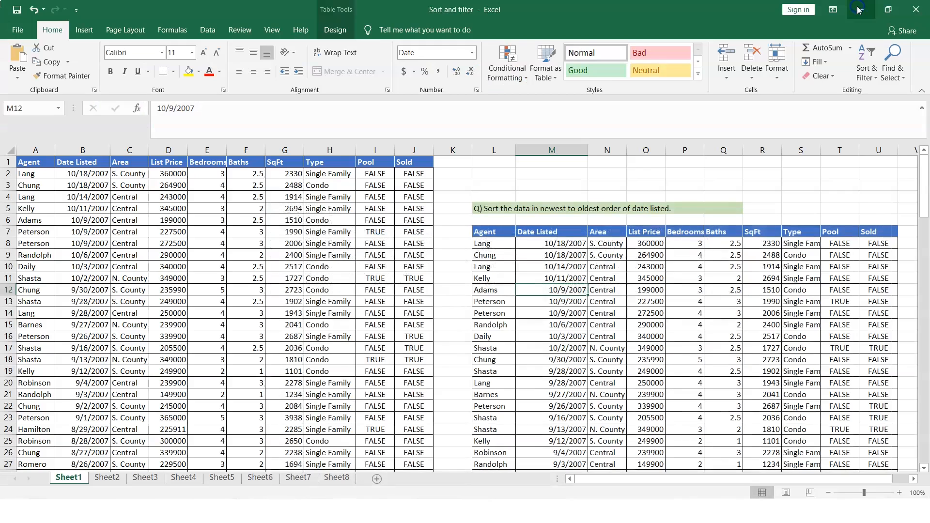
# Sort the property listings table on Sheet2 by Agent from Z to A
pyautogui.click(107, 477)
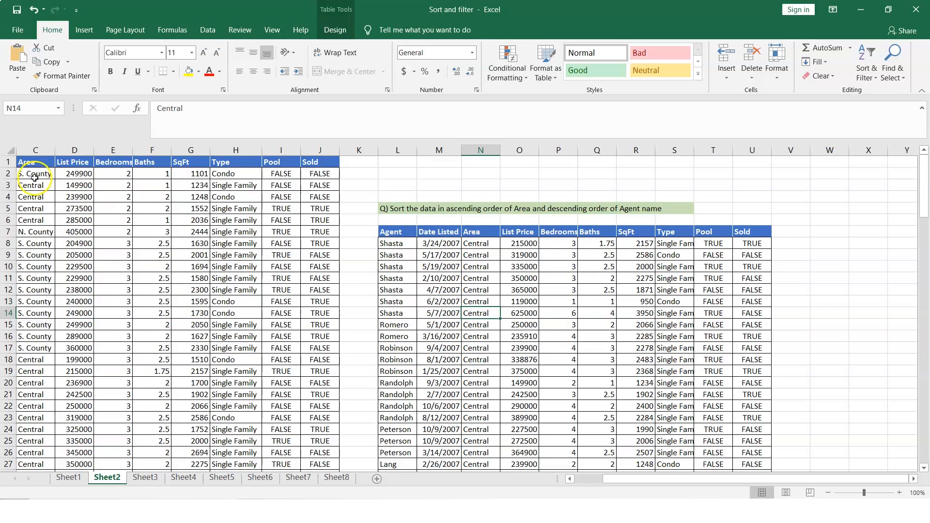
pyautogui.click(581, 480)
pyautogui.click(581, 479)
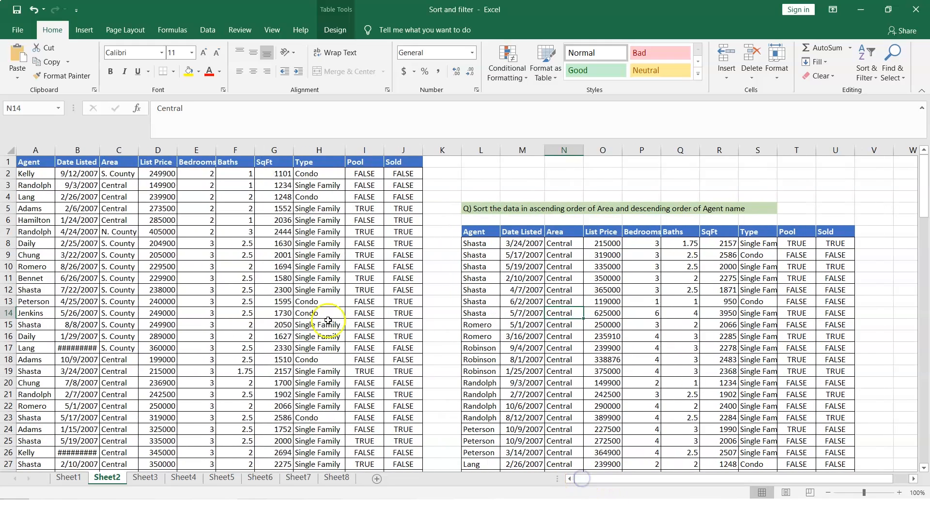
pyautogui.click(31, 163)
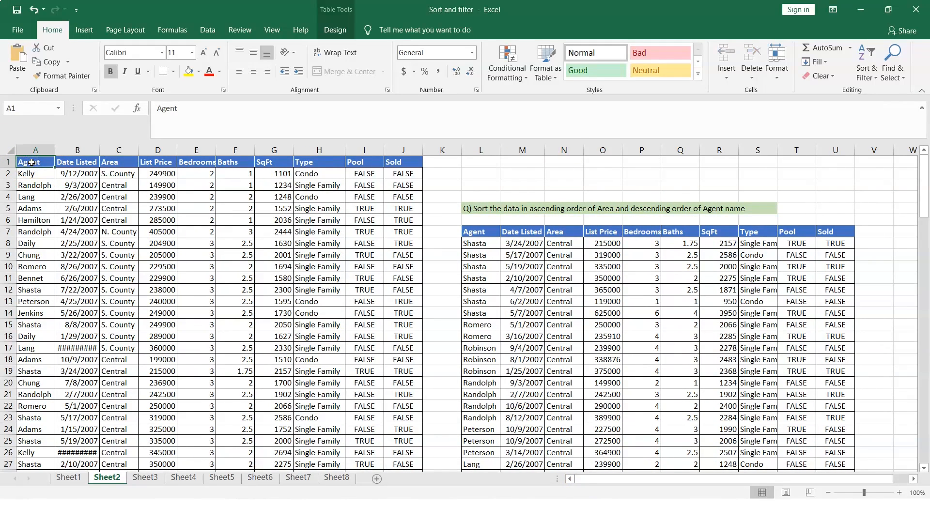
pyautogui.rightClick(32, 162)
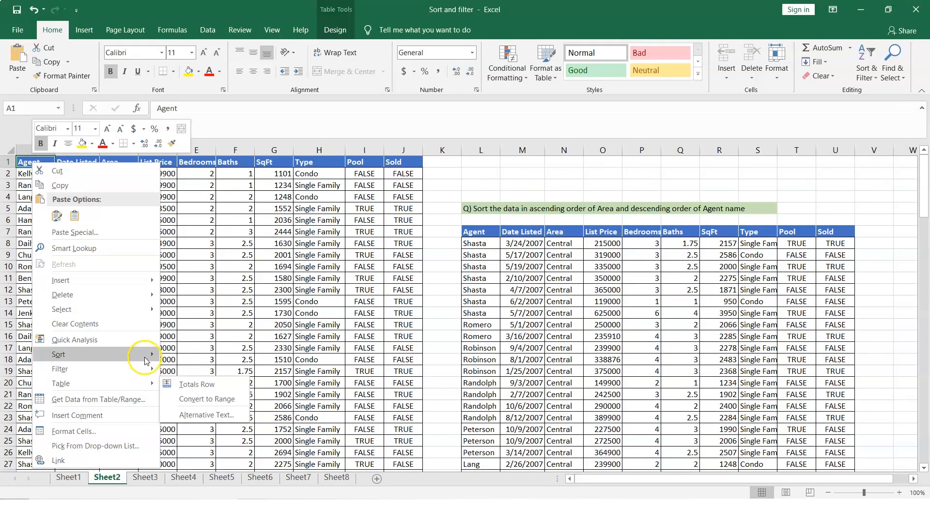
pyautogui.moveTo(141, 355)
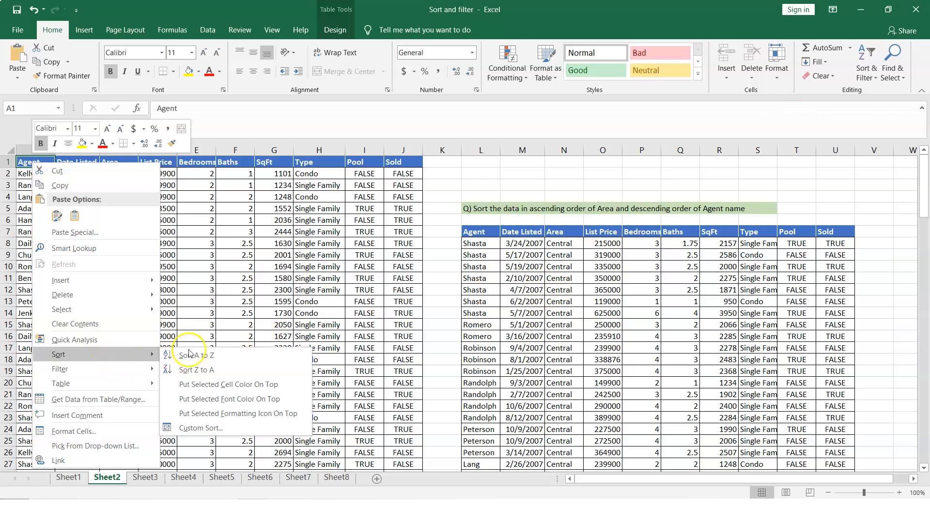
pyautogui.click(217, 370)
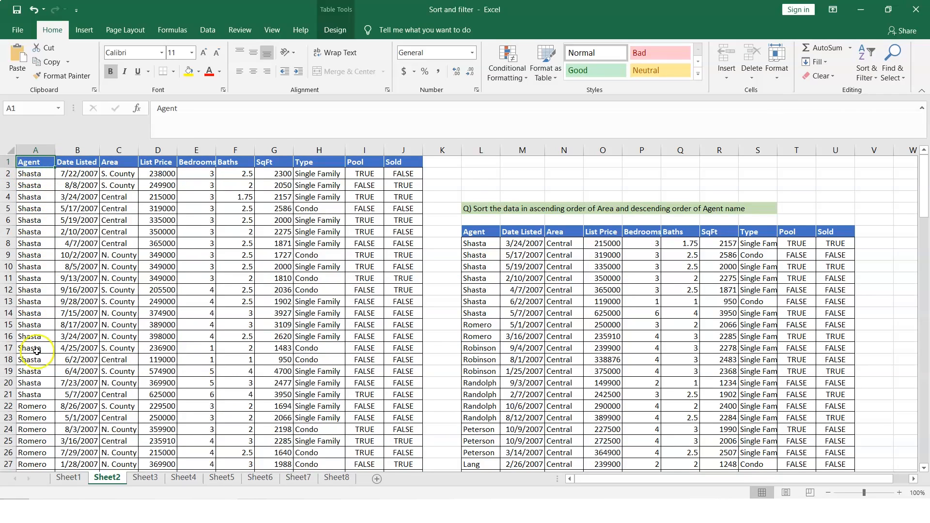
# Sort the Sheet2 listings table by Area from A to Z
pyautogui.click(120, 165)
pyautogui.rightClick(120, 165)
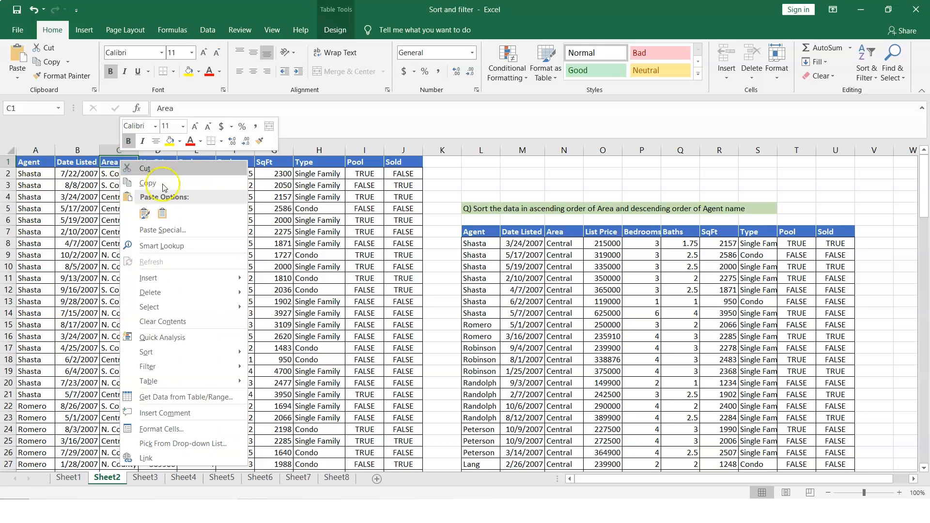
pyautogui.moveTo(222, 353)
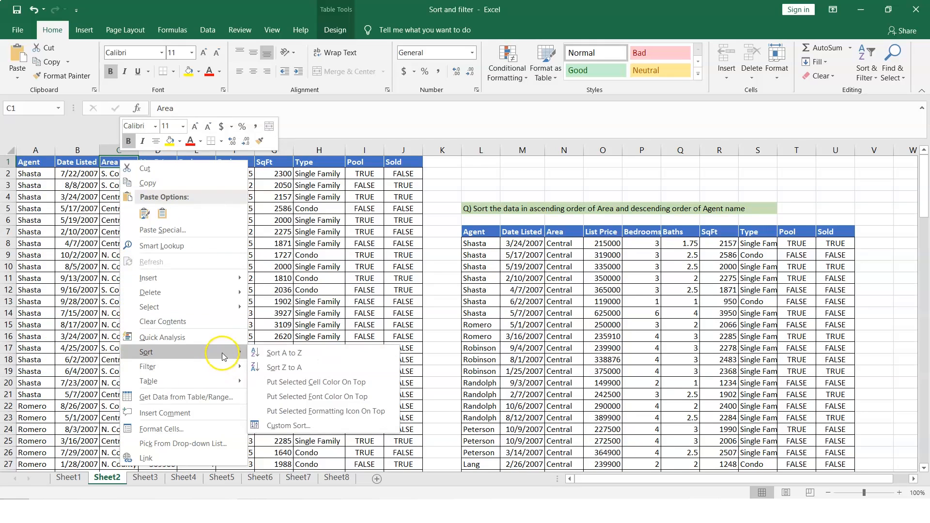
pyautogui.click(277, 352)
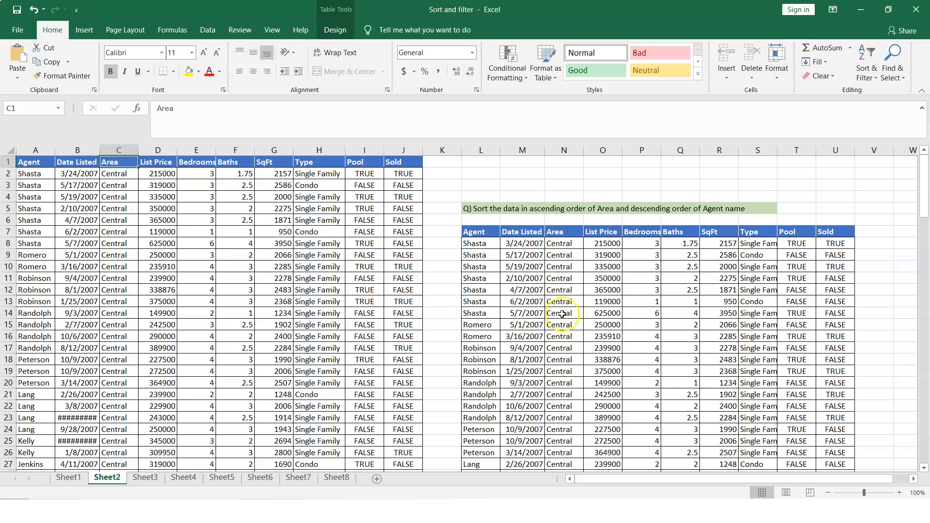
# Undo the Area and Agent sorts on the Sheet2 table and select the Agent header cell
pyautogui.click(31, 162)
pyautogui.hotkey('ctrl', 'z')
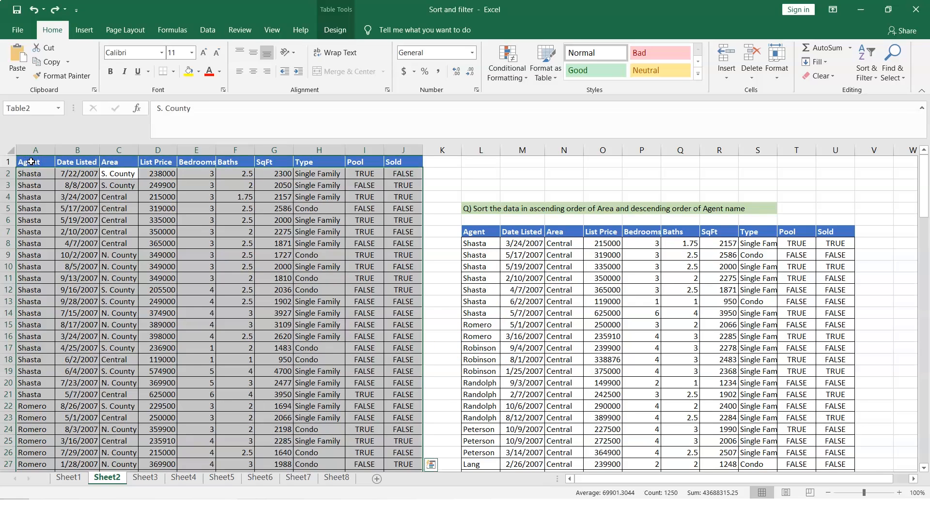
pyautogui.hotkey('ctrl', 'y')
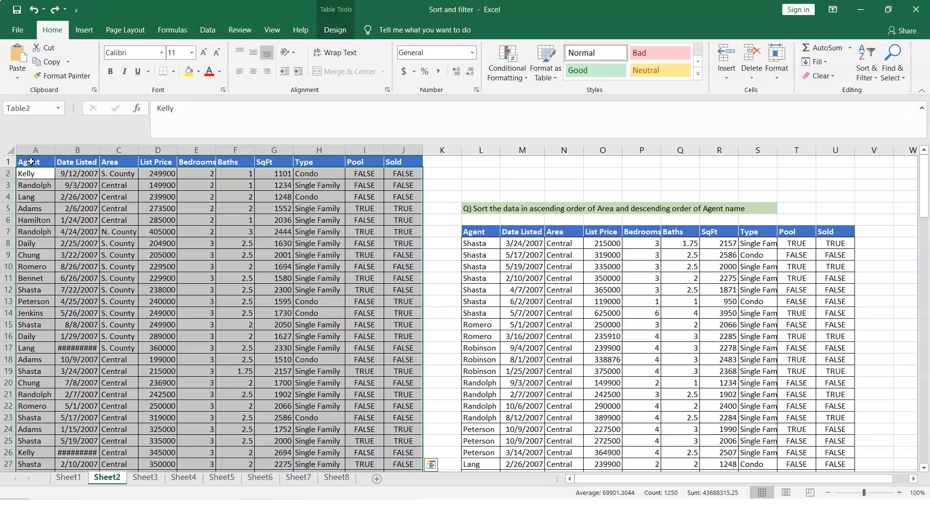
pyautogui.click(31, 162)
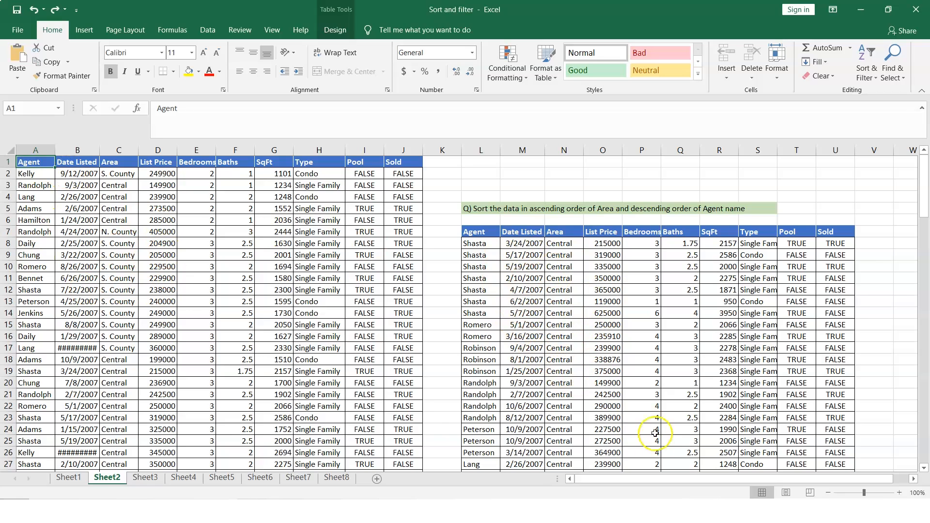
# Switch to the Notepad task list and highlight the Sheet3 instruction on the S. County, Central, N. County order
pyautogui.hotkey('alt', 'Tab')
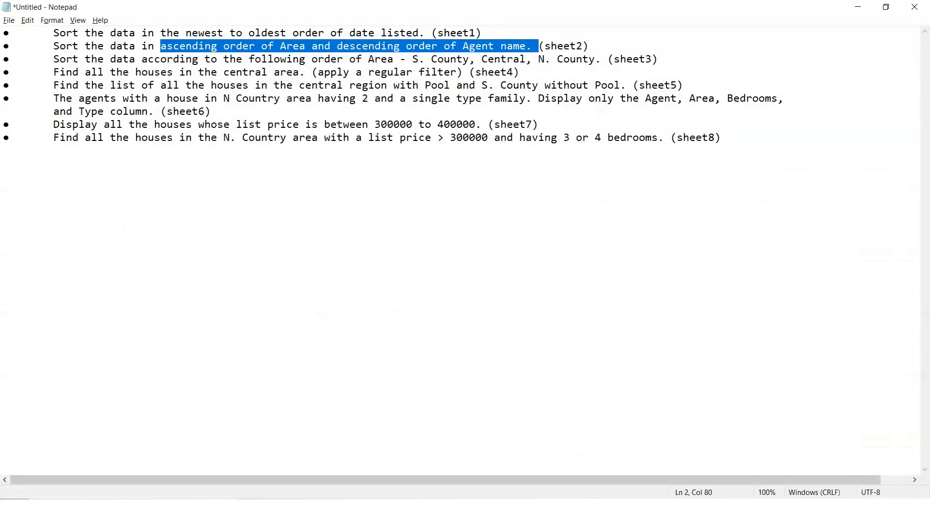
pyautogui.moveTo(110, 59); pyautogui.dragTo(604, 61)
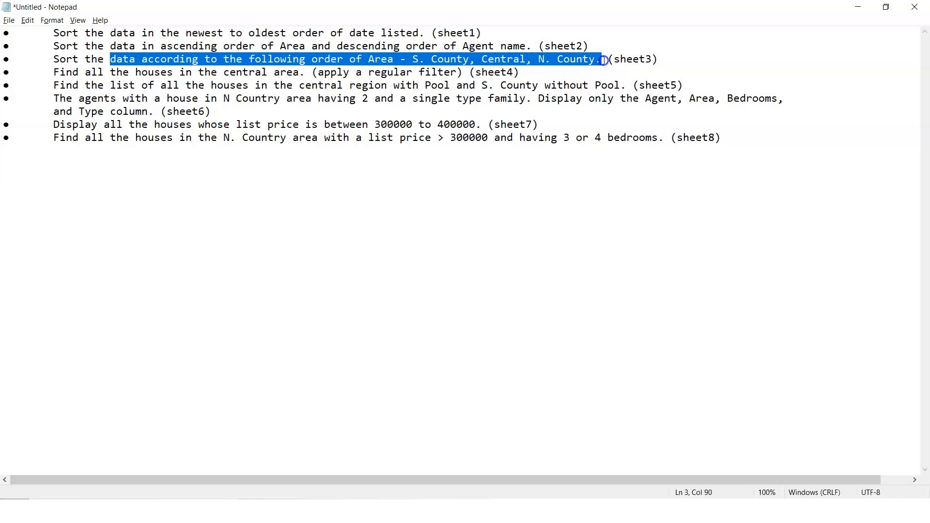
pyautogui.click(862, 12)
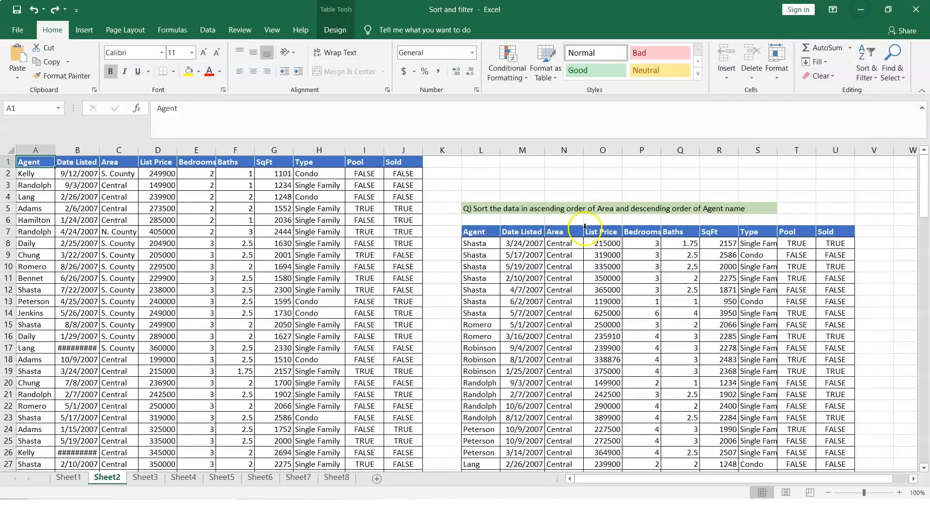
# Start a custom sort of the listings table on Sheet3 with Area as the sort column
pyautogui.click(154, 478)
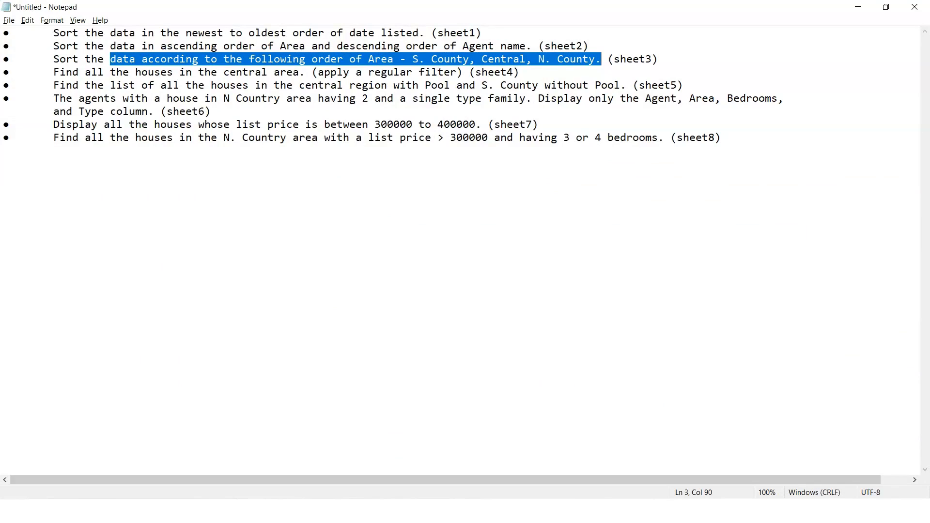
pyautogui.hotkey('alt', 'Tab')
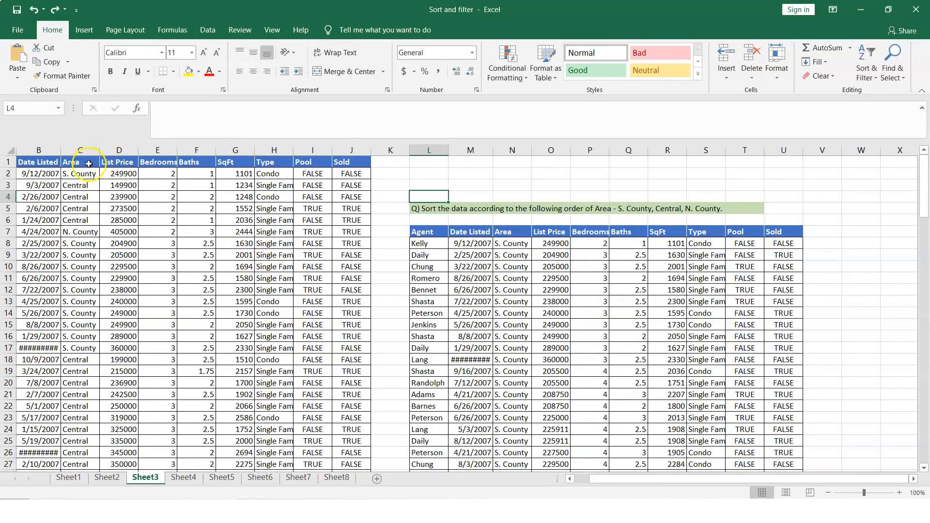
pyautogui.click(82, 161)
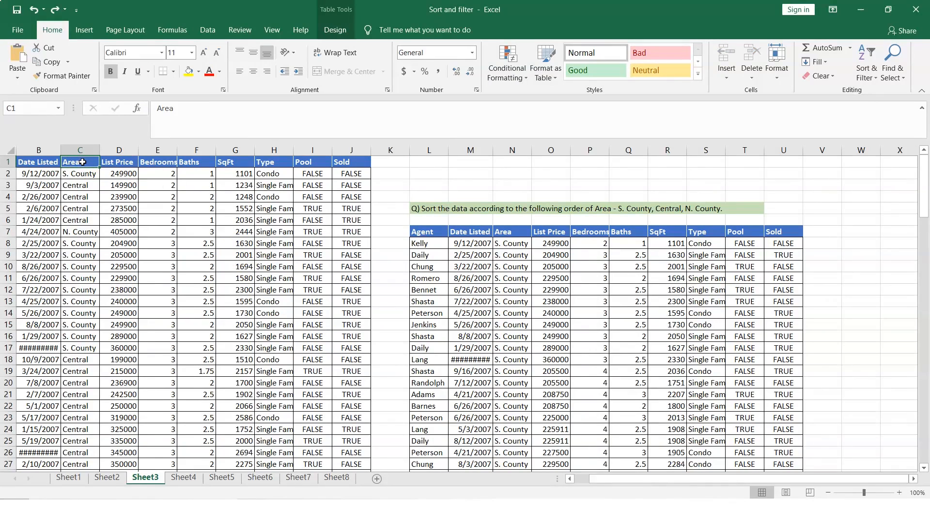
pyautogui.rightClick(82, 162)
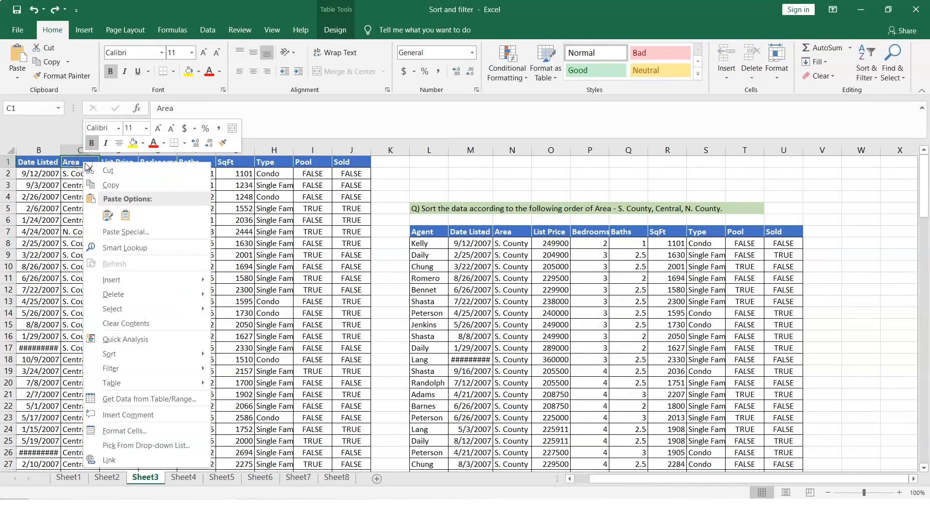
pyautogui.moveTo(187, 362)
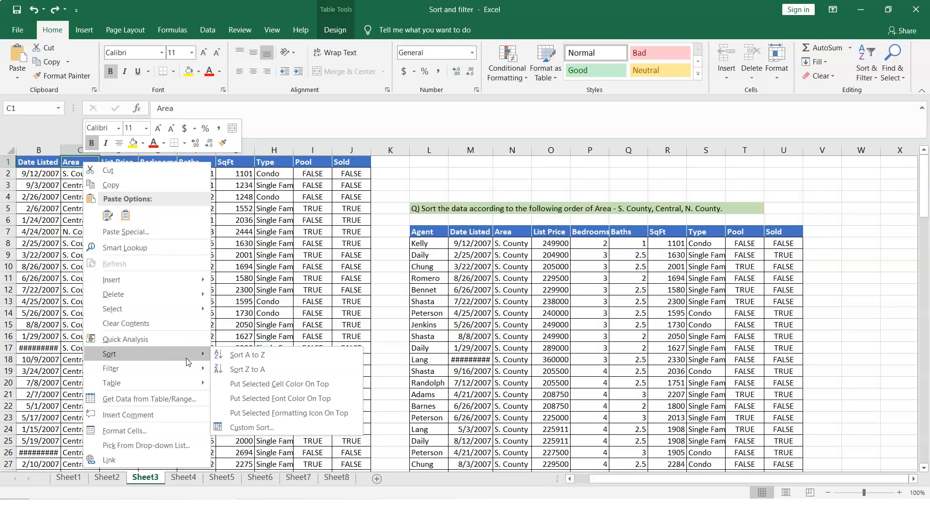
pyautogui.click(253, 431)
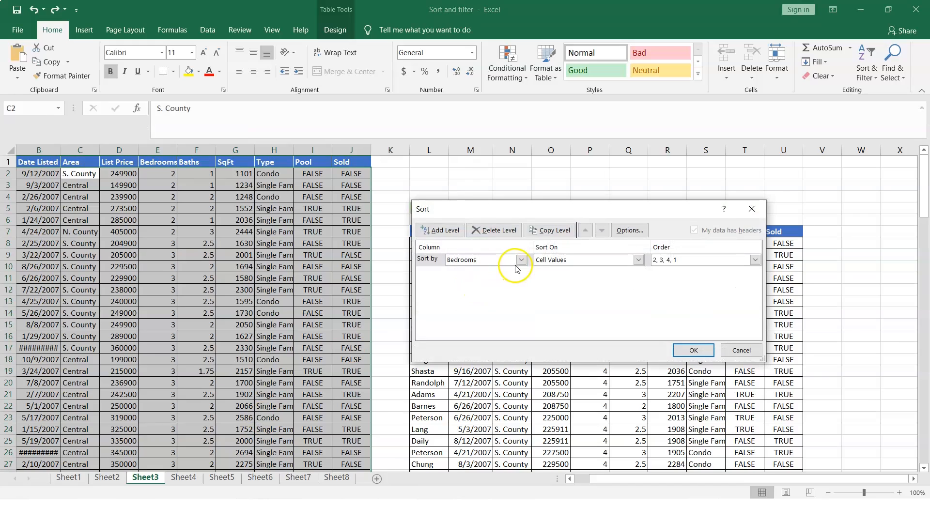
pyautogui.click(521, 261)
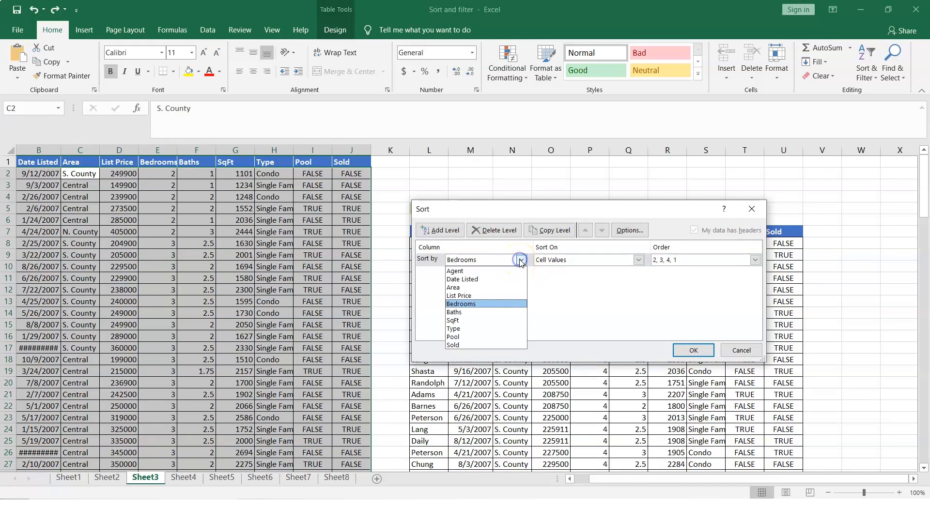
pyautogui.click(467, 288)
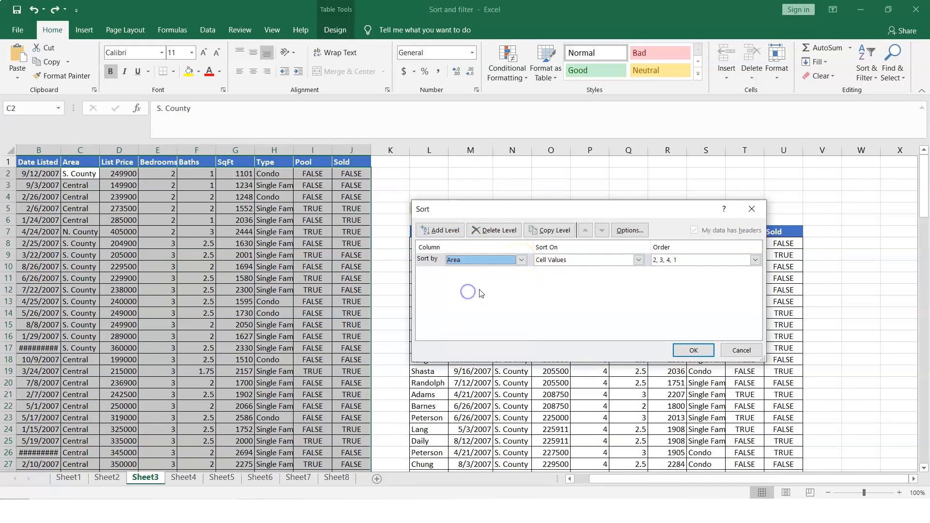
# Try Conditional Formatting Icon as the basis for the Area sort, and return it to Cell Values
pyautogui.click(638, 260)
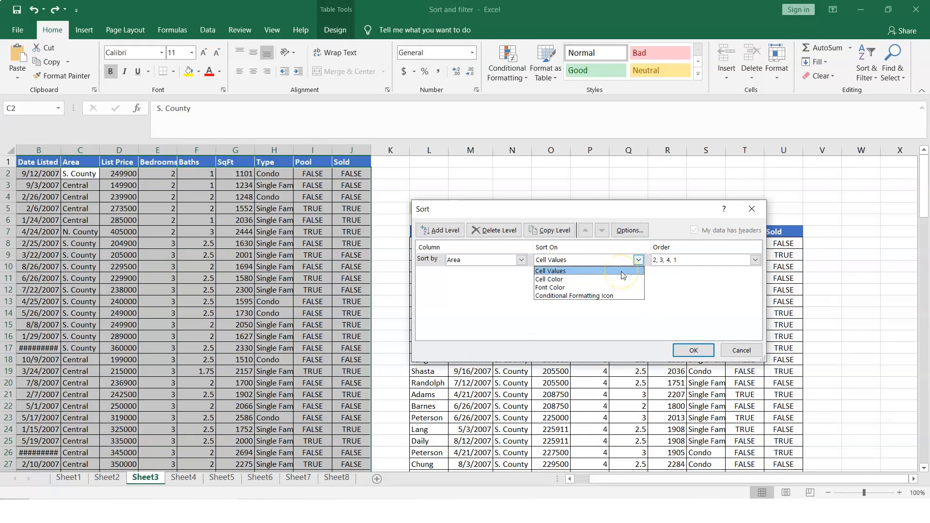
pyautogui.click(599, 296)
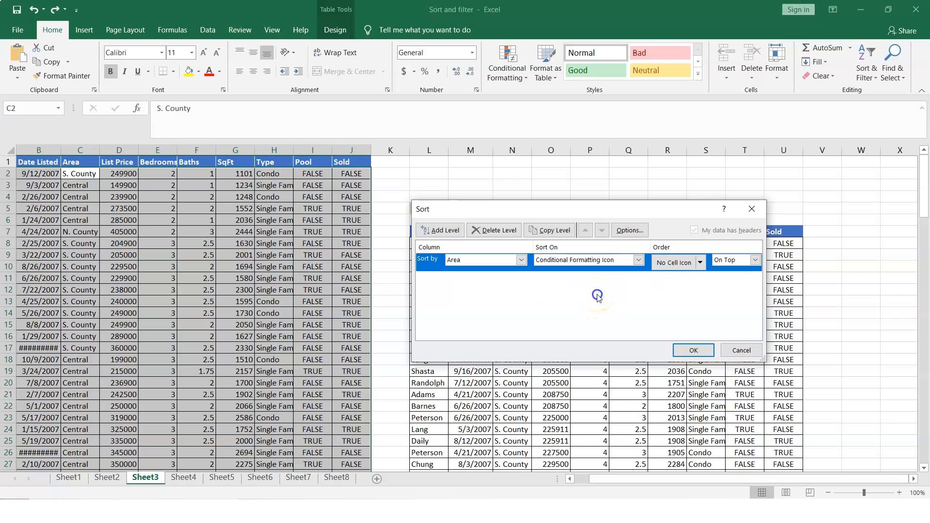
pyautogui.click(700, 265)
pyautogui.click(700, 264)
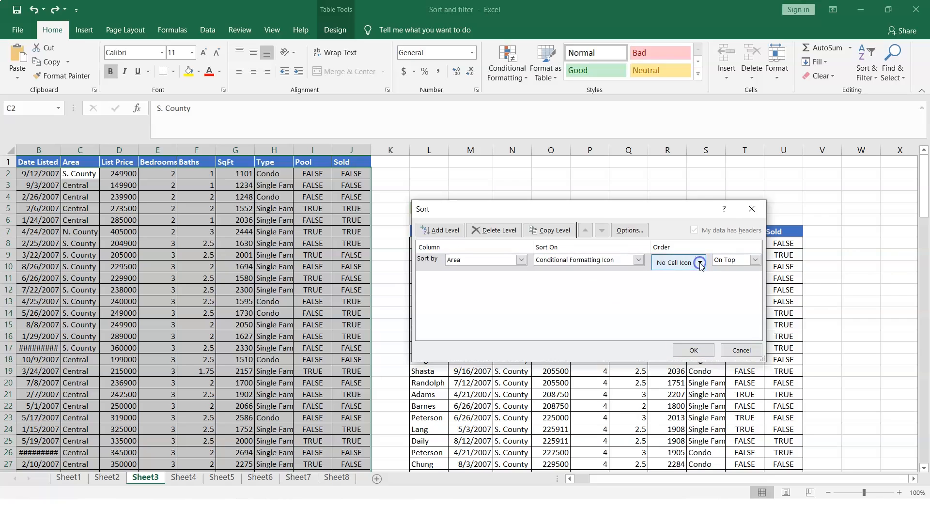
pyautogui.click(638, 265)
pyautogui.click(638, 262)
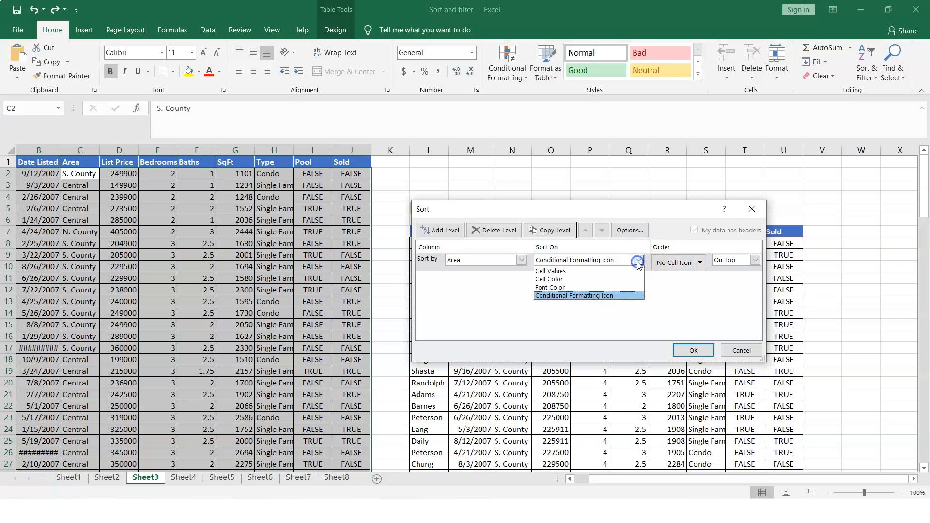
pyautogui.click(580, 271)
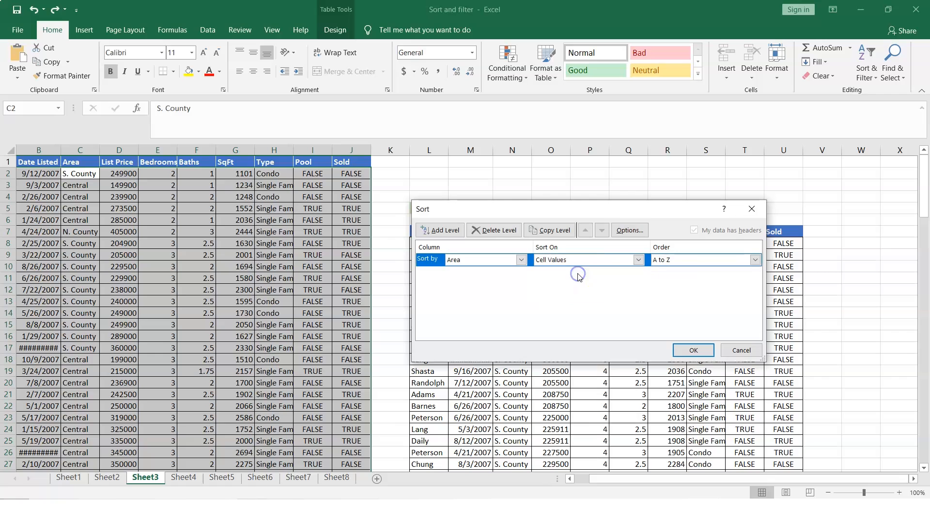
# Choose a custom list for the Area sort order and add a new list with entries S. County, Central, N. County
pyautogui.click(755, 260)
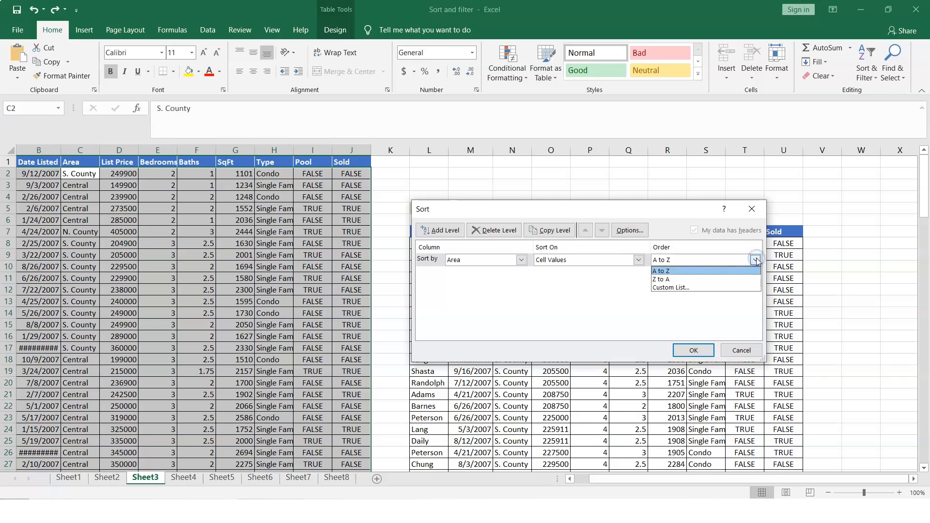
pyautogui.click(690, 288)
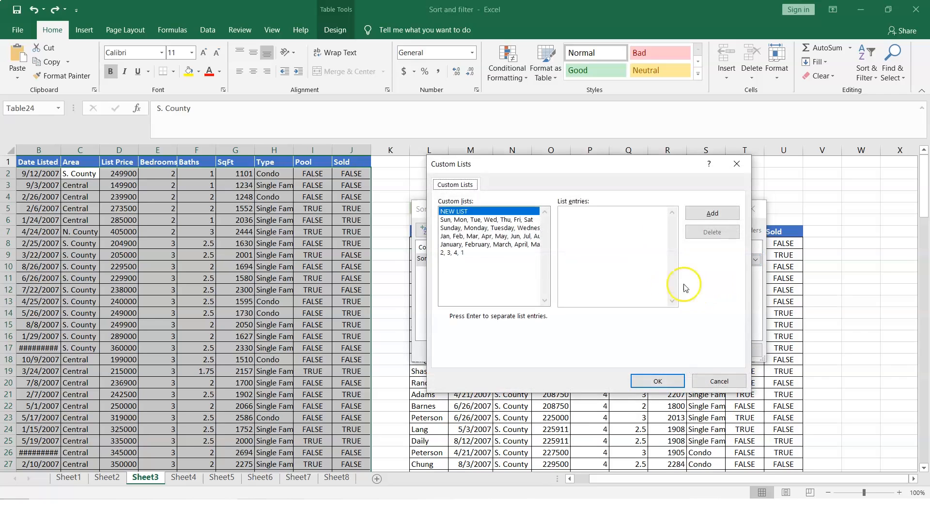
pyautogui.click(585, 219)
pyautogui.write('S. County, Central, N. County')
pyautogui.click(716, 216)
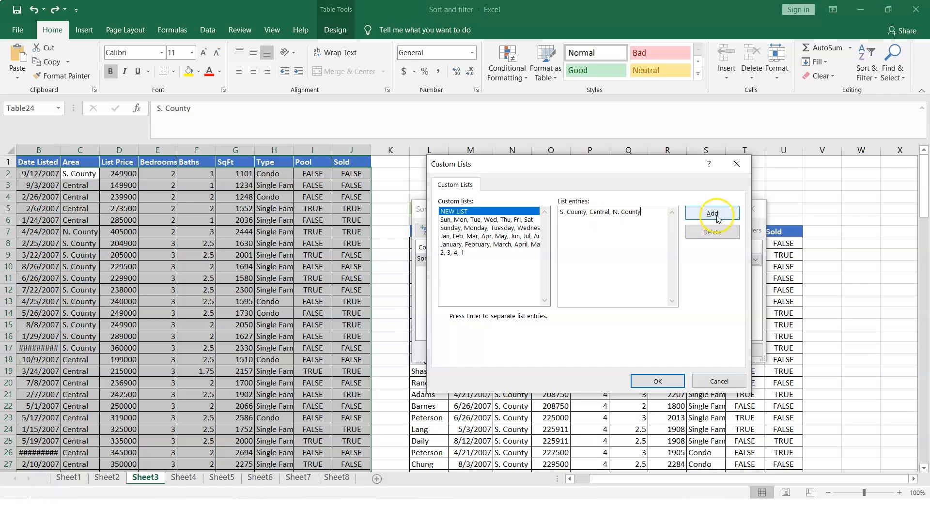
# Add the custom list S. County, Central, N. County and sort the Sheet3 listings table's Area column in that order
pyautogui.click(710, 215)
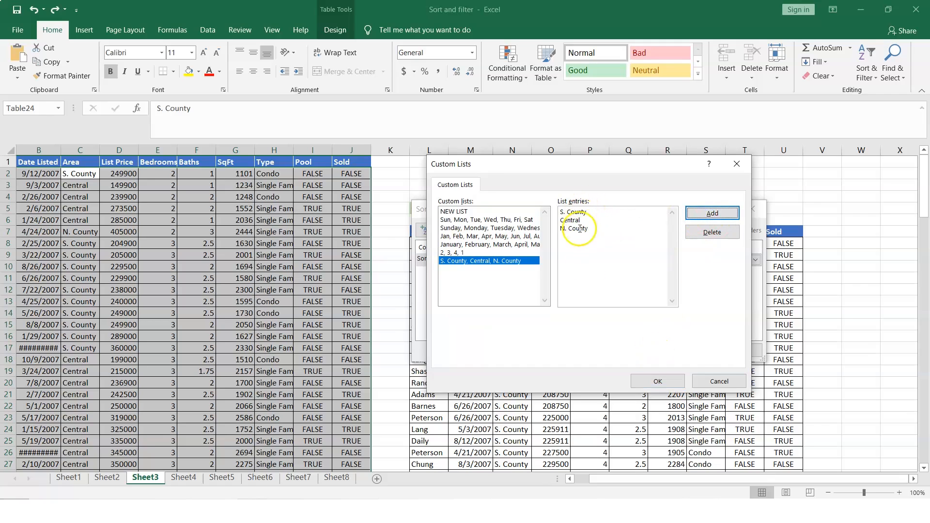
pyautogui.click(656, 381)
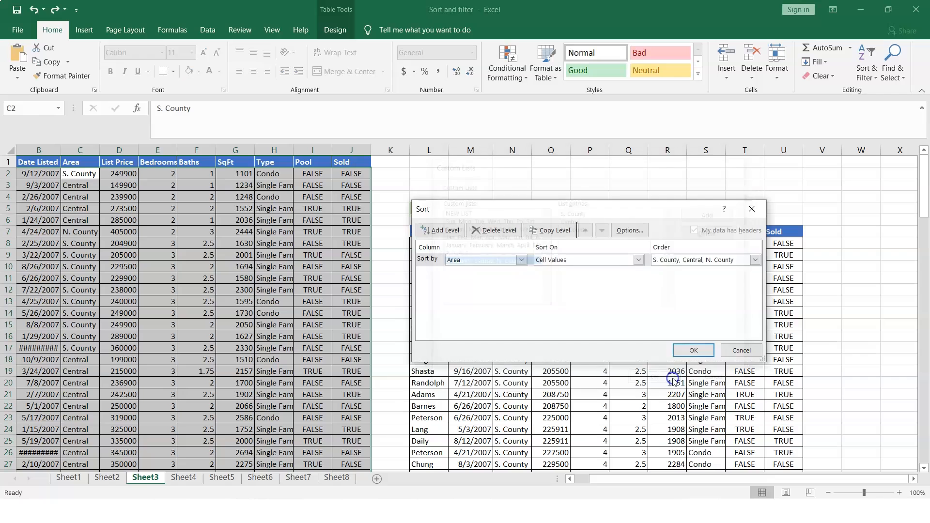
pyautogui.click(706, 349)
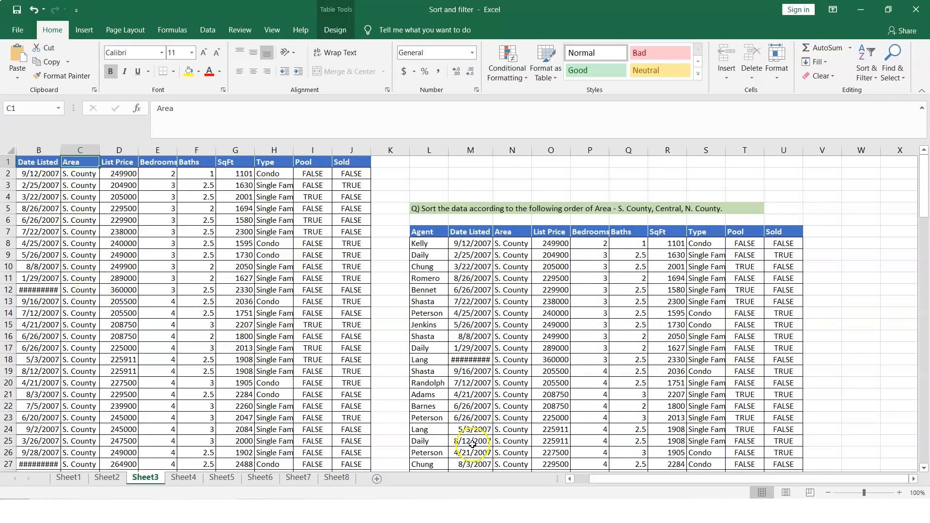
pyautogui.click(579, 479)
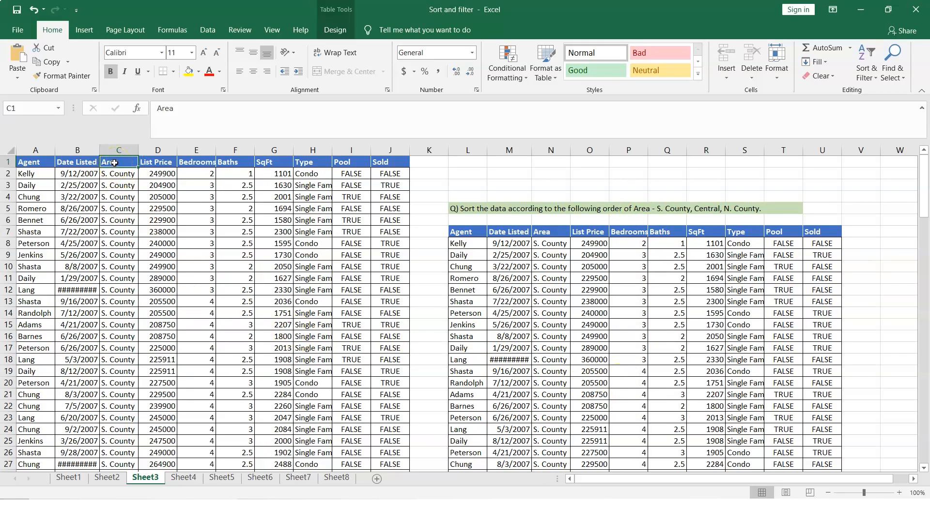
# Undo the Area sort on Sheet3 and widen the table's Date Listed and Area columns
pyautogui.click(36, 164)
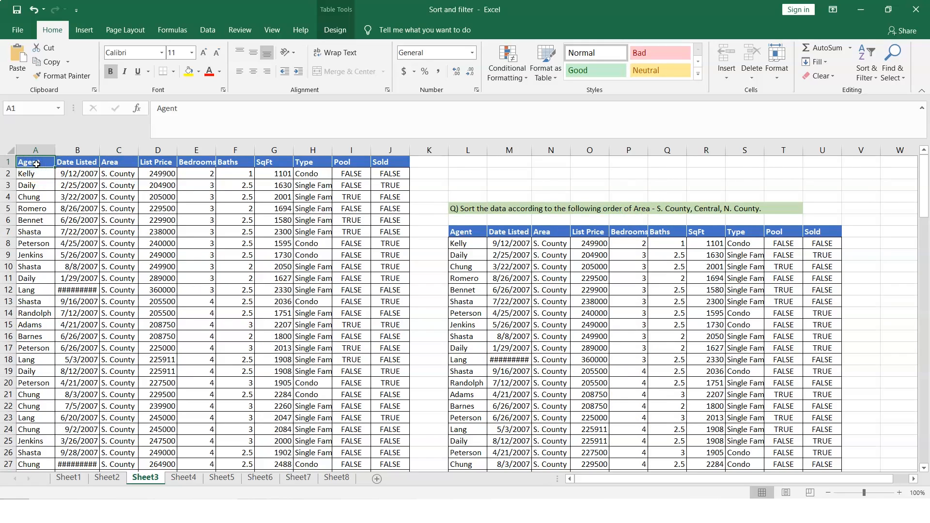
pyautogui.hotkey('ctrl', 'z')
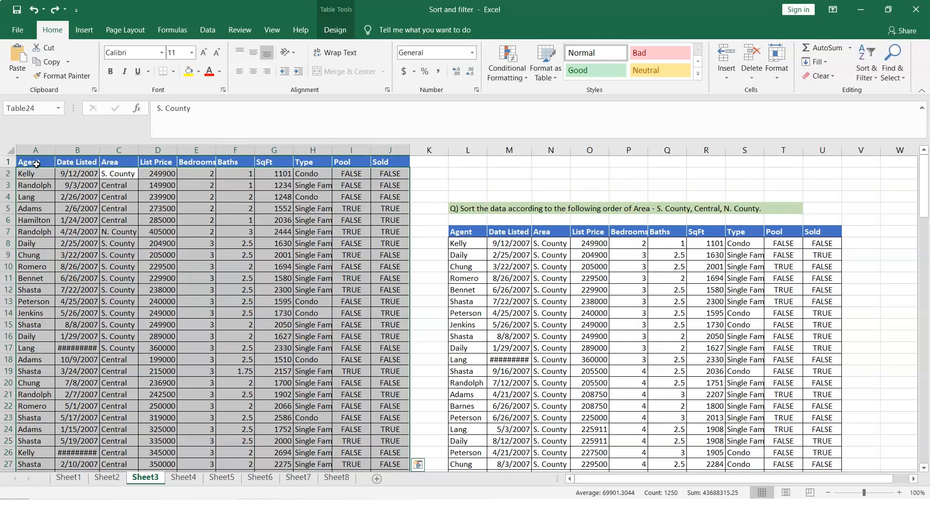
pyautogui.moveTo(99, 151); pyautogui.dragTo(117, 150)
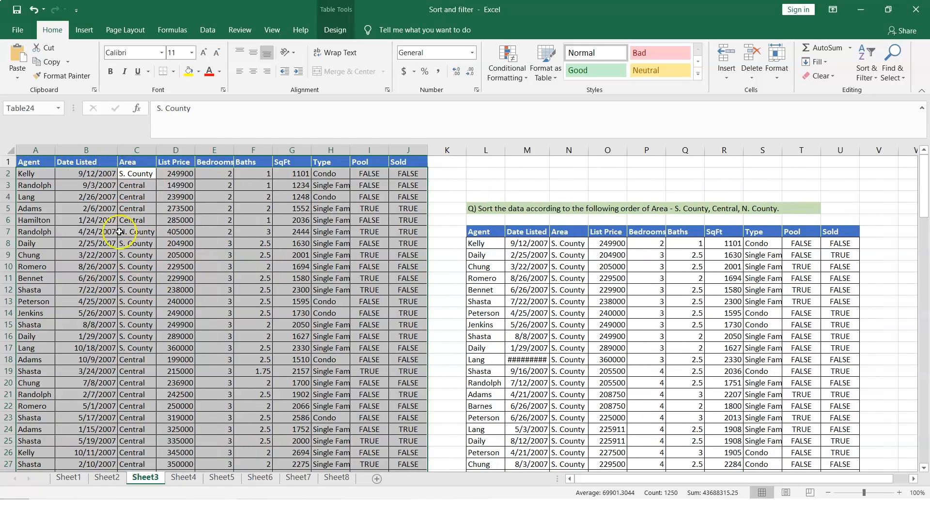
pyautogui.moveTo(156, 151); pyautogui.dragTo(175, 146)
pyautogui.click(145, 216)
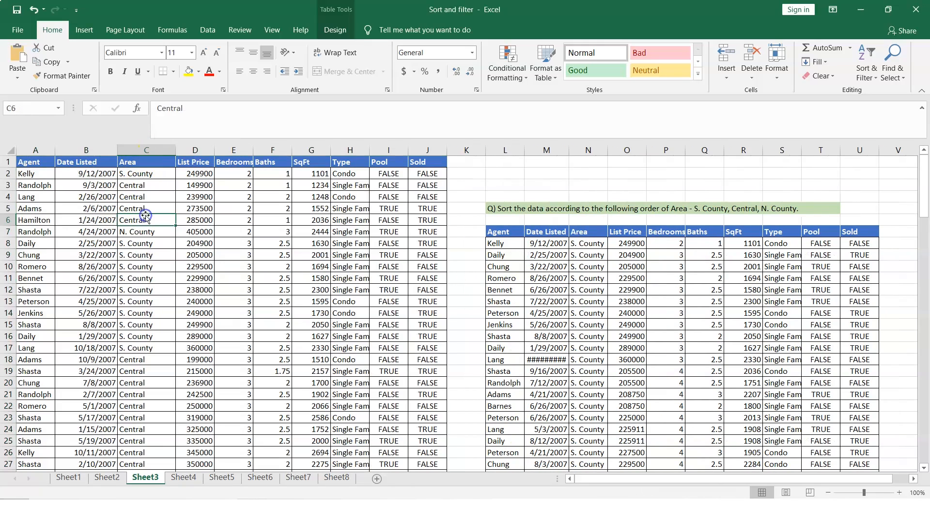
# Compare the Area order in the two listings tables on Sheet3 down to their last rows
pyautogui.scroll(-6, 605, 414)
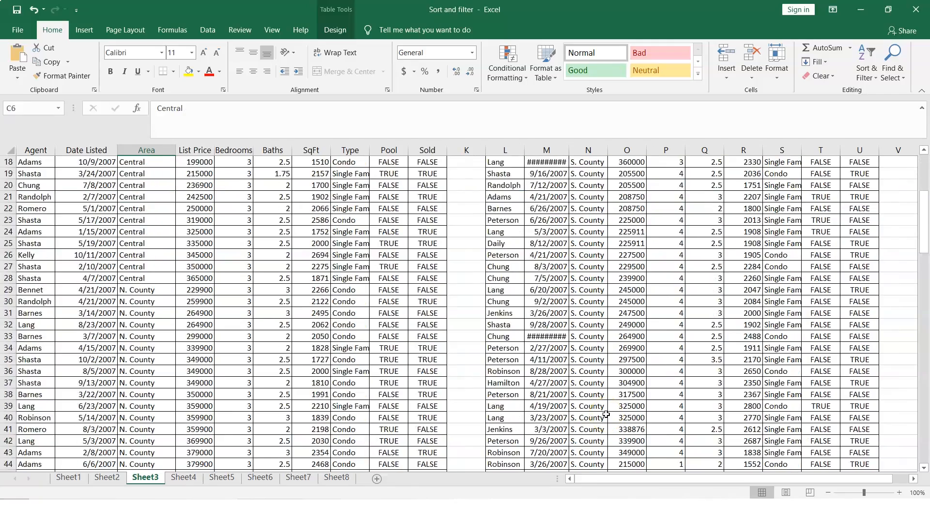
pyautogui.scroll(-20, 605, 414)
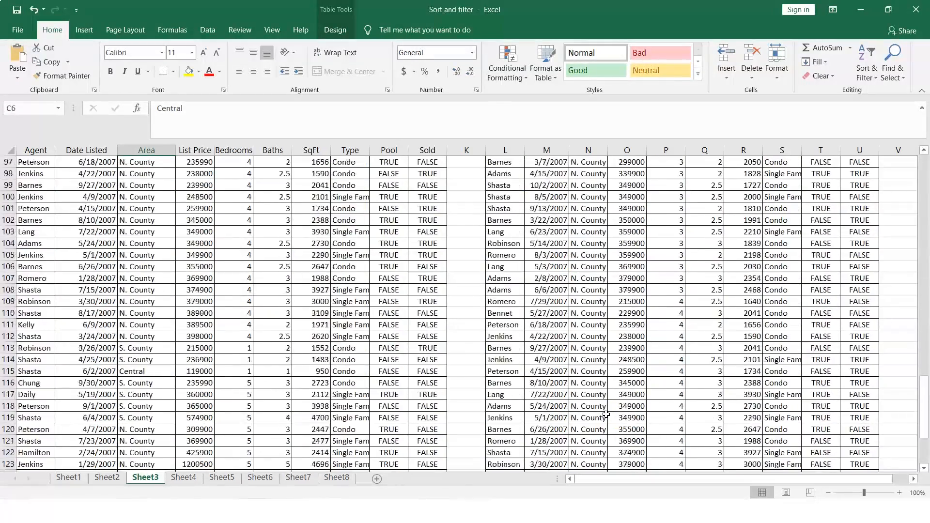
pyautogui.scroll(-3, 606, 414)
pyautogui.scroll(6, 605, 414)
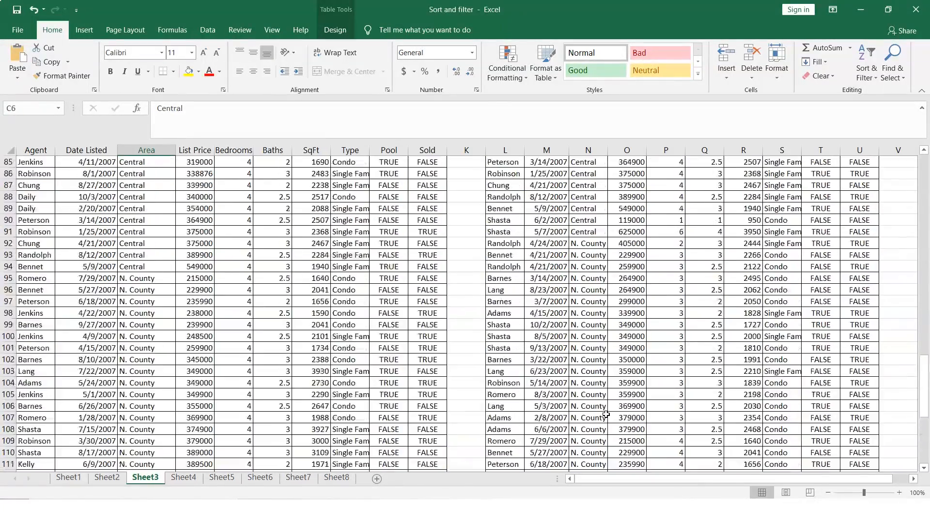
pyautogui.scroll(20, 606, 415)
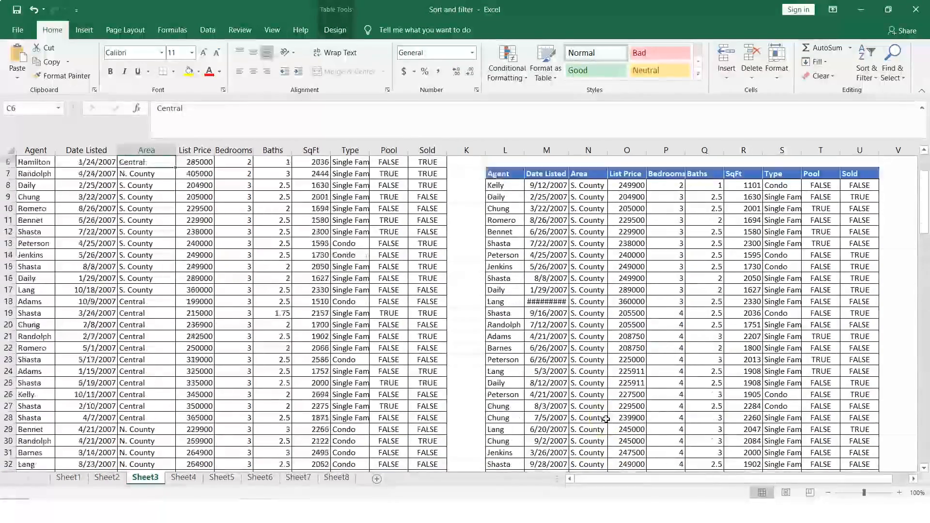
pyautogui.scroll(2, 606, 419)
# Switch to the Notepad task list, highlight the Sheet4 instruction on houses in the central area, and return to Excel
pyautogui.hotkey('alt', 'Tab')
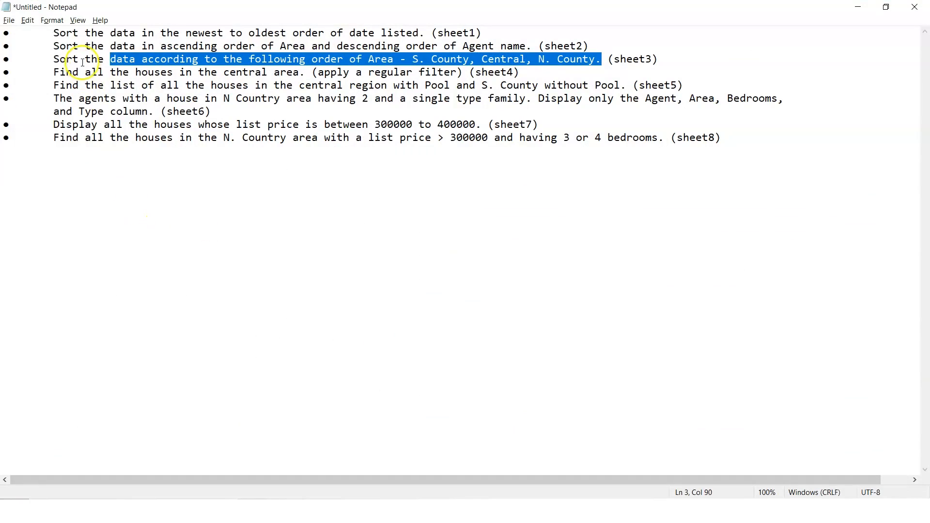
pyautogui.click(81, 73)
pyautogui.moveTo(82, 72); pyautogui.dragTo(533, 73)
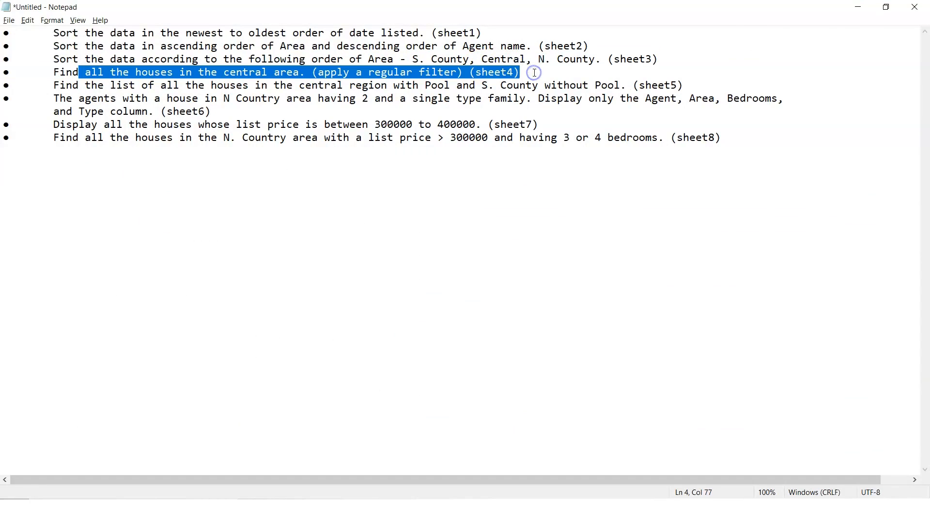
pyautogui.click(857, 7)
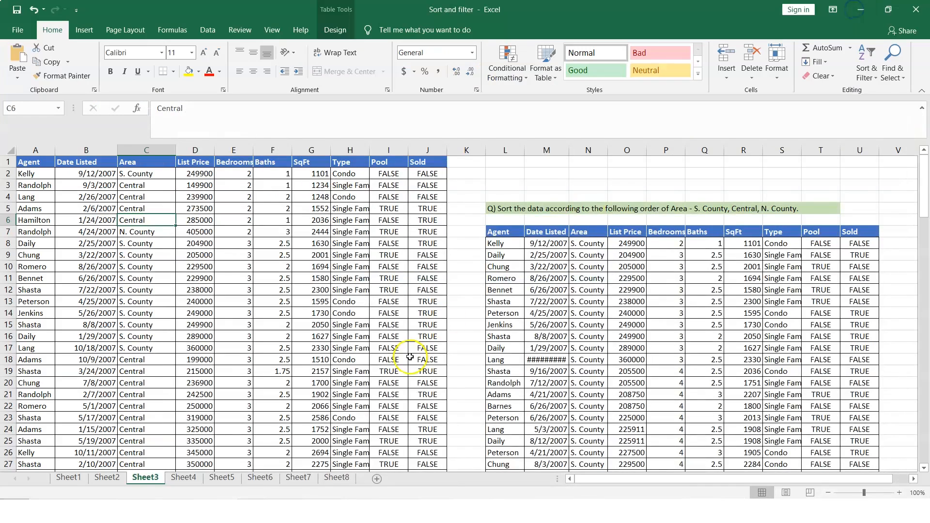
# Open Sheet4 and turn on the regular Filter for its main listings table
pyautogui.click(183, 479)
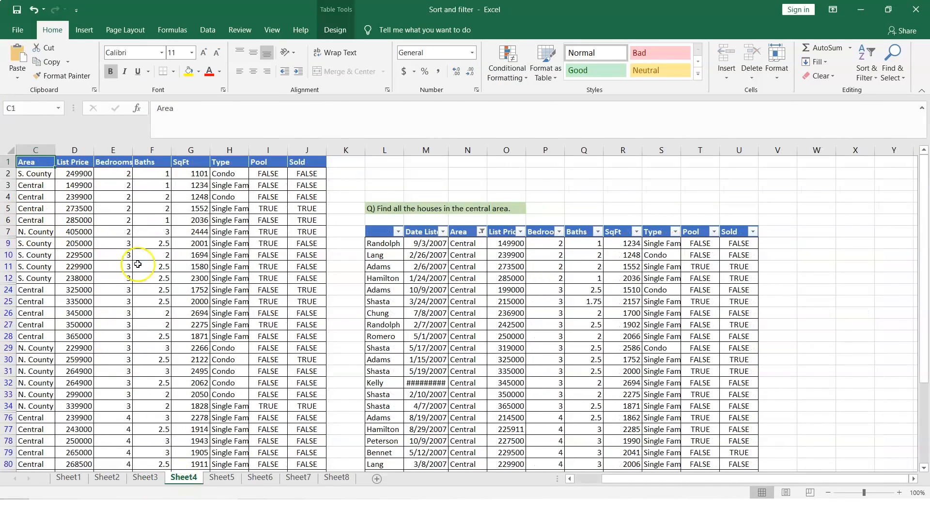
pyautogui.hotkey('alt', 'Tab')
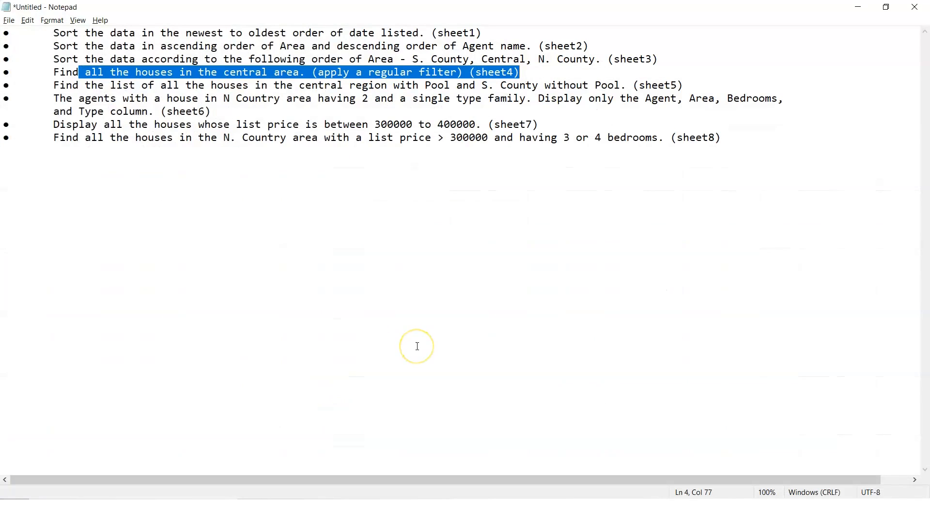
pyautogui.hotkey('alt', 'Tab')
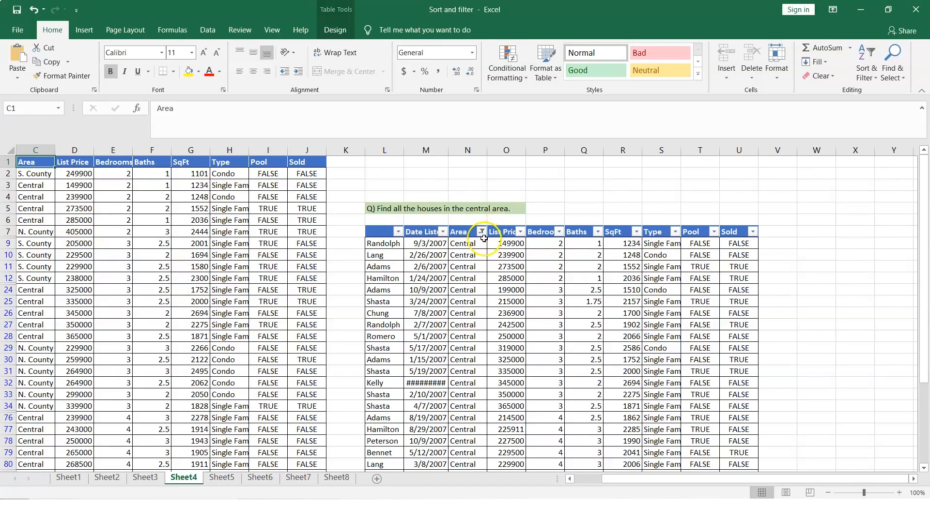
pyautogui.moveTo(484, 234)
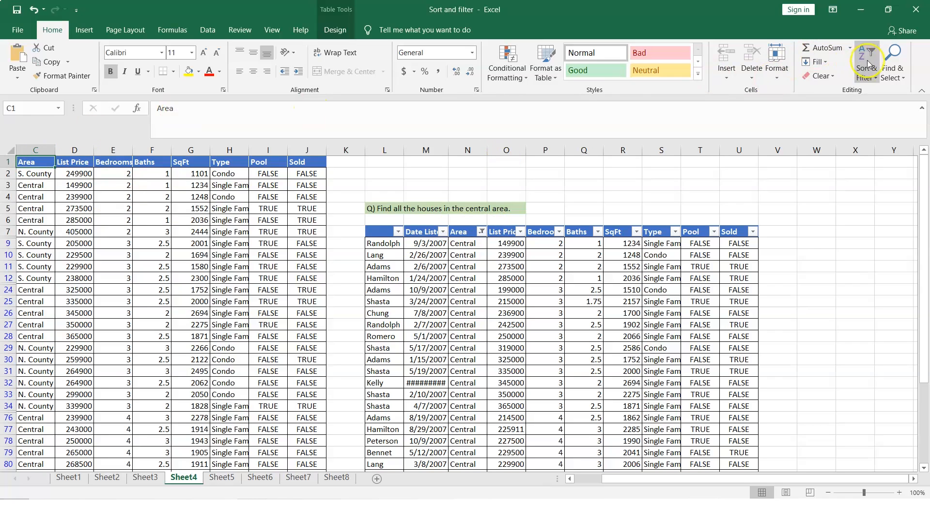
pyautogui.click(866, 75)
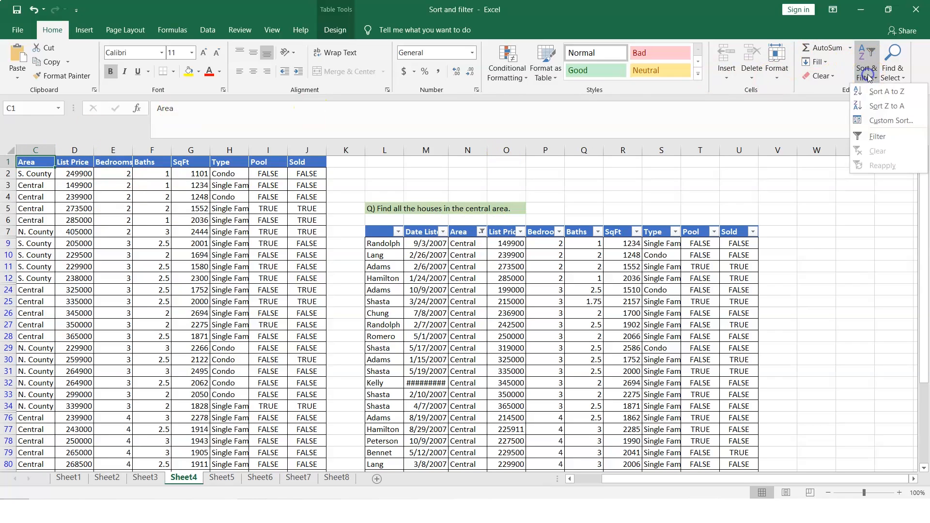
pyautogui.click(877, 138)
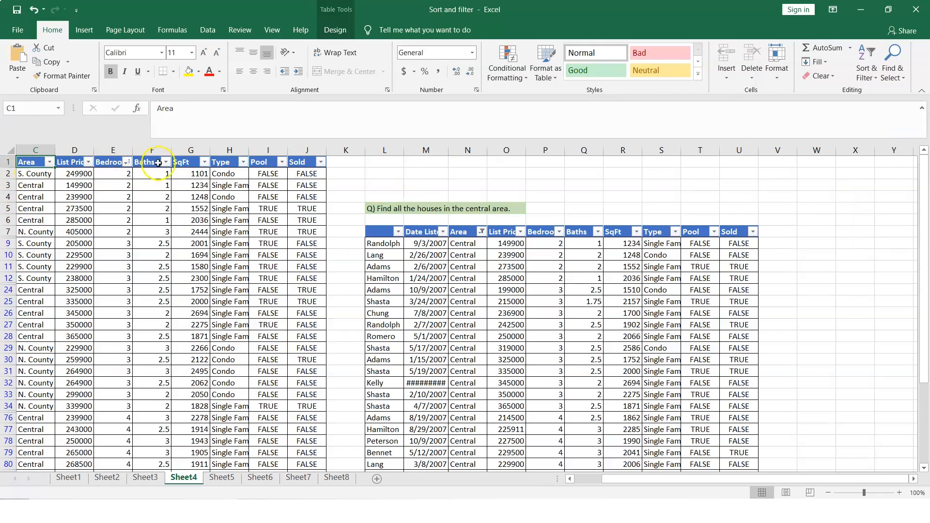
# Filter the Area column of the main listings table on Sheet4 to Central only
pyautogui.click(49, 162)
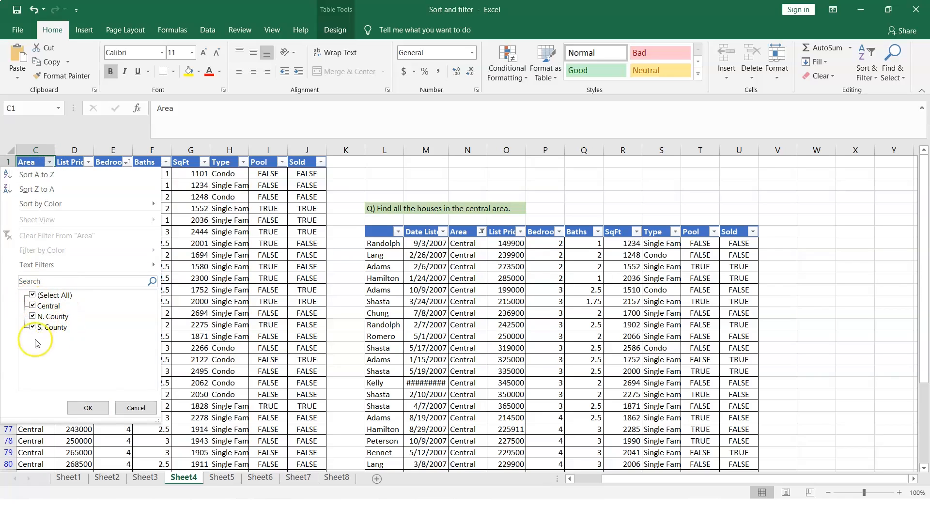
pyautogui.click(32, 295)
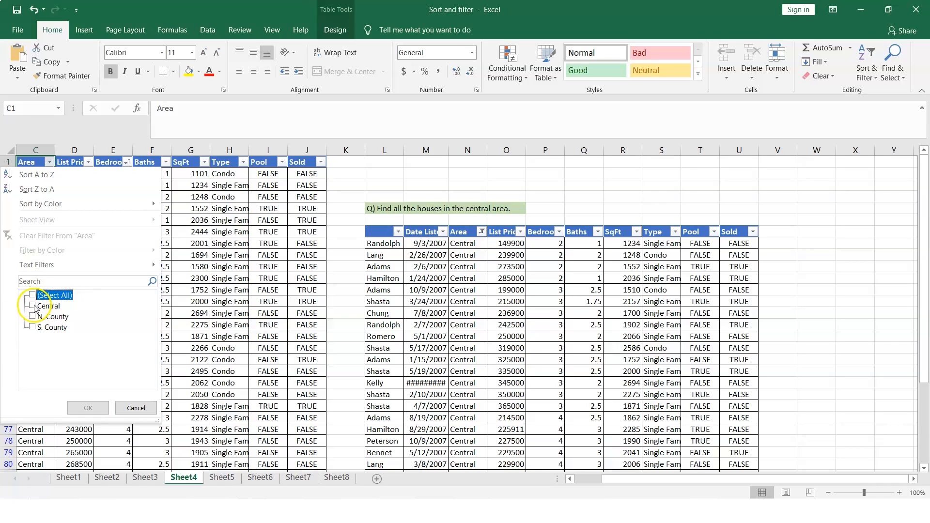
pyautogui.click(33, 306)
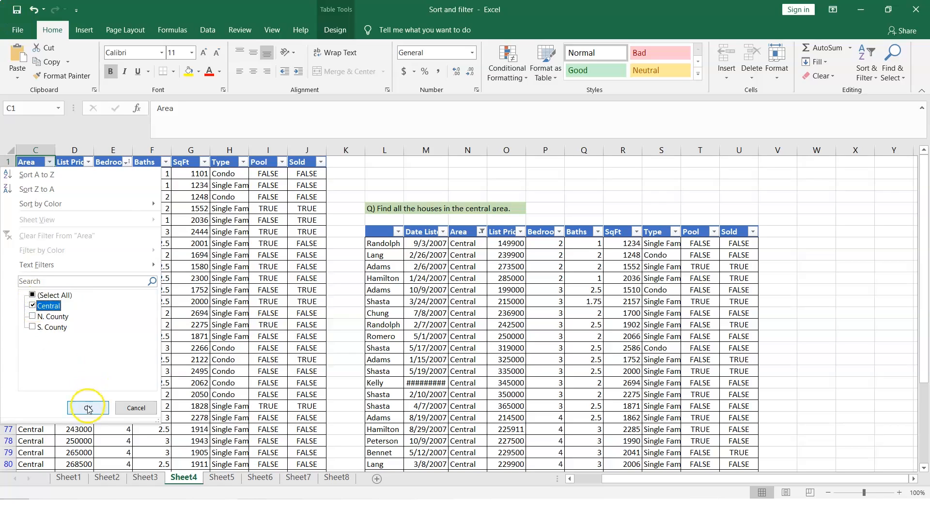
pyautogui.click(88, 409)
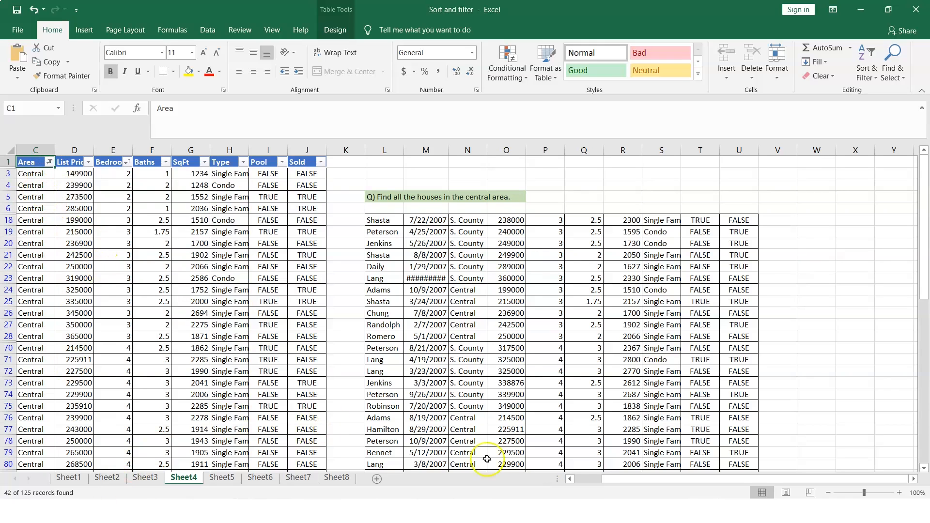
pyautogui.click(586, 479)
pyautogui.click(678, 511)
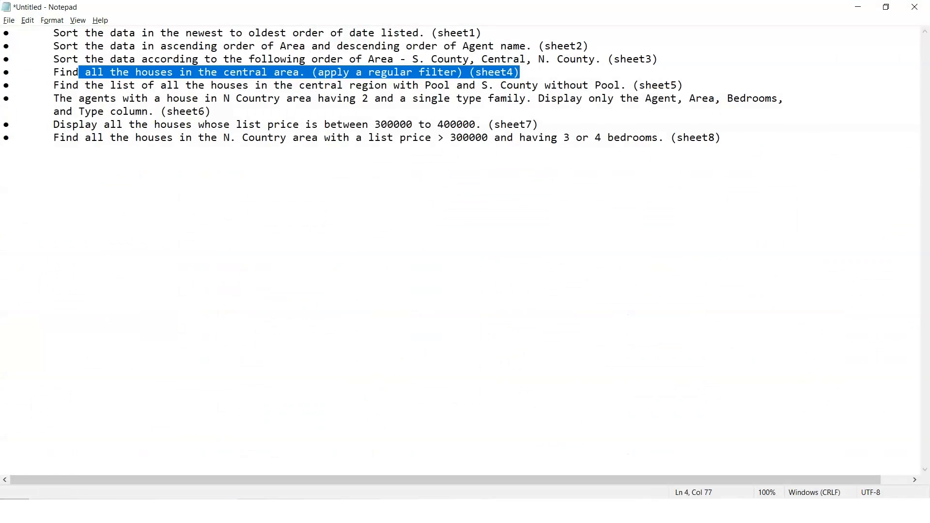
pyautogui.click(678, 511)
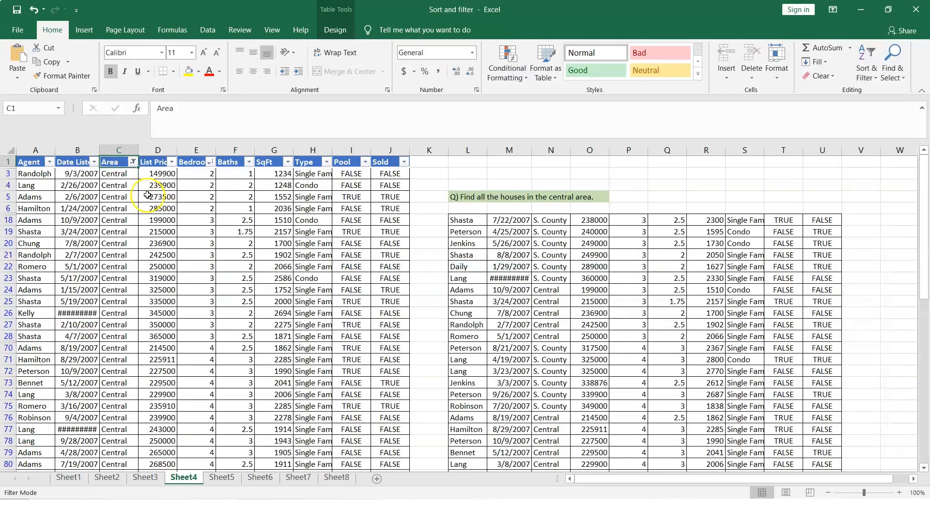
# Clear the filter from the Area column of the main listings table on Sheet4
pyautogui.click(132, 163)
pyautogui.click(31, 305)
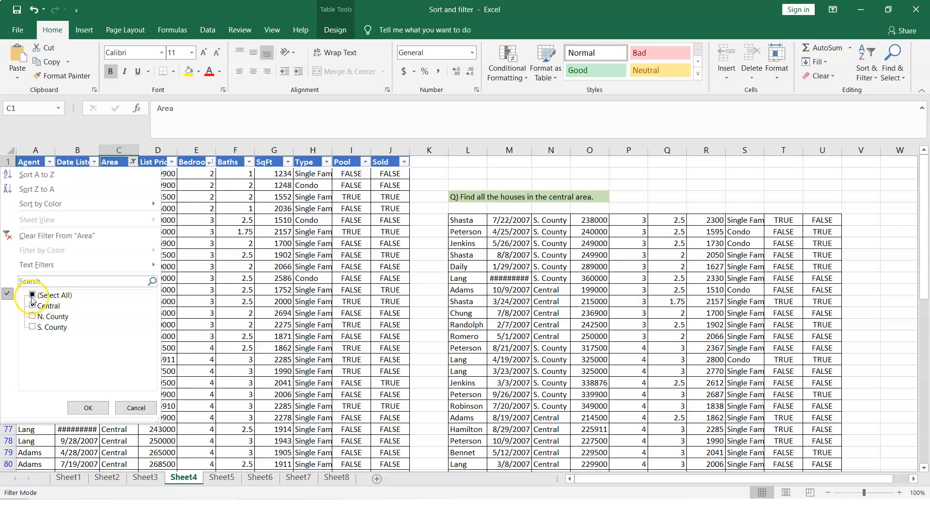
pyautogui.click(32, 295)
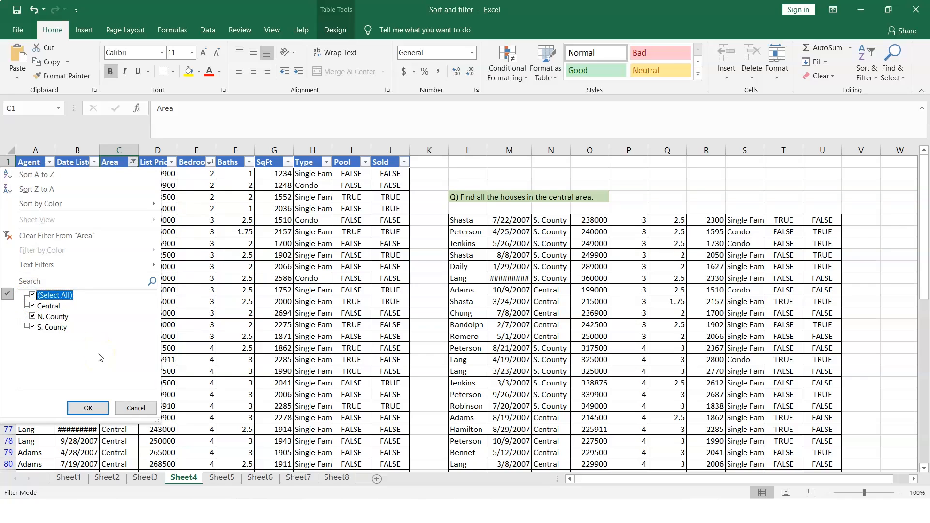
pyautogui.click(65, 237)
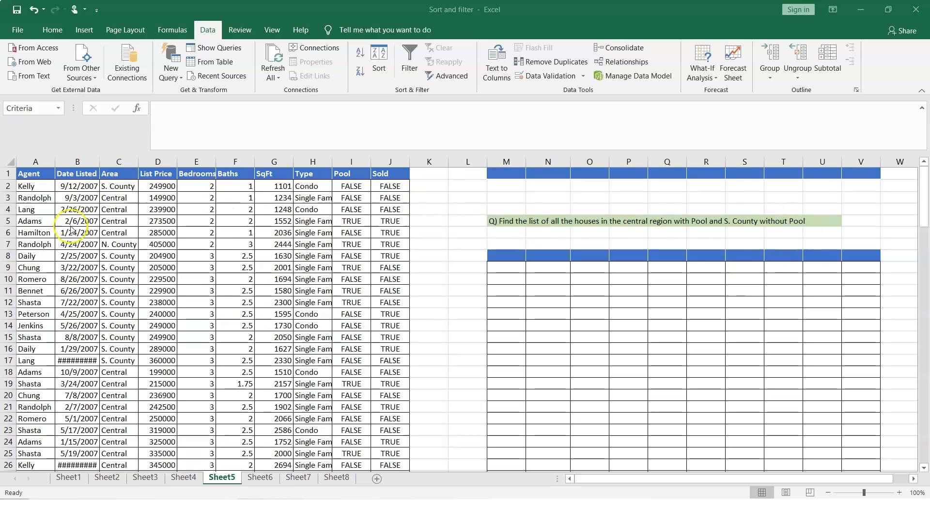
# Select the listings table's header row from Agent to Sold on Sheet5 and turn on Filter for it
pyautogui.click(43, 175)
pyautogui.moveTo(35, 175); pyautogui.dragTo(401, 175)
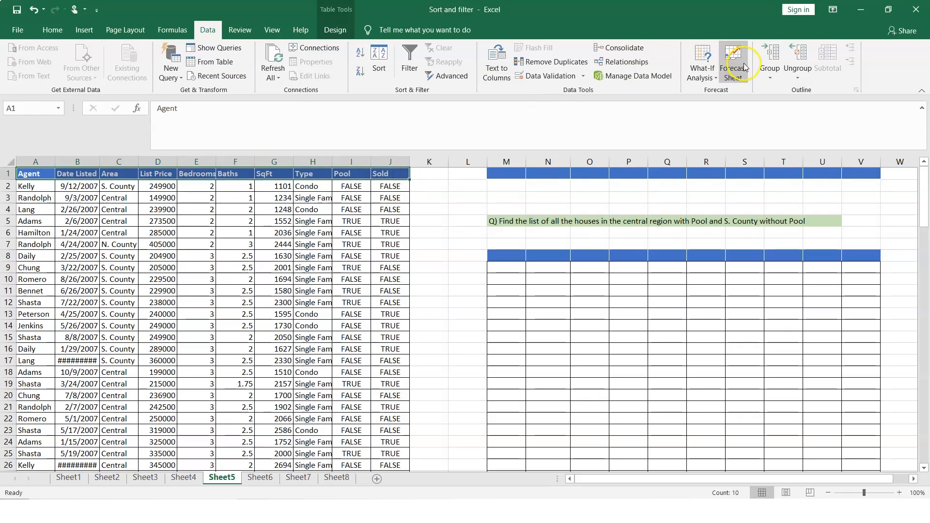
pyautogui.click(51, 29)
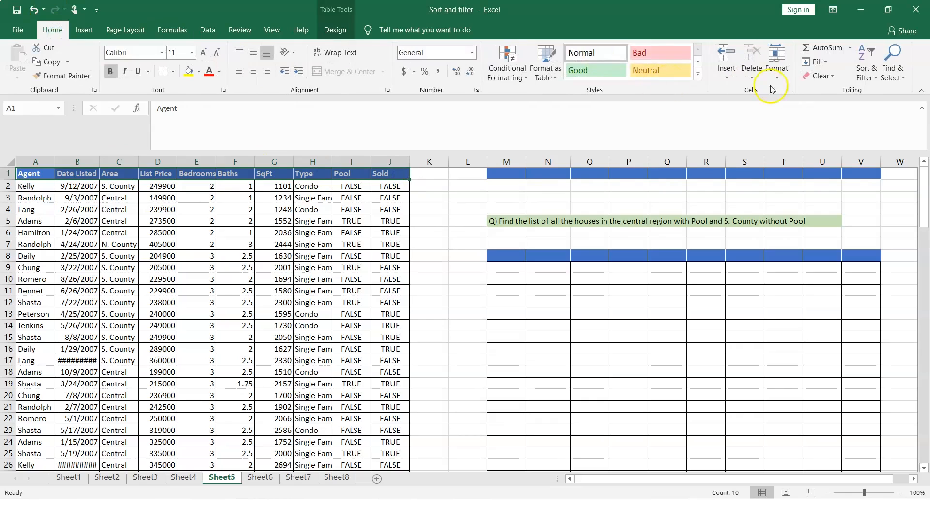
pyautogui.click(867, 68)
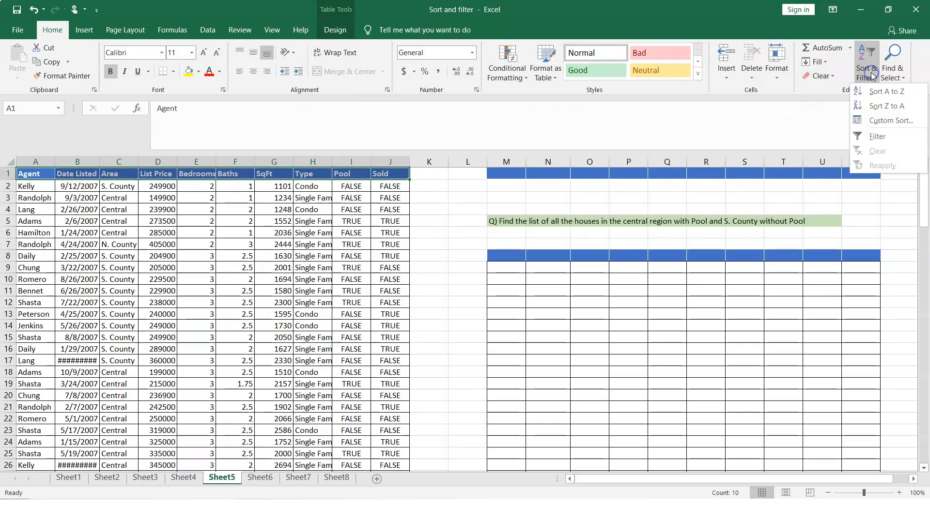
pyautogui.click(878, 136)
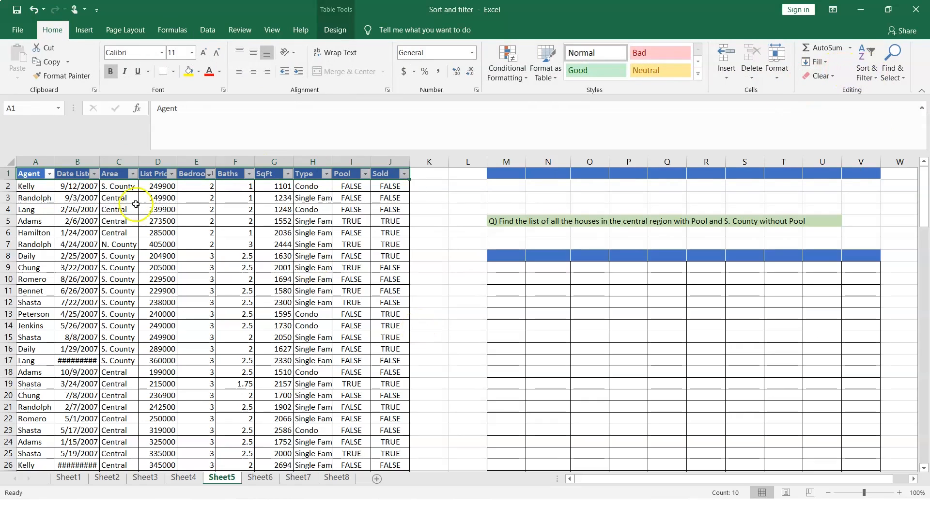
# Filter the Area column of the listings table to show only Central and S. County
pyautogui.click(132, 174)
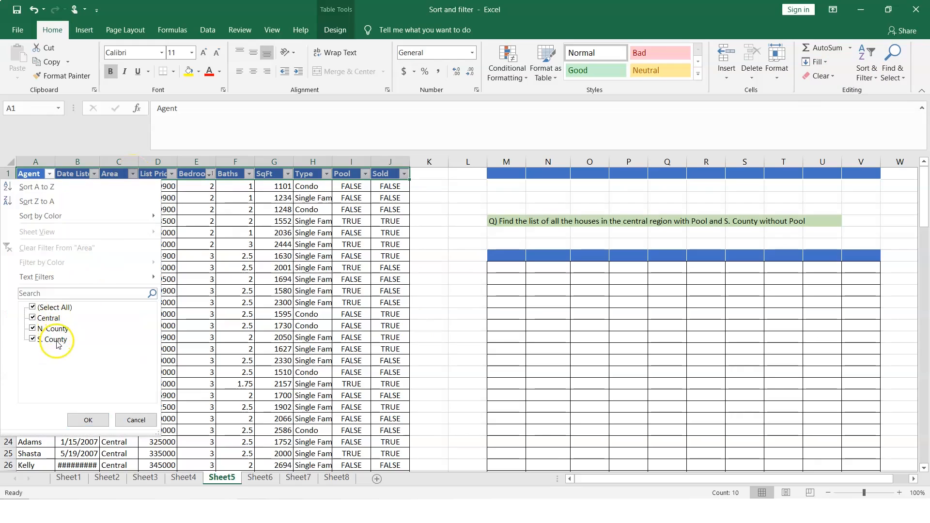
pyautogui.click(33, 328)
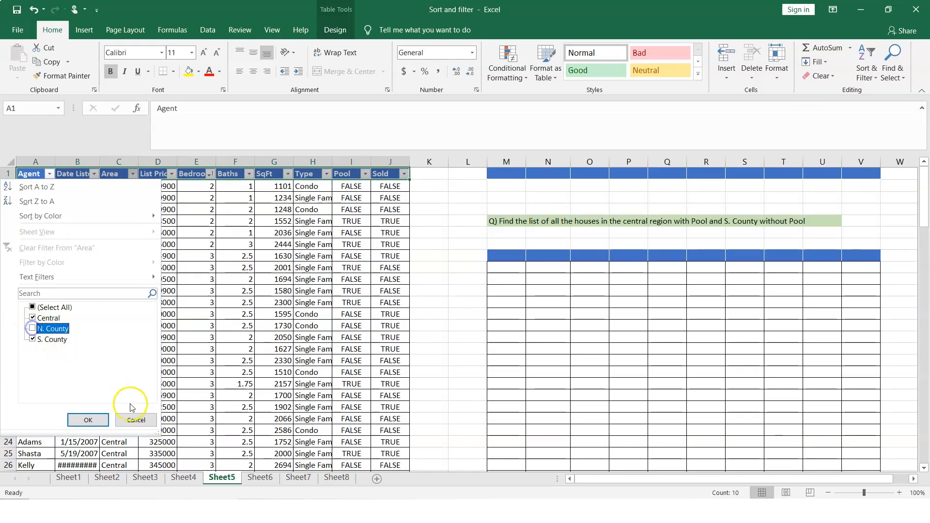
pyautogui.click(88, 419)
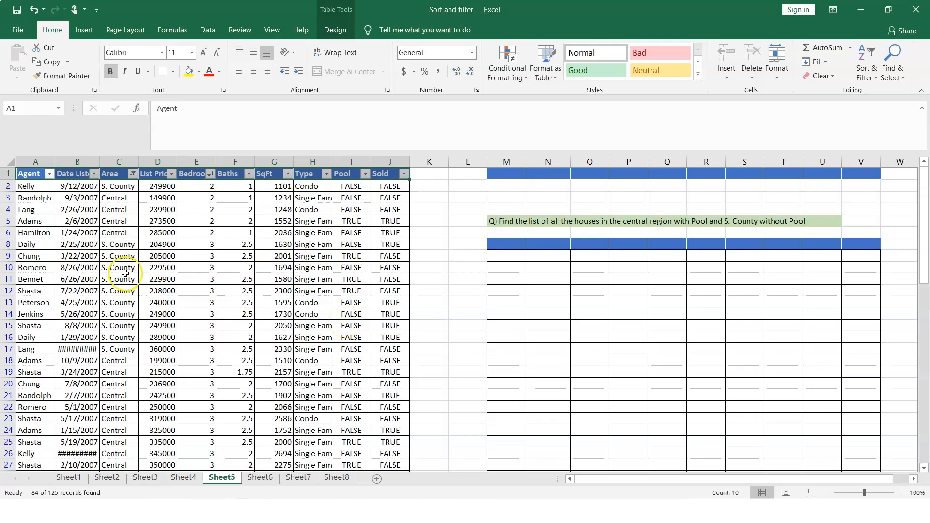
# Copy the listings table's header row from Agent to Sold into the blue criteria header row starting at M1
pyautogui.moveTo(84, 177); pyautogui.dragTo(176, 175)
pyautogui.moveTo(332, 174); pyautogui.dragTo(394, 173)
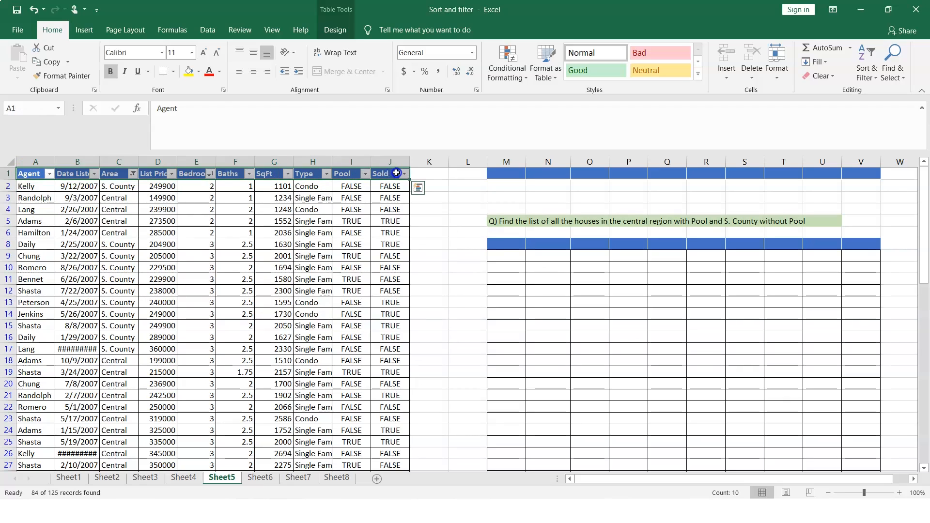
pyautogui.hotkey('ctrl', 'c')
pyautogui.click(515, 174)
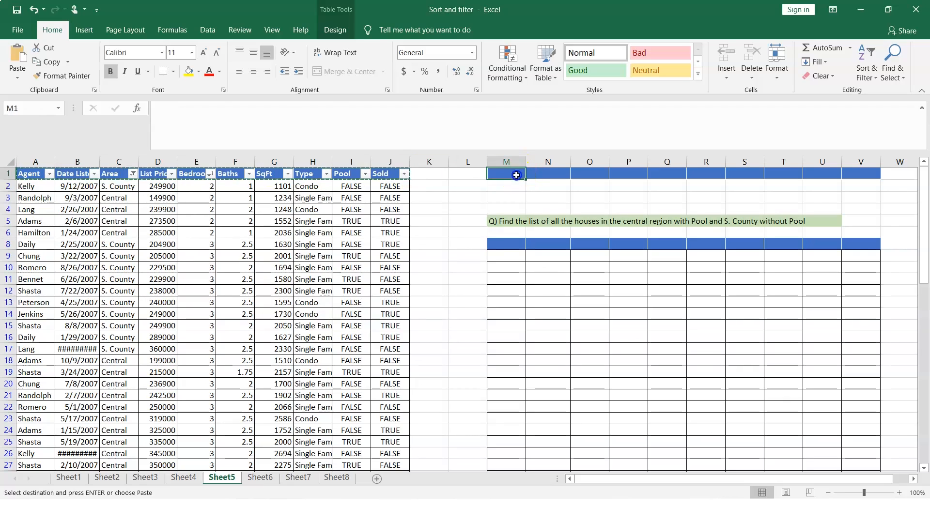
pyautogui.hotkey('ctrl', 'v')
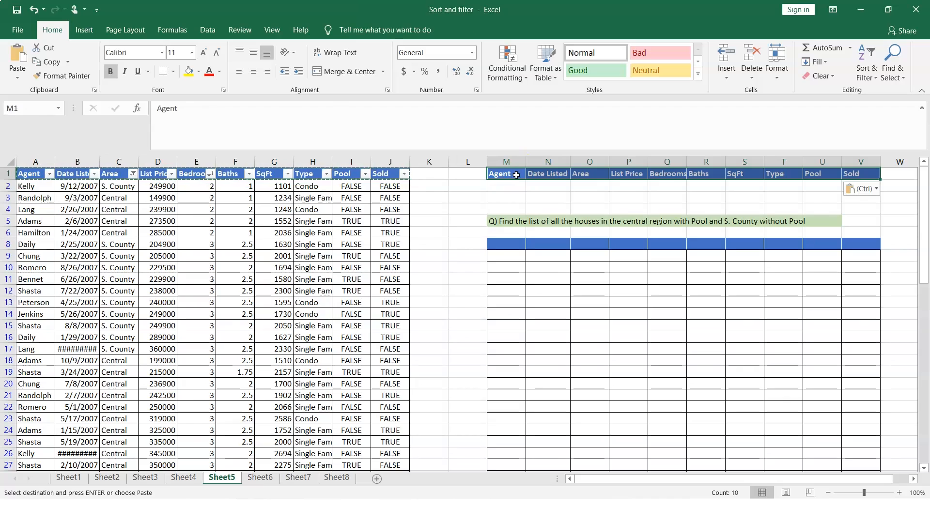
# Fill the Area criteria with cell references: S. County from C2 in O2 and Central from C3 in O3
pyautogui.click(586, 184)
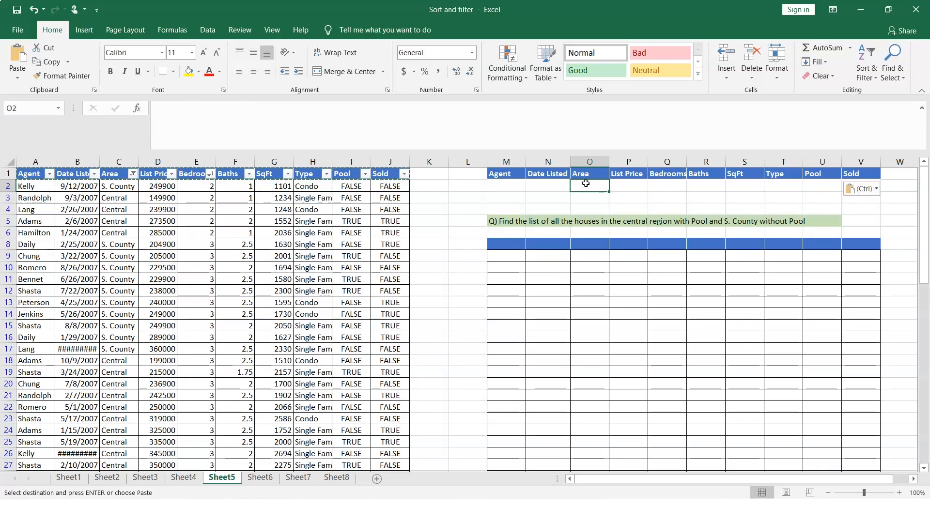
pyautogui.write('=')
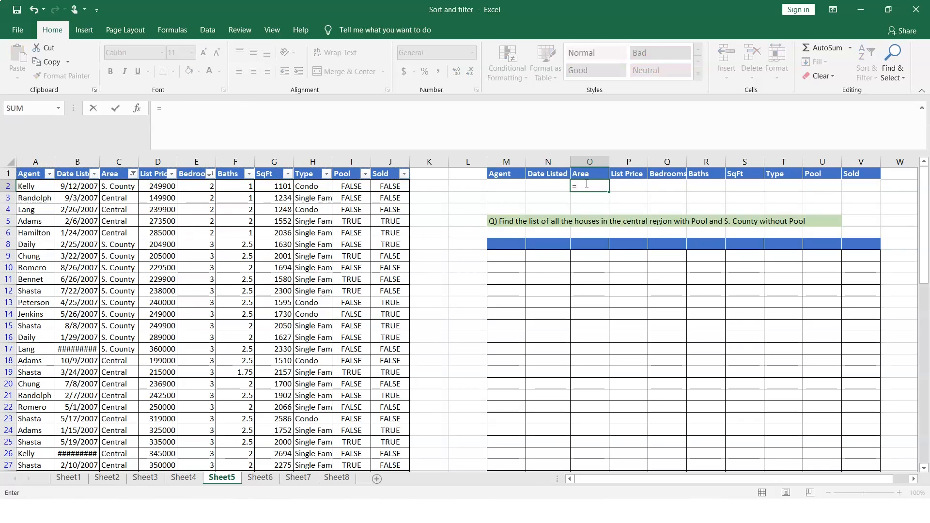
pyautogui.click(125, 187)
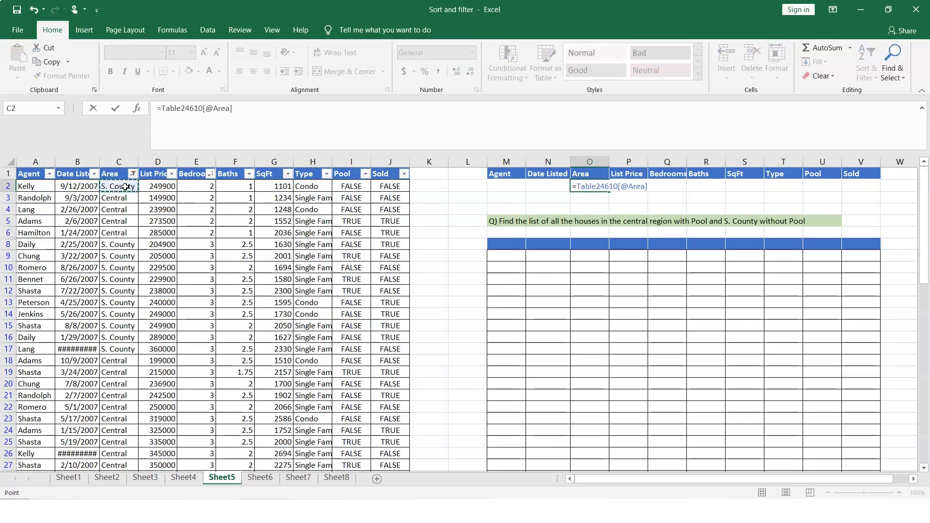
pyautogui.press('Return')
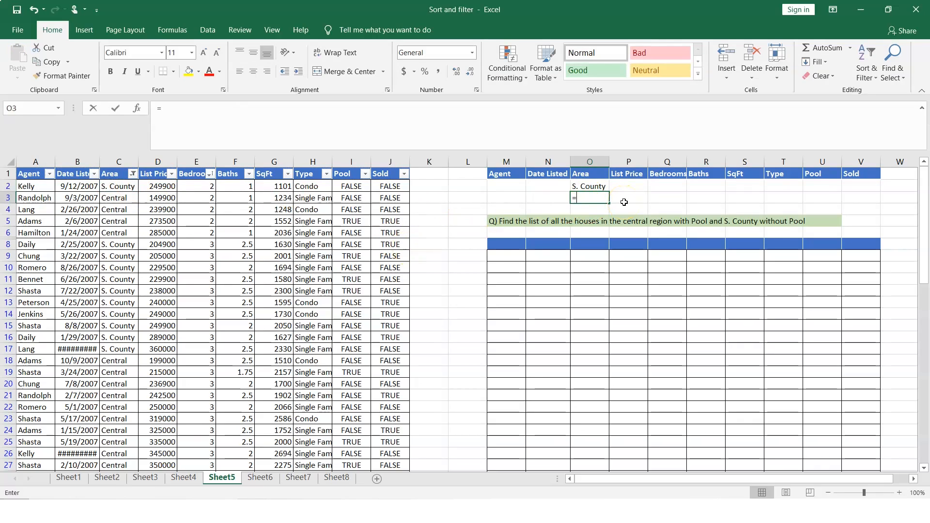
pyautogui.write('=')
pyautogui.click(121, 200)
pyautogui.press('Return')
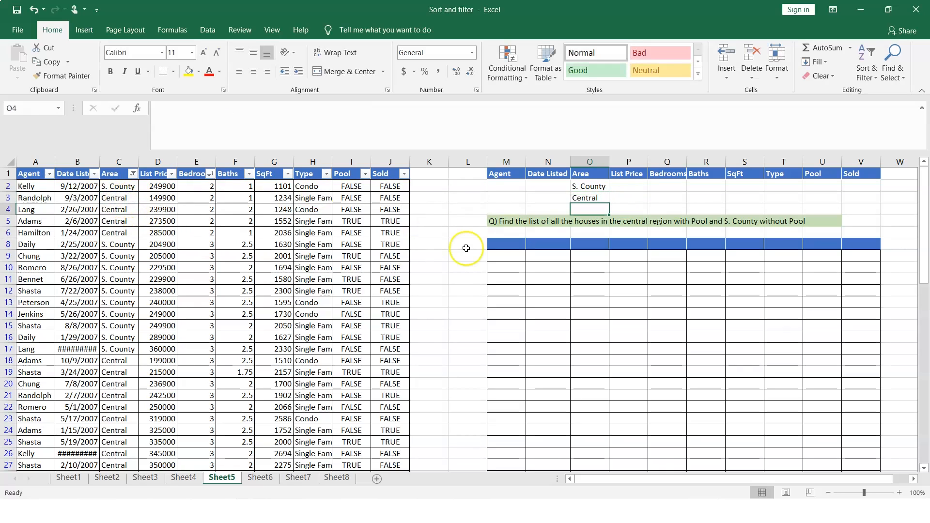
# Fill the Pool criteria with cell references: TRUE from I5 in U3 for Central and FALSE from I2 in U2 for S. County
pyautogui.click(815, 184)
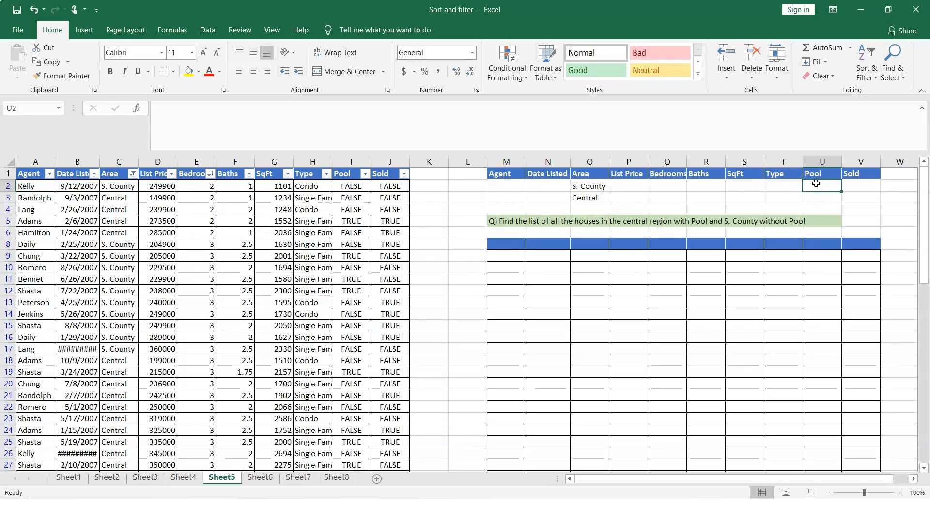
pyautogui.click(813, 199)
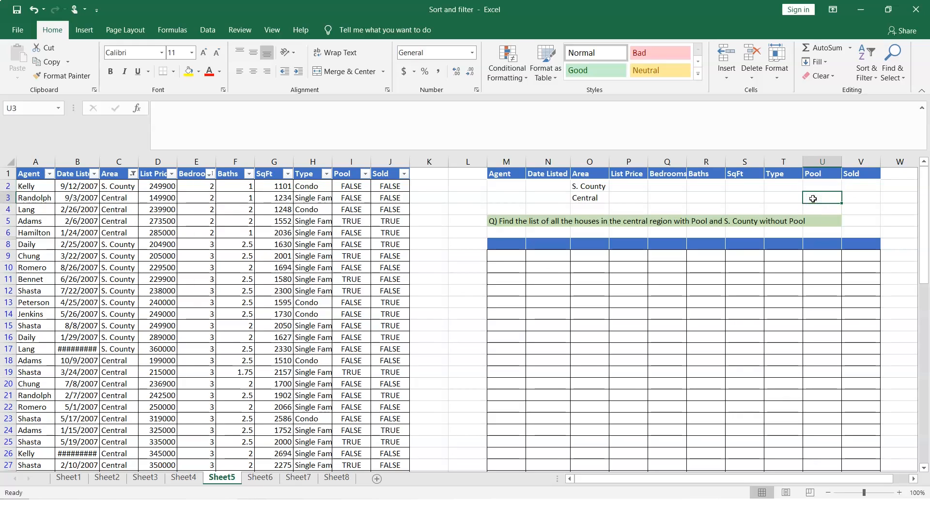
pyautogui.write('=')
pyautogui.click(354, 221)
pyautogui.press('Return')
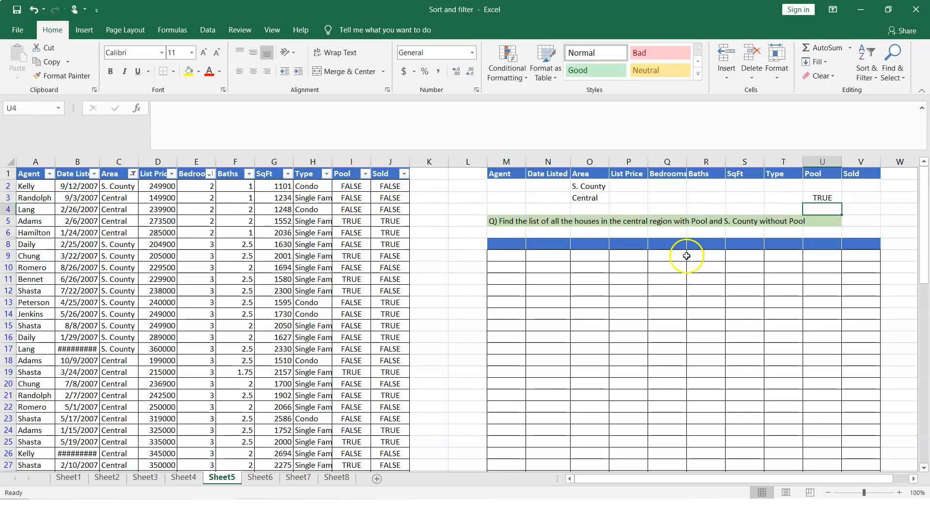
pyautogui.click(825, 187)
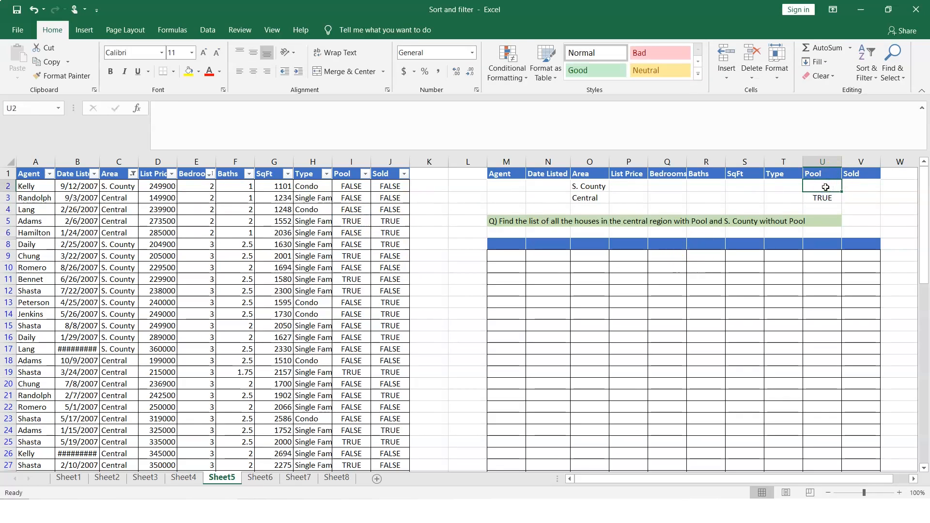
pyautogui.write('=')
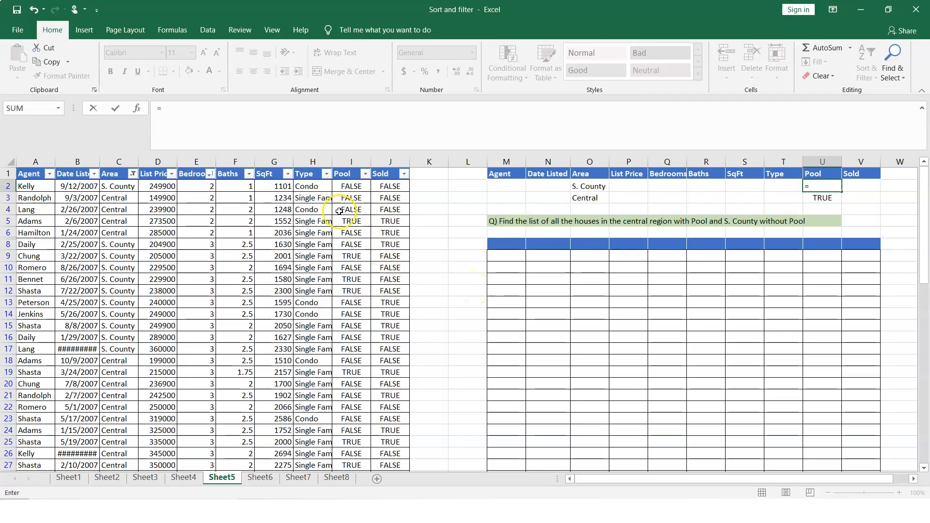
pyautogui.click(355, 188)
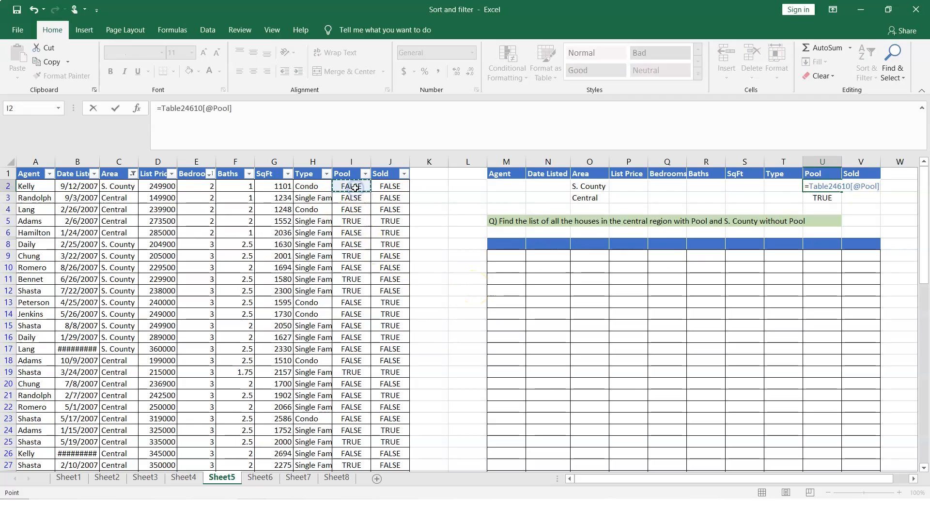
pyautogui.press('Return')
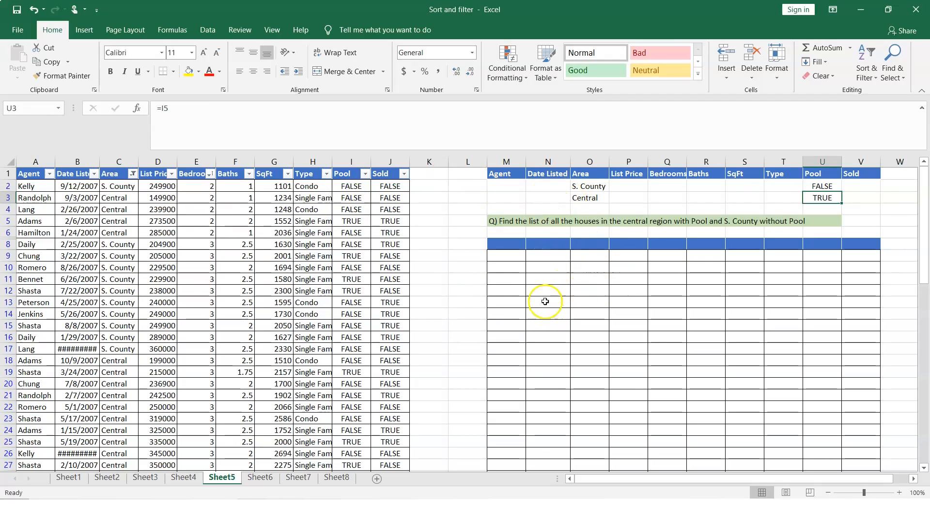
# Run an Advanced Filter on $A$1:$J$126 with criteria range $M$1:$V$3, copying the matching records to $M$8:$V$8
pyautogui.click(503, 245)
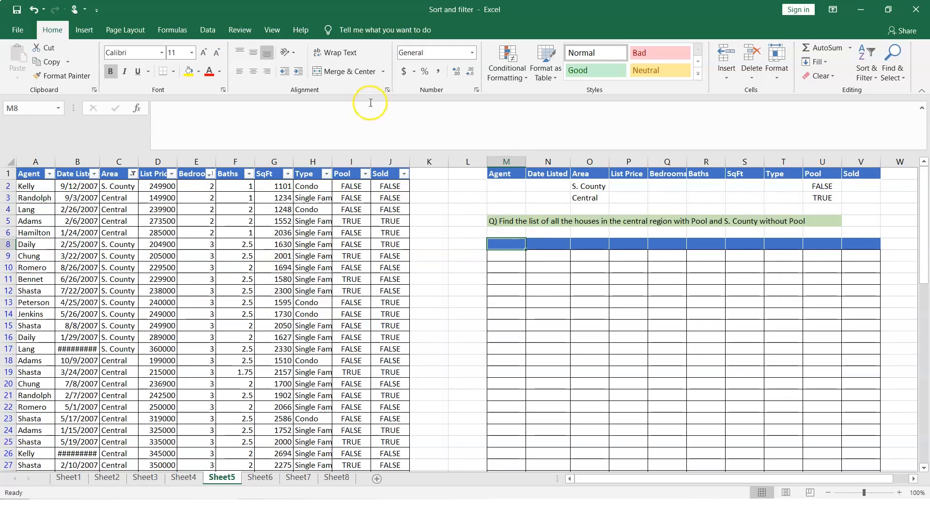
pyautogui.click(212, 30)
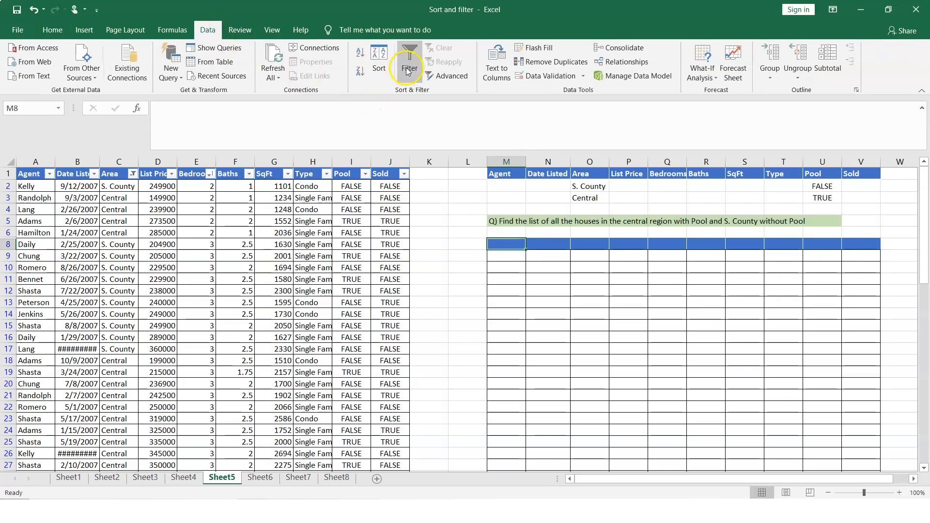
pyautogui.click(451, 76)
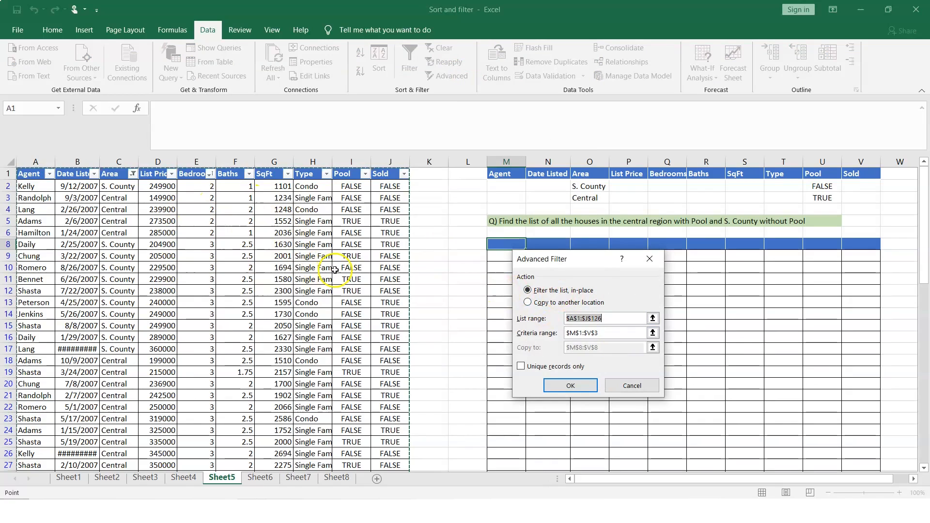
pyautogui.click(528, 305)
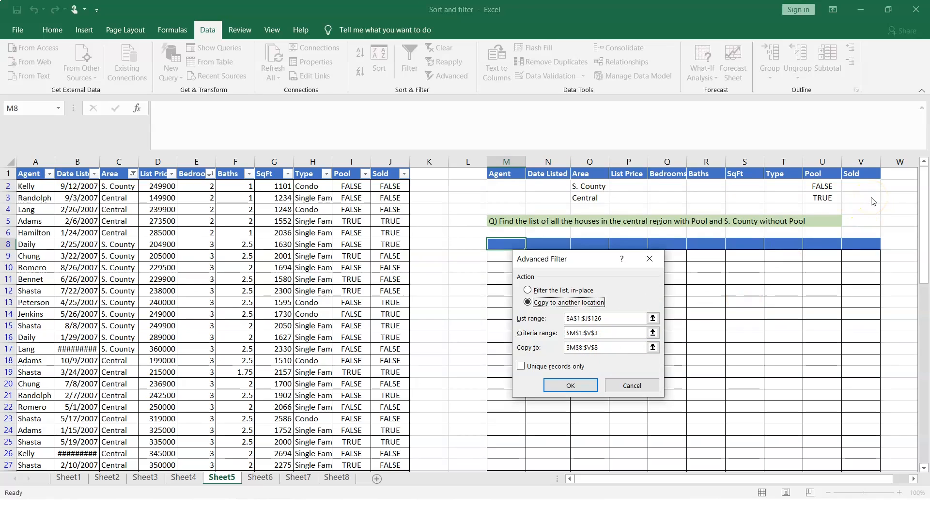
pyautogui.press('BackSpace')
pyautogui.write('8')
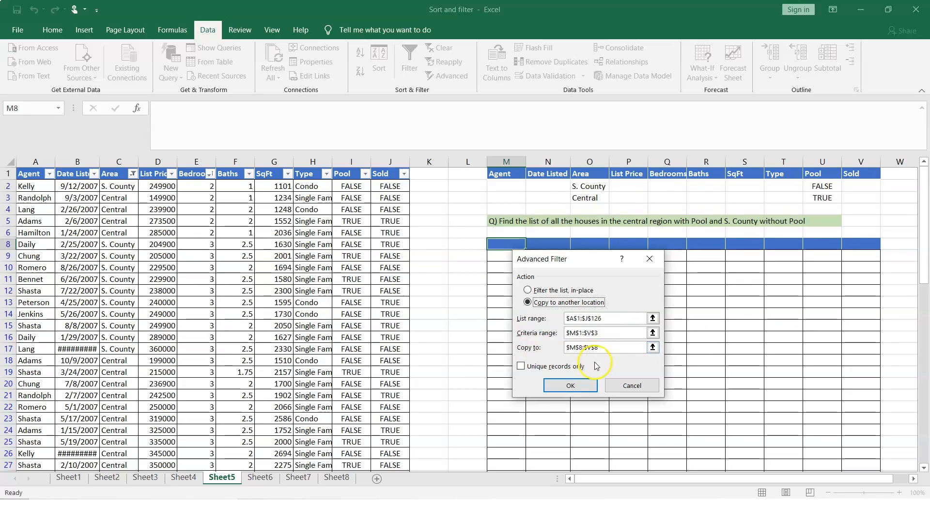
pyautogui.click(583, 388)
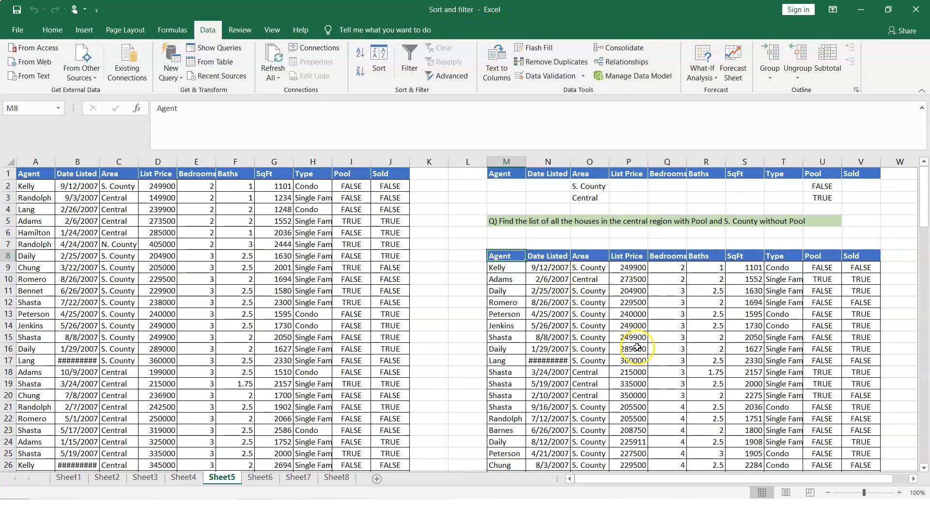
# Check the Area and Pool values of several rows in the extracted list against the criteria
pyautogui.click(597, 270)
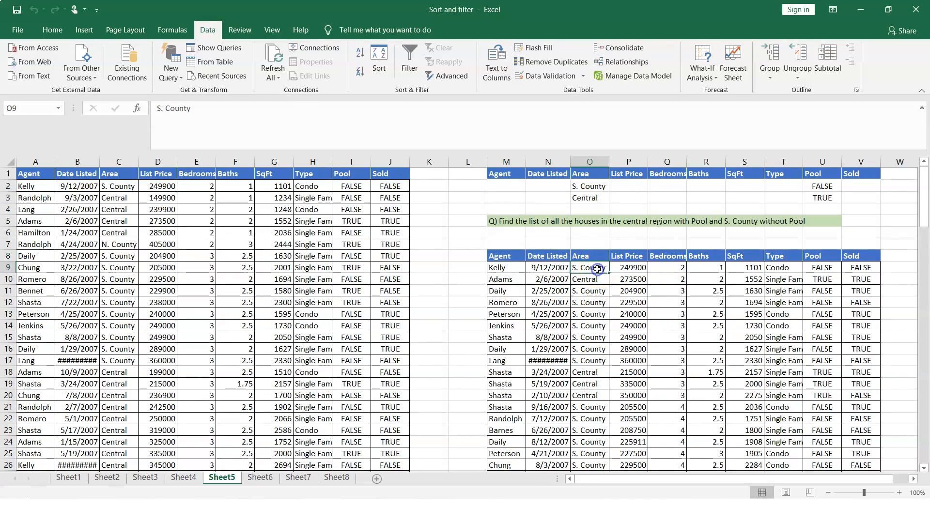
pyautogui.click(828, 269)
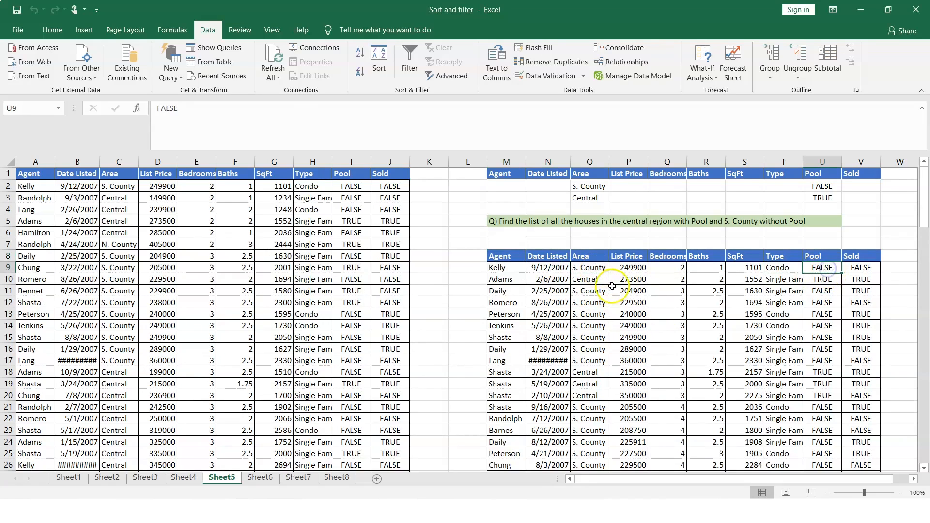
pyautogui.click(598, 280)
pyautogui.click(833, 278)
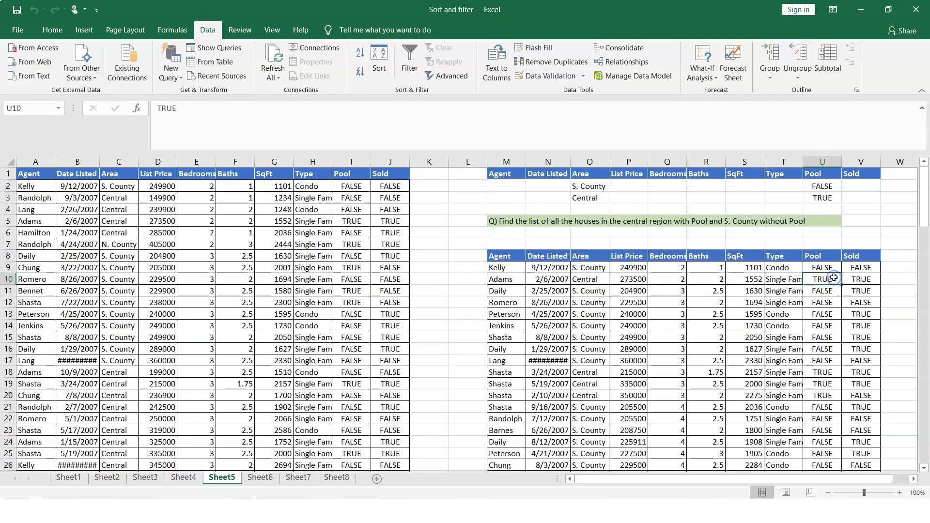
pyautogui.click(600, 291)
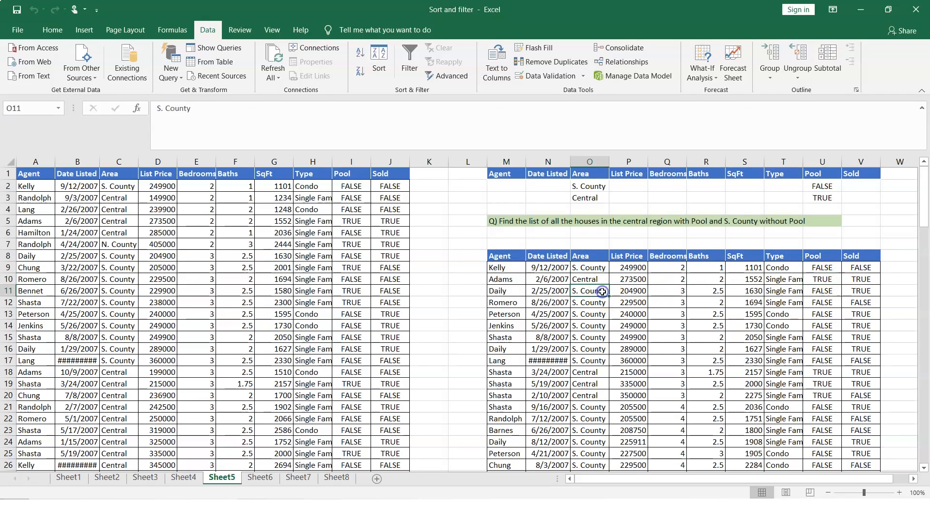
pyautogui.click(823, 290)
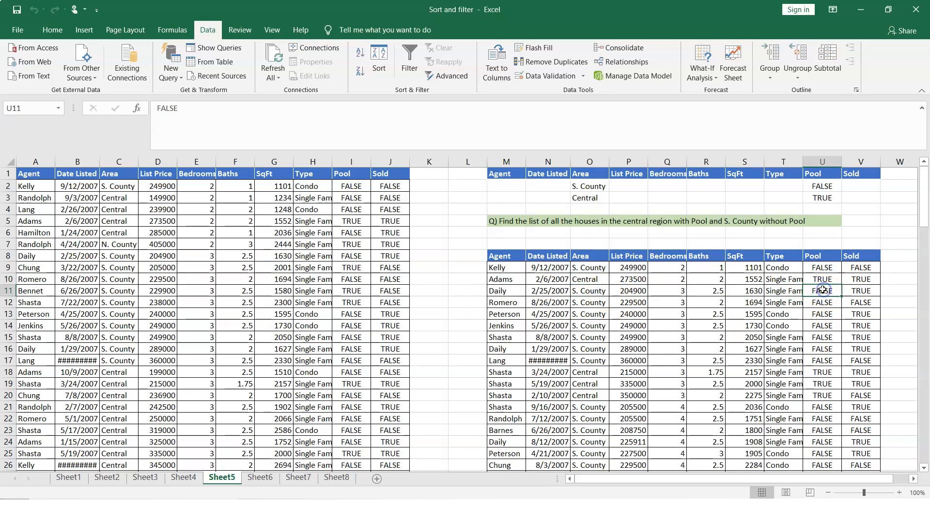
pyautogui.click(596, 376)
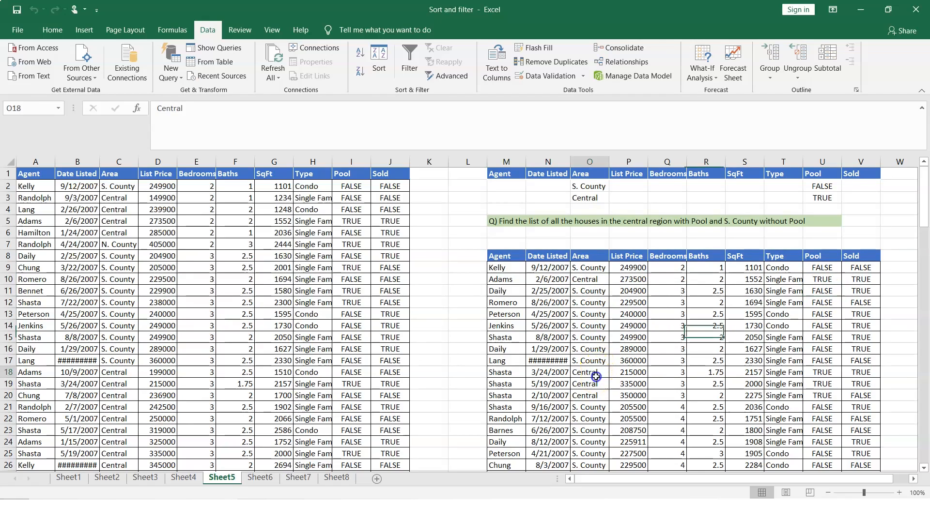
pyautogui.click(820, 372)
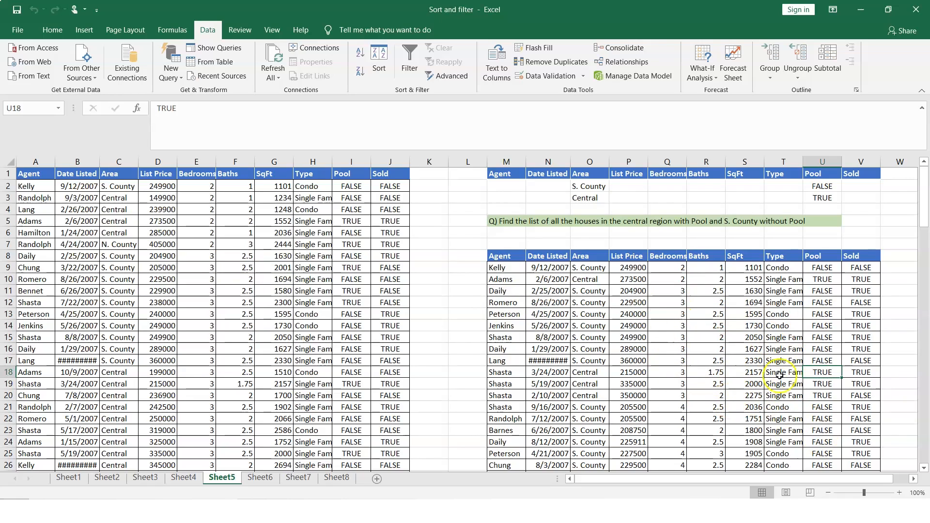
# Widen the Date Listed columns N and B and autofit the Type column T so their full contents show
pyautogui.moveTo(570, 162); pyautogui.dragTo(587, 161)
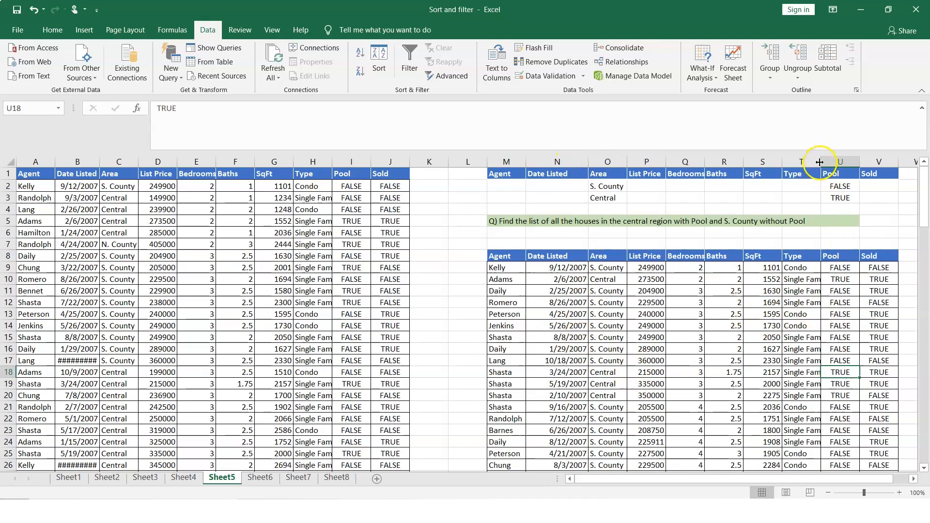
pyautogui.doubleClick(821, 161)
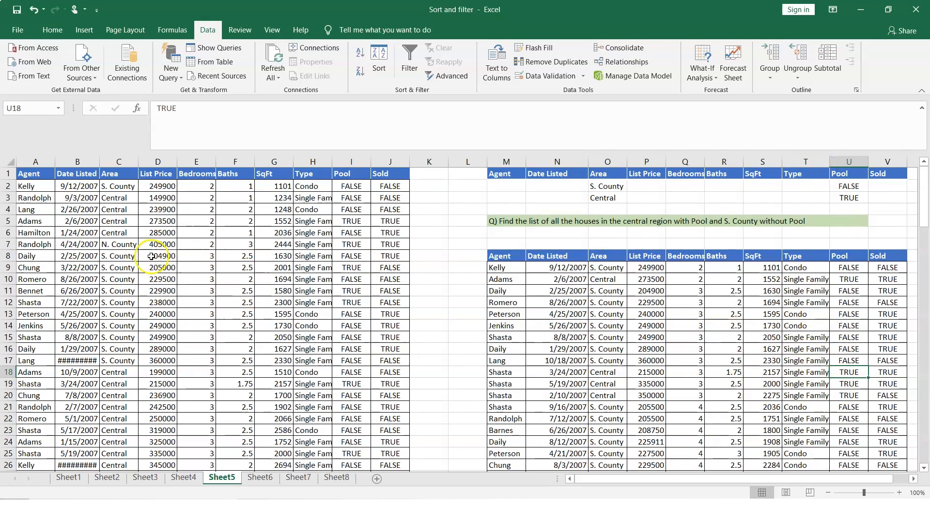
pyautogui.moveTo(100, 161); pyautogui.dragTo(111, 161)
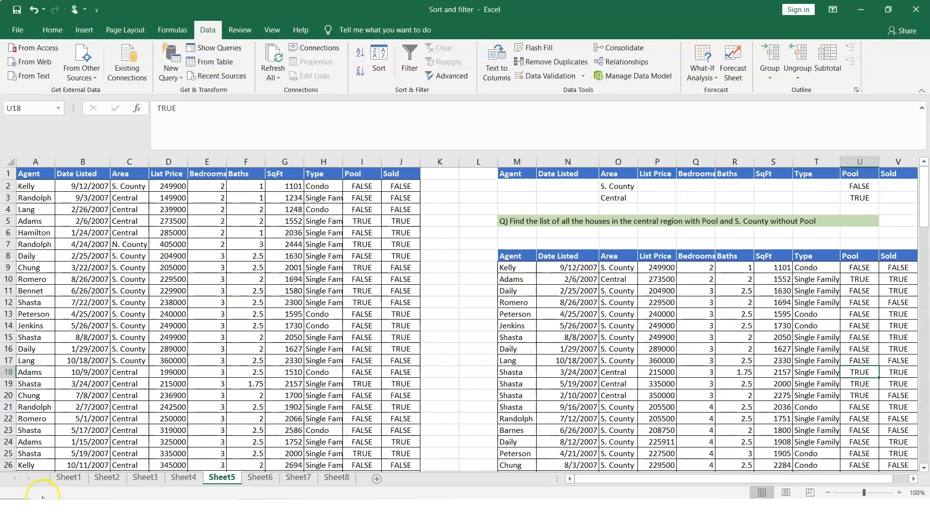
# Switch to Sheet6
pyautogui.hotkey('ctrl', 'pagedown')
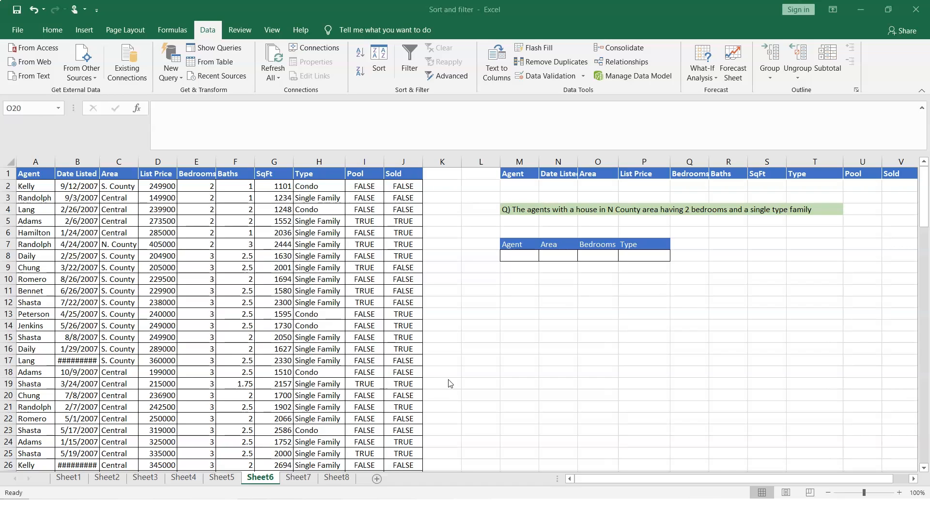
# Switch to the Notepad task list and correct the sheet6 task to read "N County" and "having 2 brs"
pyautogui.click(623, 369)
pyautogui.click(651, 513)
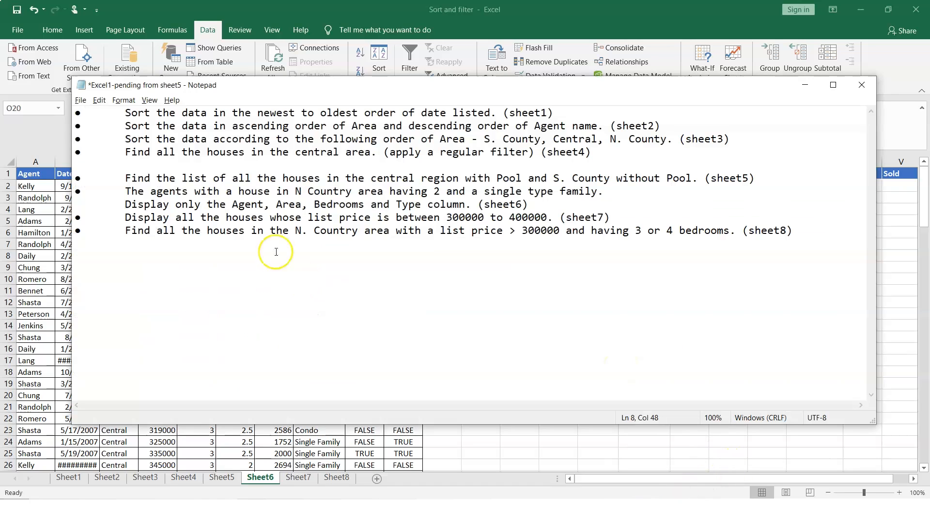
pyautogui.moveTo(122, 191); pyautogui.dragTo(341, 192)
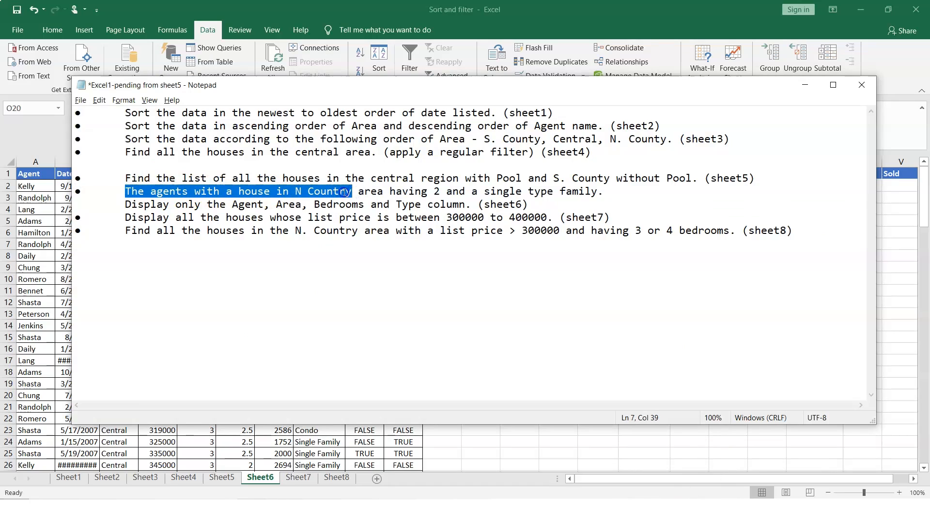
pyautogui.click(344, 193)
pyautogui.press('BackSpace')
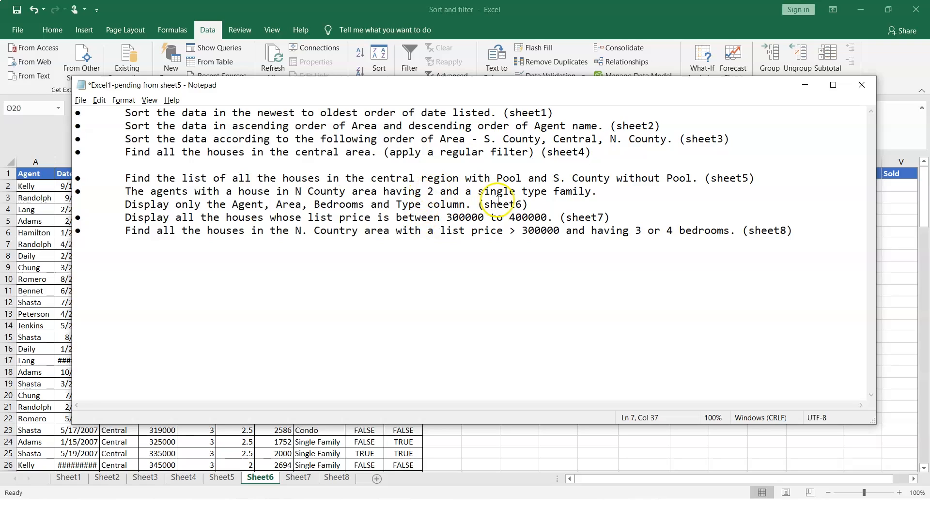
pyautogui.click(434, 191)
pyautogui.write('brs')
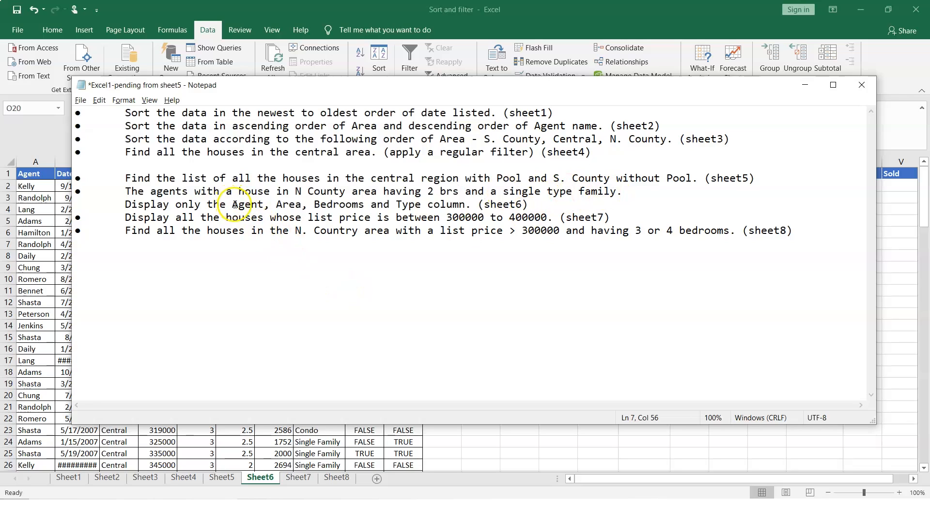
# Review the task's requested Agent, Area, Bedrooms and Type columns, then compare Sheet6's output headers with the source and criteria headers in Excel
pyautogui.moveTo(234, 205); pyautogui.dragTo(407, 201)
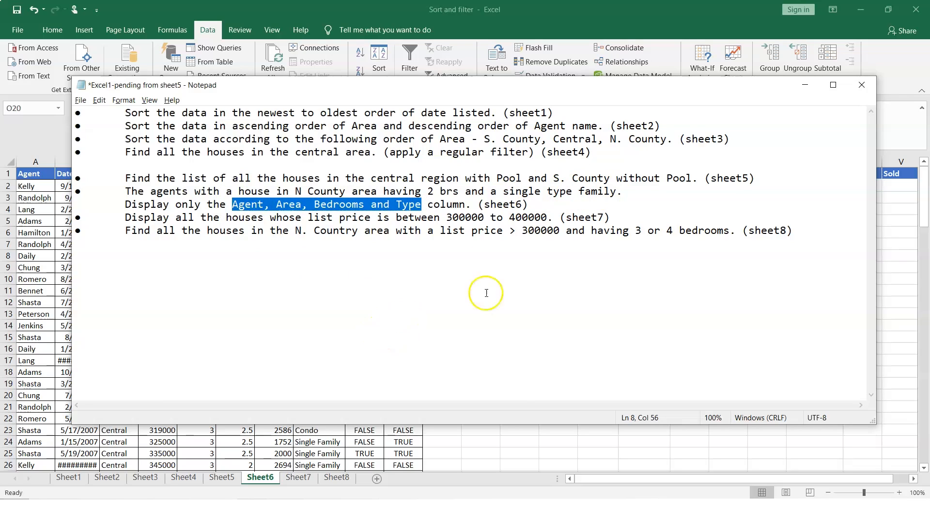
pyautogui.click(805, 87)
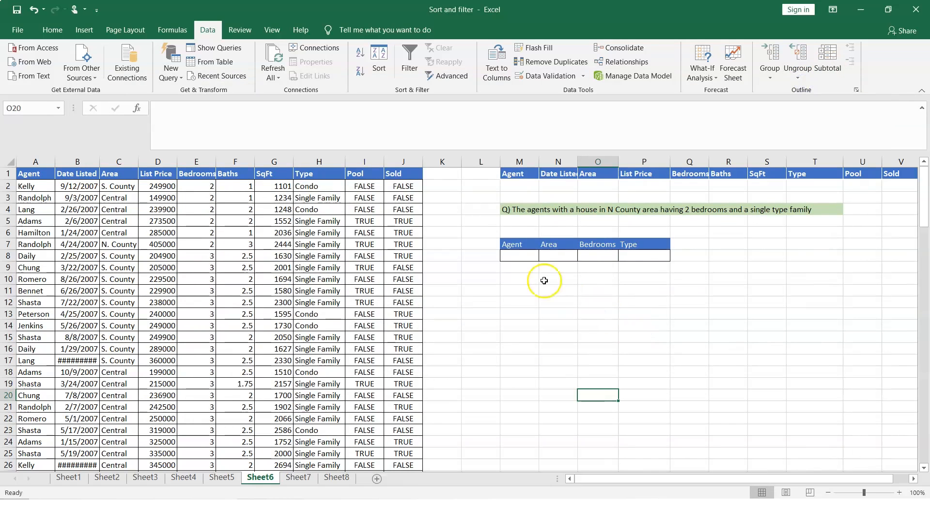
pyautogui.moveTo(516, 245); pyautogui.dragTo(660, 249)
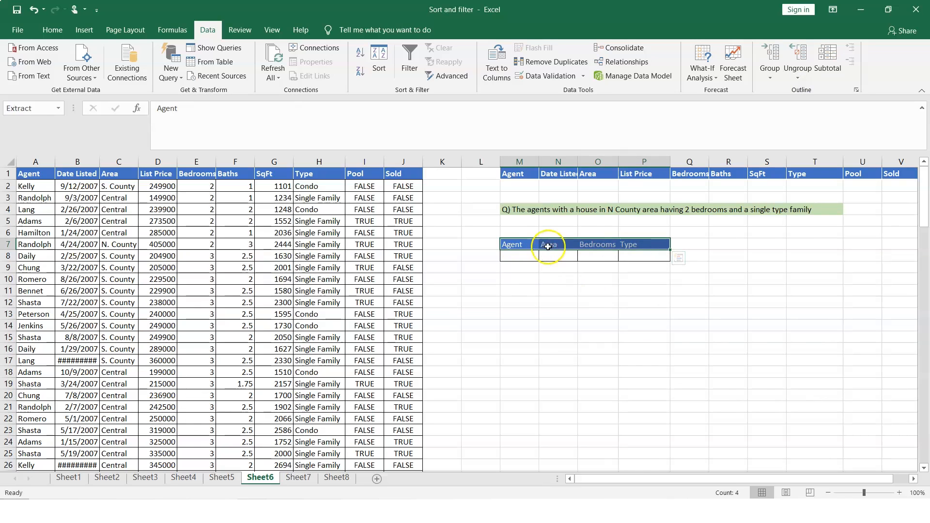
pyautogui.click(632, 246)
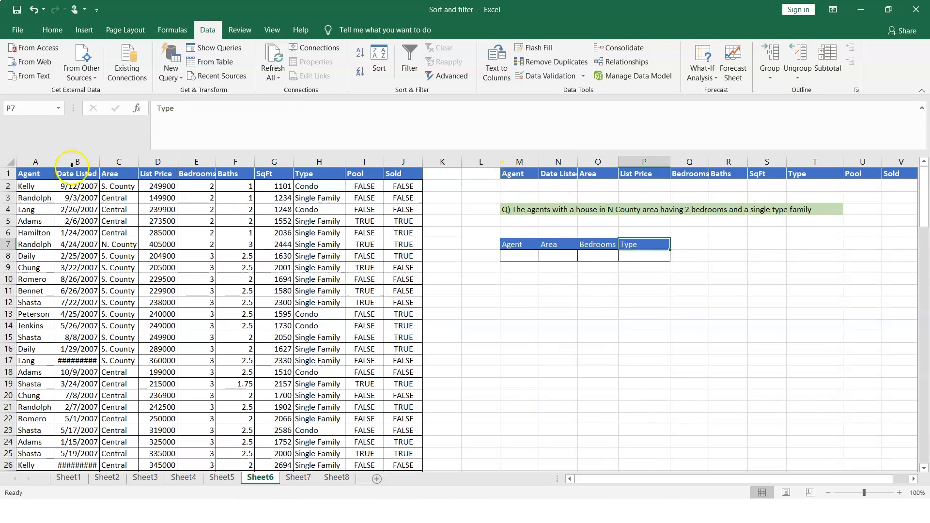
pyautogui.moveTo(29, 174); pyautogui.dragTo(396, 174)
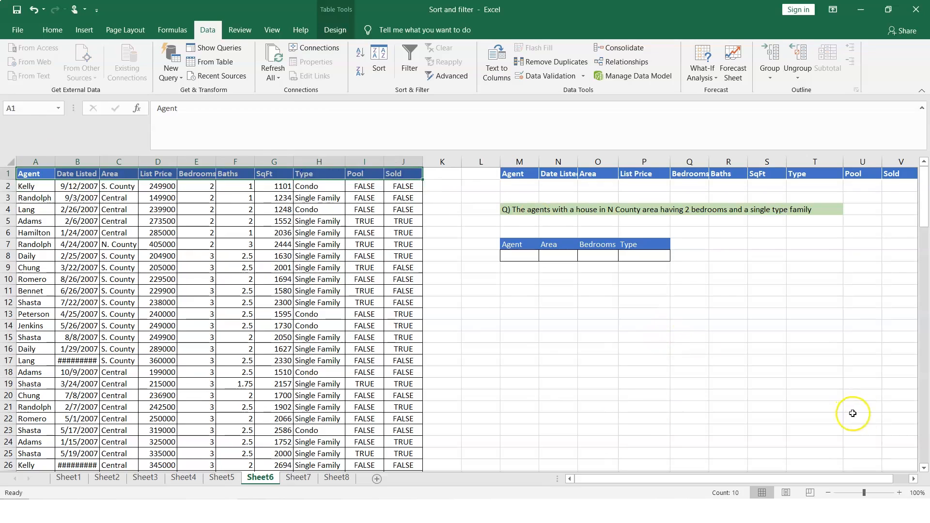
pyautogui.click(913, 479)
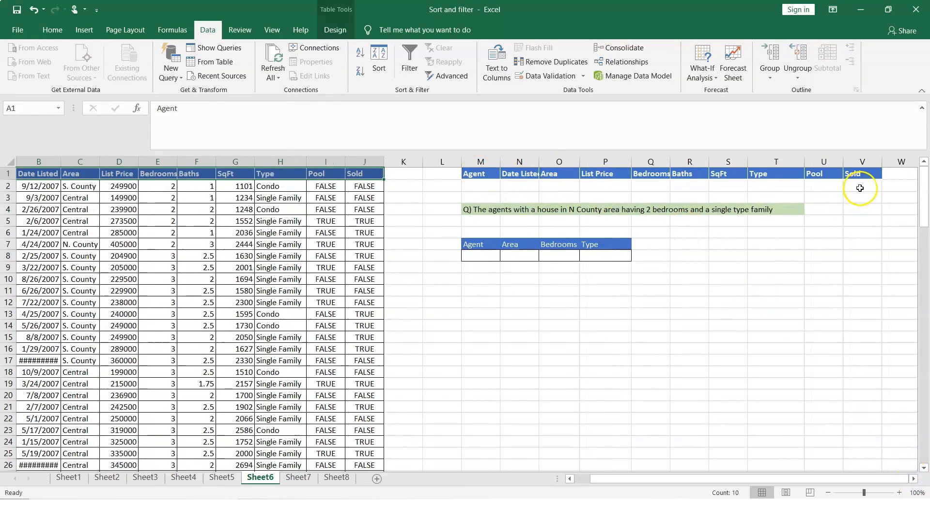
pyautogui.click(570, 479)
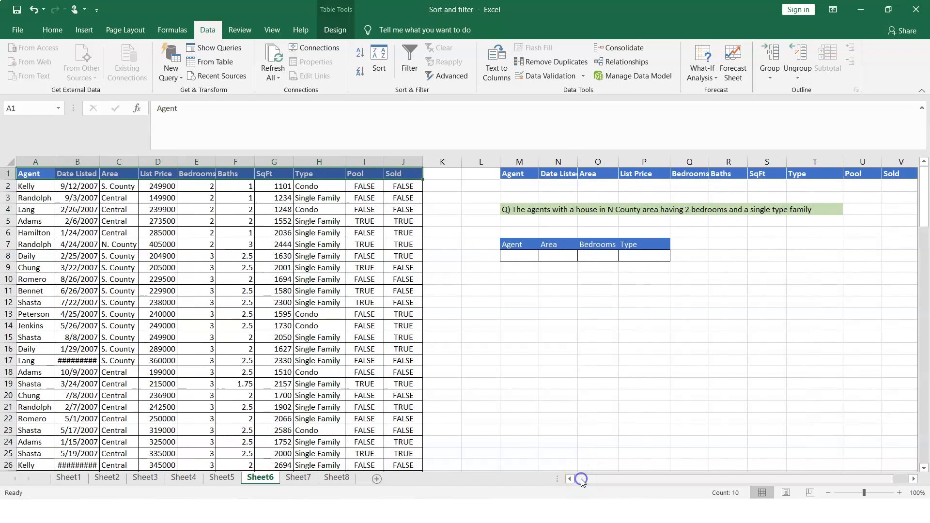
# Fill criteria cells O2 and Q2 with references to the N. County area in C7 and the 2 bedrooms in E2
pyautogui.click(913, 480)
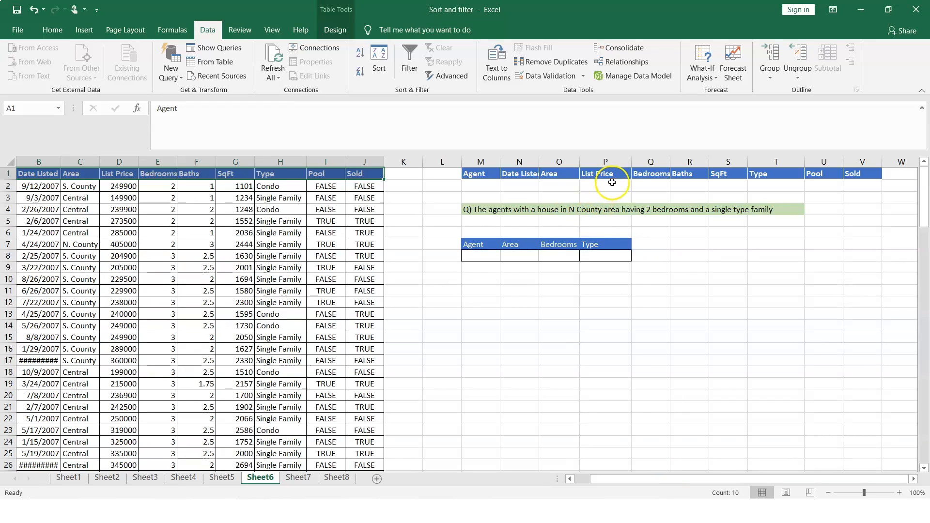
pyautogui.click(560, 185)
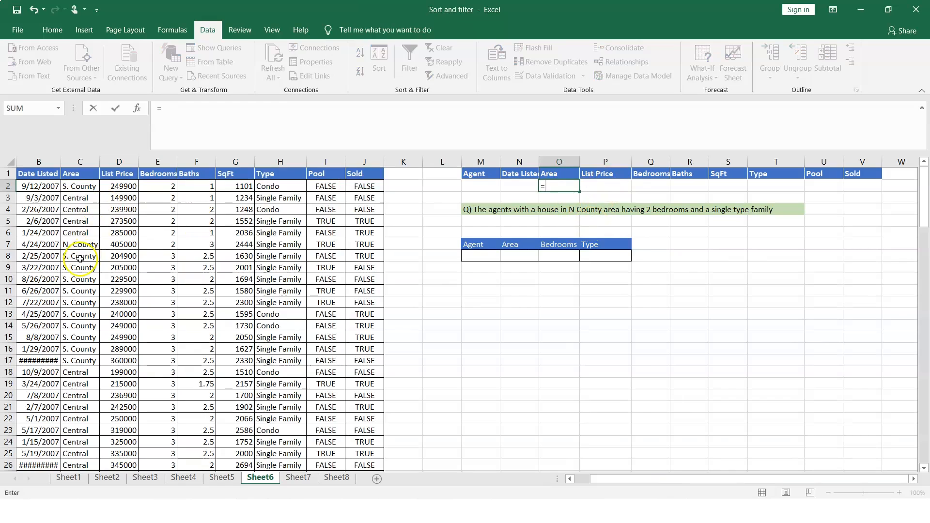
pyautogui.click(77, 244)
pyautogui.press('Return')
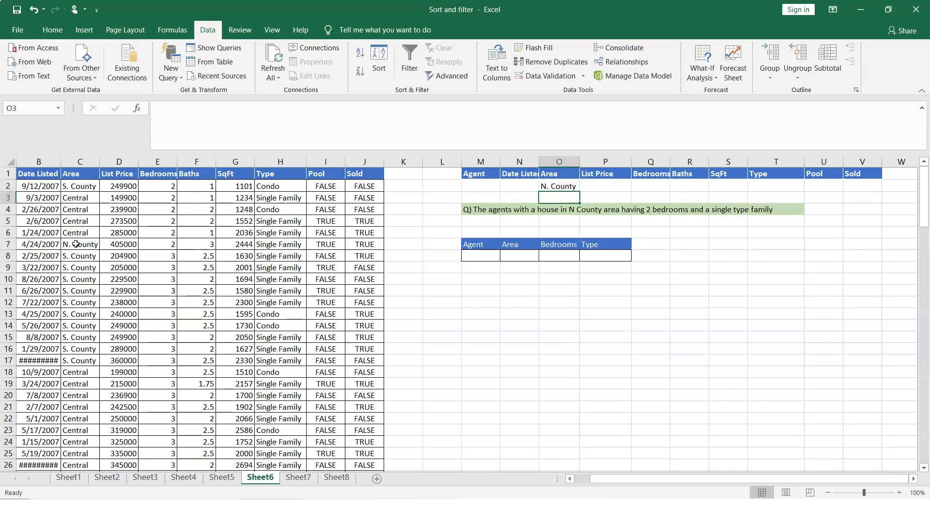
pyautogui.click(648, 185)
pyautogui.write('=')
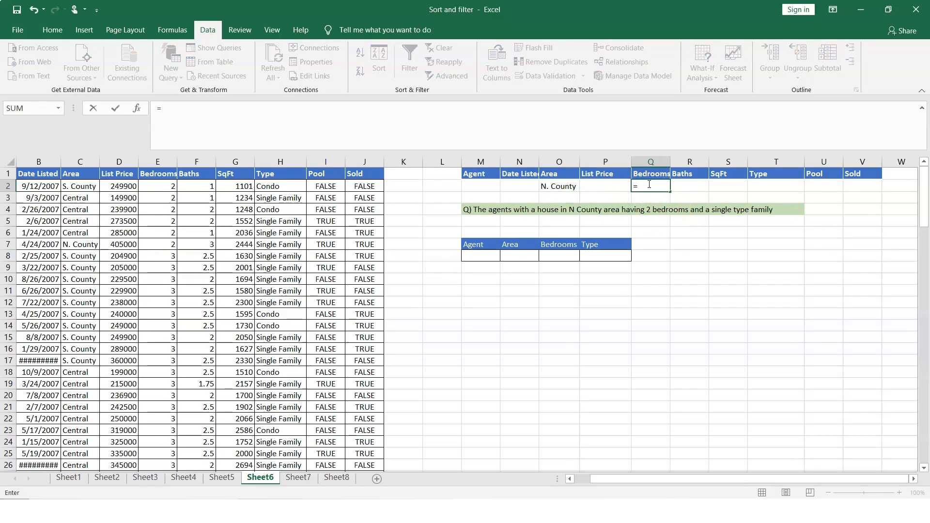
pyautogui.click(167, 187)
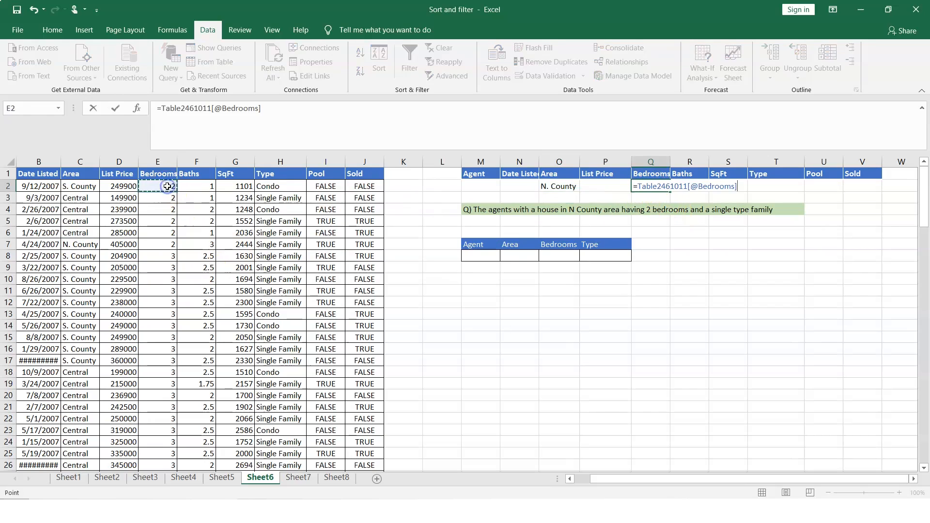
pyautogui.press('Return')
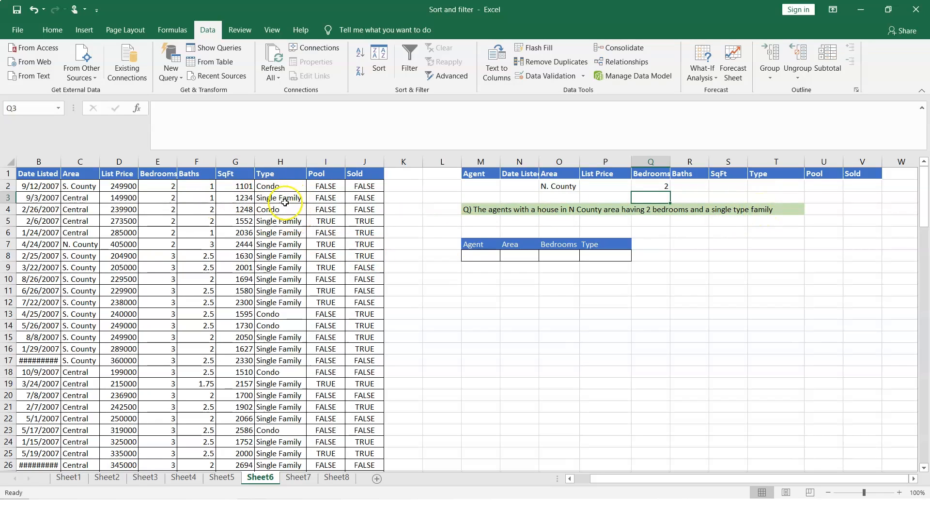
# Set the Type criterion in T2 to Single Family with the formula =H3
pyautogui.click(770, 185)
pyautogui.write('=')
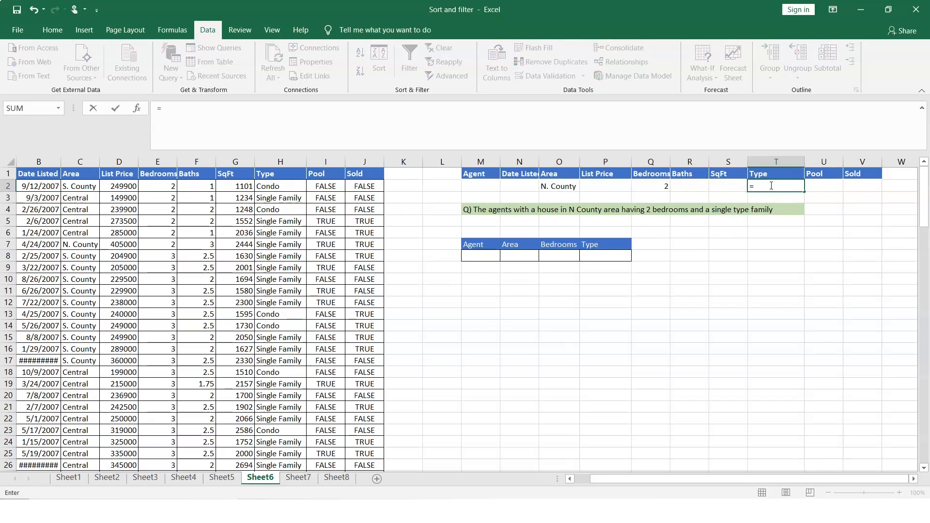
pyautogui.click(282, 198)
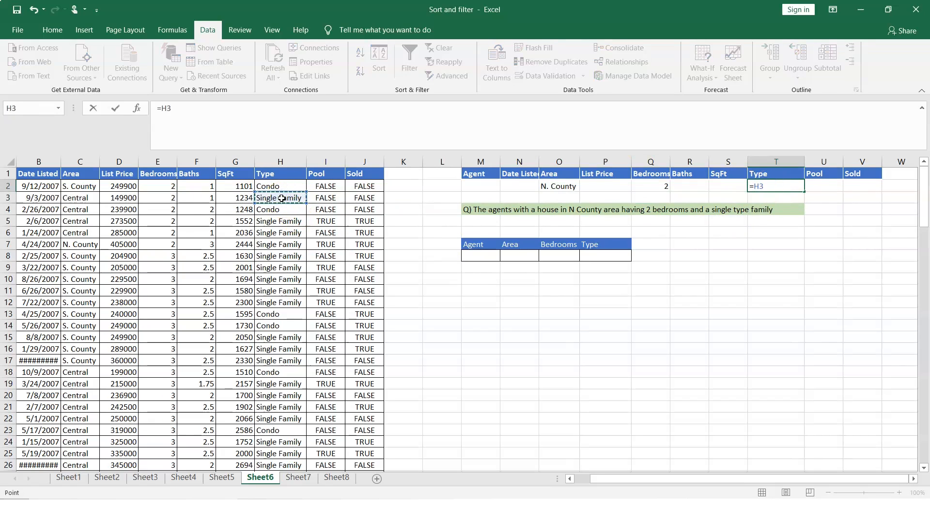
pyautogui.press('Return')
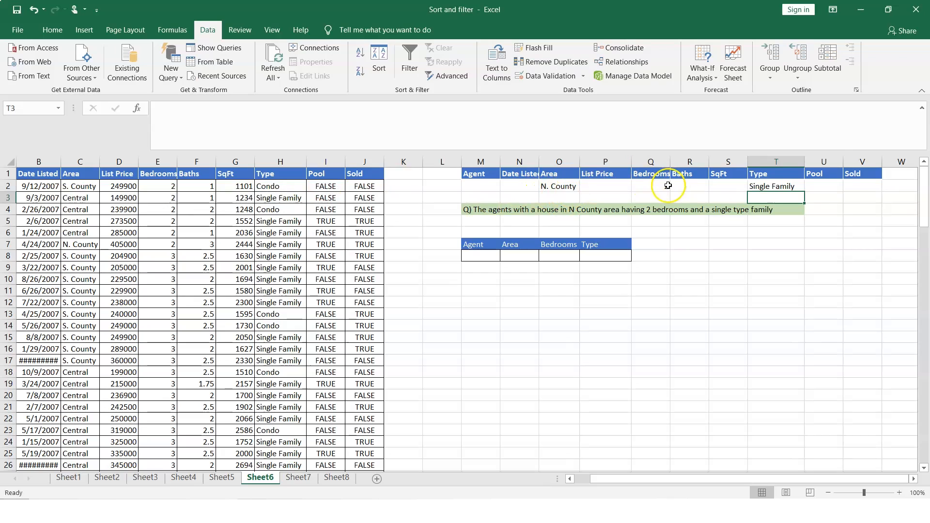
pyautogui.click(775, 186)
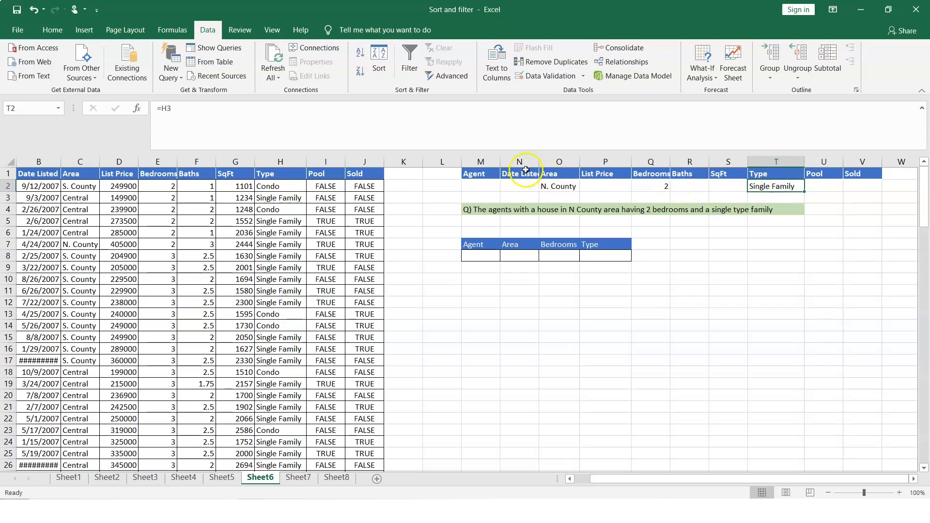
# Run an Advanced Filter on $A$1:$J$126 with criteria range $M$1:$V$2, copying the matches to another location at $M$7:$P$7
pyautogui.moveTo(475, 173); pyautogui.dragTo(871, 192)
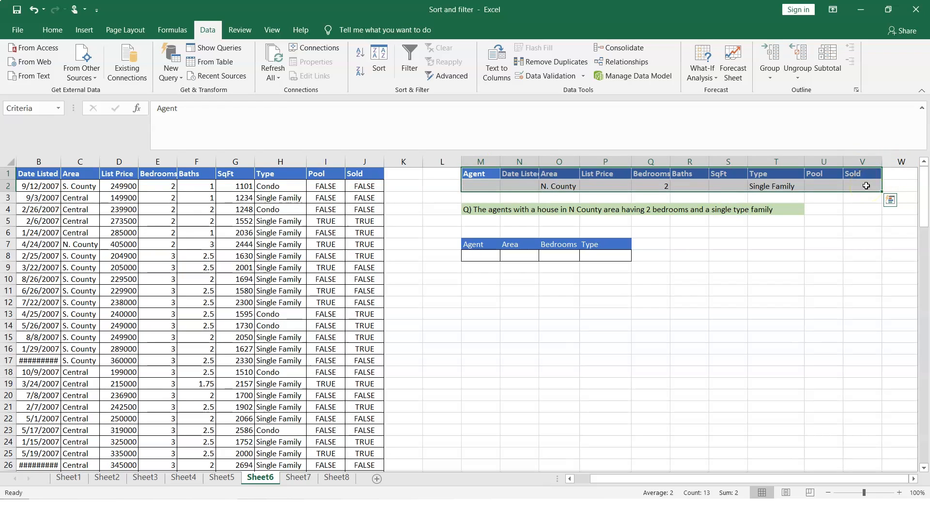
pyautogui.click(790, 366)
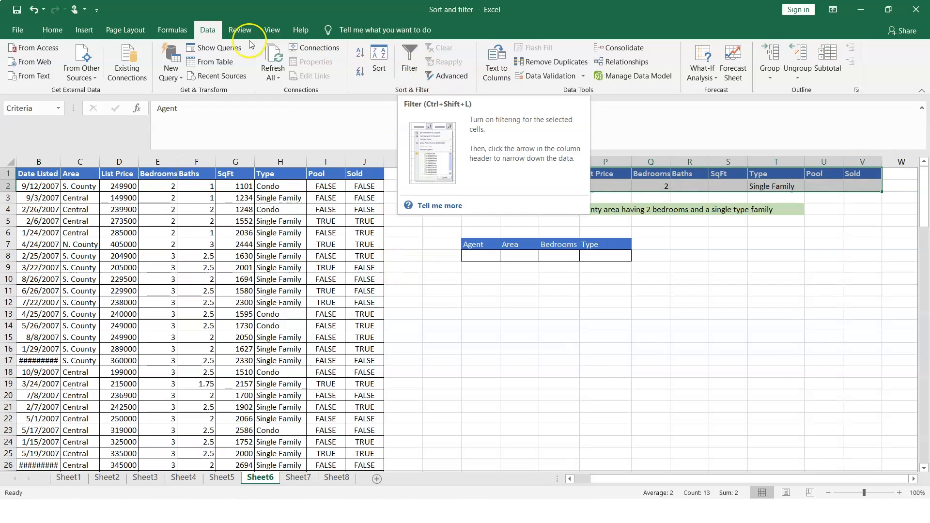
pyautogui.click(457, 77)
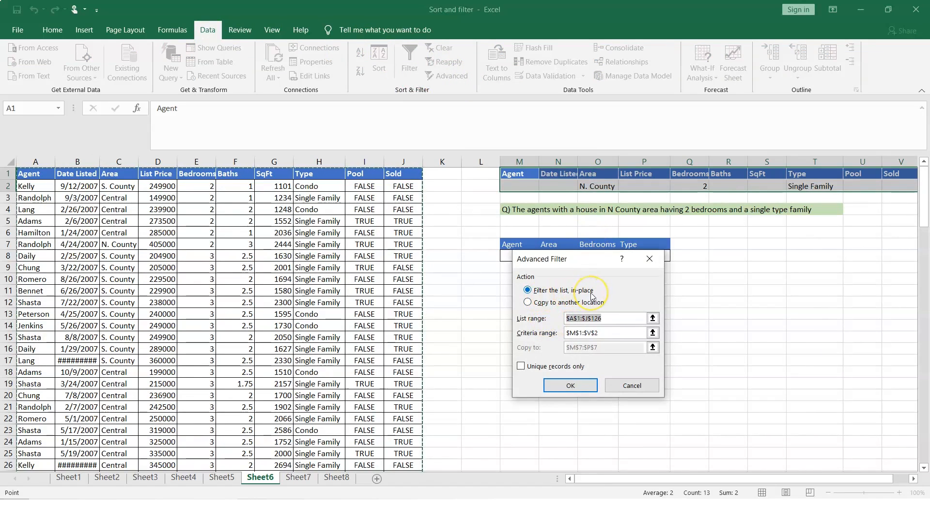
pyautogui.click(527, 303)
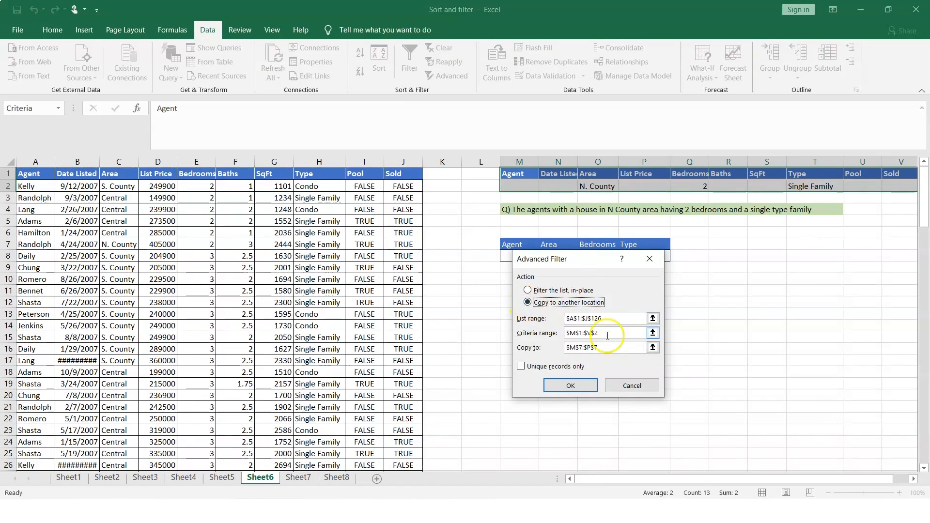
pyautogui.click(597, 319)
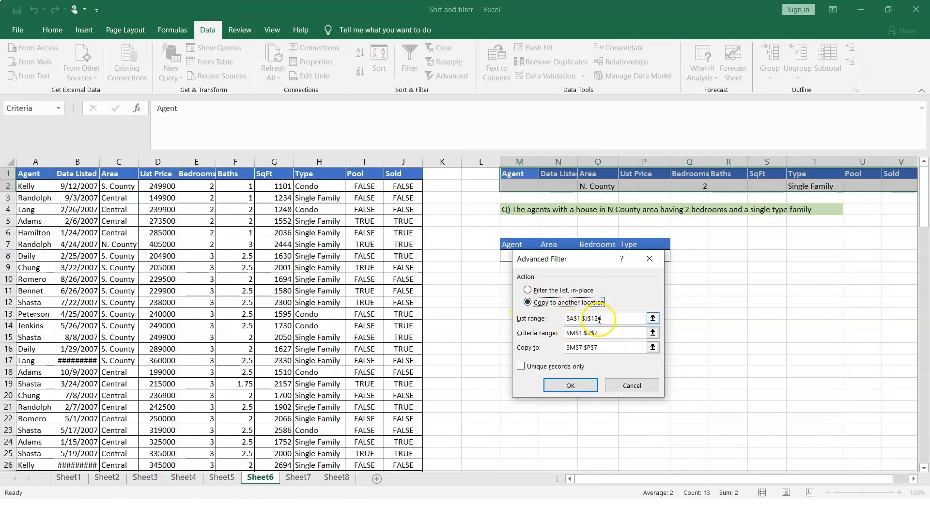
pyautogui.click(652, 318)
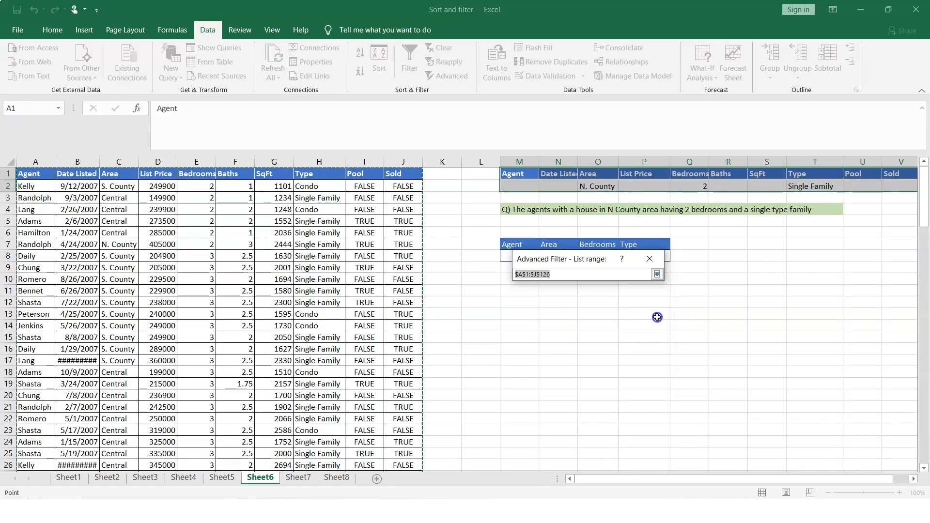
pyautogui.click(657, 274)
pyautogui.click(623, 318)
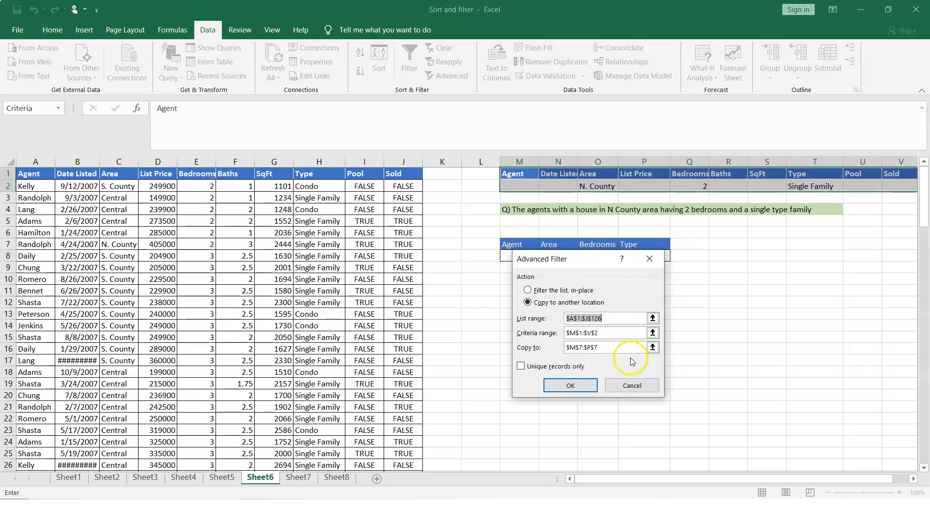
pyautogui.click(570, 386)
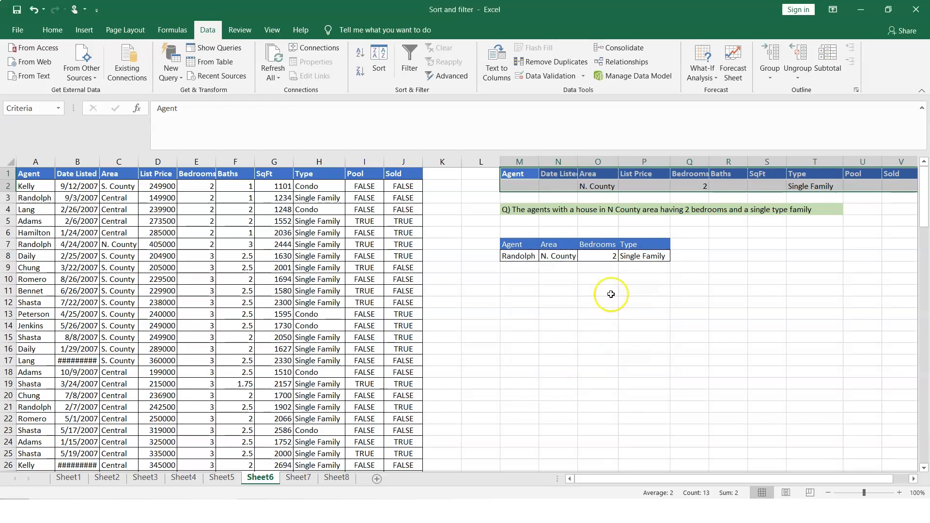
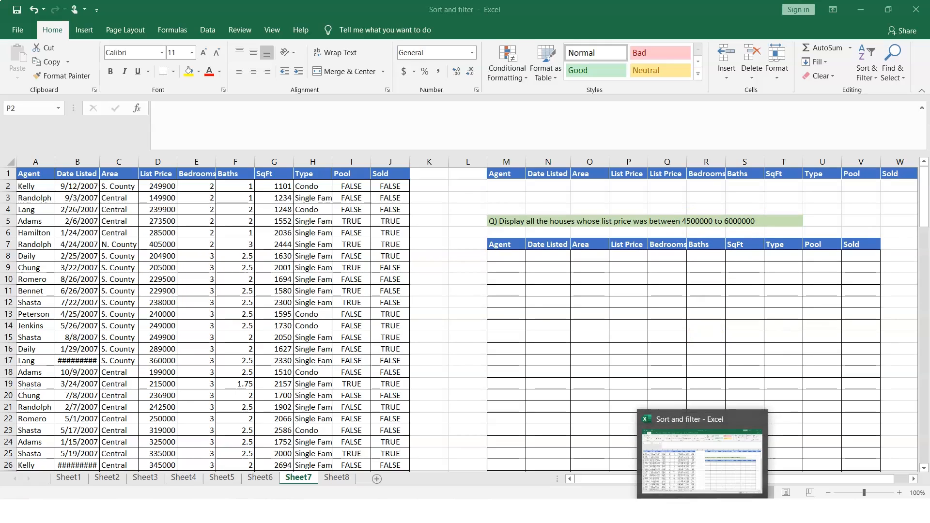
pyautogui.click(702, 511)
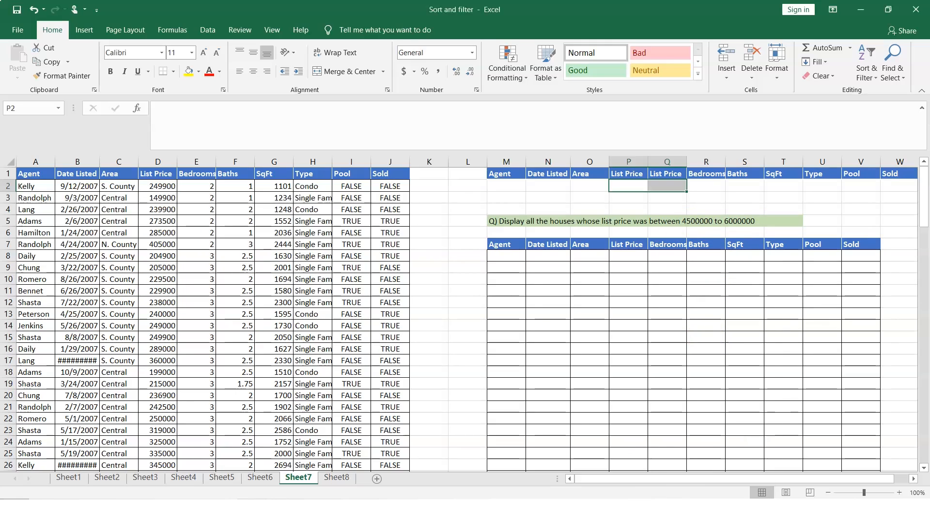
pyautogui.click(703, 510)
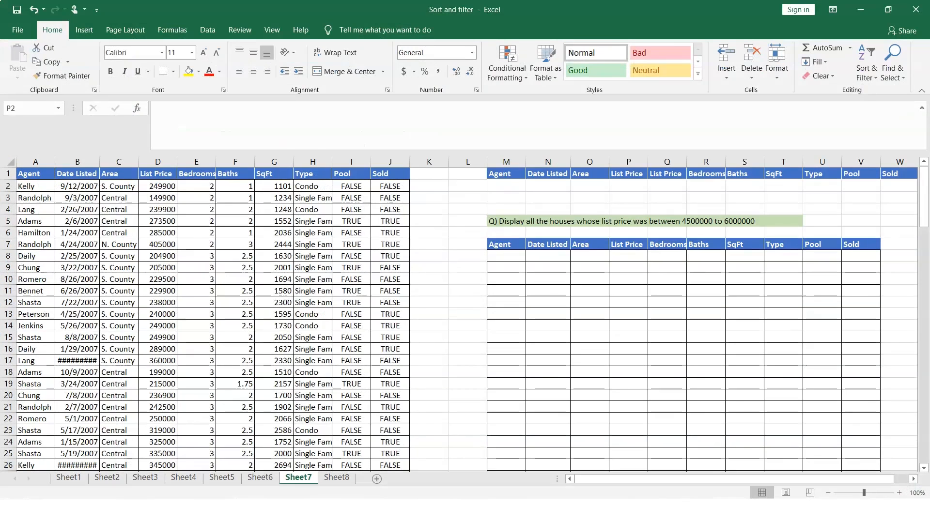
pyautogui.hotkey('alt', 'Tab')
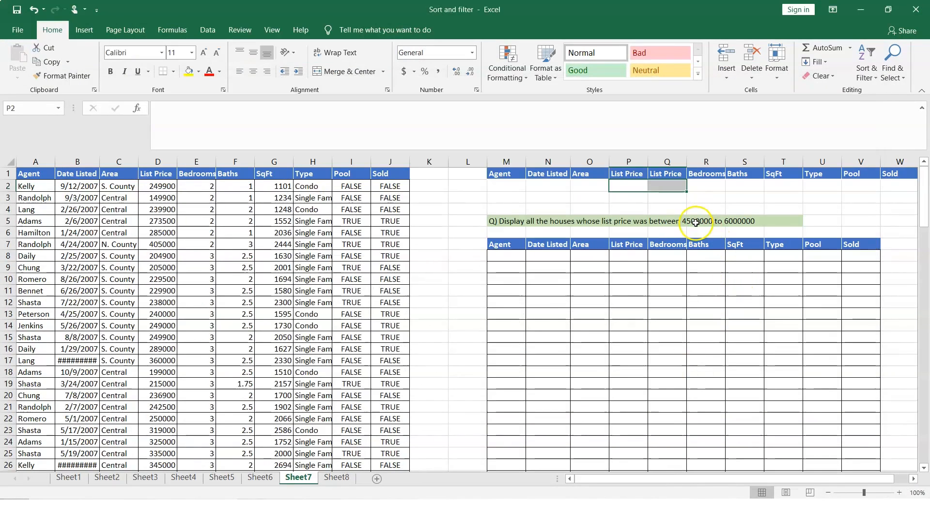
# Change the price range in the question in M5 to 300000 to 400000
pyautogui.click(696, 223)
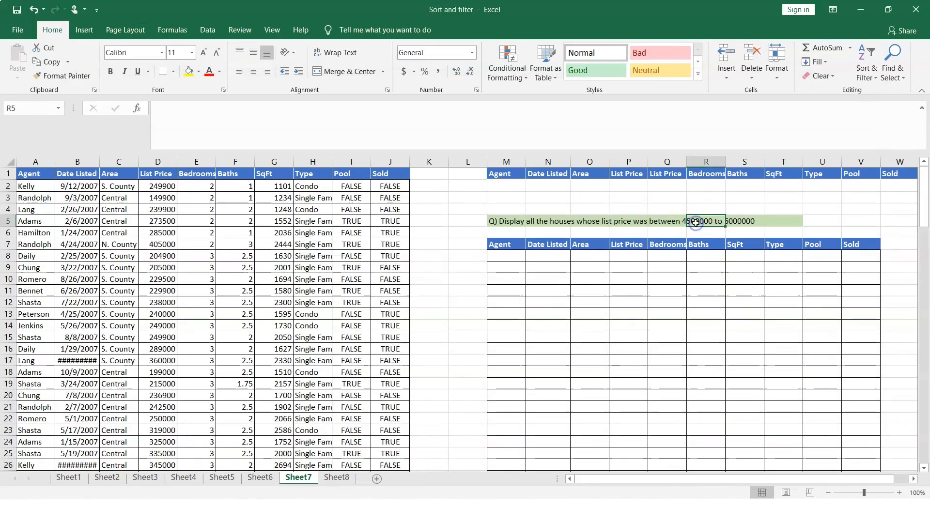
pyautogui.click(511, 223)
pyautogui.moveTo(351, 107); pyautogui.dragTo(380, 109)
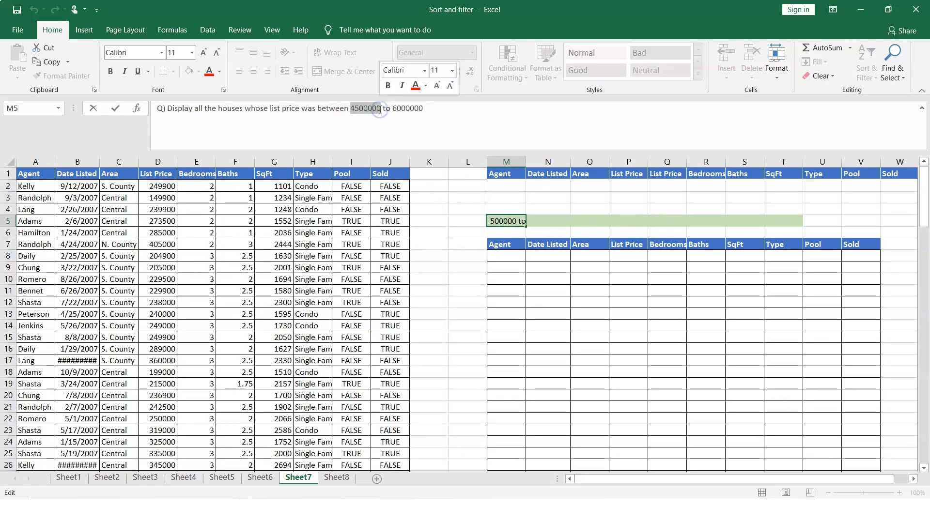
pyautogui.write('30000')
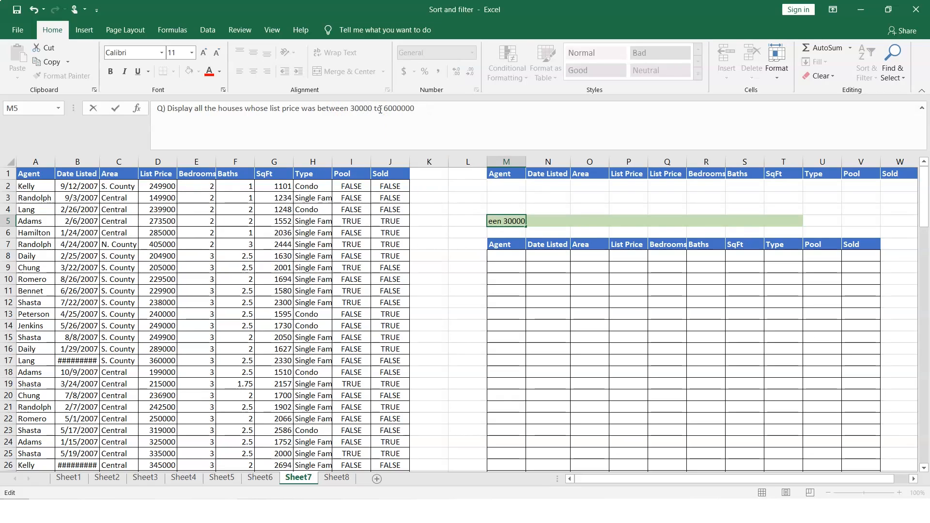
pyautogui.write('0')
pyautogui.click(429, 108)
pyautogui.press('BackSpace')
pyautogui.press('BackSpace')
pyautogui.press('BackSpace')
pyautogui.press('BackSpace')
pyautogui.write('000')
pyautogui.press('Tab')
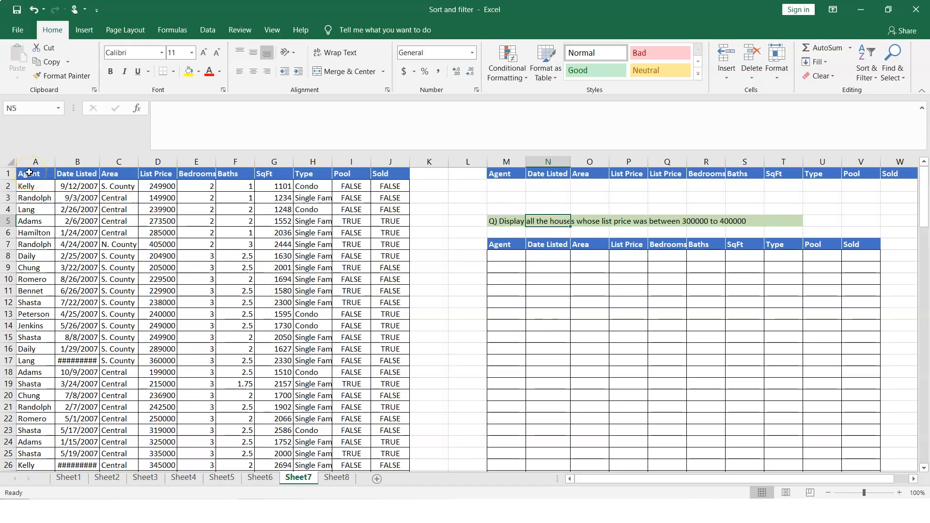
# Turn on filters for the listings header row A1:J1 and filter List Price between 300000 and 400000
pyautogui.moveTo(29, 172); pyautogui.dragTo(392, 178)
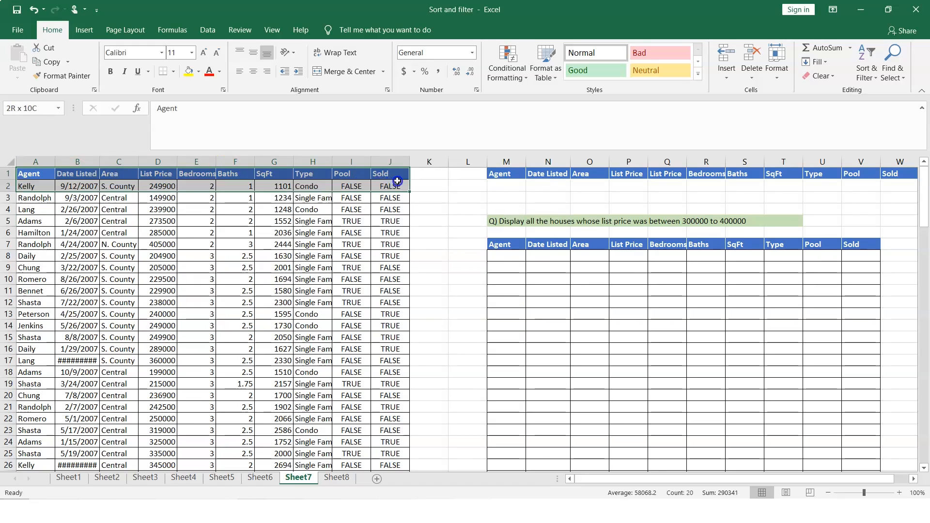
pyautogui.click(866, 65)
pyautogui.click(877, 138)
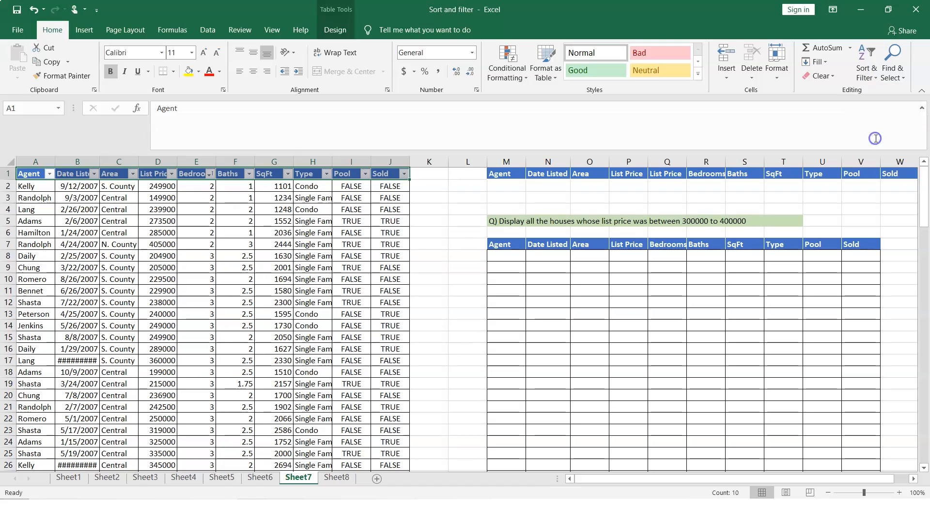
pyautogui.click(171, 174)
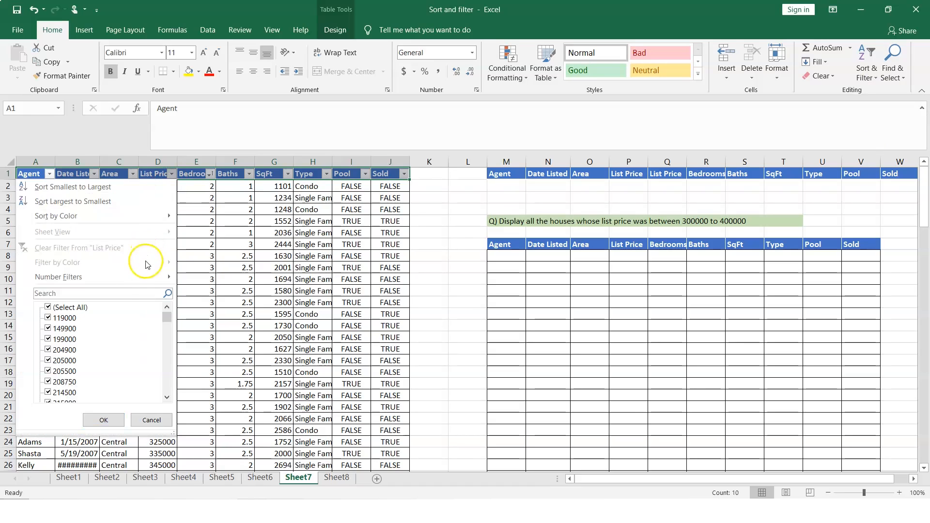
pyautogui.moveTo(144, 282)
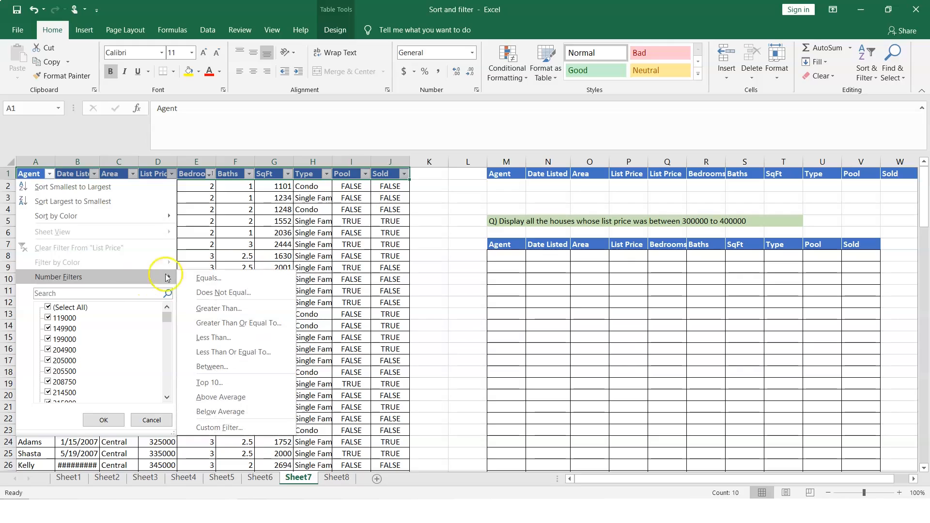
pyautogui.click(232, 367)
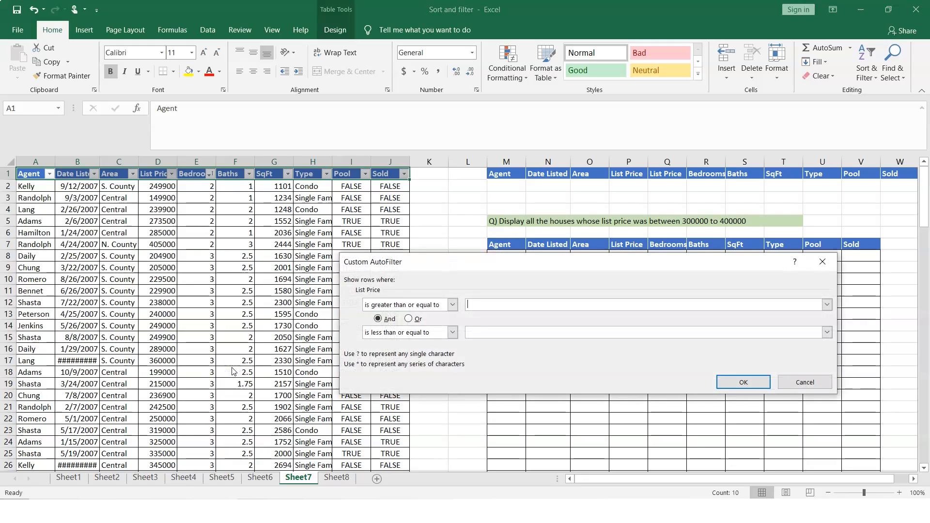
pyautogui.click(480, 304)
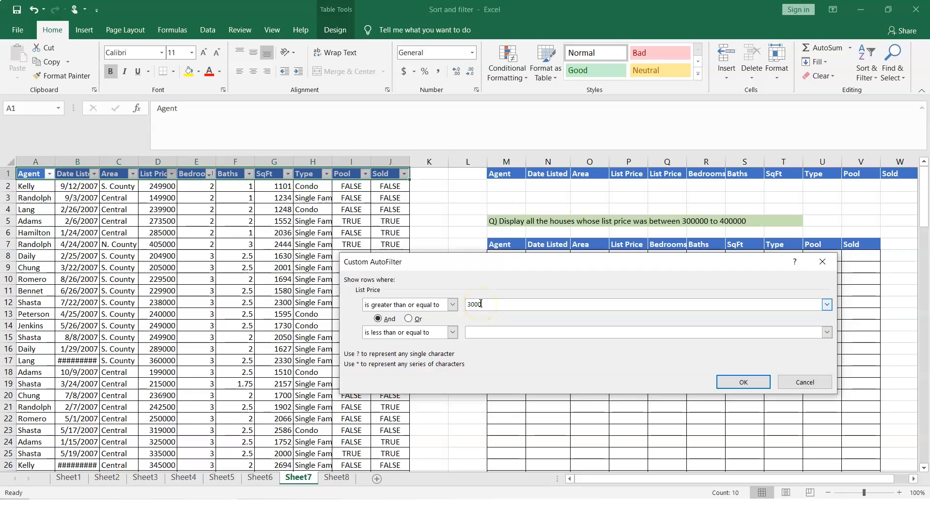
pyautogui.click(496, 330)
pyautogui.click(745, 382)
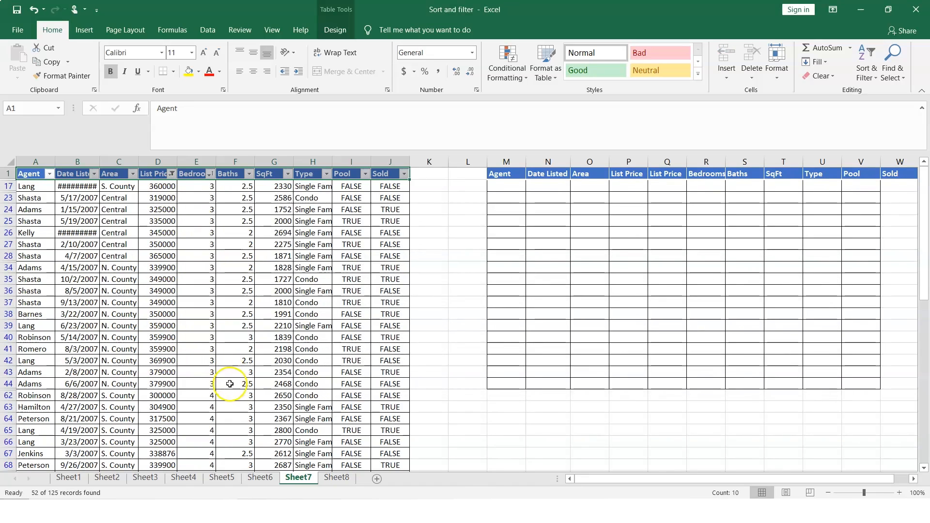
# Check the filtered listings and undo the List Price filter
pyautogui.scroll(-6, 230, 383)
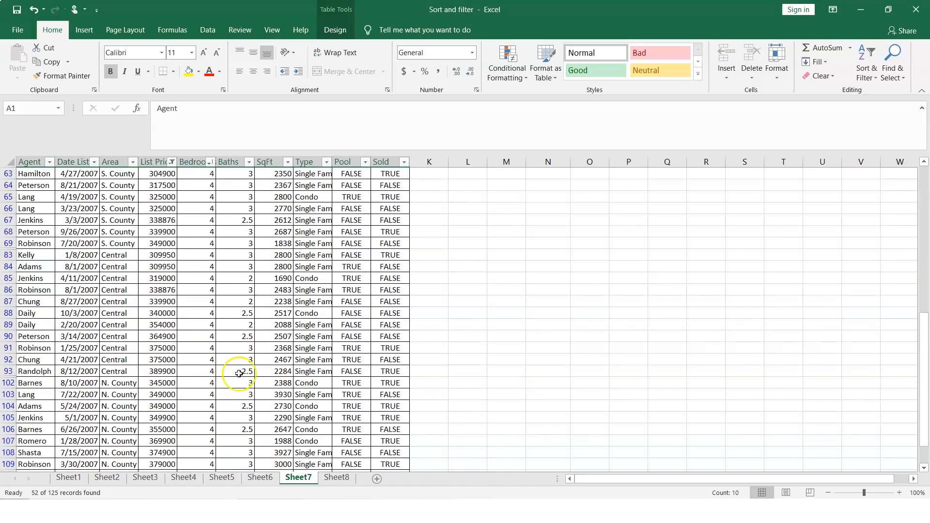
pyautogui.scroll(-5, 239, 373)
pyautogui.scroll(9, 239, 374)
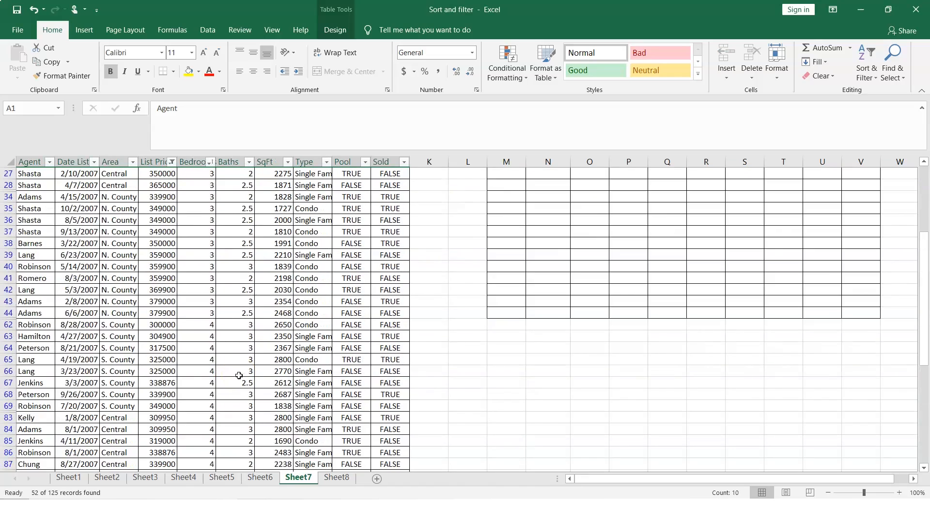
pyautogui.scroll(2, 239, 375)
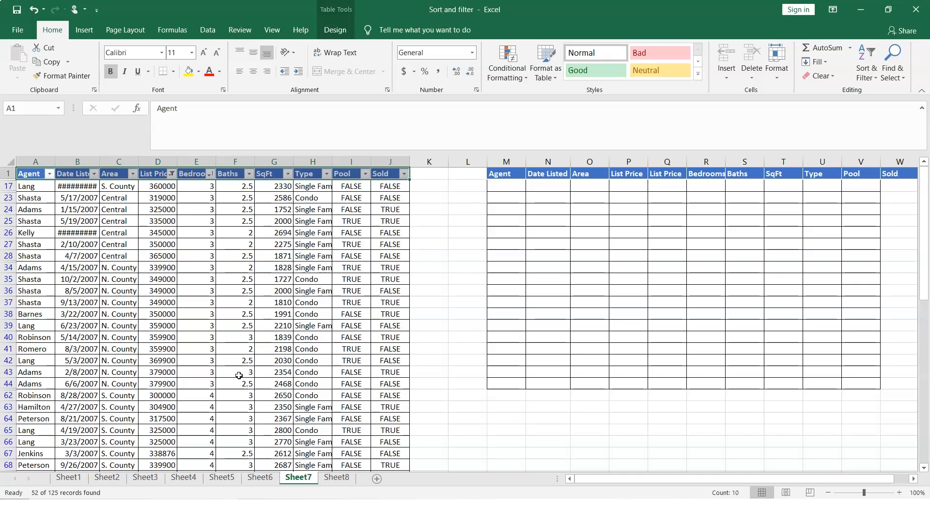
pyautogui.hotkey('ctrl', 'z')
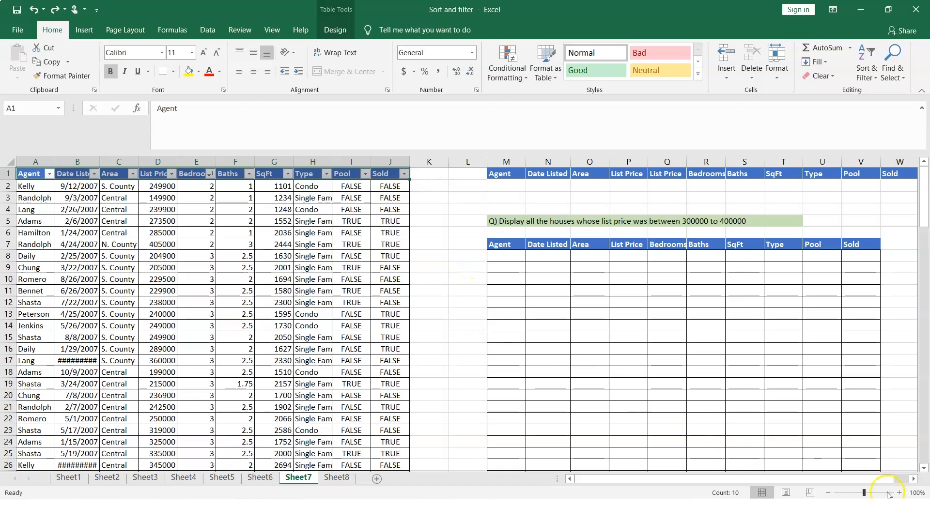
# Compare the criteria headers with the source headers, examining the two List Price columns and the empty criteria cells below them
pyautogui.click(913, 479)
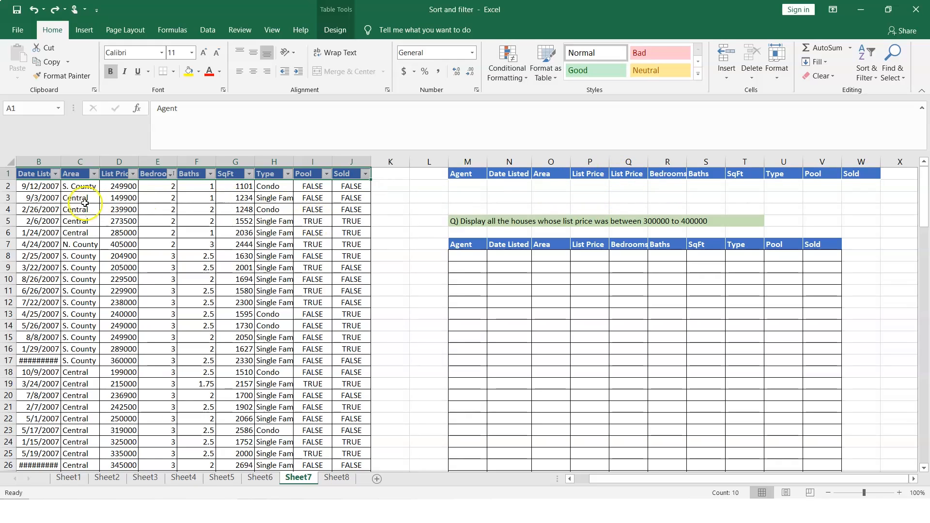
pyautogui.click(582, 480)
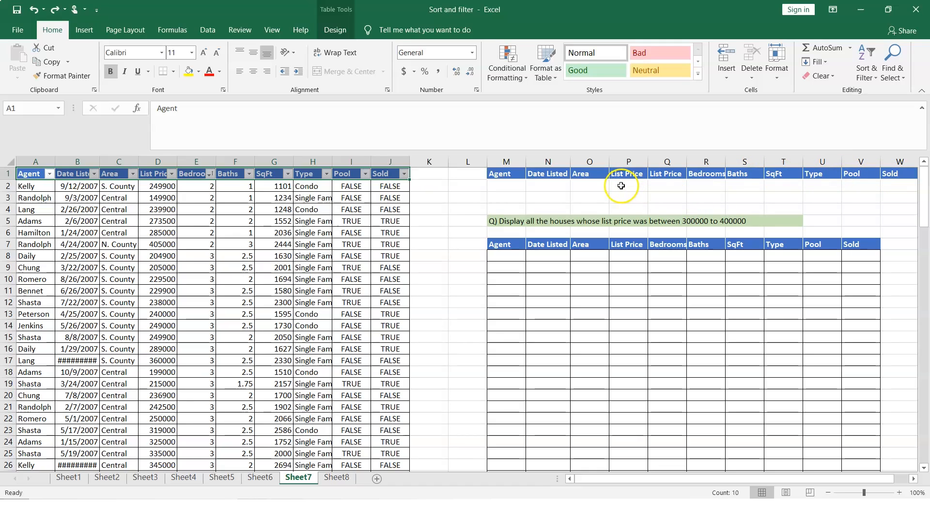
pyautogui.click(637, 174)
pyautogui.moveTo(637, 173); pyautogui.dragTo(676, 187)
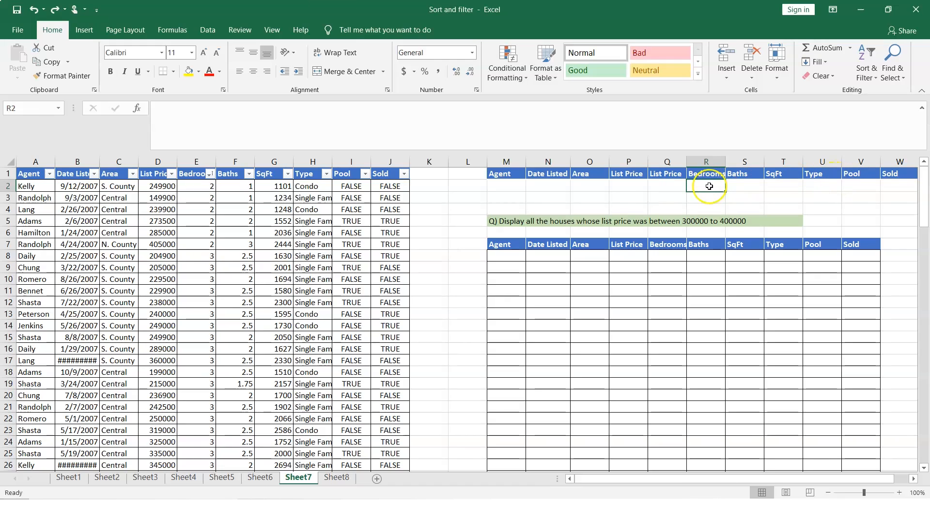
pyautogui.click(620, 185)
pyautogui.click(783, 186)
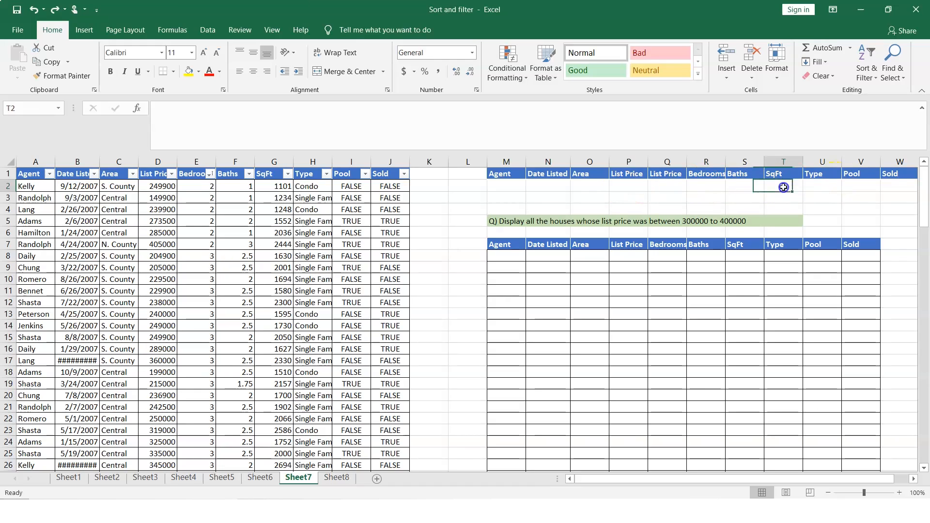
pyautogui.click(829, 184)
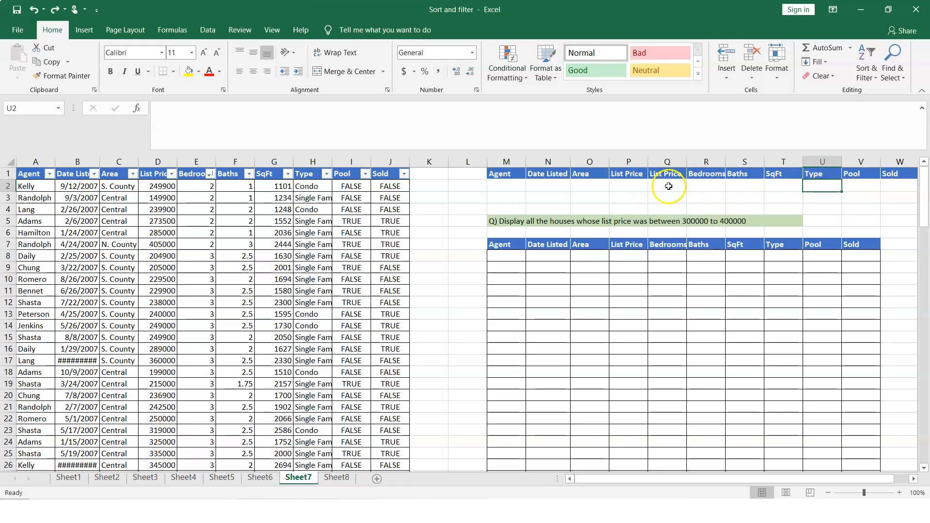
pyautogui.click(628, 185)
pyautogui.click(814, 195)
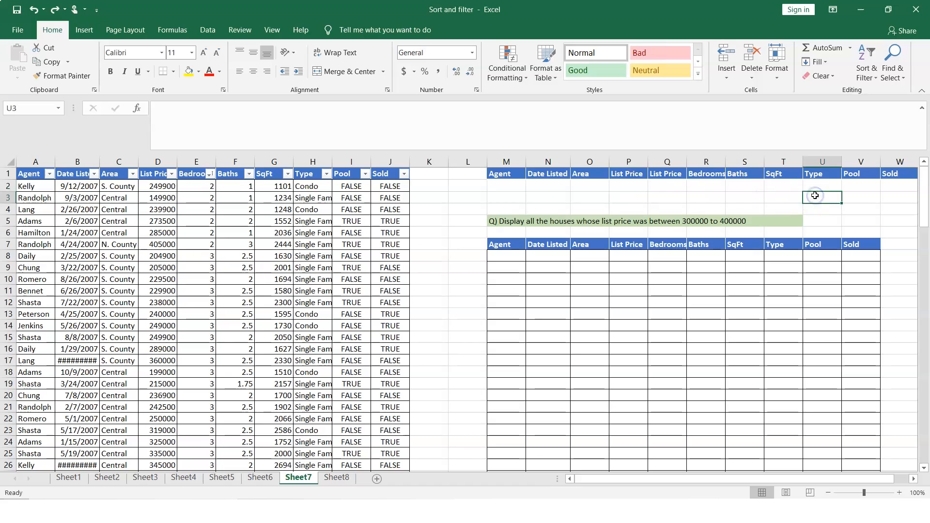
# Enter the List Price criteria >=300000 in P2 and <=400000 in Q2
pyautogui.click(624, 187)
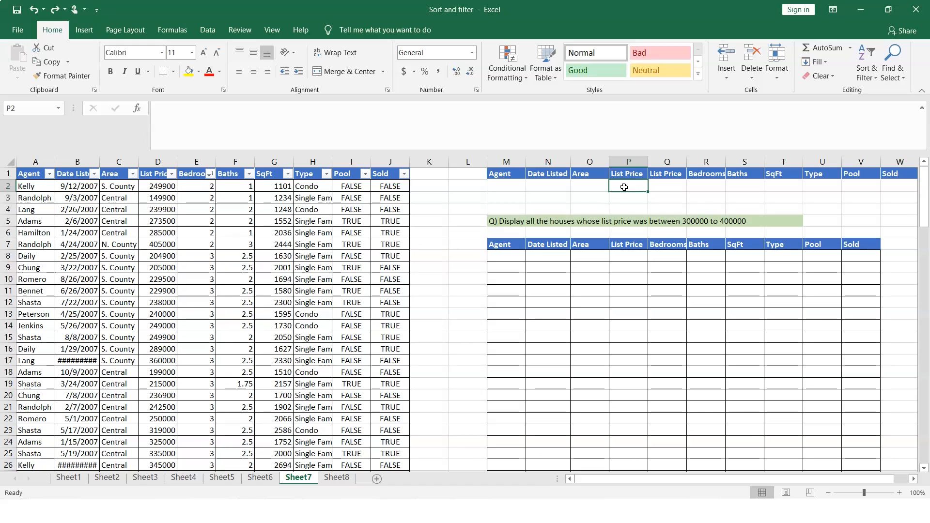
pyautogui.write('>=300000')
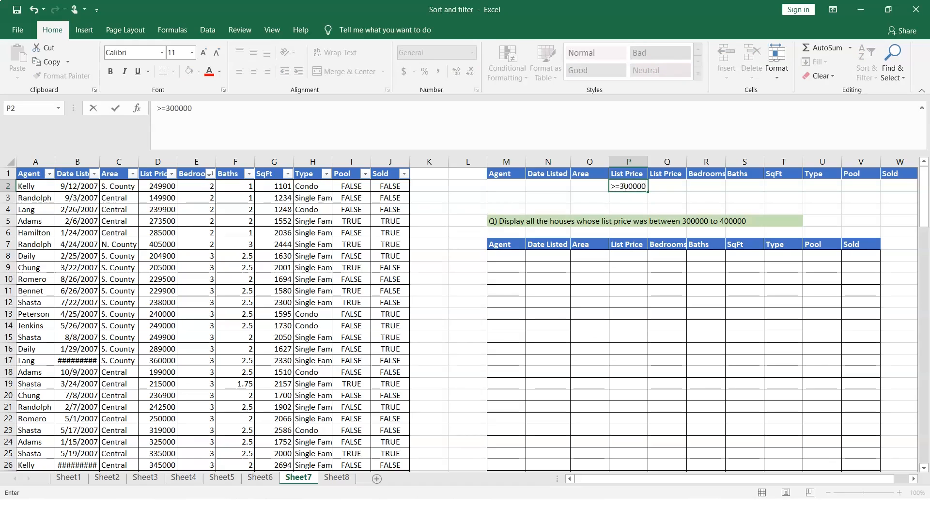
pyautogui.press('Tab')
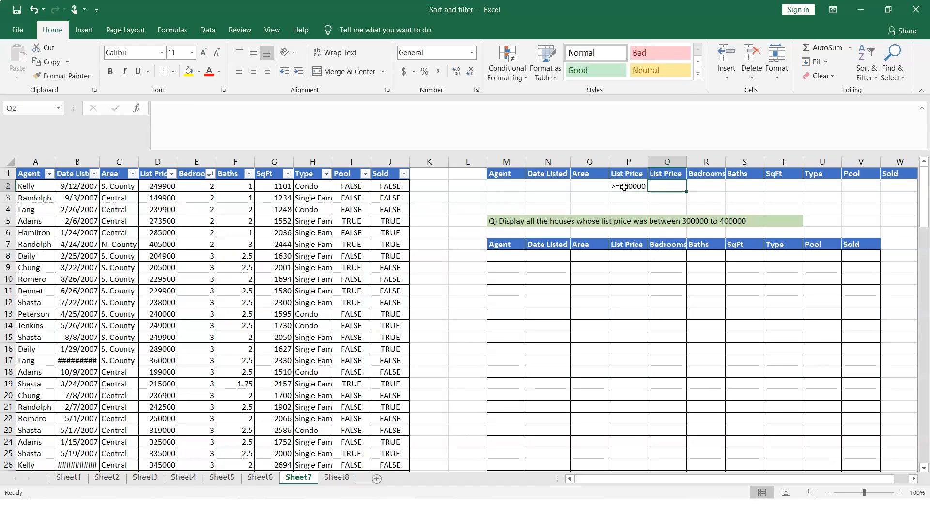
pyautogui.write('<=400000')
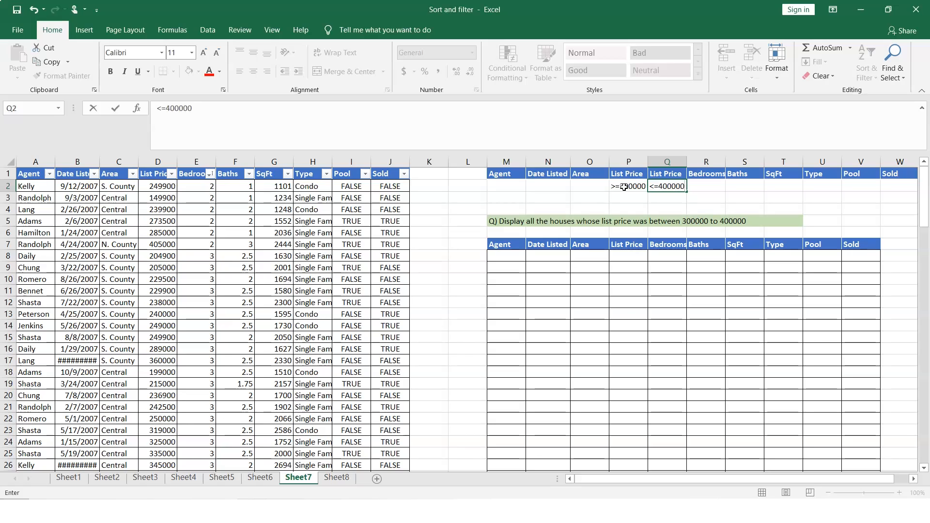
pyautogui.press('Tab')
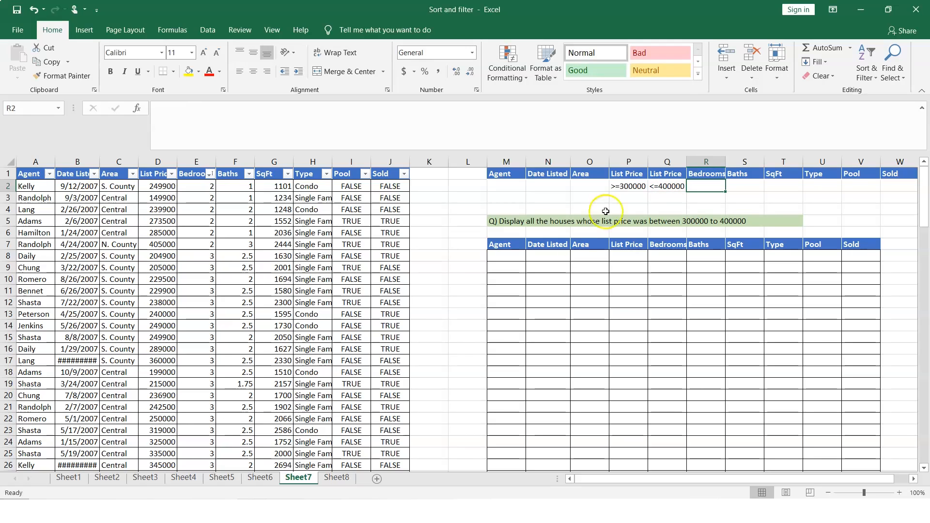
# Run an Advanced Filter on $A$1:$J$126 with criteria range $M$1:$W$2, copying the matches to another location at $M$7:$V$7
pyautogui.click(498, 245)
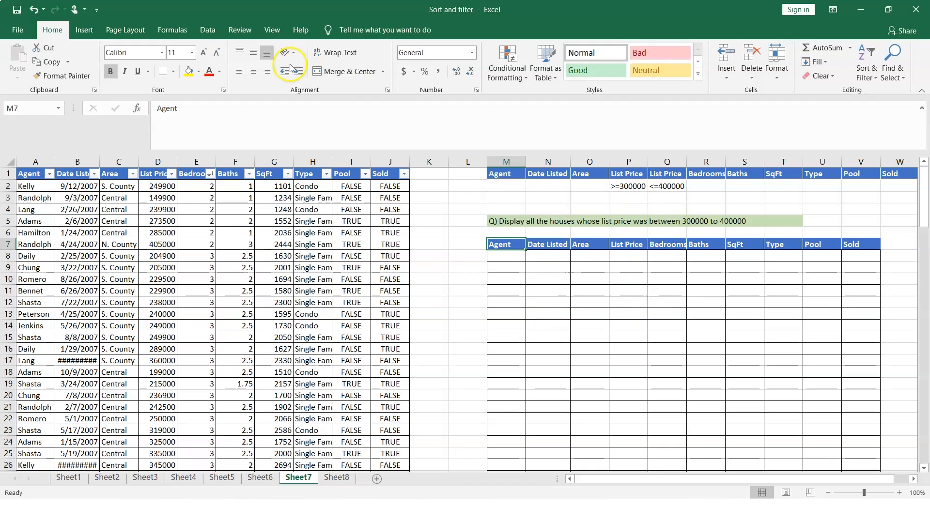
pyautogui.click(207, 31)
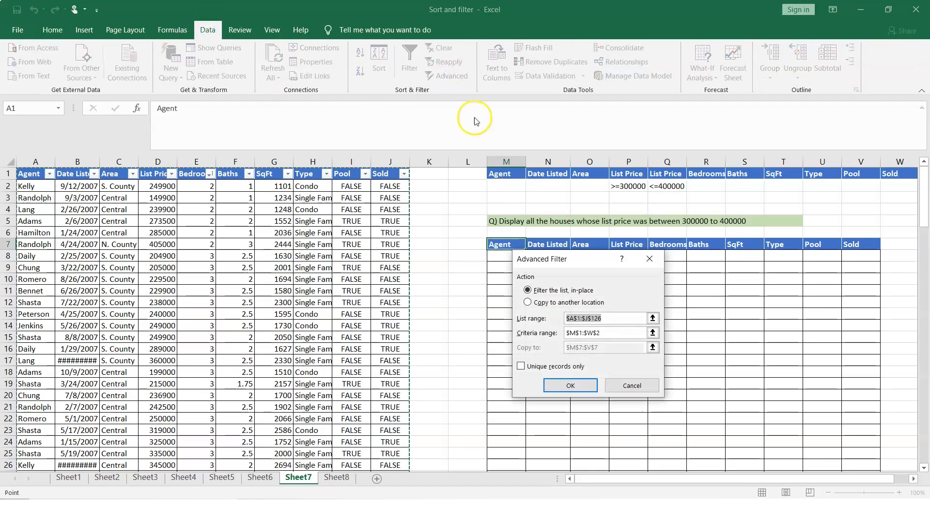
pyautogui.click(528, 303)
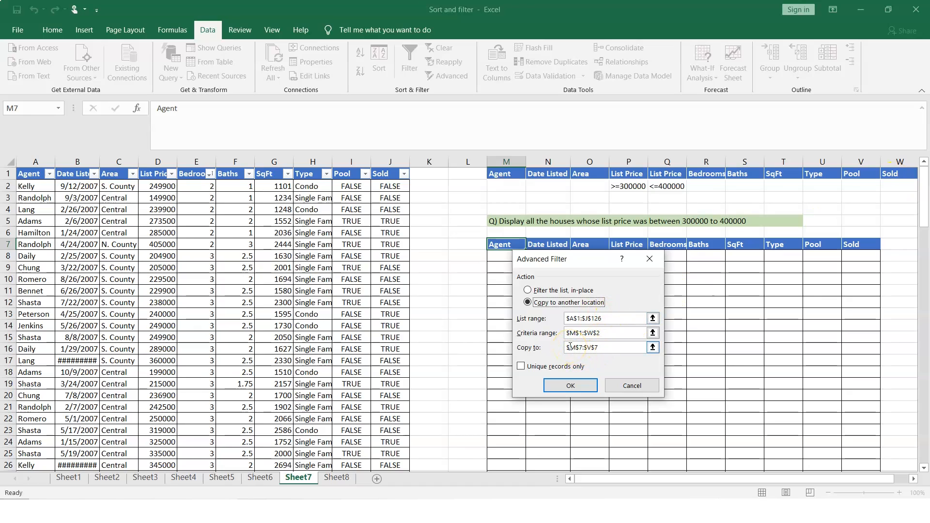
pyautogui.click(579, 386)
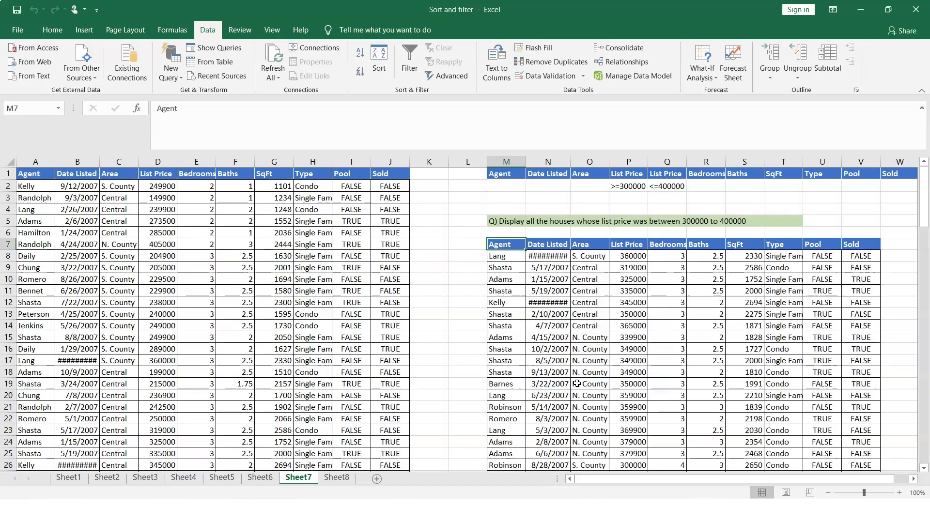
# Widen the Date Listed columns, N in the Sheet7 results and B in the Sheet8 listings, to fit the full dates
pyautogui.moveTo(569, 161); pyautogui.dragTo(580, 160)
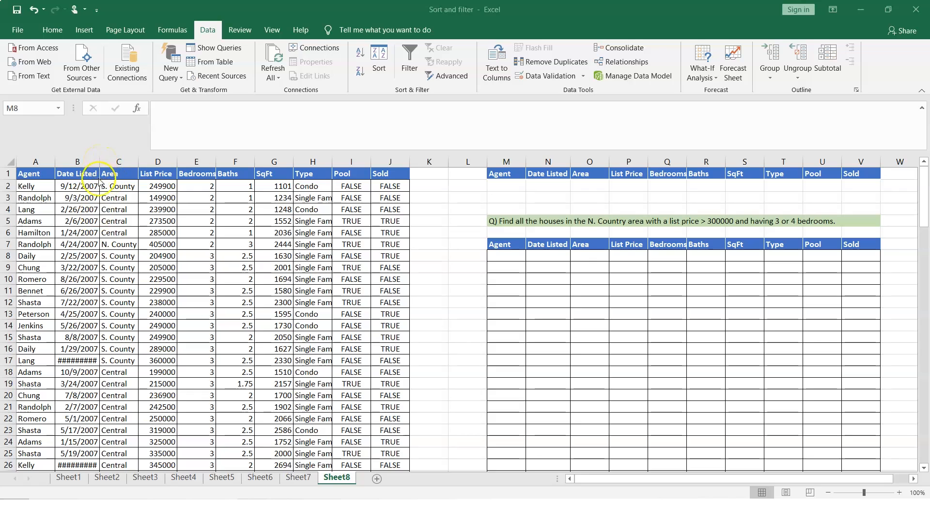
pyautogui.hotkey('ctrl', 'shift', 'End')
pyautogui.moveTo(100, 165); pyautogui.dragTo(109, 165)
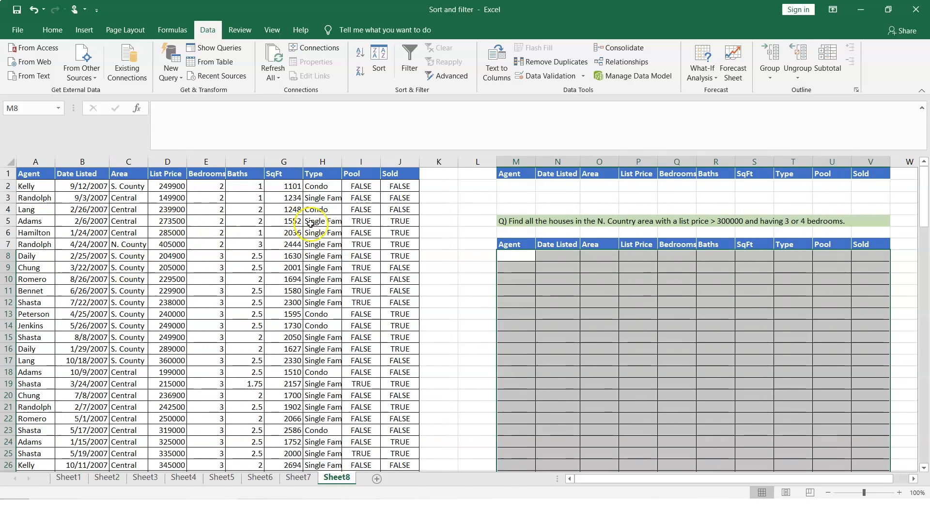
# Correct "N. Country" to "N. County" in the Sheet8 question in M5
pyautogui.click(632, 220)
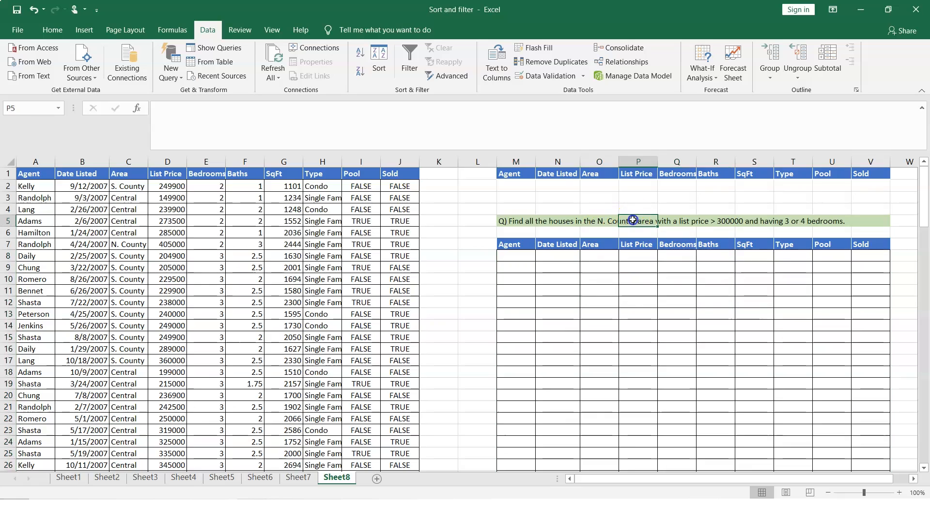
pyautogui.click(522, 221)
pyautogui.click(287, 107)
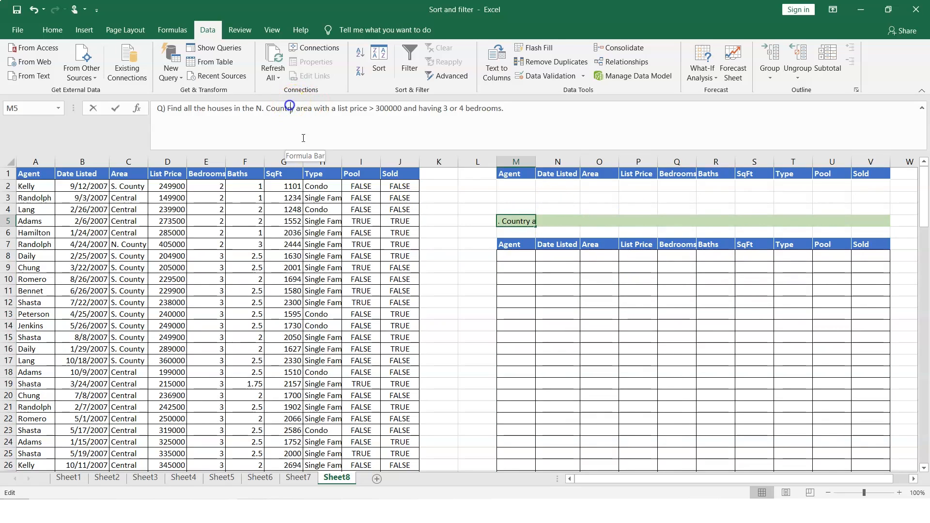
pyautogui.press('BackSpace')
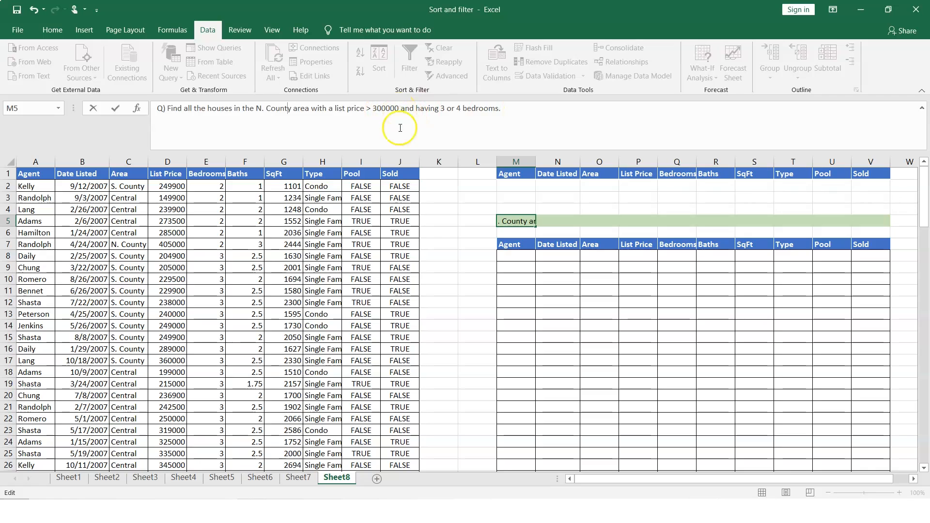
# Turn on filter buttons for the header row A1:J1 of the Sheet8 listings
pyautogui.click(298, 266)
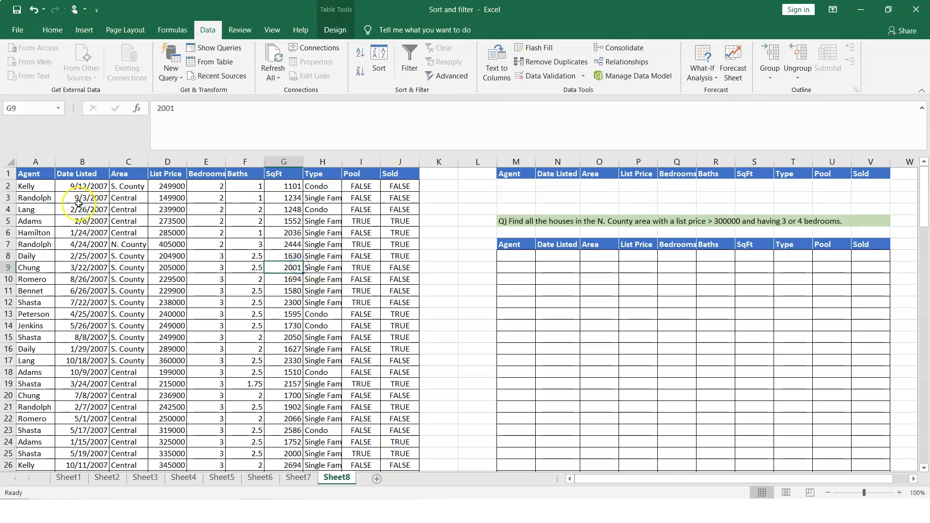
pyautogui.moveTo(33, 175); pyautogui.dragTo(408, 173)
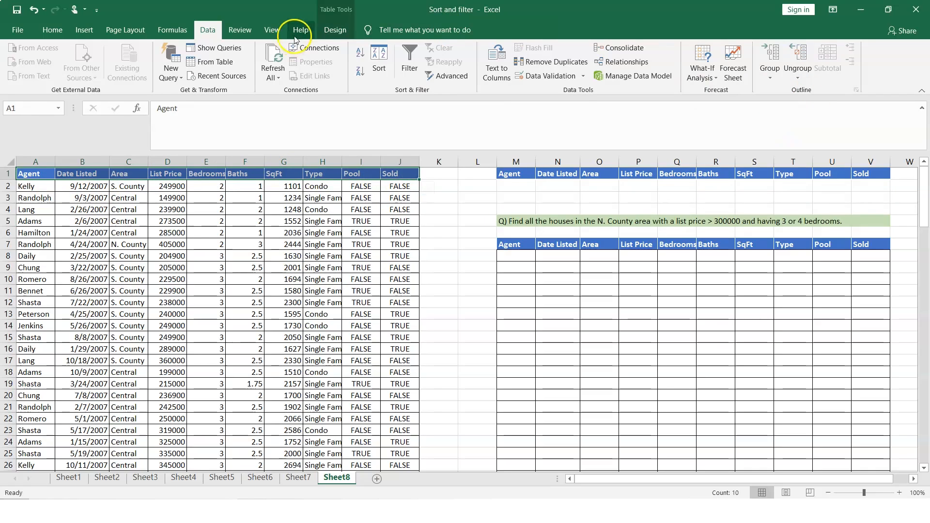
pyautogui.click(52, 31)
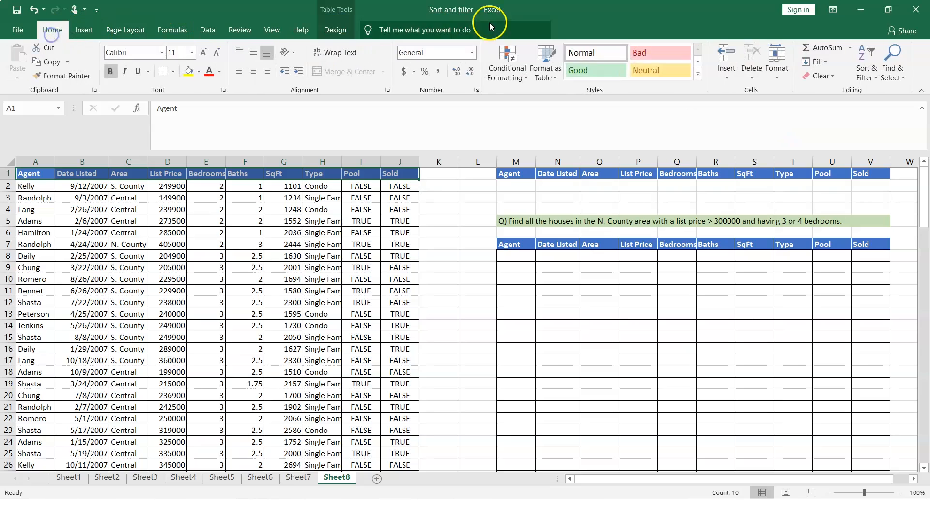
pyautogui.click(867, 72)
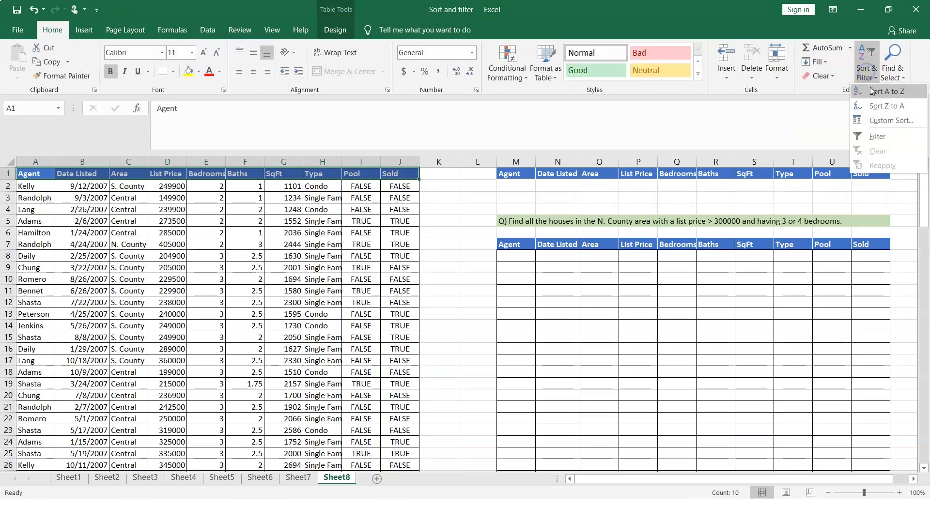
pyautogui.click(874, 131)
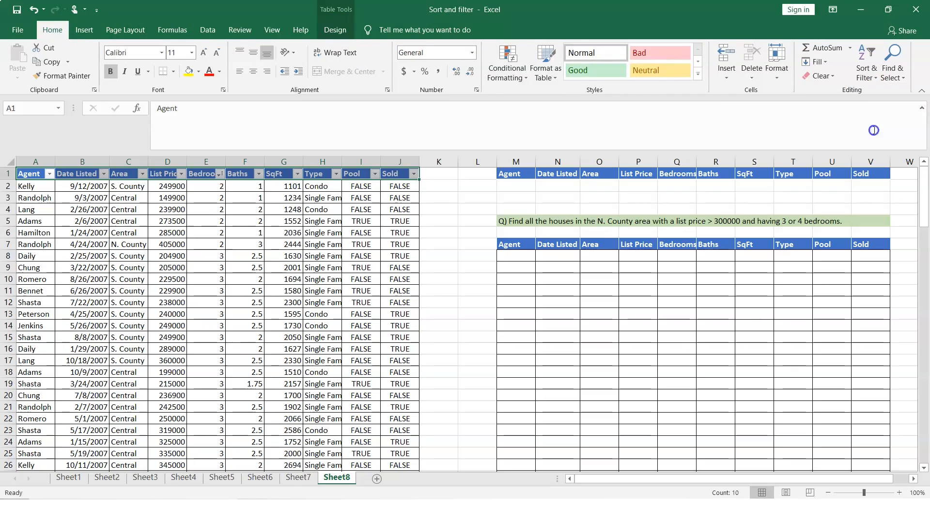
# Filter the List Price column to show only values greater than 300000
pyautogui.click(182, 174)
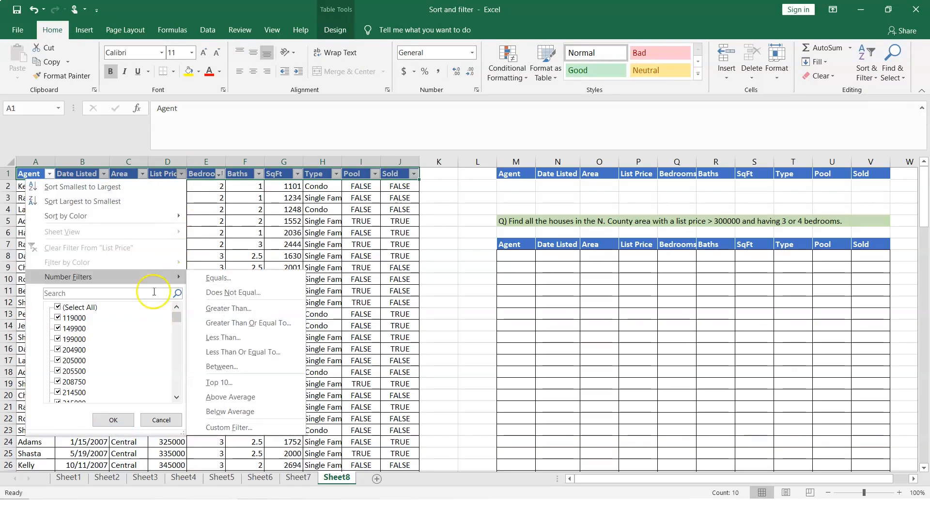
pyautogui.moveTo(144, 283)
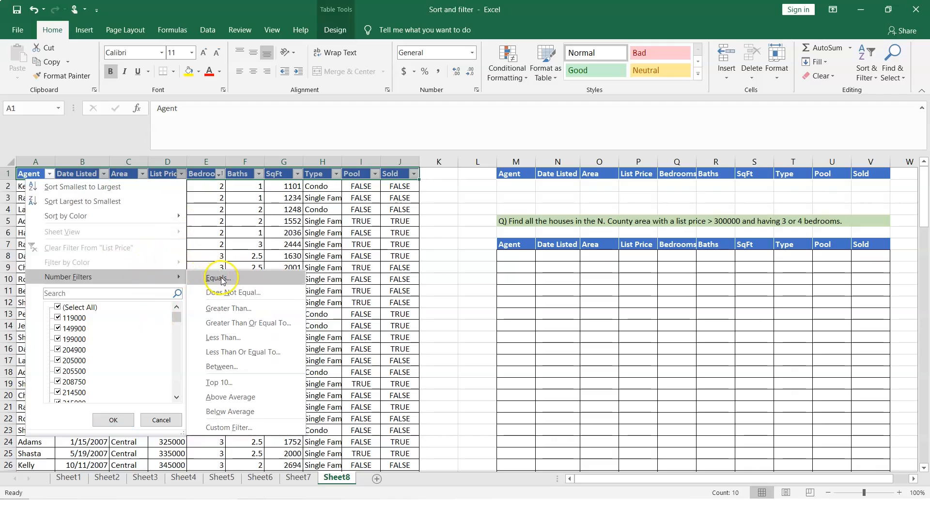
pyautogui.click(227, 310)
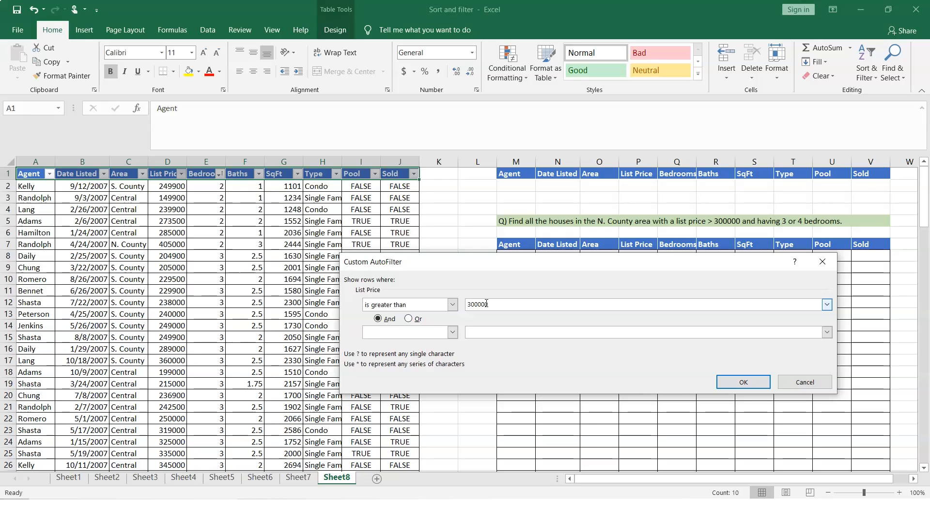
pyautogui.click(731, 387)
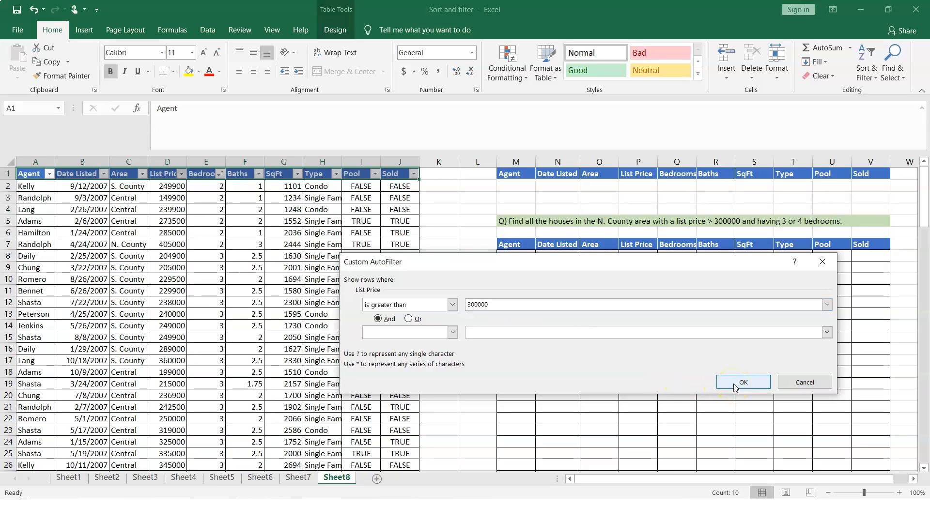
pyautogui.click(734, 385)
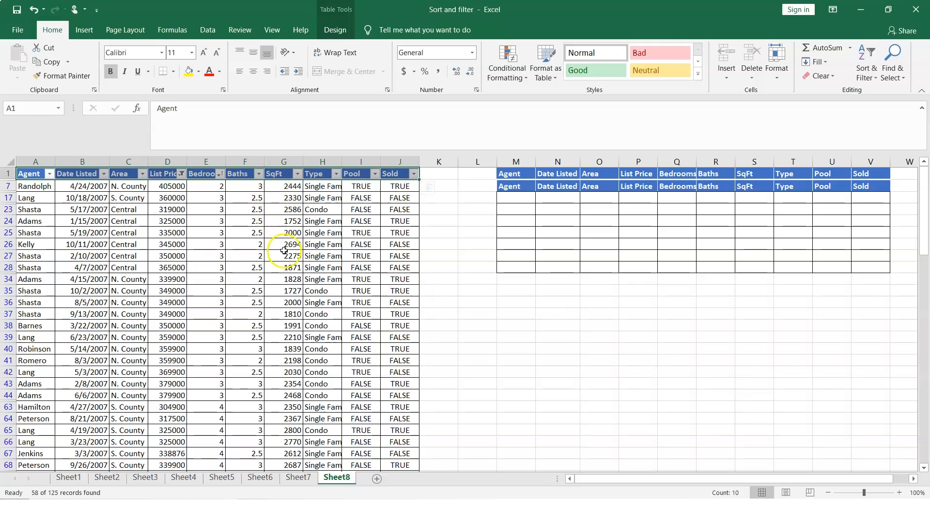
# Filter the Bedrooms column to show only 3 and 4, and check the filter's selected values
pyautogui.click(219, 174)
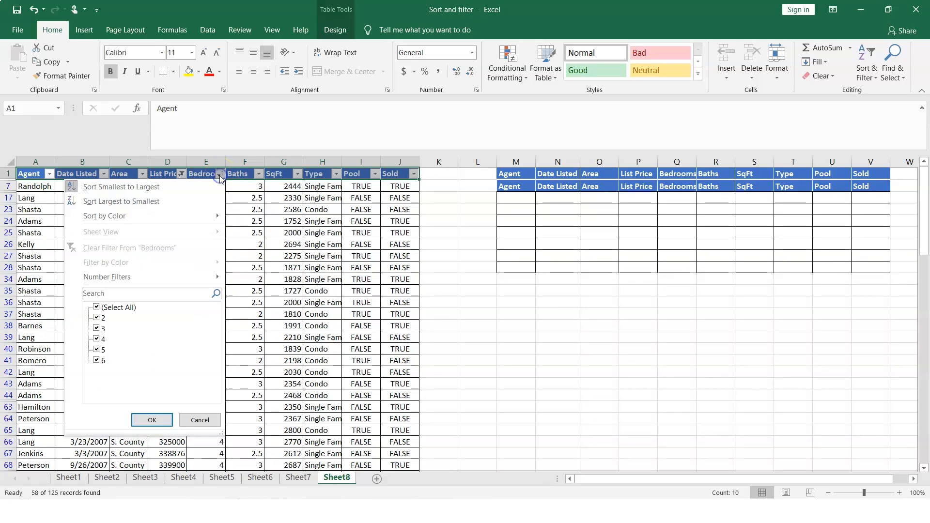
pyautogui.click(96, 308)
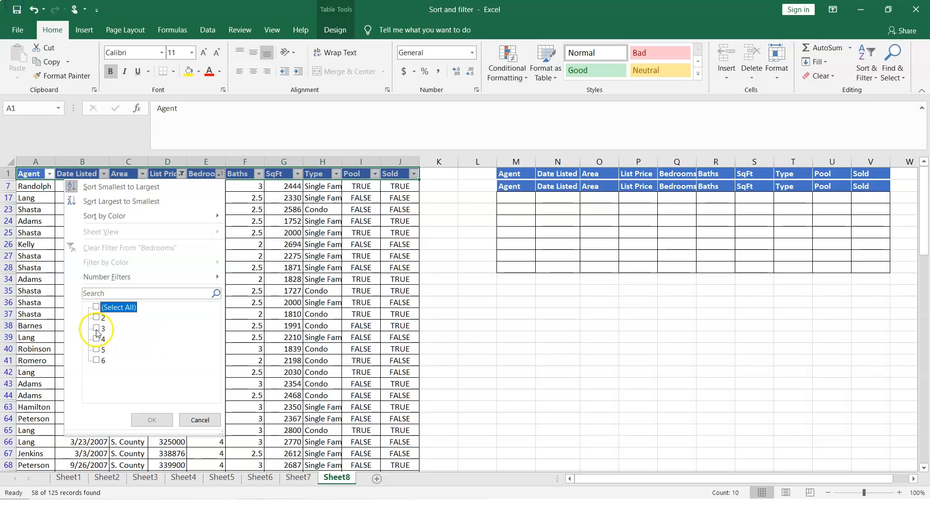
pyautogui.click(96, 328)
pyautogui.click(151, 419)
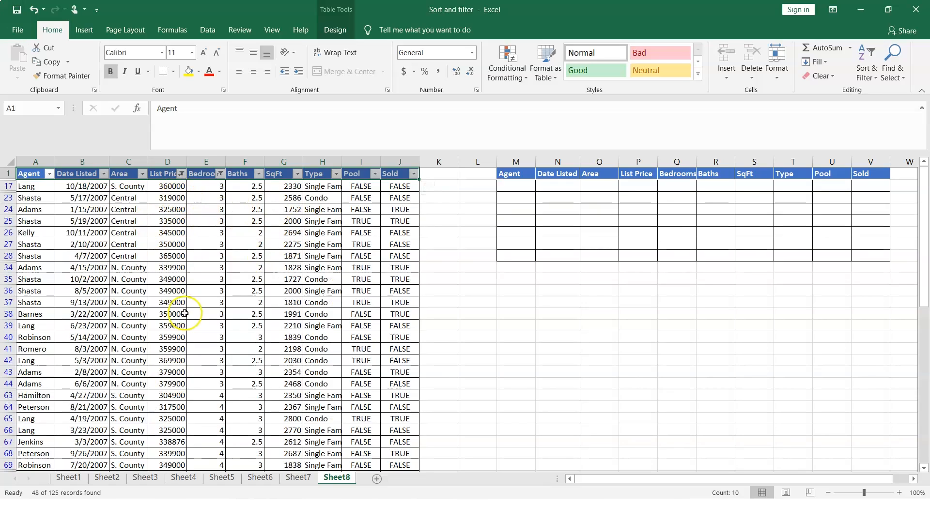
pyautogui.click(220, 174)
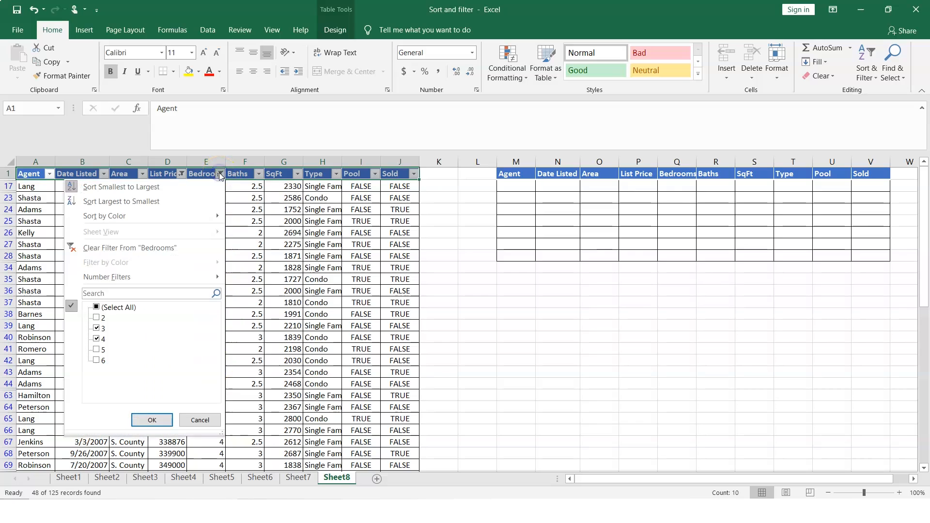
pyautogui.click(209, 421)
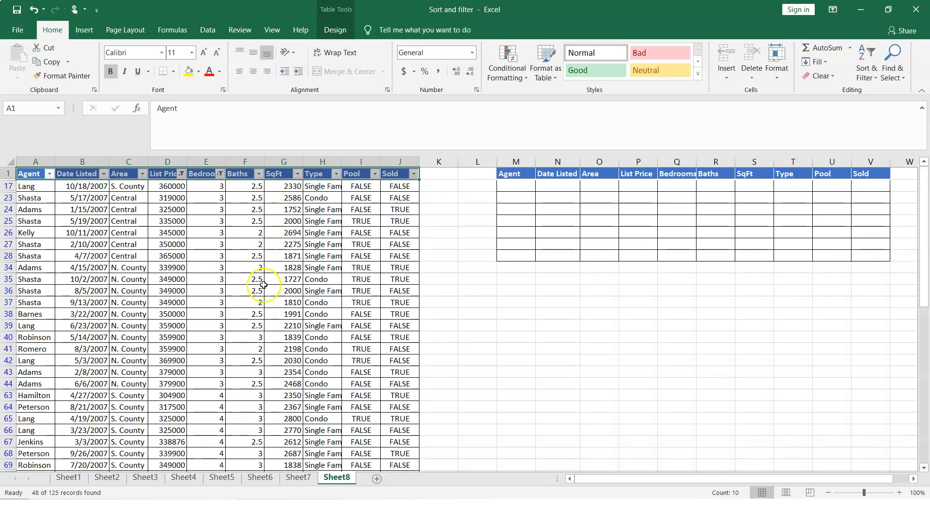
# Undo the Bedrooms filter and clear the filter from List Price
pyautogui.hotkey('ctrl', 'z')
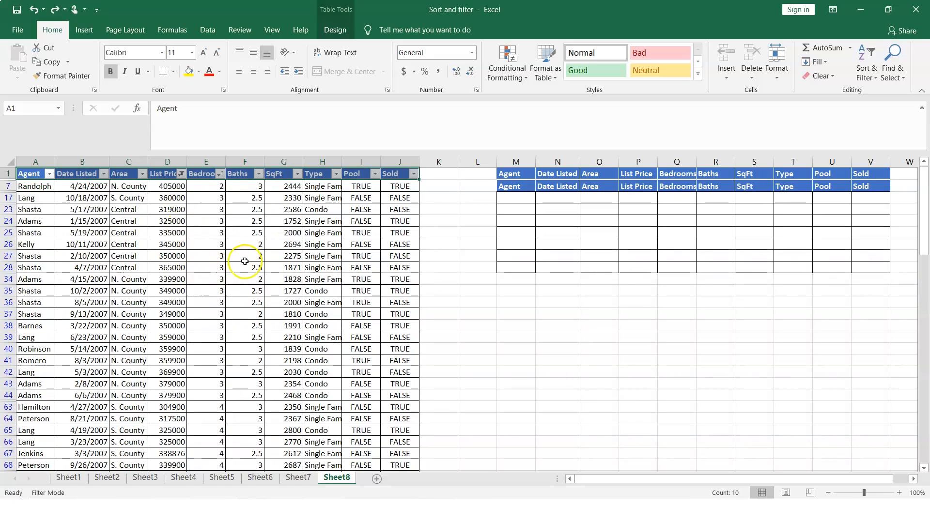
pyautogui.click(181, 173)
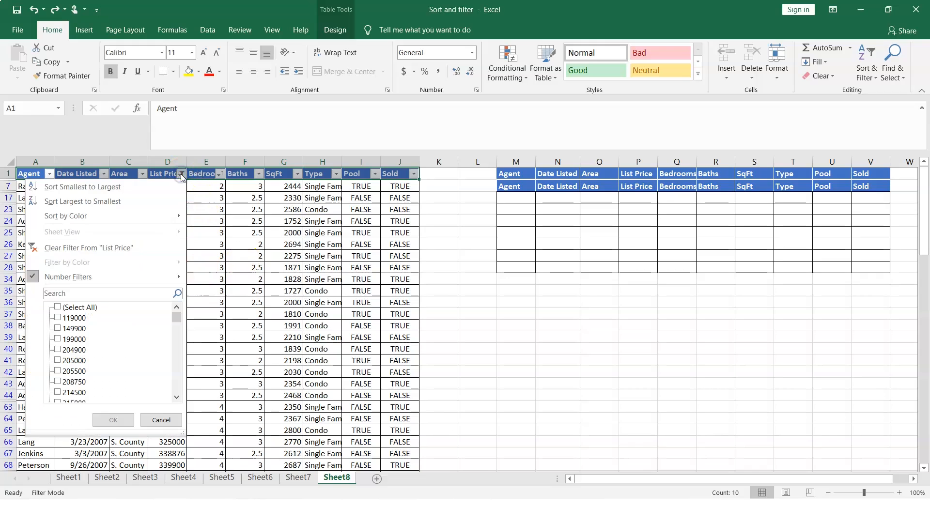
pyautogui.click(67, 248)
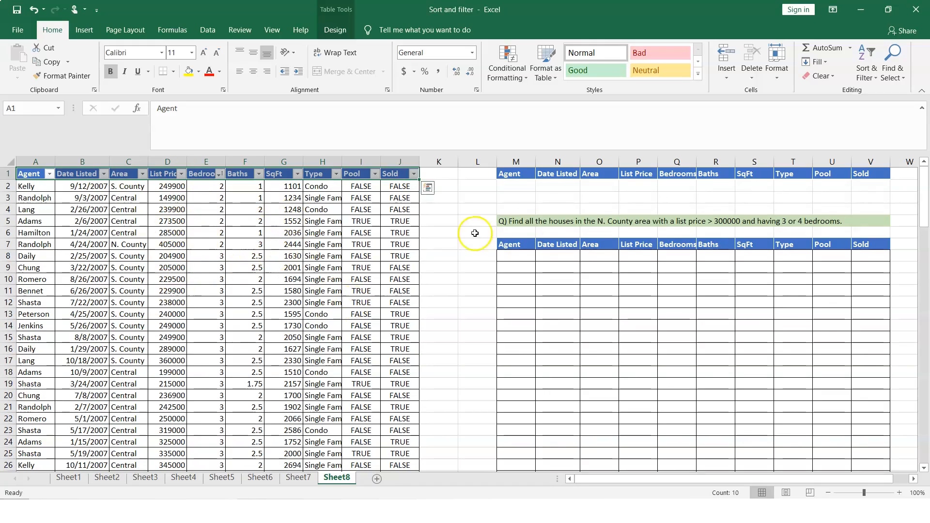
# Enter the first criteria row: >300000 under List Price in P2 and 3 under Bedrooms in Q2
pyautogui.click(509, 186)
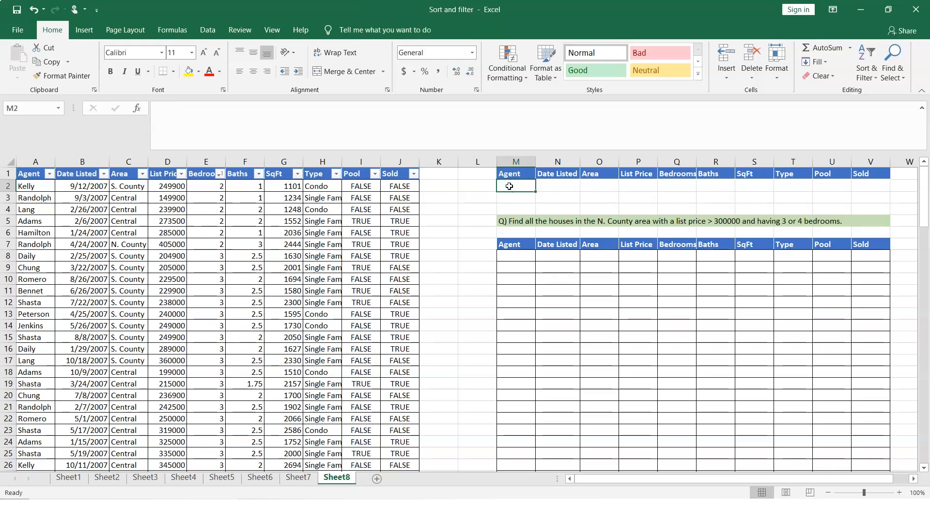
pyautogui.click(640, 186)
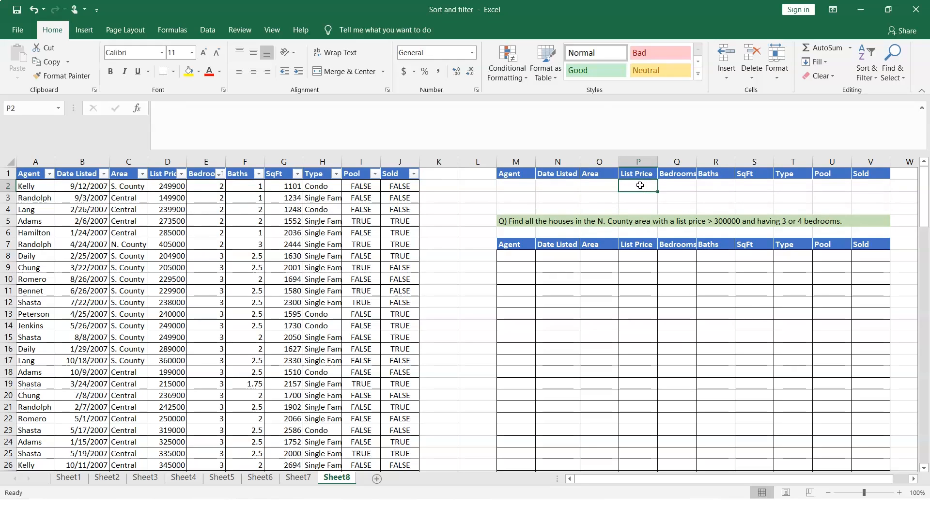
pyautogui.write('>')
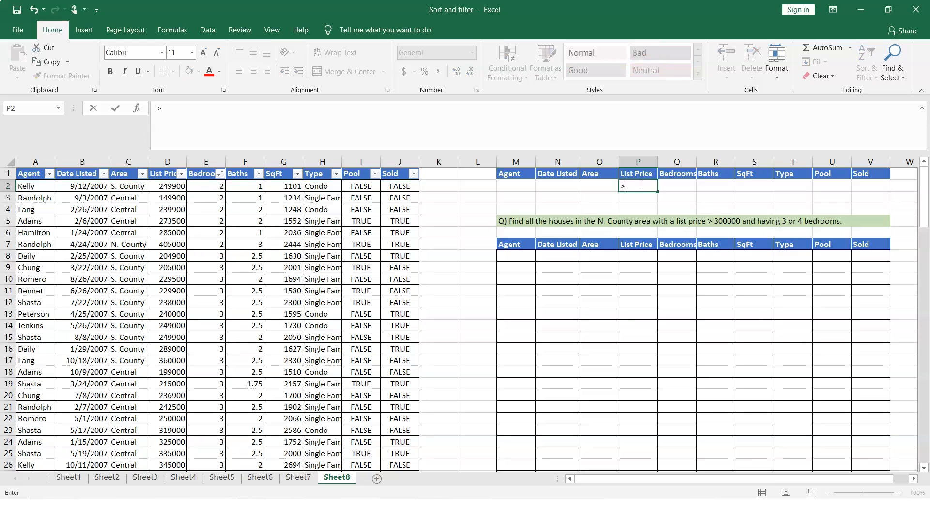
pyautogui.write('300000')
pyautogui.click(680, 186)
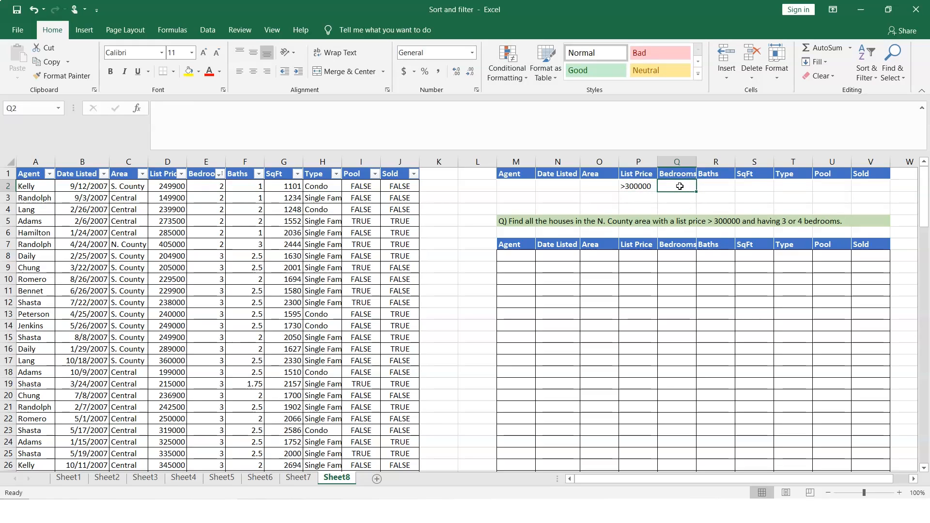
pyautogui.write('3')
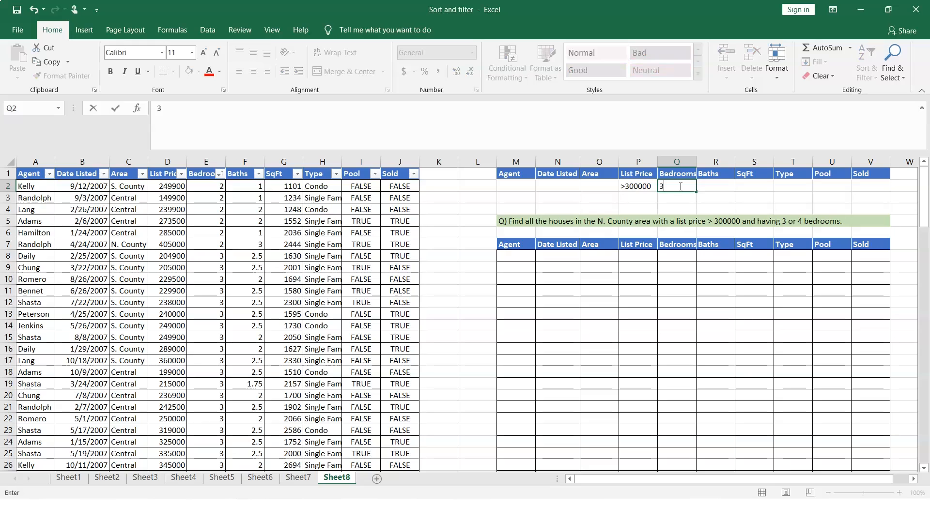
pyautogui.press('Return')
# Enter the second criteria row: >300000 under List Price in P3 and 4 under Bedrooms in Q3
pyautogui.press('Left')
pyautogui.write('>')
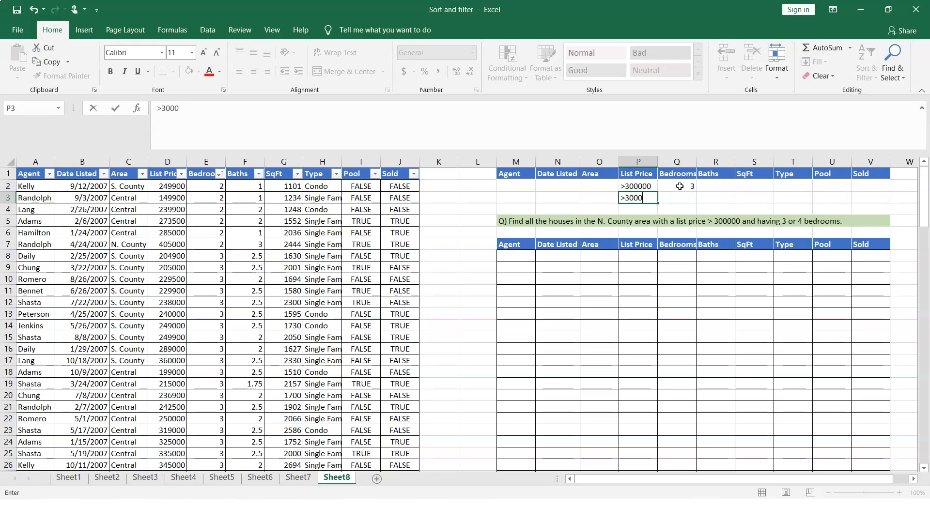
pyautogui.press('Tab')
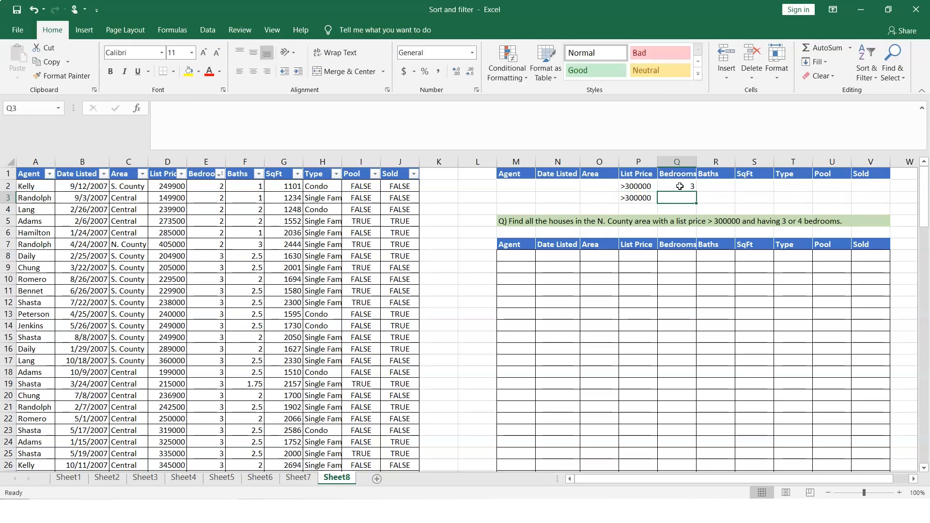
pyautogui.write('4')
pyautogui.press('Tab')
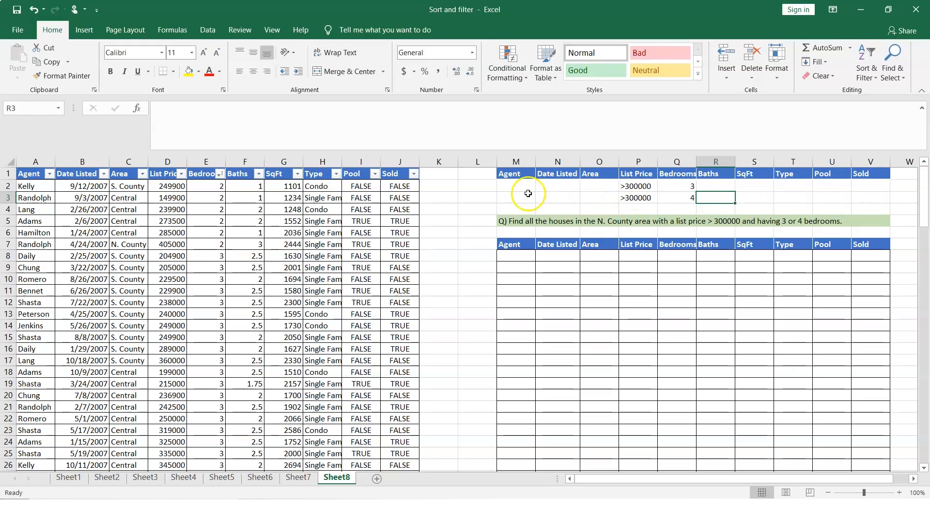
# Run an Advanced Filter on $A$1:$J$126 with criteria range $M$1:$V$3, copying the matches to another location at $M$7:$V$7
pyautogui.click(518, 246)
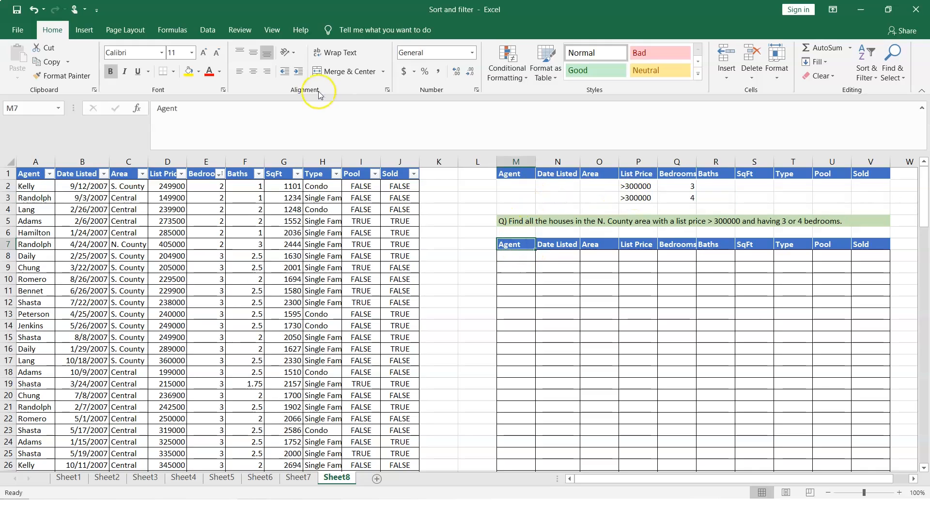
pyautogui.click(207, 30)
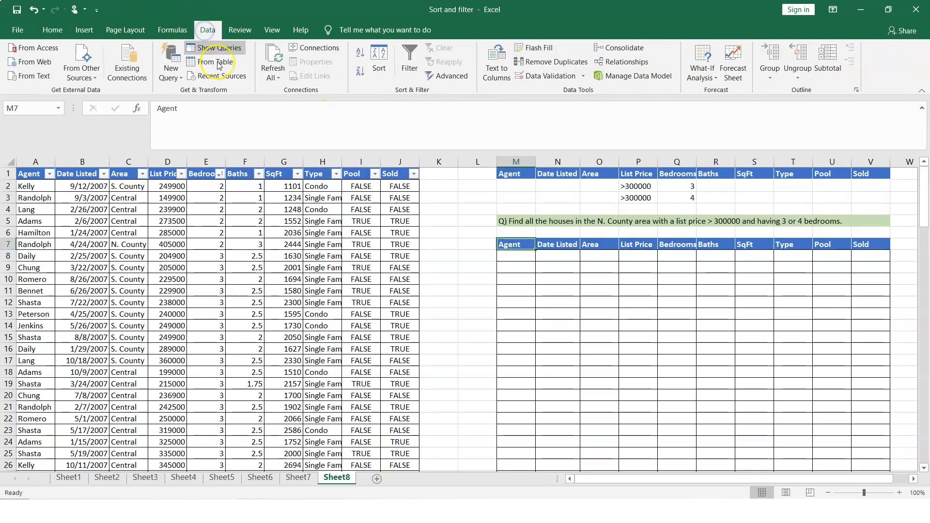
pyautogui.click(448, 75)
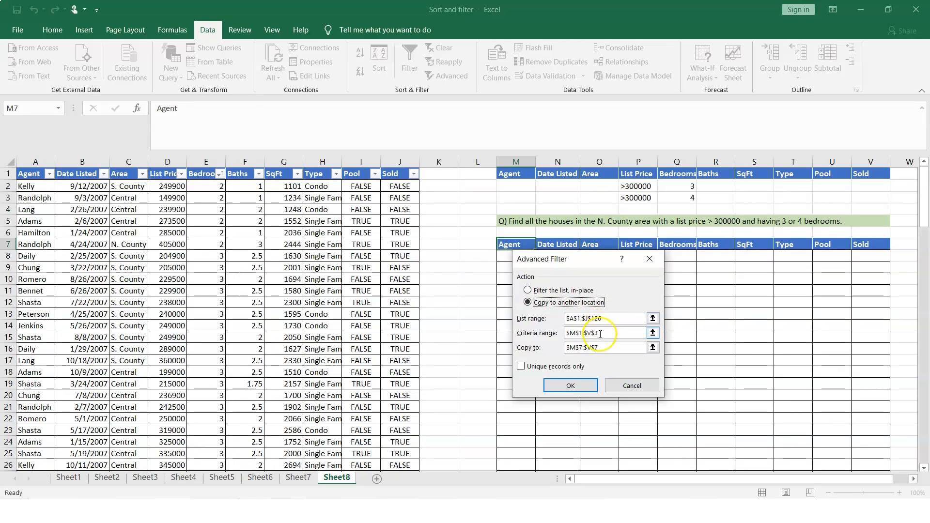
pyautogui.click(581, 334)
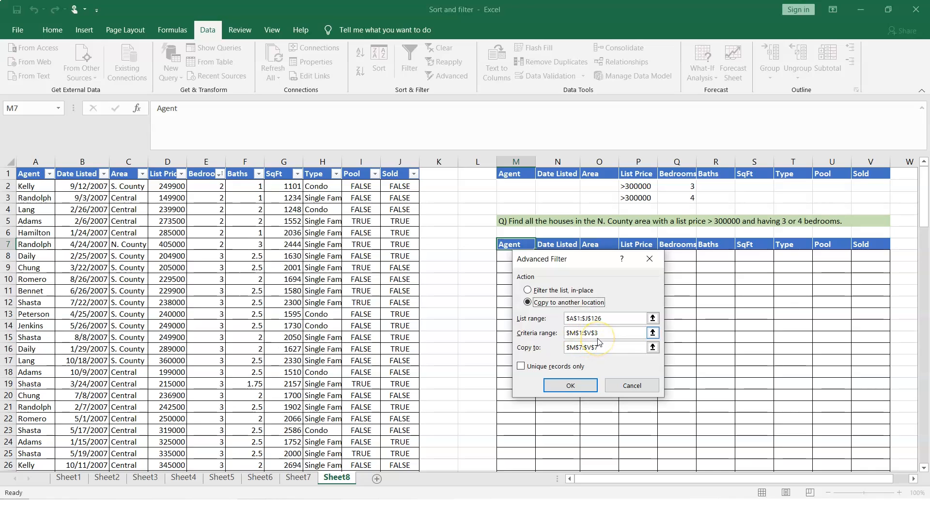
pyautogui.click(584, 348)
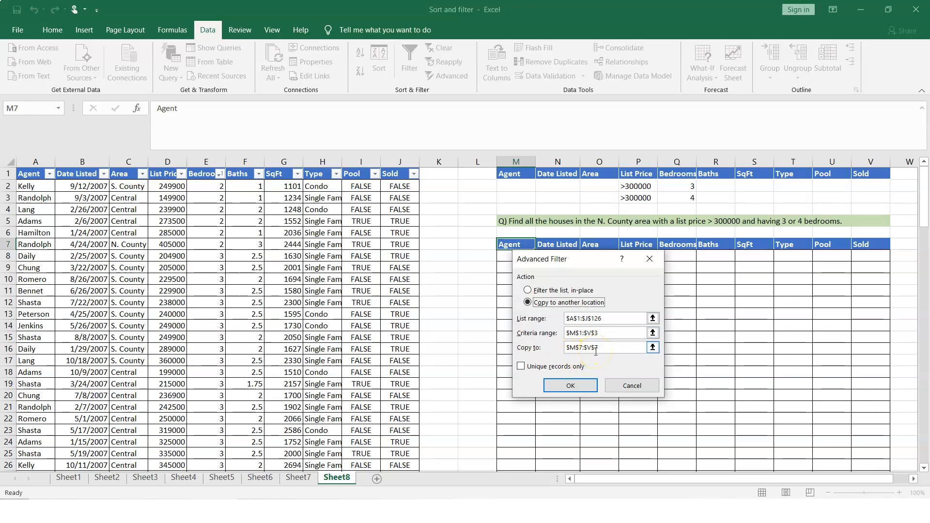
pyautogui.click(586, 386)
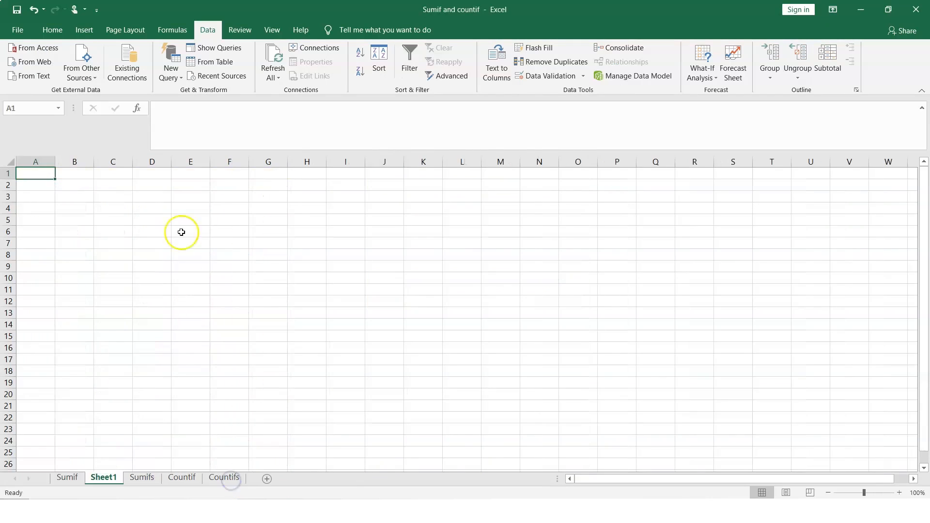
# Browse the functions beginning with IS from cell C2 of Sheet1, including ISEVEN and ISLOGICAL, and erase the search letters
pyautogui.click(115, 184)
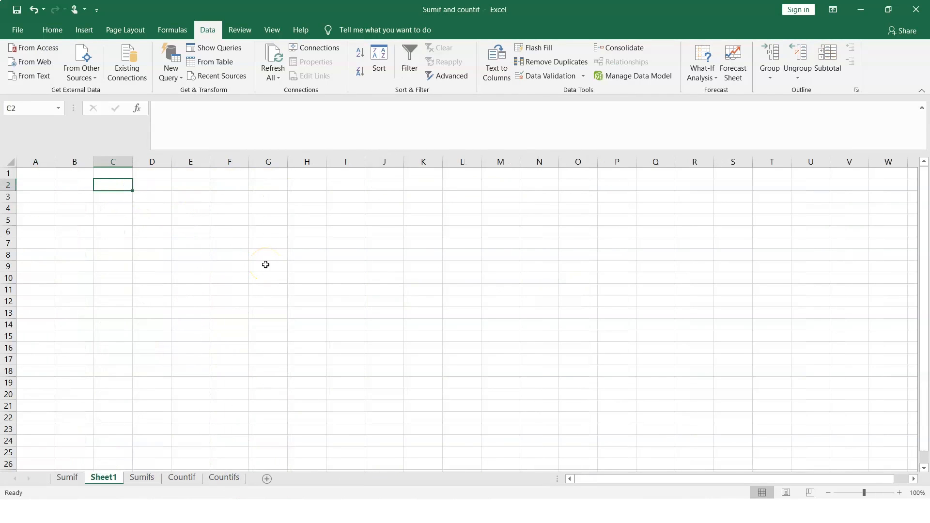
pyautogui.write('=')
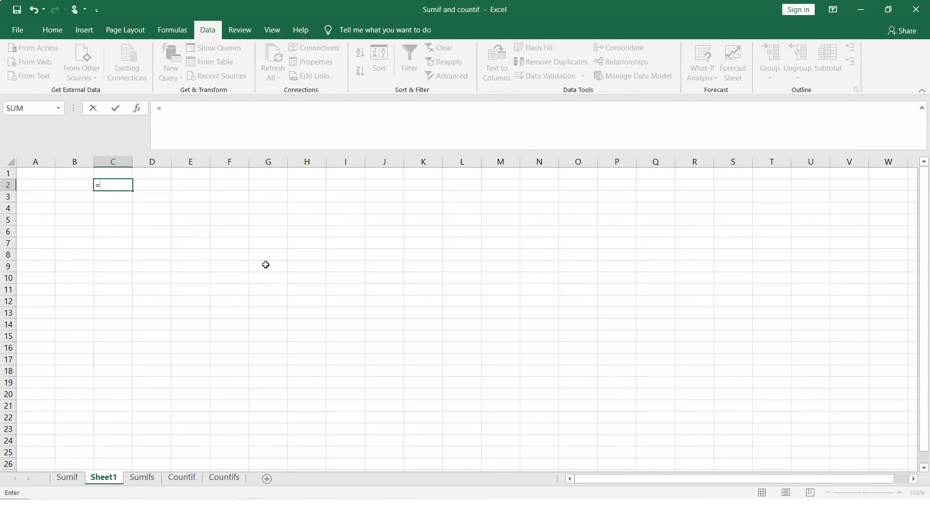
pyautogui.write('is')
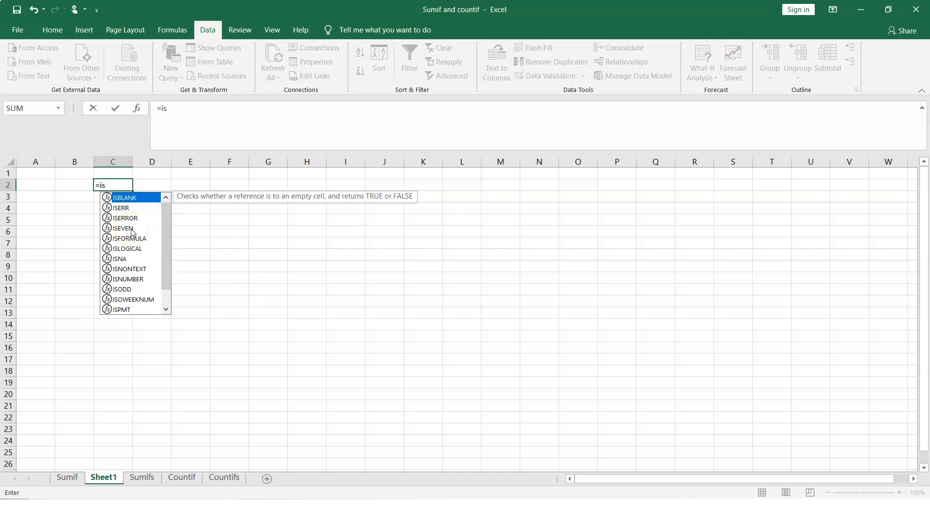
pyautogui.click(131, 203)
pyautogui.press('Down')
pyautogui.press('Down')
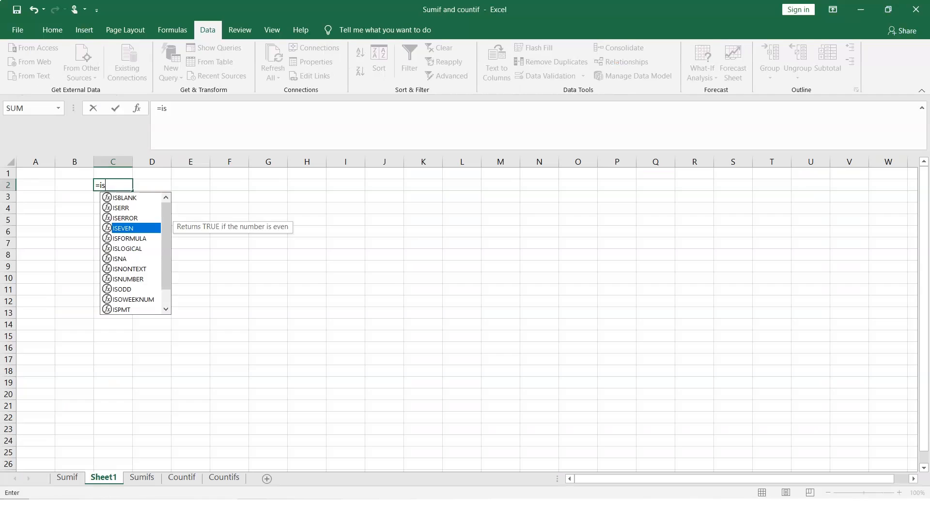
pyautogui.write('l')
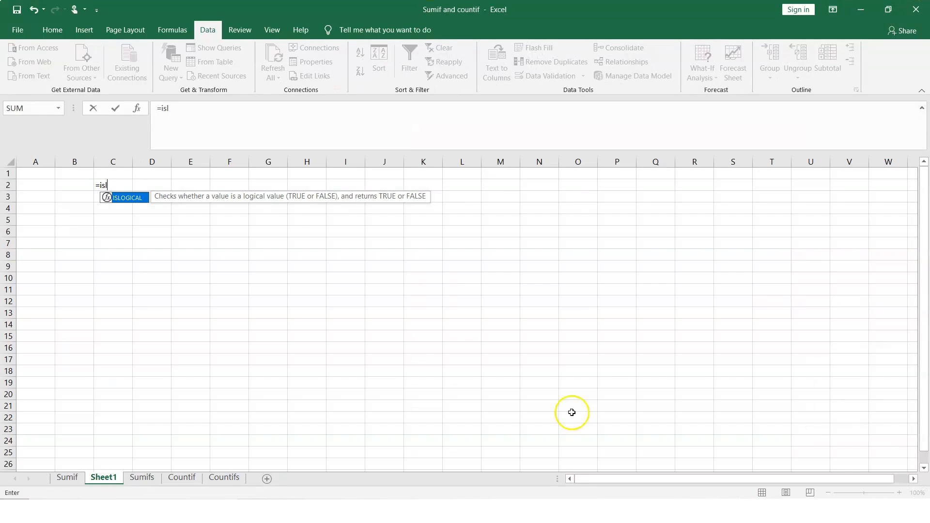
pyautogui.press('BackSpace')
pyautogui.press('BackSpace')
pyautogui.press('BackSpace')
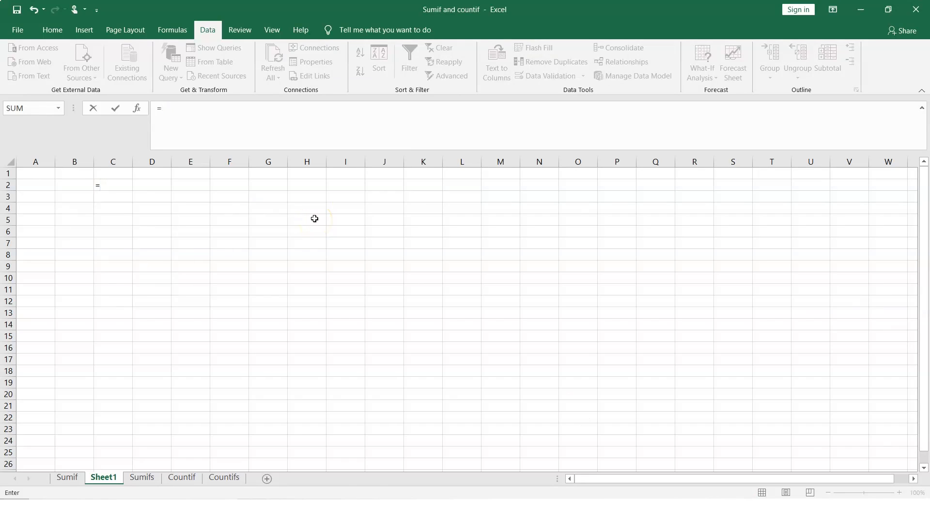
# Look up the functions beginning with SUB in cell C2, highlight SUBTOTAL to read its description, and erase the entry
pyautogui.write('sub')
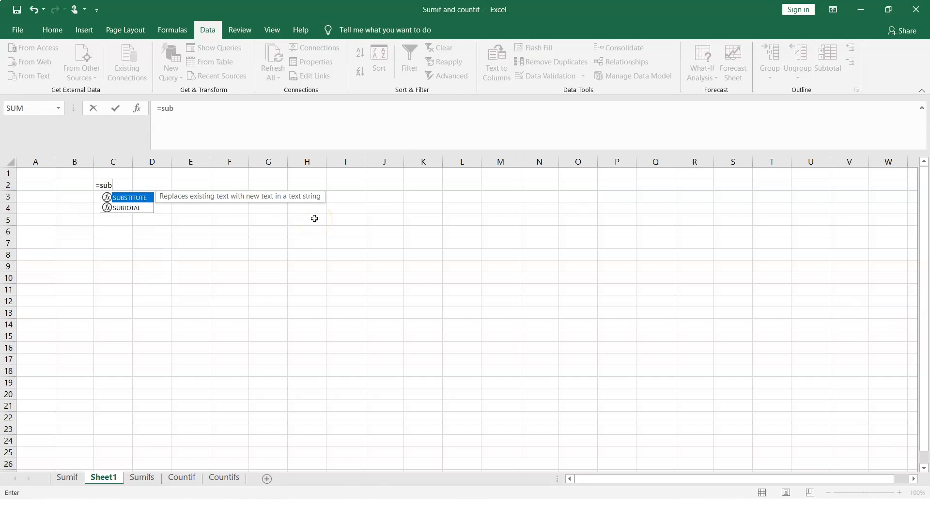
pyautogui.press('Down')
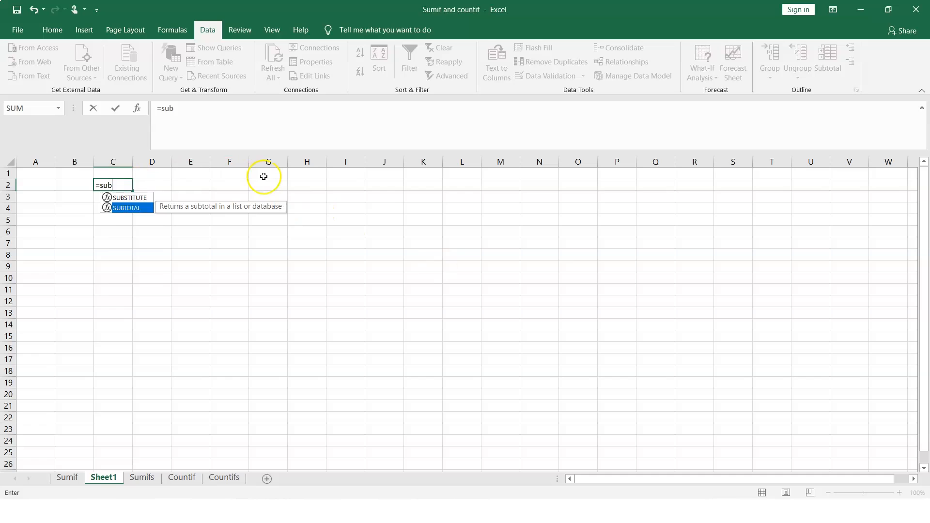
pyautogui.press('BackSpace')
pyautogui.press('BackSpace')
pyautogui.press('BackSpace')
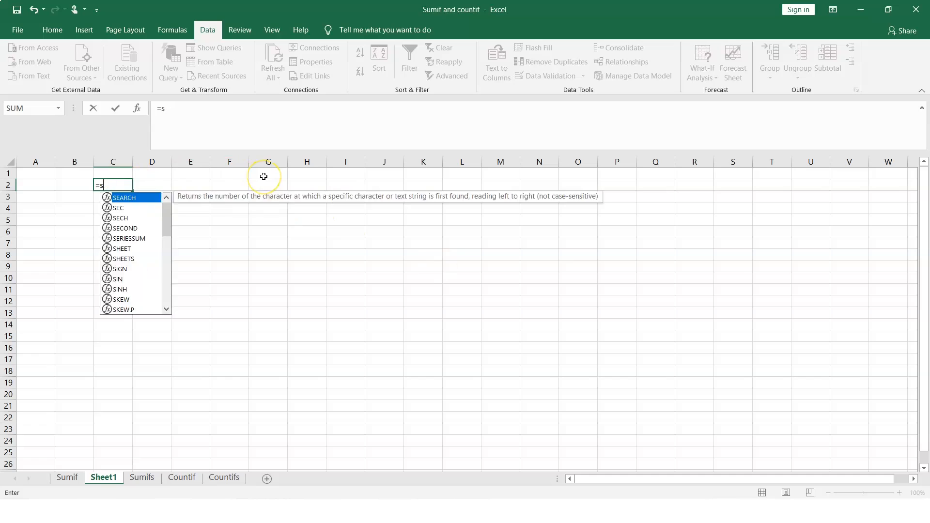
# Enter the formula =NOW() in cell C2 of Sheet1
pyautogui.write('no')
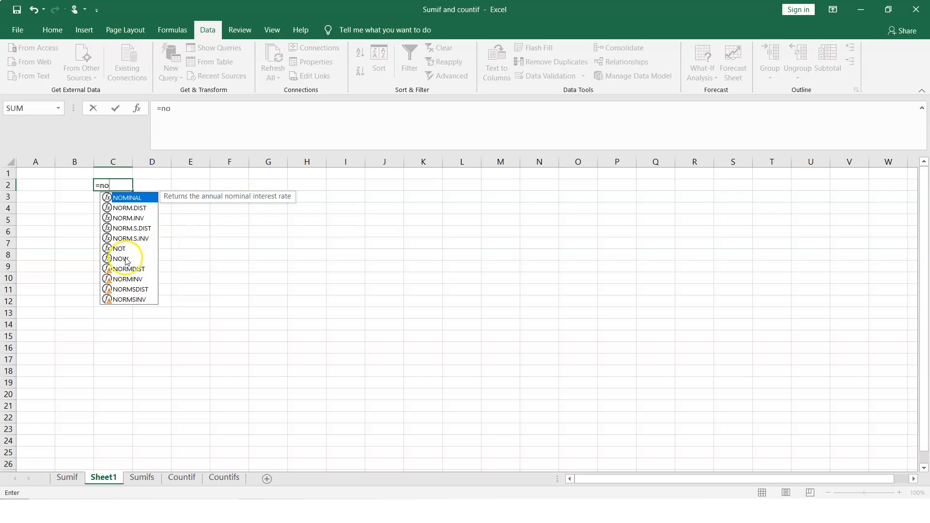
pyautogui.press('Down')
pyautogui.press('Down')
pyautogui.press('Down')
pyautogui.press('Down')
pyautogui.press('Down')
pyautogui.press('Down')
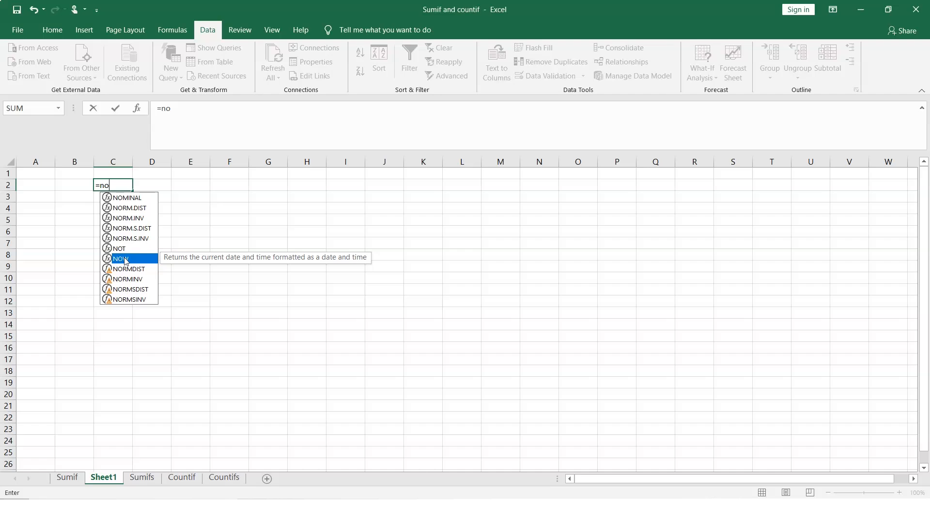
pyautogui.press('Return')
pyautogui.write('()')
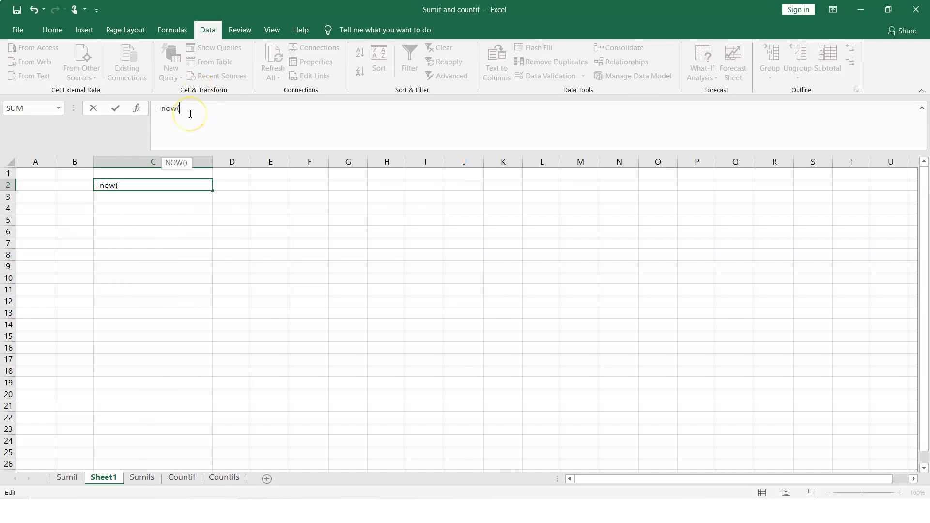
pyautogui.press('Return')
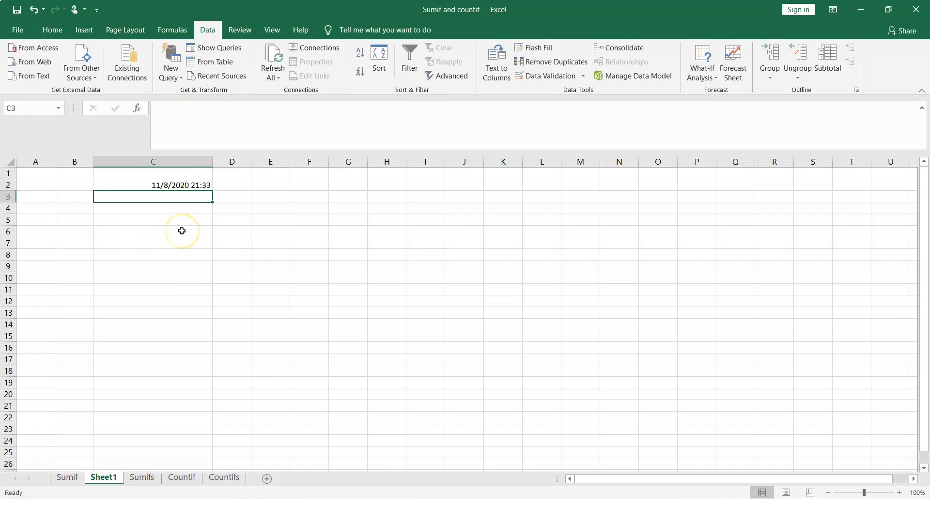
# Replace the formula in cell C2 with =TIME(2,30,30)
pyautogui.click(177, 185)
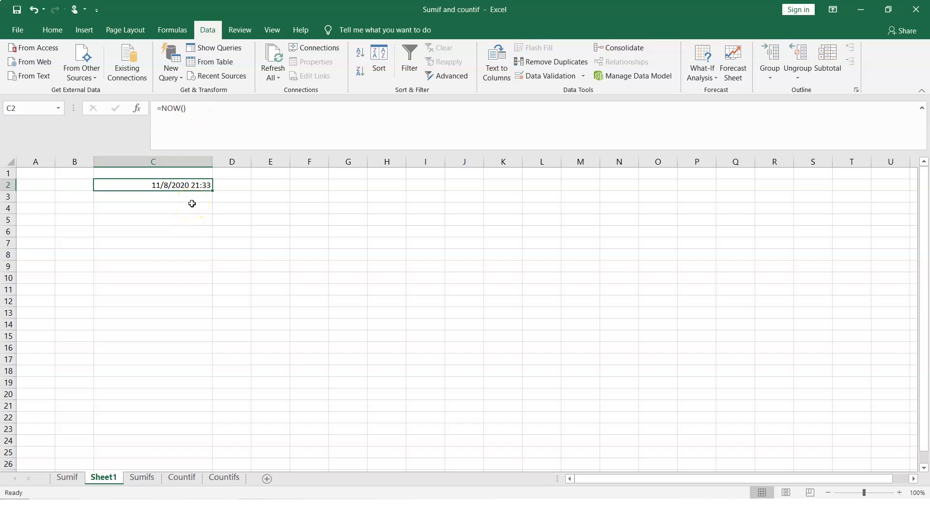
pyautogui.write('=time()')
pyautogui.press('BackSpace')
pyautogui.press('BackSpace')
pyautogui.press('BackSpace')
pyautogui.press('BackSpace')
pyautogui.press('BackSpace')
pyautogui.press('BackSpace')
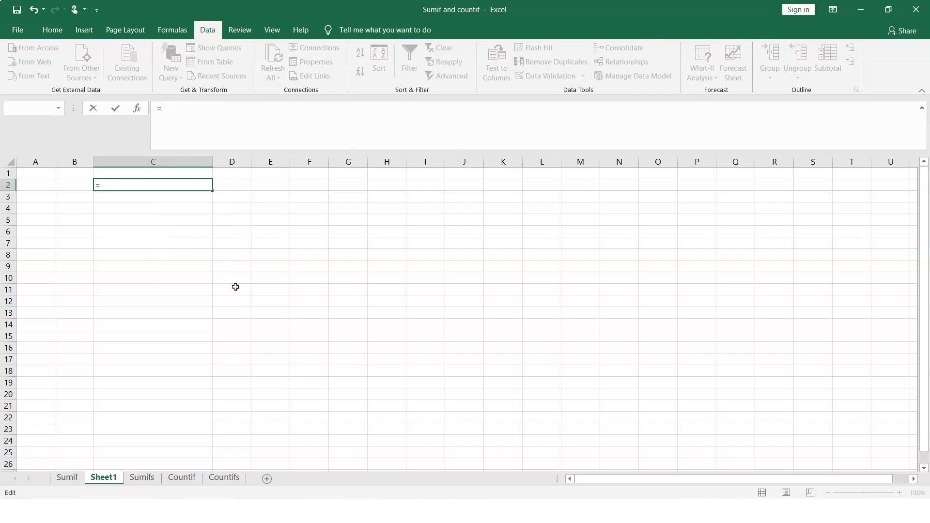
pyautogui.write('time')
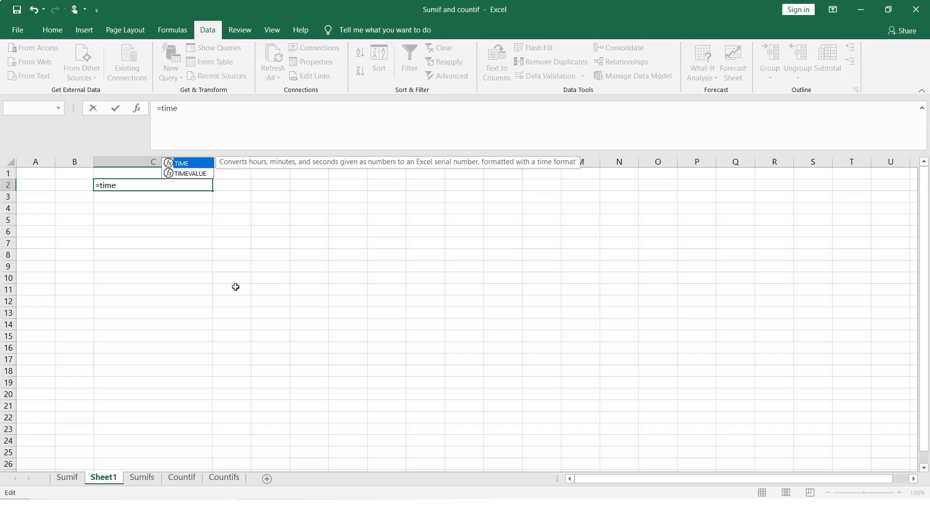
pyautogui.write('(')
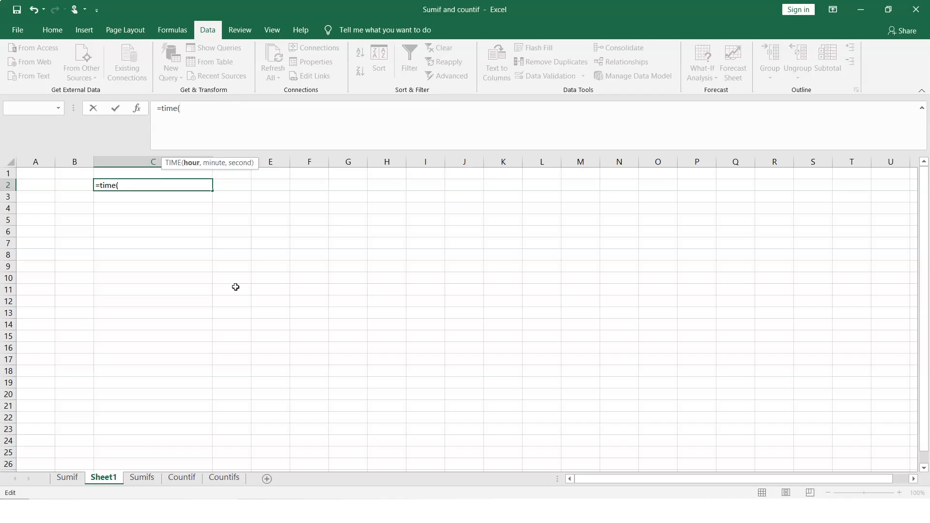
pyautogui.write('2,30,30)')
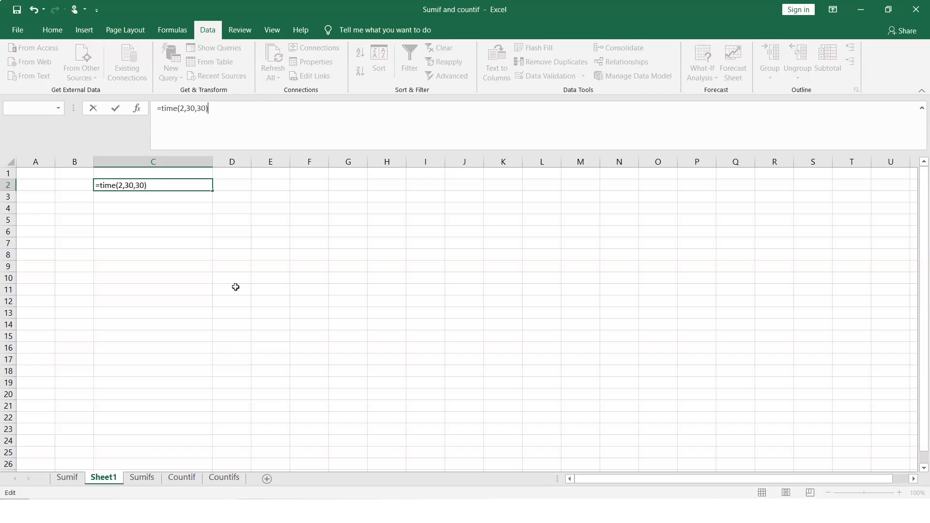
pyautogui.press('Return')
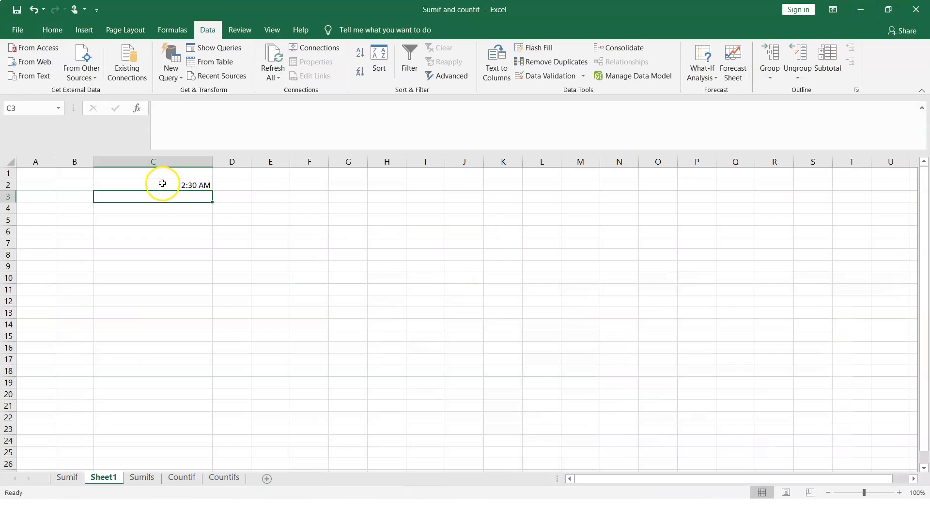
# Clear the formula from cell C2 and switch to the Sumif worksheet
pyautogui.click(162, 183)
pyautogui.press('Delete')
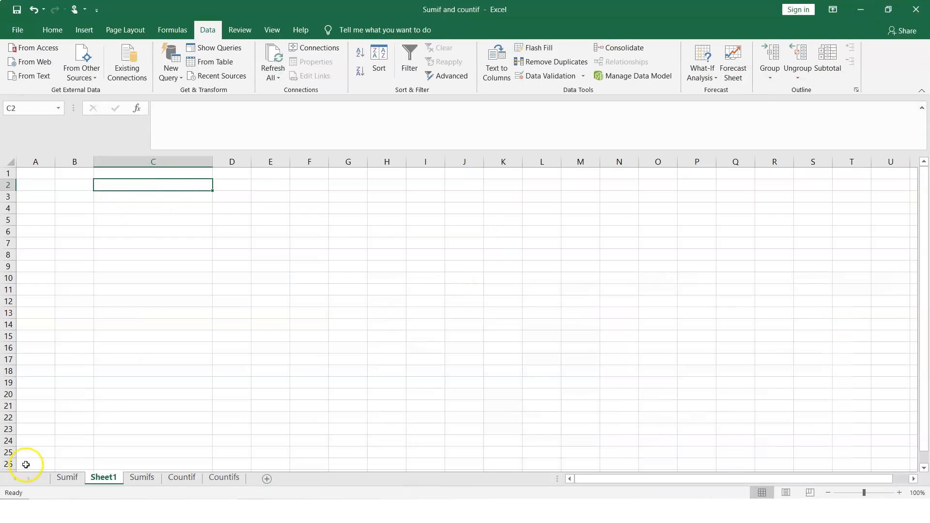
pyautogui.click(67, 477)
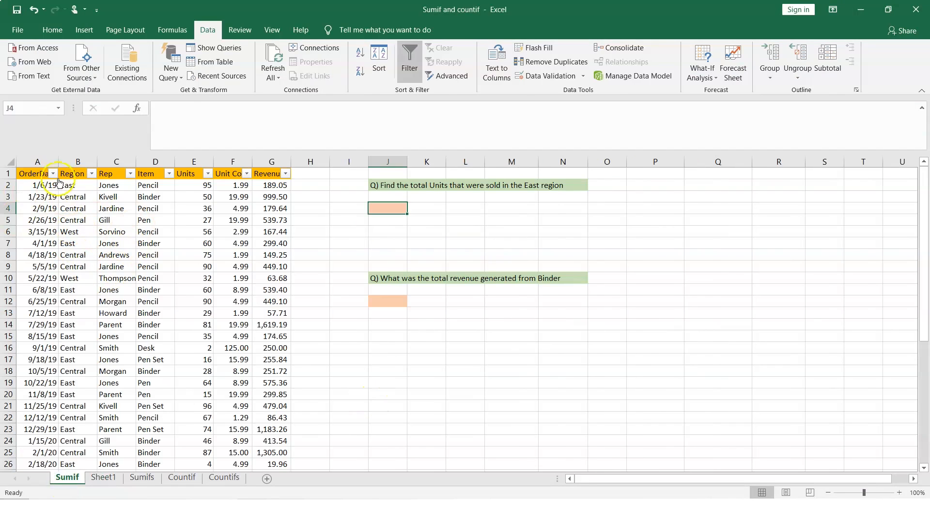
# Filter the order table's Region column to show only East
pyautogui.moveTo(34, 174); pyautogui.dragTo(283, 174)
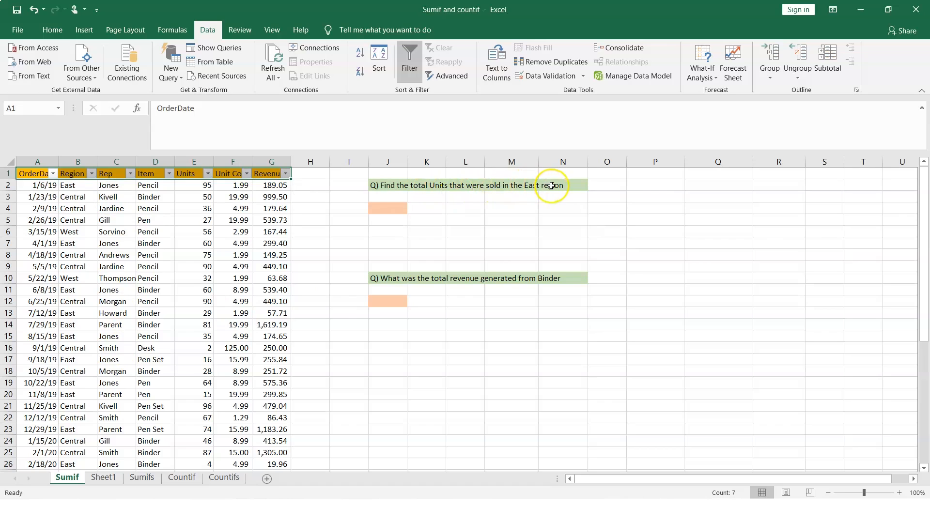
pyautogui.click(91, 174)
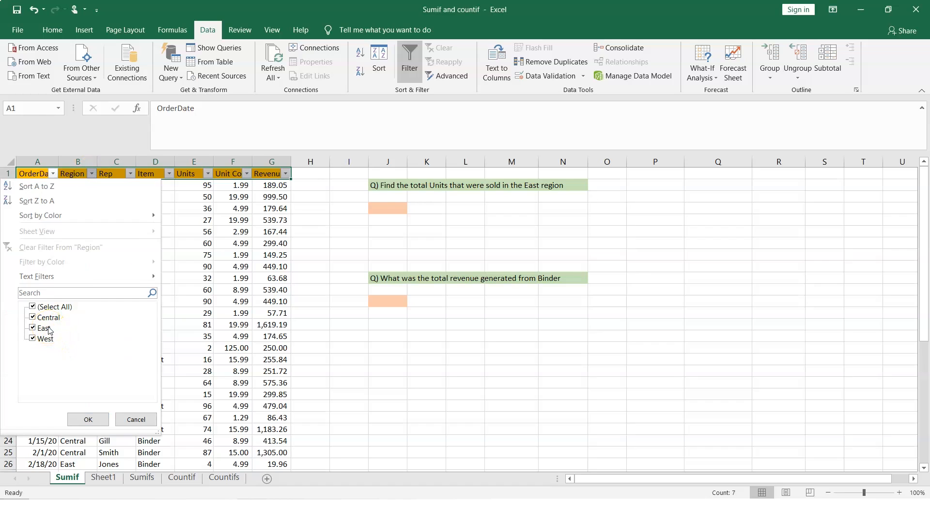
pyautogui.click(33, 307)
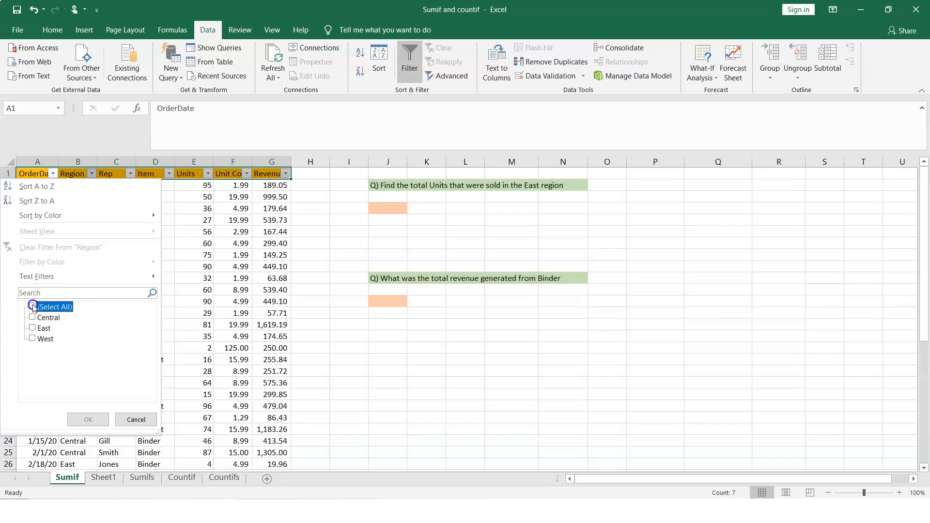
pyautogui.click(33, 328)
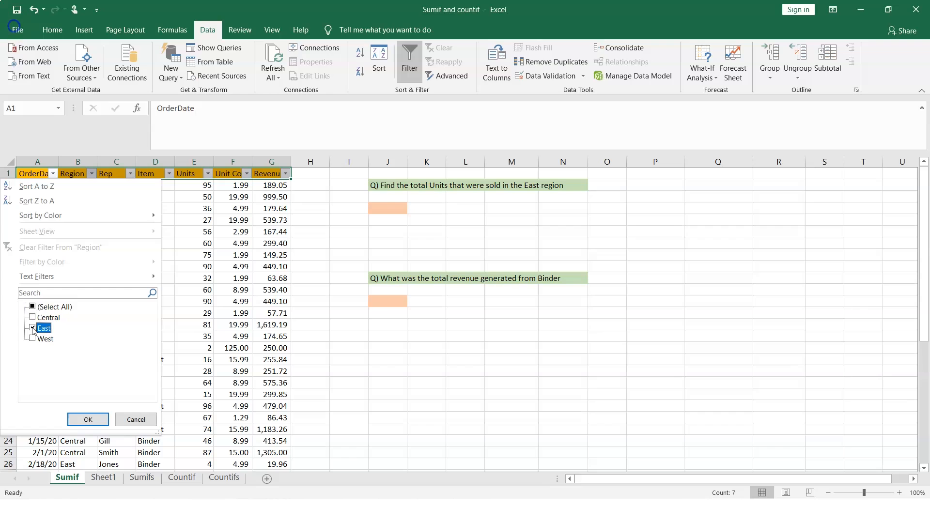
pyautogui.click(88, 419)
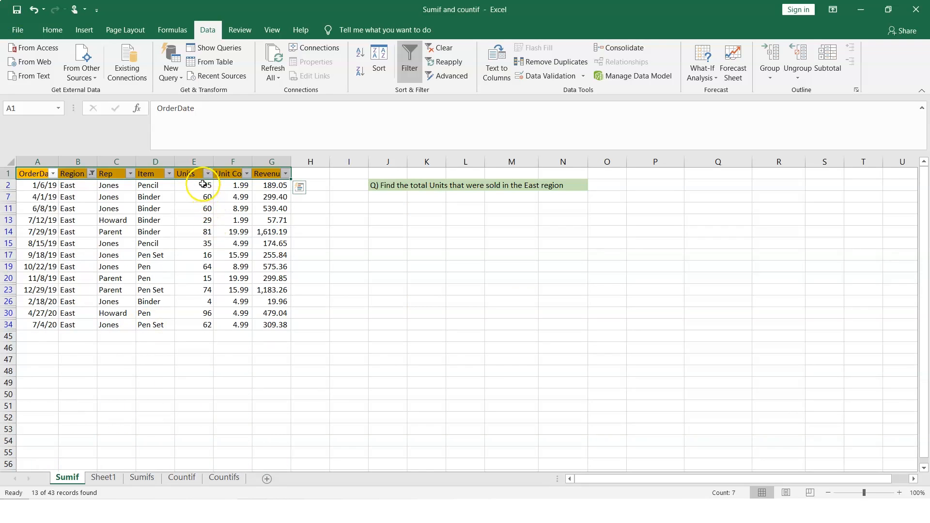
# Total the filtered Units column in cell E45 with AutoSum as =SUBTOTAL(9,E2:E44), and inspect the resulting formula
pyautogui.click(201, 335)
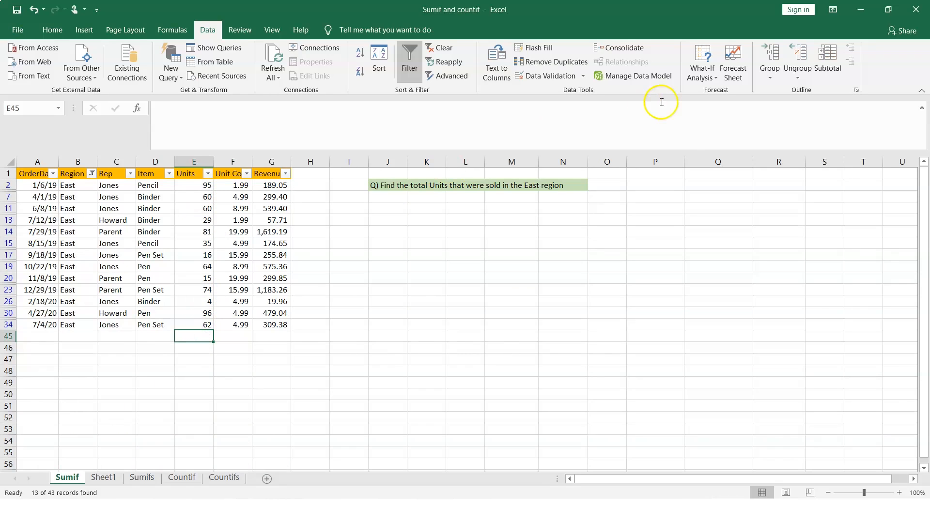
pyautogui.click(52, 30)
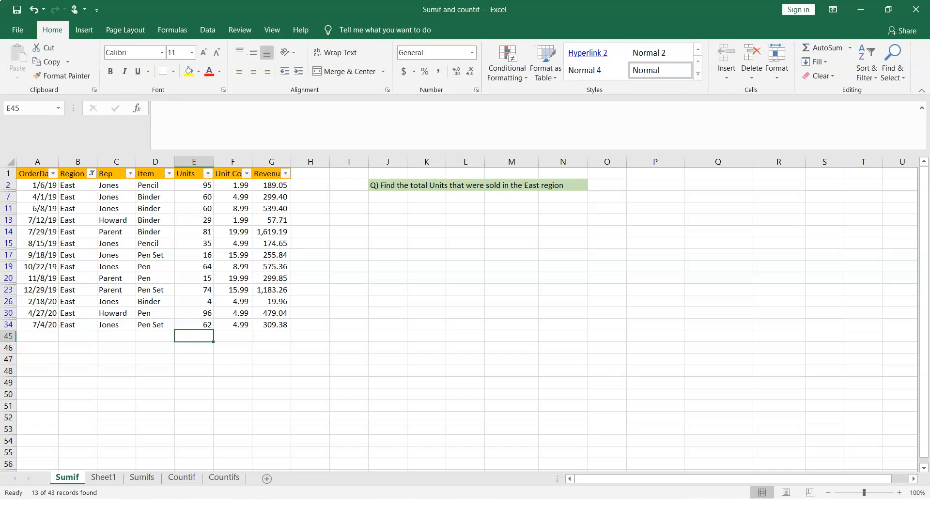
pyautogui.click(826, 49)
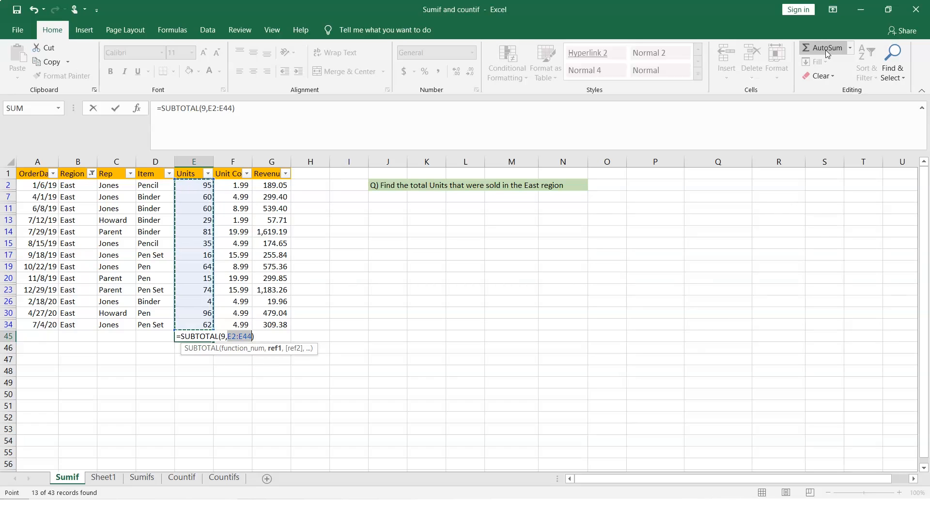
pyautogui.press('Return')
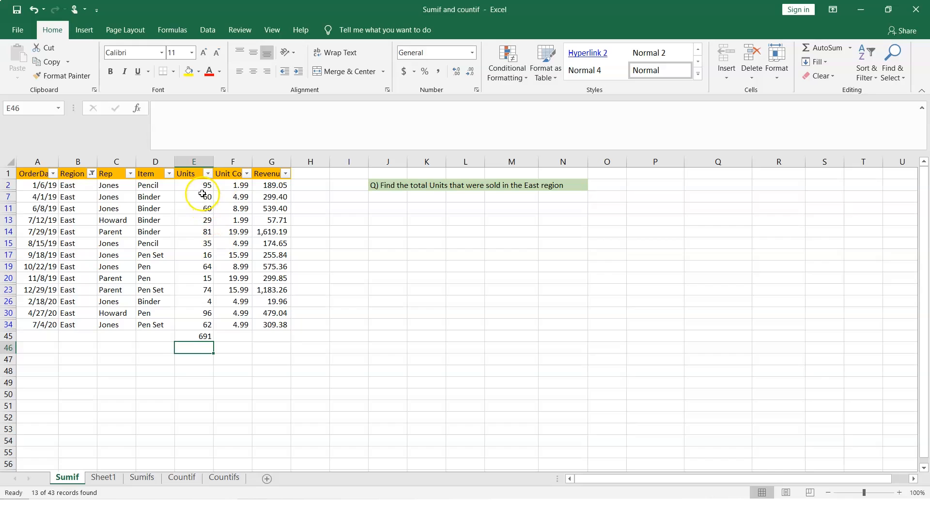
pyautogui.click(190, 335)
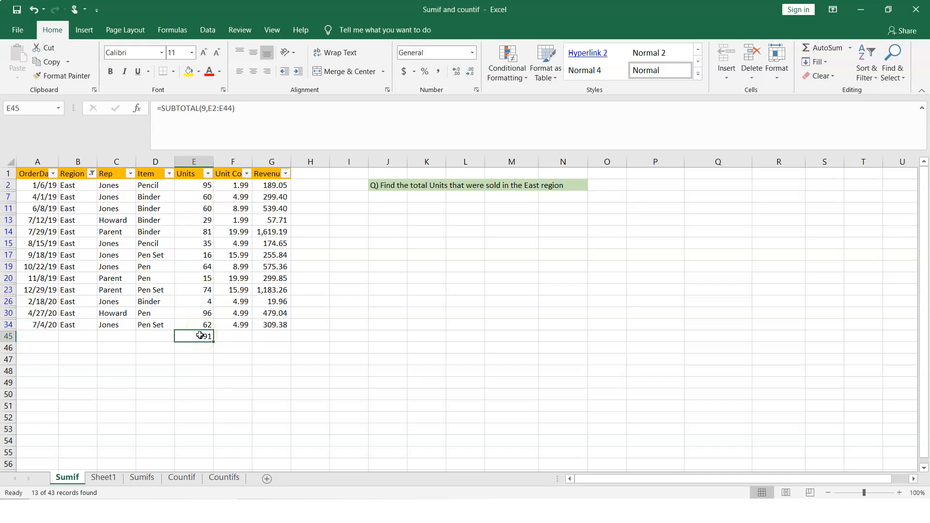
# Undo the Units subtotal in E45 and the East filter on Region
pyautogui.hotkey('ctrl', 'z')
pyautogui.hotkey('ctrl', 'z')
pyautogui.scroll(4, 380, 281)
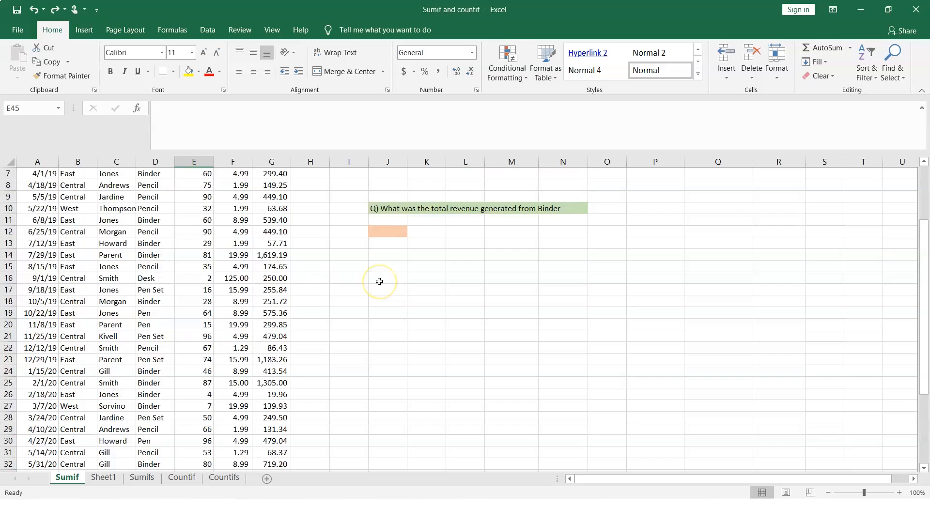
pyautogui.scroll(2, 379, 281)
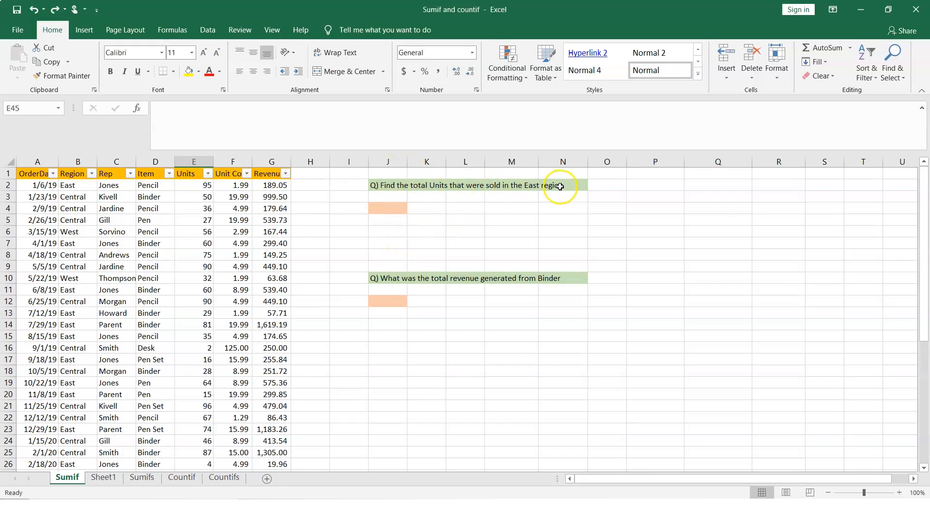
# Start the East units answer in cell J4 with =sum, checking the SUMIF and SUMIFS suggestions, and widen column J
pyautogui.click(389, 211)
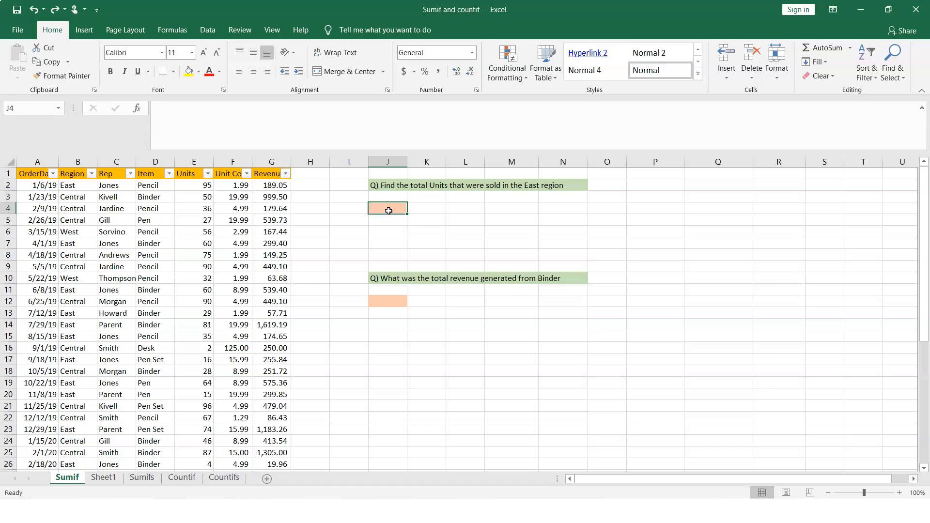
pyautogui.write('=')
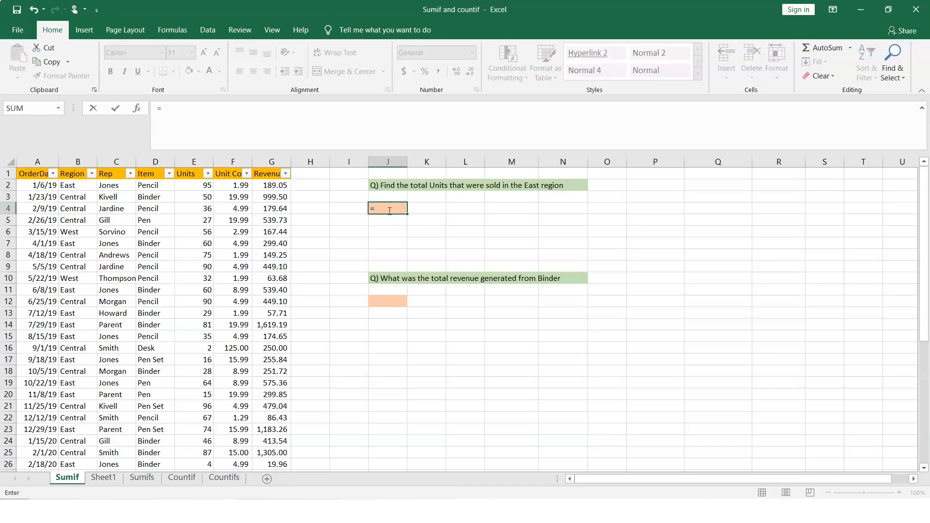
pyautogui.write('sum')
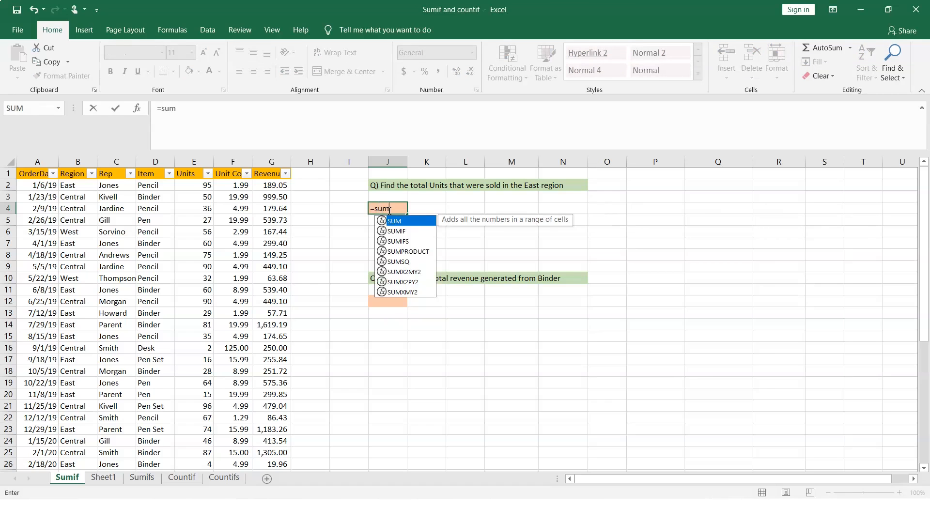
pyautogui.press('Down')
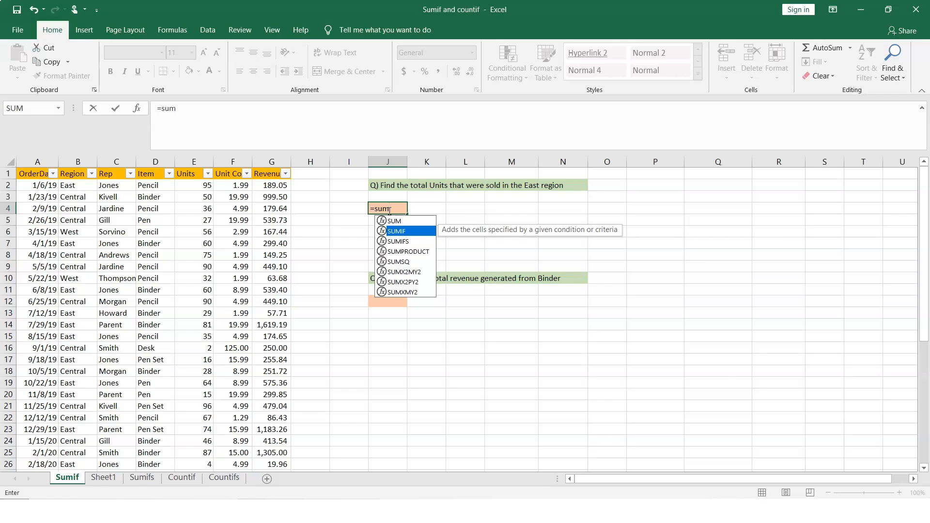
pyautogui.press('Down')
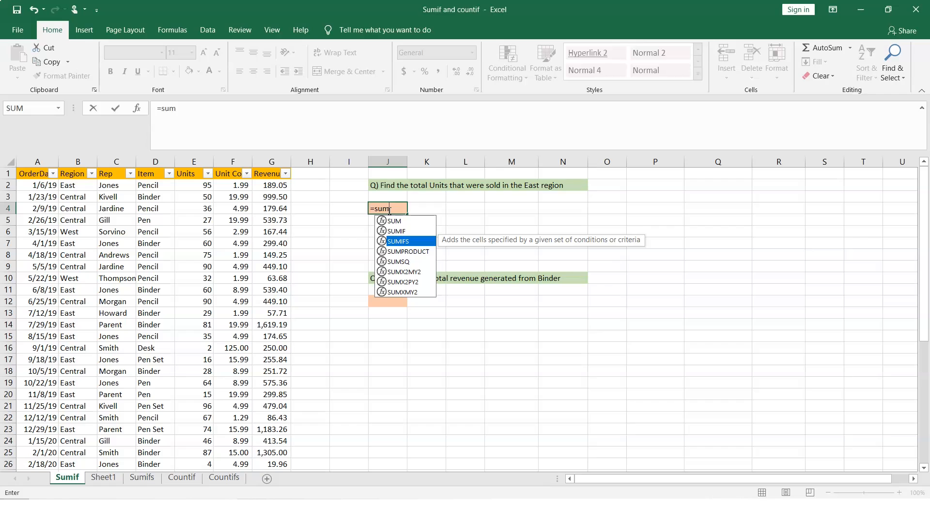
pyautogui.press('Up')
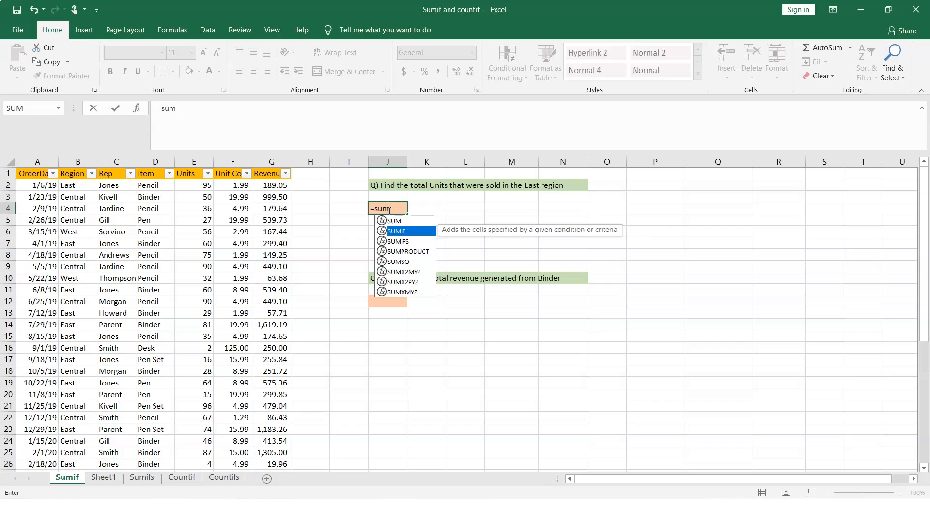
pyautogui.press('Return')
pyautogui.click(389, 209)
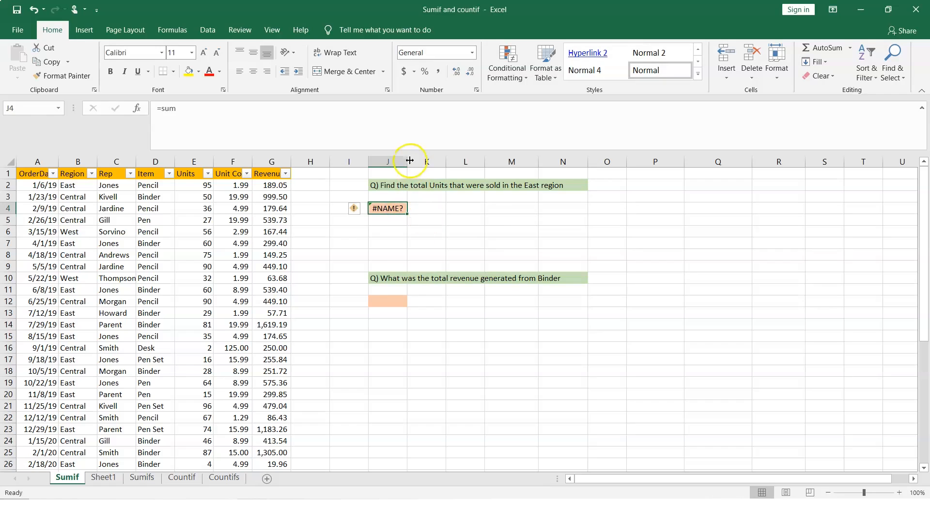
pyautogui.moveTo(408, 161); pyautogui.dragTo(443, 162)
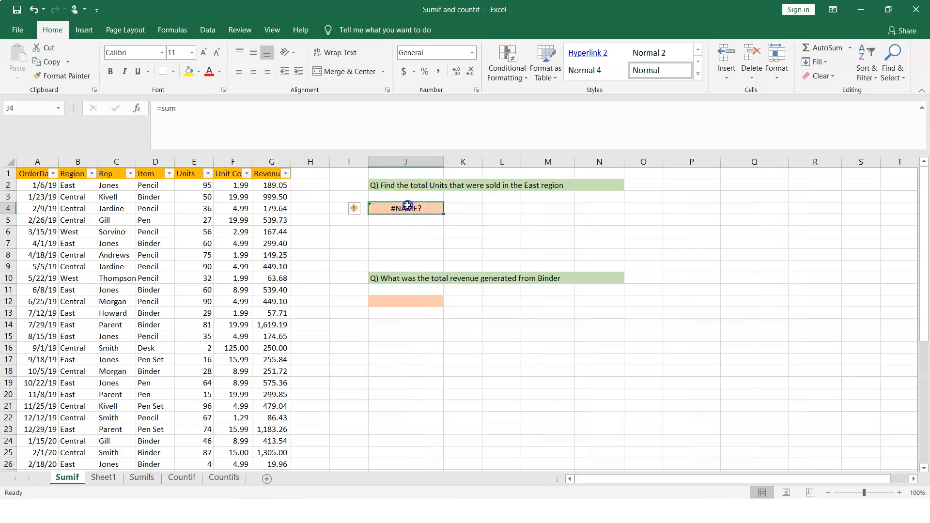
# Extend the formula in J4 to =sumif( ready for its arguments
pyautogui.click(188, 109)
pyautogui.write('id')
pyautogui.press('BackSpace')
pyautogui.write('f')
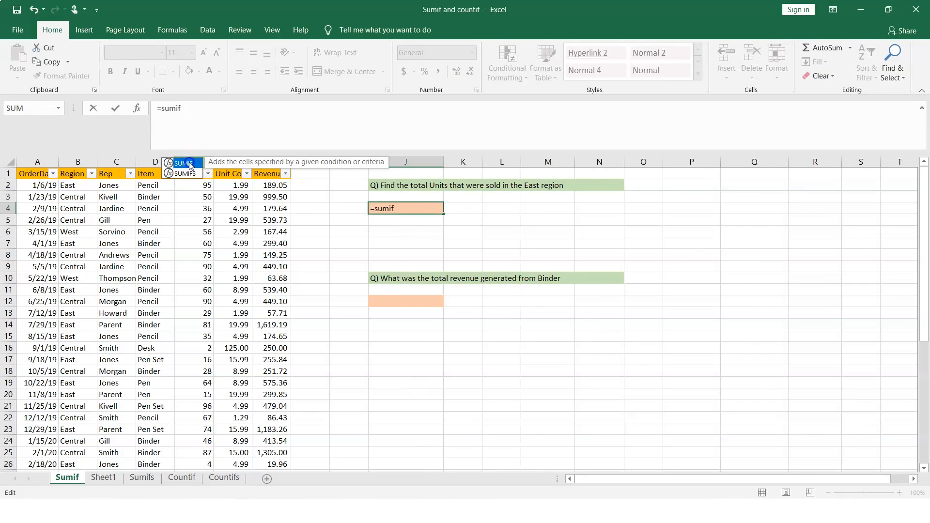
pyautogui.click(197, 108)
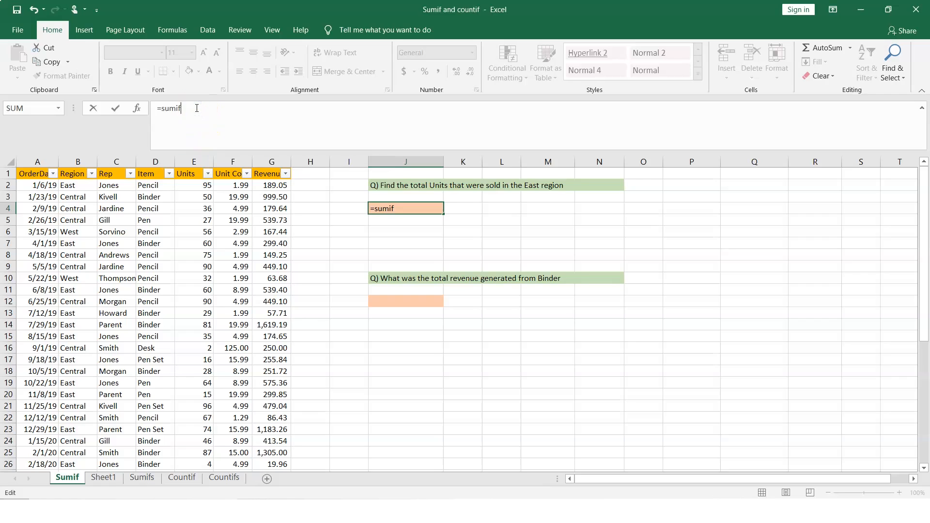
pyautogui.write('(')
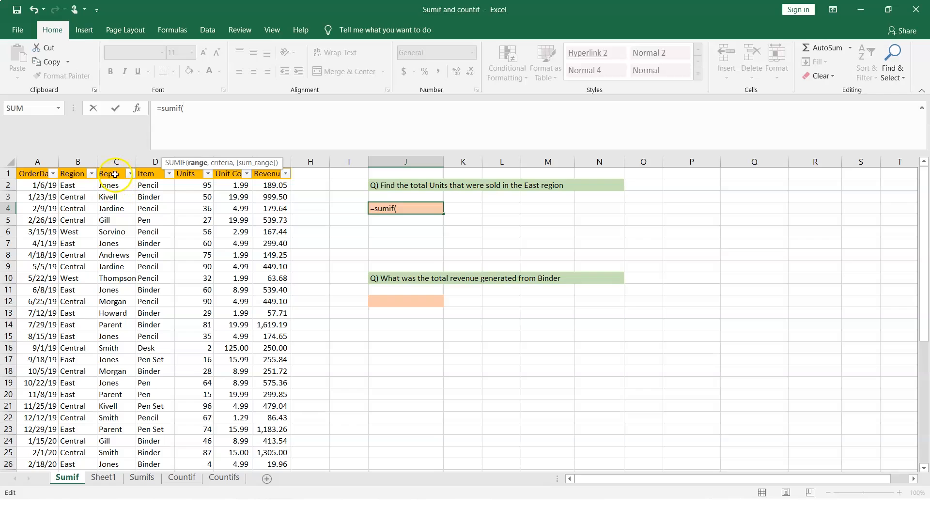
# Set the Region cells B2:B44 as the range argument of J4's SUMIF formula
pyautogui.click(76, 171)
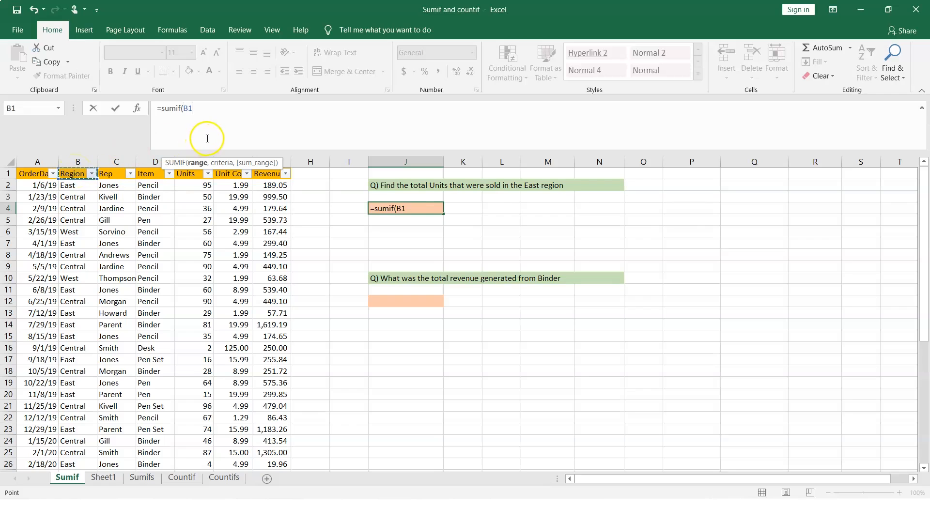
pyautogui.click(220, 124)
pyautogui.press('BackSpace')
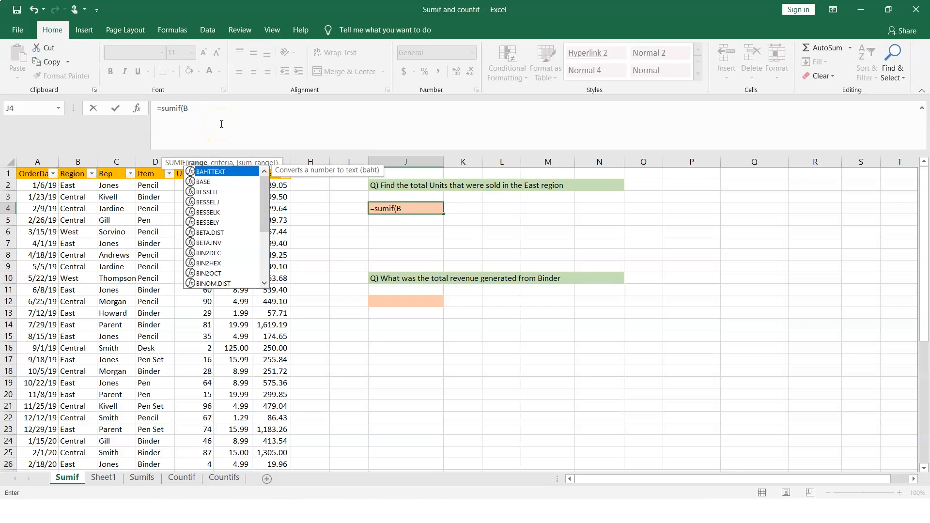
pyautogui.write('2:')
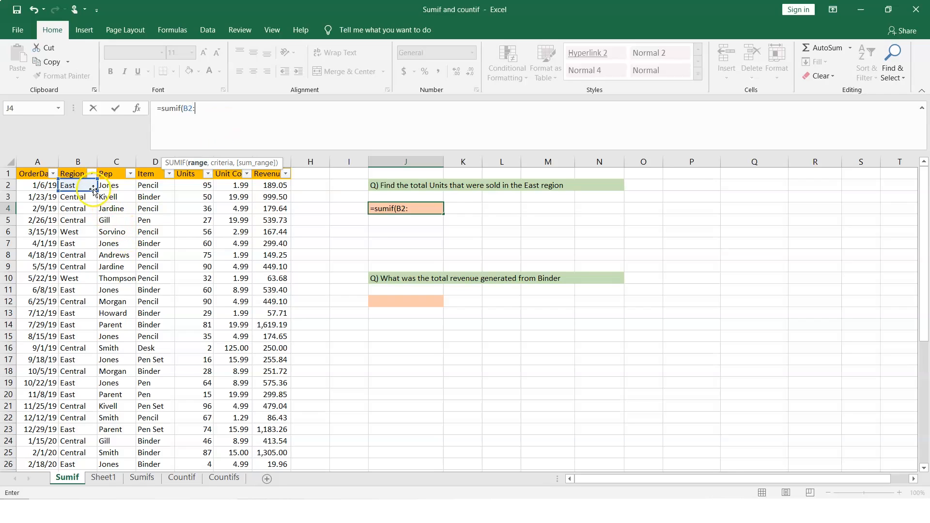
pyautogui.moveTo(97, 189)
pyautogui.mouseDown()
pyautogui.moveTo(100, 479)
pyautogui.moveTo(100, 384)
pyautogui.moveTo(98, 398)
pyautogui.mouseUp()
pyautogui.press('Return')
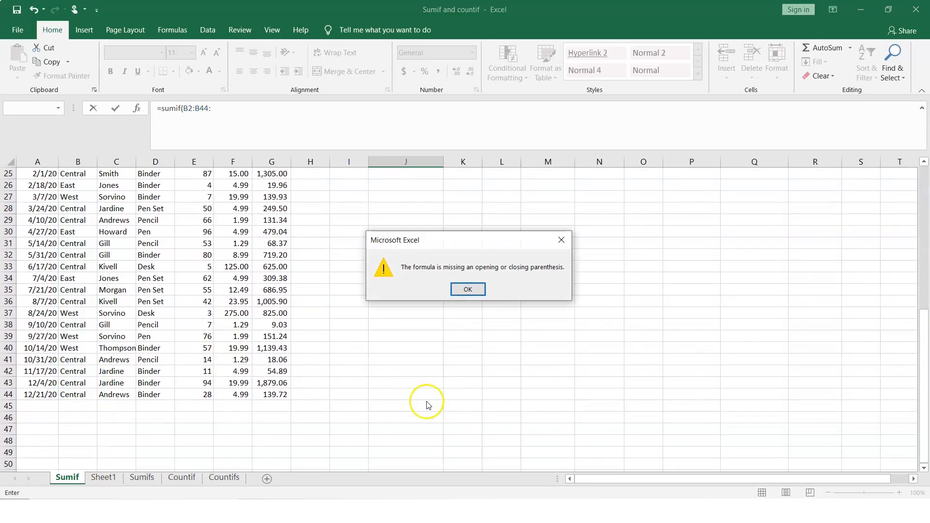
pyautogui.click(468, 290)
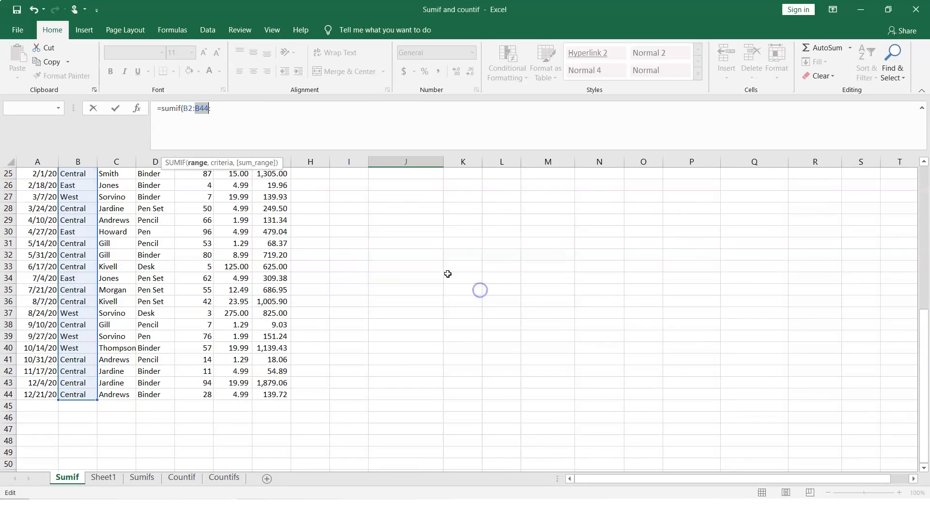
pyautogui.click(223, 109)
pyautogui.press('BackSpace')
pyautogui.write(',')
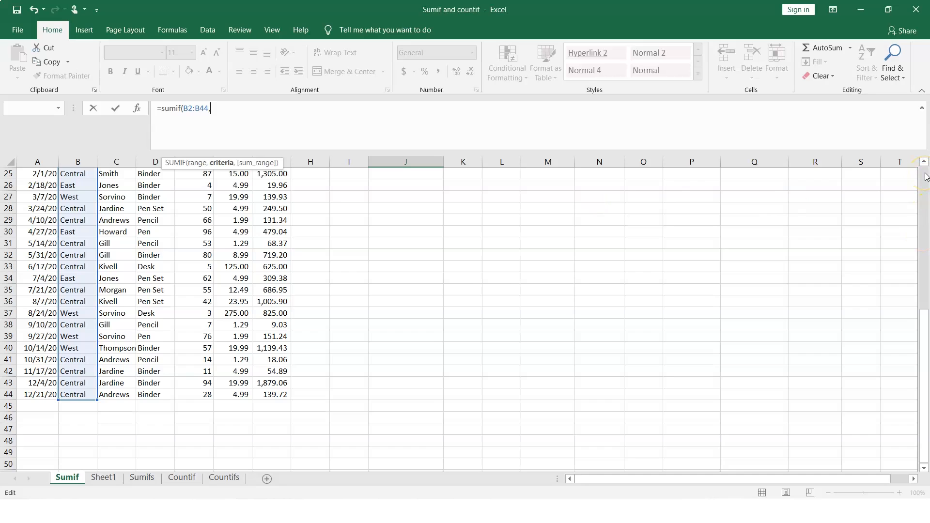
# Complete J4's SUMIF with B2 as the criterion and the Units cells E2:E44 as the sum range
pyautogui.scroll(8, 925, 177)
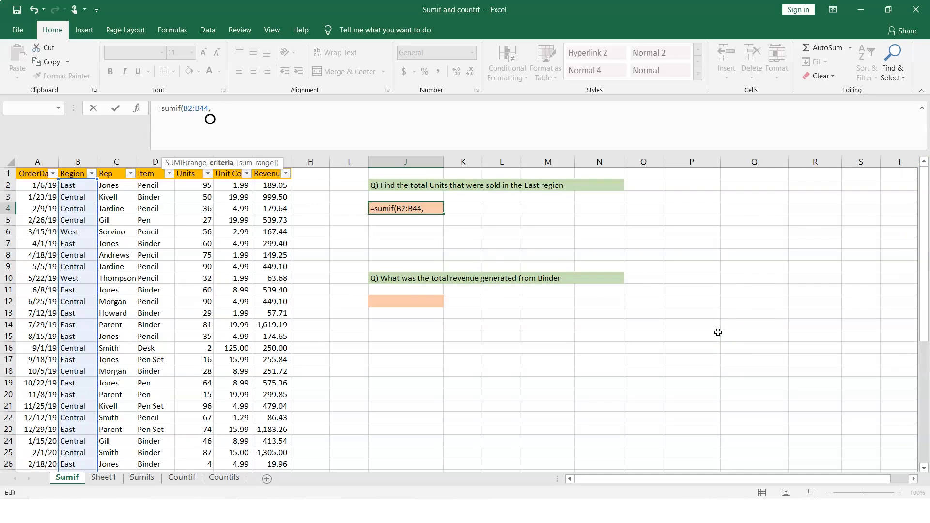
pyautogui.click(80, 187)
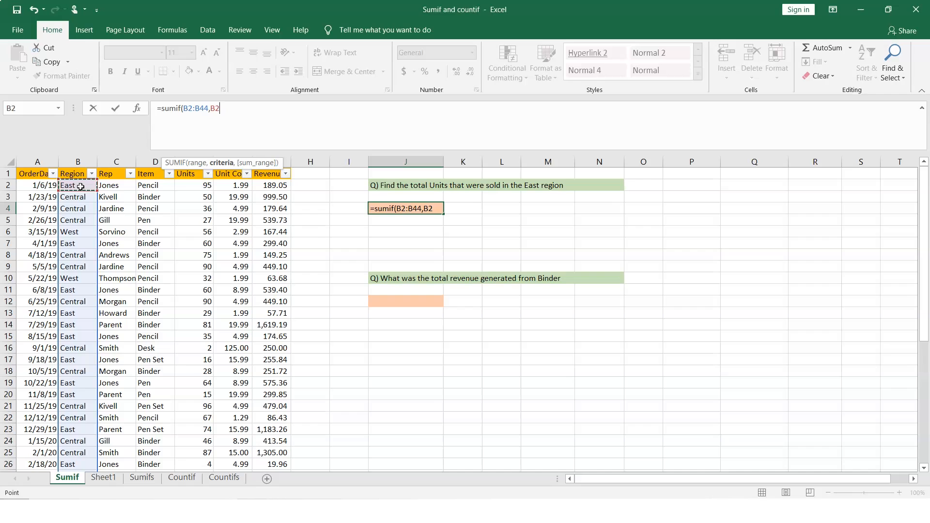
pyautogui.write(',')
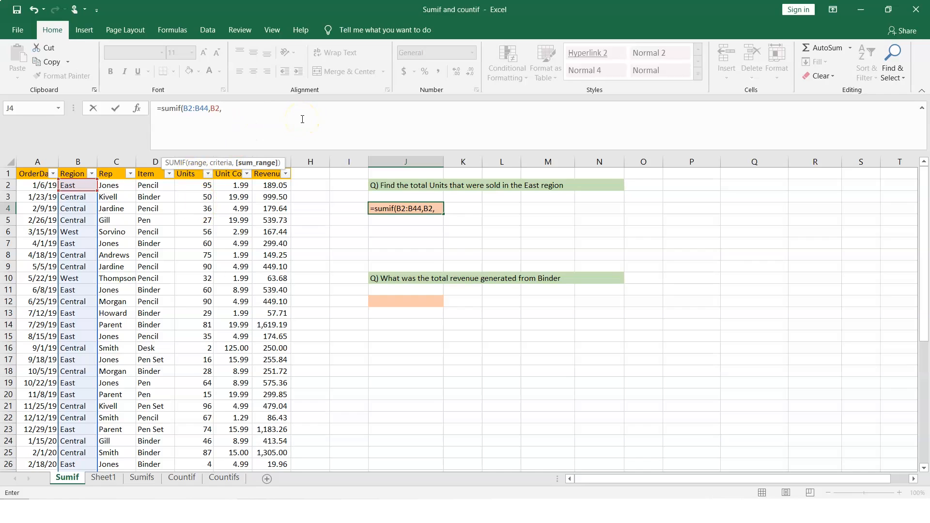
pyautogui.write('E')
pyautogui.press('BackSpace')
pyautogui.write('E2:E')
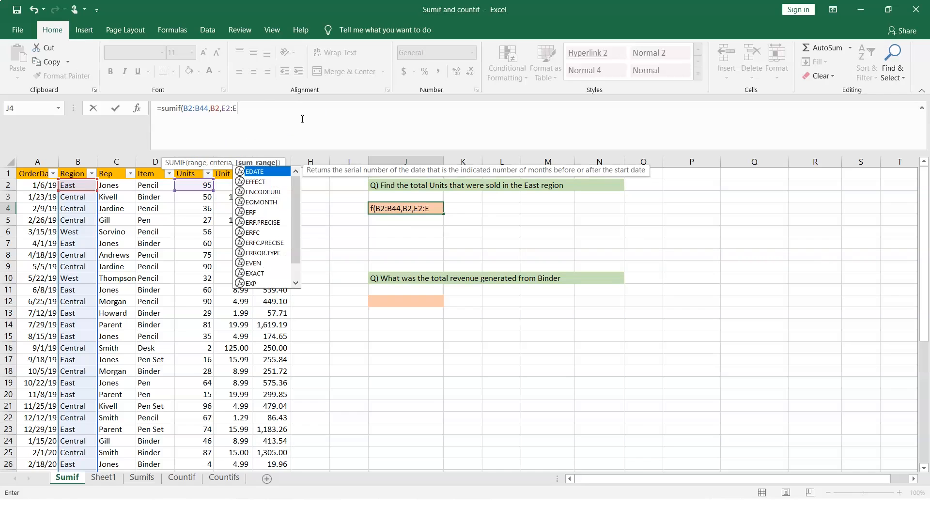
pyautogui.write('44')
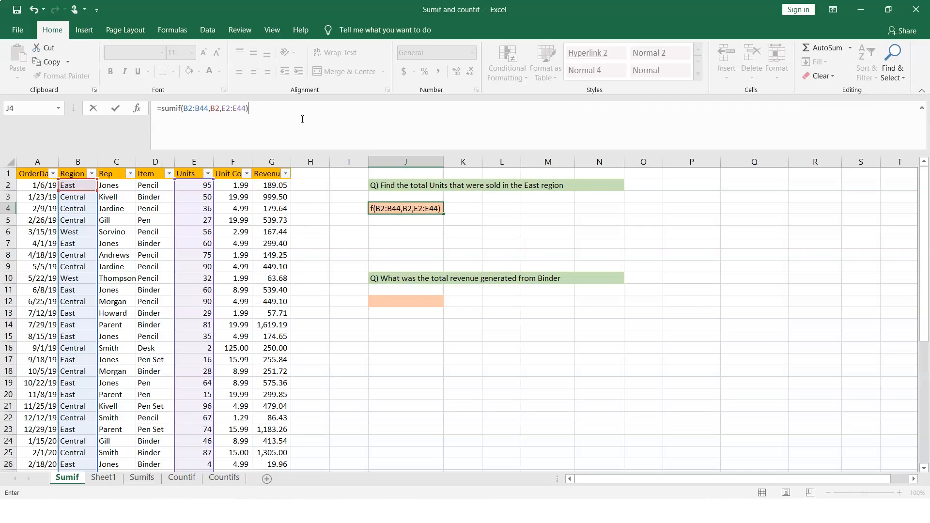
pyautogui.press('Return')
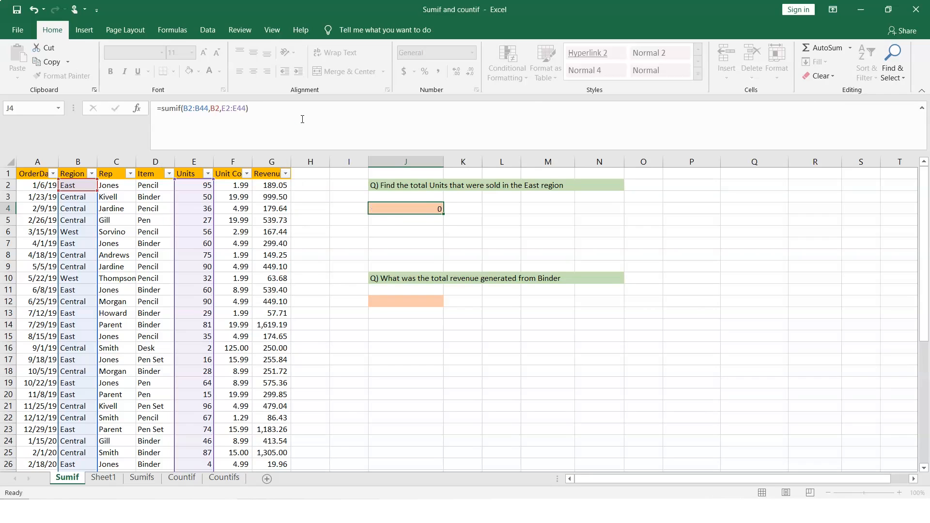
pyautogui.click(436, 208)
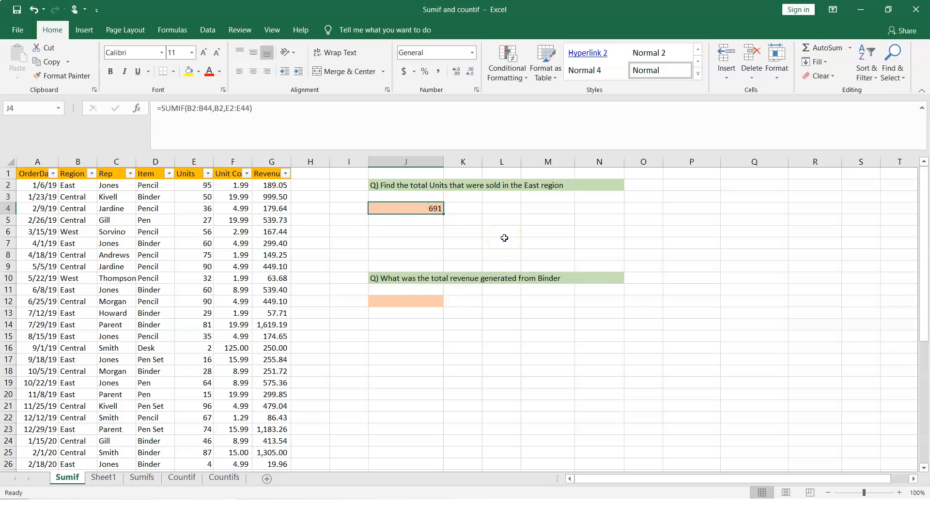
# Replace the criterion B2 in J4's formula with the text "East", giving =SUMIF(B2:B44,"East",E2:E44)
pyautogui.click(222, 107)
pyautogui.press('BackSpace')
pyautogui.press('BackSpace')
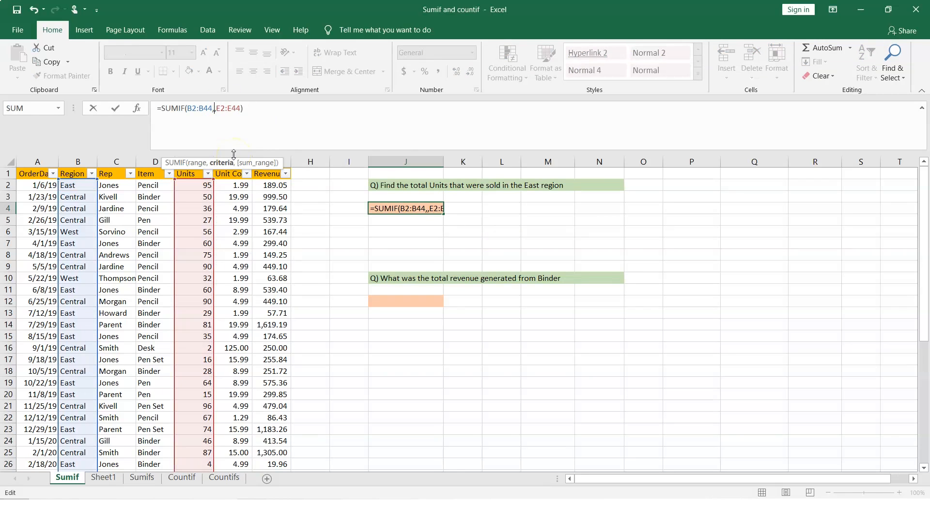
pyautogui.write('"')
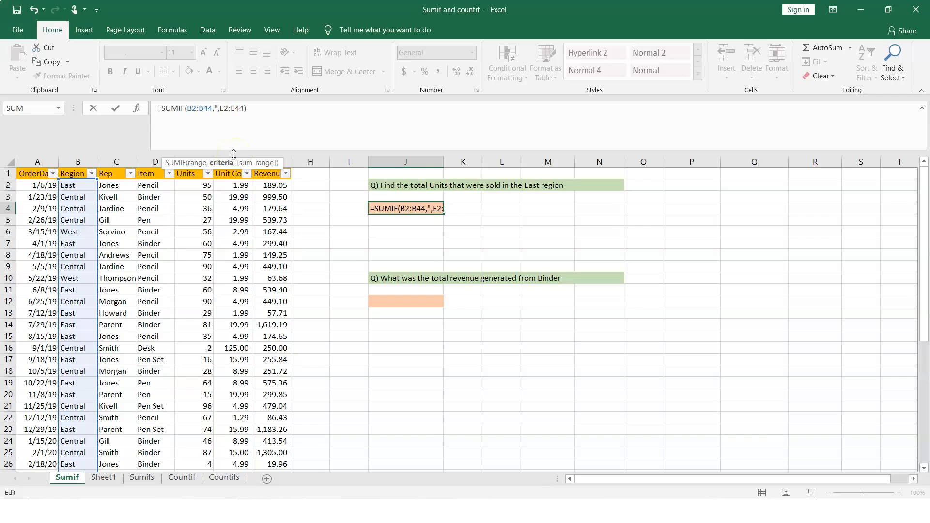
pyautogui.write('East"')
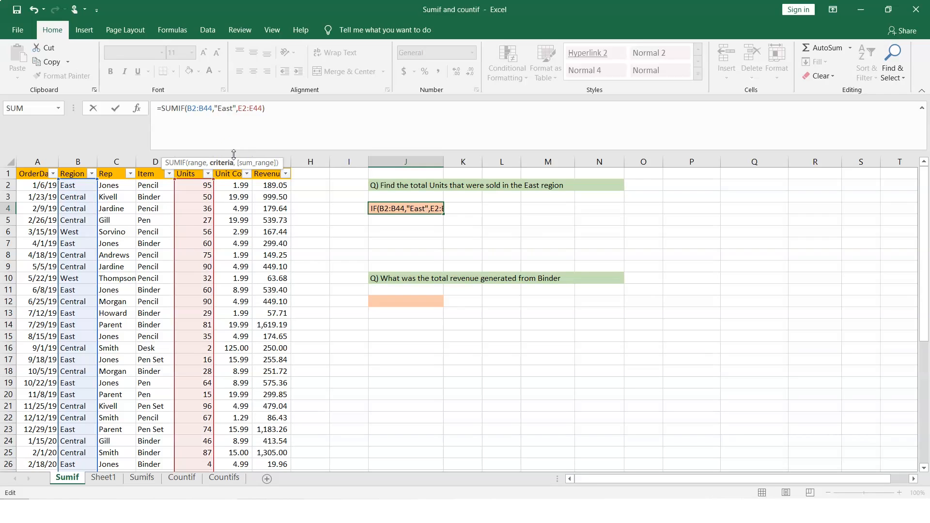
pyautogui.press('Return')
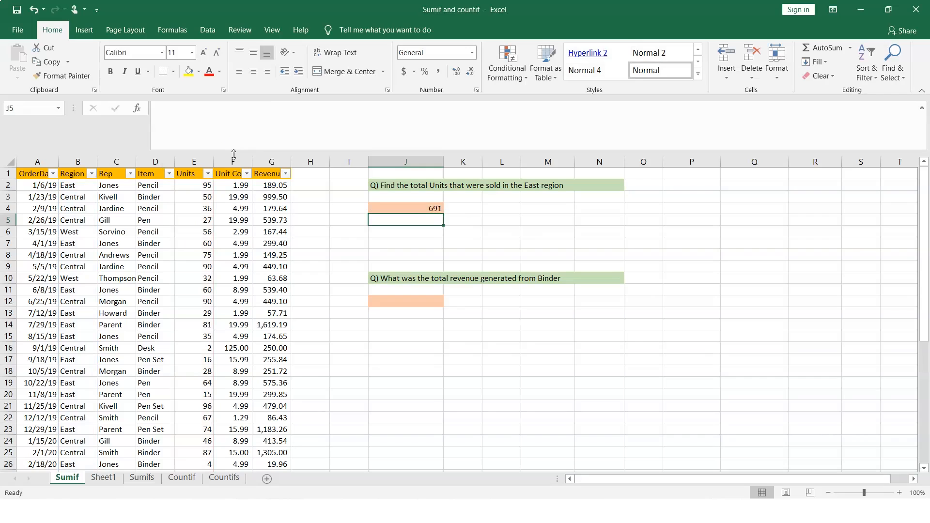
pyautogui.click(430, 208)
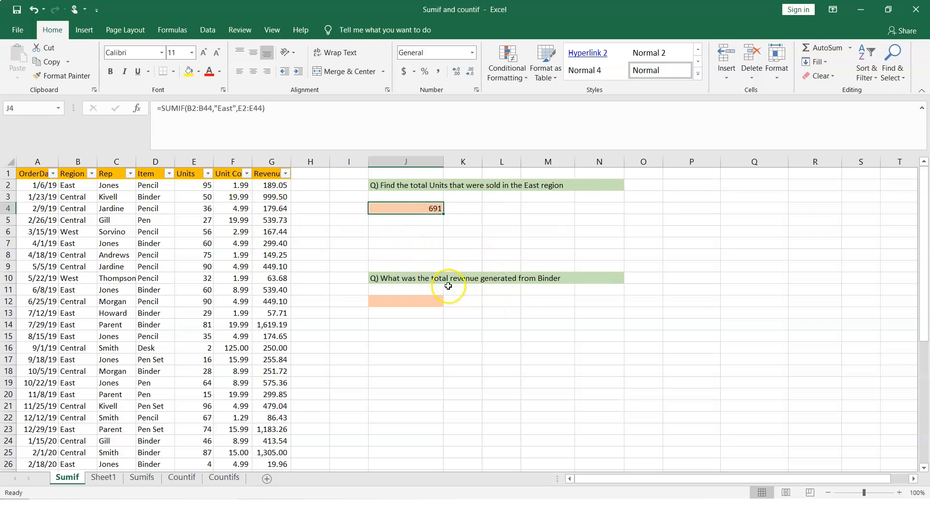
# Check the Item column's filter list for Binder without filtering, and widen the Revenue column to fit its header
pyautogui.click(558, 279)
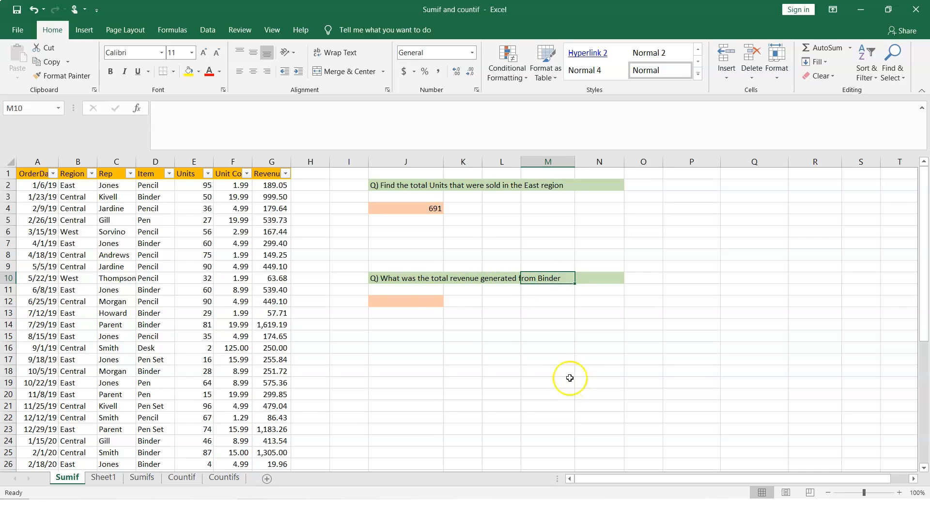
pyautogui.click(419, 300)
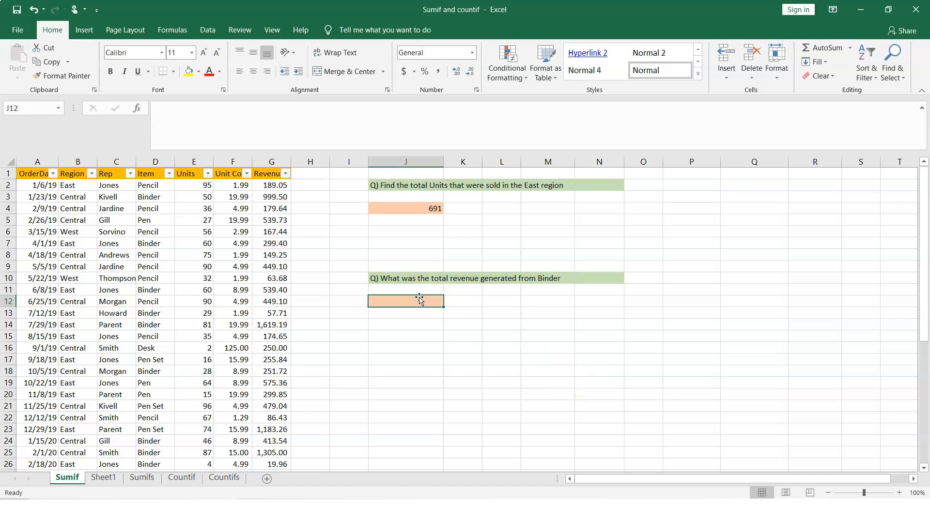
pyautogui.click(168, 174)
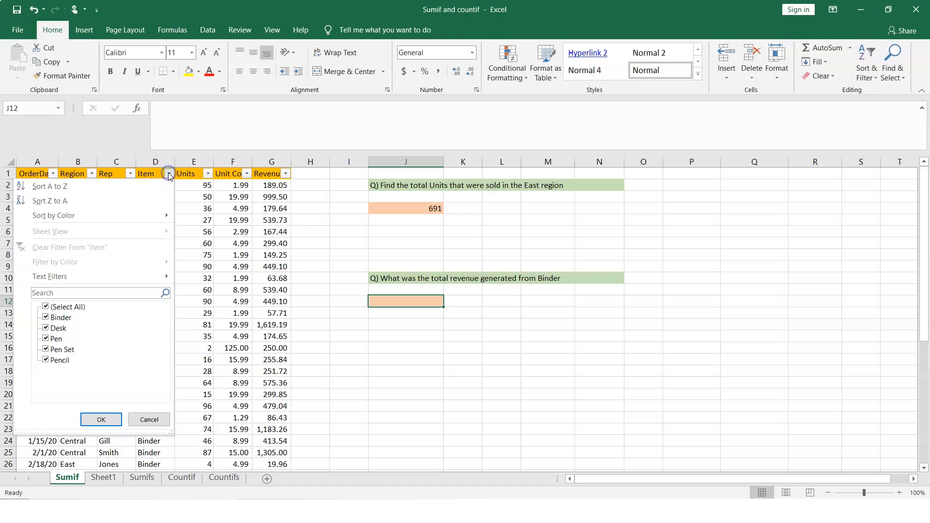
pyautogui.click(169, 175)
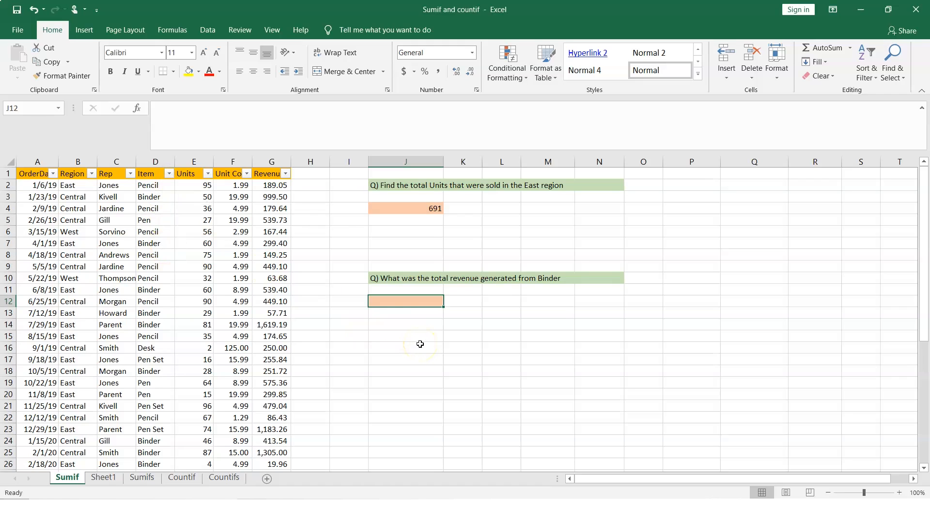
pyautogui.moveTo(295, 161); pyautogui.dragTo(301, 162)
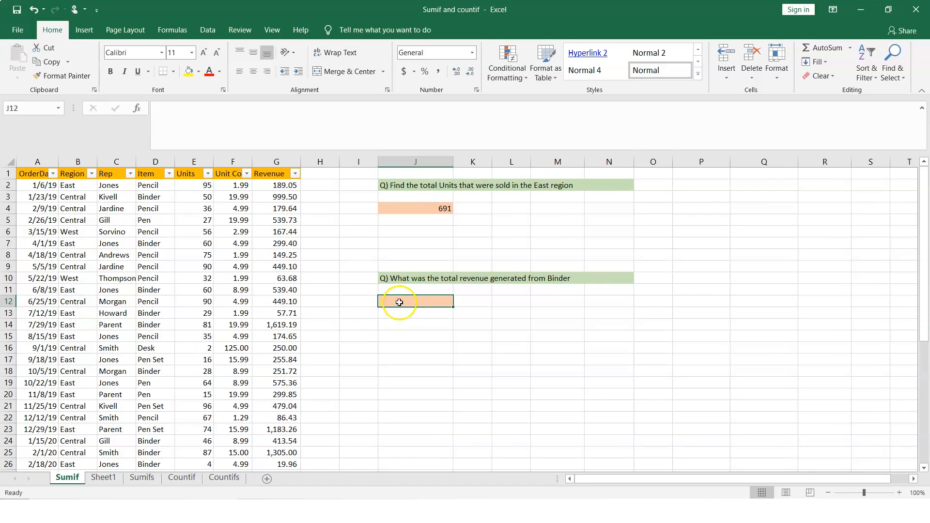
# Start a SUMIF formula in J12 for the Binder revenue, with the range beginning at Item cell D2
pyautogui.write('=sumif')
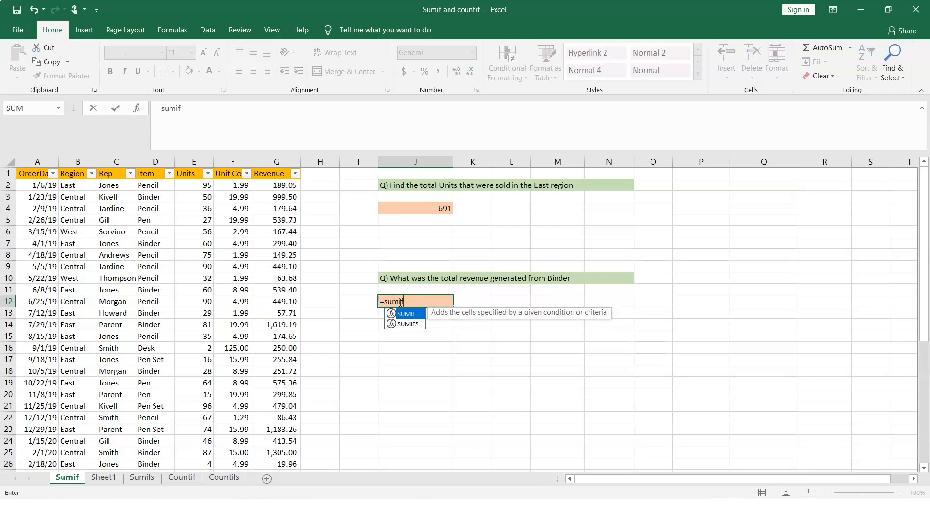
pyautogui.write('(')
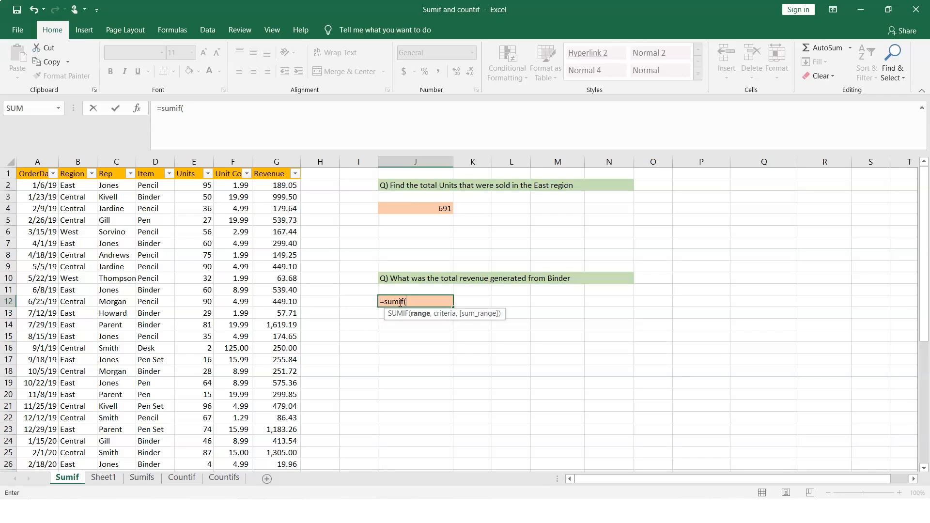
pyautogui.write('D2:D')
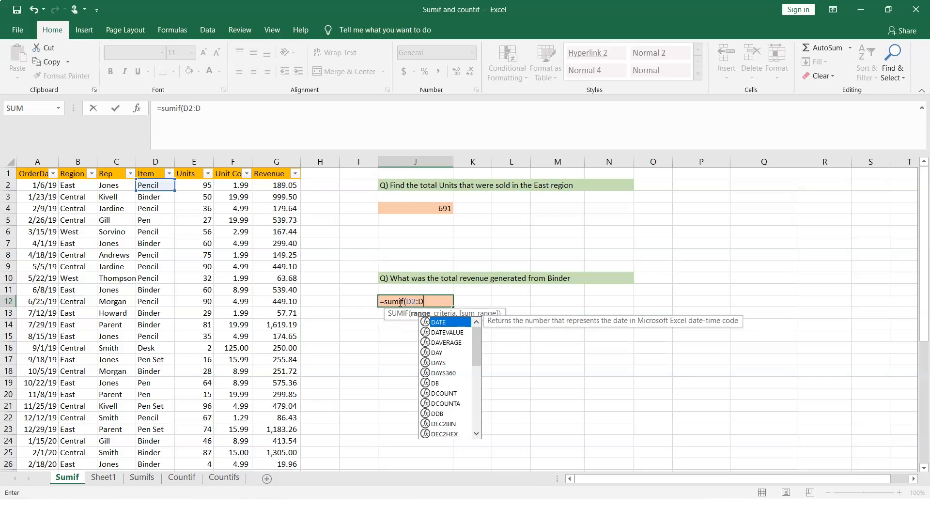
# Complete the SUMIF formula in J12 with item range D2:D44, criterion "Binder" and sum range G2:G44
pyautogui.write('44')
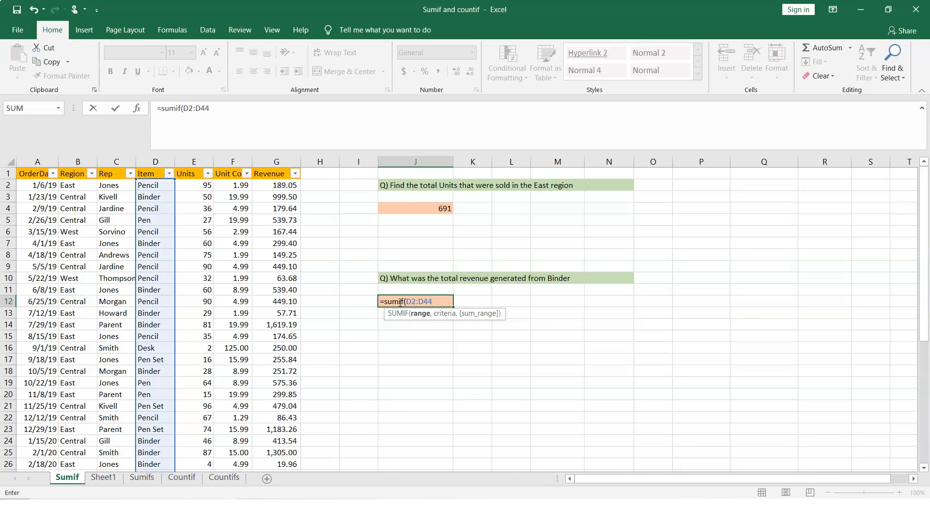
pyautogui.write(',"Binder')
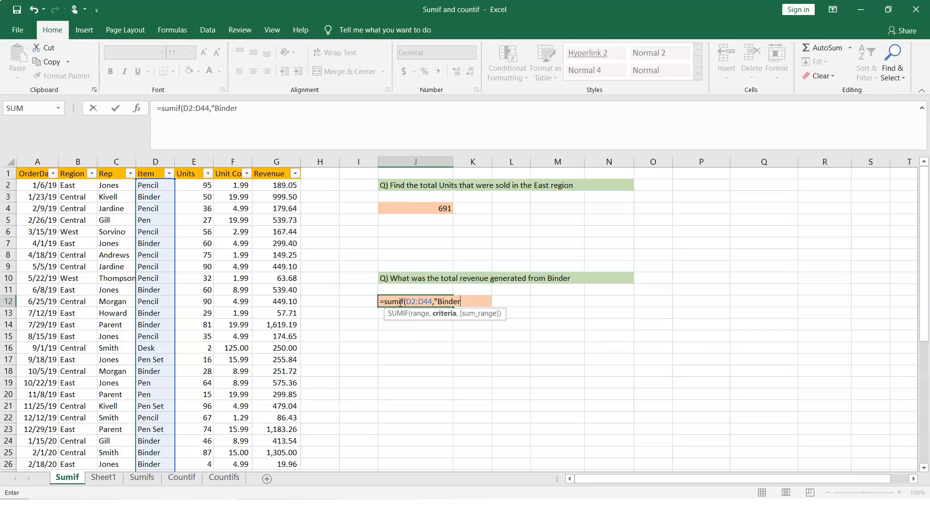
pyautogui.write('",')
pyautogui.write('G')
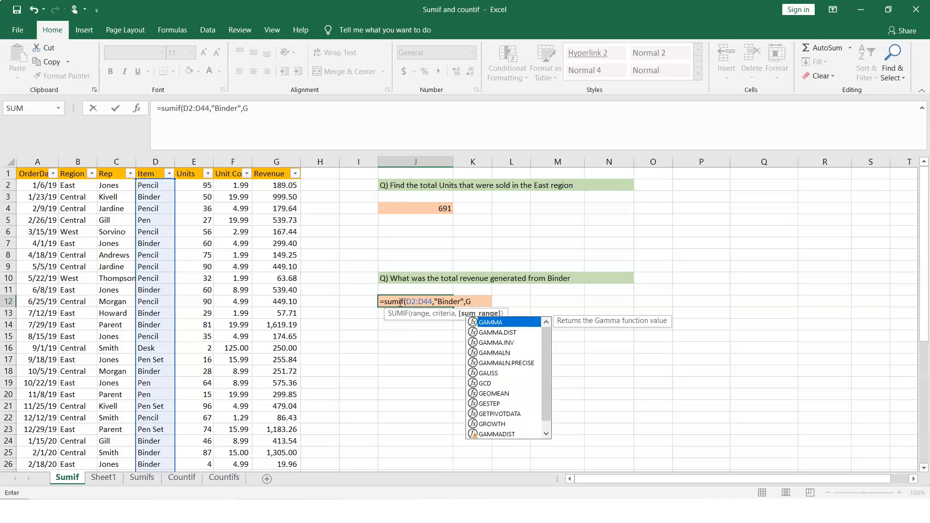
pyautogui.write('2:G')
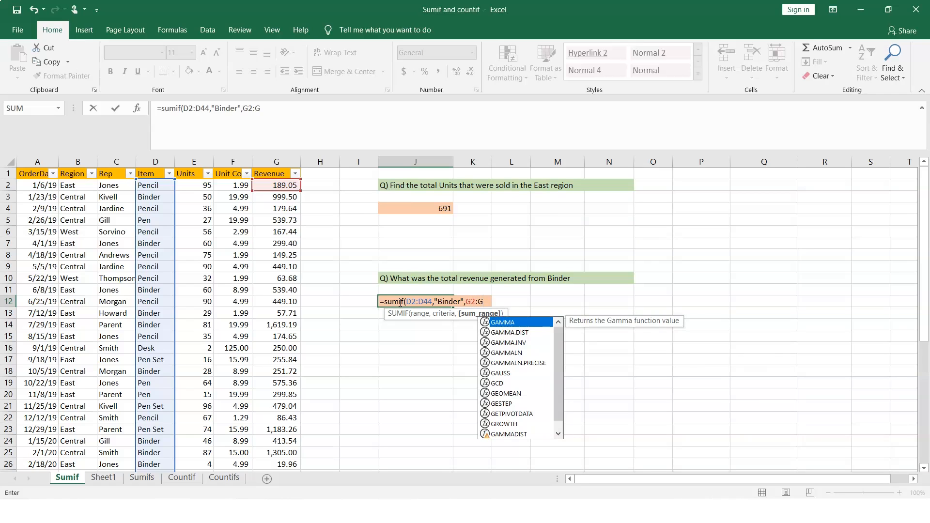
pyautogui.write('44')
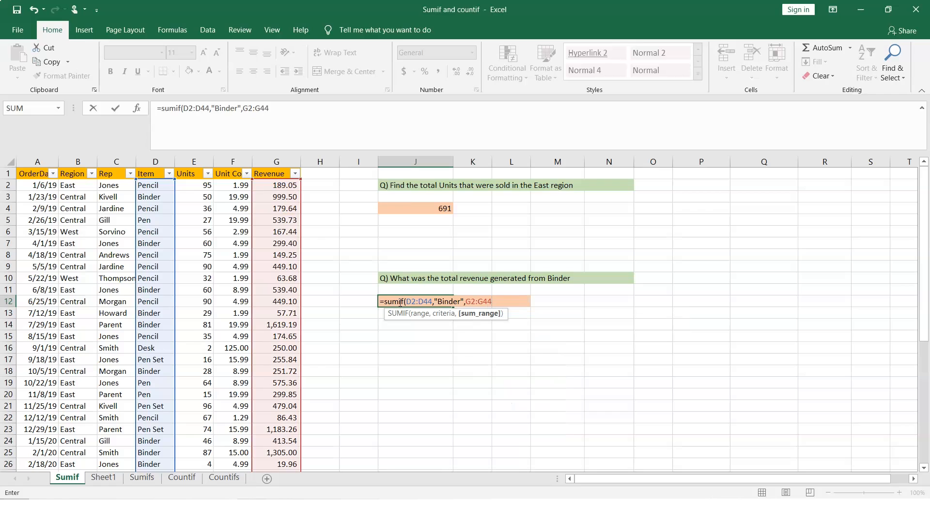
pyautogui.write(')')
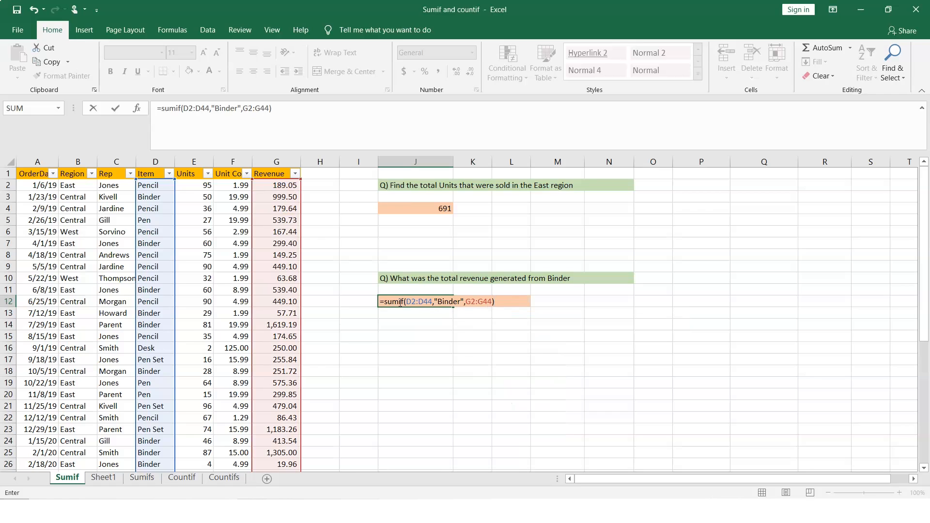
pyautogui.press('Return')
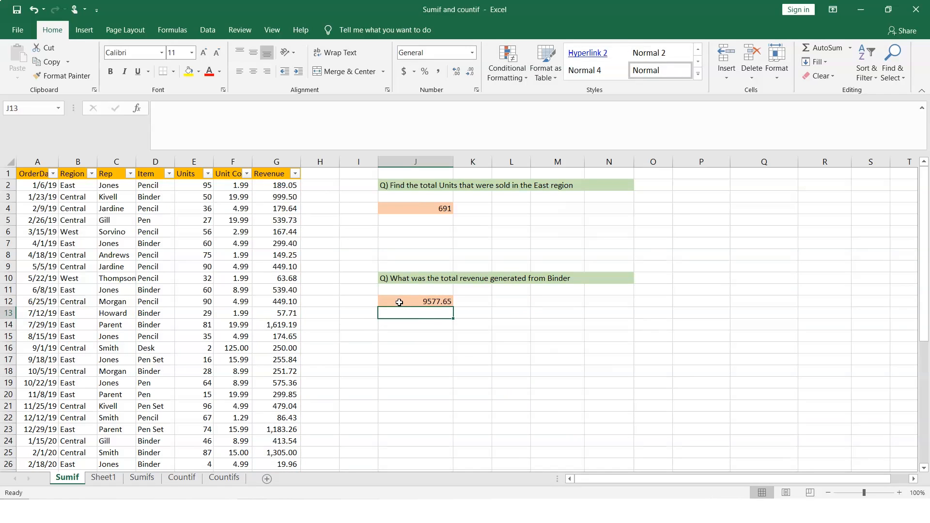
# Fill the J12 formula down to J13 and change its criterion to "Pencil"
pyautogui.click(429, 301)
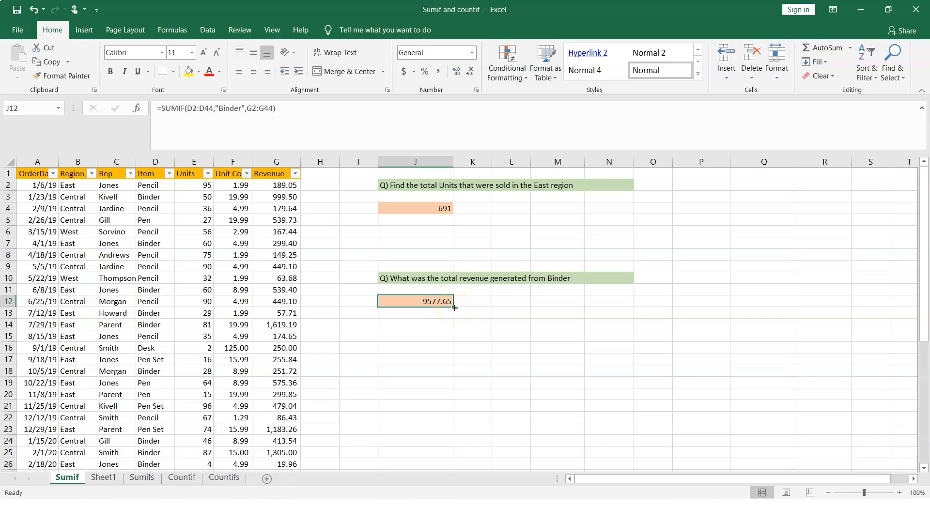
pyautogui.moveTo(454, 308); pyautogui.dragTo(454, 325)
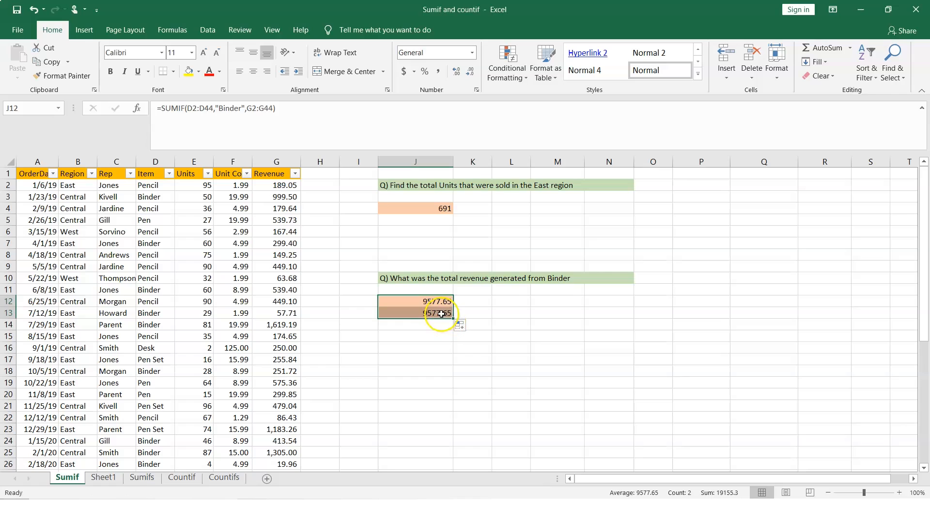
pyautogui.click(436, 312)
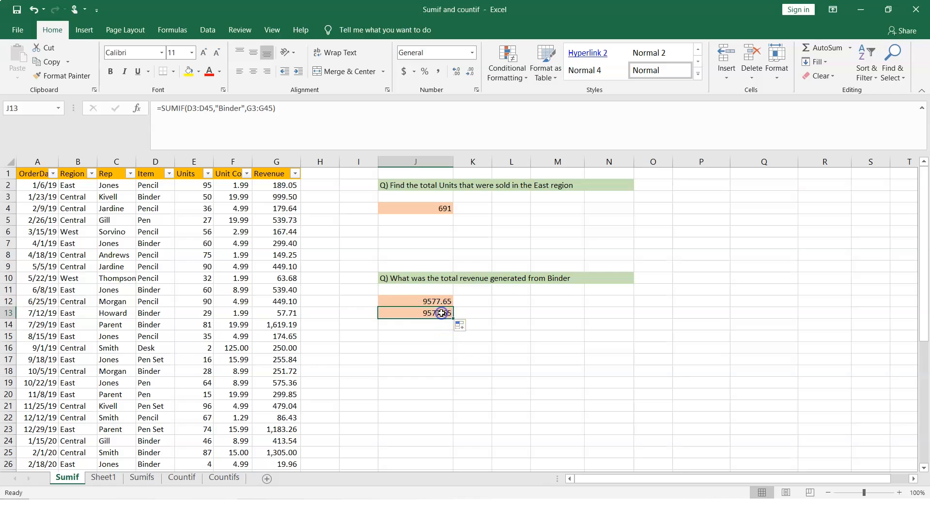
pyautogui.click(241, 108)
pyautogui.press('BackSpace')
pyautogui.press('BackSpace')
pyautogui.press('BackSpace')
pyautogui.press('BackSpace')
pyautogui.press('BackSpace')
pyautogui.press('BackSpace')
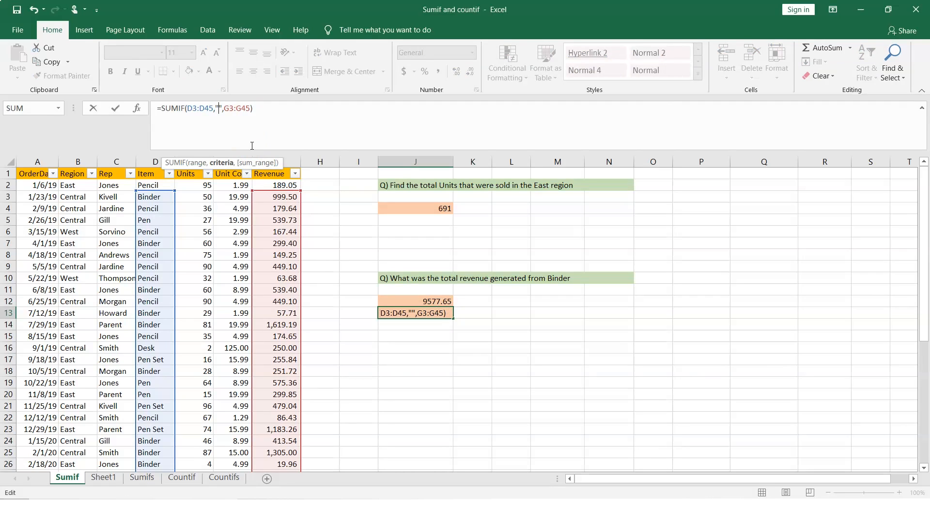
pyautogui.write('Pencil')
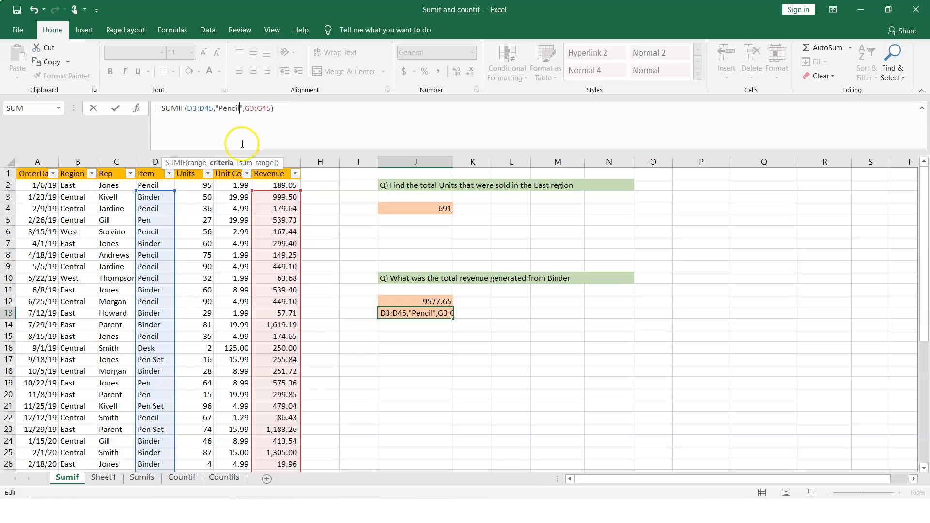
# Correct the ranges in the J13 formula to D2:D44 and G2:G44, and compare it with the J12 formula
pyautogui.click(196, 106)
pyautogui.doubleClick(197, 107)
pyautogui.write('D2')
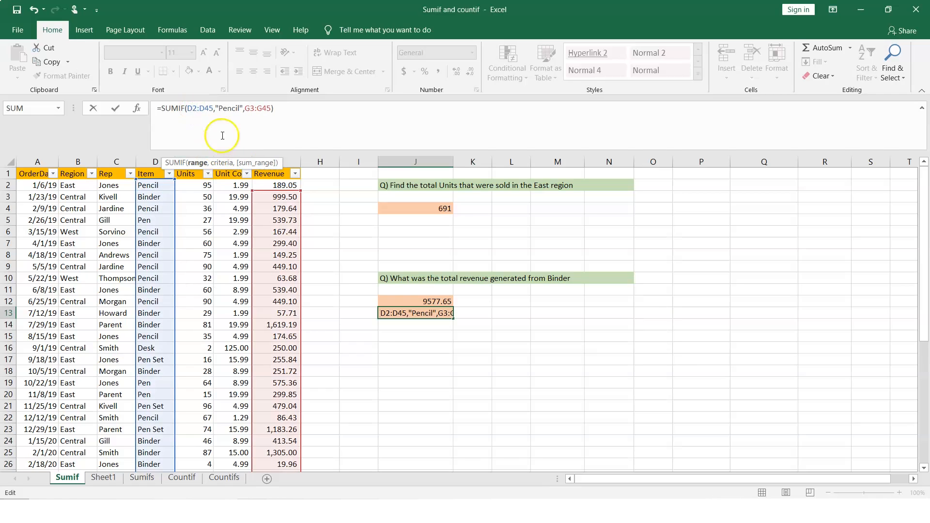
pyautogui.doubleClick(253, 108)
pyautogui.write('G2')
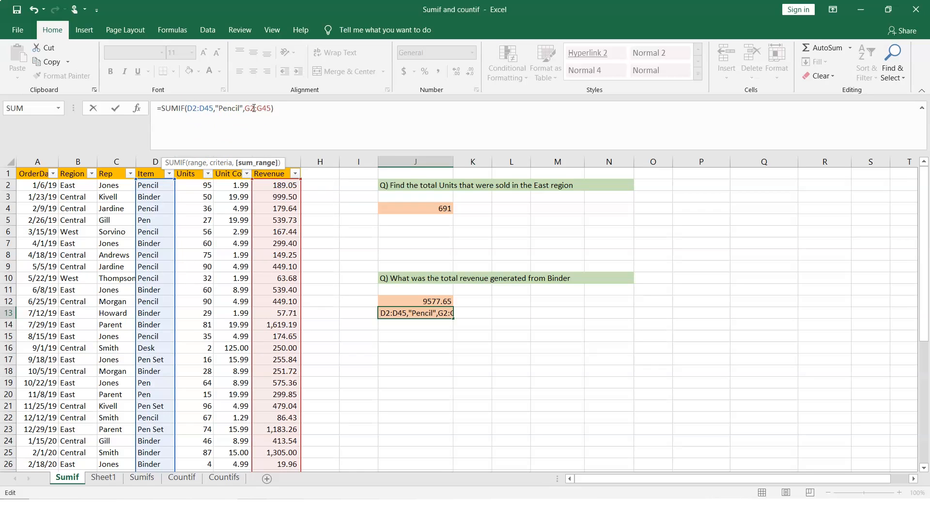
pyautogui.click(212, 108)
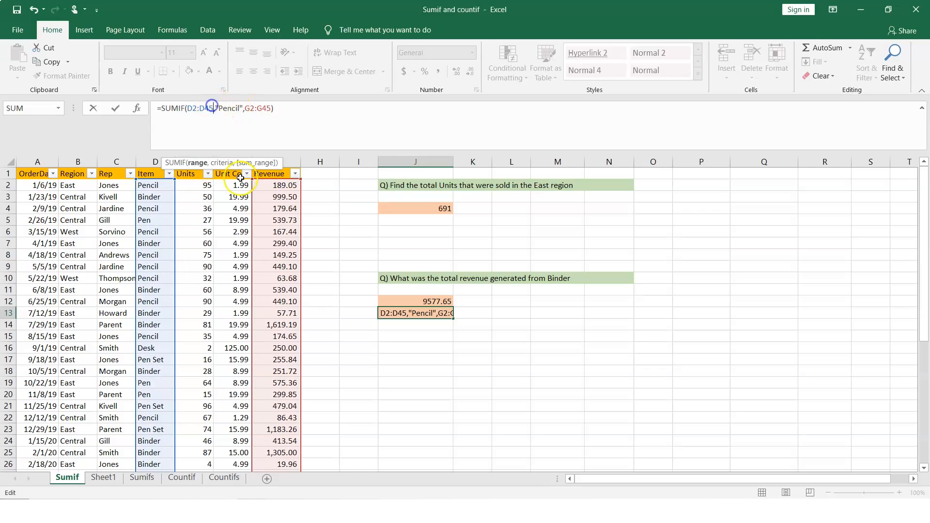
pyautogui.press('BackSpace')
pyautogui.write('4')
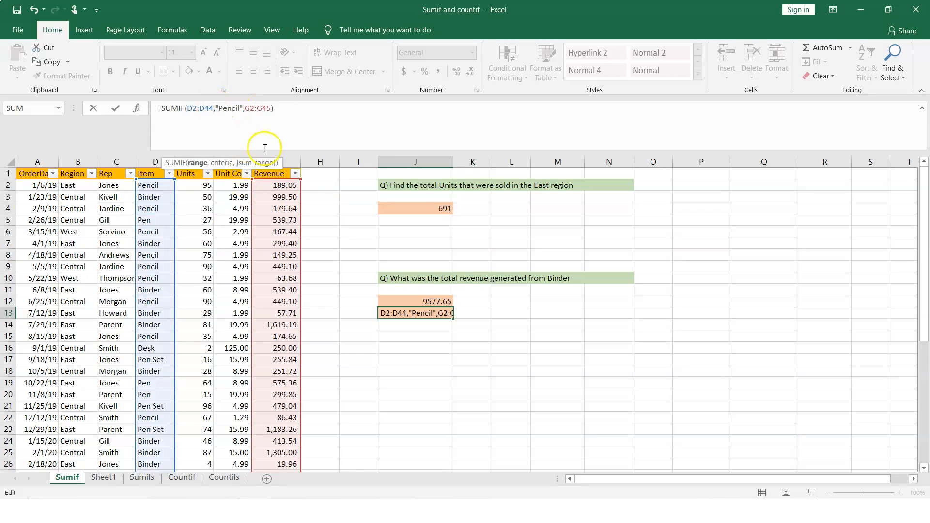
pyautogui.click(270, 107)
pyautogui.press('BackSpace')
pyautogui.write('4')
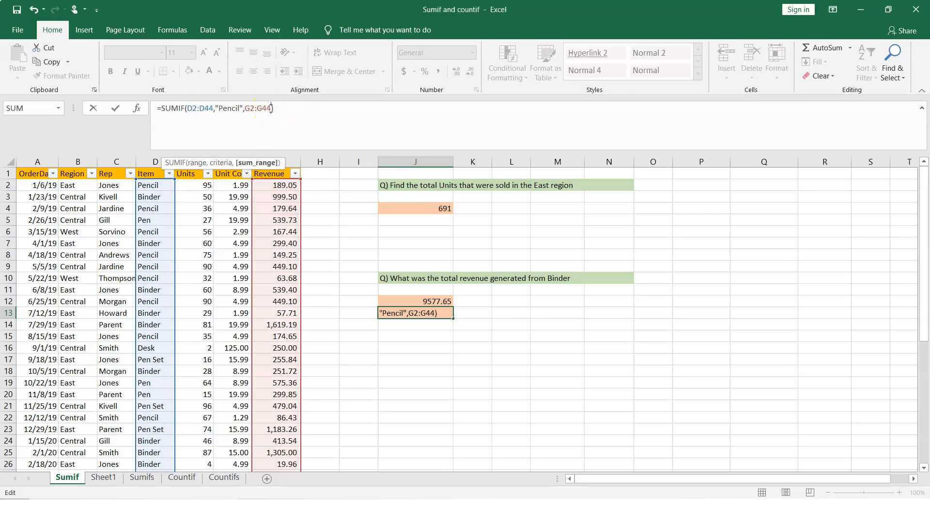
pyautogui.press('Return')
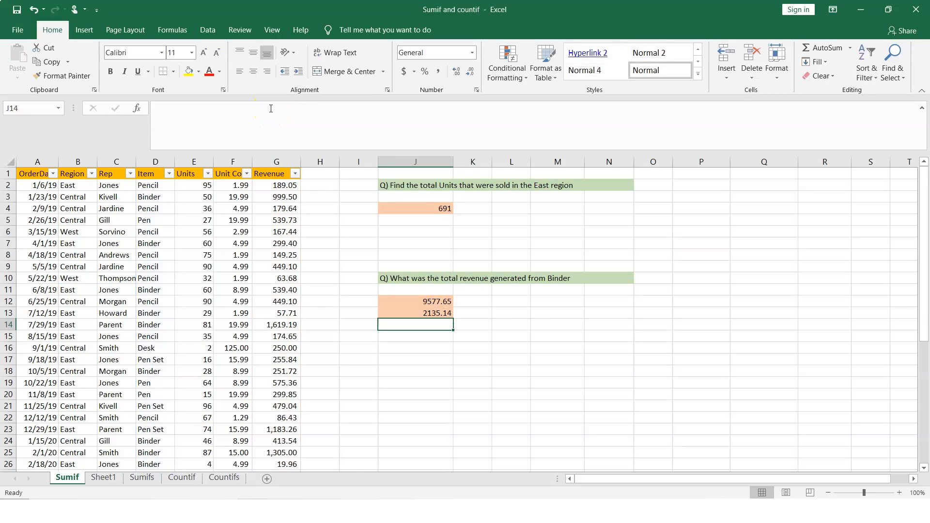
pyautogui.click(441, 314)
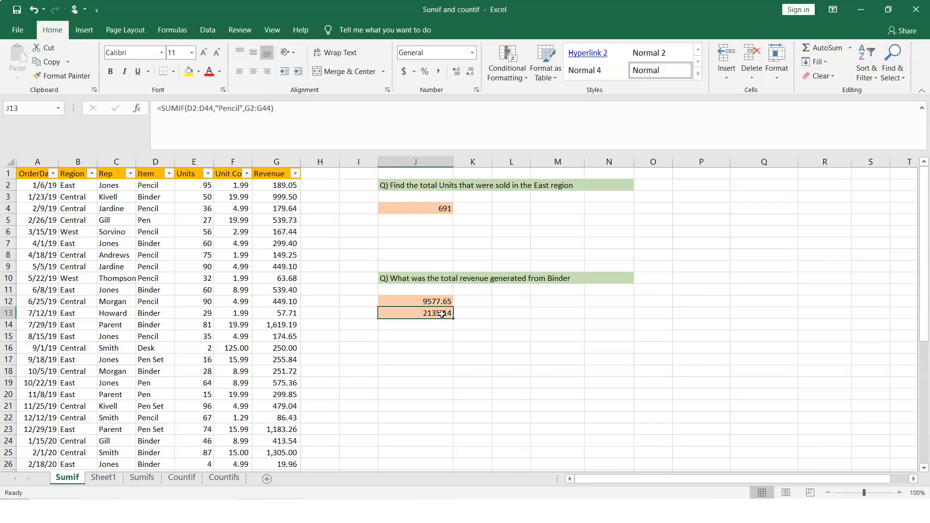
pyautogui.click(441, 303)
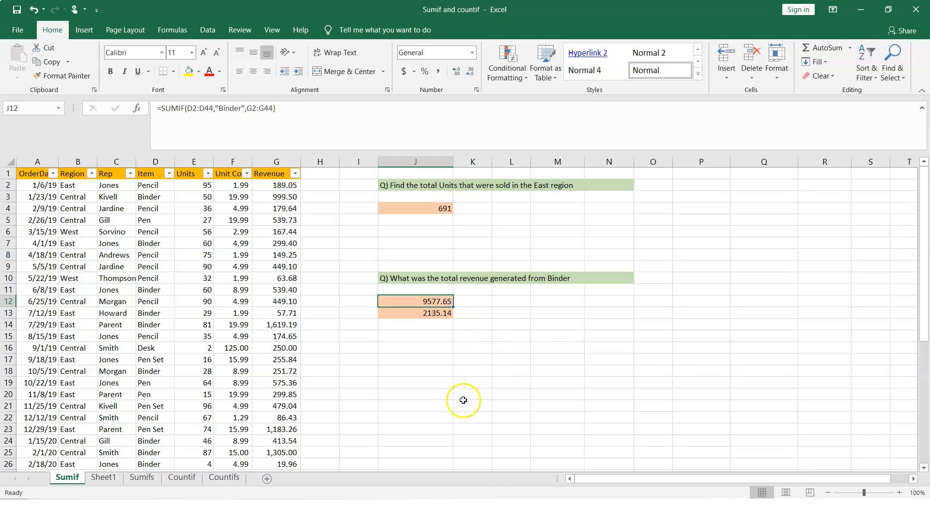
# On the Sumifs sheet, clear the contents of the sales rep revenue table in J21:K27
pyautogui.click(144, 478)
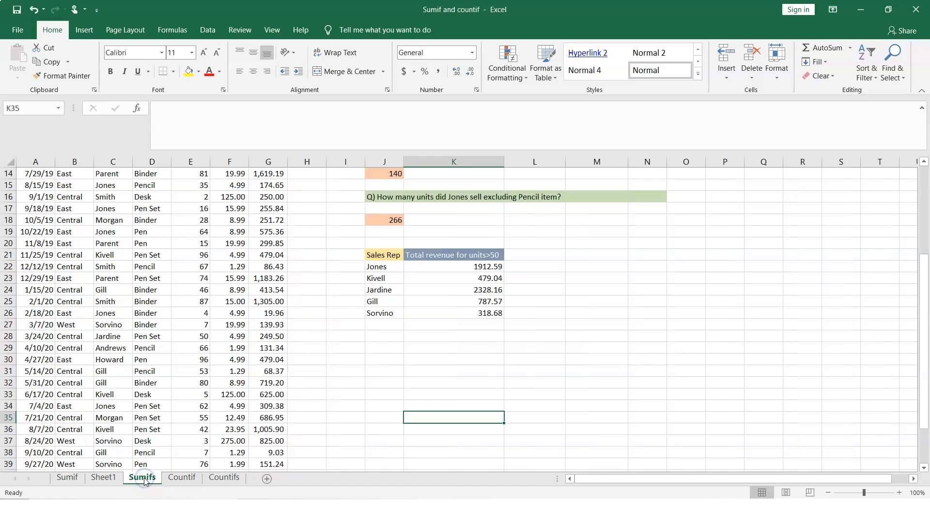
pyautogui.moveTo(373, 259); pyautogui.dragTo(494, 325)
pyautogui.press('Delete')
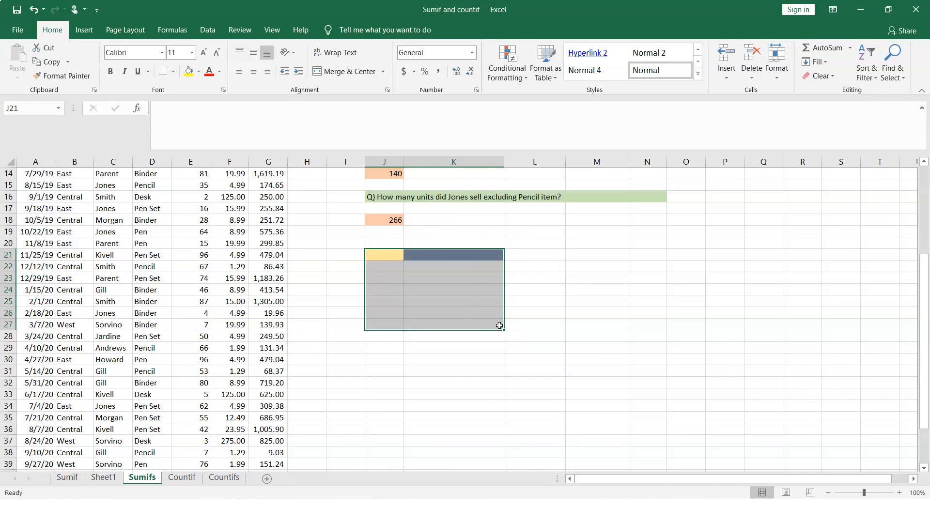
pyautogui.click(599, 327)
# Delete the pivot table of Pencil revenue by region in L4:M10
pyautogui.scroll(2, 600, 330)
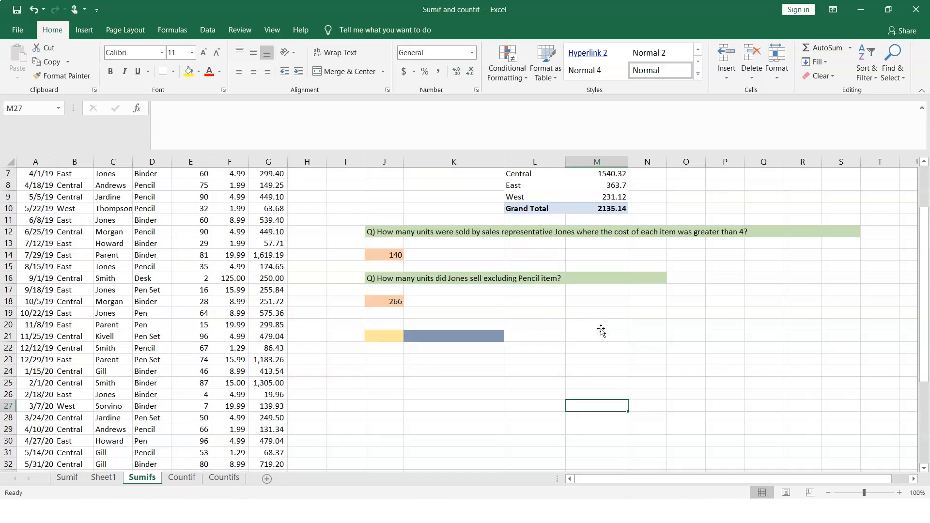
pyautogui.scroll(2, 600, 330)
pyautogui.moveTo(508, 196); pyautogui.dragTo(621, 266)
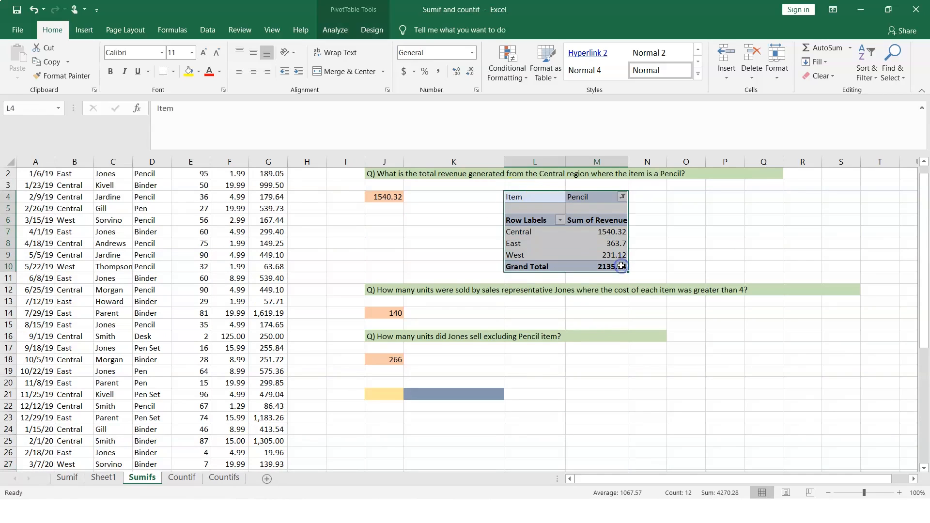
pyautogui.press('Delete')
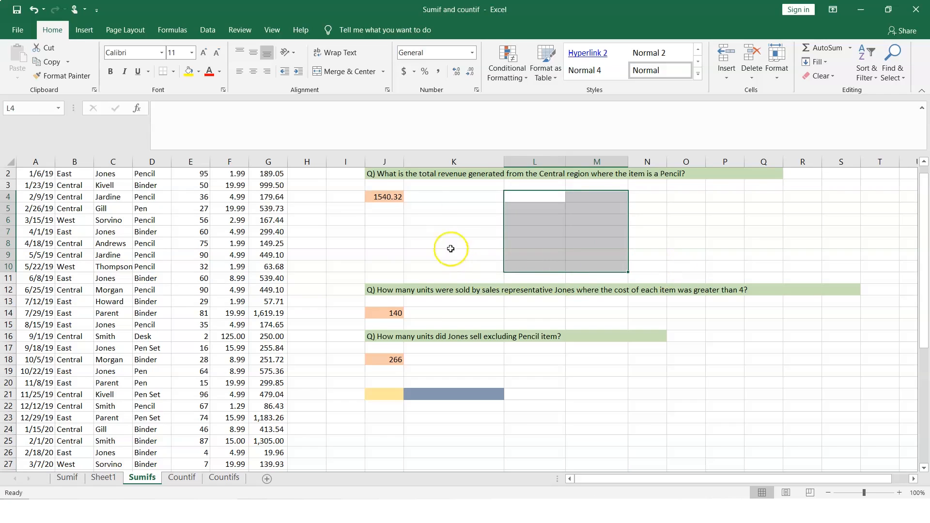
# Clear the existing answers below the three questions in cells J4, J14 and J18
pyautogui.scroll(1, 437, 274)
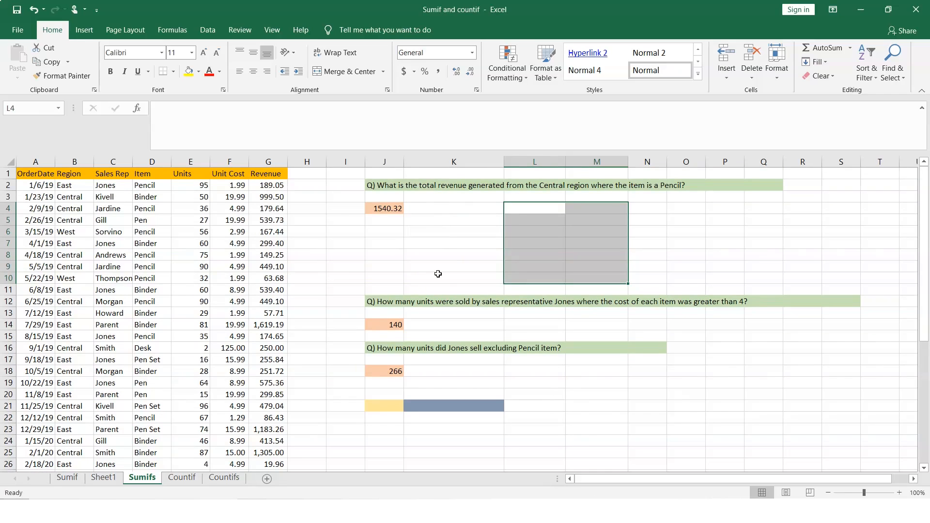
pyautogui.click(384, 208)
pyautogui.press('Delete')
pyautogui.click(394, 324)
pyautogui.press('Delete')
pyautogui.click(388, 371)
pyautogui.press('Delete')
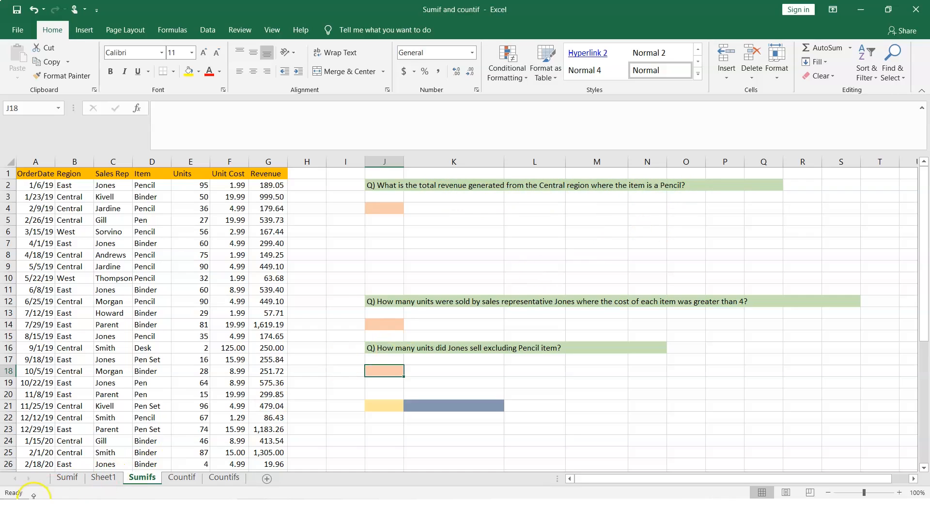
pyautogui.click(21, 510)
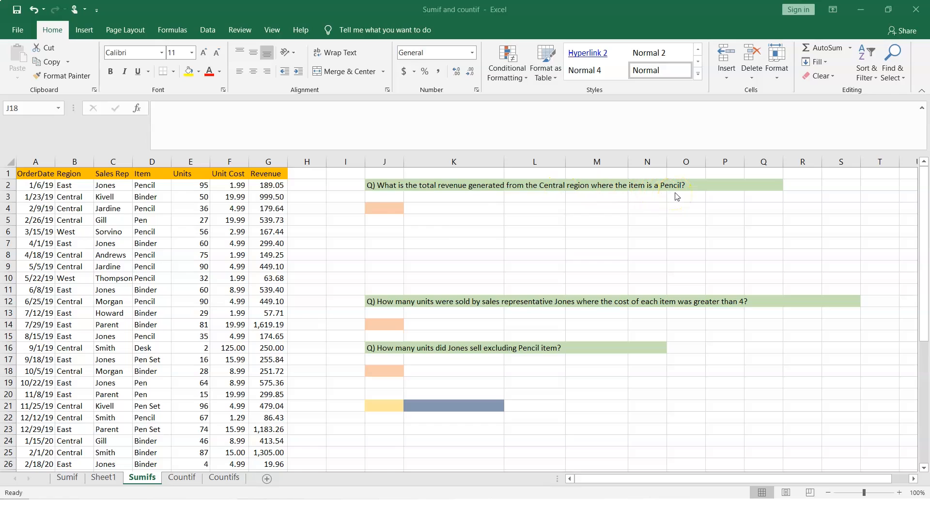
# Start a SUMIFS formula in cell J4 with the Revenue range G2:G44 as its sum range
pyautogui.click(384, 208)
pyautogui.click(386, 208)
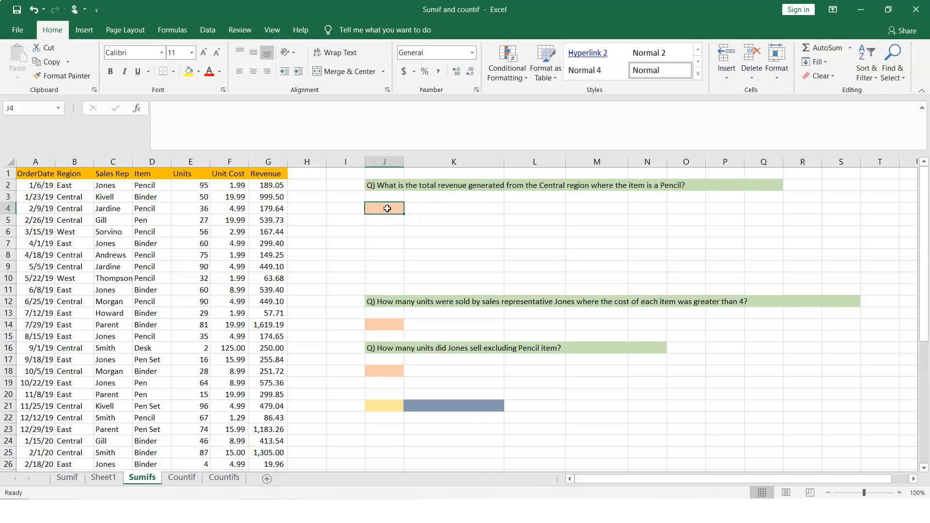
pyautogui.write('=sum')
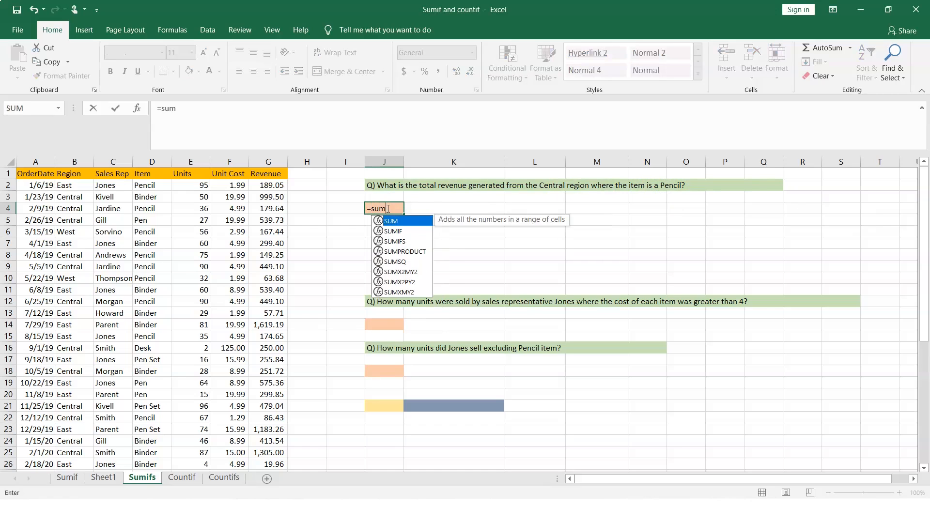
pyautogui.write('ids')
pyautogui.press('BackSpace')
pyautogui.press('BackSpace')
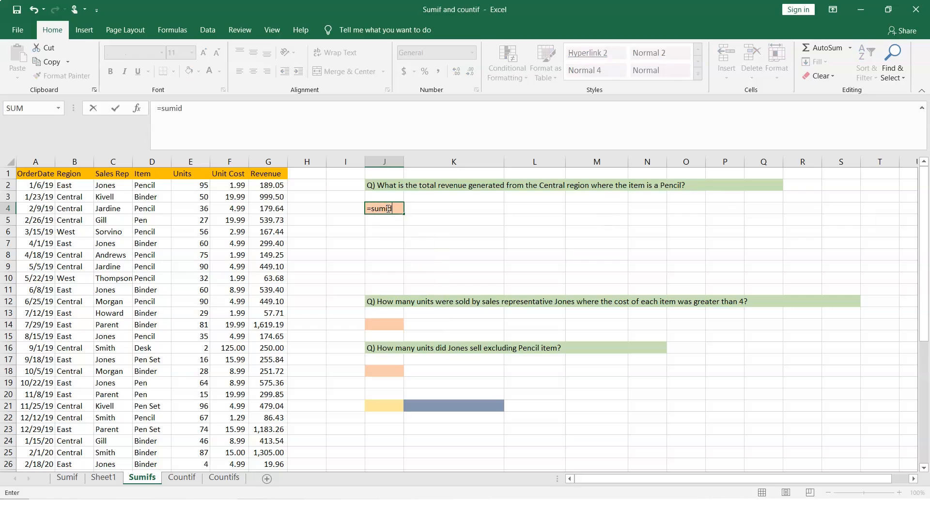
pyautogui.write('fs')
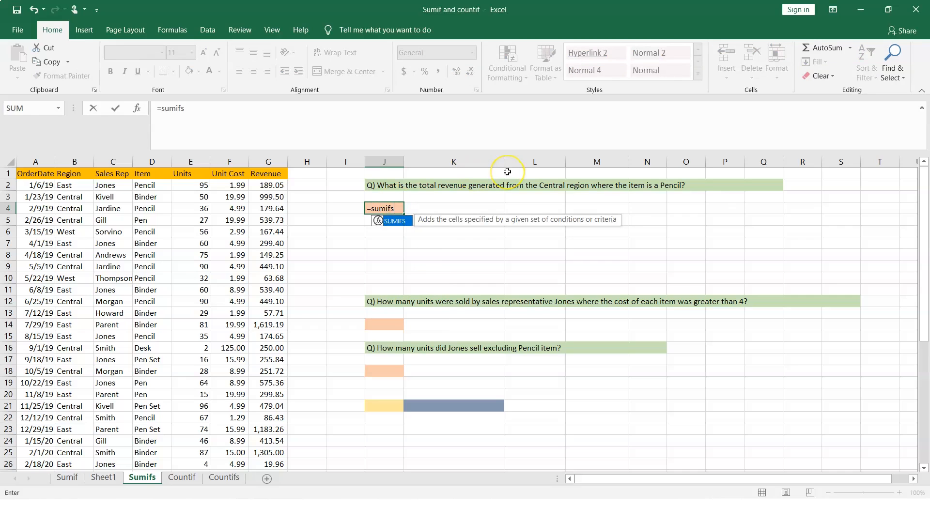
pyautogui.write('(')
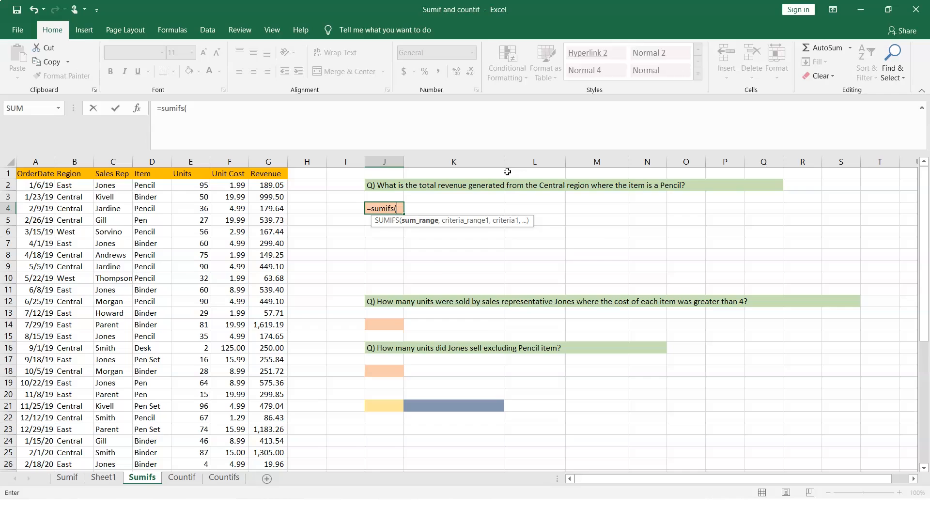
pyautogui.write('G2')
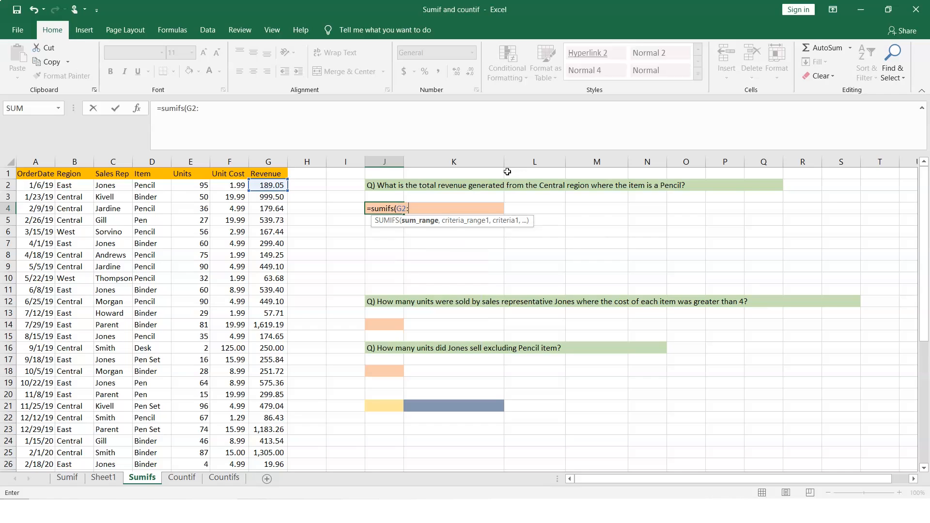
pyautogui.write(':G')
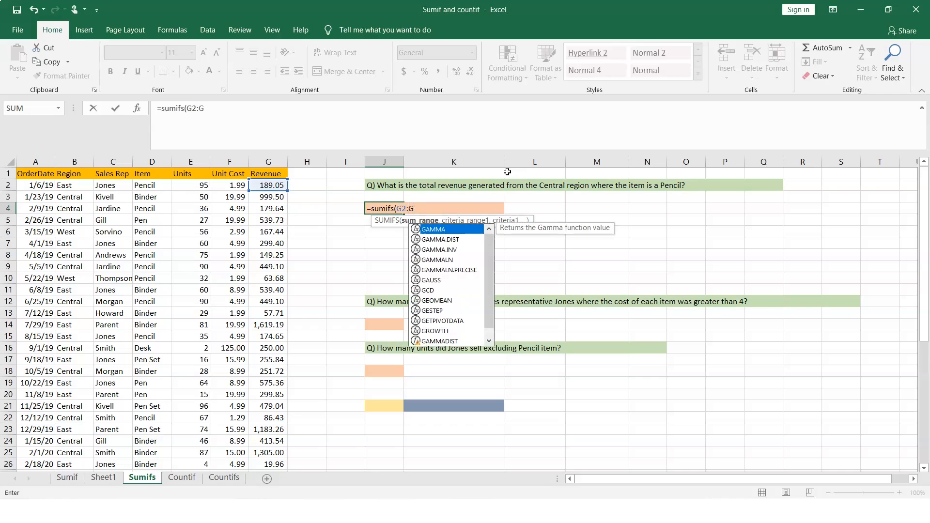
pyautogui.write('44')
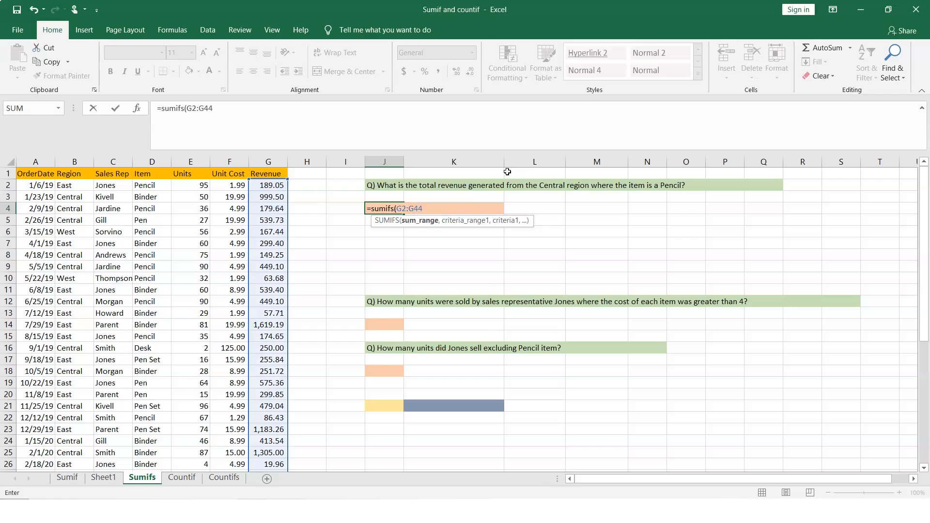
pyautogui.click(924, 449)
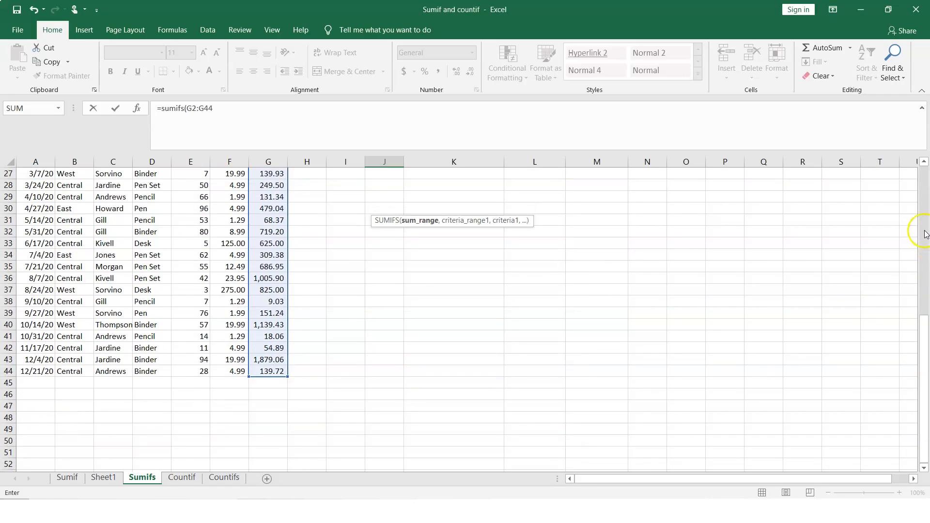
pyautogui.click(925, 183)
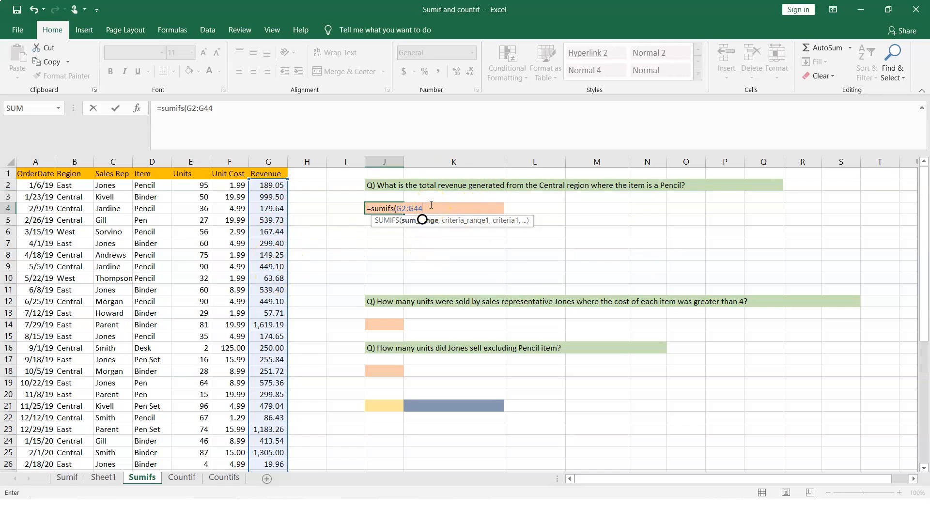
# Add the Region range B2:B44 with the criterion "Central" as the first condition of the J4 formula
pyautogui.write(',')
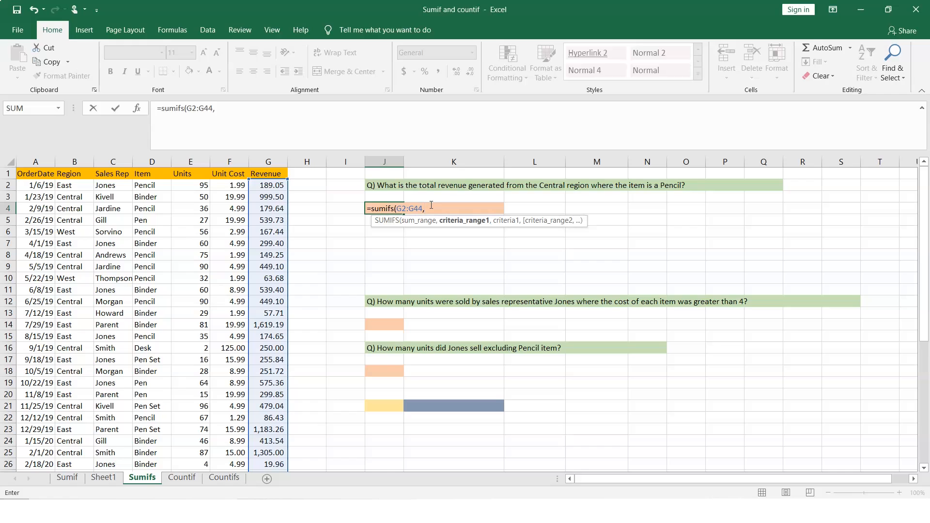
pyautogui.write('B2:B44')
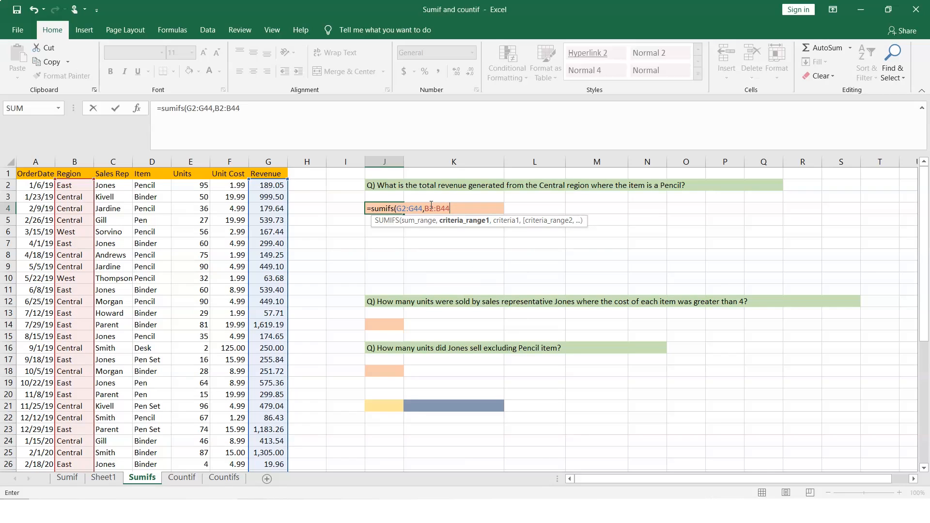
pyautogui.write(',')
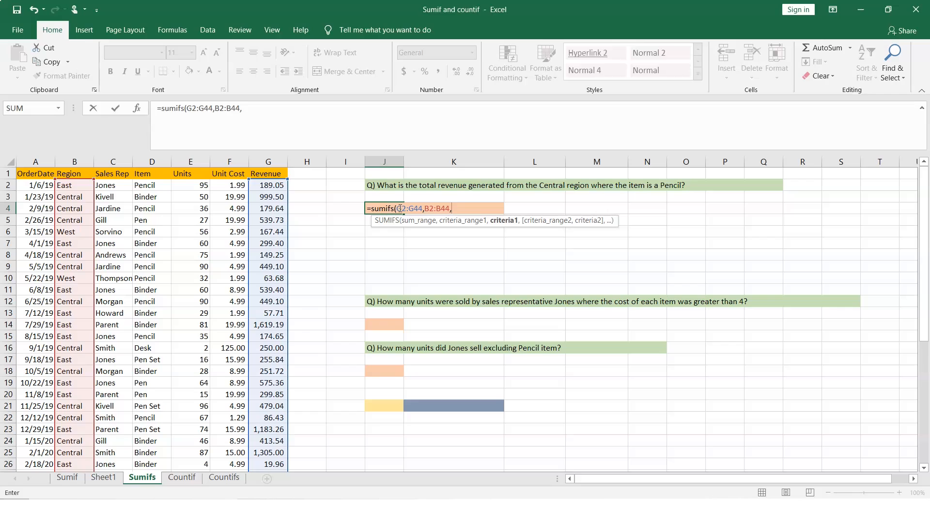
pyautogui.write('"Central"')
pyautogui.write(',')
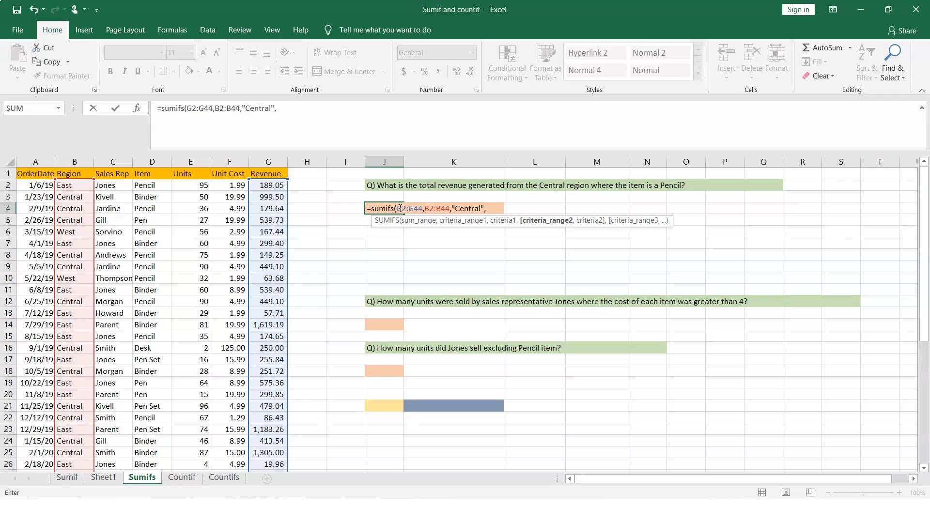
# Add the Item range D2:D44 with the criterion "Pencil" as the second condition and complete the J4 formula
pyautogui.write('D2')
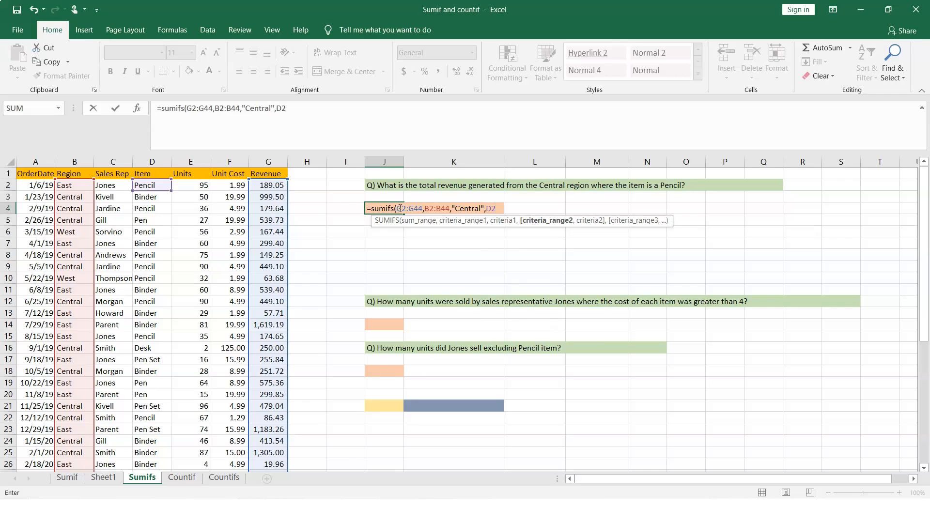
pyautogui.write(':D')
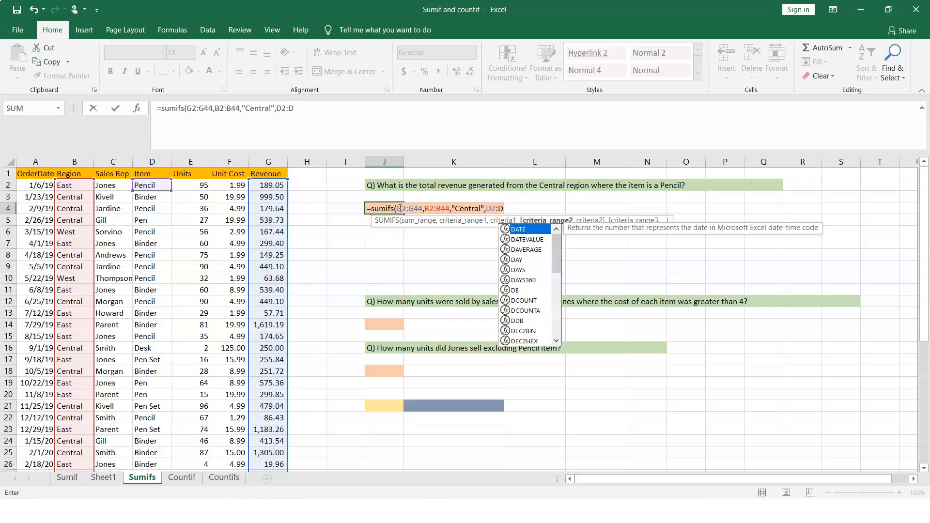
pyautogui.write('44')
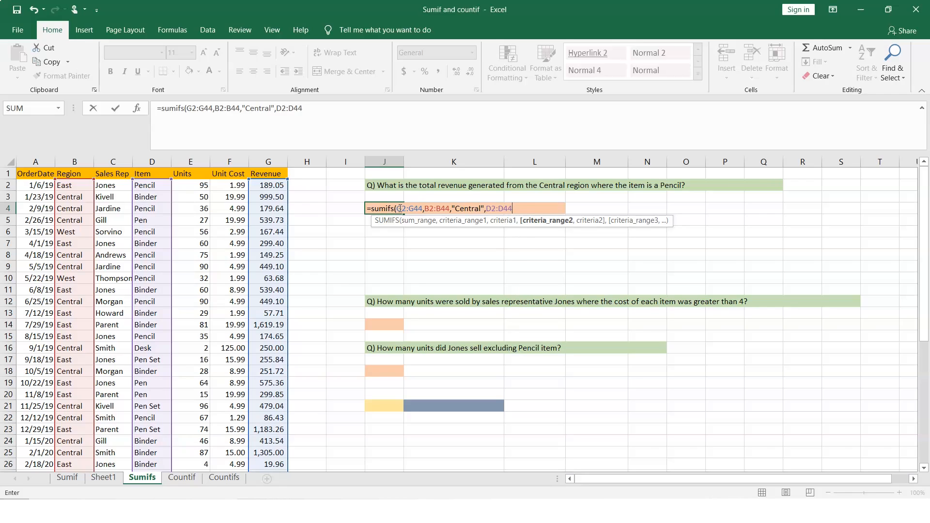
pyautogui.write(',"')
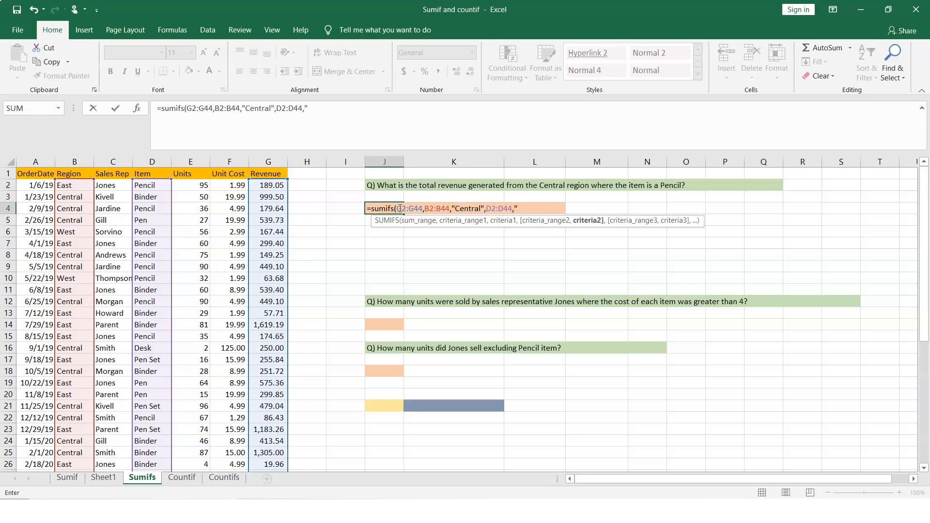
pyautogui.write('Pencil")')
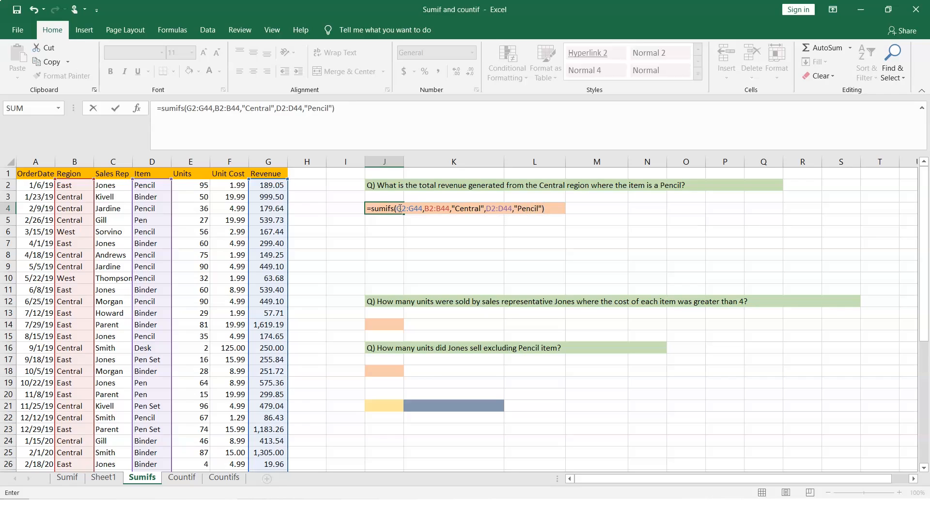
pyautogui.press('Return')
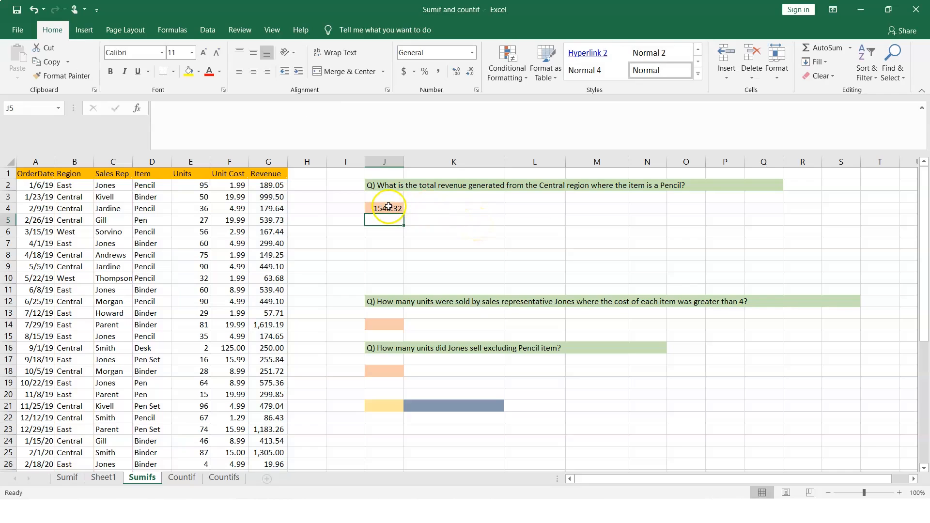
# Compare the argument order of the SUMIFS formula in J4 with the SUMIF formula in J4 on the Sumif sheet
pyautogui.click(389, 206)
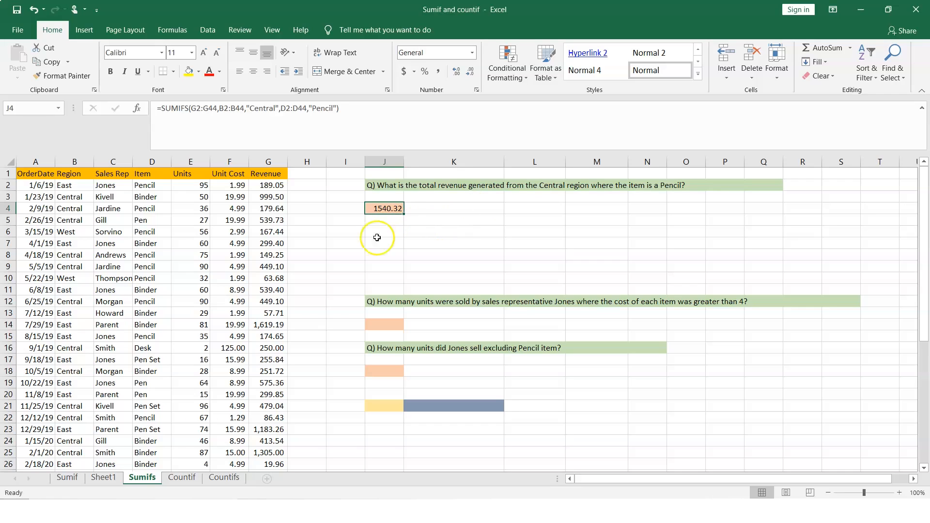
pyautogui.click(69, 478)
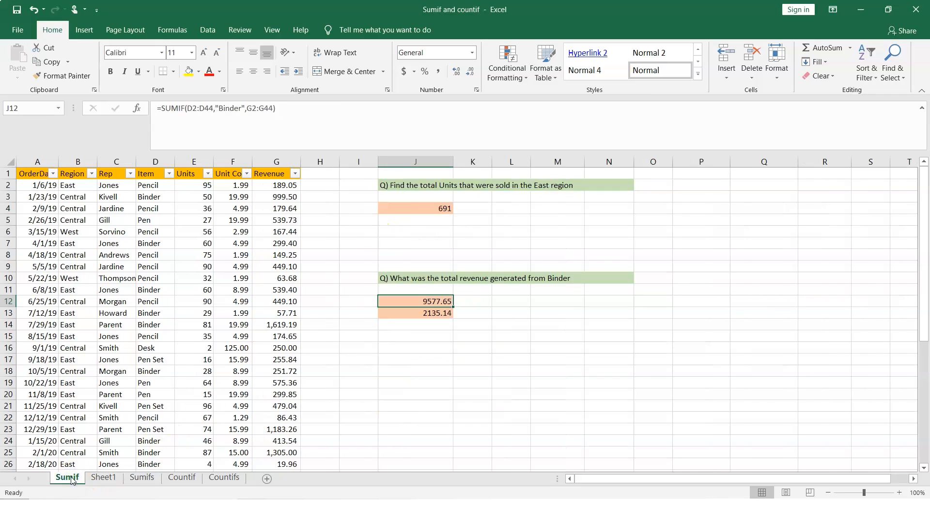
pyautogui.click(438, 208)
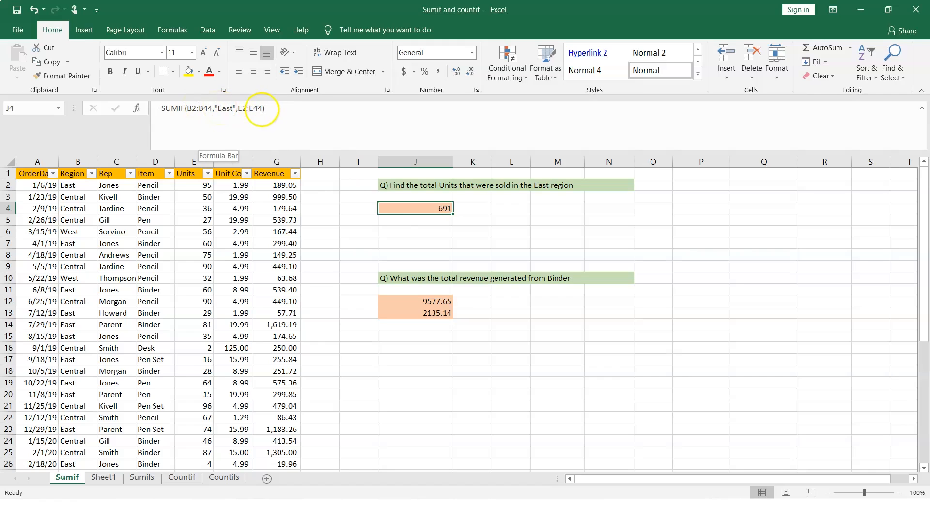
pyautogui.click(143, 478)
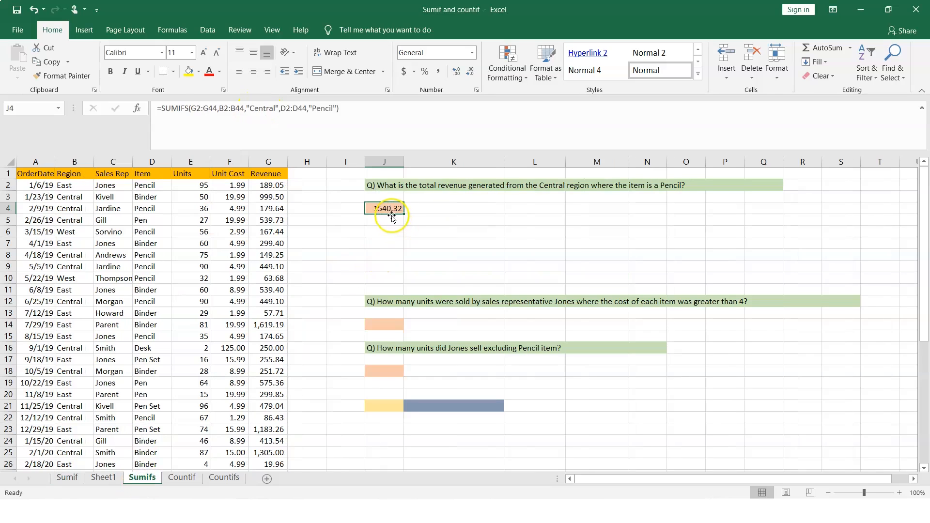
# Start a SUMIFS formula in cell J14 of the Sumifs sheet with the Units range E2:E44 as its sum range
pyautogui.click(395, 324)
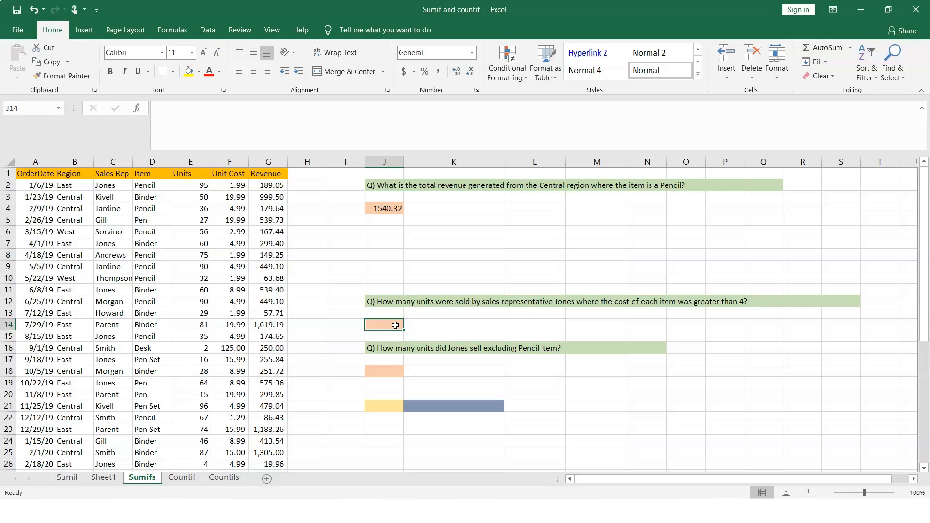
pyautogui.write('=')
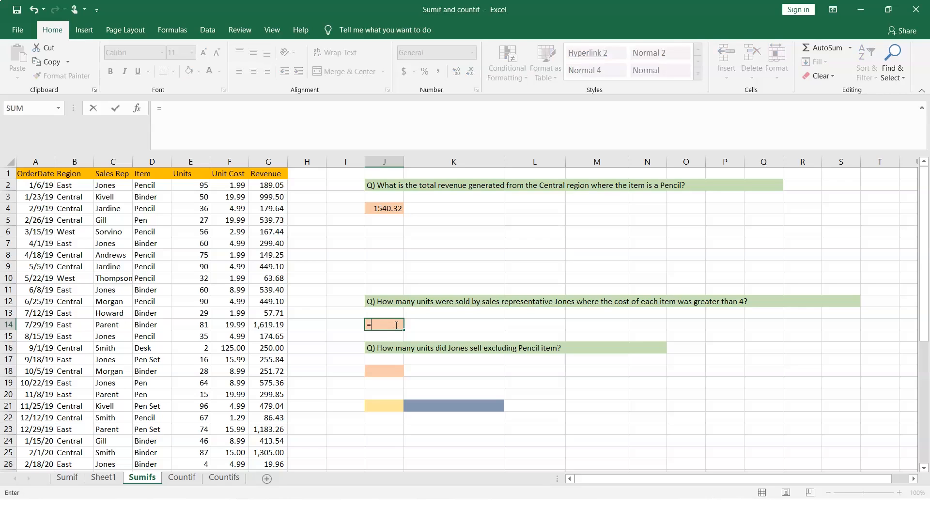
pyautogui.write('sumif')
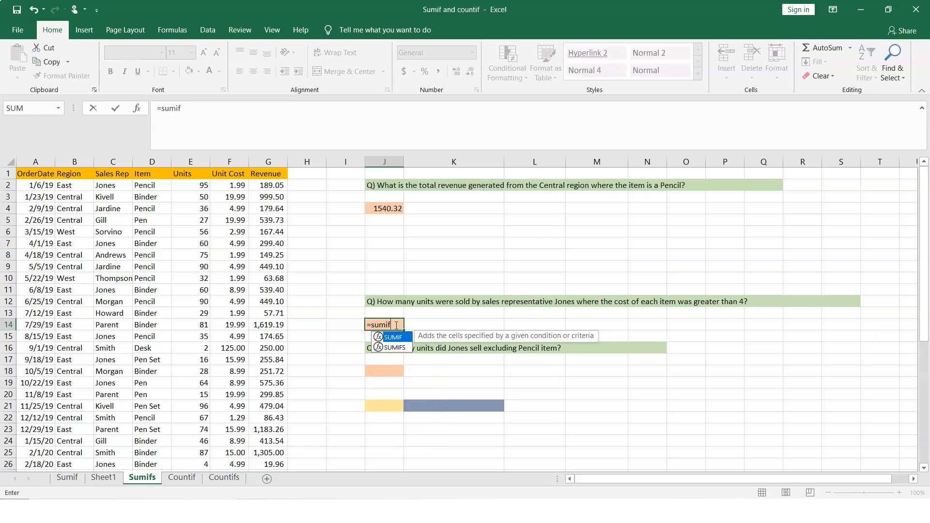
pyautogui.write('s(')
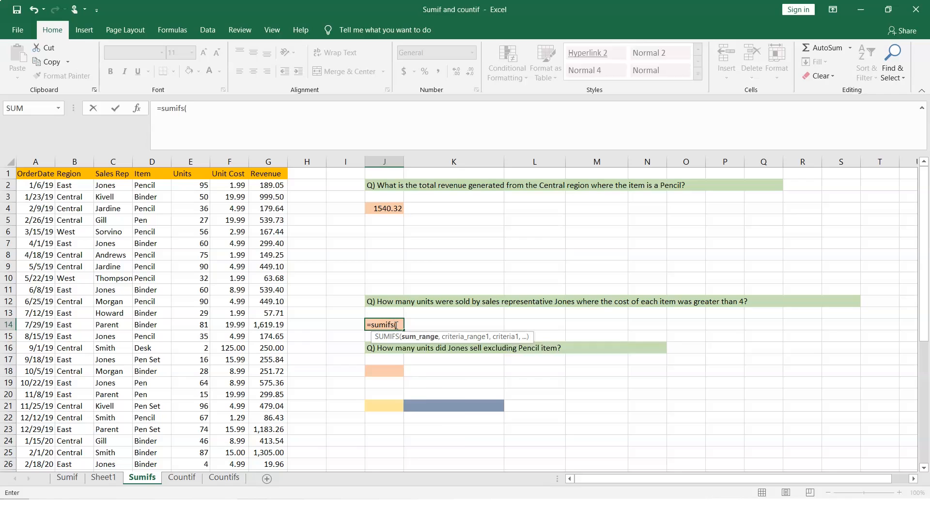
pyautogui.write('E2:')
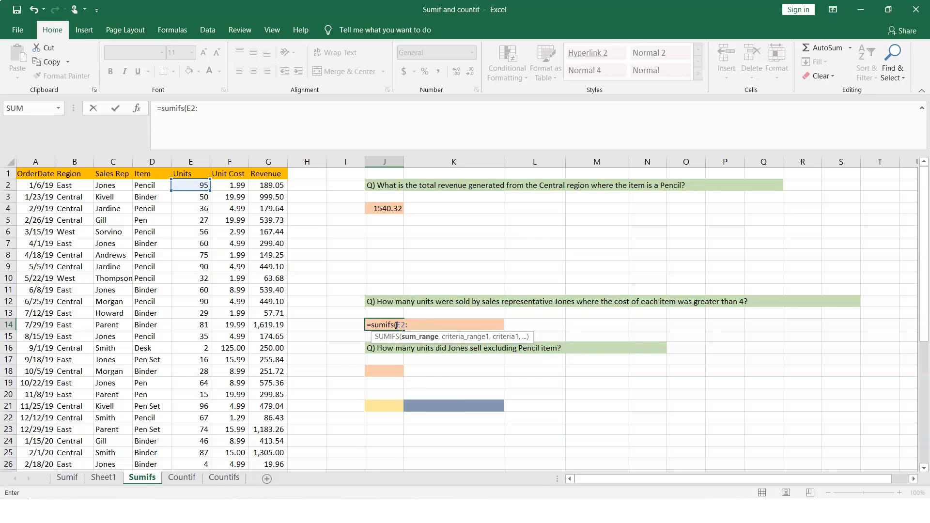
pyautogui.write('E')
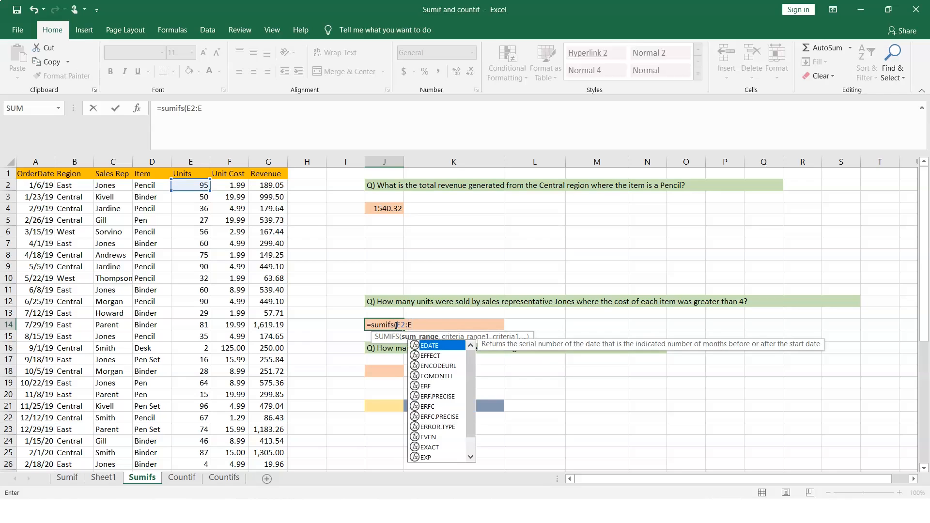
pyautogui.write('44')
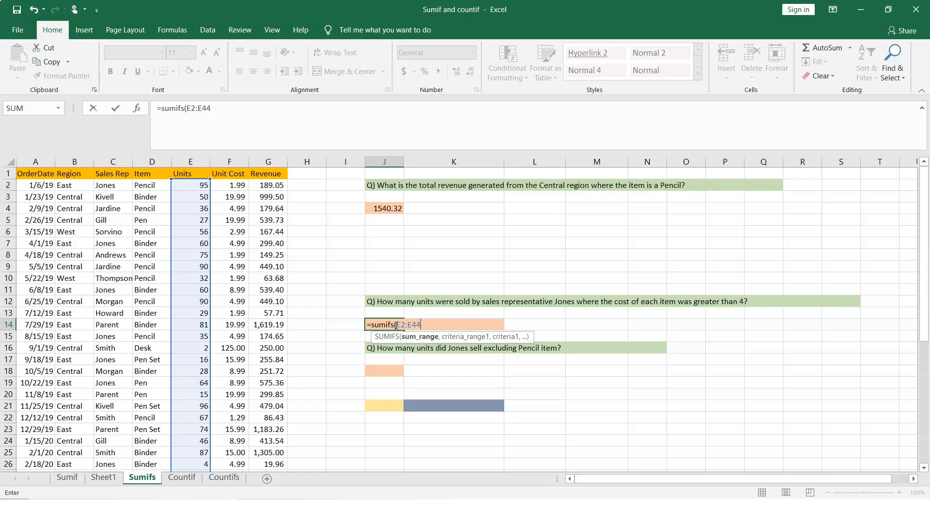
# Add the Sales Rep range C2:C44 with the surname from the row 12 question as the first condition of the J14 formula
pyautogui.write(',')
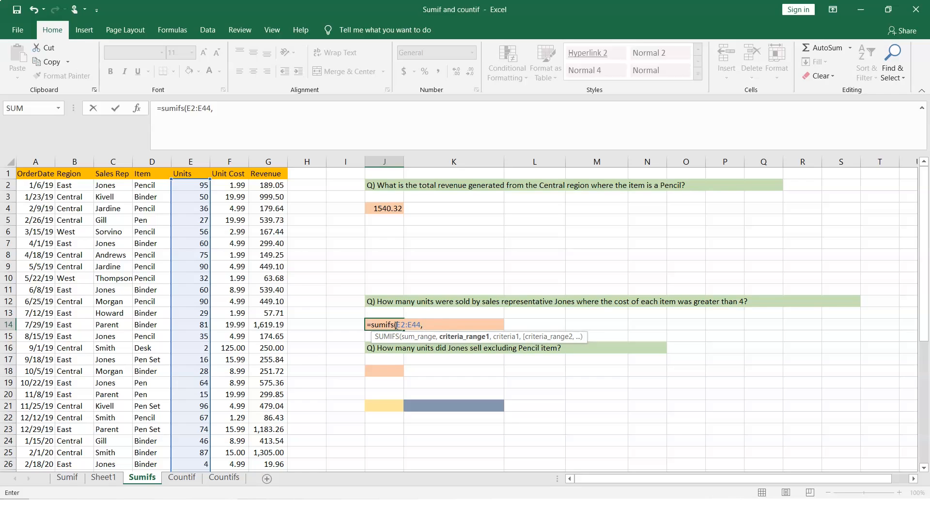
pyautogui.write('C2')
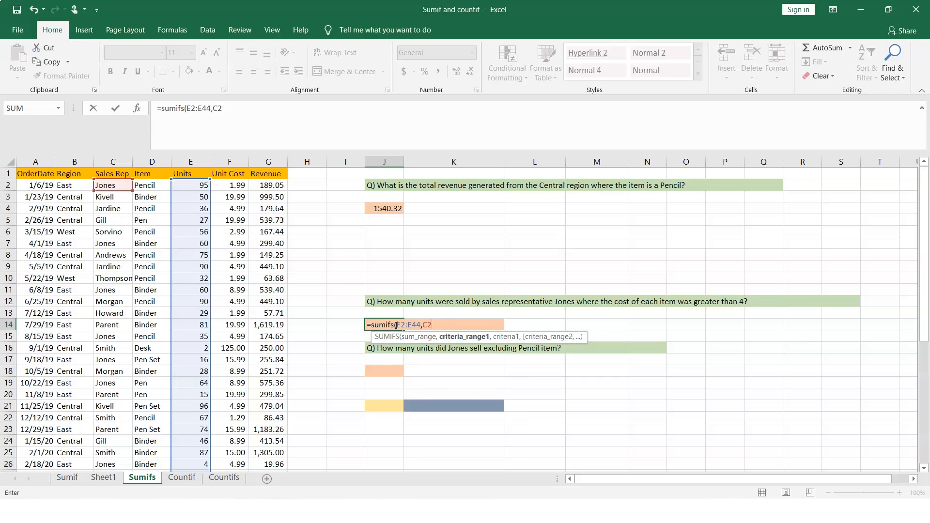
pyautogui.write(':C44')
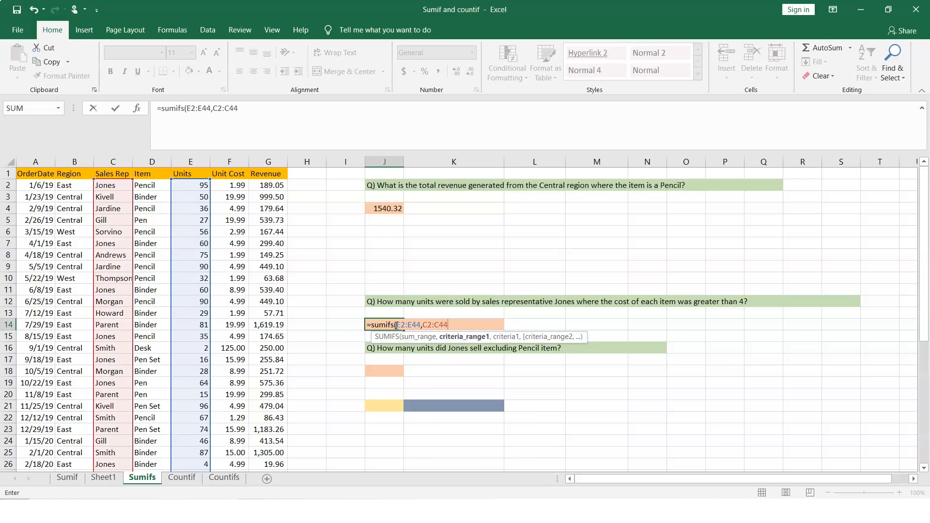
pyautogui.write(',"Jones')
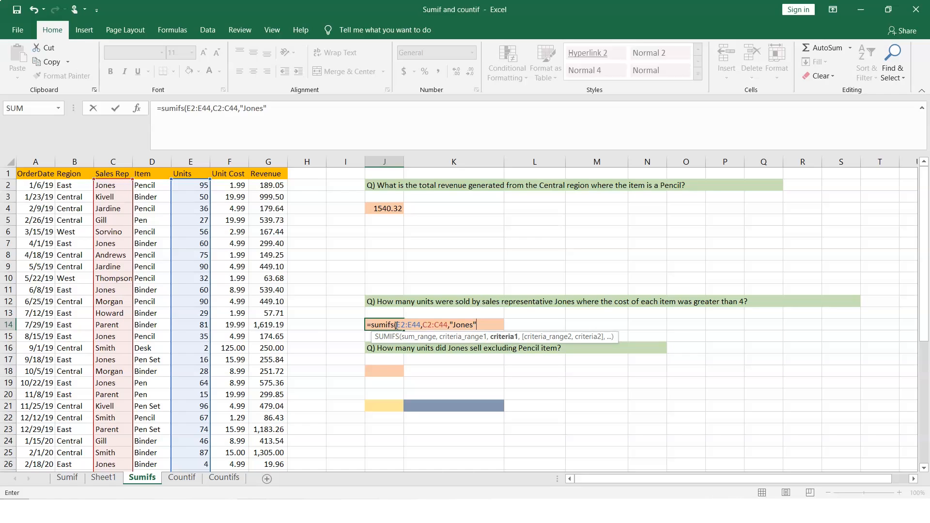
# Add the Unit Cost range F2:F44 with the criterion ">4" as the second condition and complete the J14 formula
pyautogui.write(',')
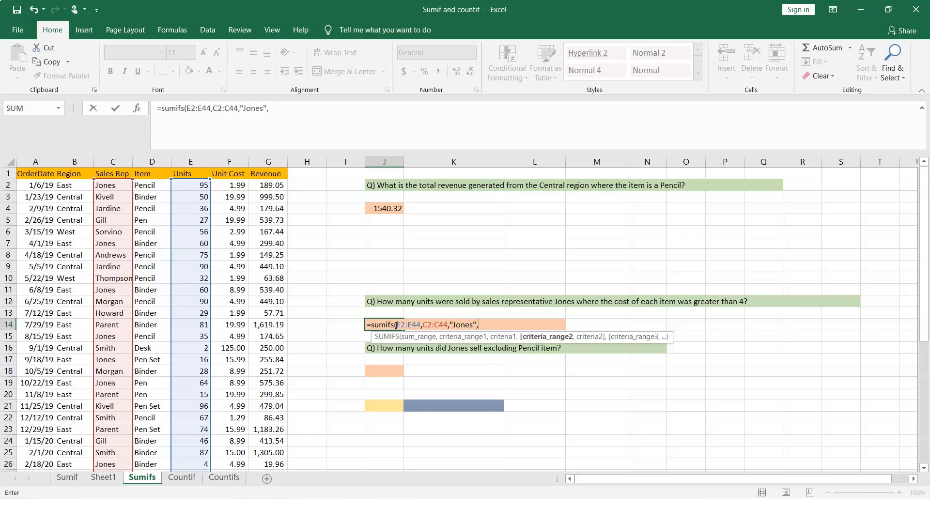
pyautogui.write('F')
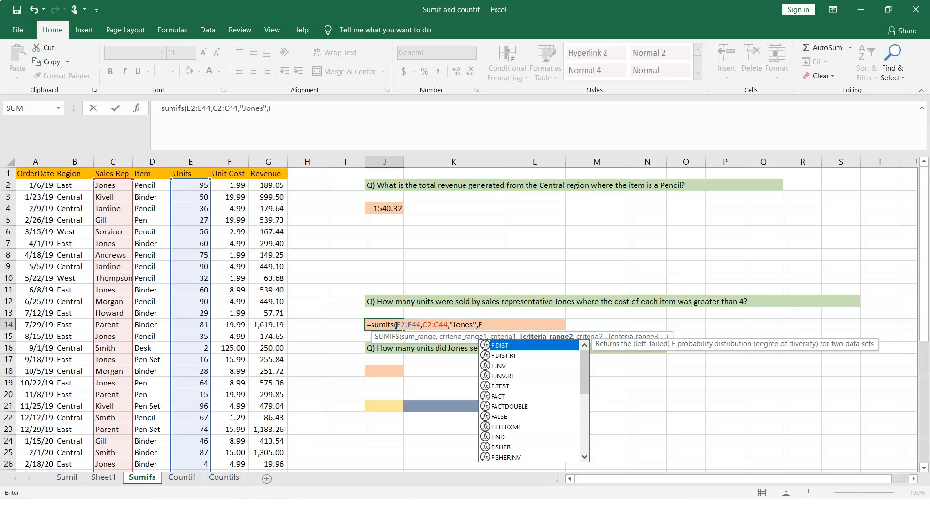
pyautogui.write('2:F44')
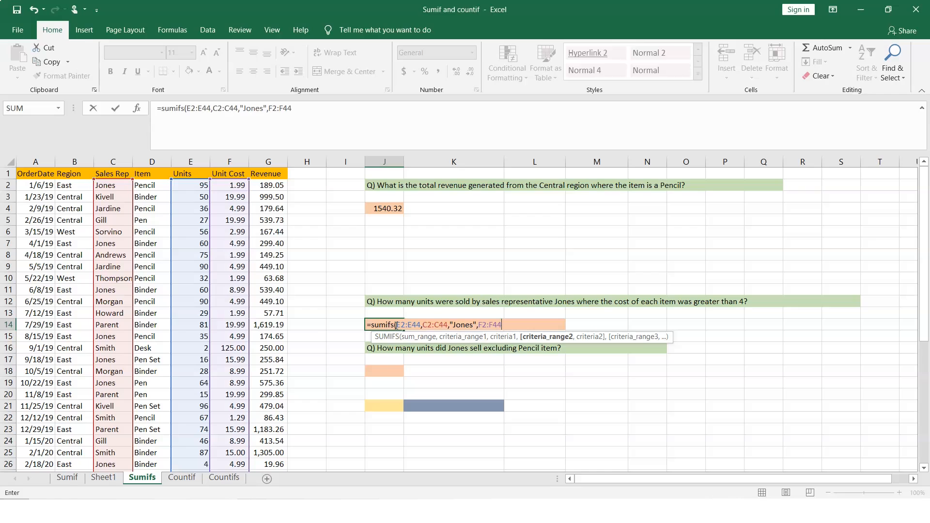
pyautogui.write(',')
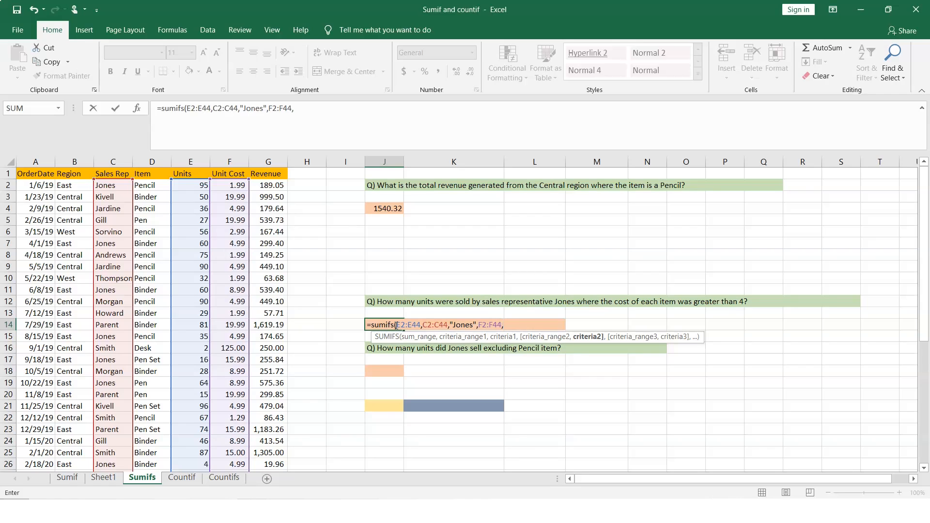
pyautogui.write('">4")')
pyautogui.press('Return')
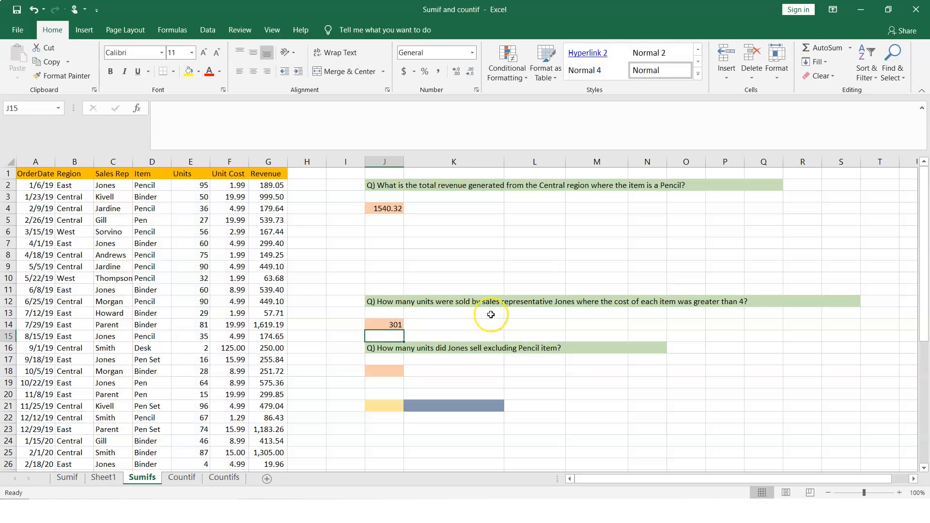
pyautogui.click(385, 325)
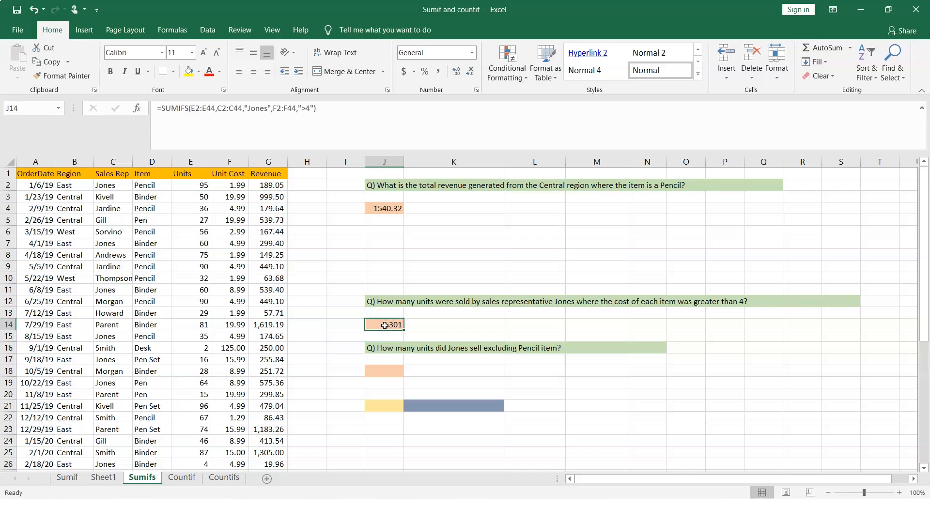
# Start a SUMIFS formula in cell J18 with the Units range E2:E44 as its sum range
pyautogui.press('Down')
pyautogui.press('Down')
pyautogui.press('Down')
pyautogui.press('Down')
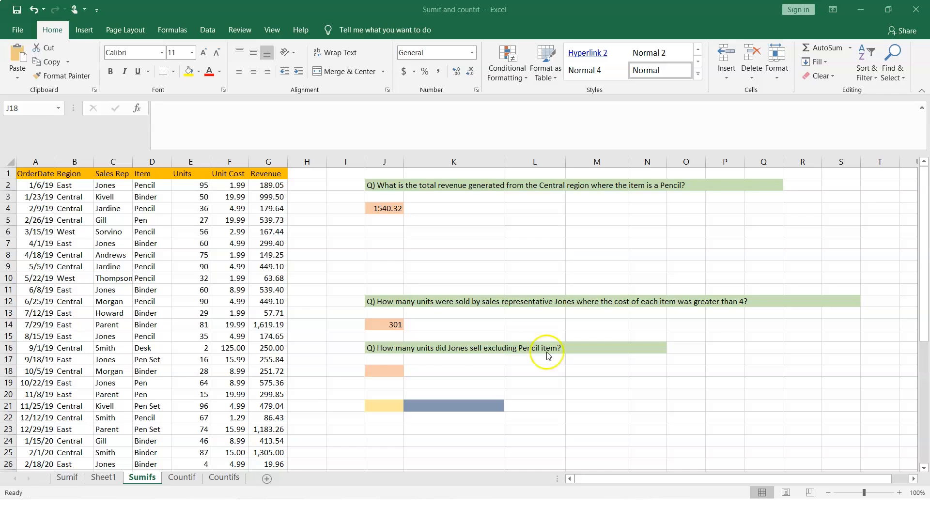
pyautogui.click(390, 376)
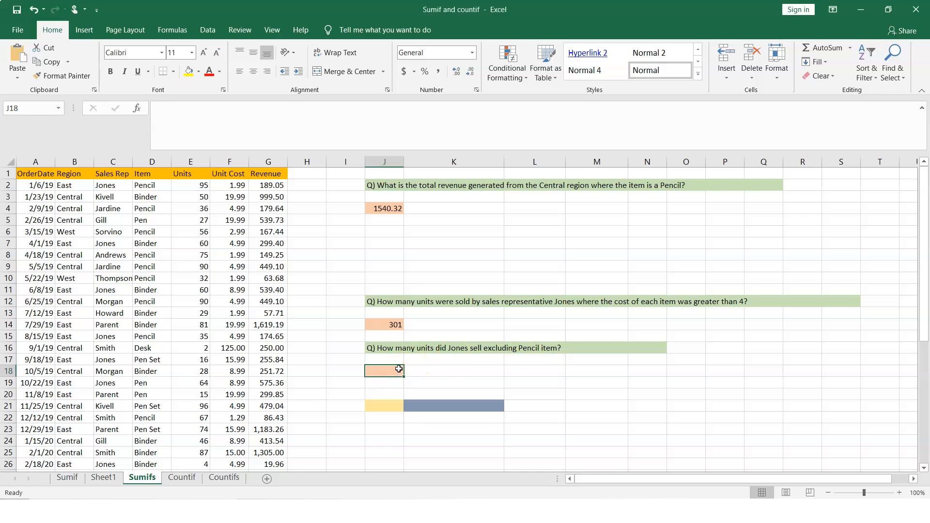
pyautogui.write('=sumif')
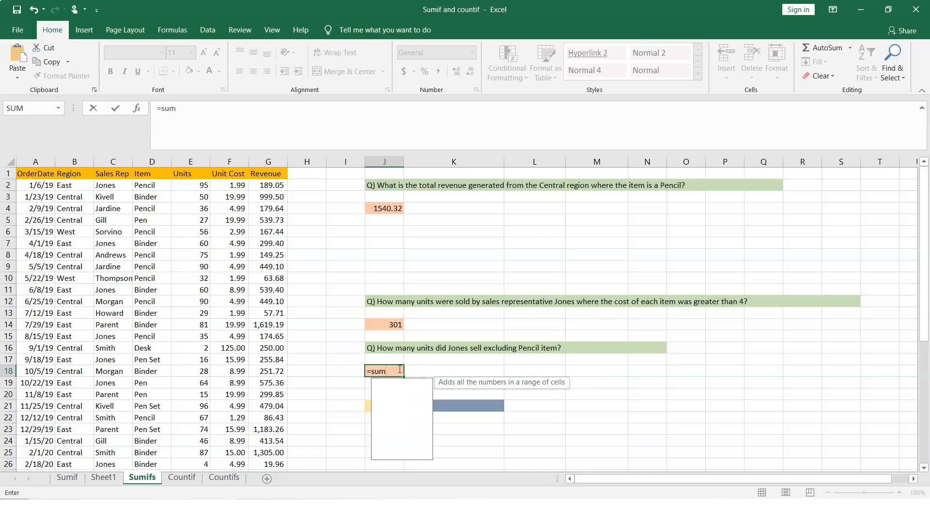
pyautogui.write('s')
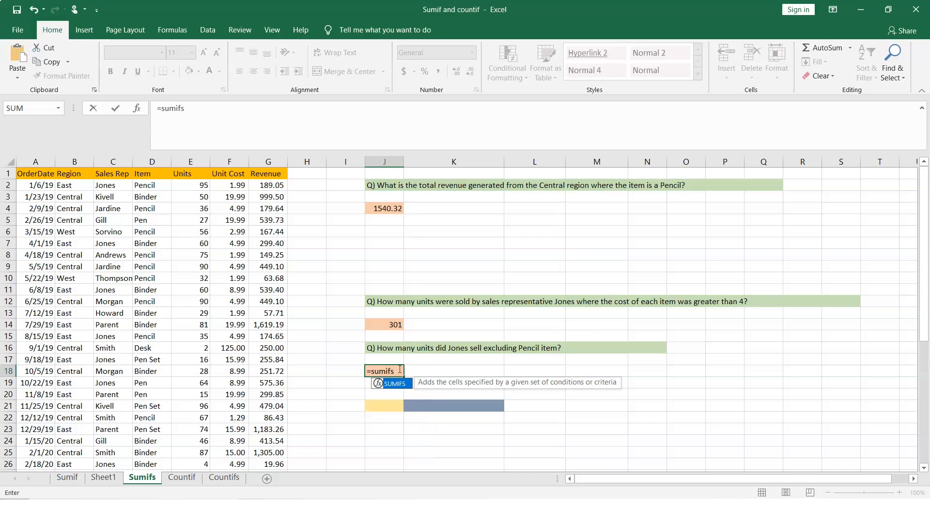
pyautogui.write('(')
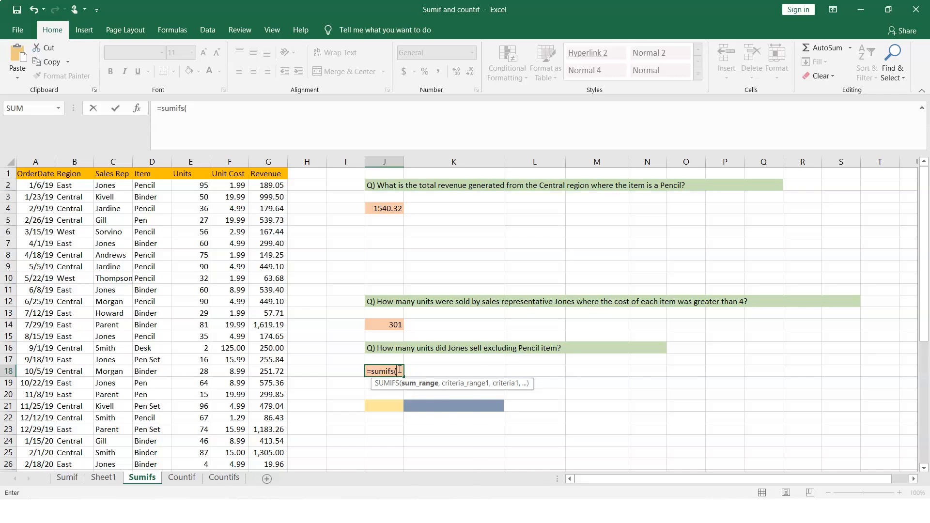
pyautogui.write('E2:')
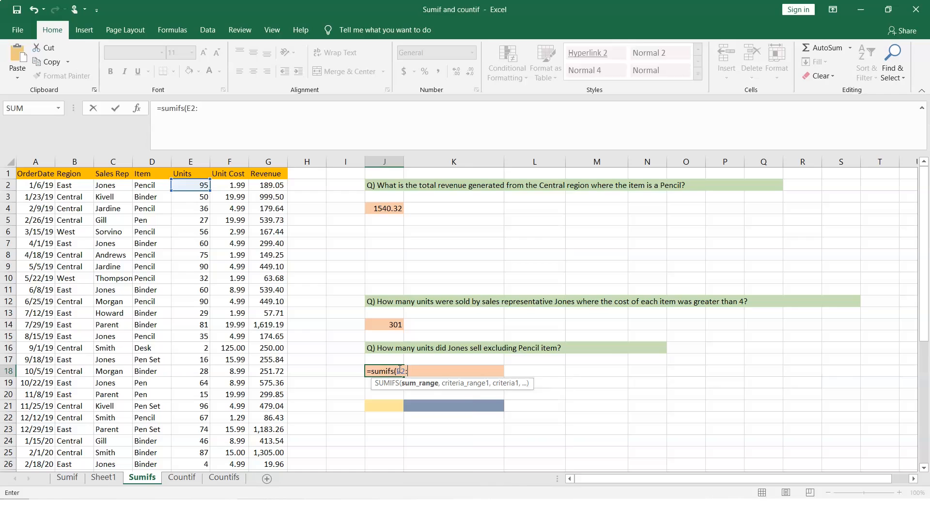
pyautogui.write('E44')
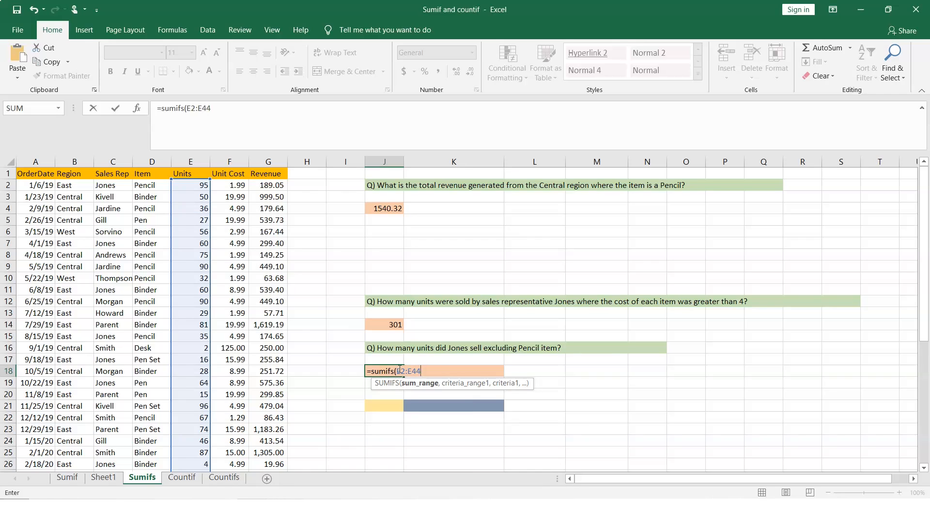
# Add the Sales Rep range C2:C44 with the surname from the row 16 question as the first condition of the J18 formula
pyautogui.write(',')
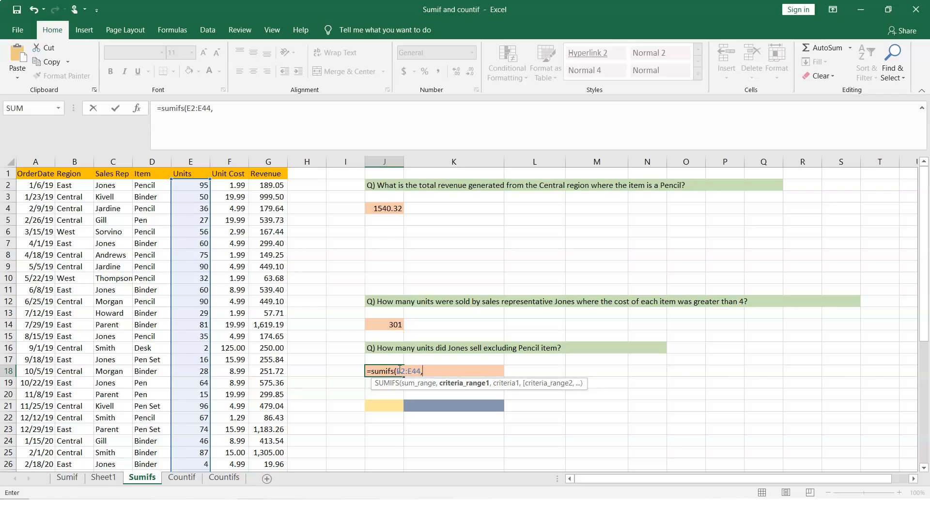
pyautogui.write('C')
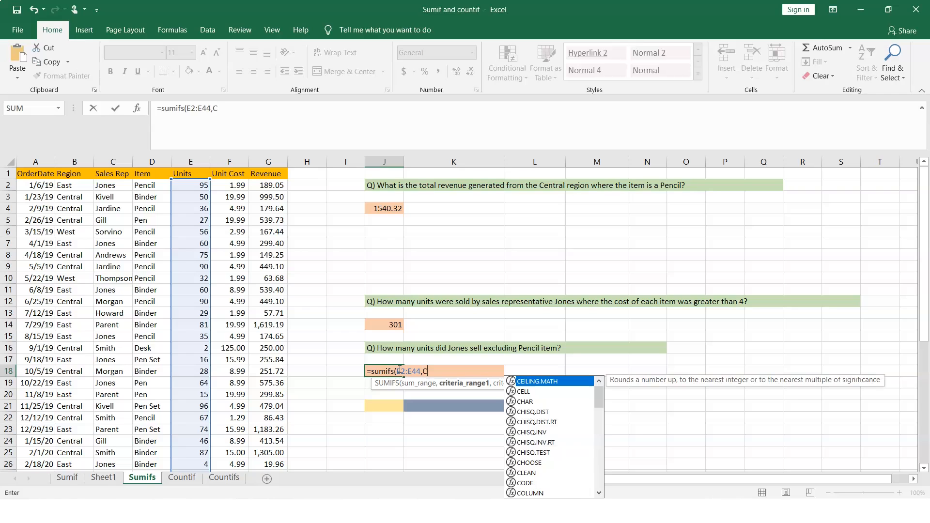
pyautogui.write('2:C44')
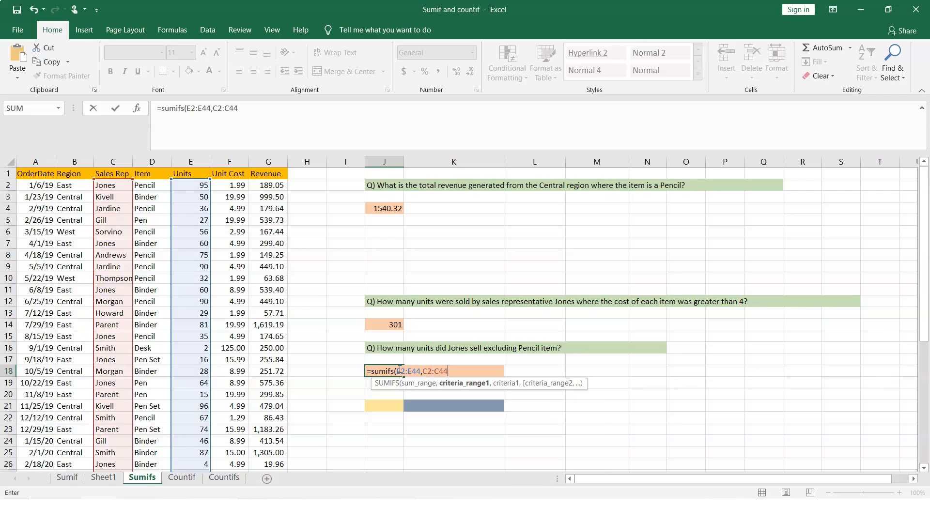
pyautogui.write(',')
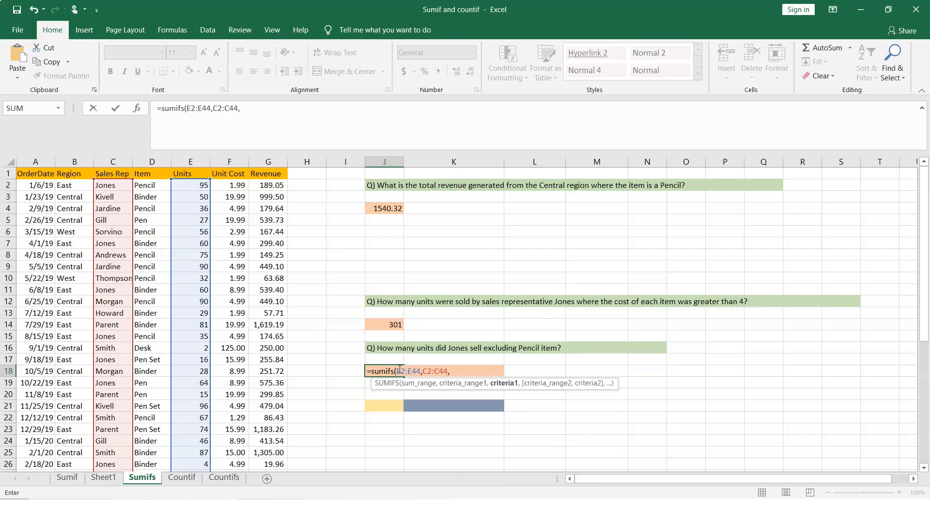
pyautogui.write('"Jones",')
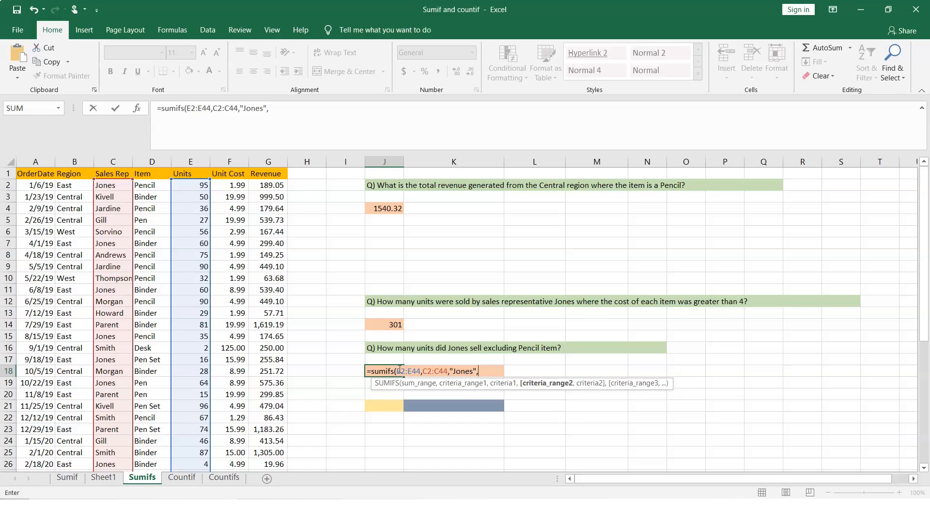
# Add the Item range D2:D44 with the criterion "<>Pencil" as the second condition and complete the J18 formula
pyautogui.write('D')
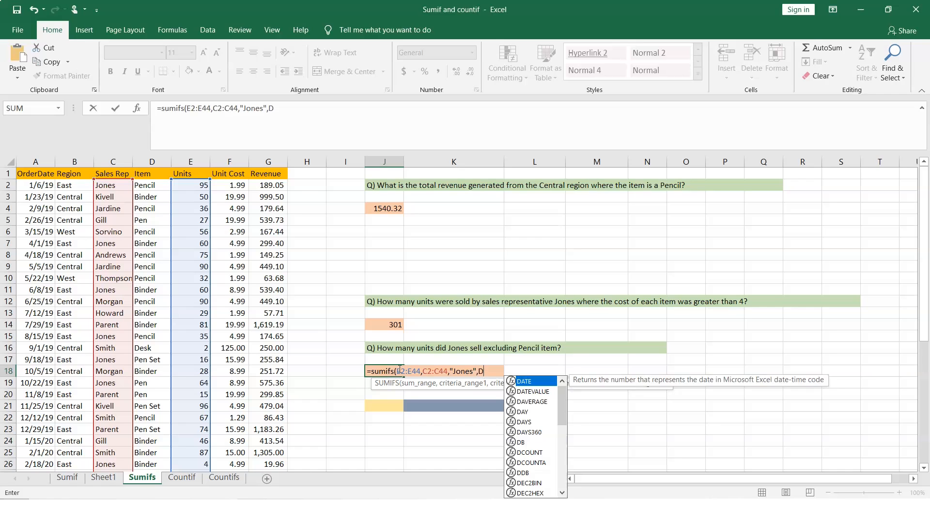
pyautogui.write('2:D44')
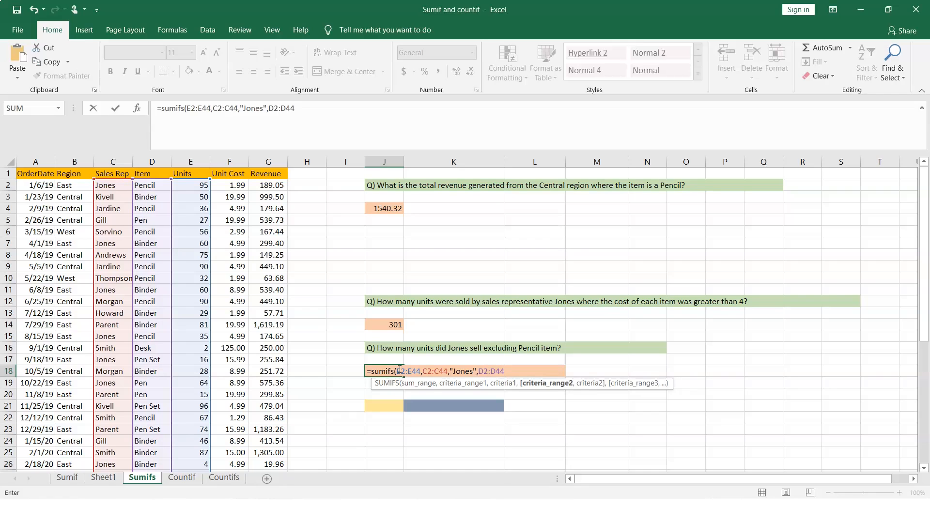
pyautogui.write(',')
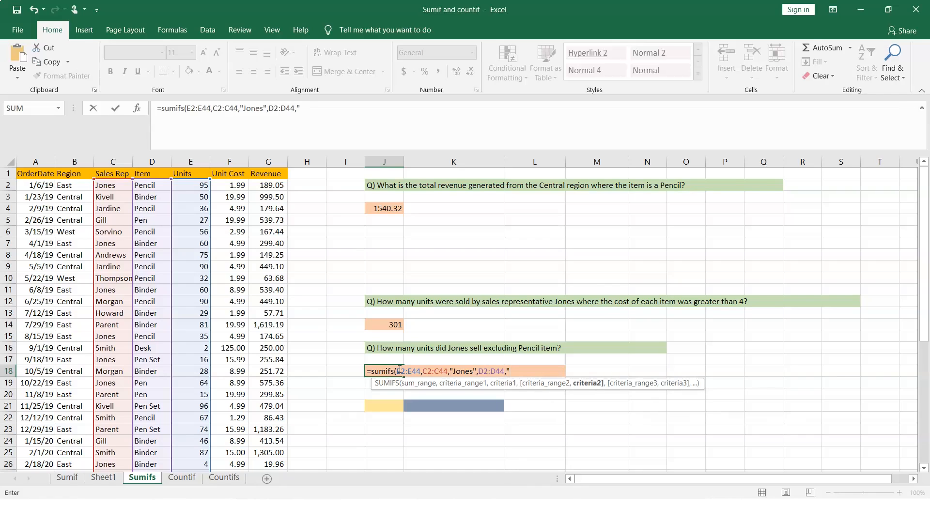
pyautogui.write('"<>Pencil")')
pyautogui.press('Return')
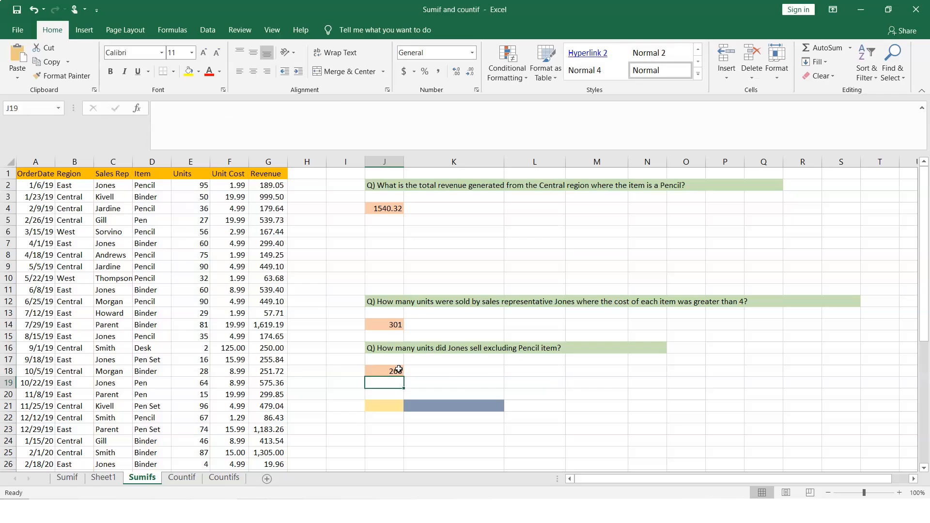
pyautogui.click(391, 370)
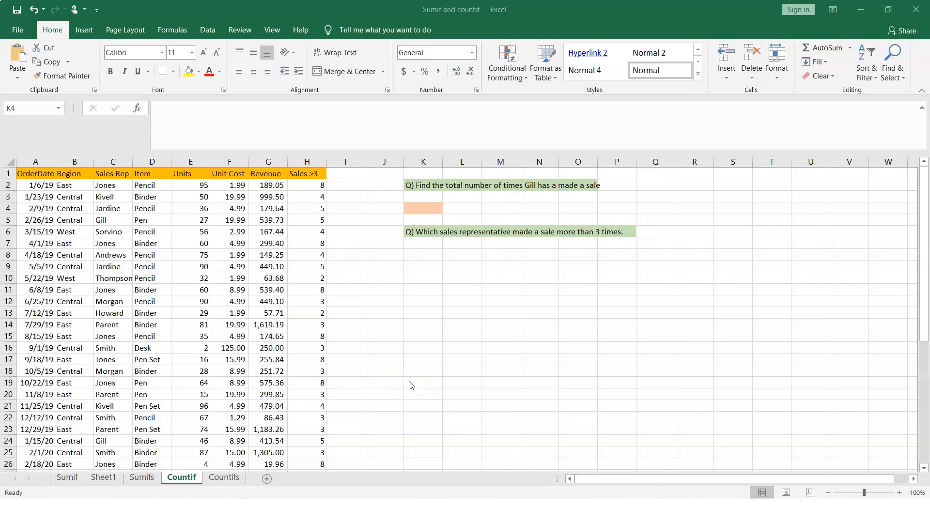
# Look over the questions on the Countif and Countifs sheets, ending on the Countif sheet
pyautogui.click(188, 483)
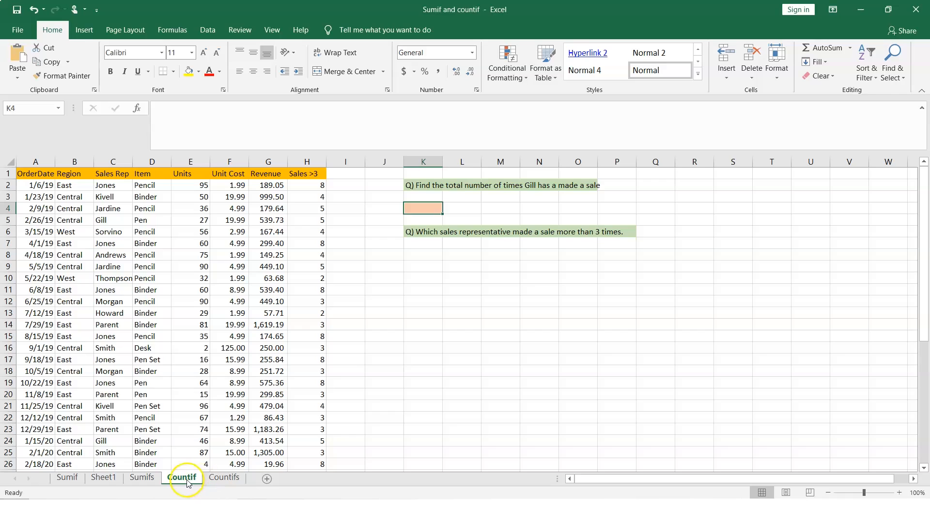
pyautogui.click(232, 482)
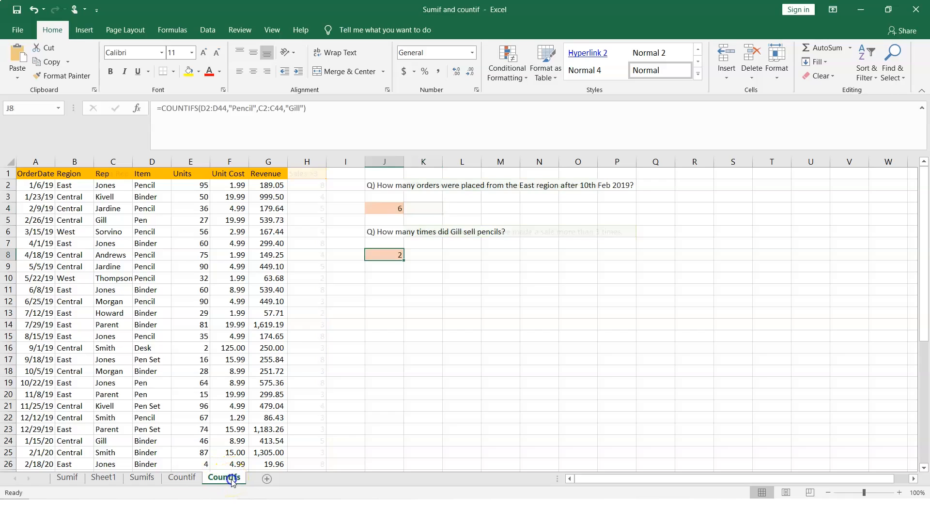
pyautogui.click(188, 483)
pyautogui.click(222, 480)
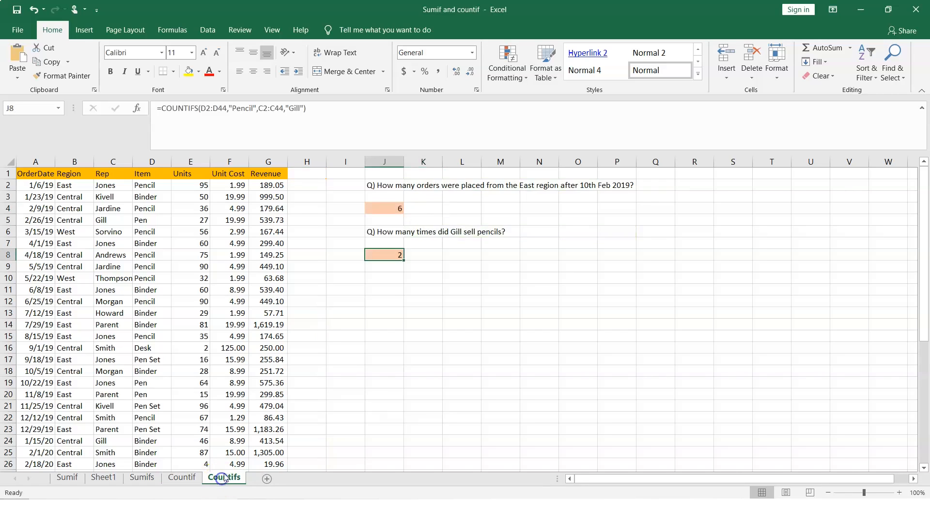
pyautogui.click(184, 480)
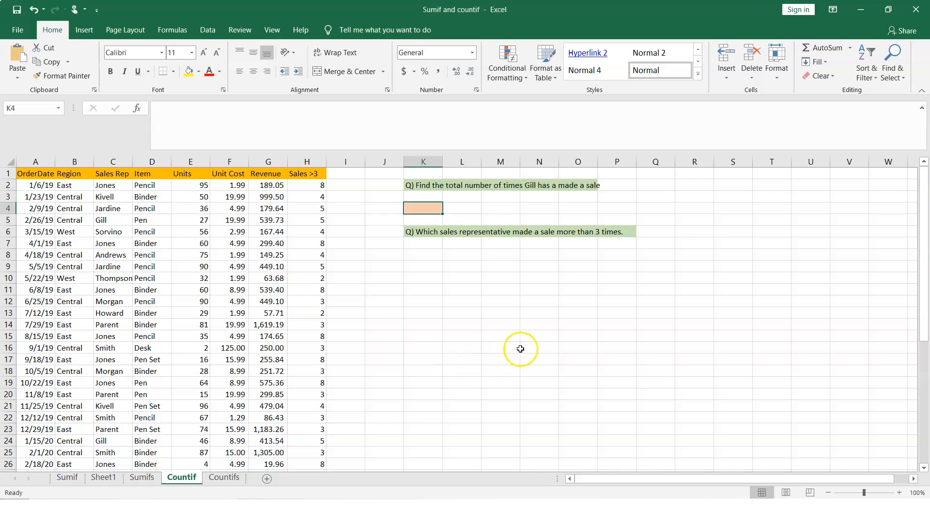
# Widen column O on the Countif sheet so the green fill covers the full text of the row 2 question
pyautogui.moveTo(599, 157); pyautogui.dragTo(624, 161)
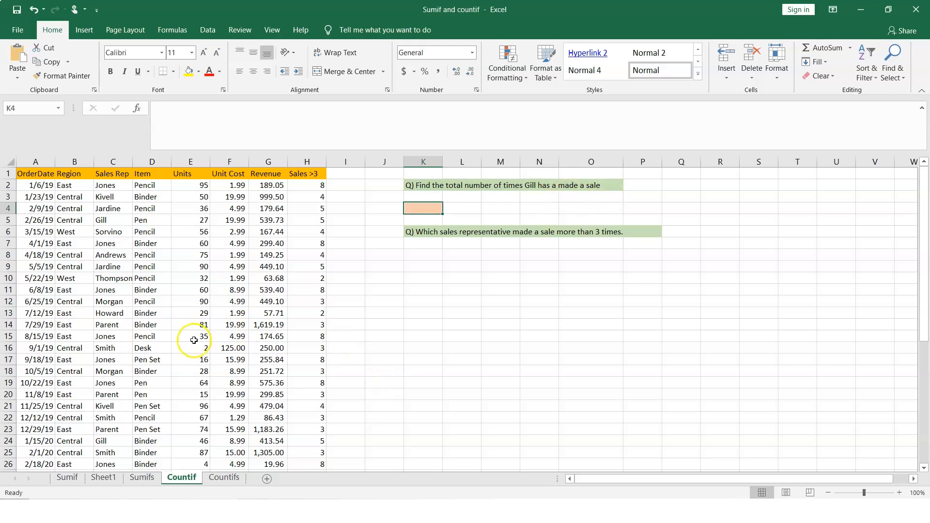
pyautogui.scroll(-4, 376, 403)
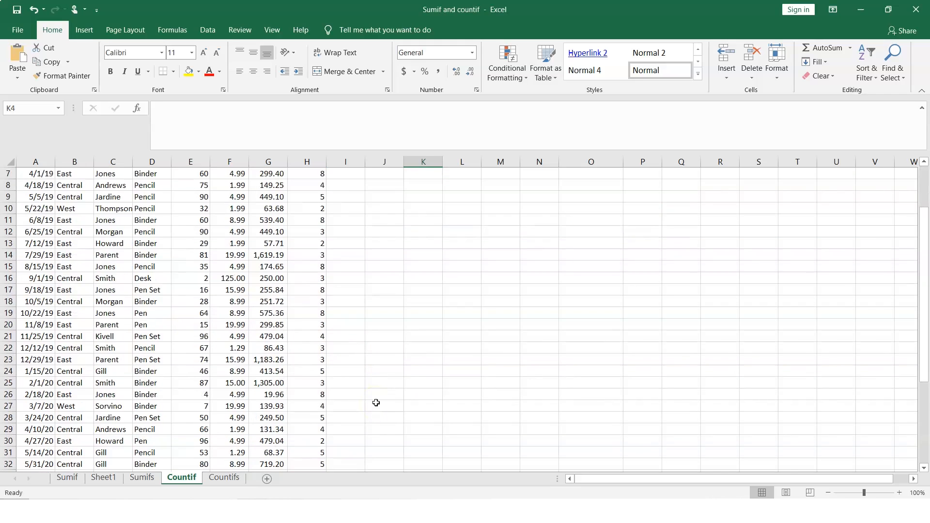
pyautogui.scroll(-4, 375, 403)
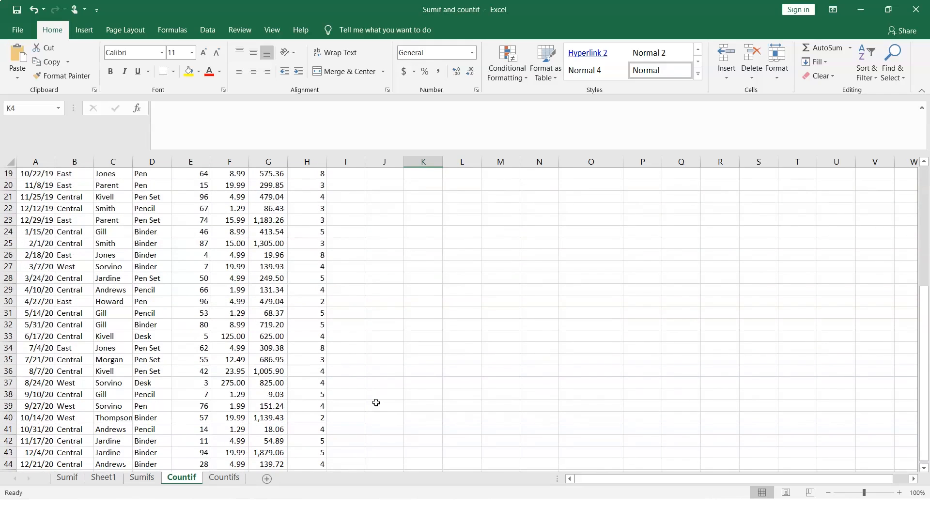
pyautogui.scroll(7, 376, 403)
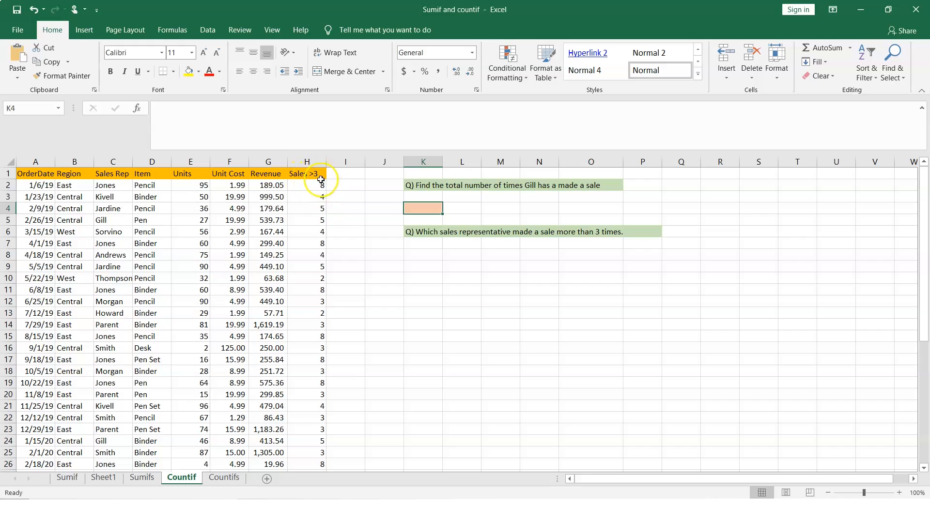
# Inspect the existing count formula in the Sales >3 column of the Countif sheet
pyautogui.click(113, 185)
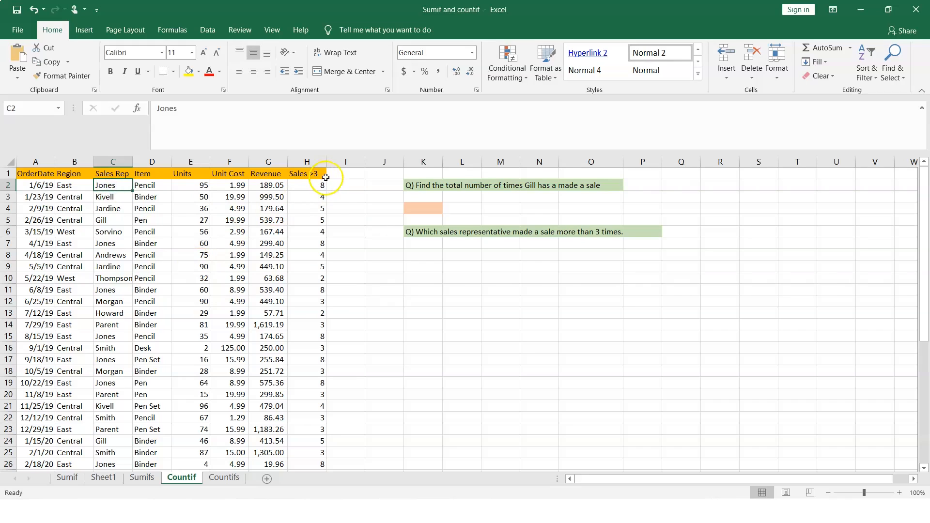
pyautogui.click(122, 209)
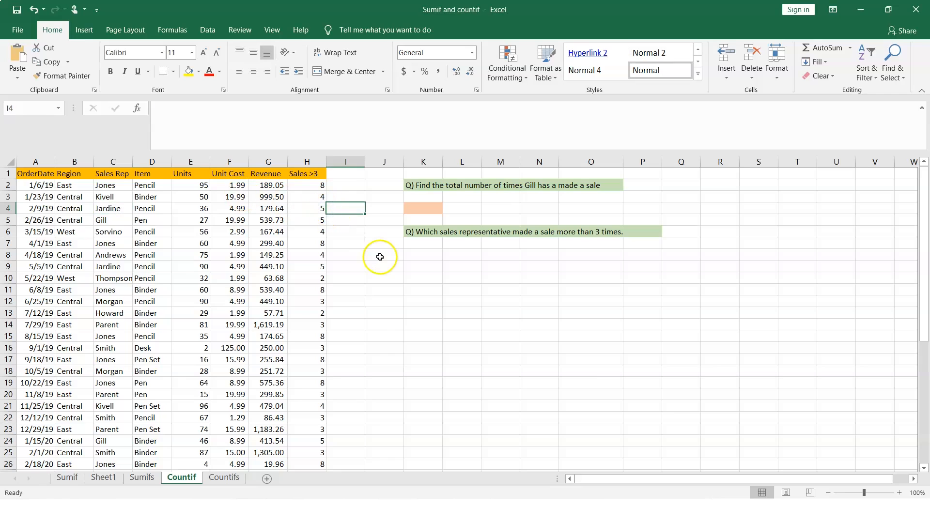
pyautogui.click(316, 202)
pyautogui.click(309, 206)
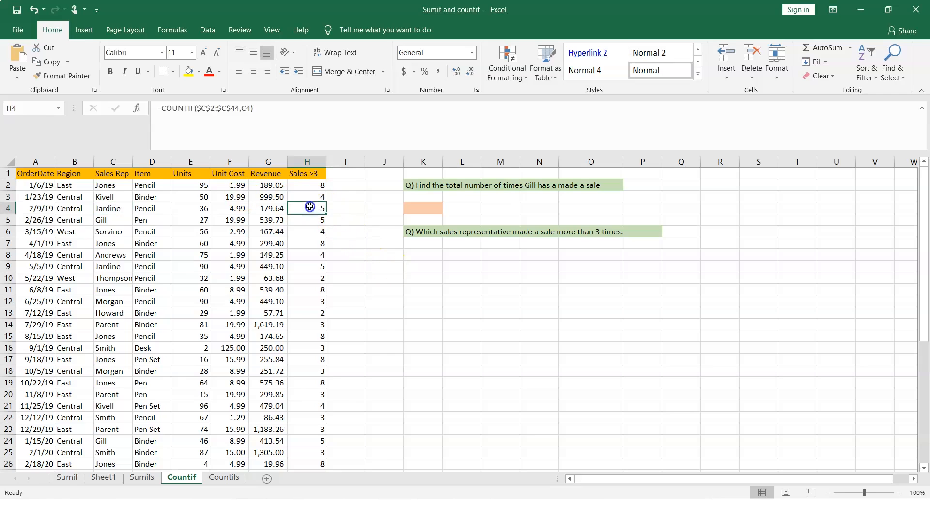
# Start a COUNTIF formula in K4 for the row 2 question with the Sales Rep range C2:C44
pyautogui.click(417, 208)
pyautogui.write('=')
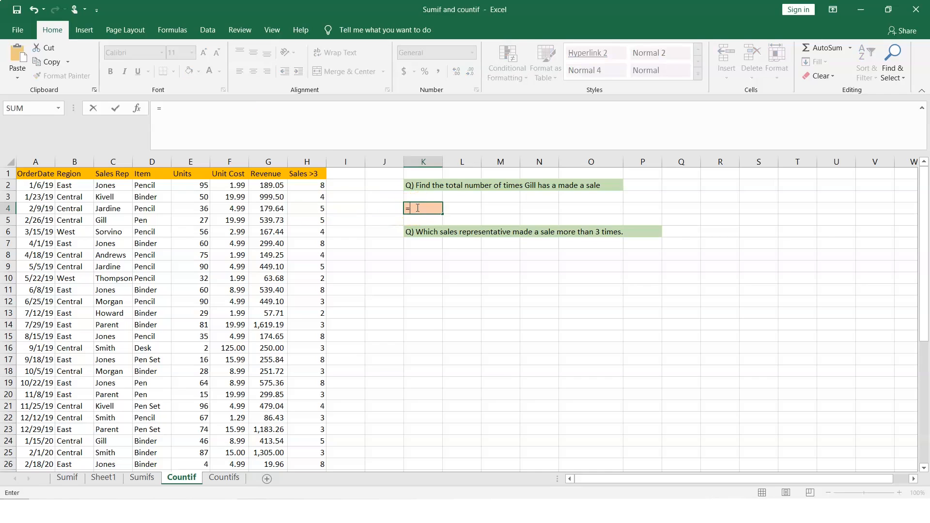
pyautogui.write('count')
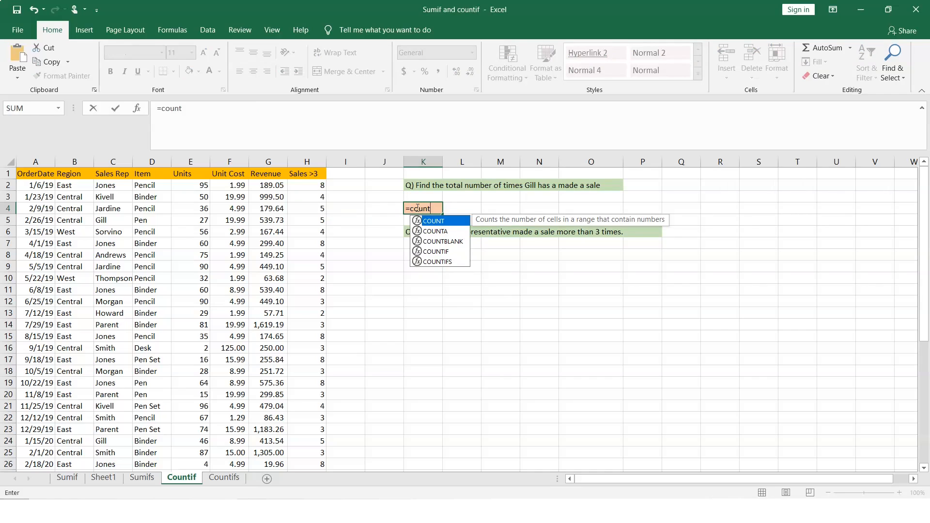
pyautogui.press('Down')
pyautogui.press('Down')
pyautogui.press('Down')
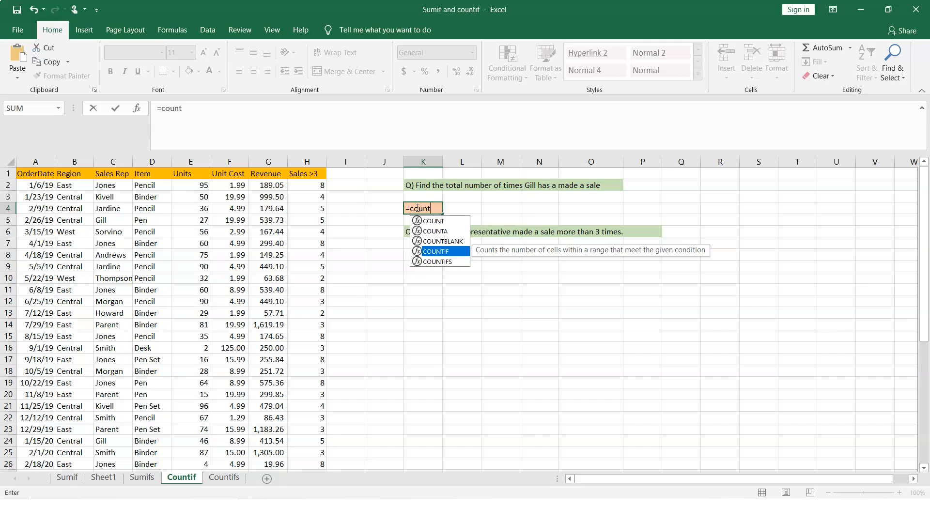
pyautogui.write('if')
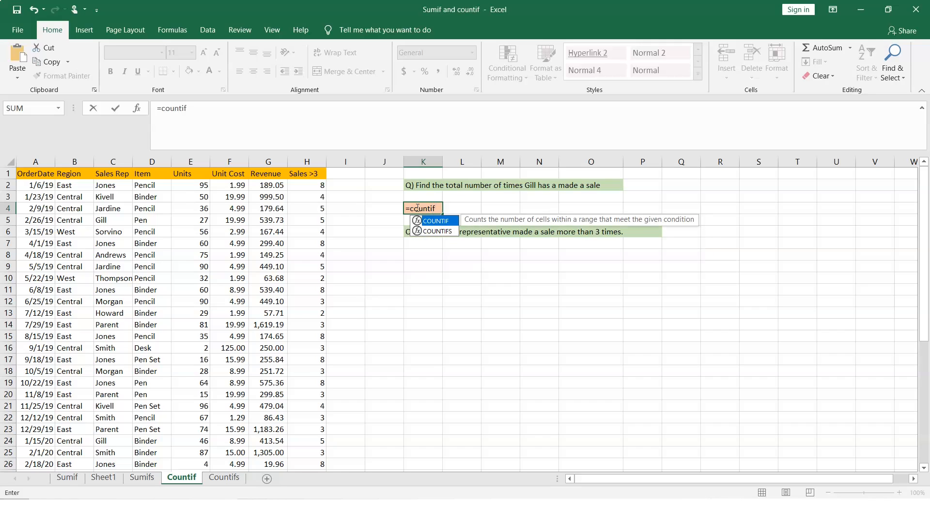
pyautogui.write('(')
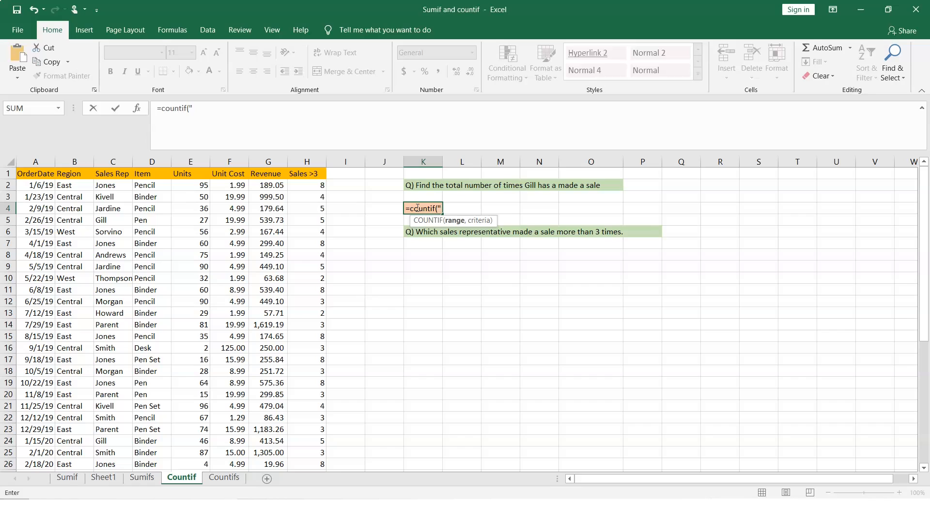
pyautogui.write('C')
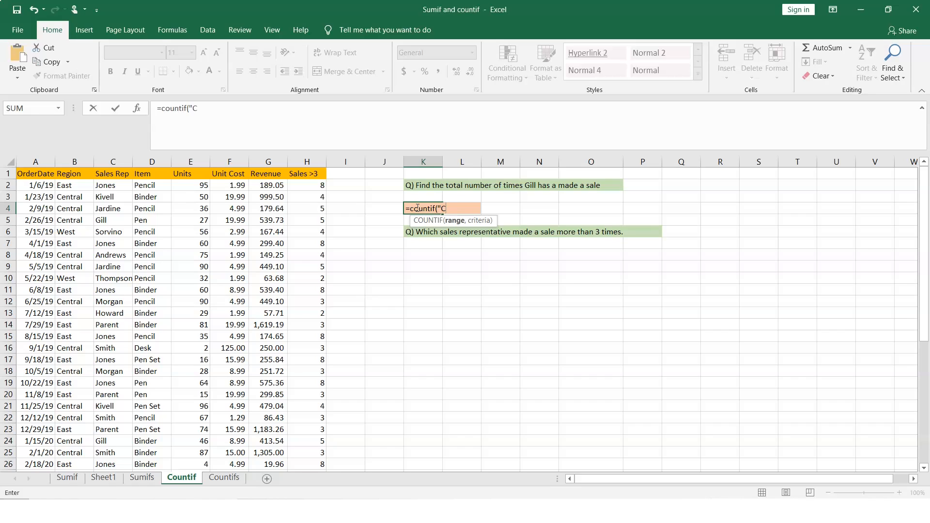
pyautogui.write('2:')
pyautogui.write('C44')
pyautogui.write('"')
pyautogui.press('Return')
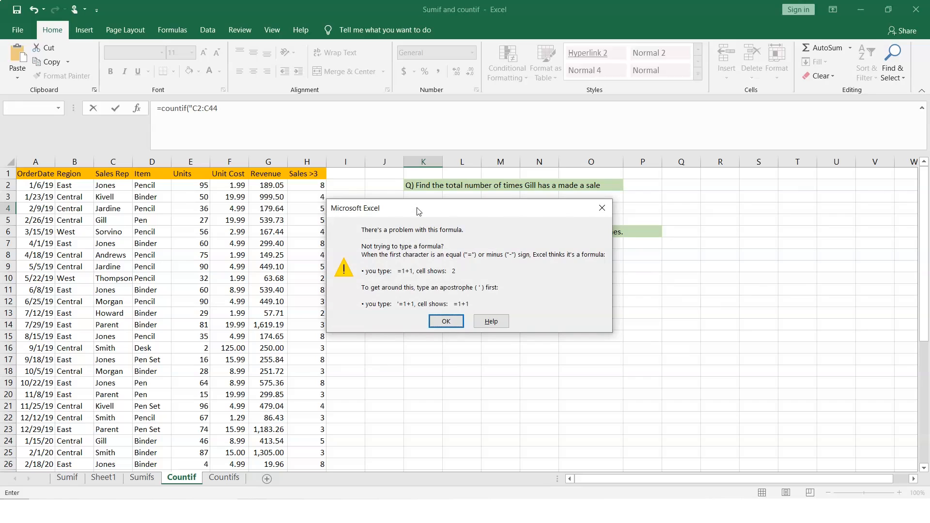
# Remove the stray quotation mark before C2:C44, add the surname from the row 2 question as the criterion, and complete the K4 formula
pyautogui.click(446, 321)
pyautogui.click(439, 209)
pyautogui.press('BackSpace')
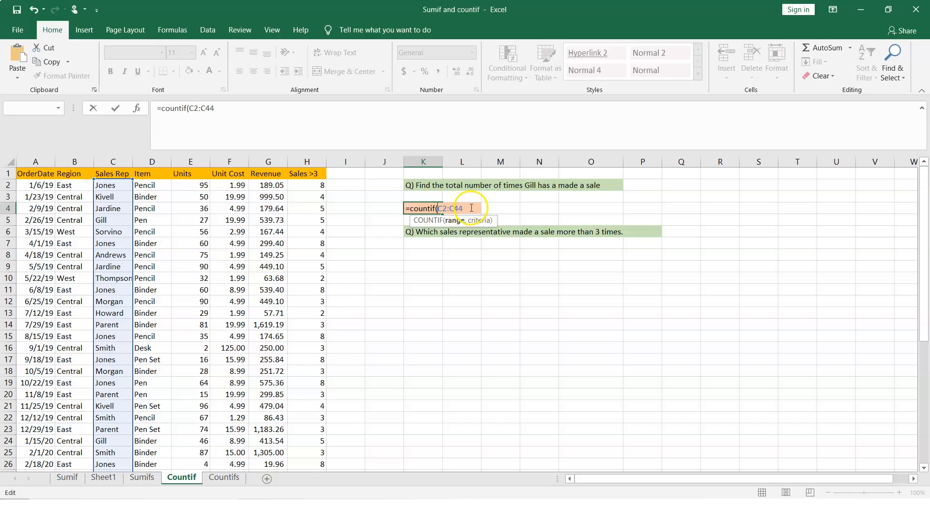
pyautogui.write(',"Gill')
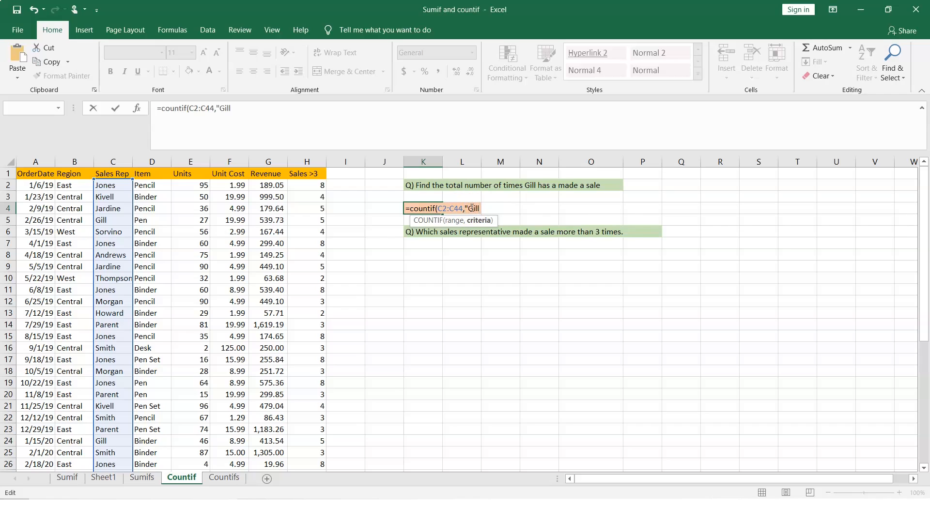
pyautogui.write('")')
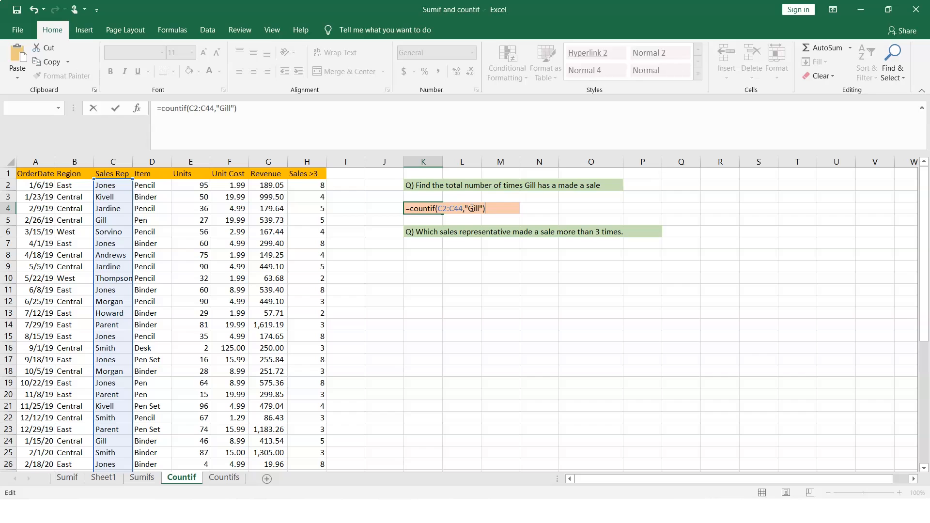
pyautogui.press('Return')
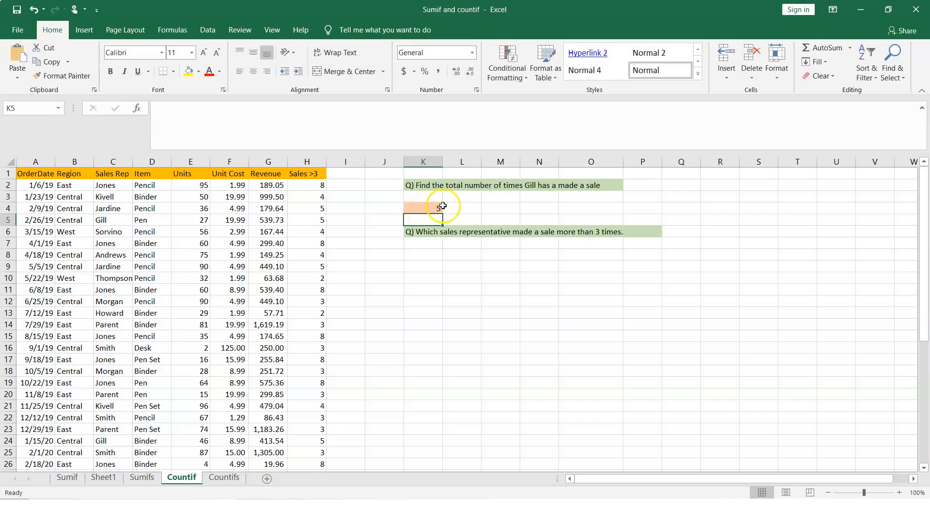
# Add filters to the header row A1:H1 and show only the sales rep named in the row 2 question
pyautogui.moveTo(36, 175); pyautogui.dragTo(317, 174)
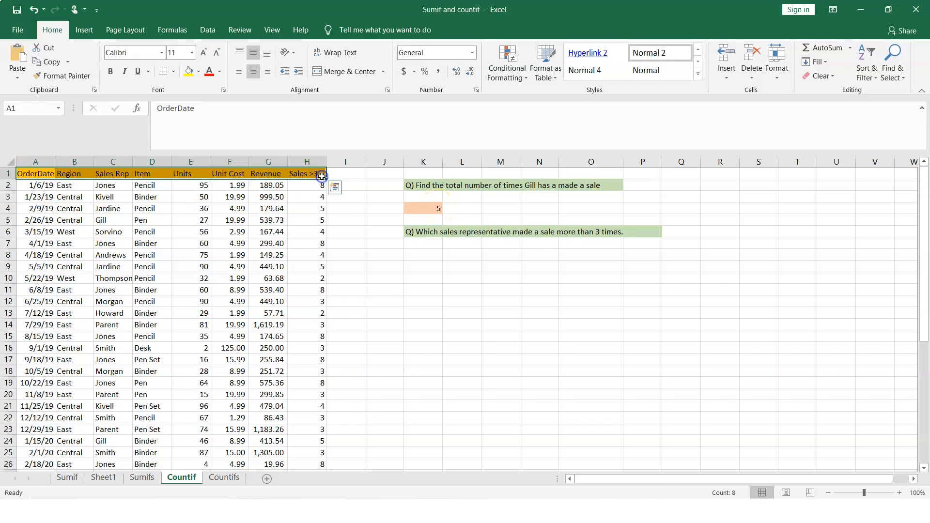
pyautogui.click(871, 76)
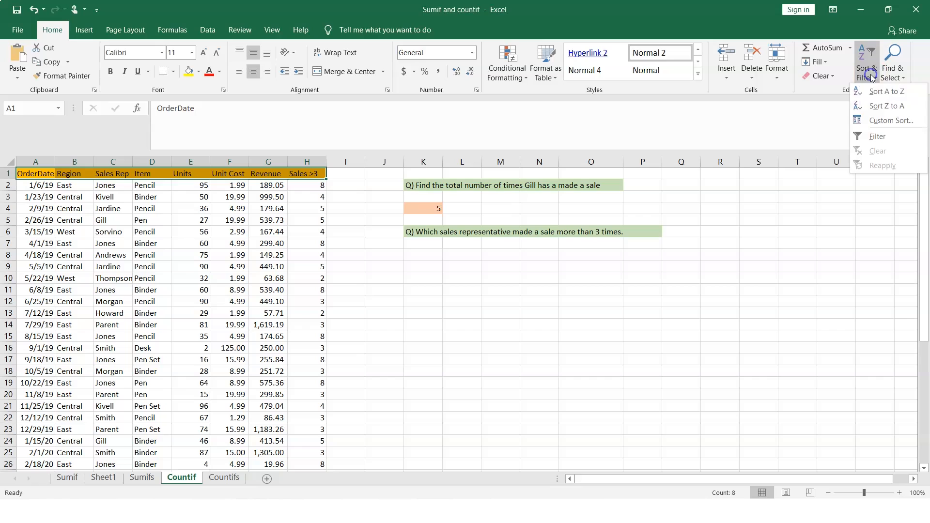
pyautogui.click(877, 137)
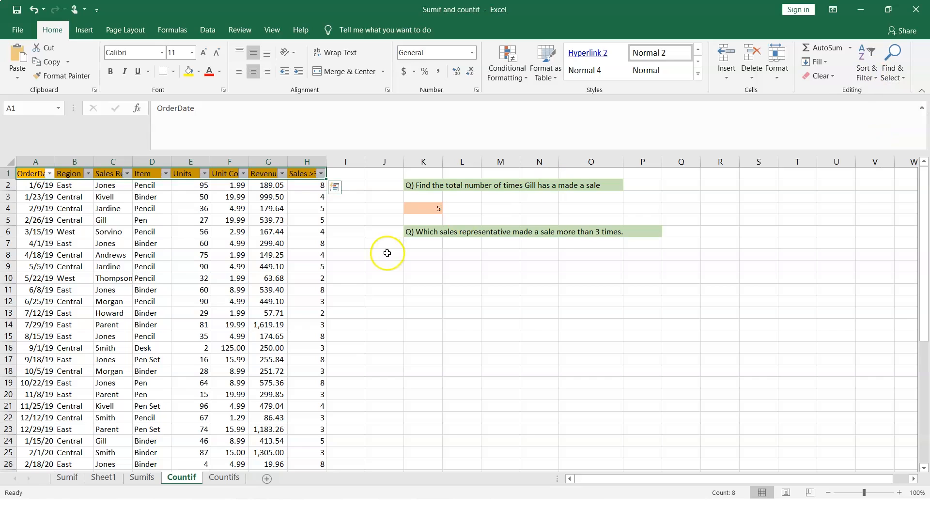
pyautogui.click(128, 174)
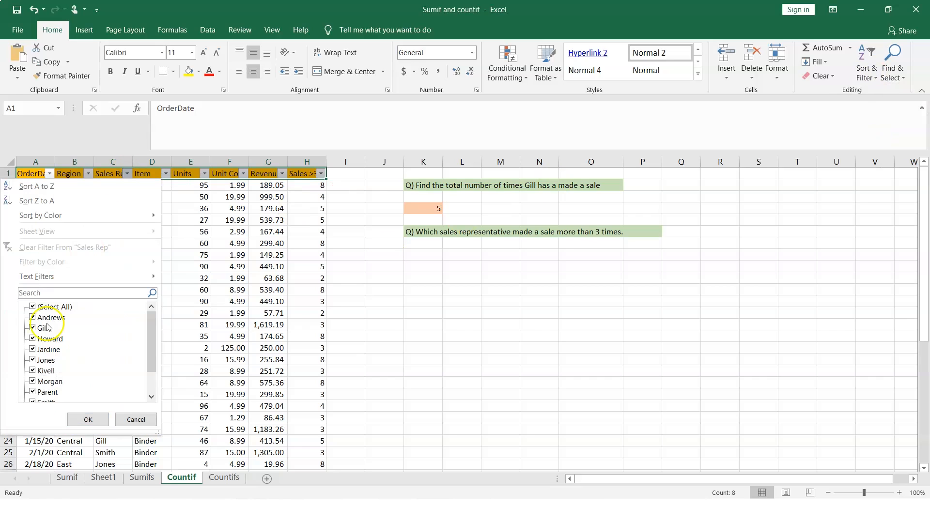
pyautogui.click(33, 307)
pyautogui.click(33, 328)
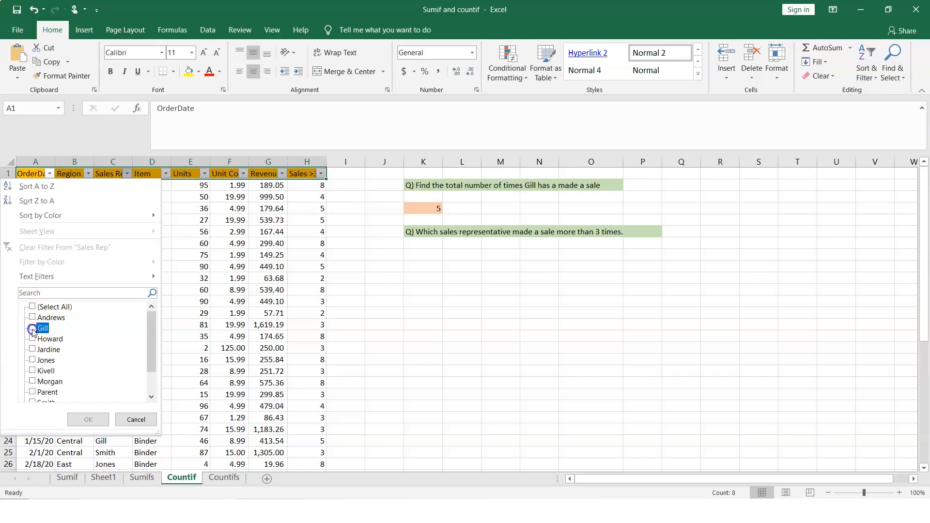
pyautogui.click(87, 419)
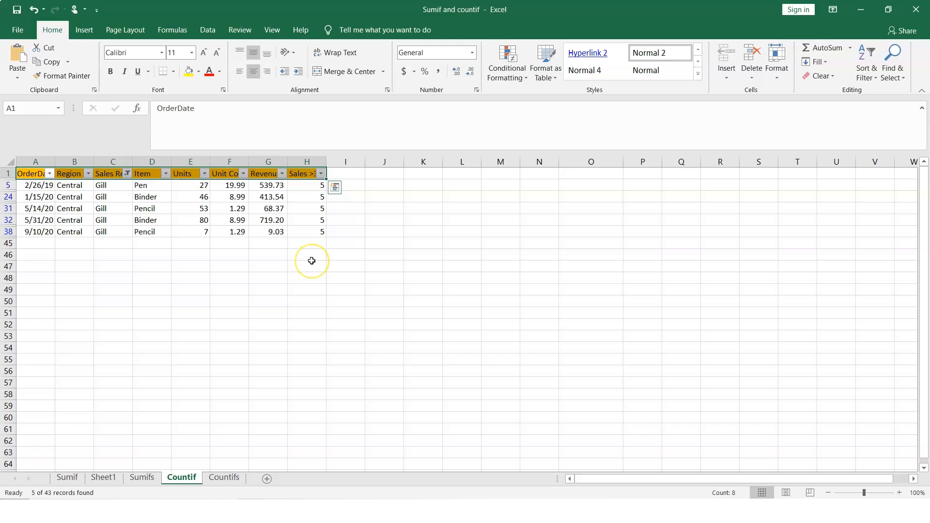
# Undo the Sales Rep filtering and turn off the filters on the header row A1:H1
pyautogui.hotkey('ctrl', 'z')
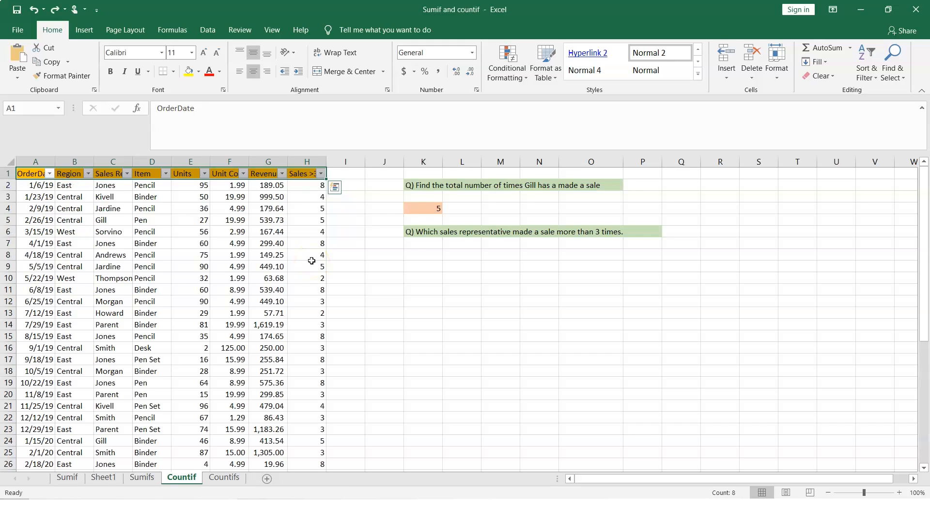
pyautogui.click(420, 207)
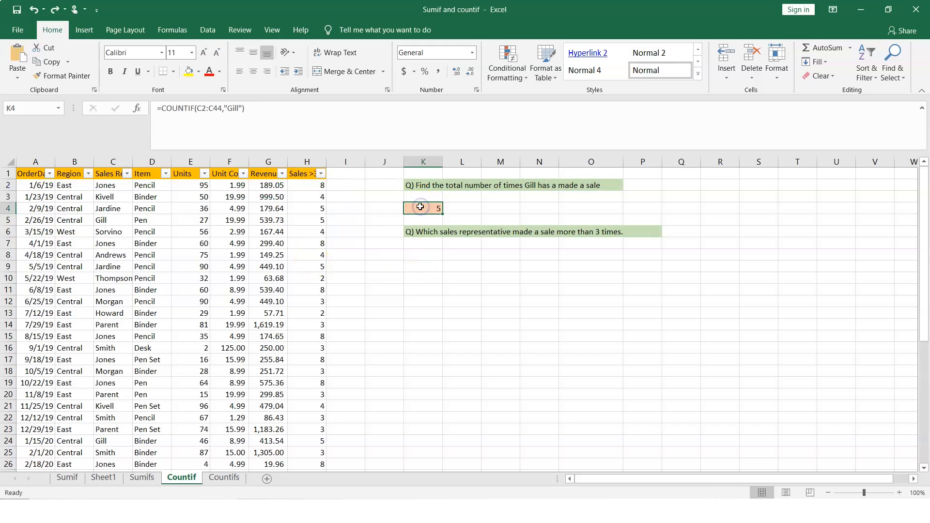
pyautogui.click(431, 243)
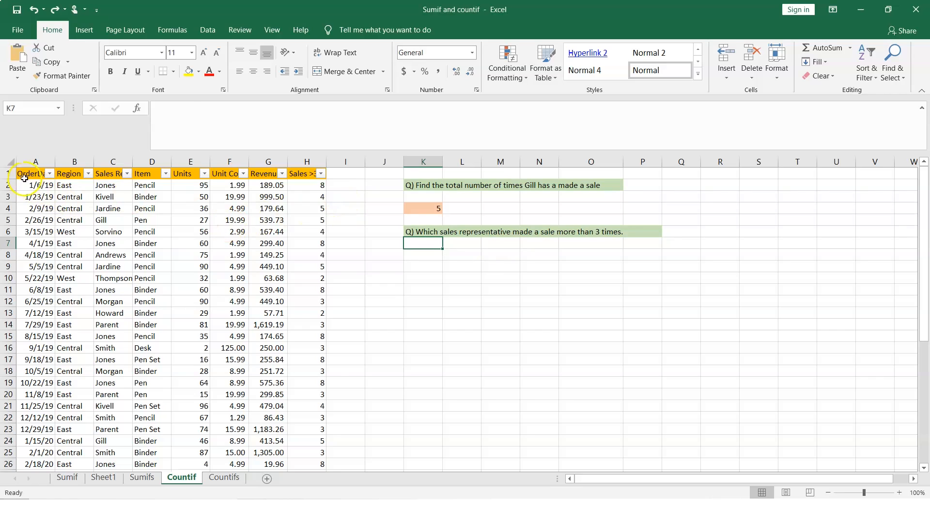
pyautogui.moveTo(29, 176); pyautogui.dragTo(312, 174)
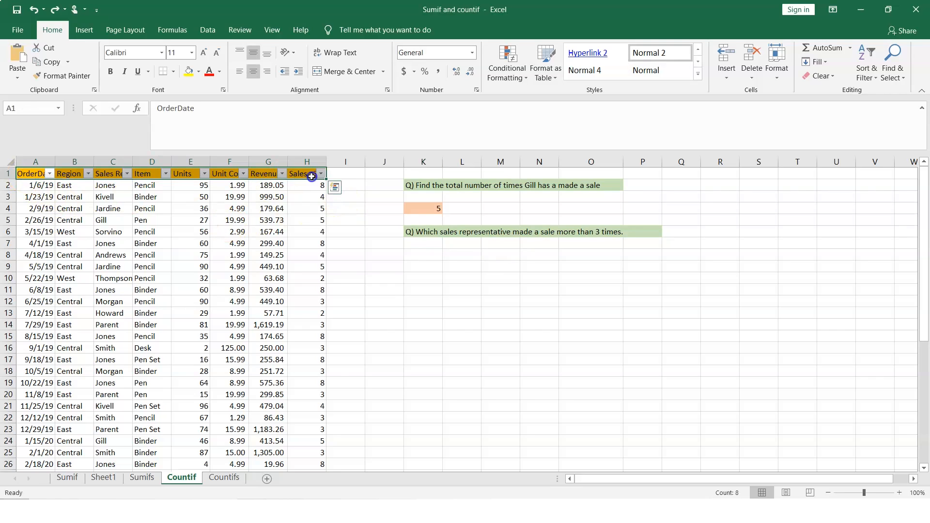
pyautogui.click(867, 73)
pyautogui.click(877, 132)
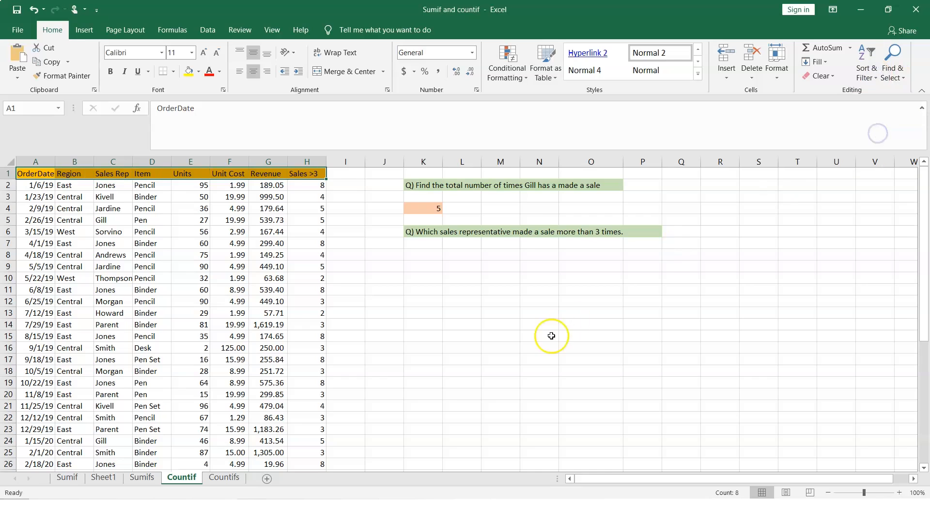
# Enter =COUNTIF(C2:C44,C2)>3 in I2 to test whether the row's sales rep made more than 3 sales
pyautogui.click(309, 174)
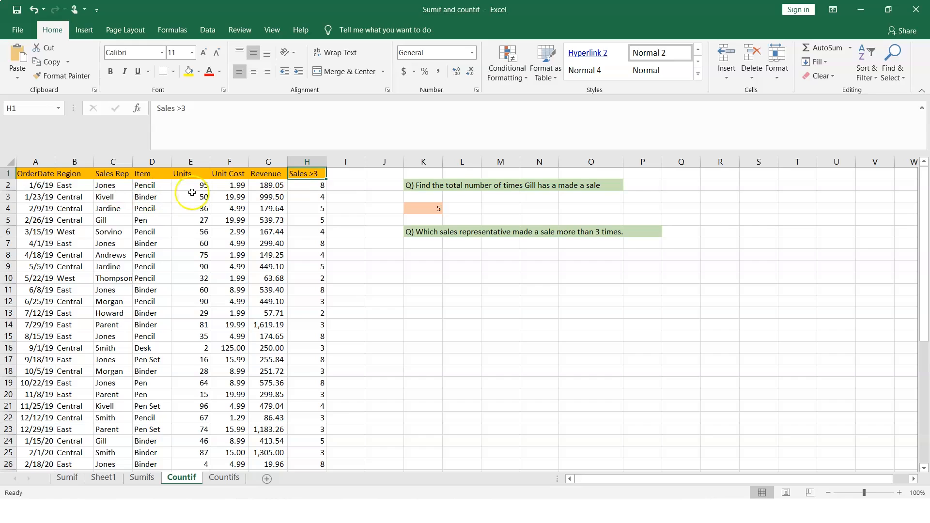
pyautogui.click(339, 184)
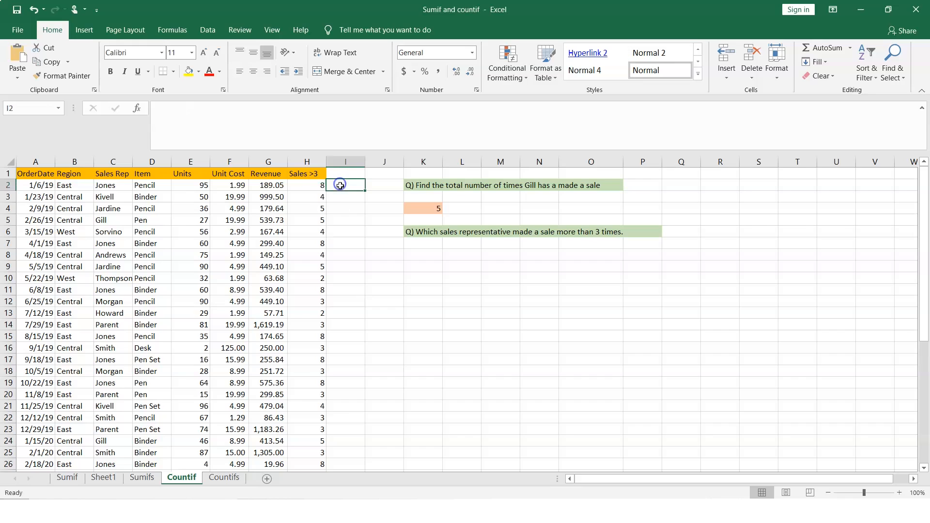
pyautogui.write('=countif')
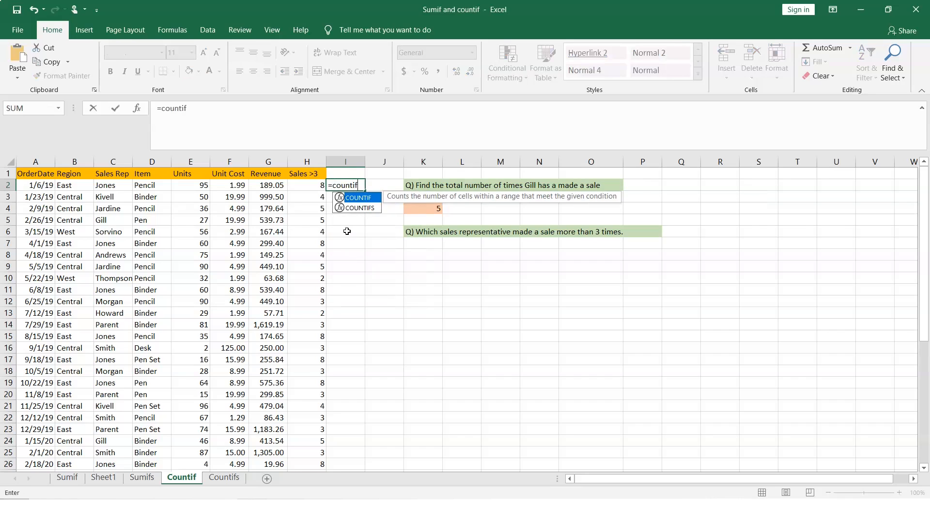
pyautogui.write('(')
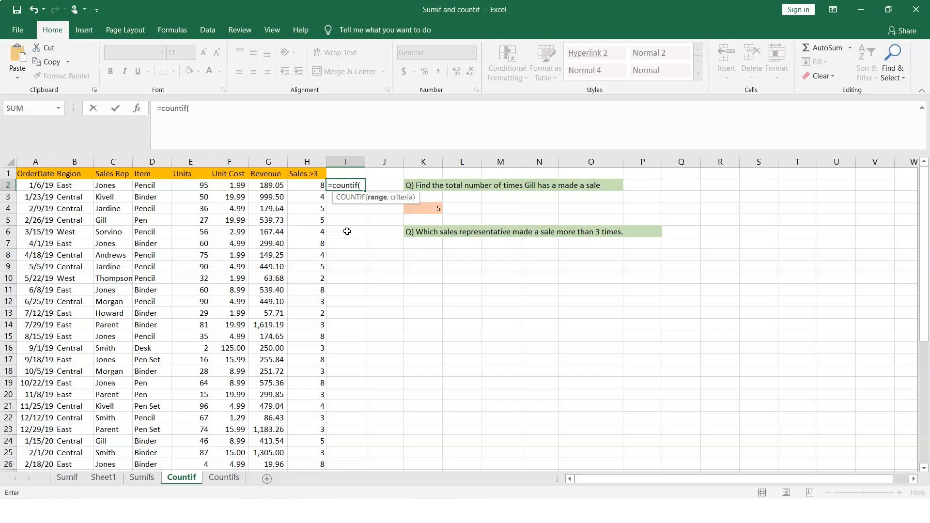
pyautogui.write('C')
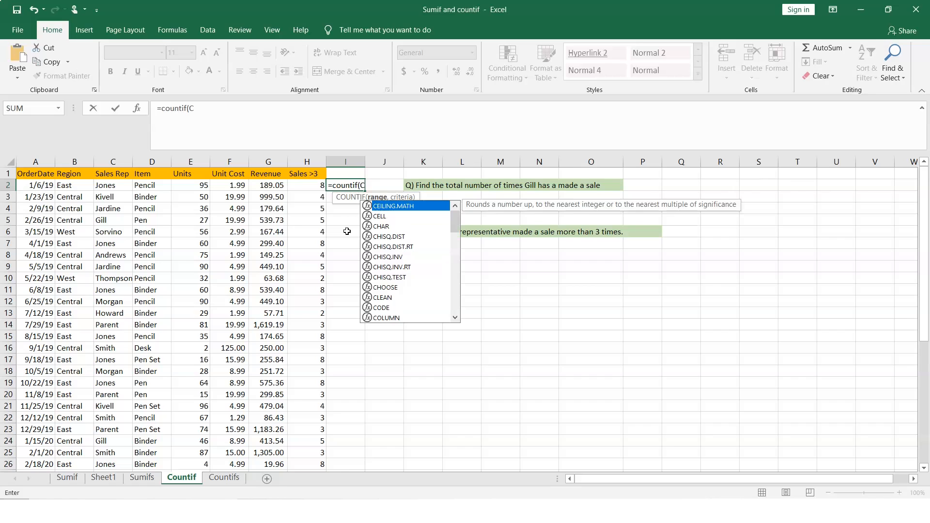
pyautogui.write('2:C44')
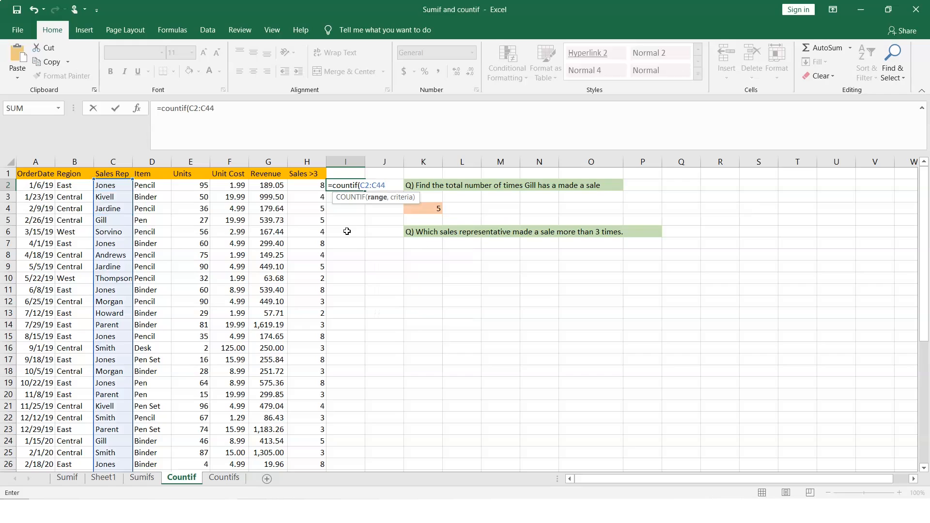
pyautogui.write(',')
pyautogui.click(104, 185)
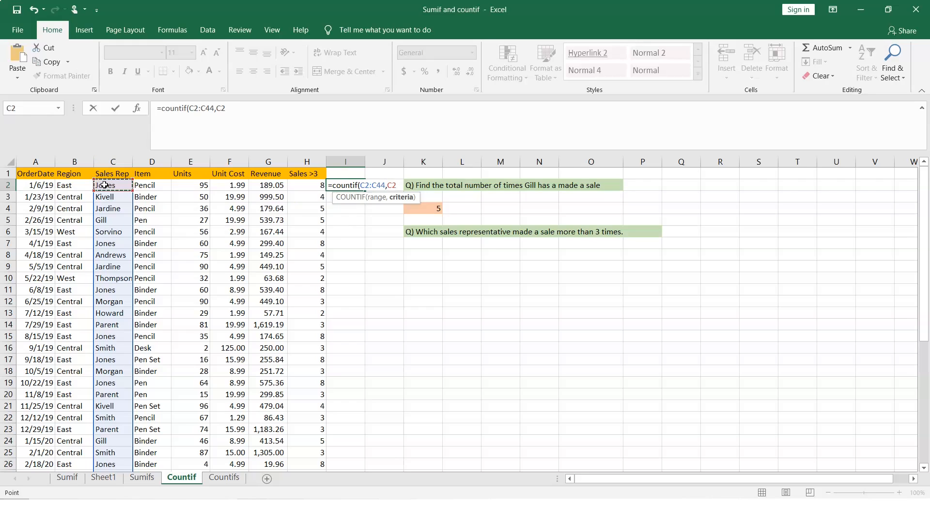
pyautogui.write(')>')
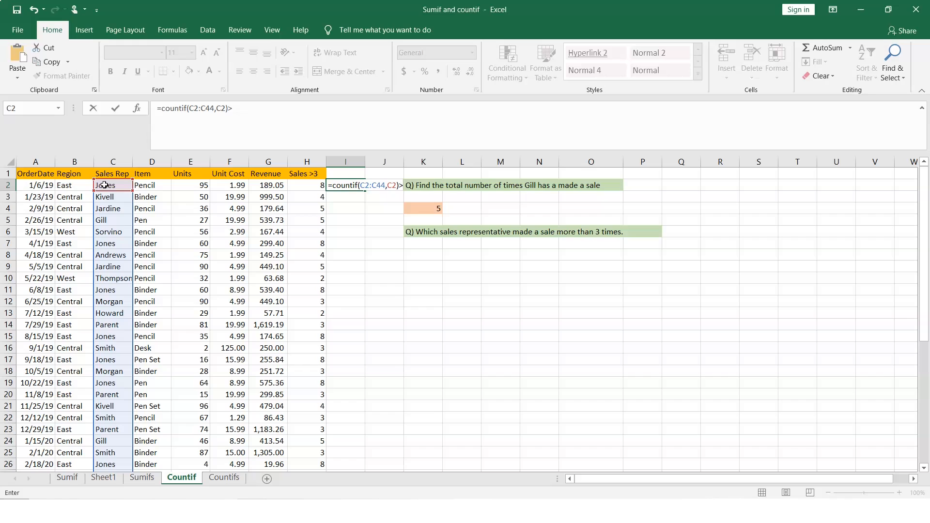
pyautogui.write('3')
pyautogui.press('Return')
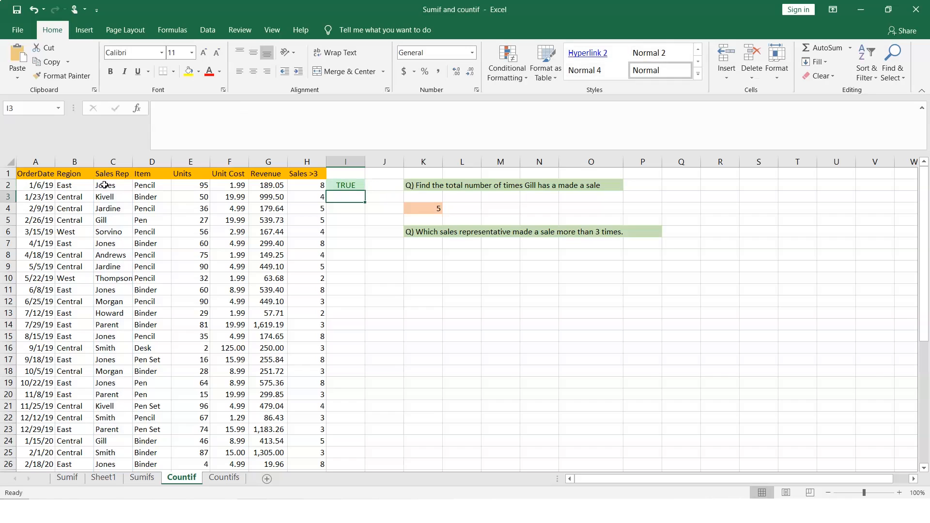
pyautogui.click(343, 183)
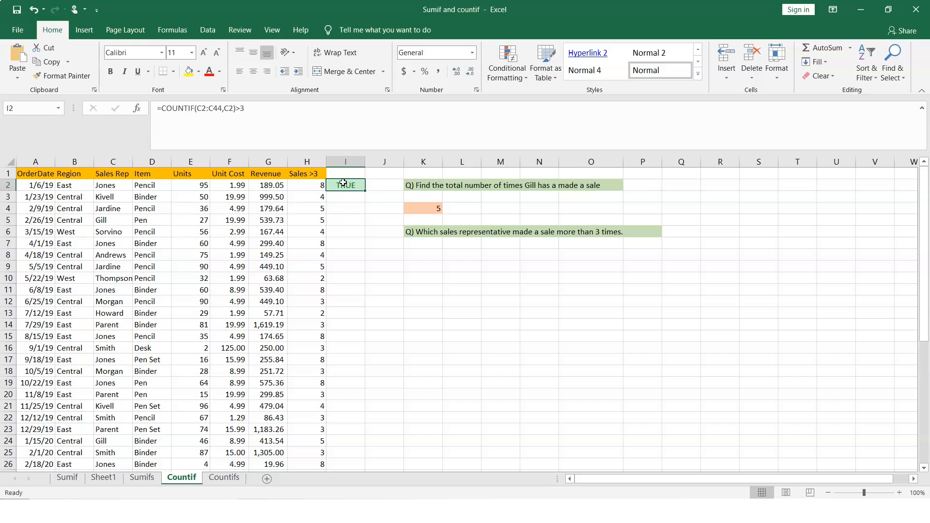
# Fill the I2 test formula down to I7 and inspect the copied formulas in I3:I6
pyautogui.moveTo(367, 191); pyautogui.dragTo(367, 248)
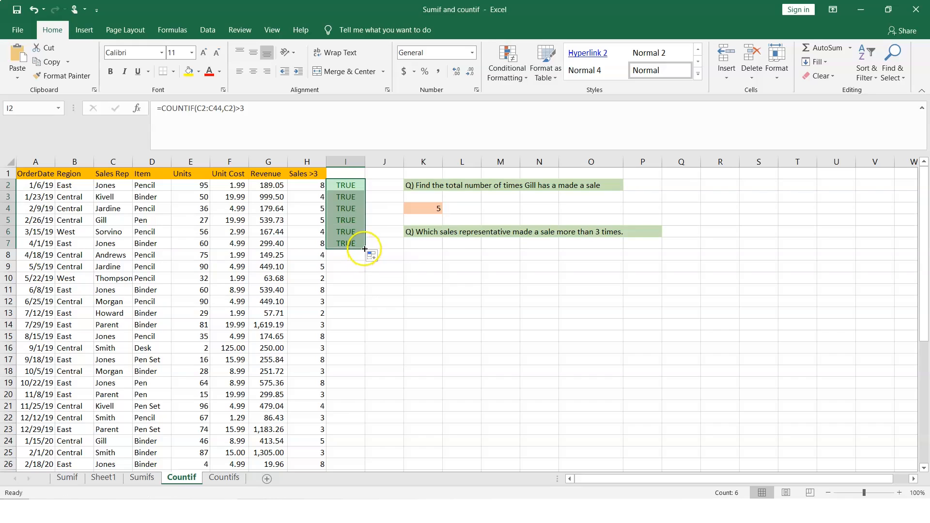
pyautogui.click(345, 194)
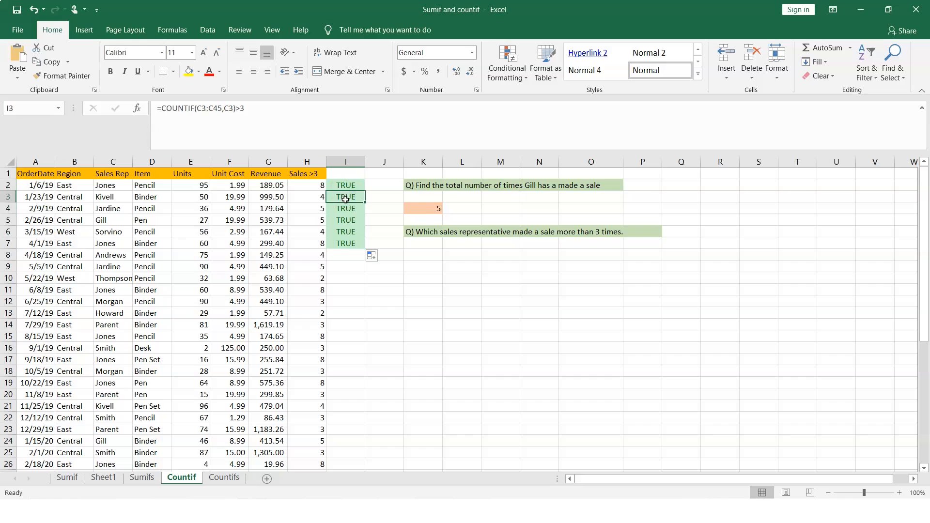
pyautogui.click(346, 207)
pyautogui.click(347, 220)
pyautogui.click(349, 231)
# Extend the more-than-3-sales test from I7 down to I46 so that all sales rows are covered
pyautogui.click(353, 241)
pyautogui.moveTo(365, 249); pyautogui.dragTo(364, 320)
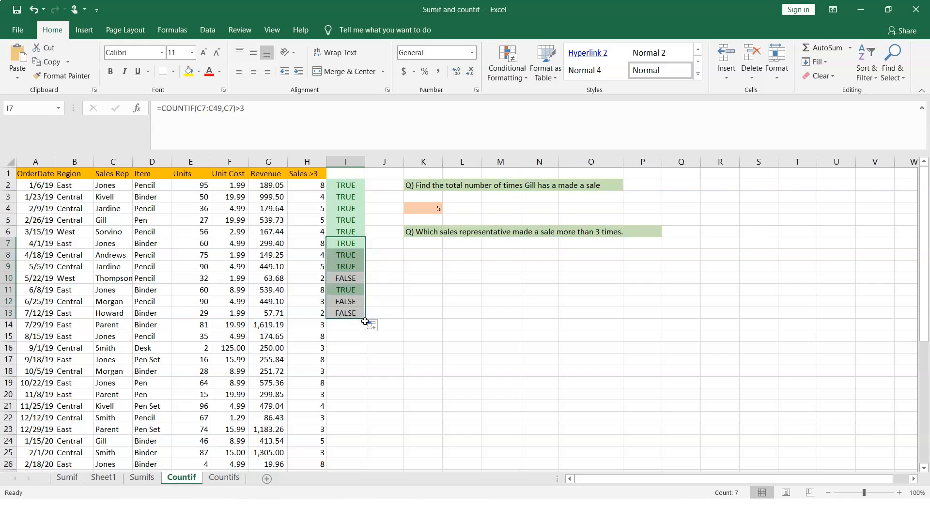
pyautogui.click(321, 311)
pyautogui.click(343, 314)
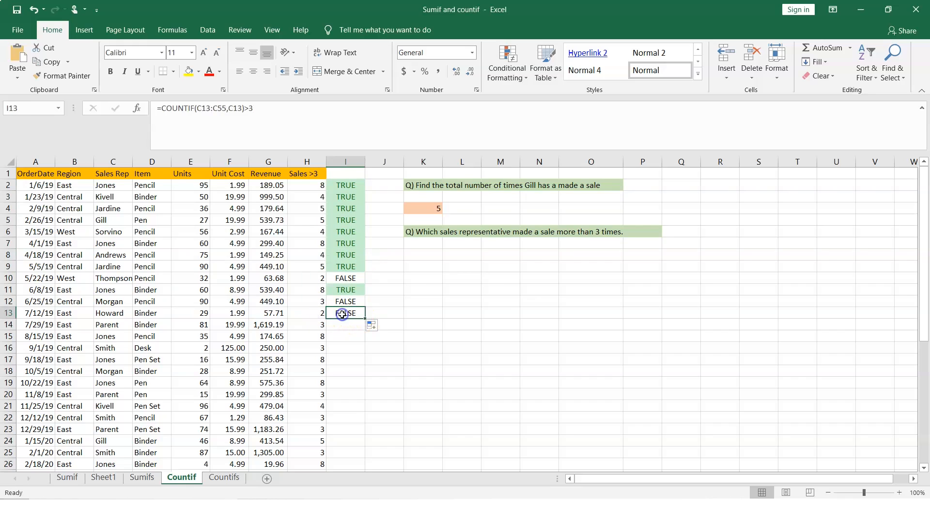
pyautogui.moveTo(365, 318); pyautogui.dragTo(366, 483)
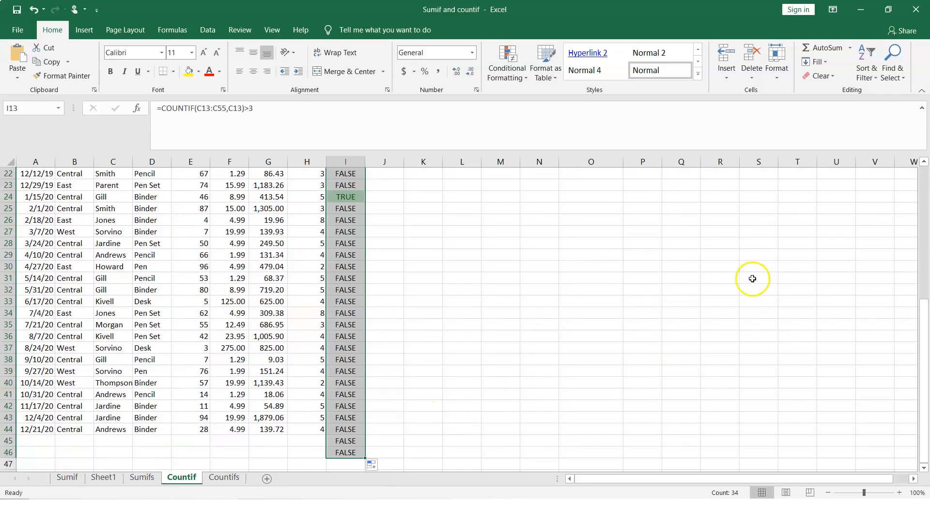
pyautogui.click(924, 182)
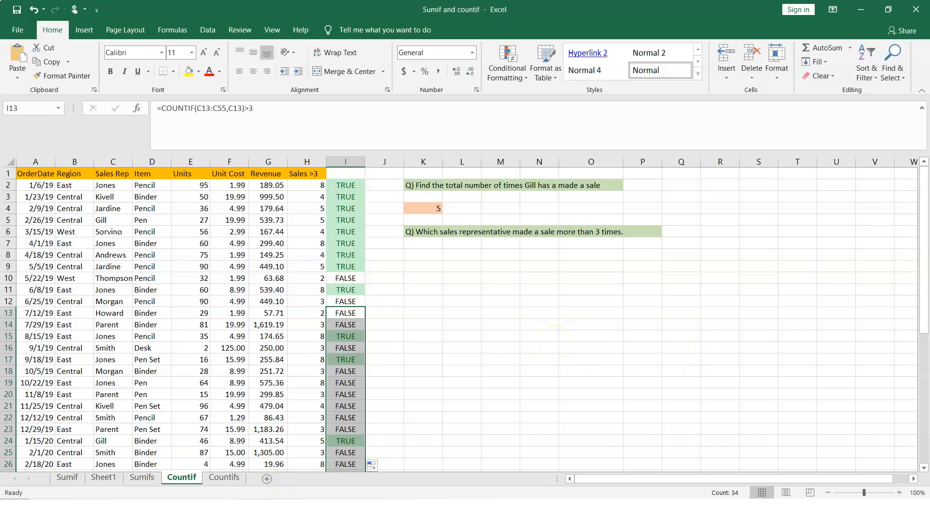
# Switch to the Countifs sheet and begin a COUNTIFS formula in J4, below the East region orders question
pyautogui.hotkey('ctrl', 'pagedown')
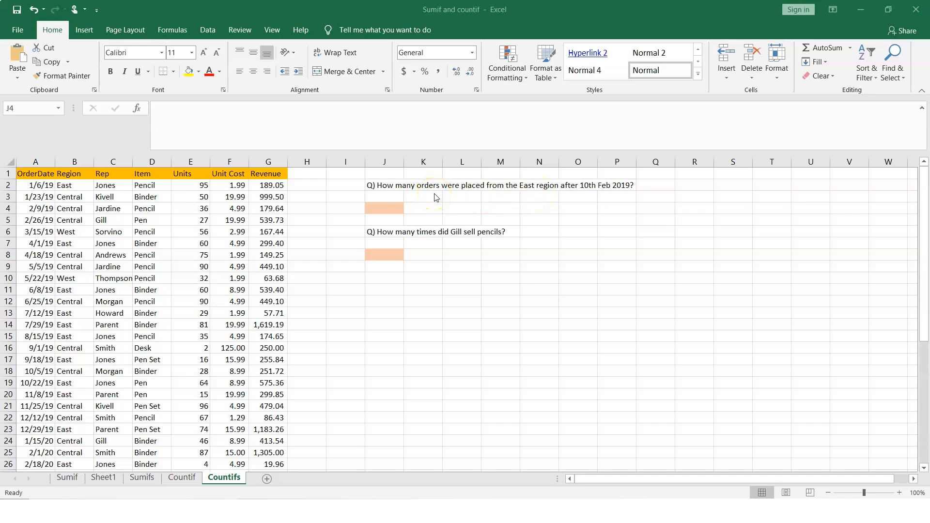
pyautogui.click(391, 208)
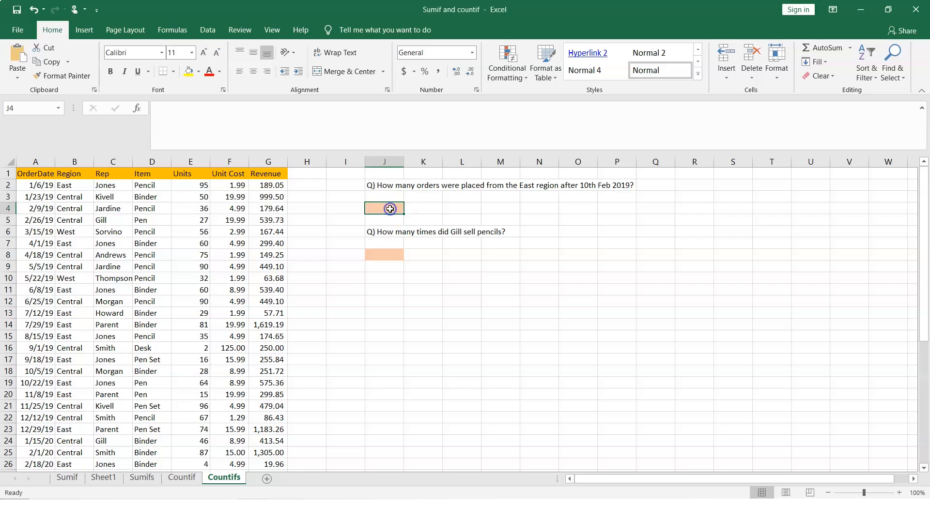
pyautogui.write('=ciunt')
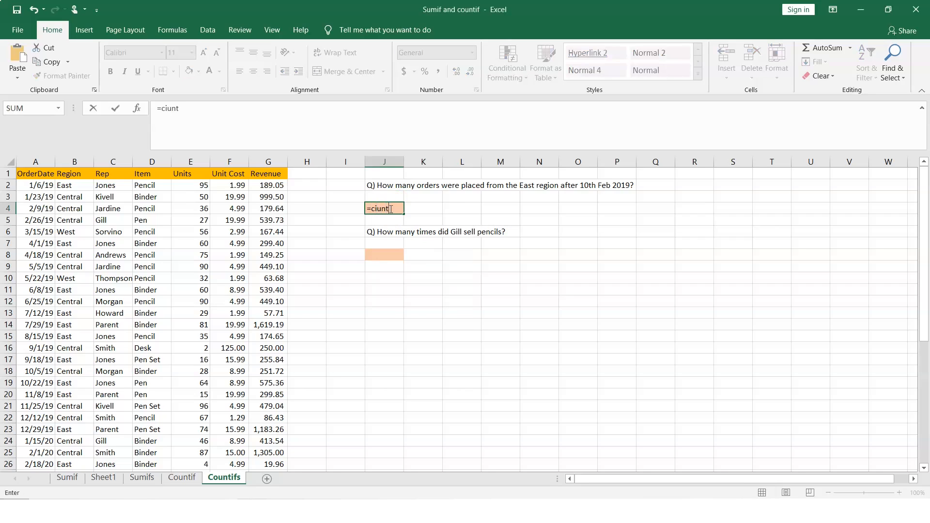
pyautogui.press('BackSpace')
pyautogui.press('BackSpace')
pyautogui.write('o')
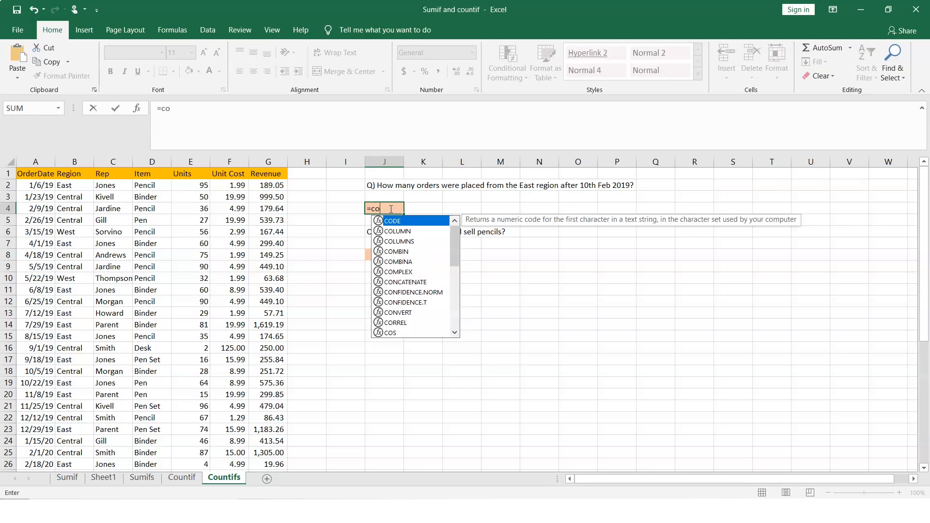
pyautogui.write('untifs')
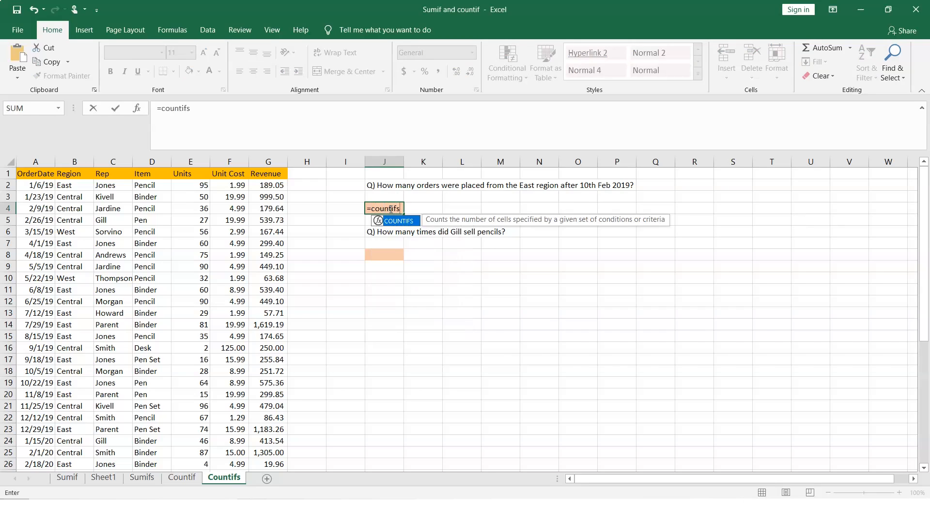
pyautogui.write('(')
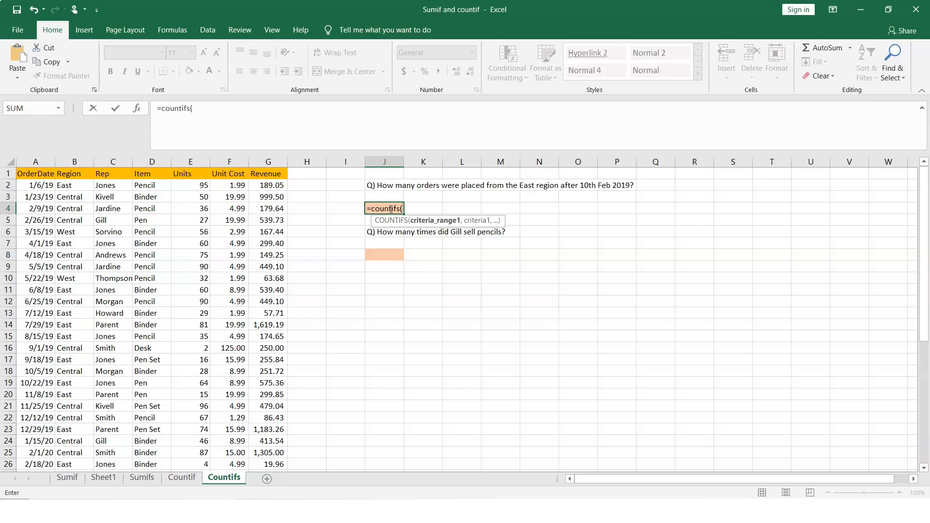
# Give the J4 formula A2:A44 as its first criteria range, with ">2-10-2010" as the criterion
pyautogui.write('A2')
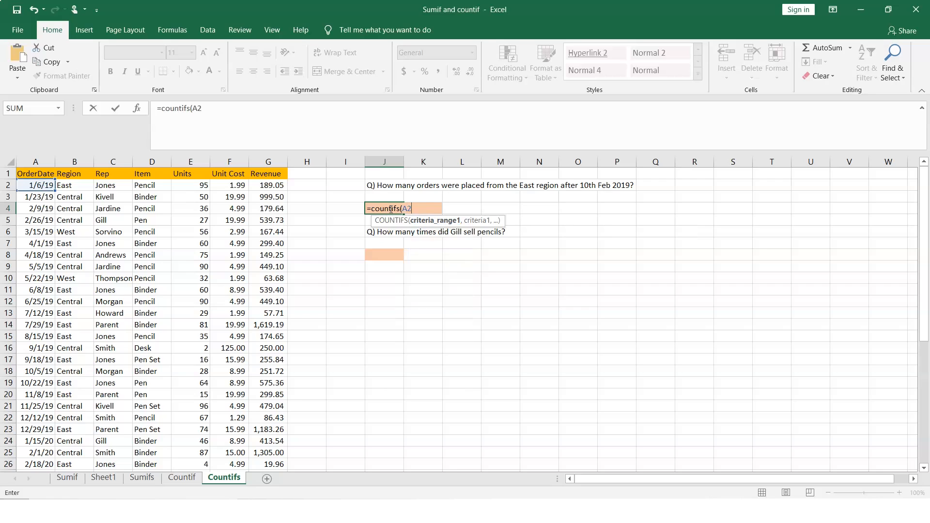
pyautogui.write(':A44')
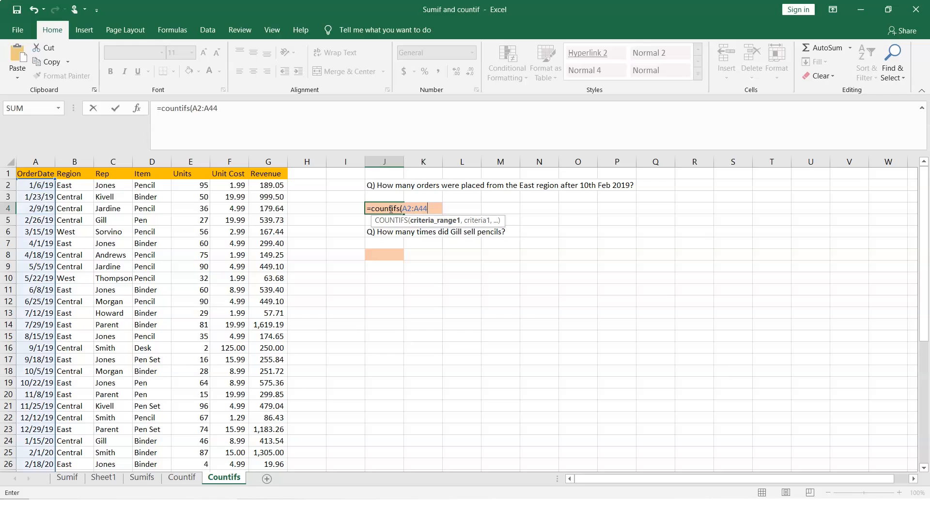
pyautogui.click(924, 454)
pyautogui.click(923, 179)
pyautogui.write(',')
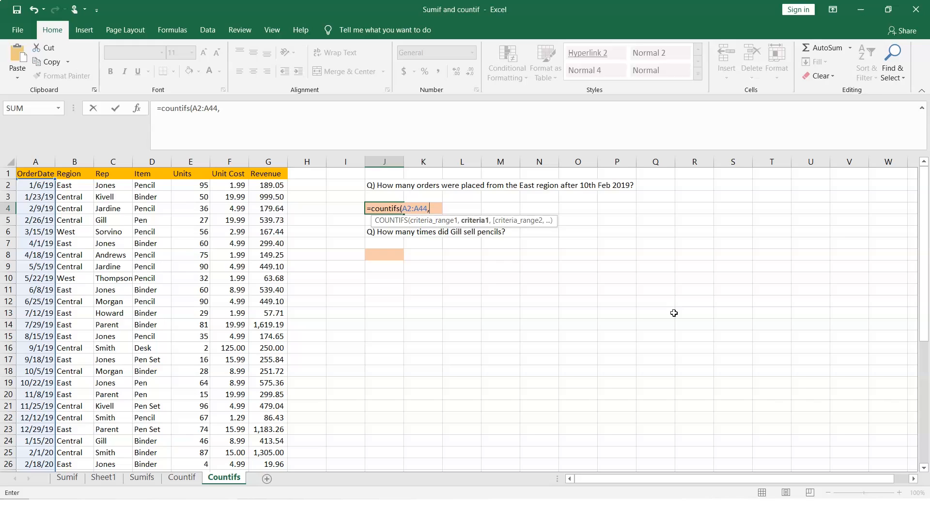
pyautogui.write('">2-10-2010')
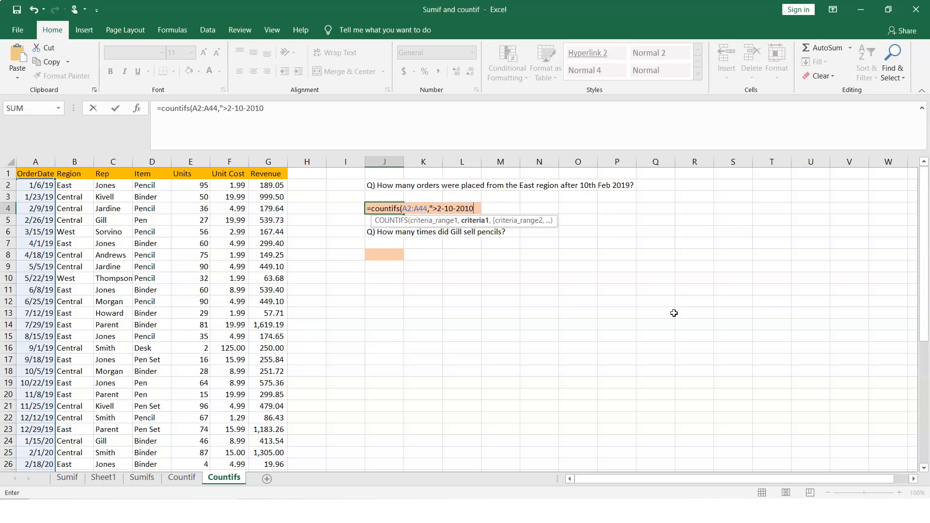
pyautogui.write('",')
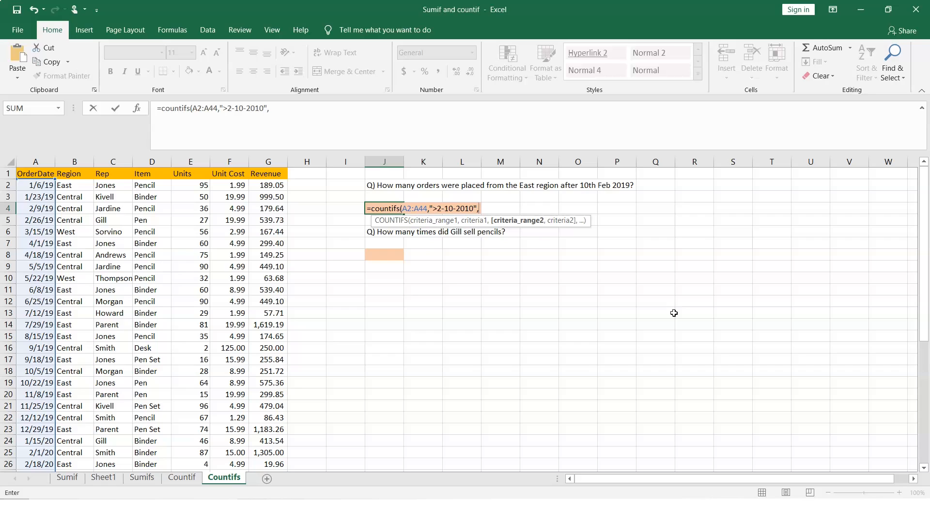
# Add B2:B44 as the second criteria range with the criterion "East" and complete the J4 formula
pyautogui.write('B')
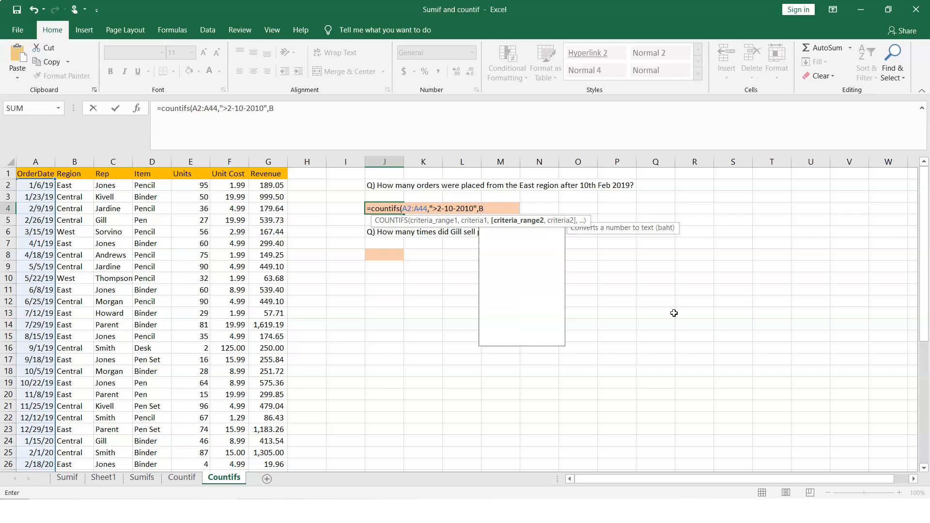
pyautogui.write('2:B44')
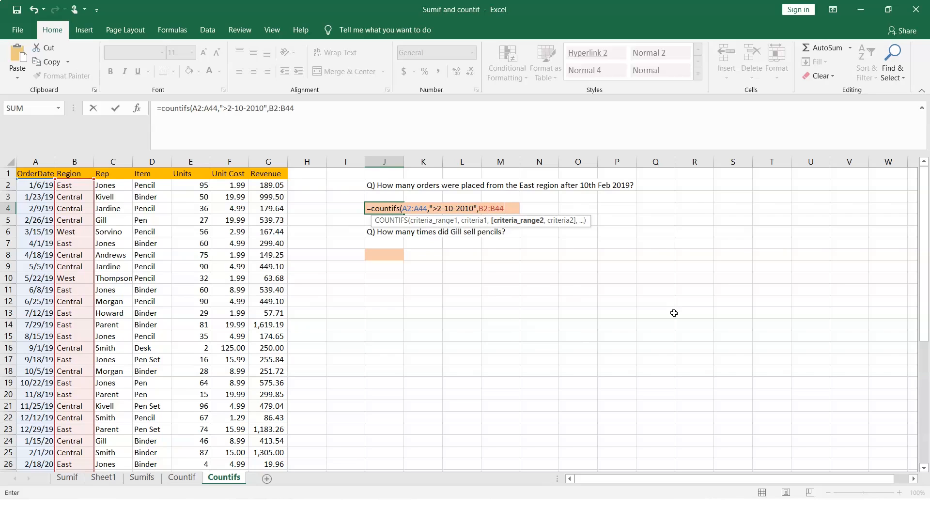
pyautogui.write(',')
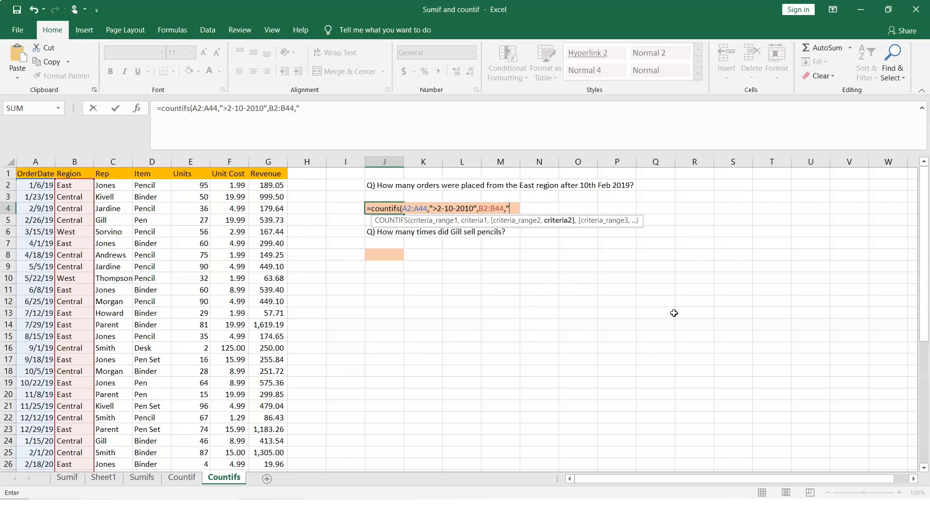
pyautogui.write('"R')
pyautogui.press('BackSpace')
pyautogui.write('East')
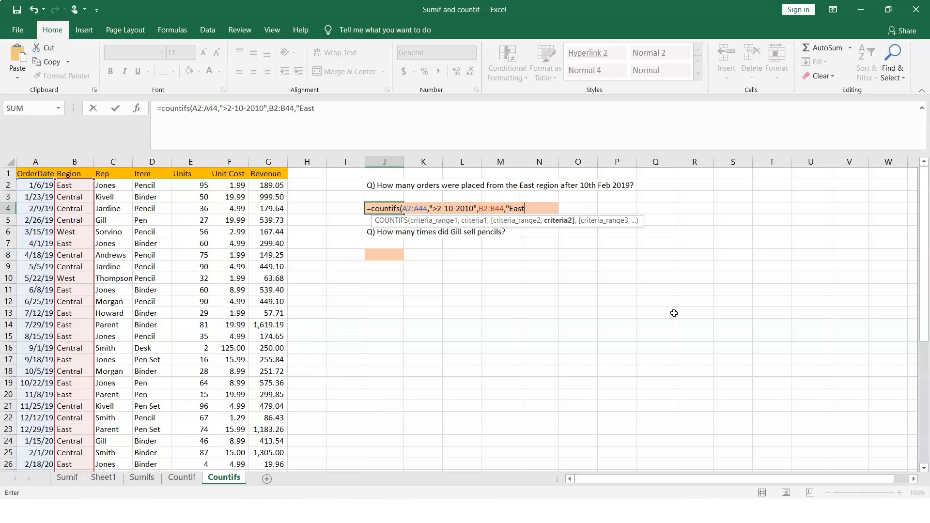
pyautogui.write('")')
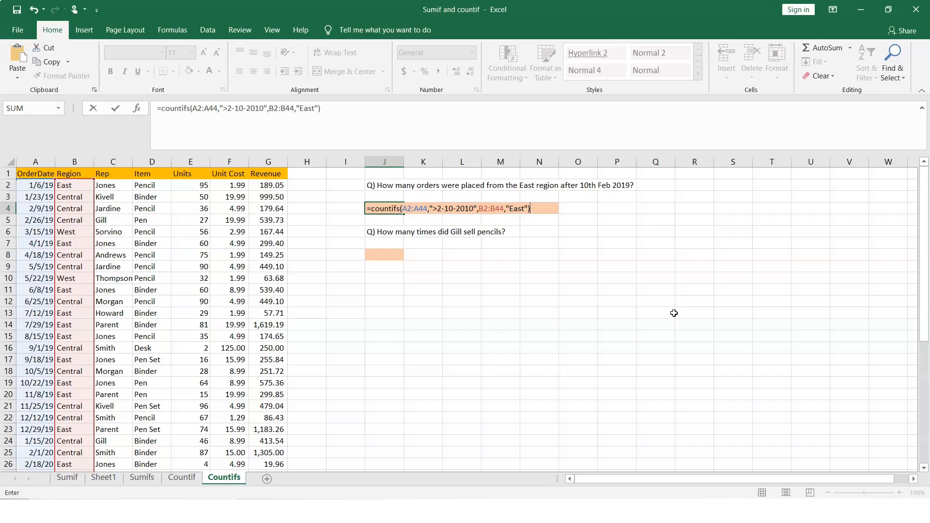
pyautogui.press('Return')
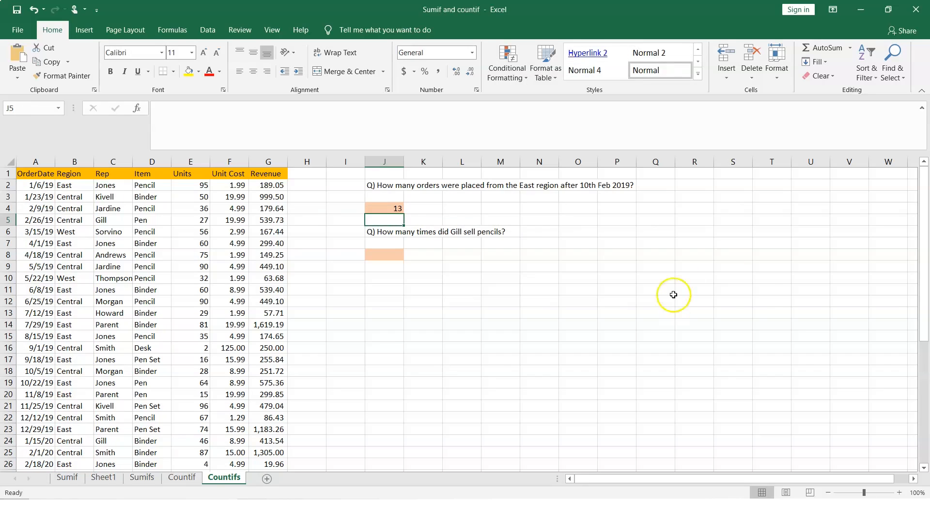
# Correct the date criterion in the J4 formula to ">2-10-2019"
pyautogui.click(384, 207)
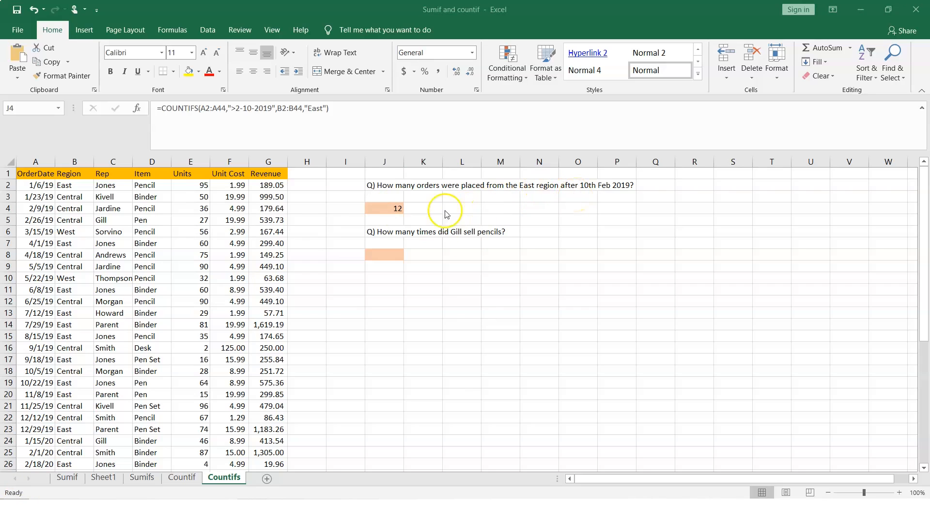
pyautogui.click(391, 209)
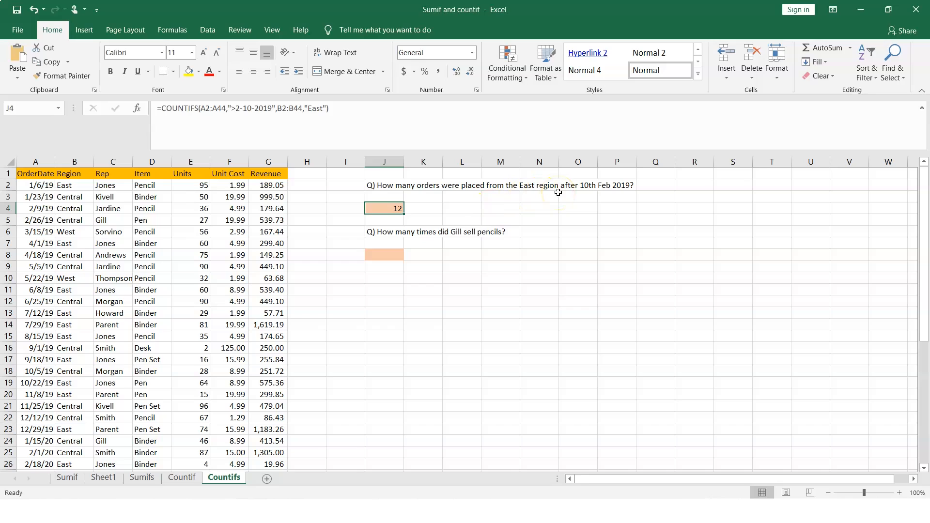
pyautogui.click(387, 207)
pyautogui.press('Return')
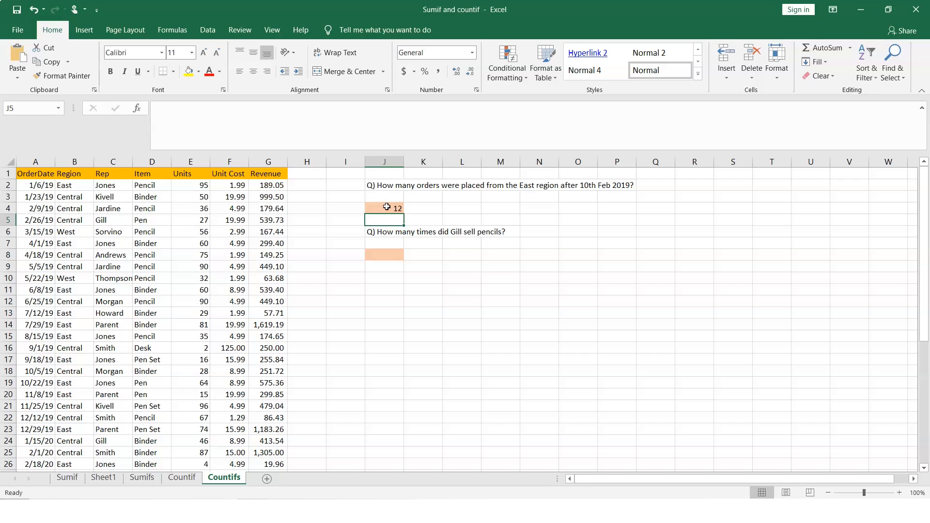
# Begin a COUNTIFS formula in J8, below the pencil sales question, with criteria range D2:D44 and criterion "Pencil"
pyautogui.press('Down')
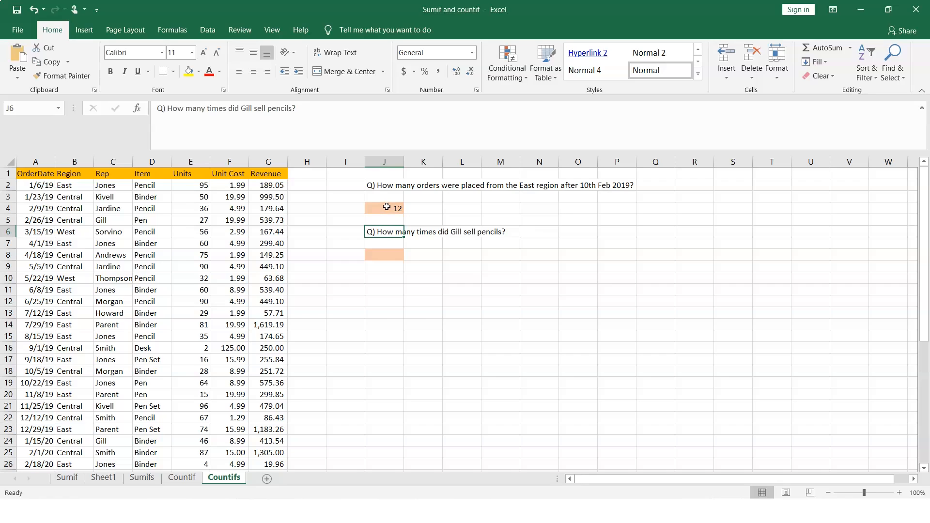
pyautogui.press('Down')
pyautogui.press('Down')
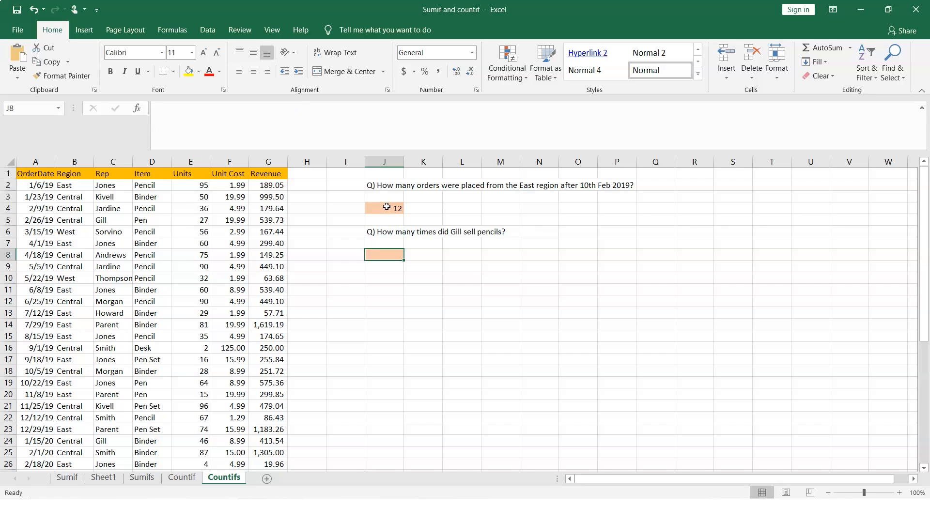
pyautogui.write('=count')
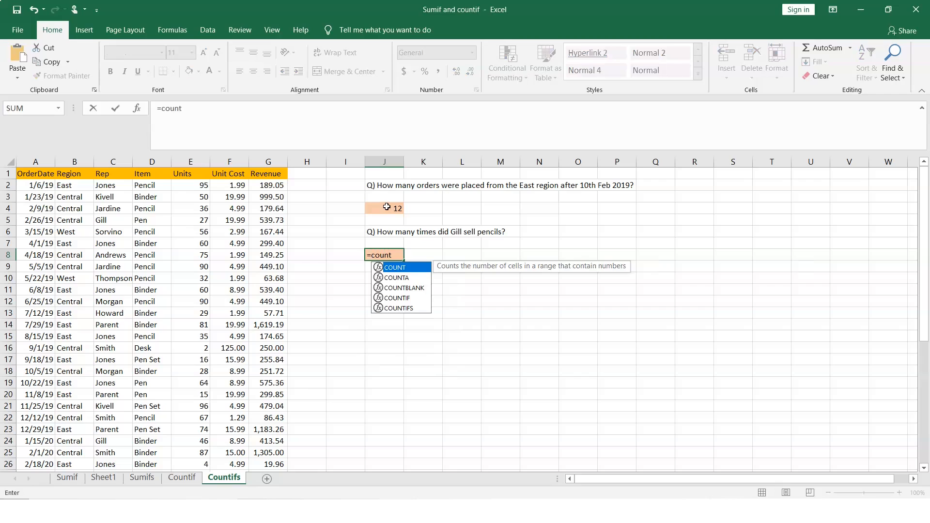
pyautogui.write('ifs')
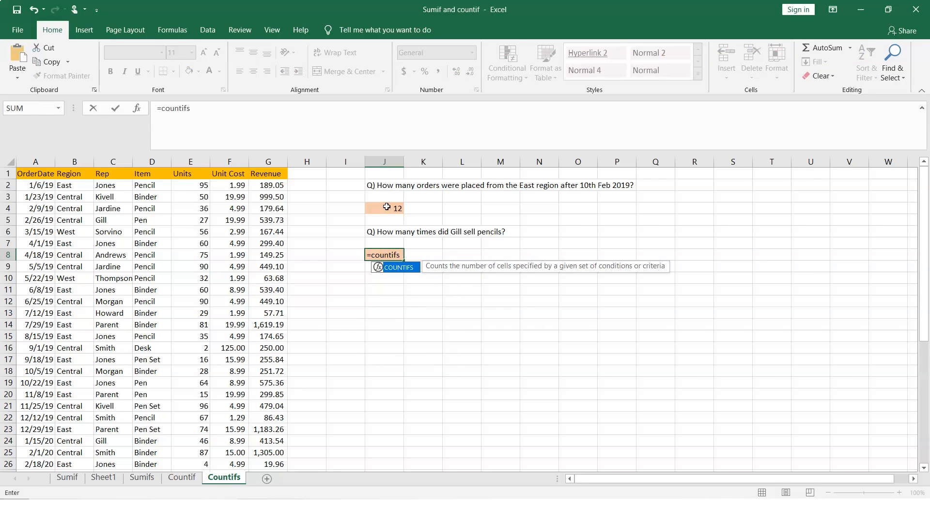
pyautogui.write('(')
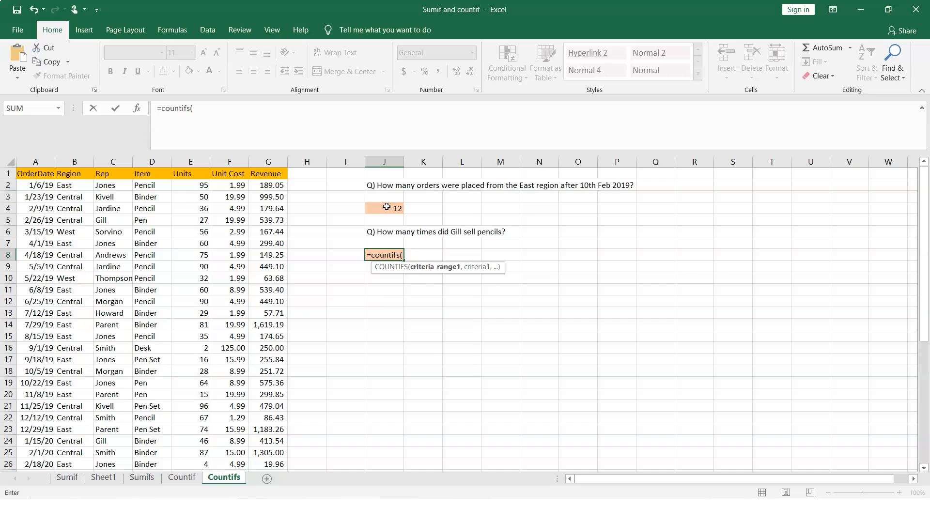
pyautogui.write('D2:D44')
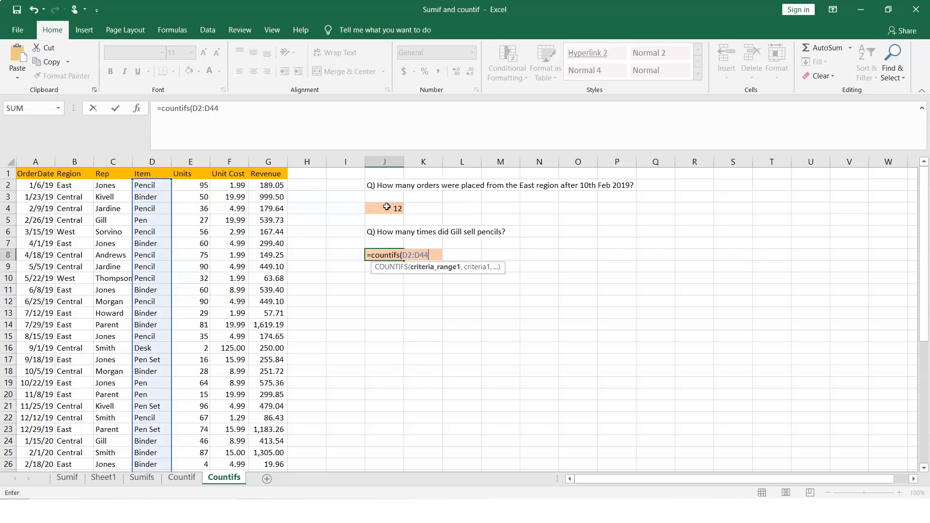
pyautogui.write(',')
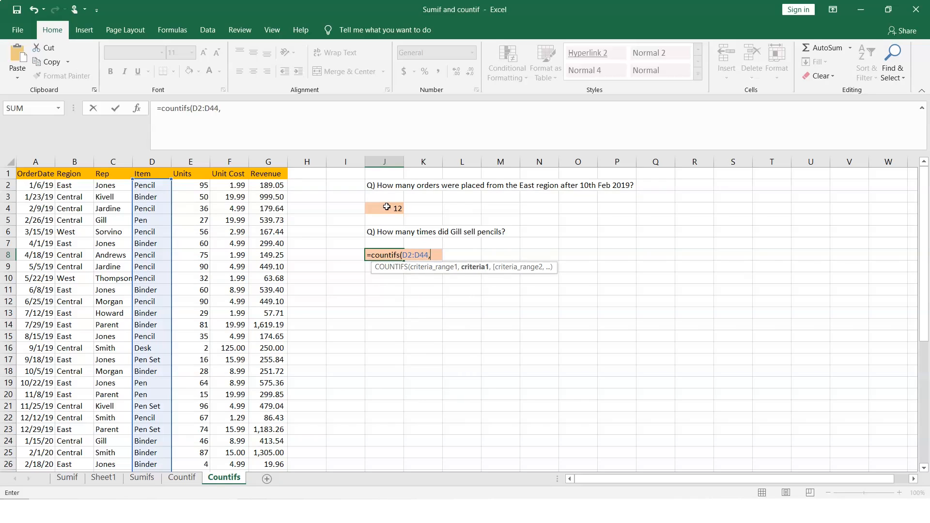
pyautogui.write('"Pencil",')
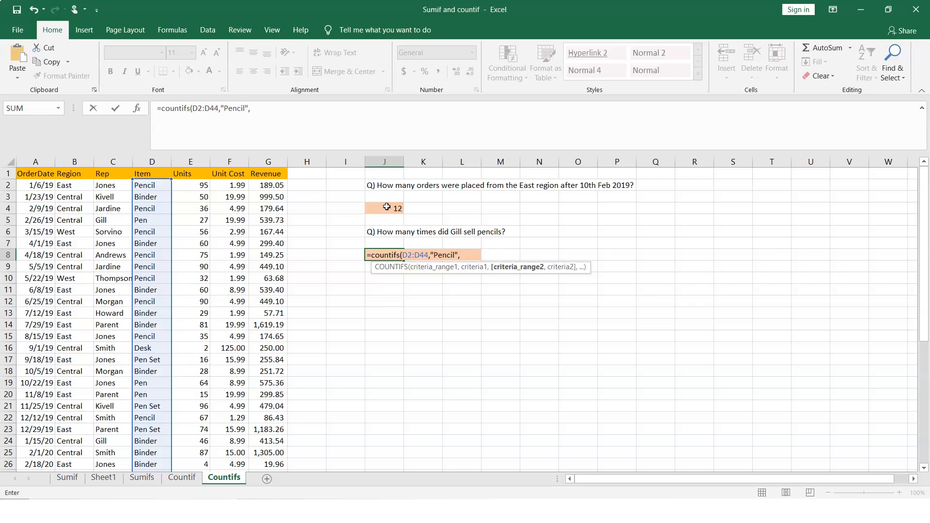
# Add C2:C44 as the second criteria range with the rep named in the question as criterion, and complete the J8 formula
pyautogui.write('C2:C44,"')
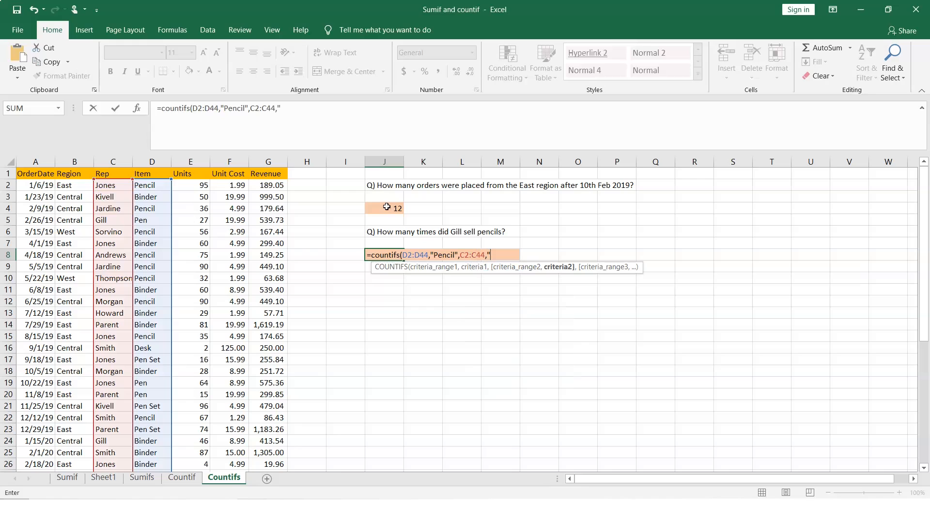
pyautogui.write('Gill")')
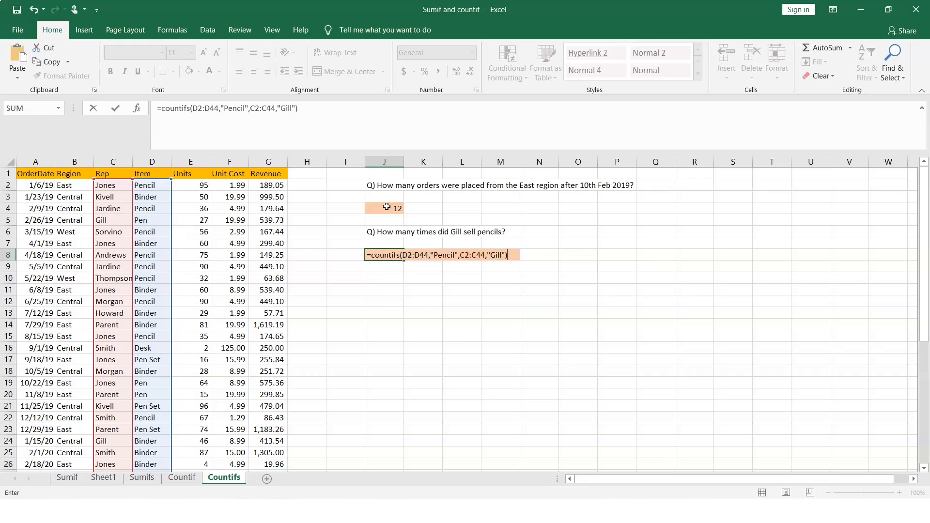
pyautogui.press('Return')
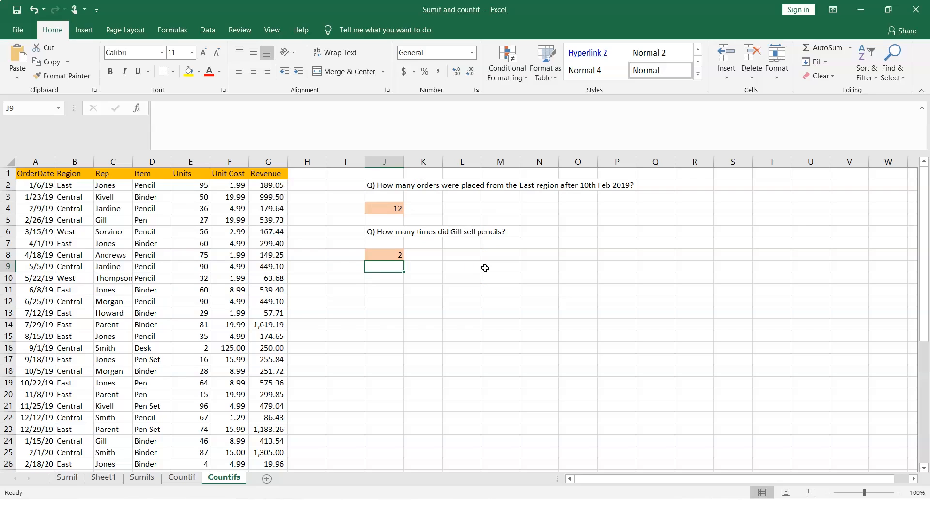
# Turn on filtering for the header row A1:G1 of the sales data
pyautogui.moveTo(39, 173); pyautogui.dragTo(273, 175)
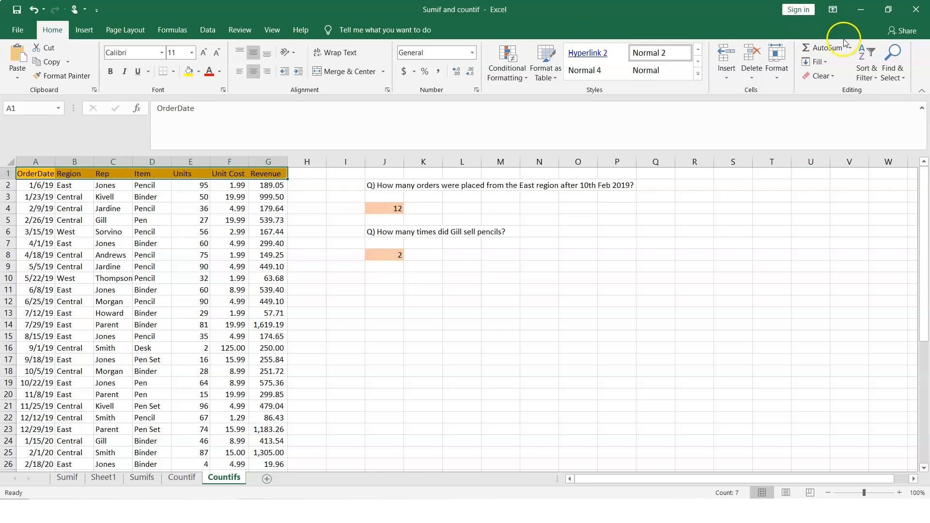
pyautogui.click(866, 70)
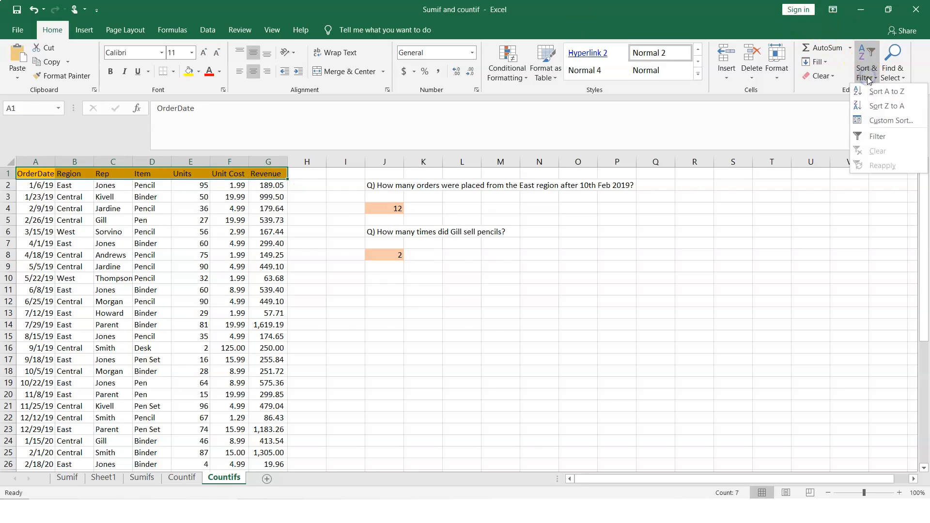
pyautogui.click(879, 141)
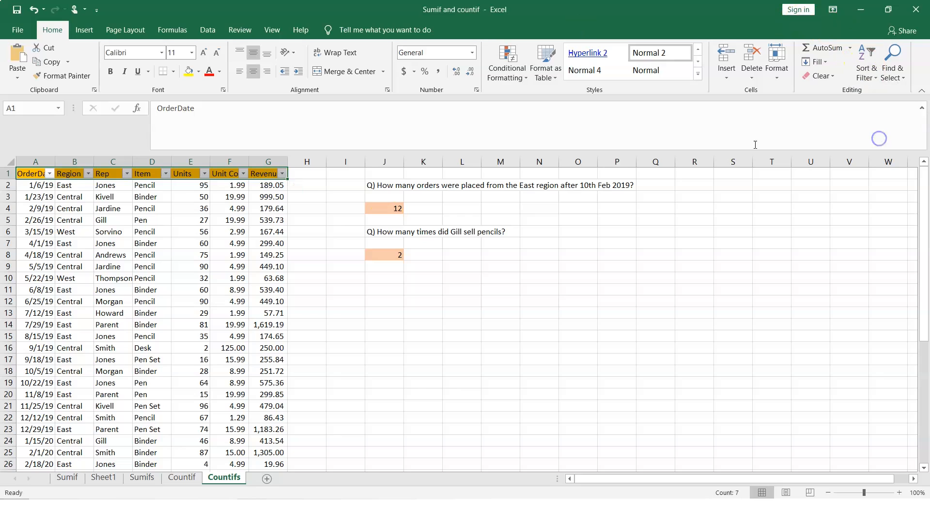
# Filter the Rep column to the rep named in the pencil sales question and the Item column to Pencil
pyautogui.click(127, 174)
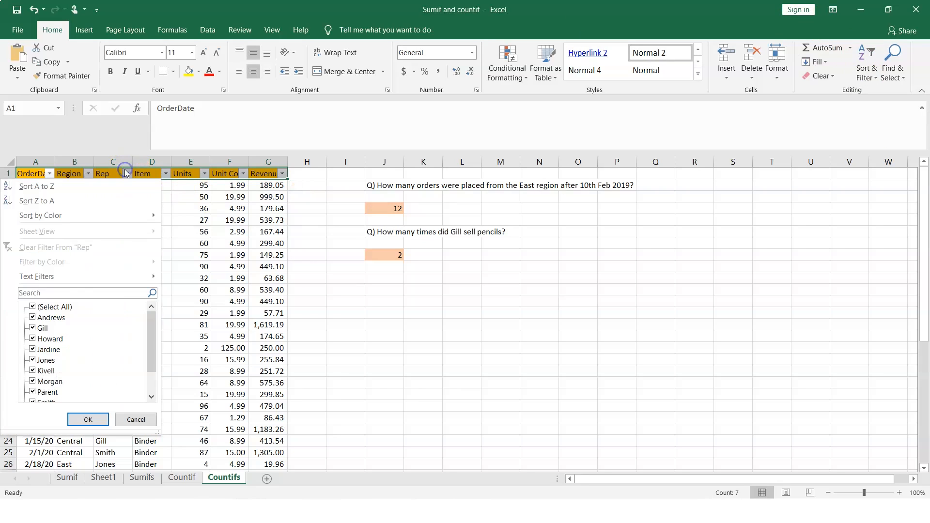
pyautogui.click(30, 307)
pyautogui.click(32, 328)
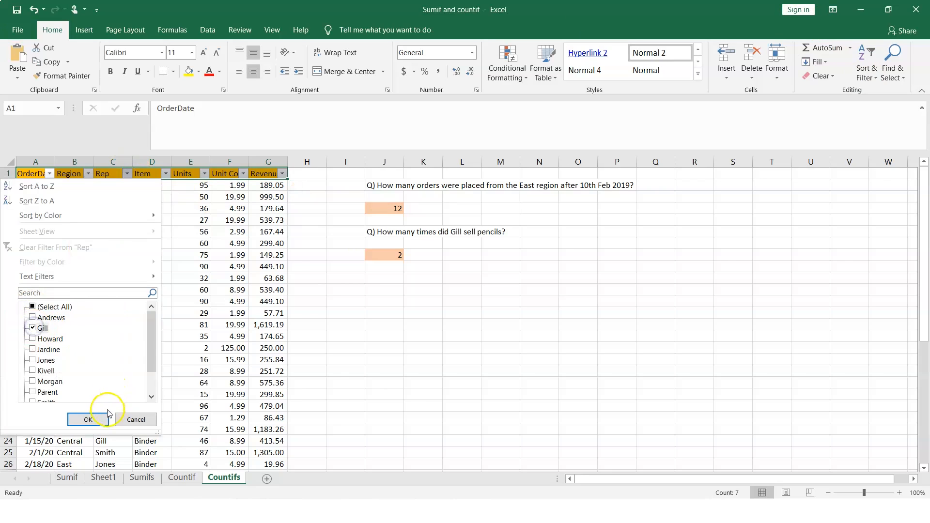
pyautogui.click(88, 419)
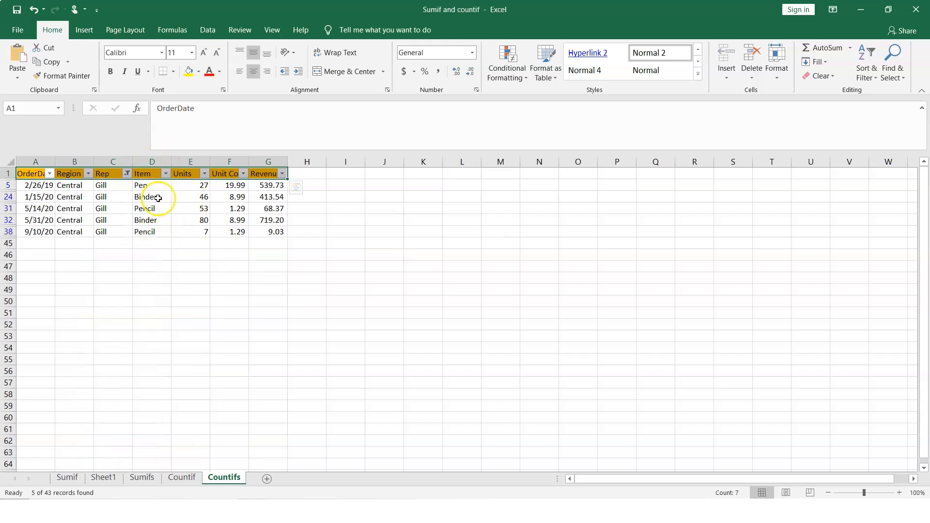
pyautogui.click(165, 173)
pyautogui.click(43, 306)
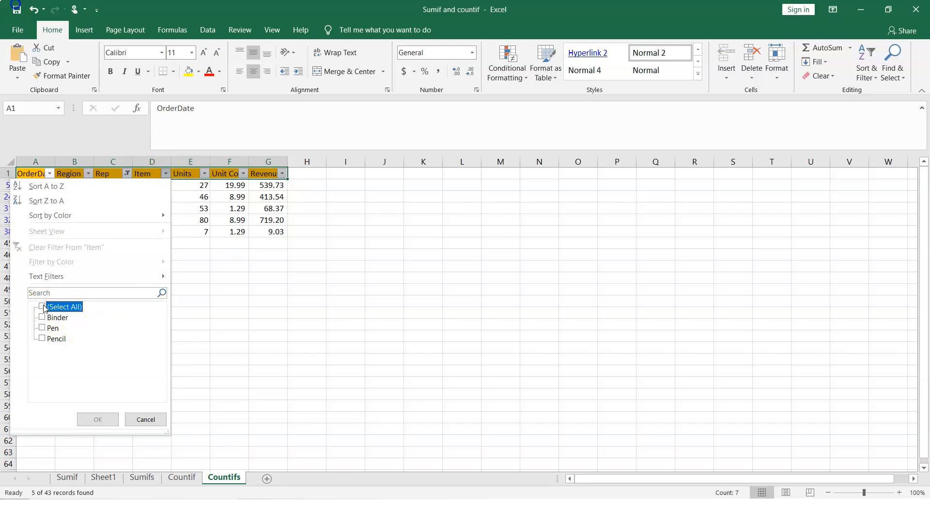
pyautogui.click(54, 340)
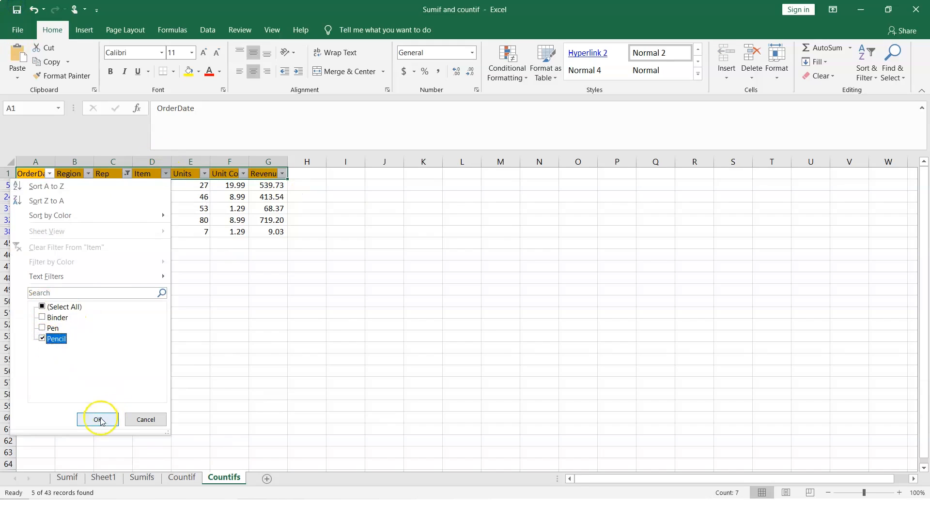
pyautogui.click(97, 420)
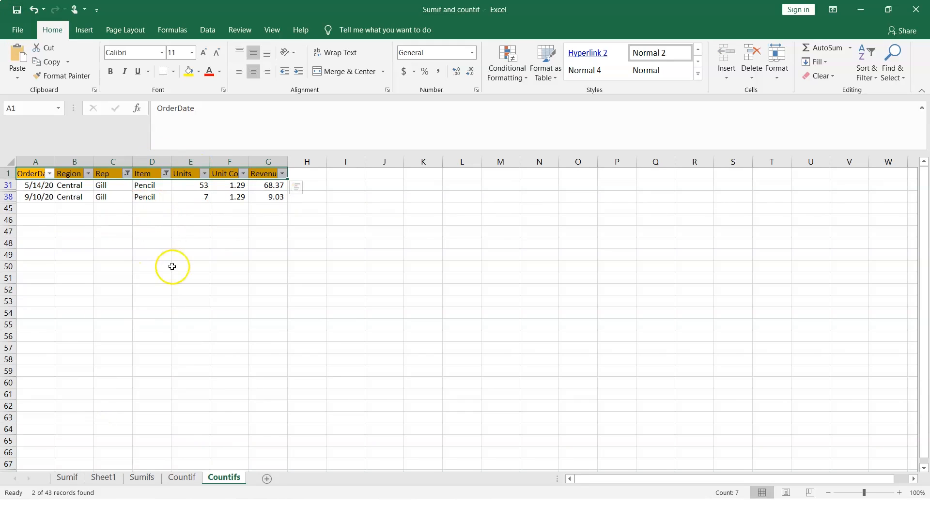
# Undo the Item and Rep column filters
pyautogui.hotkey('ctrl', 'z')
pyautogui.hotkey('ctrl', 'z')
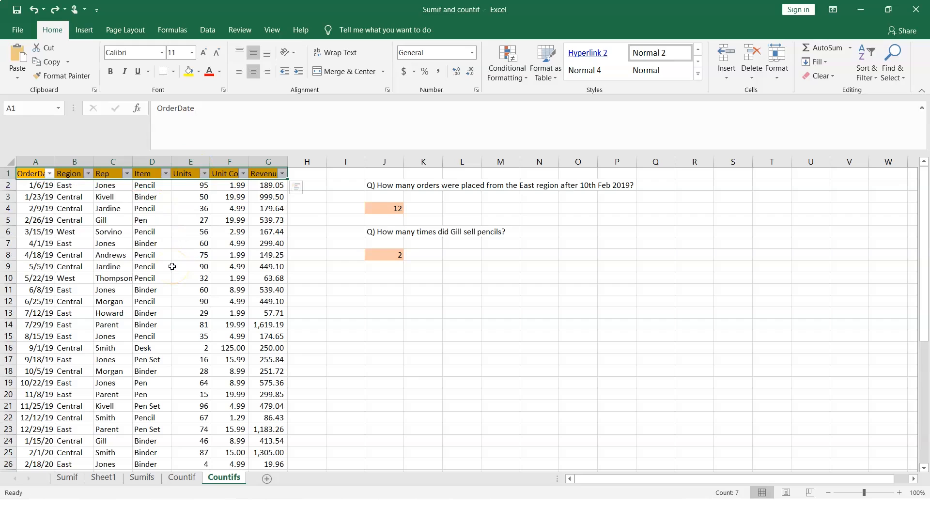
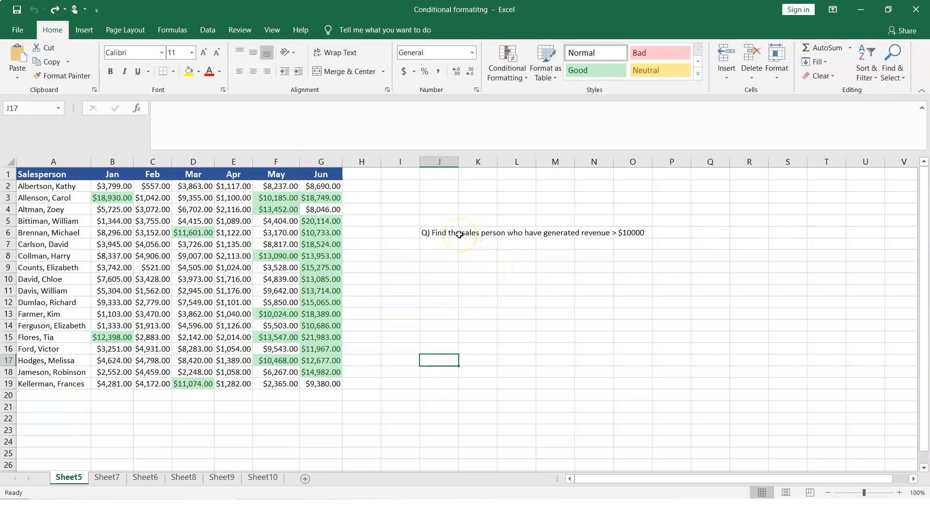
# Start a Greater Than highlight rule for the sales table A2:G19 on Sheet5 of the conditional formatting workbook
pyautogui.moveTo(457, 233); pyautogui.dragTo(633, 237)
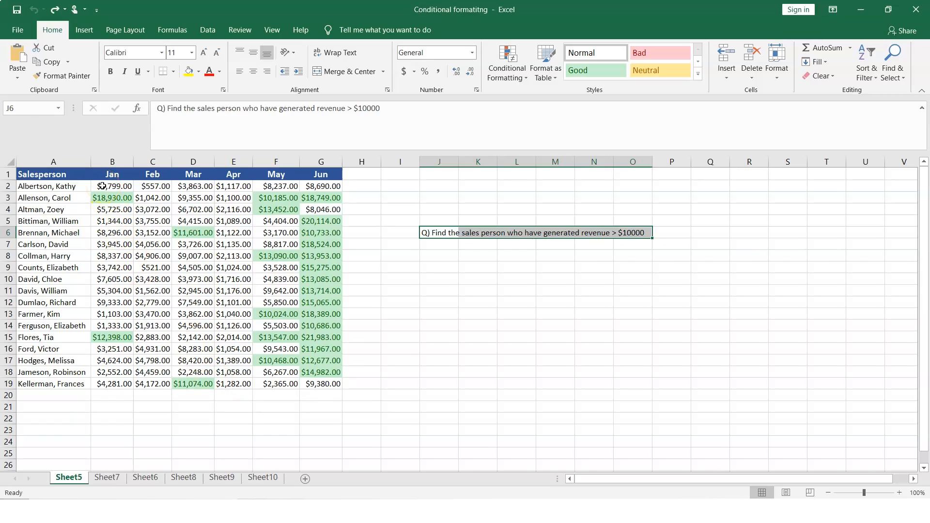
pyautogui.moveTo(102, 185); pyautogui.dragTo(242, 242)
pyautogui.moveTo(20, 189); pyautogui.dragTo(337, 389)
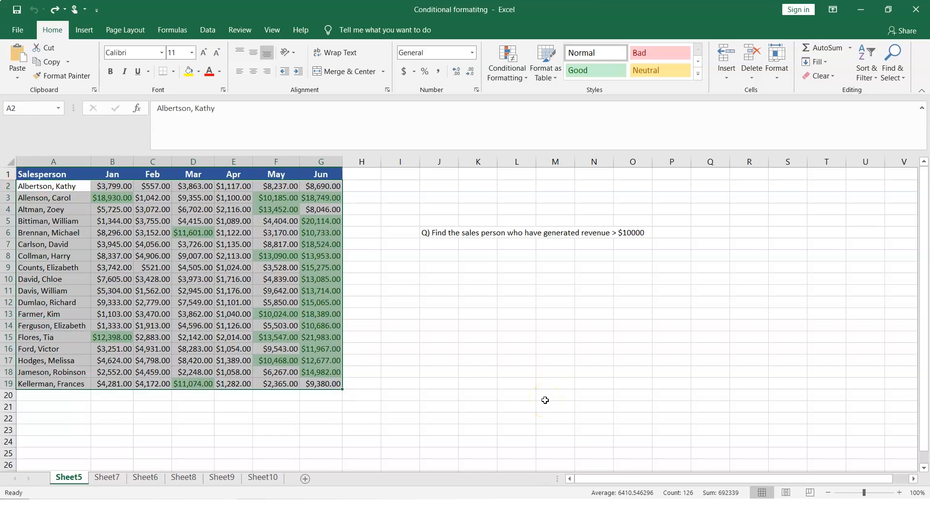
pyautogui.click(510, 72)
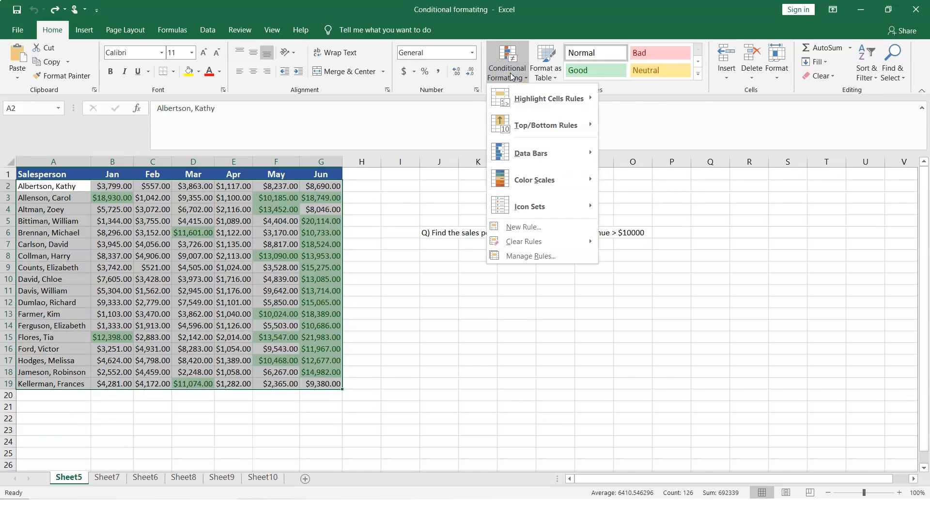
pyautogui.click(523, 104)
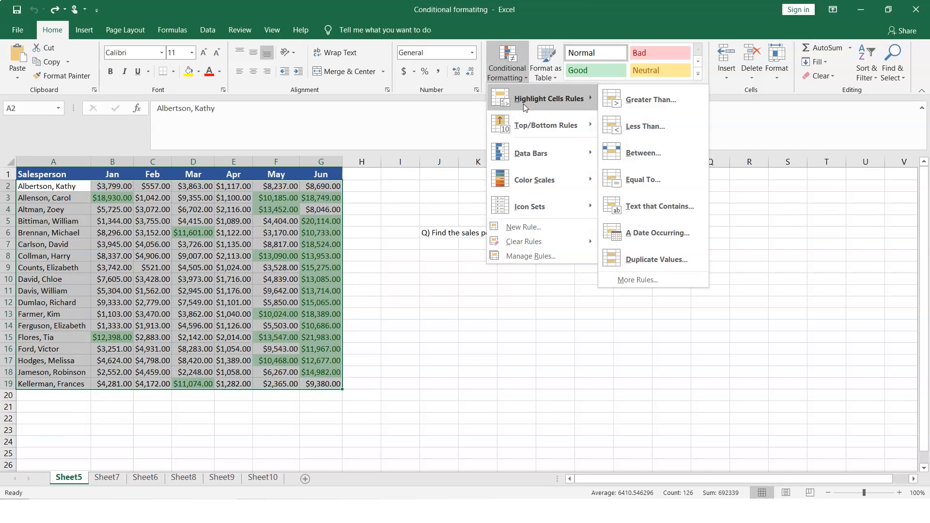
pyautogui.click(645, 103)
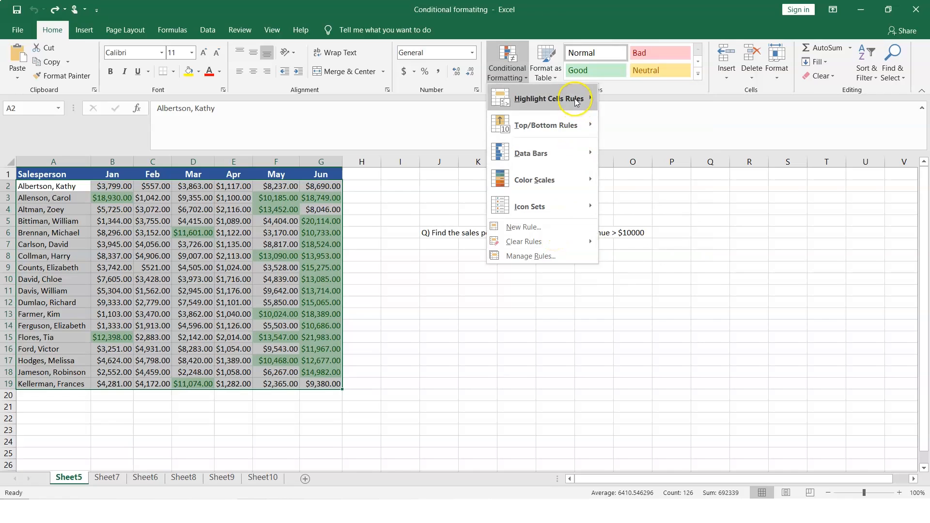
pyautogui.moveTo(579, 104)
pyautogui.click(629, 103)
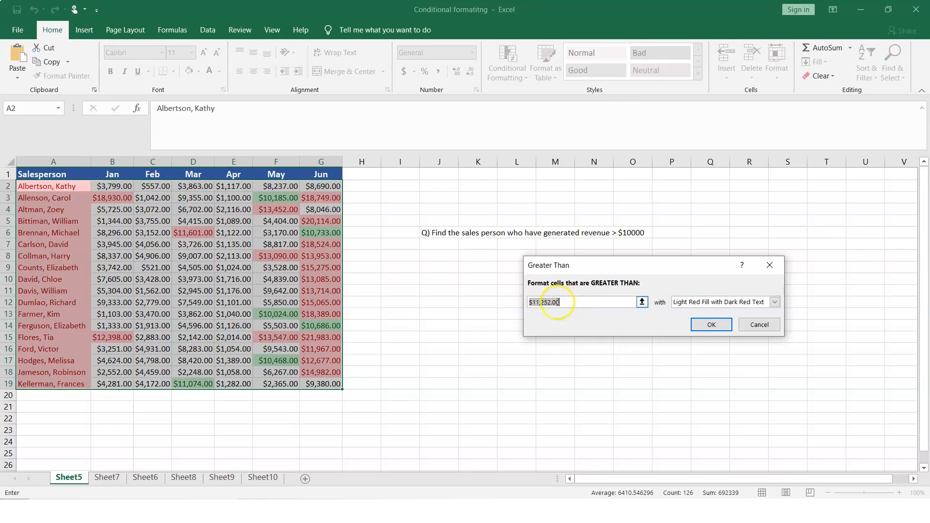
# Set the Greater Than threshold to $12,000.00 with Yellow Fill with Dark Yellow Text and apply the rule
pyautogui.click(539, 300)
pyautogui.press('BackSpace')
pyautogui.write('2')
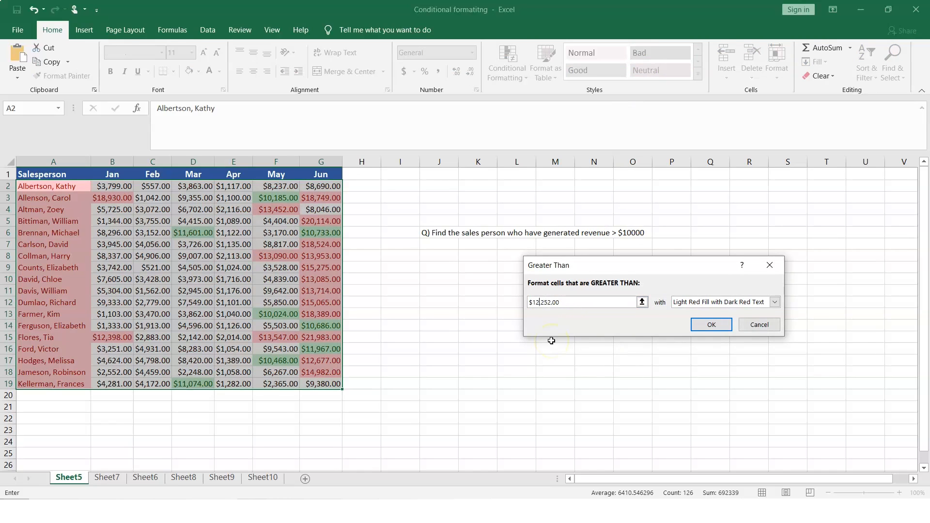
pyautogui.click(549, 301)
pyautogui.click(775, 302)
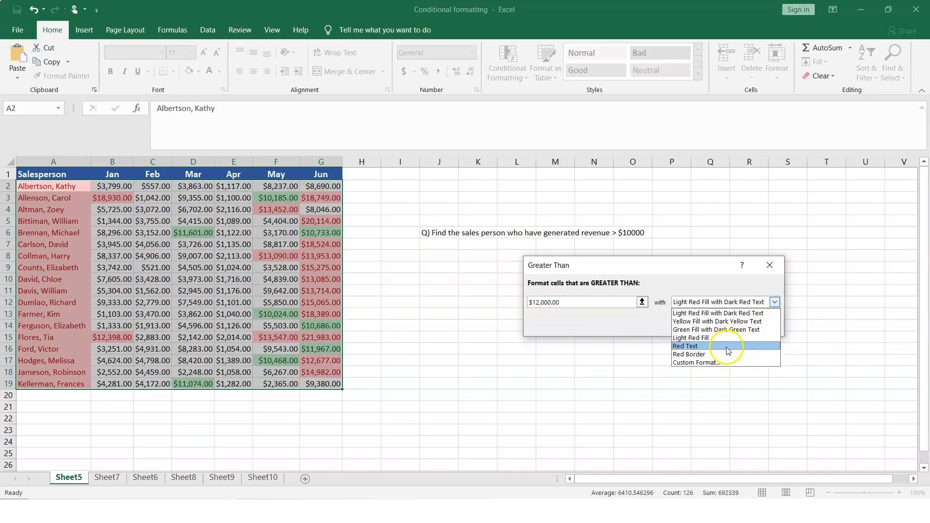
pyautogui.click(720, 322)
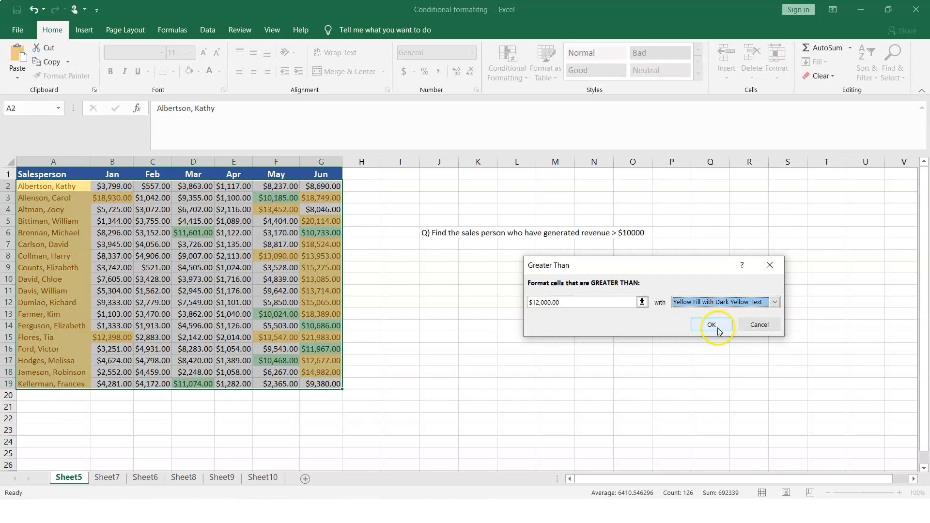
pyautogui.click(712, 325)
pyautogui.click(652, 365)
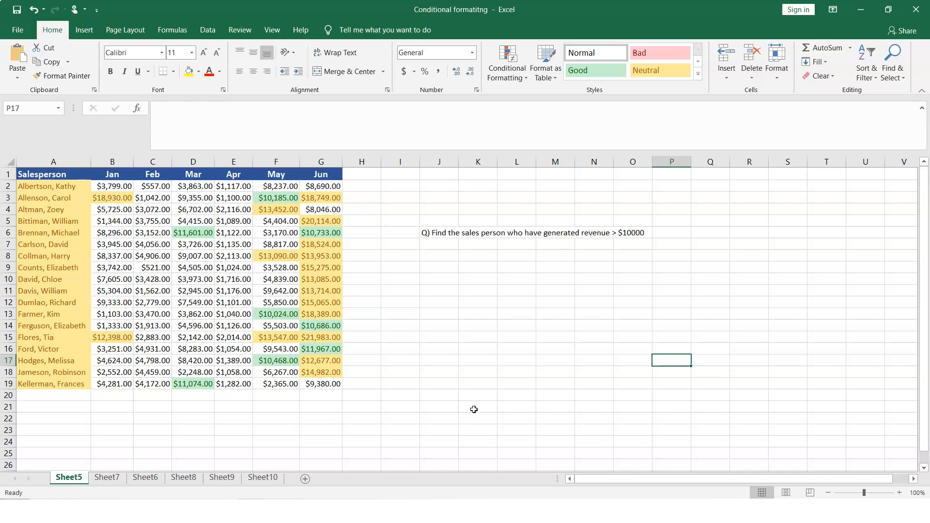
# Undo the yellow Greater Than highlight rule on the sales table
pyautogui.hotkey('ctrl', 'z')
pyautogui.click(475, 384)
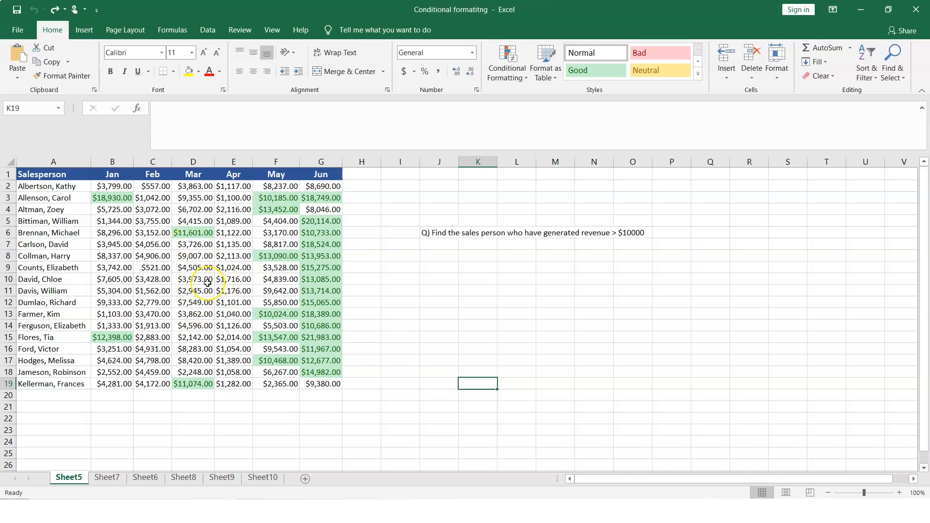
# Switch to Sheet7 with the three-color scale question and clear the selection of the sales table
pyautogui.click(106, 479)
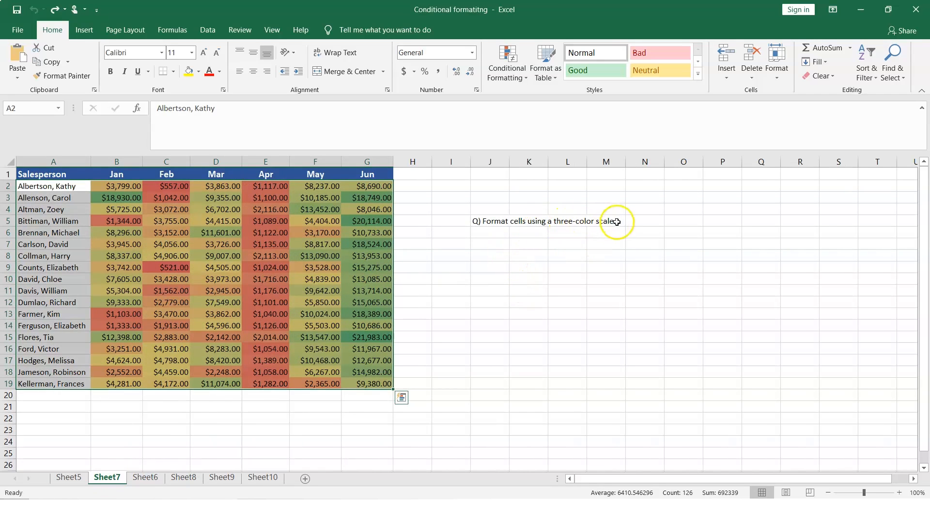
pyautogui.click(579, 326)
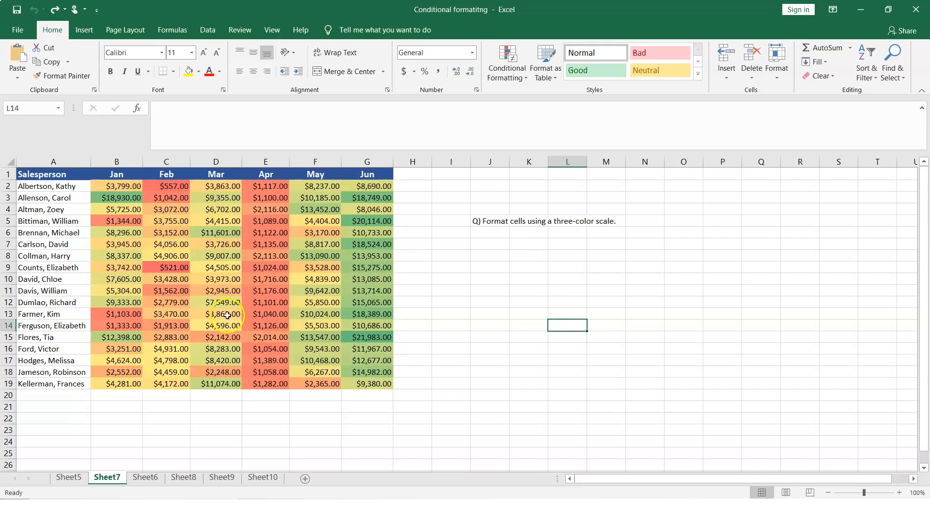
pyautogui.moveTo(107, 189); pyautogui.dragTo(361, 382)
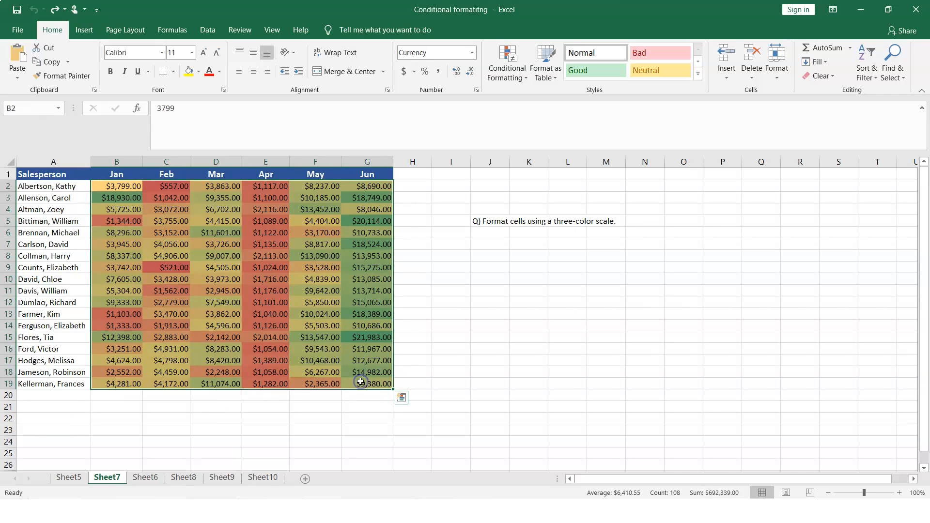
pyautogui.click(516, 80)
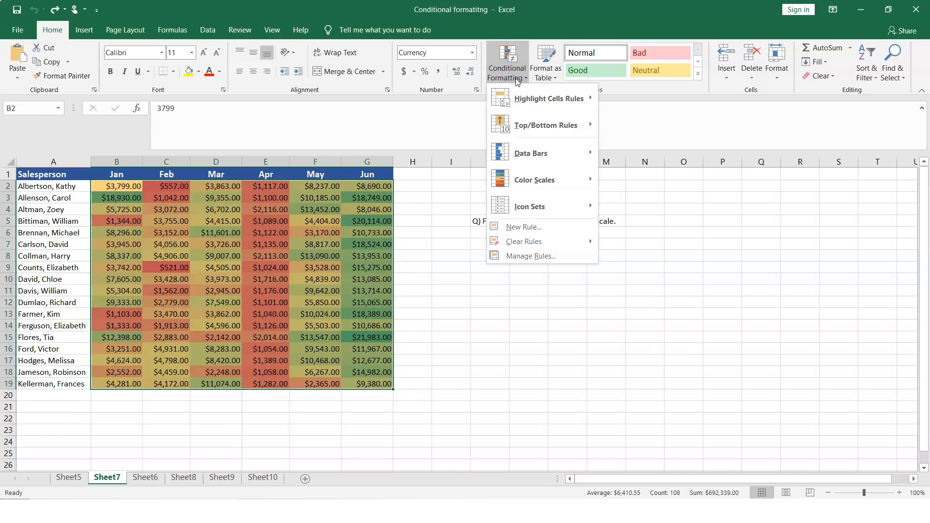
pyautogui.click(536, 186)
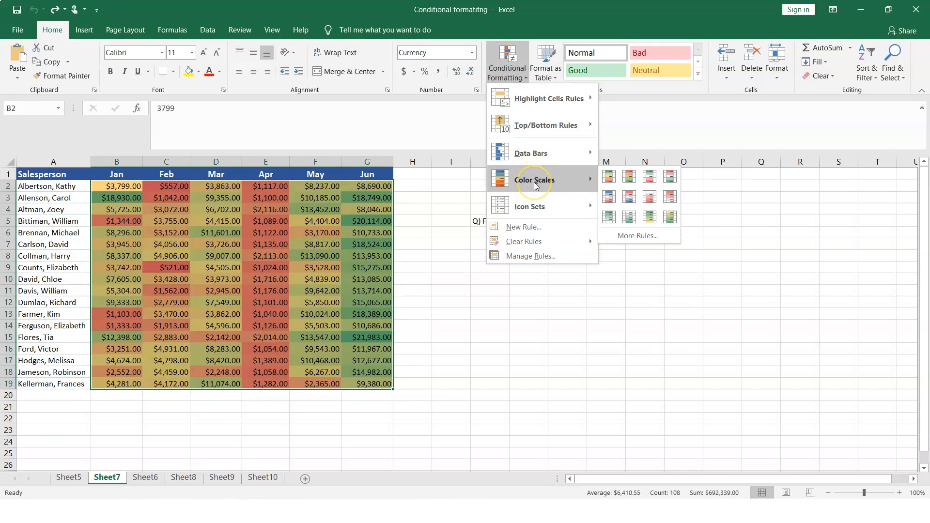
pyautogui.click(634, 242)
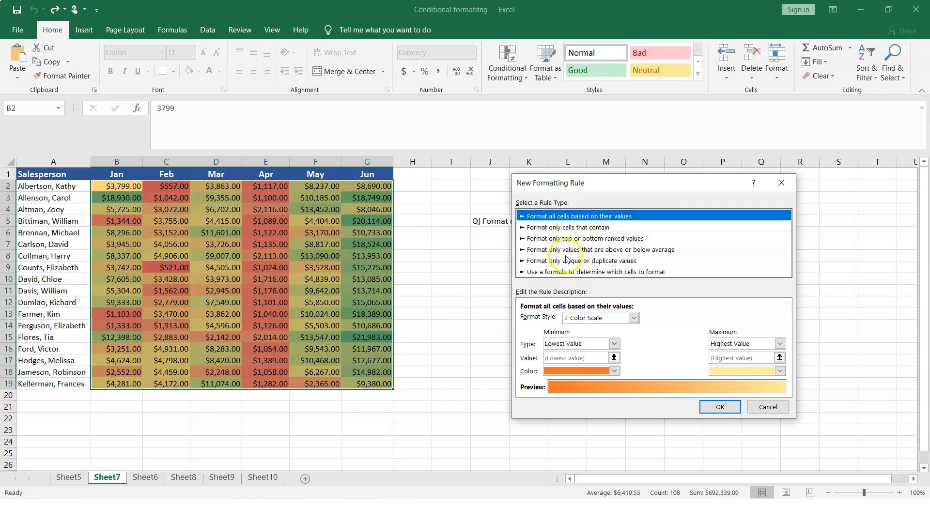
pyautogui.click(770, 409)
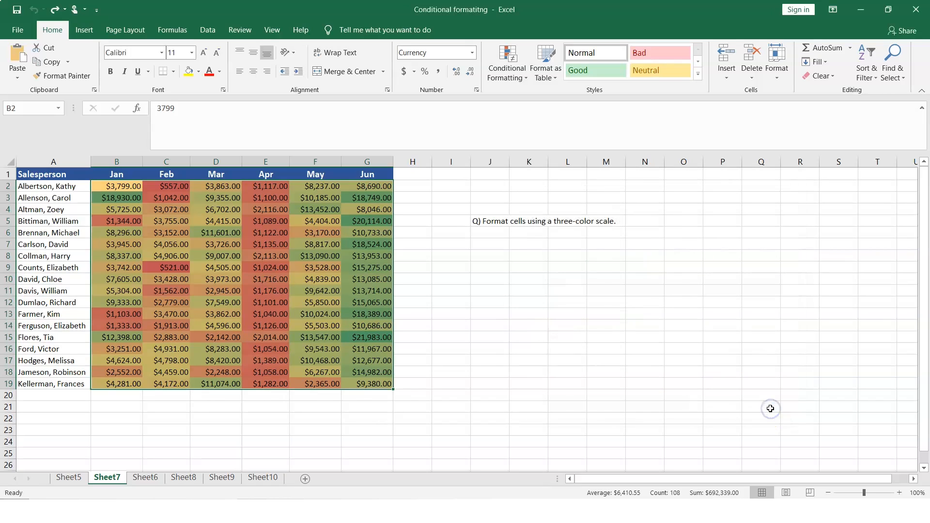
# Examine the first graded color scale rule on B2:G19 in the rules manager, including its format style and color settings
pyautogui.moveTo(116, 186); pyautogui.dragTo(368, 383)
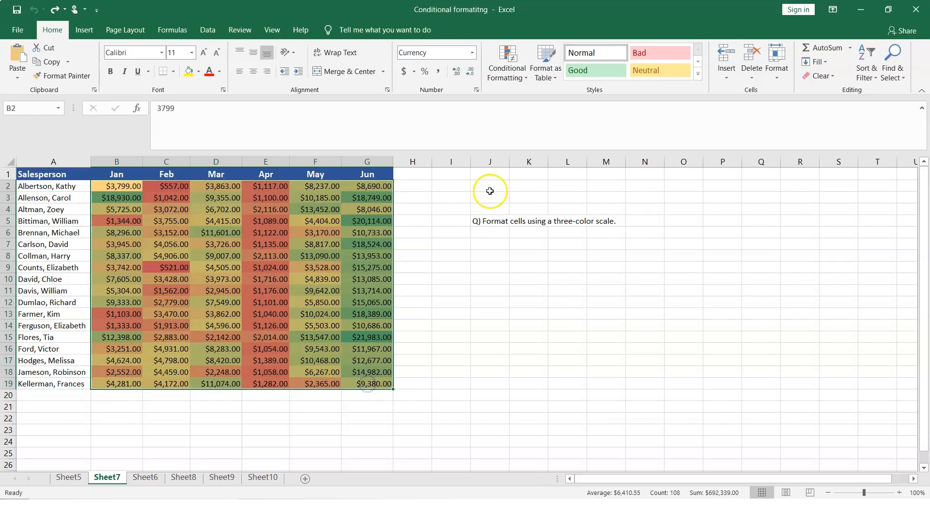
pyautogui.click(520, 77)
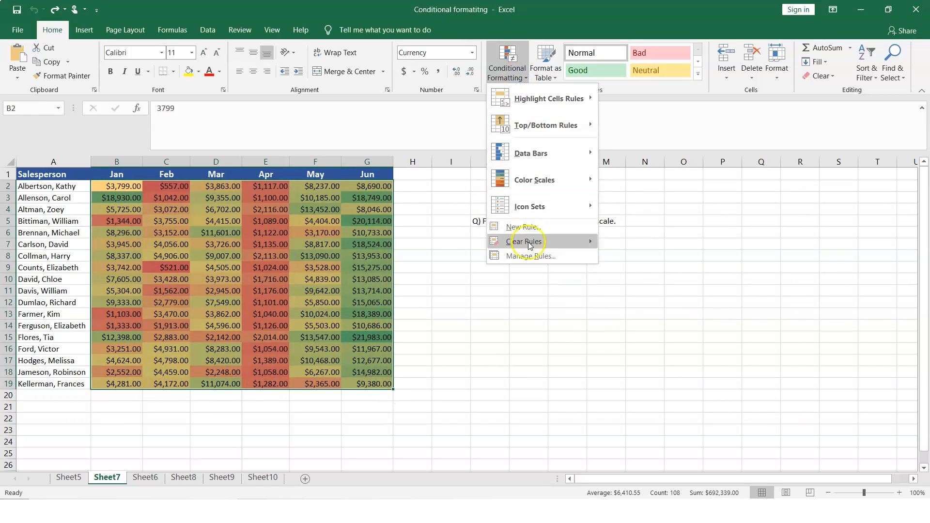
pyautogui.click(530, 257)
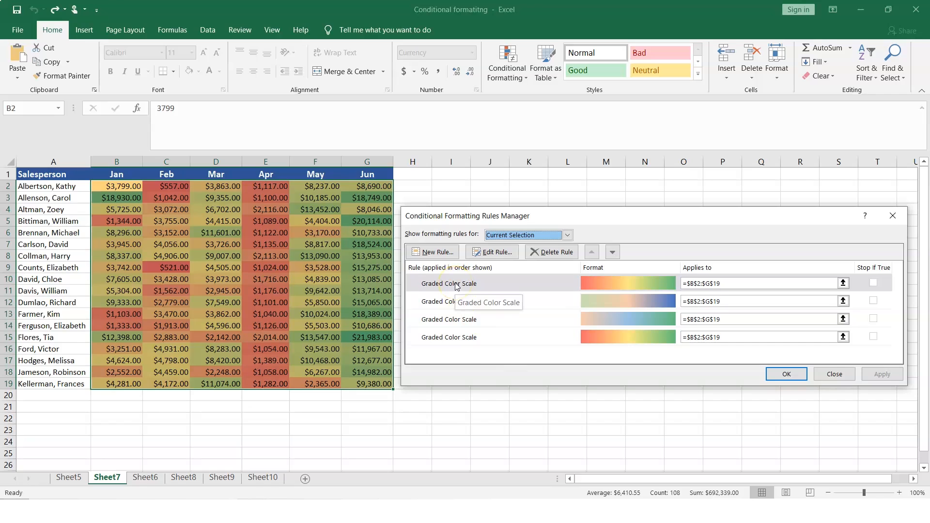
pyautogui.click(493, 252)
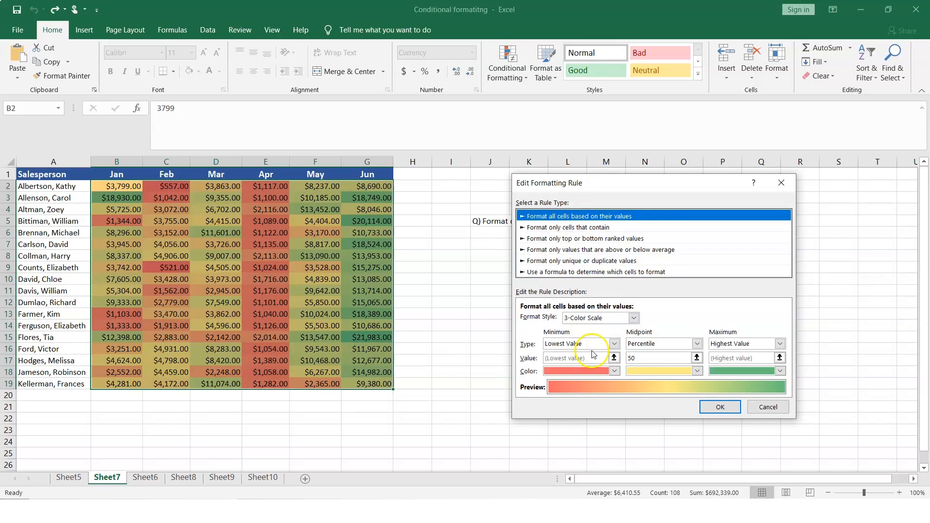
pyautogui.click(774, 407)
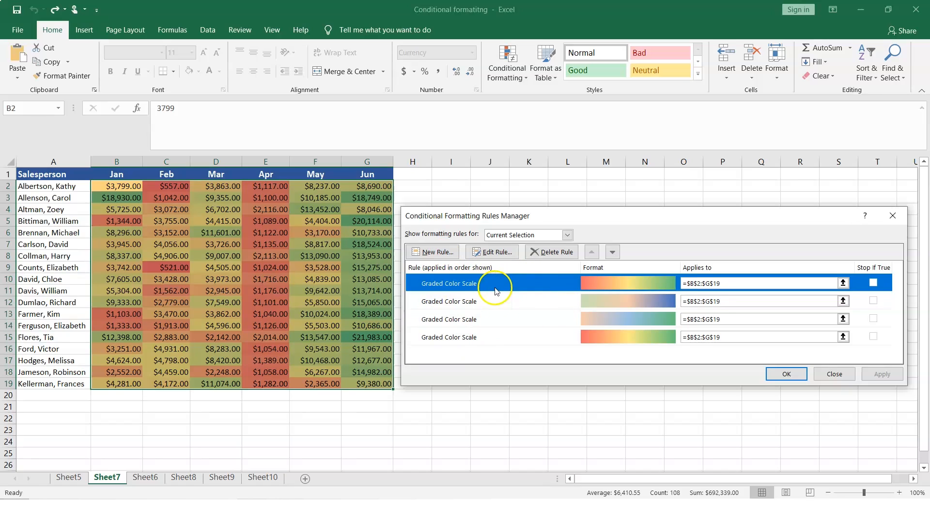
# Delete all graded color scale rules from B2:G19, apply the change and clear the cell selection
pyautogui.click(560, 252)
pyautogui.click(560, 252)
pyautogui.click(560, 252)
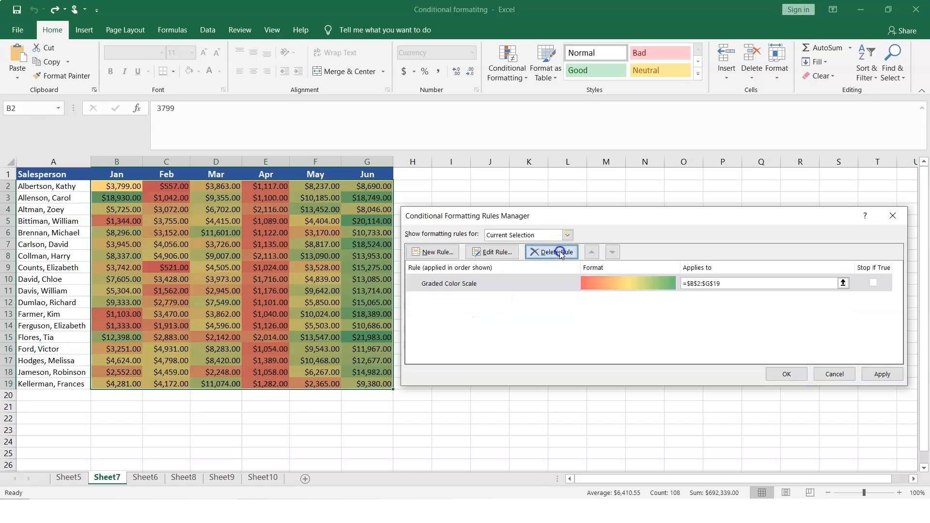
pyautogui.click(560, 252)
pyautogui.click(881, 374)
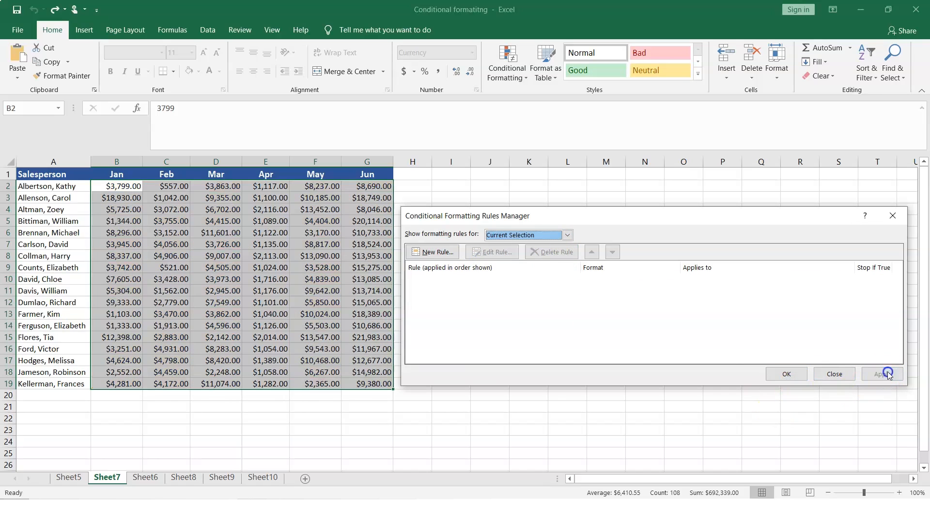
pyautogui.click(786, 374)
pyautogui.click(565, 430)
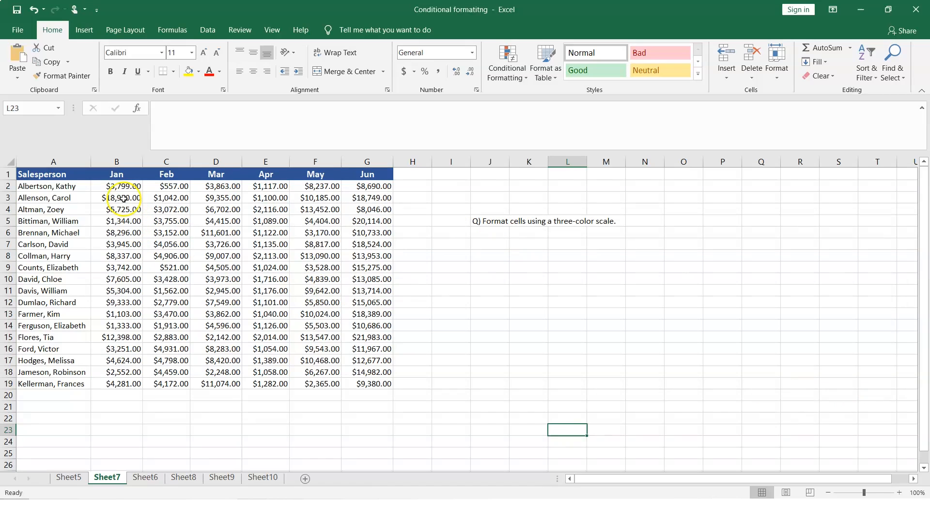
# Start a new formatting rule for B2:G19 that formats all cells by value with the 3-Color Scale style
pyautogui.moveTo(117, 187); pyautogui.dragTo(381, 386)
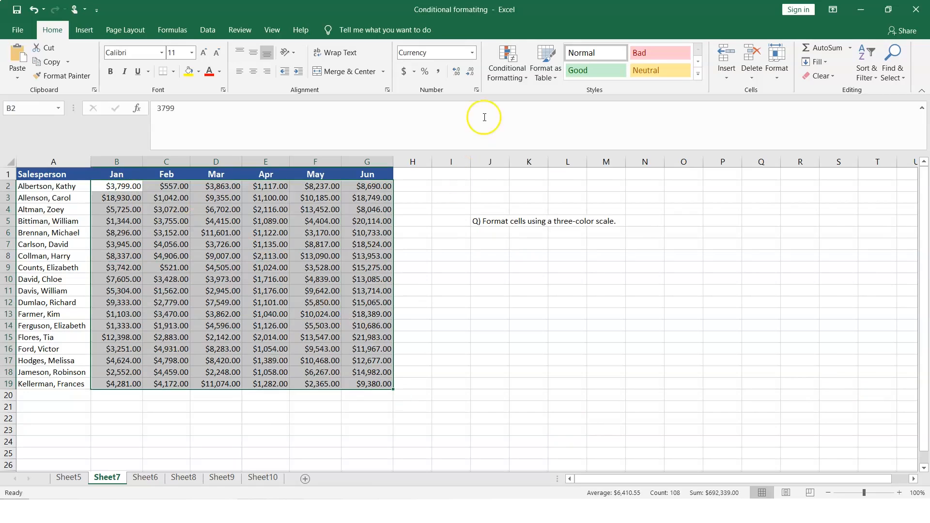
pyautogui.click(545, 72)
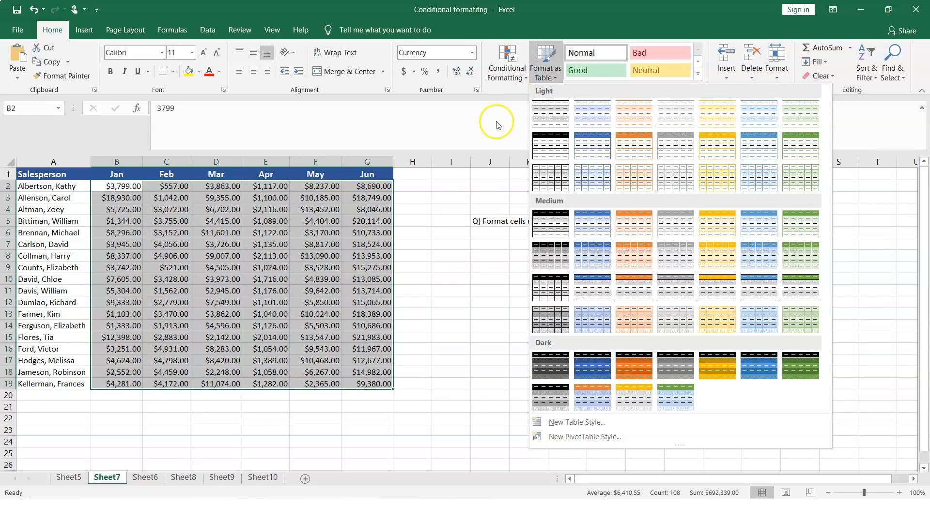
pyautogui.click(514, 76)
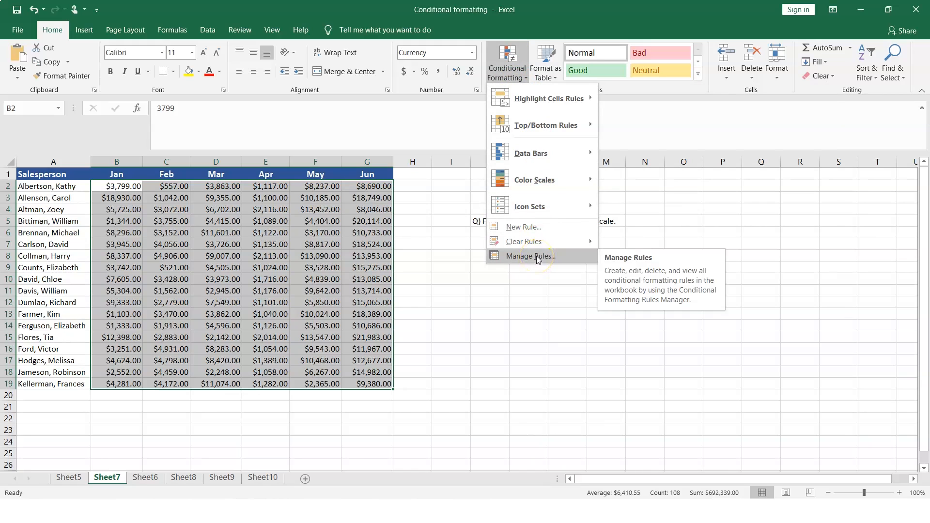
pyautogui.click(533, 227)
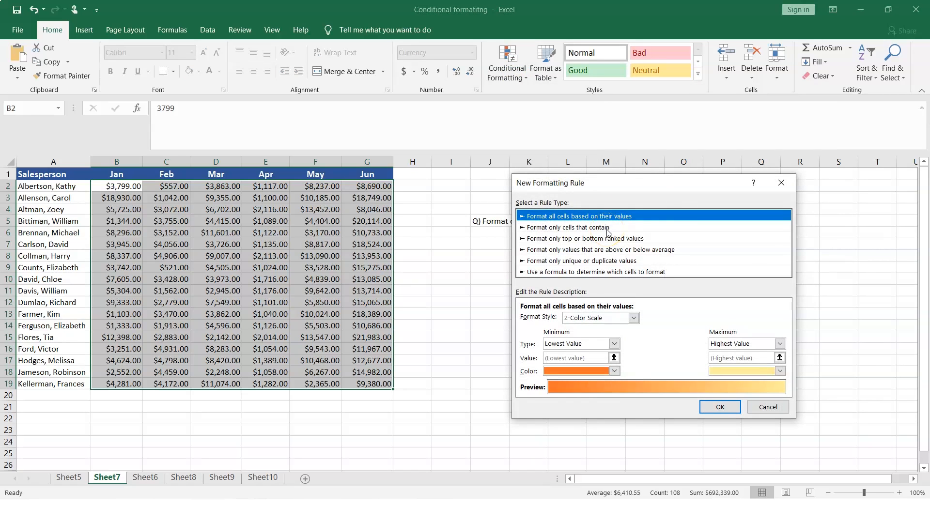
pyautogui.moveTo(648, 185); pyautogui.dragTo(659, 140)
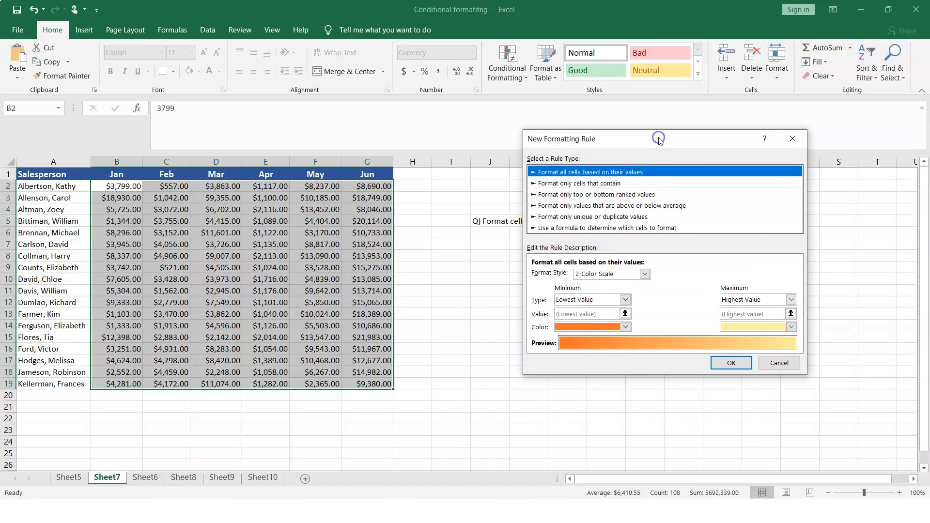
pyautogui.click(645, 274)
pyautogui.click(619, 292)
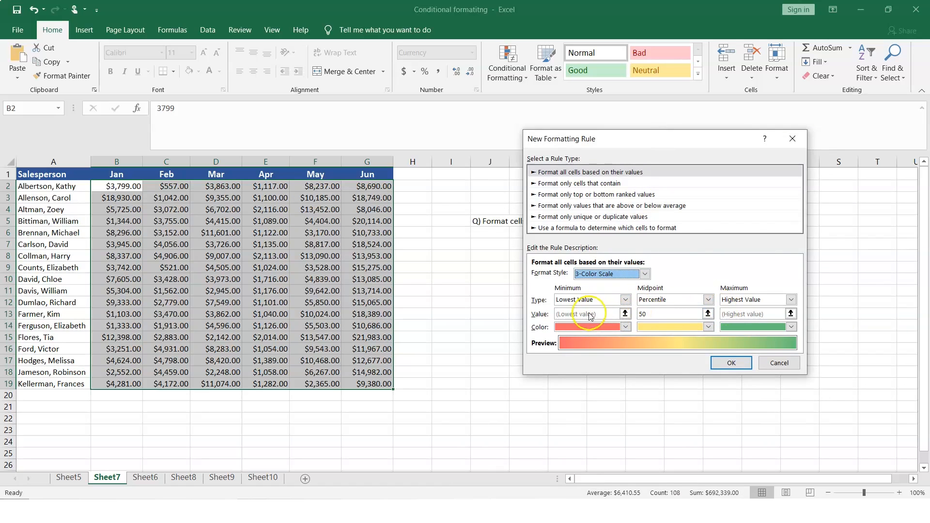
# Set the scale's minimum color to standard red, apply the rule and deselect the revenue range
pyautogui.click(626, 328)
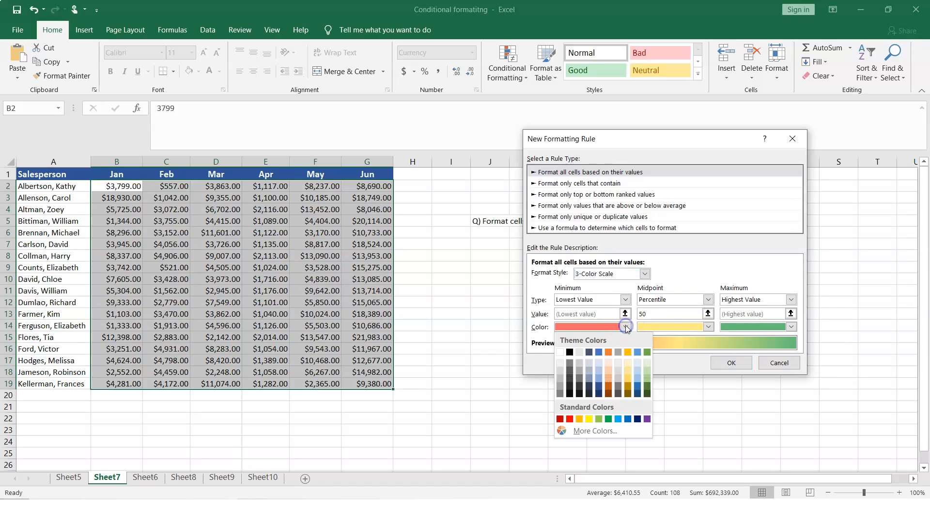
pyautogui.click(570, 419)
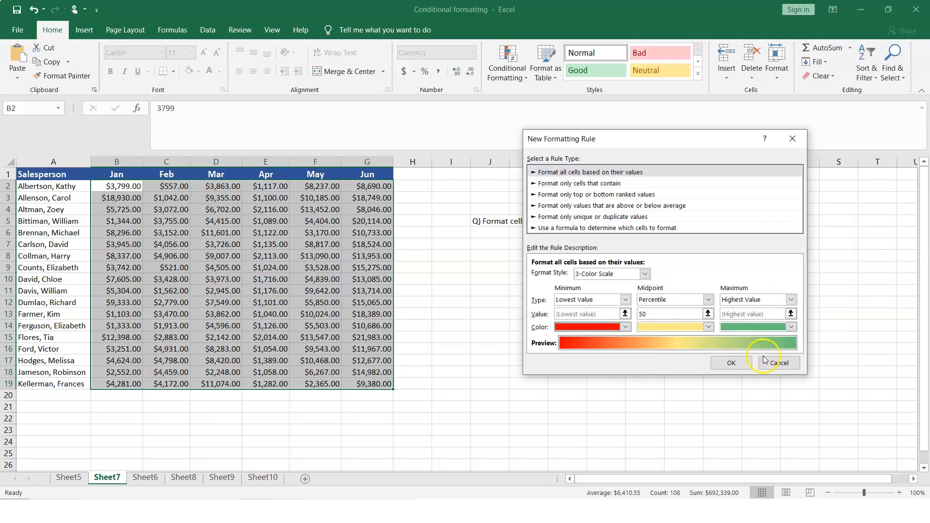
pyautogui.click(731, 364)
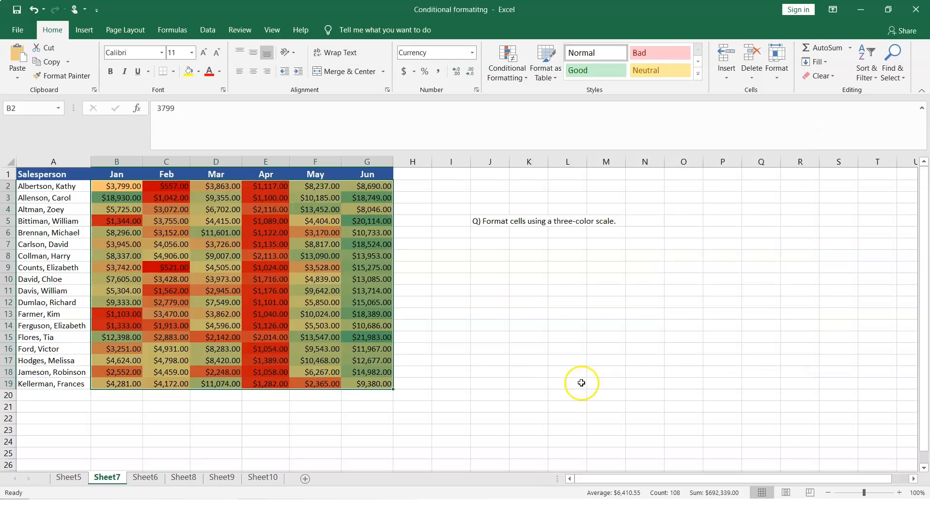
pyautogui.click(581, 383)
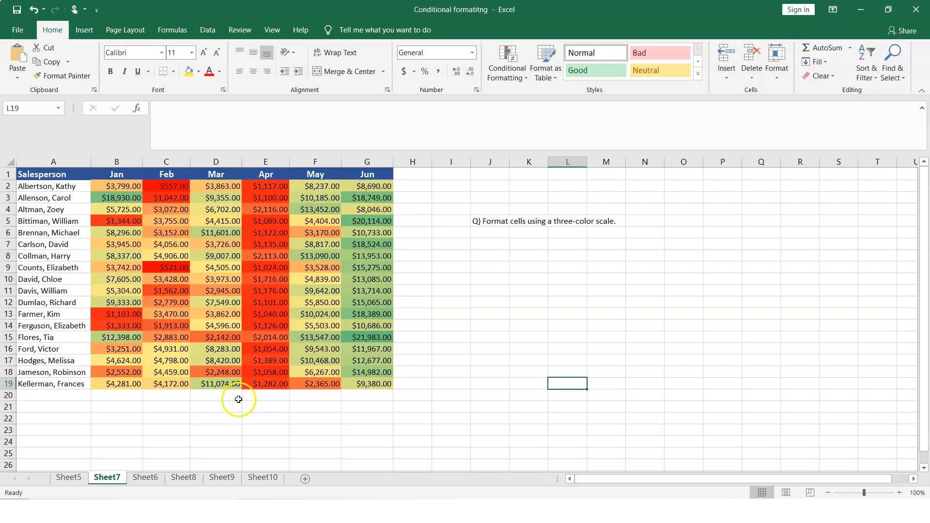
# Switch to Sheet6 with the above- and below-average revenue question and select empty cell J12
pyautogui.click(146, 478)
pyautogui.click(435, 348)
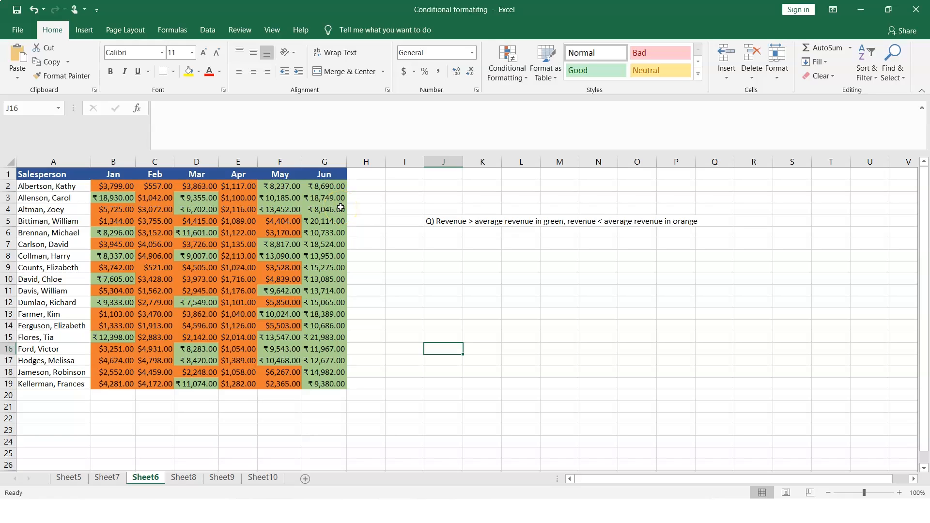
pyautogui.click(172, 212)
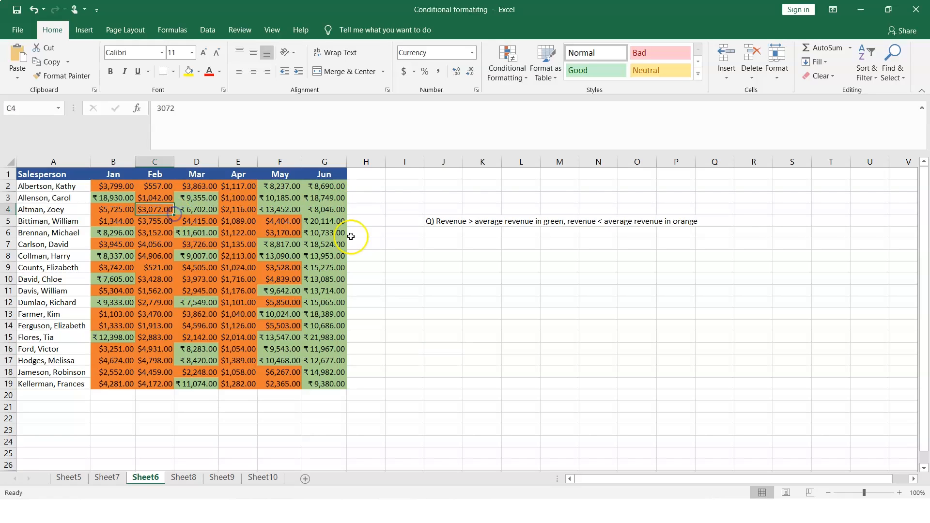
pyautogui.click(436, 303)
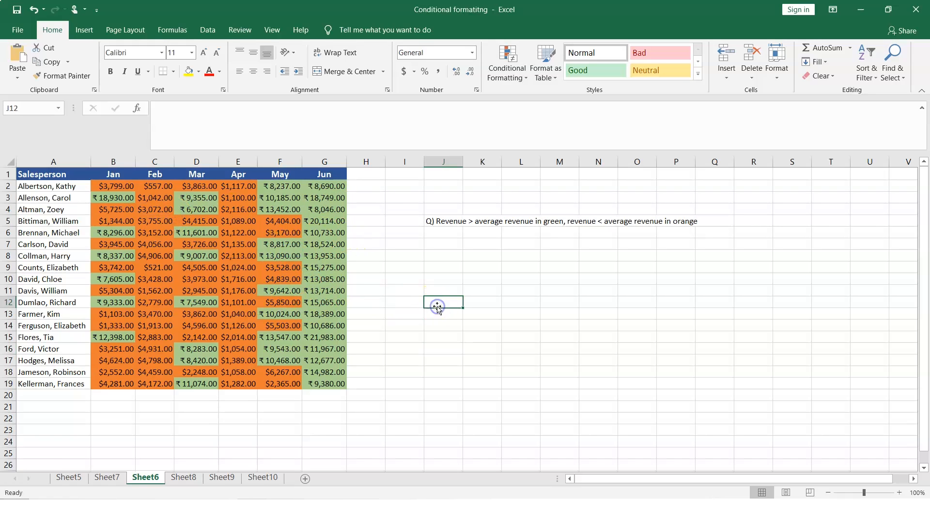
# Start a new formatting rule that formats only values above the average for the selected range
pyautogui.click(516, 77)
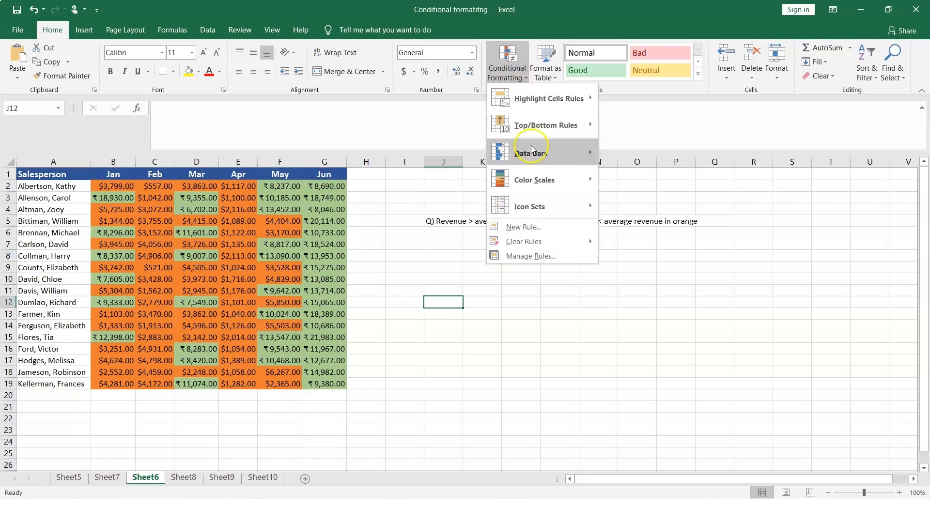
pyautogui.click(536, 228)
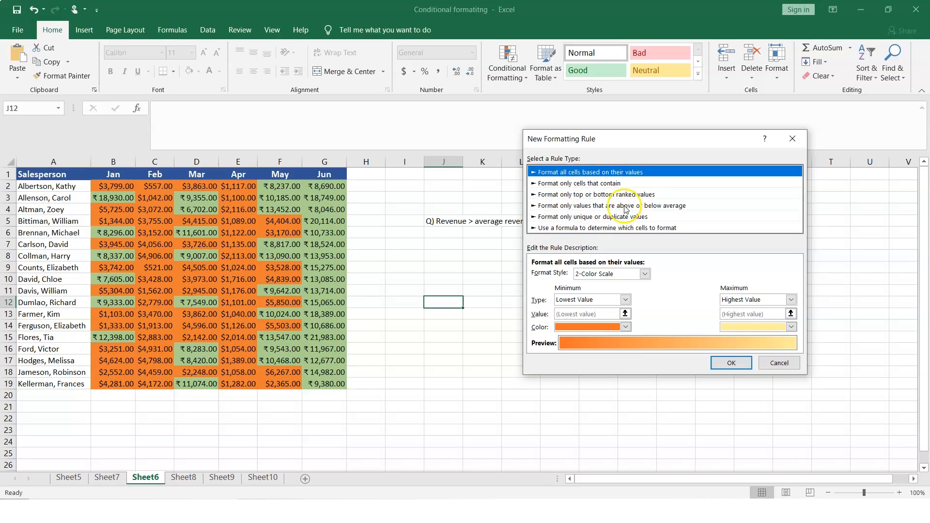
pyautogui.click(675, 207)
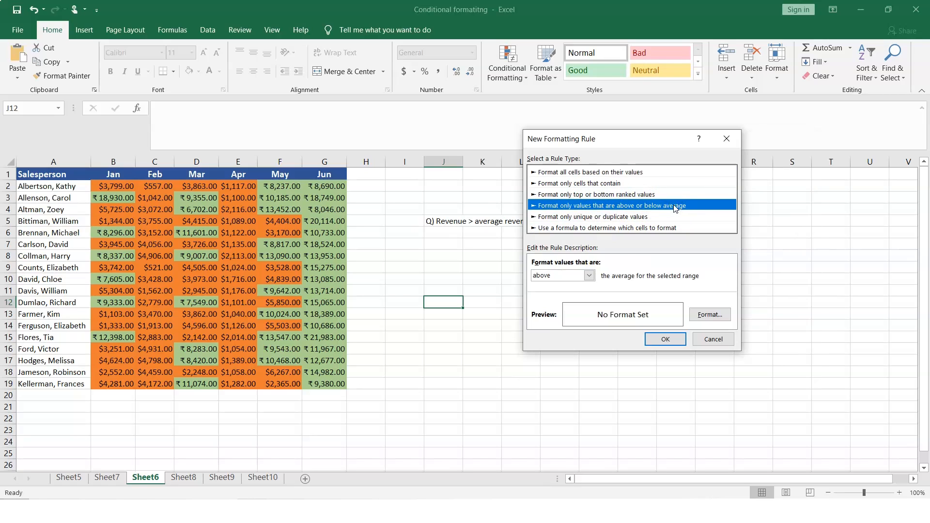
pyautogui.click(589, 276)
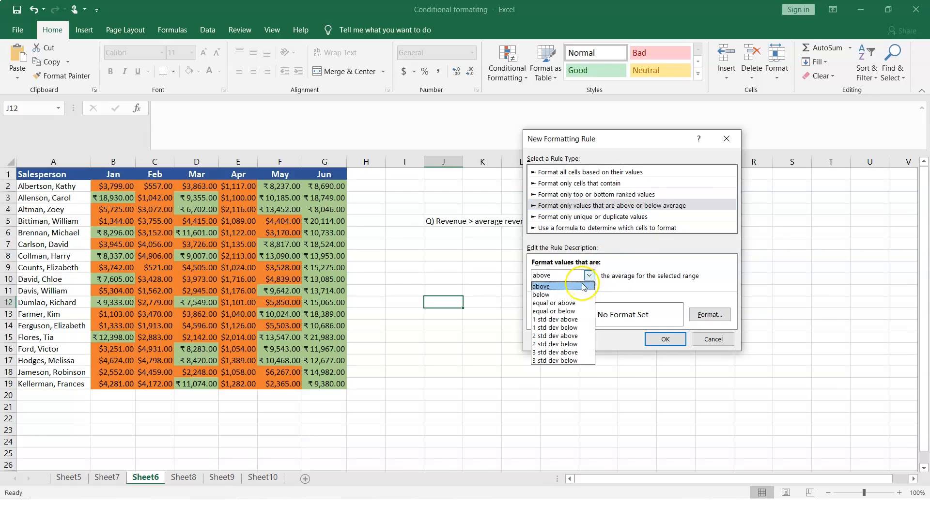
pyautogui.click(577, 291)
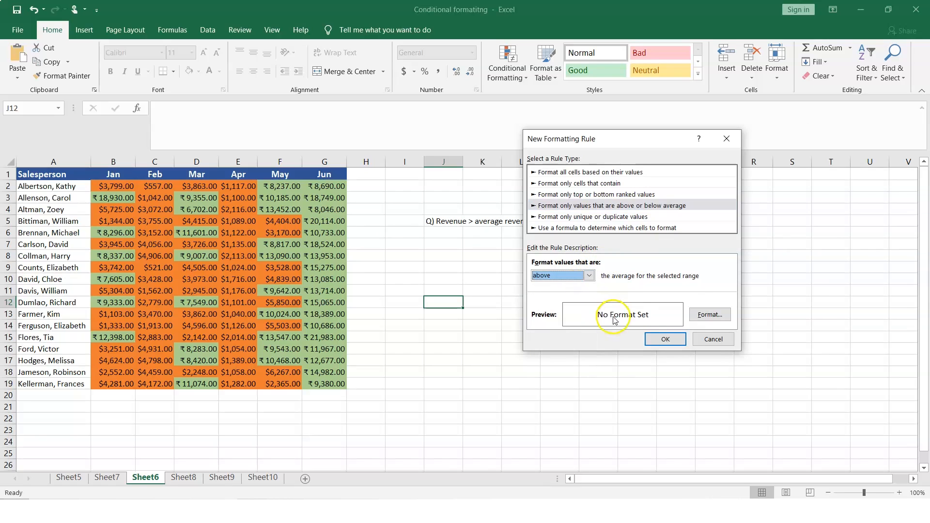
# Give the above-average rule a yellow background fill and confirm the new rule
pyautogui.click(707, 316)
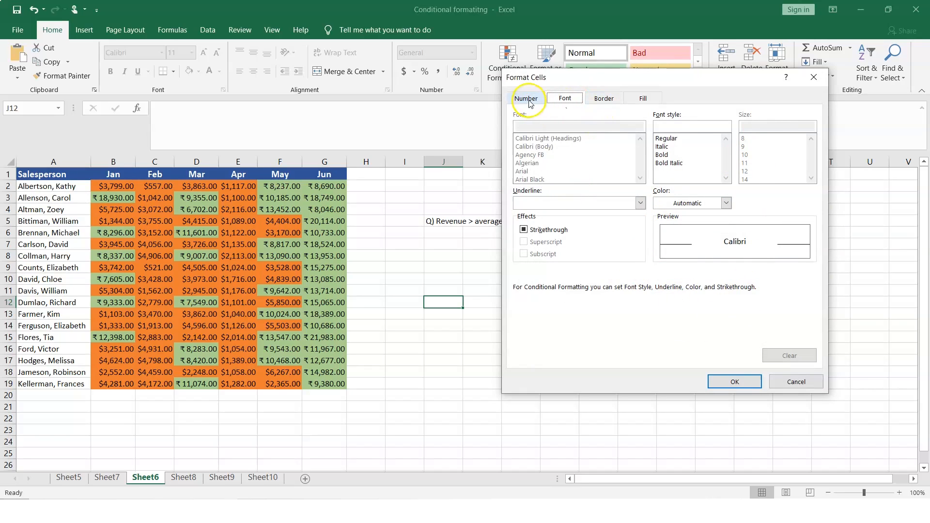
pyautogui.click(603, 99)
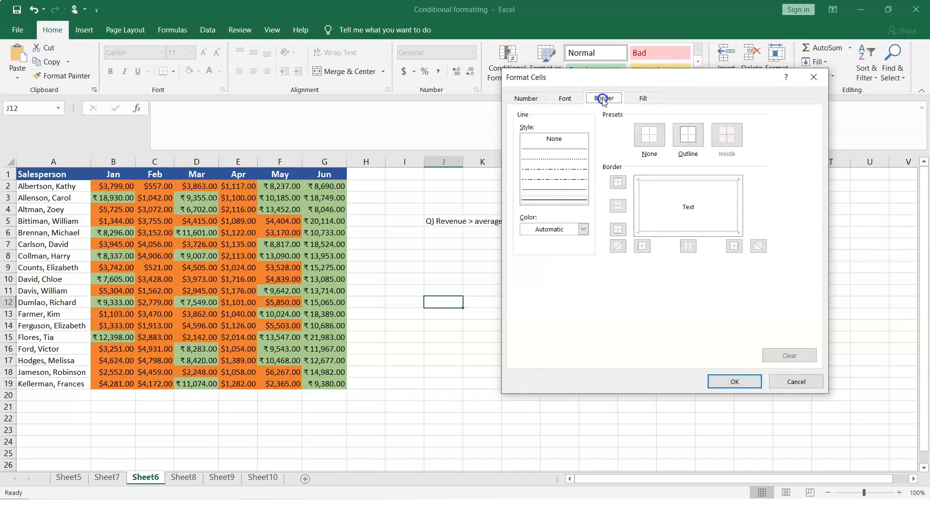
pyautogui.click(643, 99)
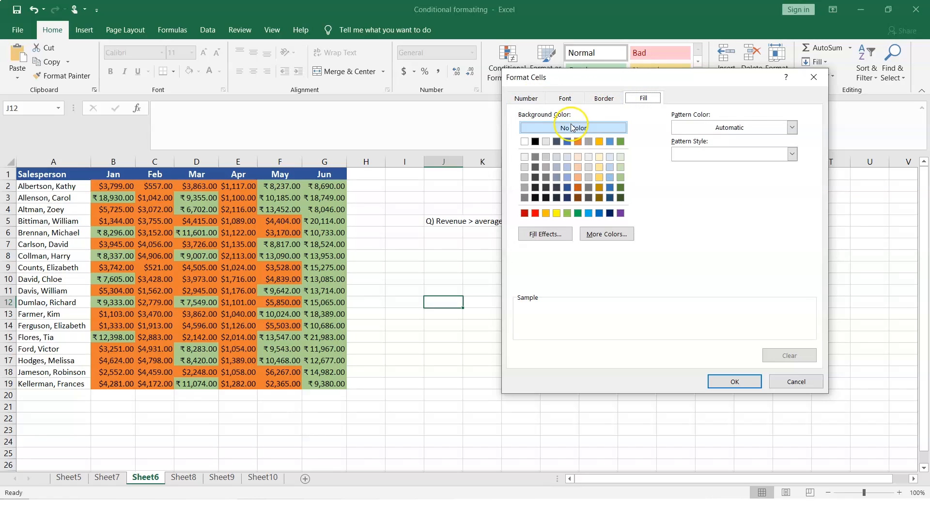
pyautogui.click(557, 214)
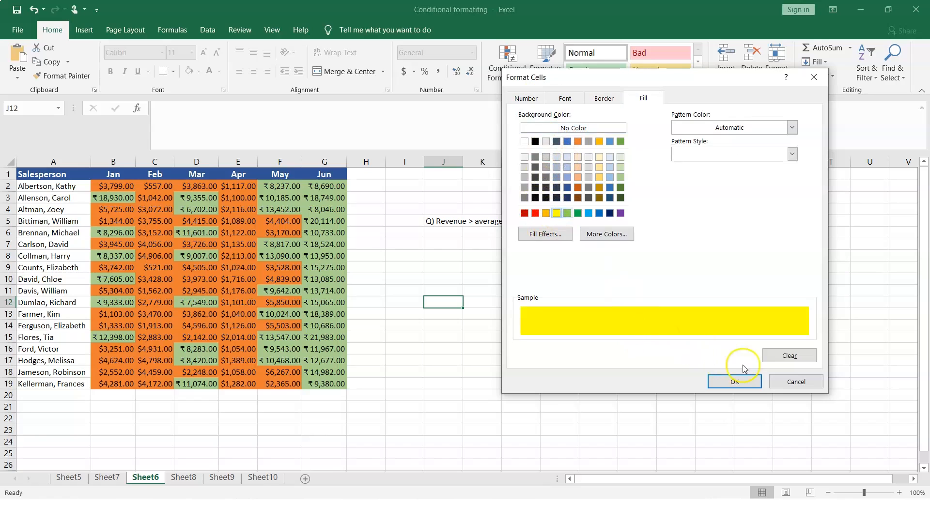
pyautogui.click(747, 383)
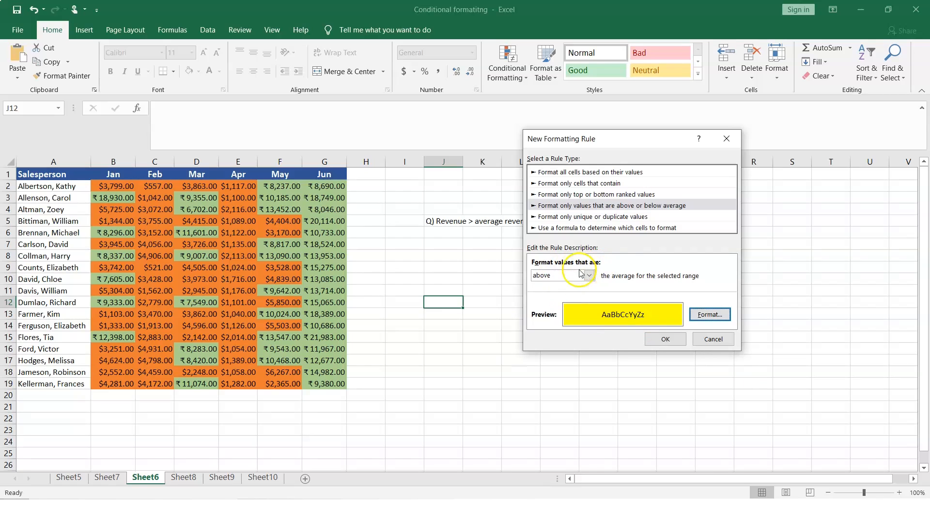
pyautogui.click(665, 339)
# Start another rule in the Conditional Formatting Rules Manager that formats only values below the average for the selected range
pyautogui.click(505, 74)
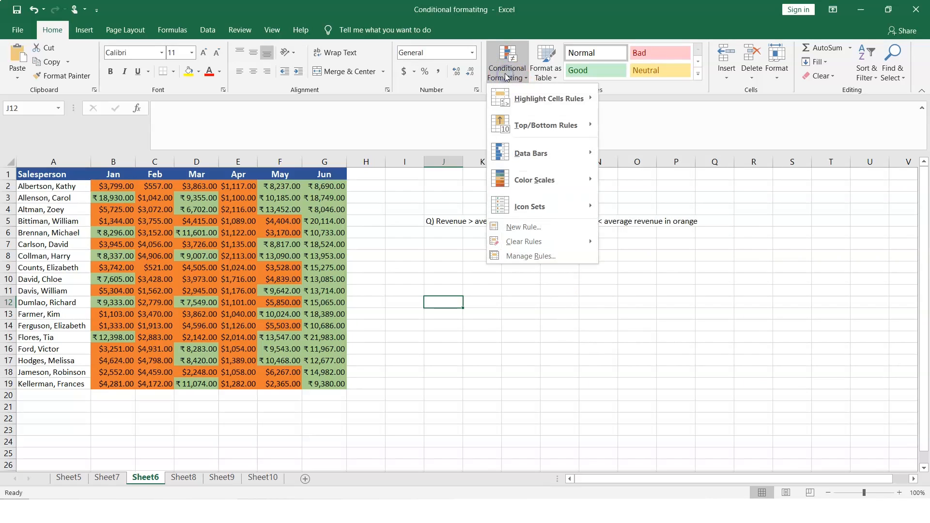
pyautogui.click(529, 256)
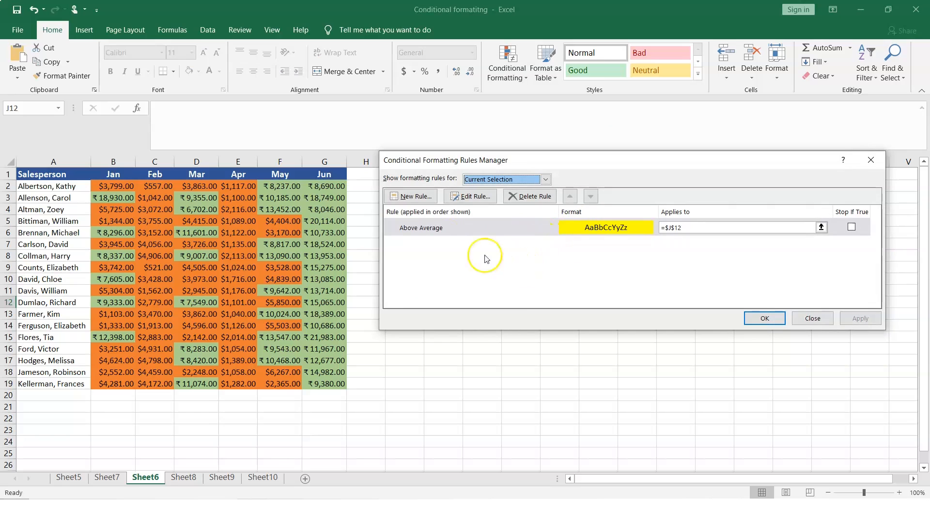
pyautogui.click(417, 197)
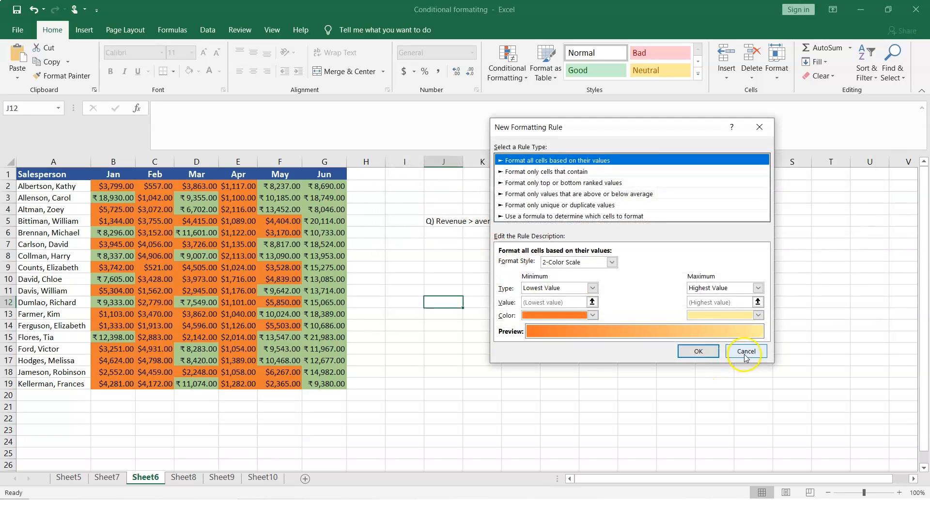
pyautogui.click(612, 263)
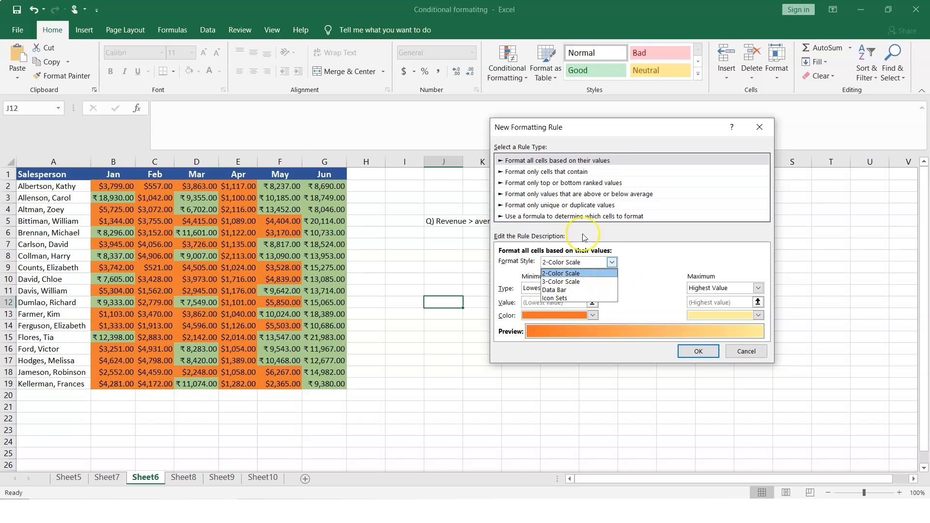
pyautogui.click(590, 197)
pyautogui.click(590, 194)
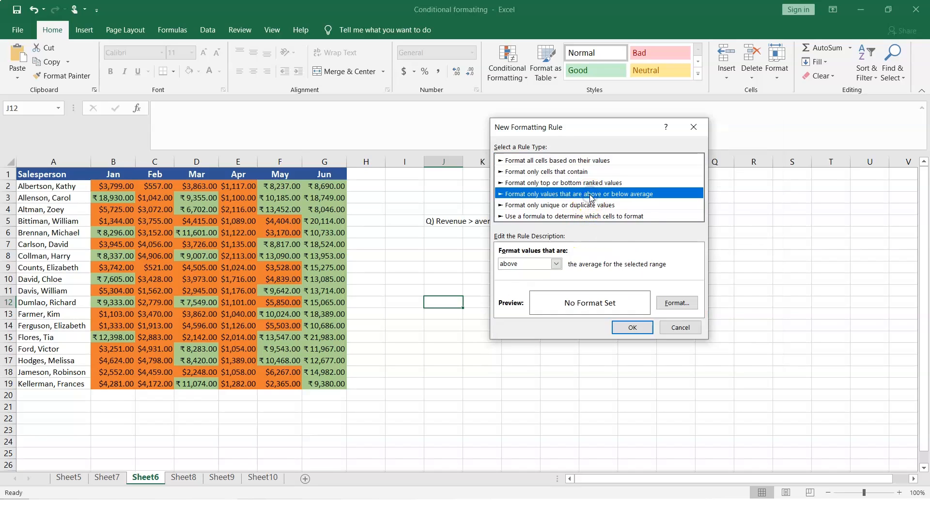
pyautogui.click(556, 264)
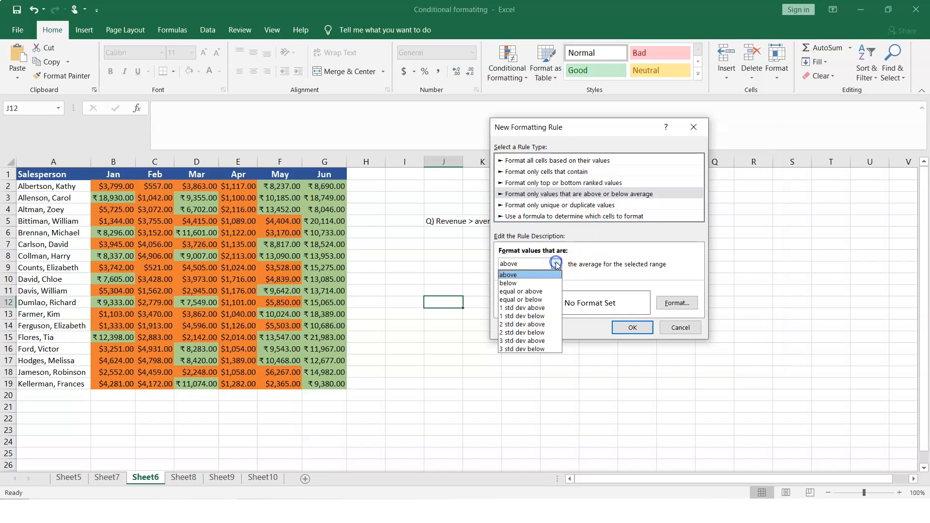
pyautogui.click(535, 283)
# Give the below-average rule a red background fill and add it to the rules list
pyautogui.click(677, 303)
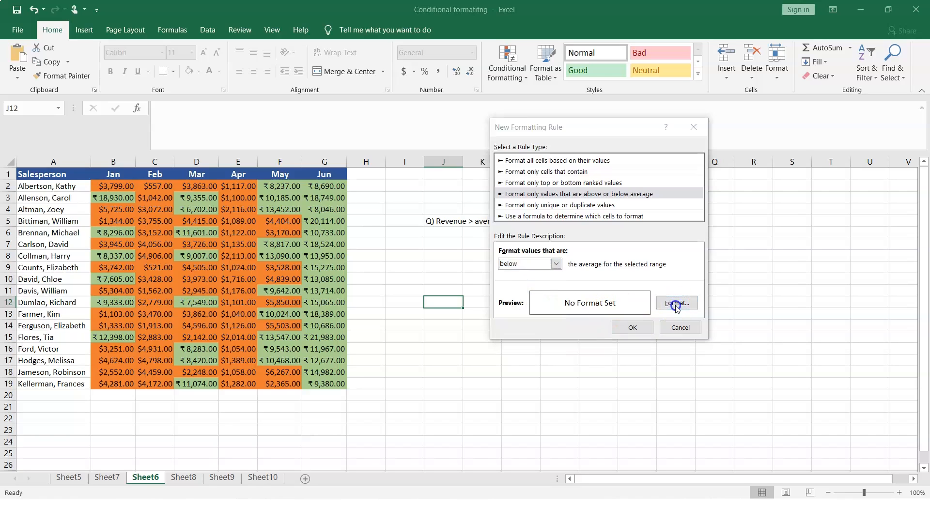
pyautogui.click(502, 202)
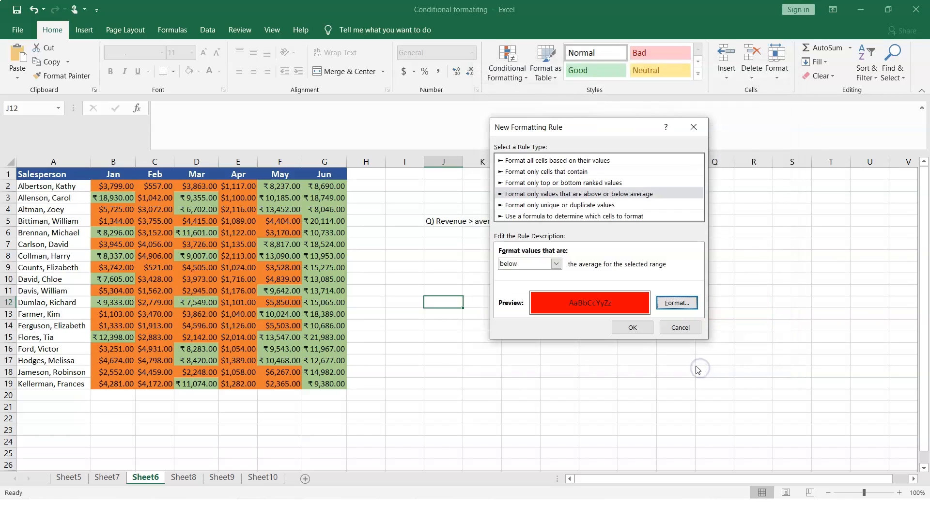
pyautogui.click(632, 328)
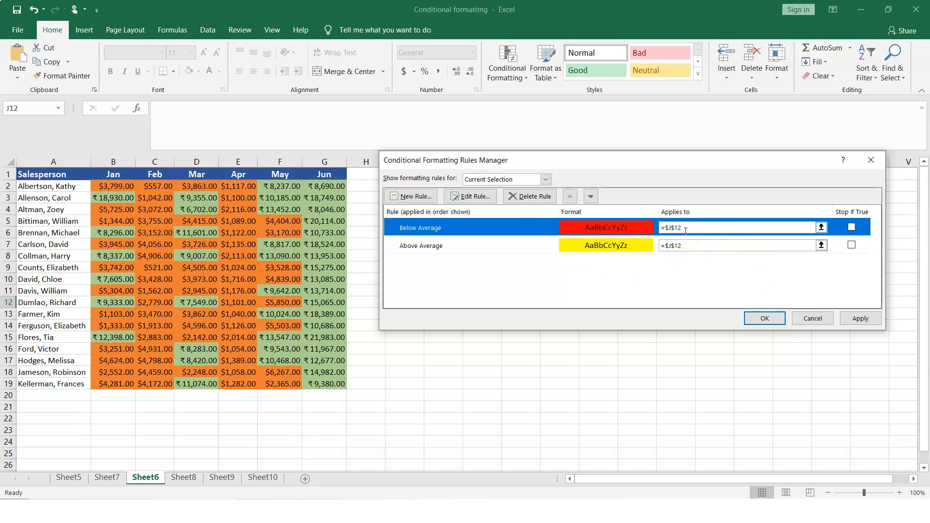
# Set both the below- and above-average rules to apply to $B$2:$G$19, confirm them, and undo the rule changes
pyautogui.click(821, 228)
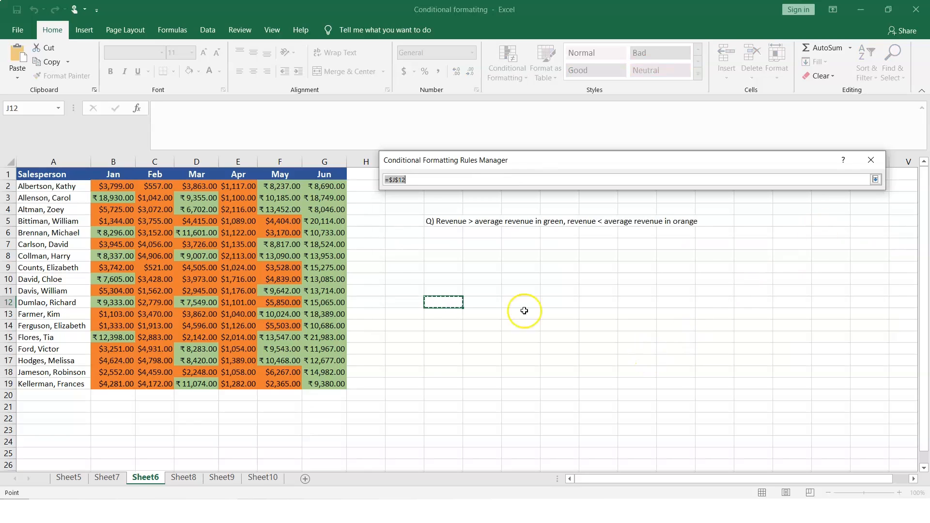
pyautogui.moveTo(110, 187); pyautogui.dragTo(329, 383)
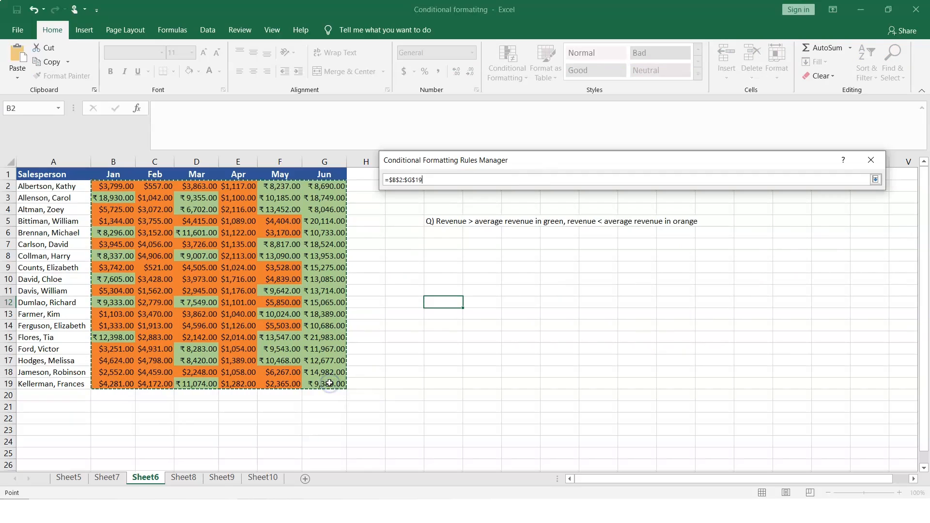
pyautogui.press('Return')
pyautogui.click(529, 345)
pyautogui.click(821, 245)
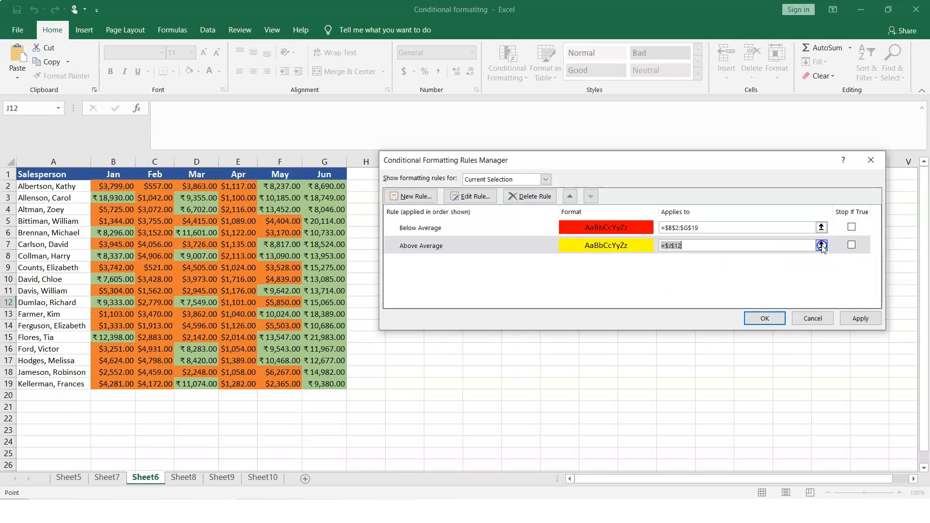
pyautogui.moveTo(99, 186); pyautogui.dragTo(326, 383)
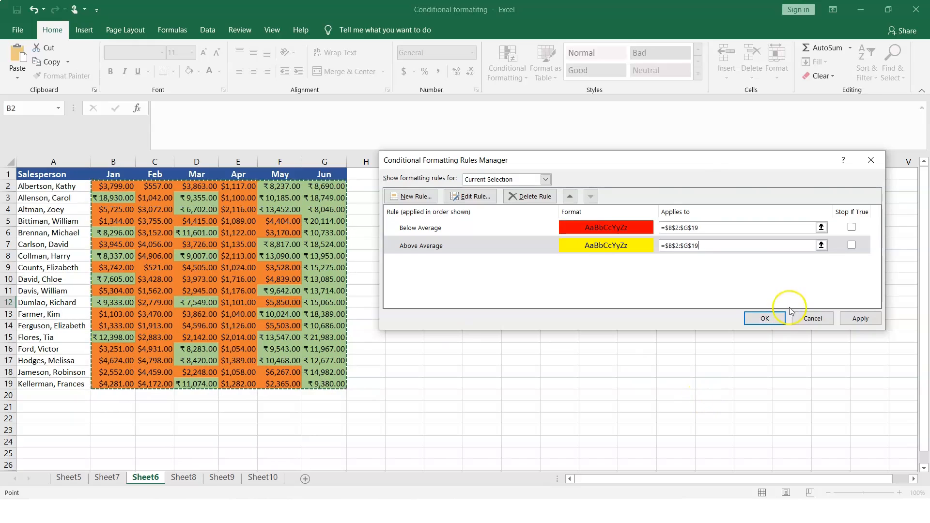
pyautogui.click(867, 319)
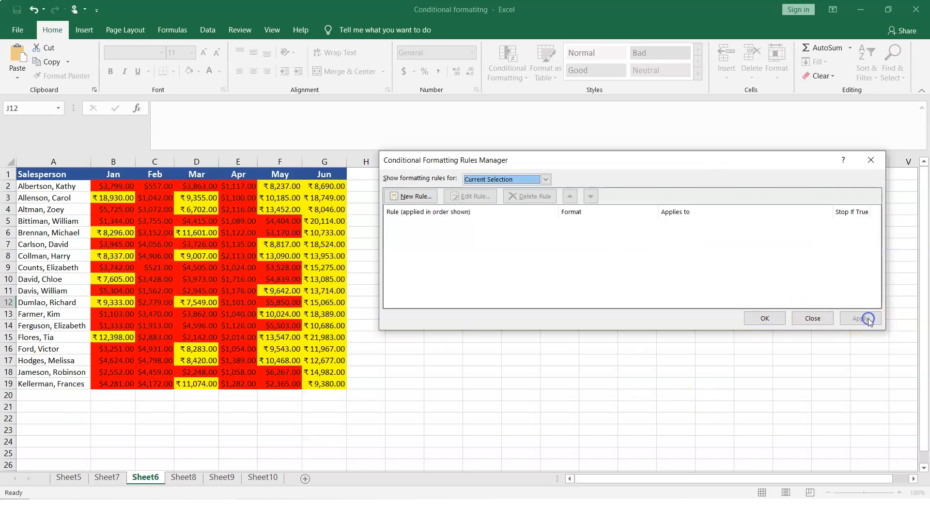
pyautogui.click(767, 318)
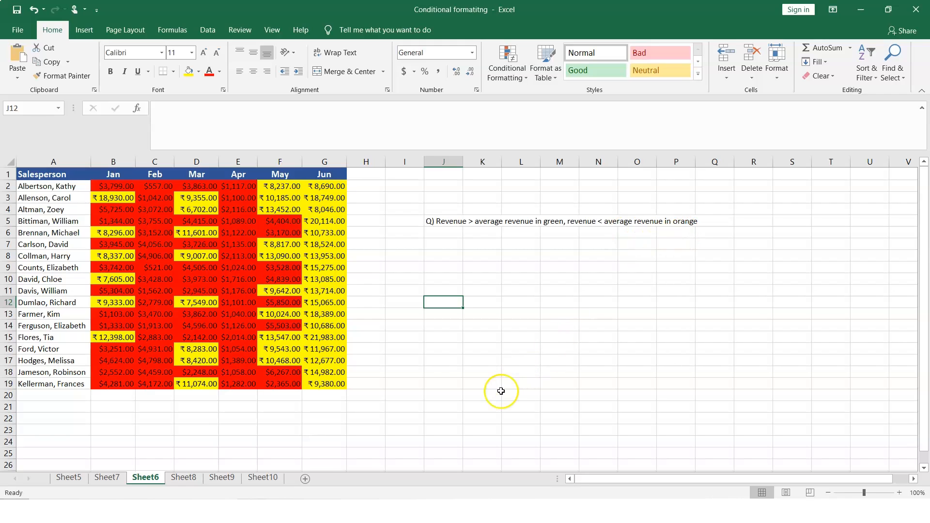
pyautogui.hotkey('ctrl', 'z')
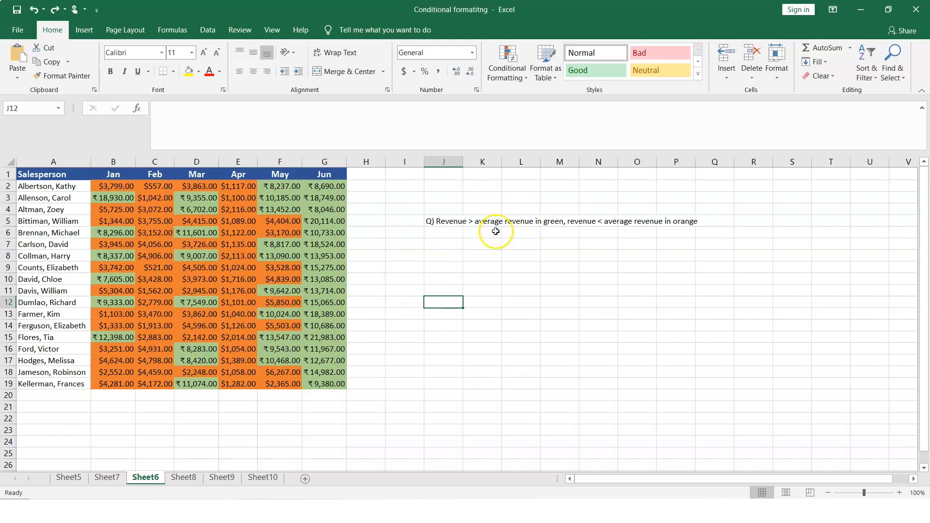
# On Sheet8, start a new formatting rule for revenue range B2:G19 that formats only the top 10 ranked values
pyautogui.click(180, 480)
pyautogui.click(450, 315)
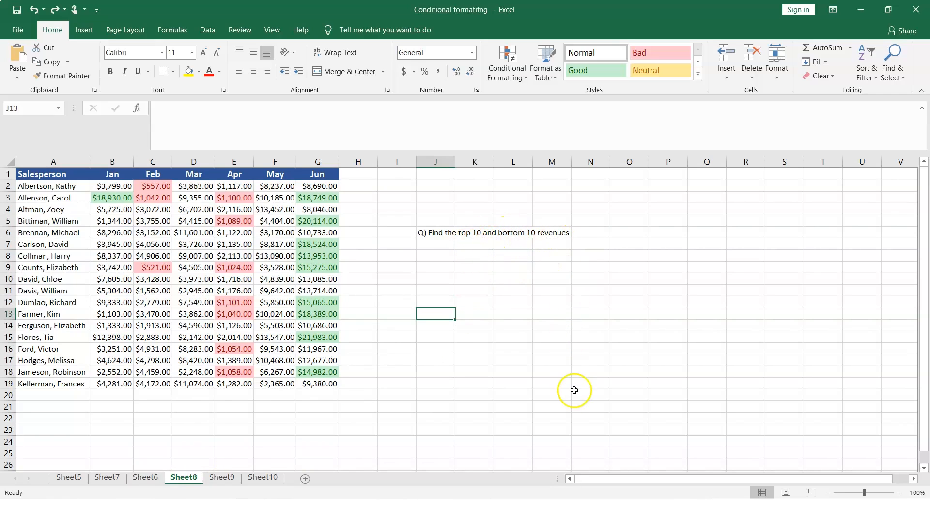
pyautogui.moveTo(105, 186); pyautogui.dragTo(330, 382)
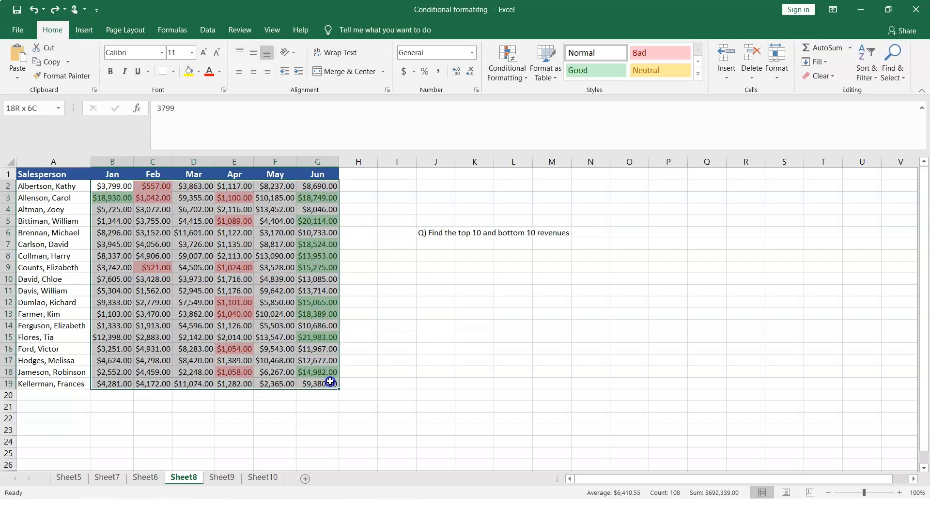
pyautogui.click(518, 74)
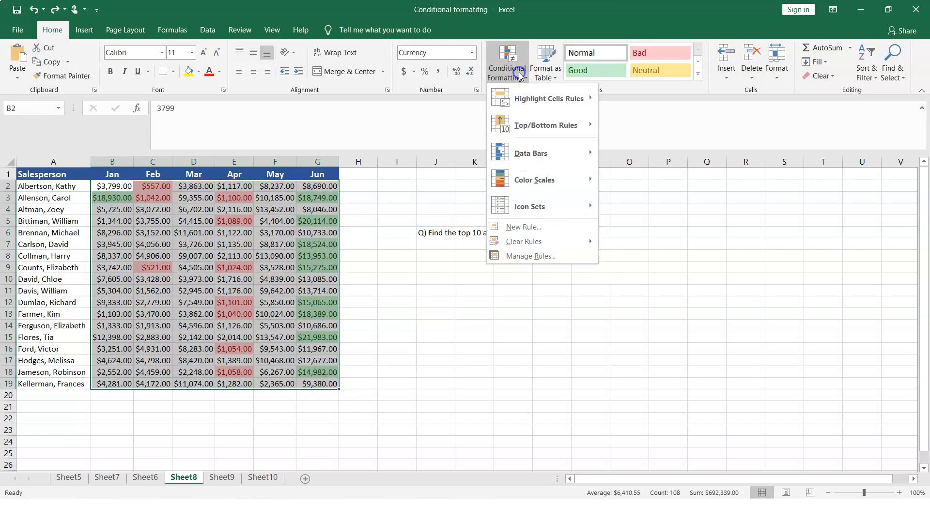
pyautogui.click(535, 127)
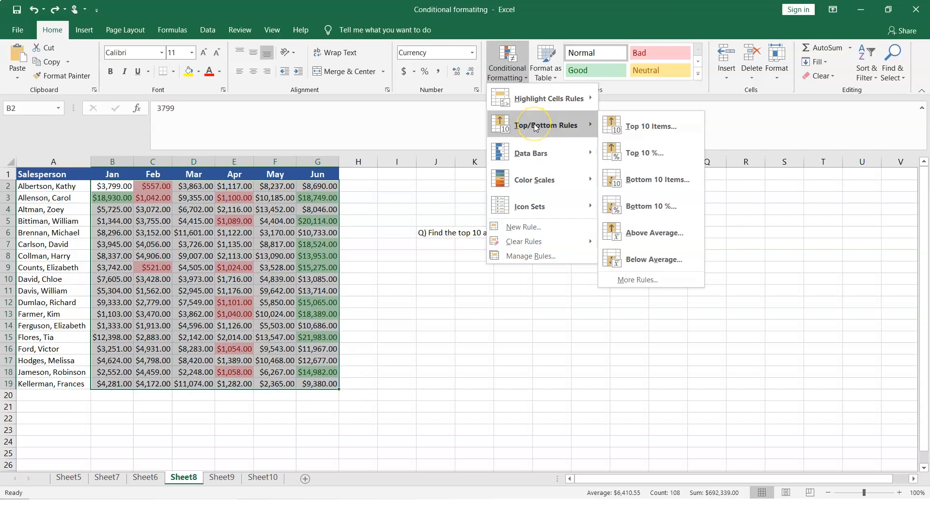
pyautogui.click(634, 132)
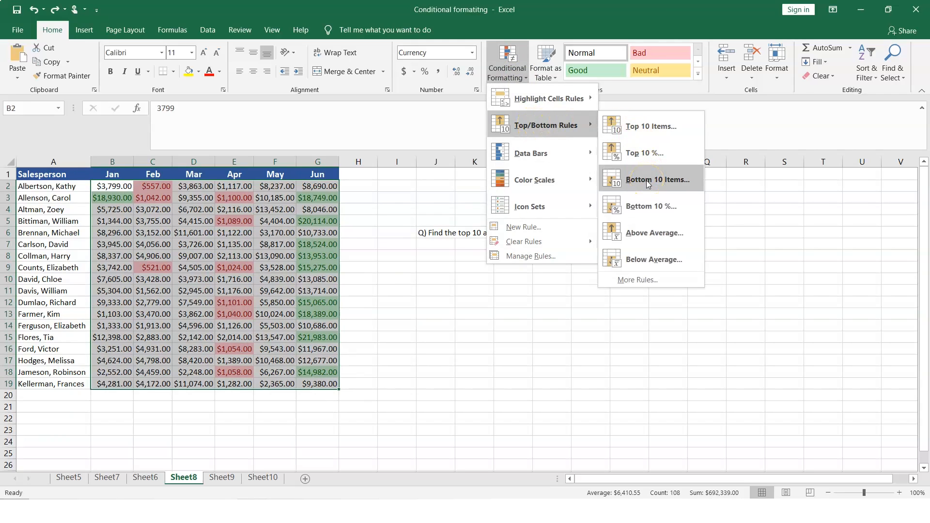
pyautogui.click(649, 281)
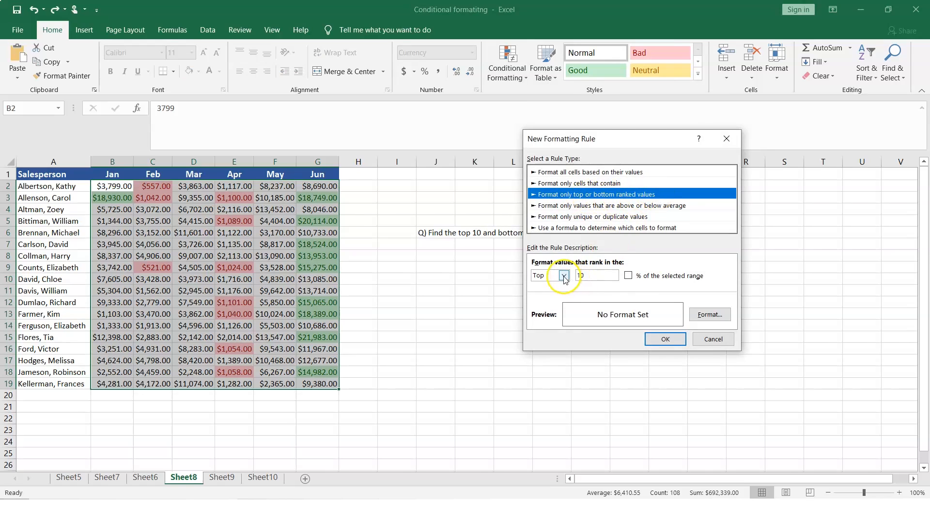
# Give the top 10 rule a light blue background fill and apply it to the revenue range
pyautogui.click(709, 315)
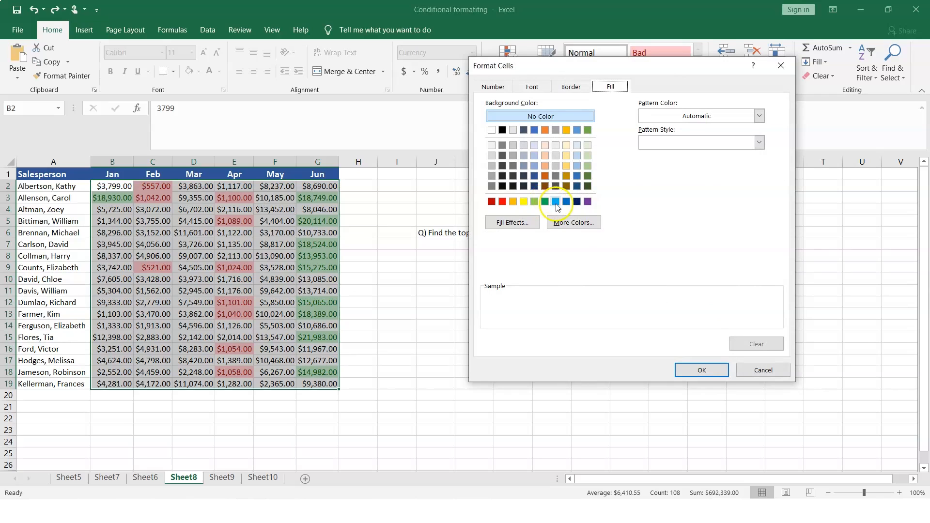
pyautogui.click(556, 202)
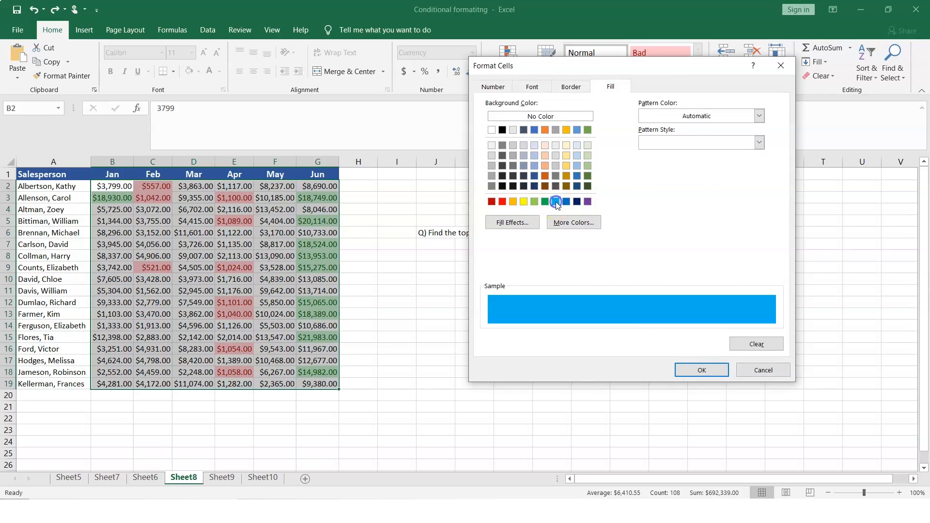
pyautogui.click(700, 371)
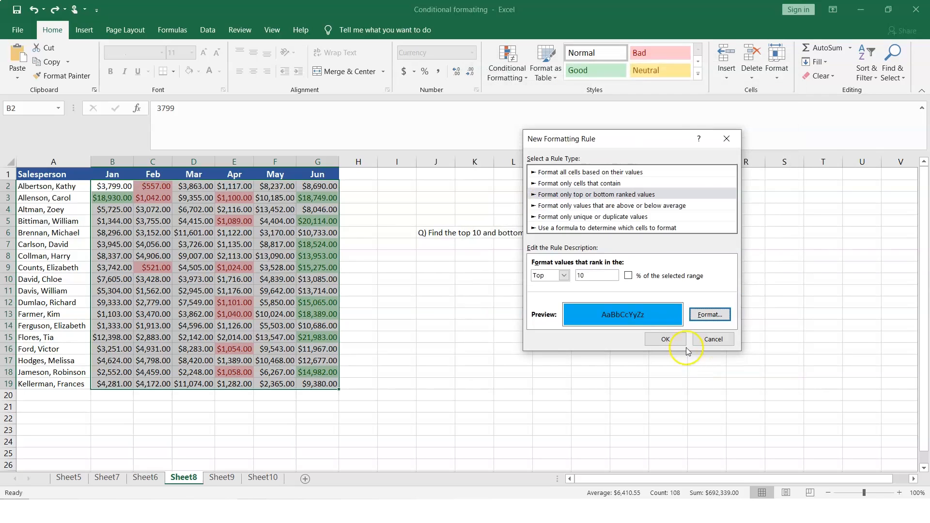
pyautogui.click(666, 339)
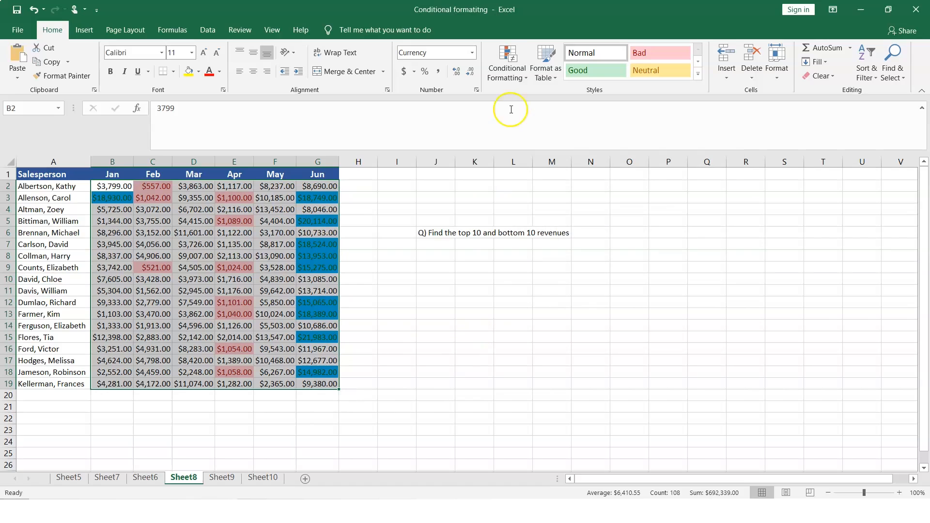
# Start a new formatting rule for revenue range B2:G19 that formats only the bottom 10 ranked values
pyautogui.click(523, 76)
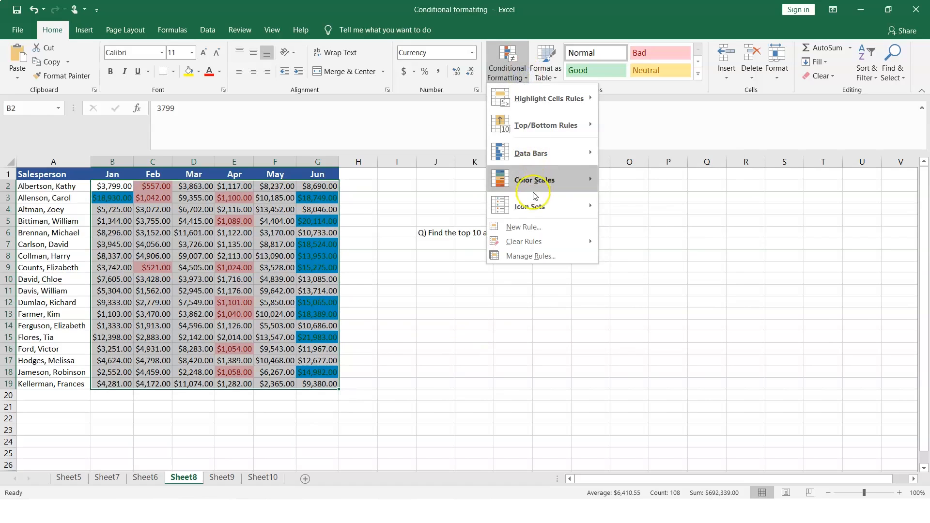
pyautogui.click(534, 228)
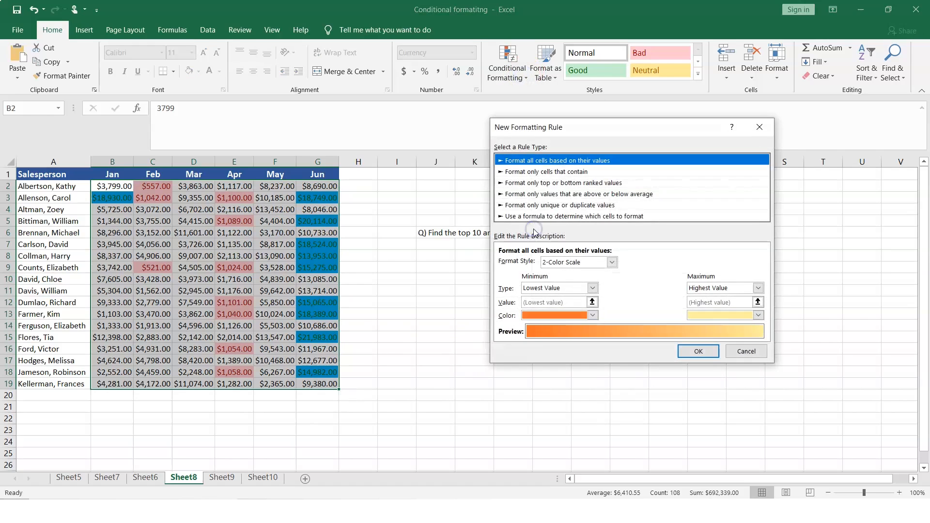
pyautogui.click(552, 183)
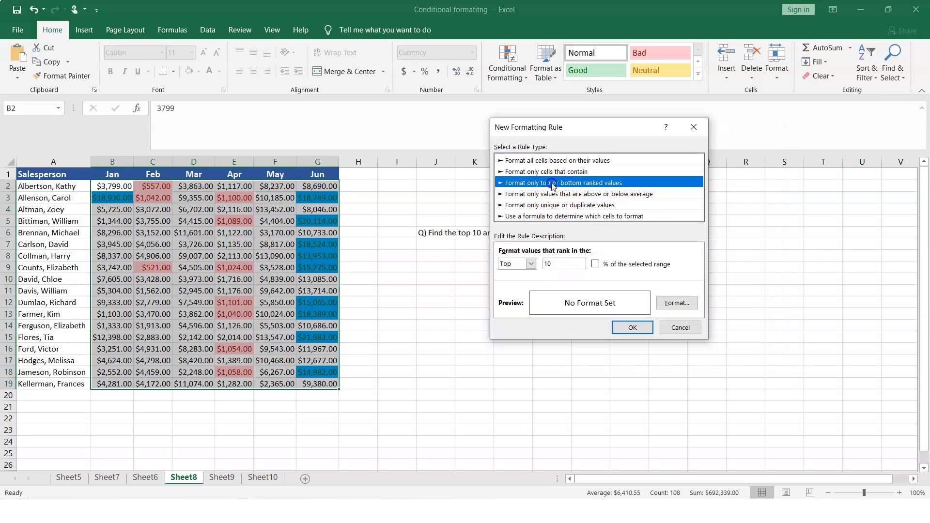
pyautogui.click(531, 263)
pyautogui.click(523, 281)
# Give the bottom 10 rule an orange background fill and apply it to the revenue range
pyautogui.click(678, 303)
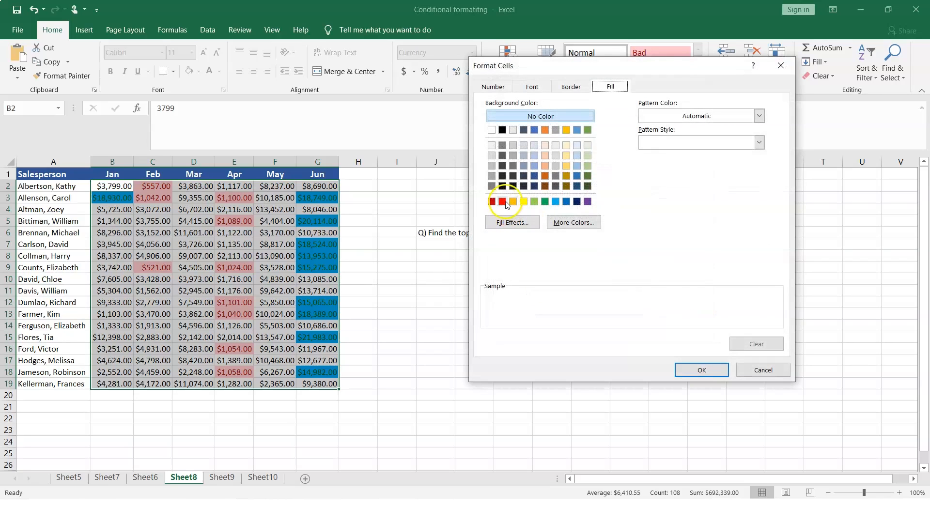
pyautogui.click(512, 201)
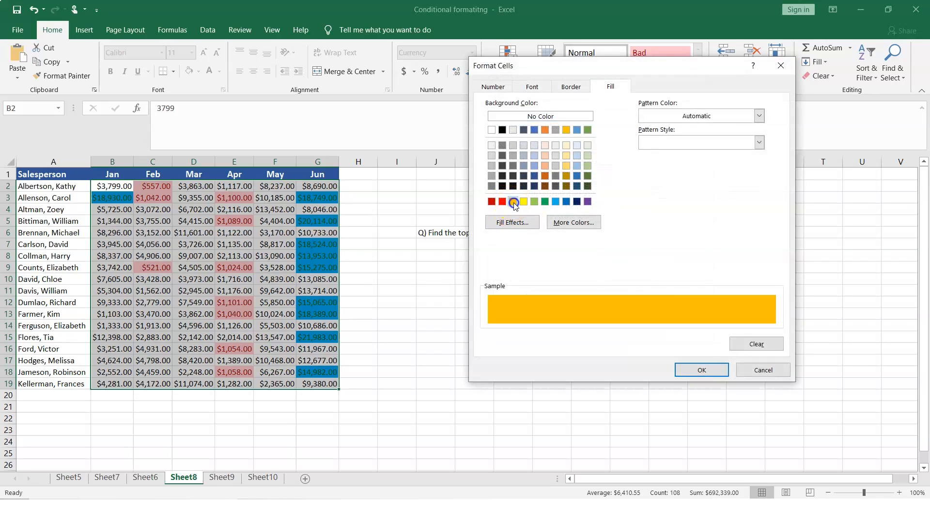
pyautogui.click(716, 370)
pyautogui.click(637, 326)
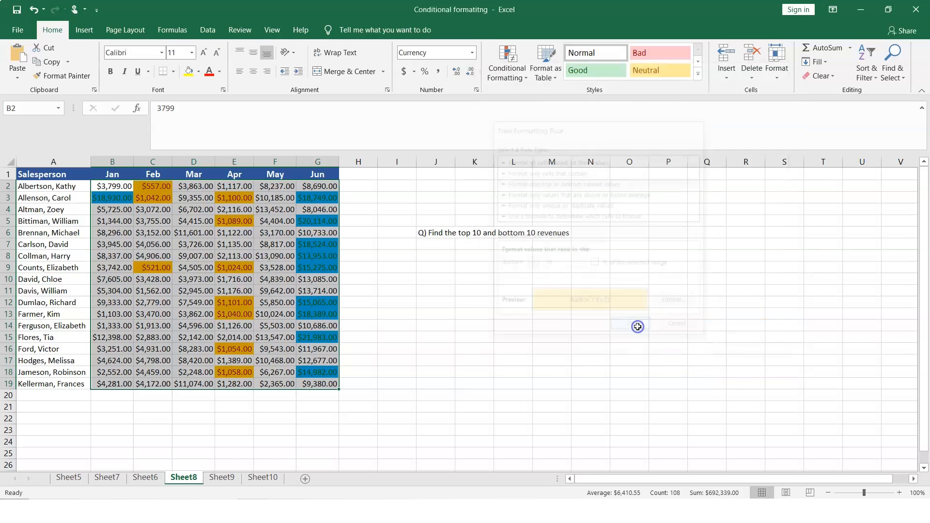
pyautogui.click(524, 441)
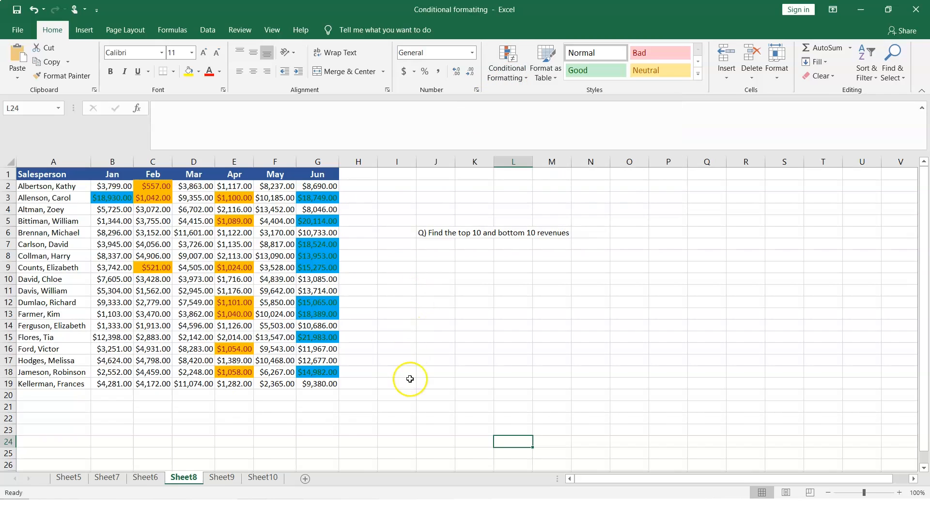
# On Sheet9, review revenue range B2:G19 and examine the existing data bars in the Jan and Apr columns
pyautogui.click(216, 480)
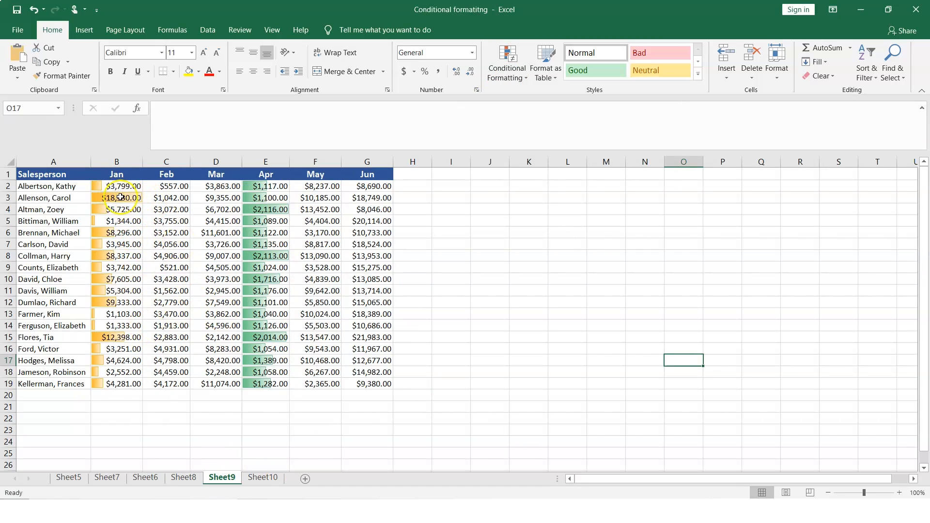
pyautogui.click(109, 185)
pyautogui.moveTo(108, 185); pyautogui.dragTo(364, 384)
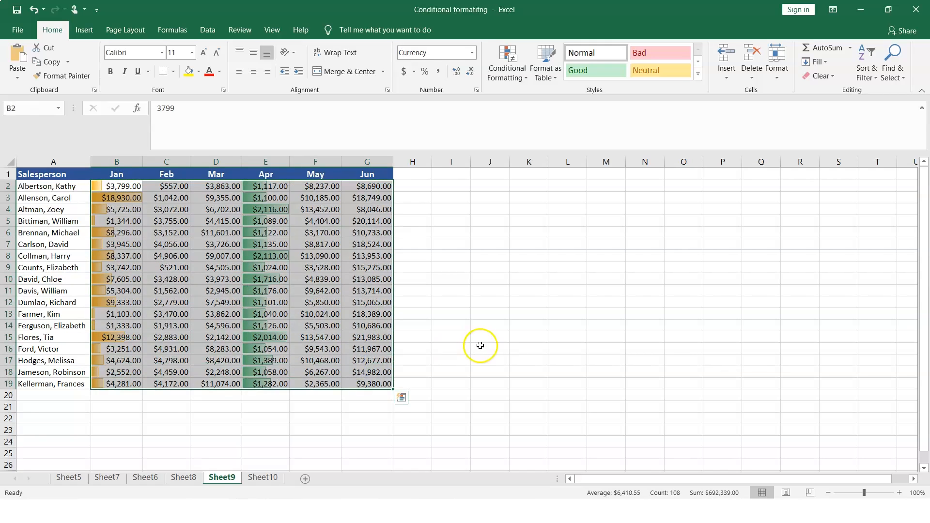
pyautogui.click(480, 345)
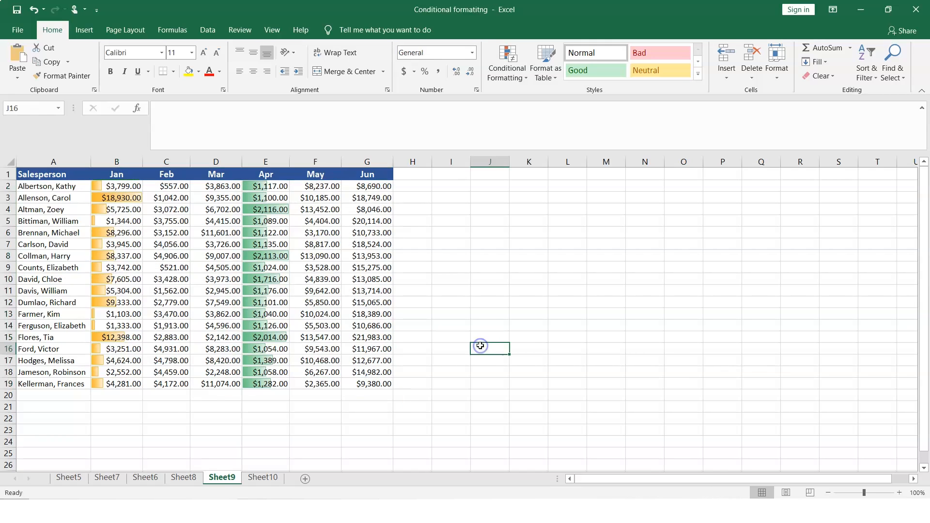
pyautogui.click(110, 185)
pyautogui.moveTo(167, 211); pyautogui.dragTo(372, 386)
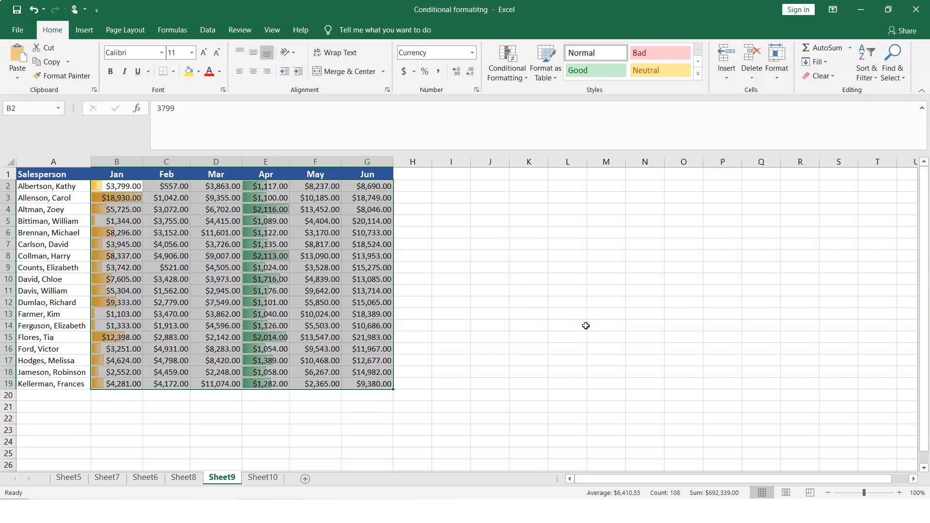
pyautogui.click(586, 325)
pyautogui.moveTo(123, 186); pyautogui.dragTo(139, 384)
pyautogui.moveTo(264, 186); pyautogui.dragTo(280, 380)
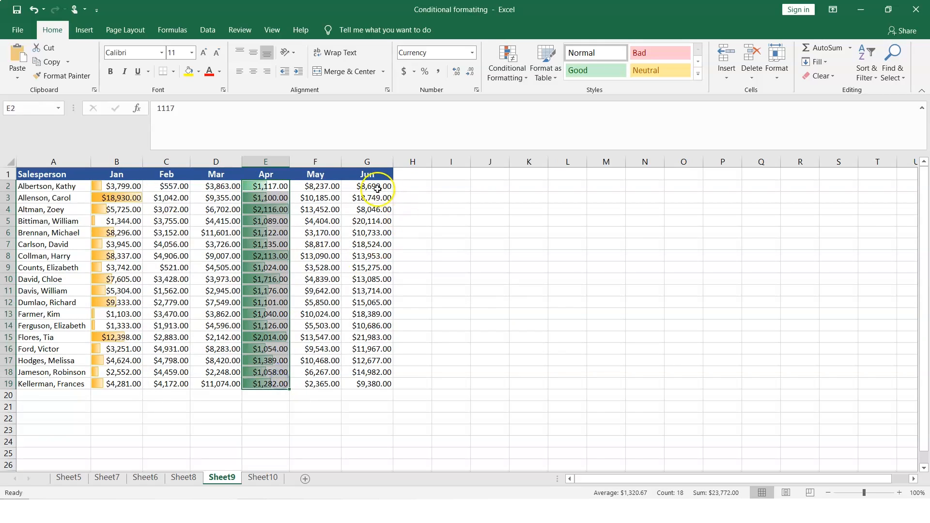
# Add orange solid-fill data bars to the Jun revenues in G2:G19
pyautogui.moveTo(376, 186); pyautogui.dragTo(380, 383)
pyautogui.click(507, 68)
pyautogui.moveTo(530, 153)
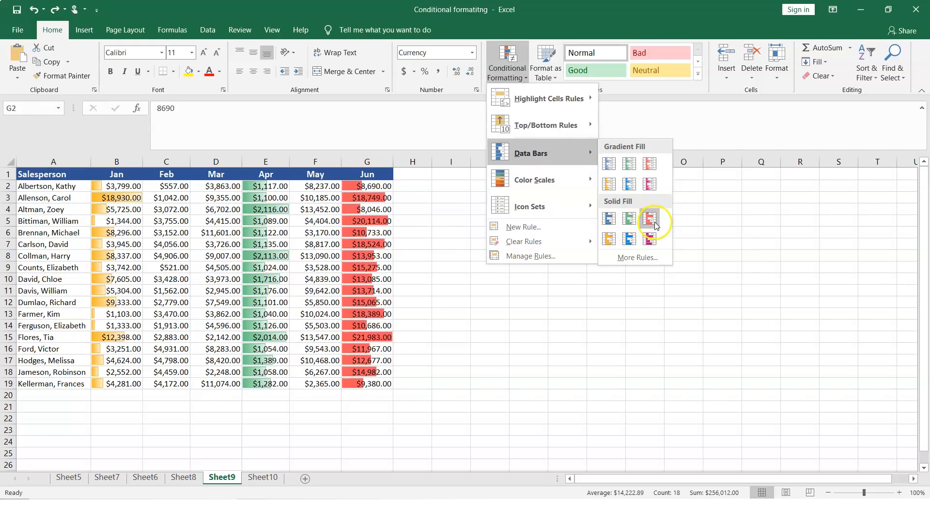
pyautogui.click(607, 241)
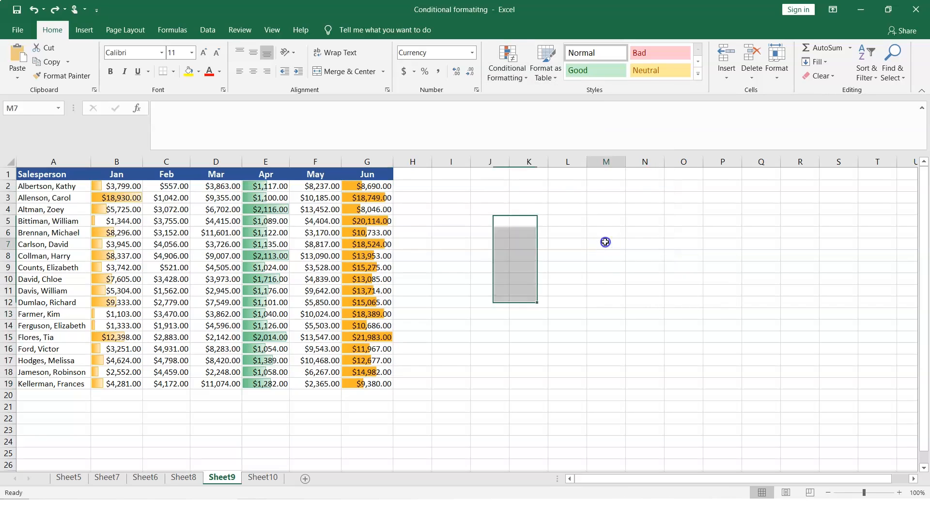
# Edit the data bar rule for G2:G19 to use Gradient Fill and apply the change to the Jun column
pyautogui.moveTo(387, 187); pyautogui.dragTo(380, 382)
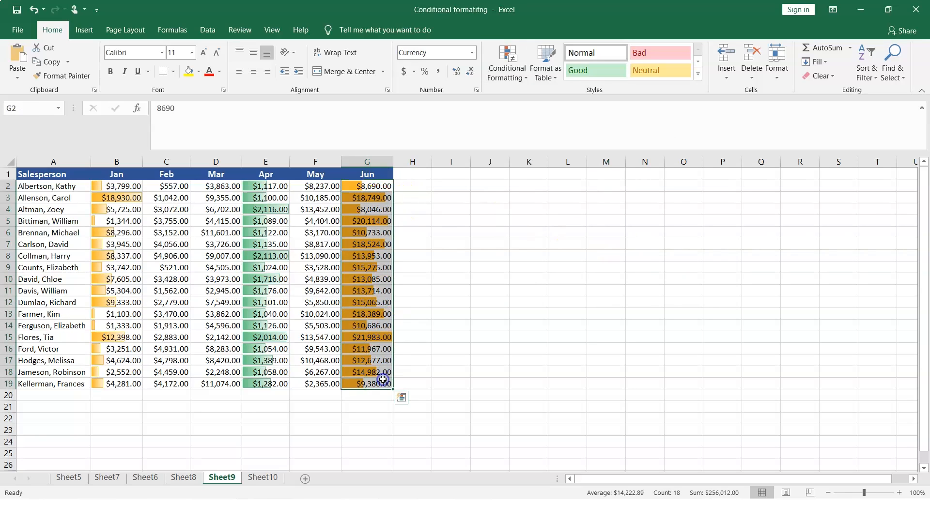
pyautogui.click(519, 76)
pyautogui.click(530, 257)
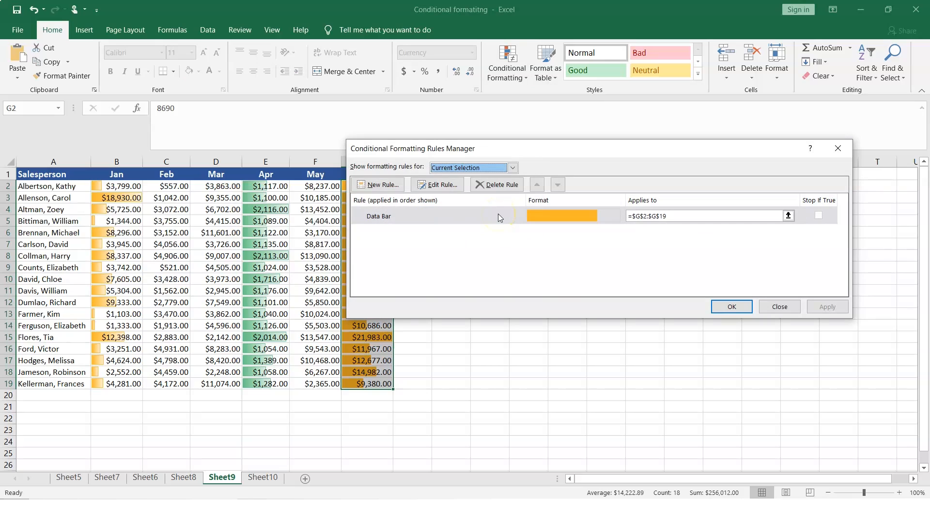
pyautogui.click(442, 187)
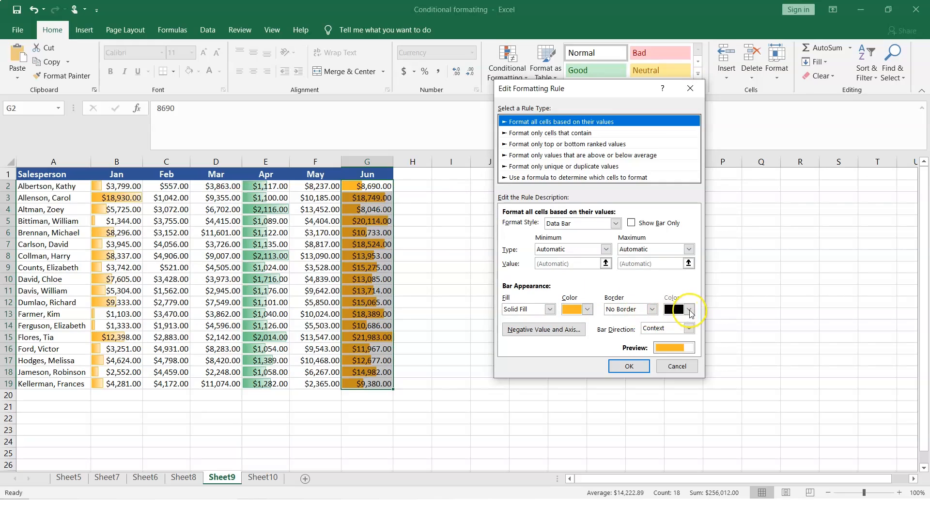
pyautogui.click(550, 309)
pyautogui.click(537, 330)
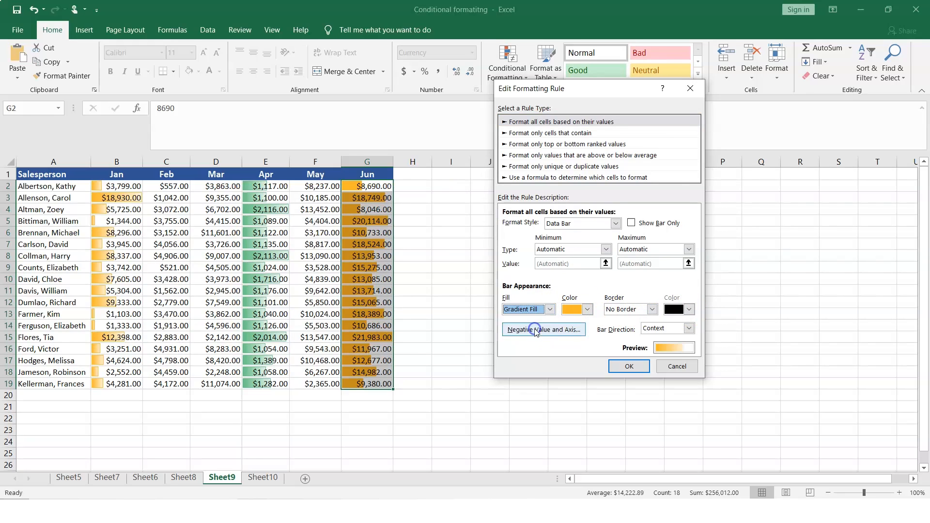
pyautogui.click(629, 366)
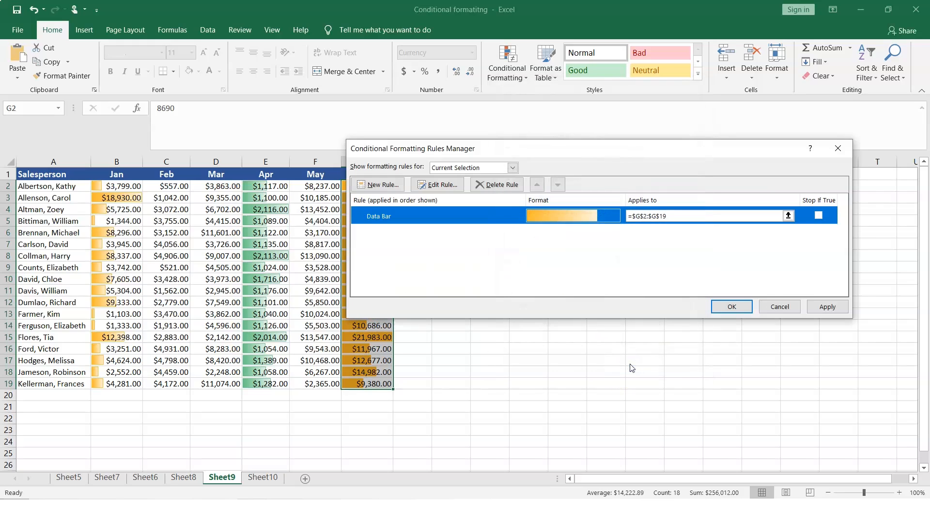
pyautogui.click(827, 307)
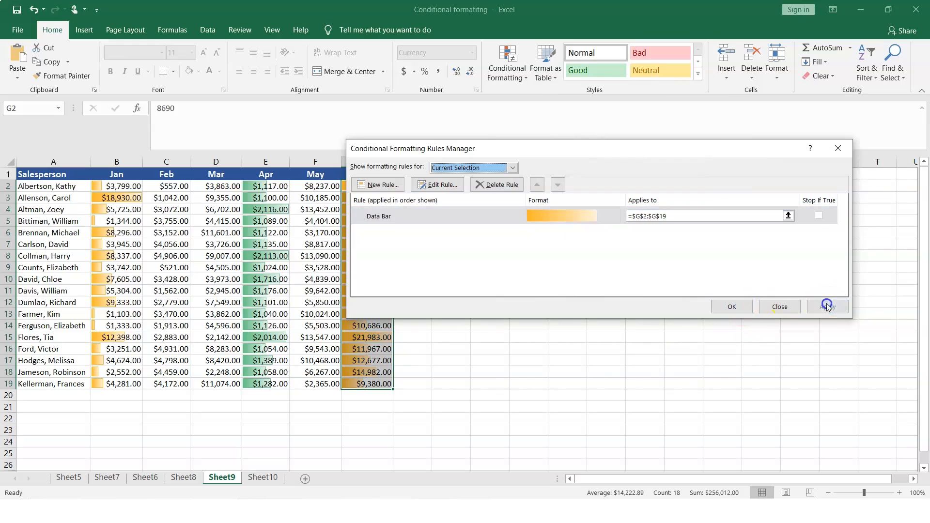
pyautogui.click(732, 306)
pyautogui.click(540, 383)
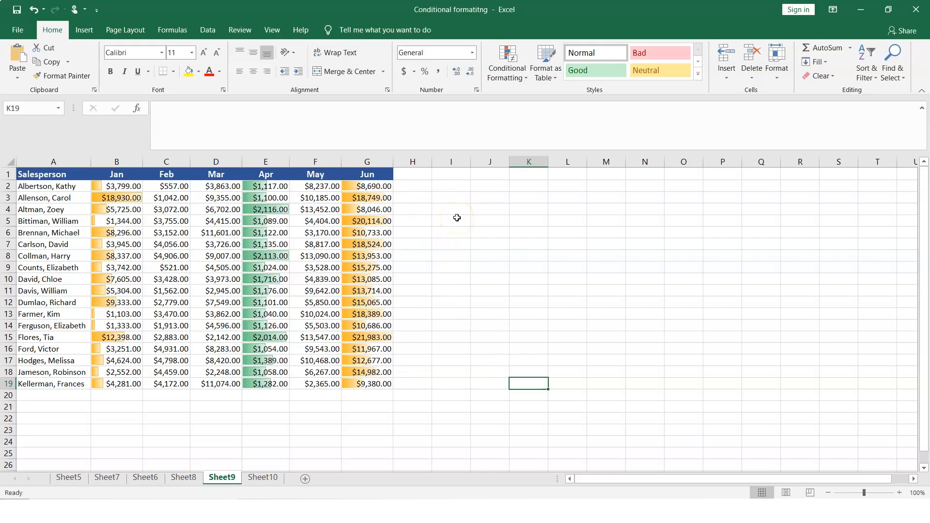
# Compare the data bar lengths of the Jun revenues in G3, G5 and G2
pyautogui.click(355, 197)
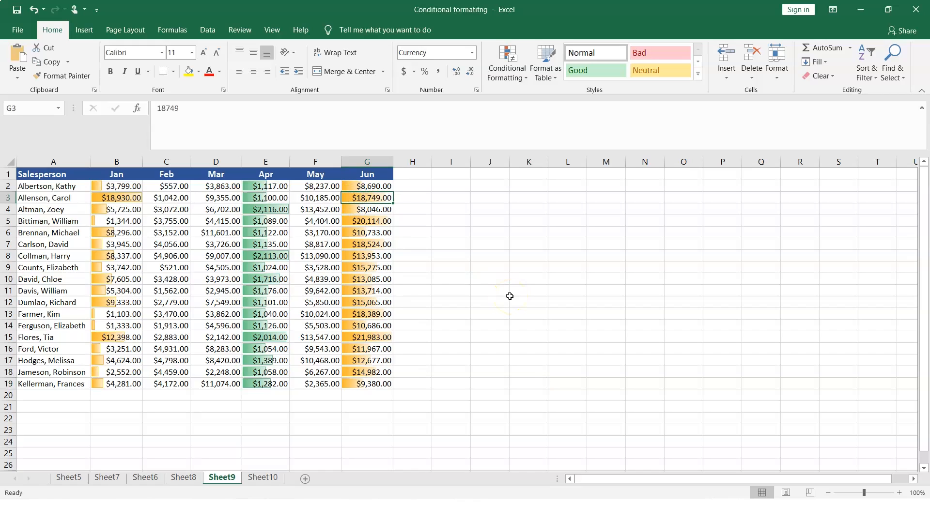
pyautogui.click(349, 222)
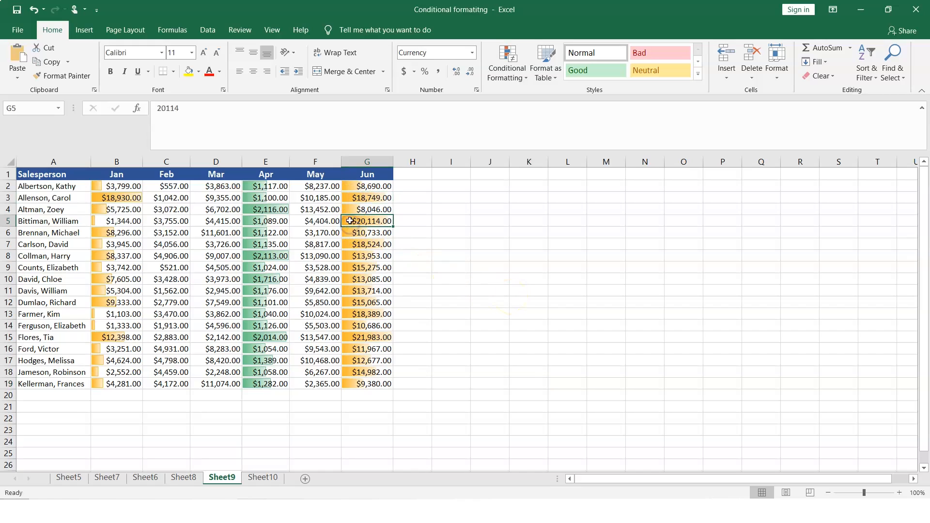
pyautogui.click(363, 186)
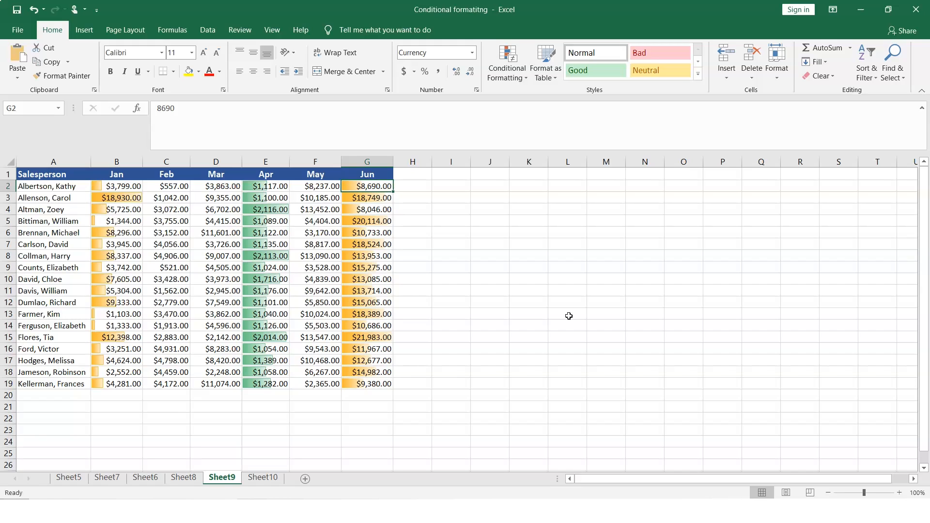
# On Sheet10, examine the color scale and icon set on individual revenues such as C2, G3, B3, C3, D3 and E3
pyautogui.click(256, 481)
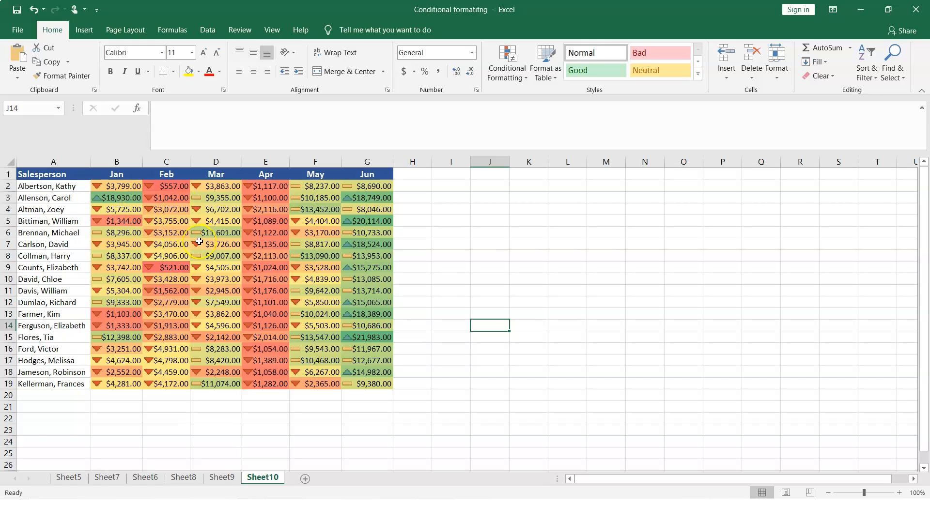
pyautogui.click(166, 186)
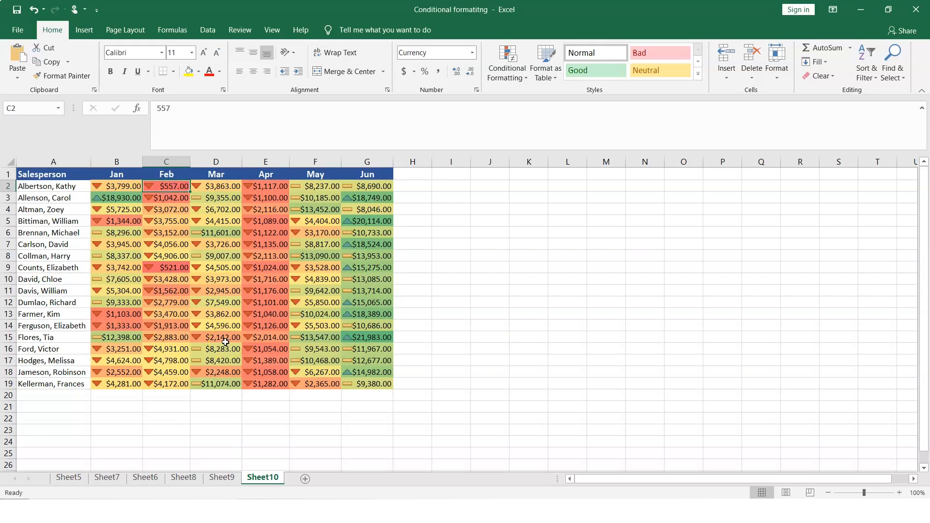
pyautogui.click(217, 198)
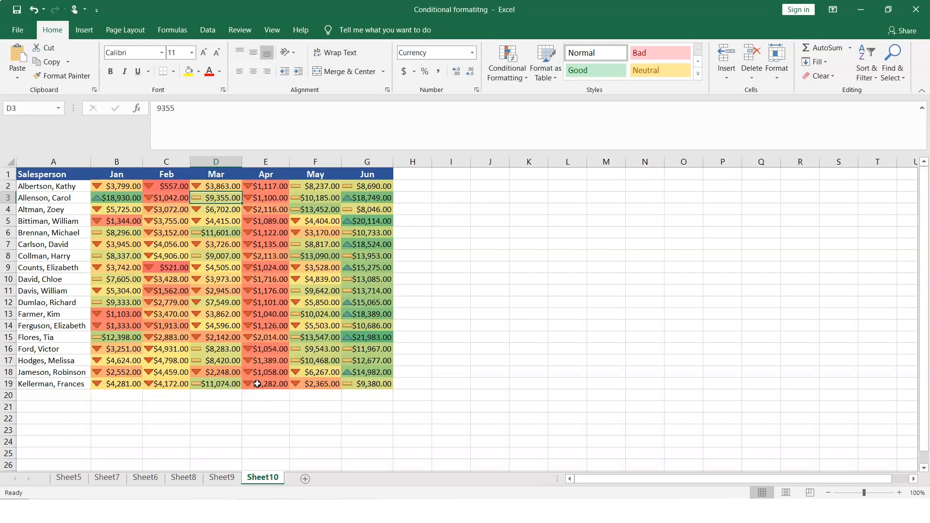
pyautogui.click(376, 198)
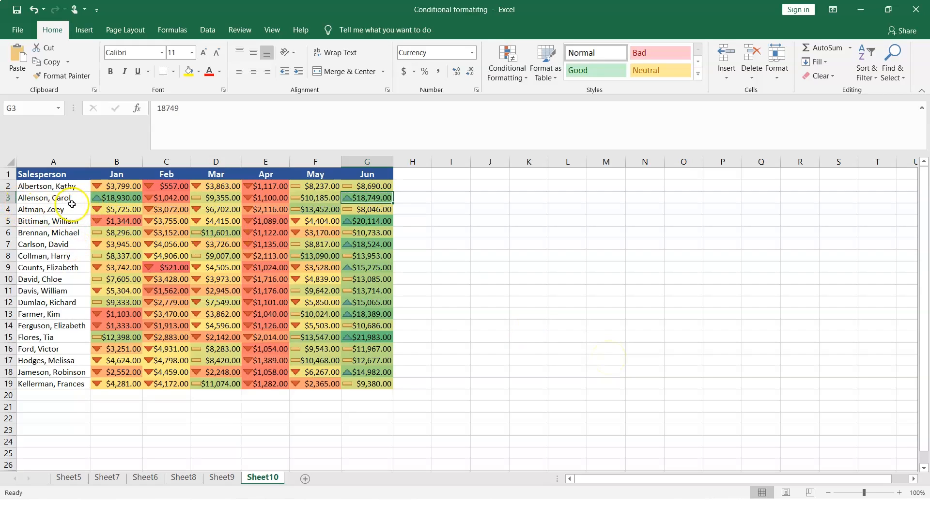
pyautogui.click(100, 198)
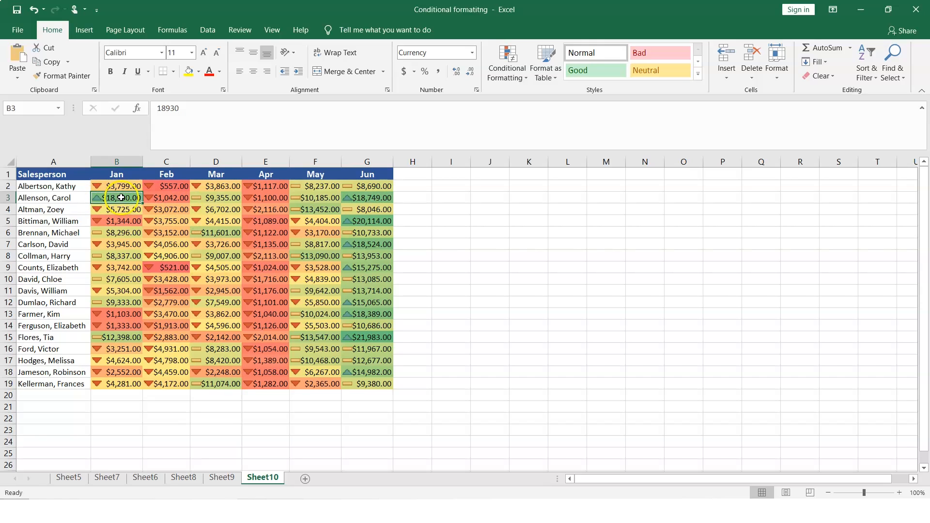
pyautogui.click(168, 197)
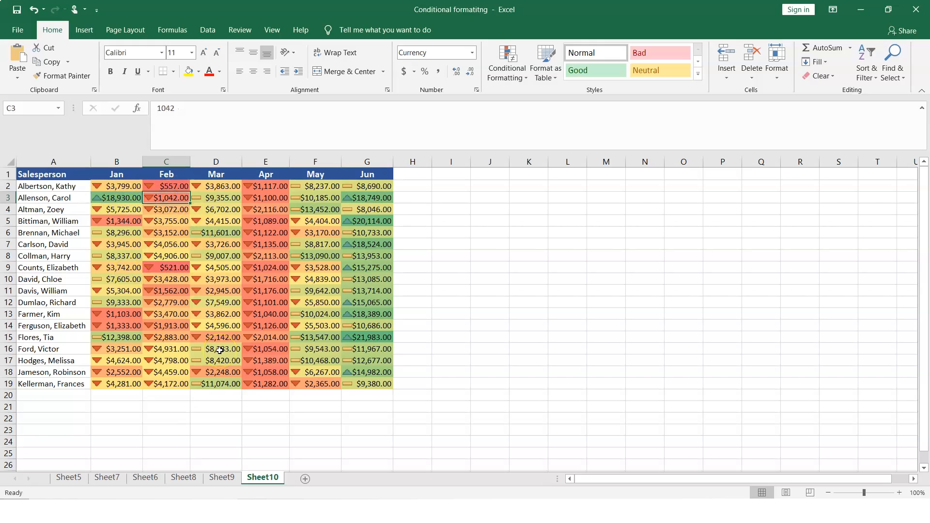
pyautogui.click(225, 199)
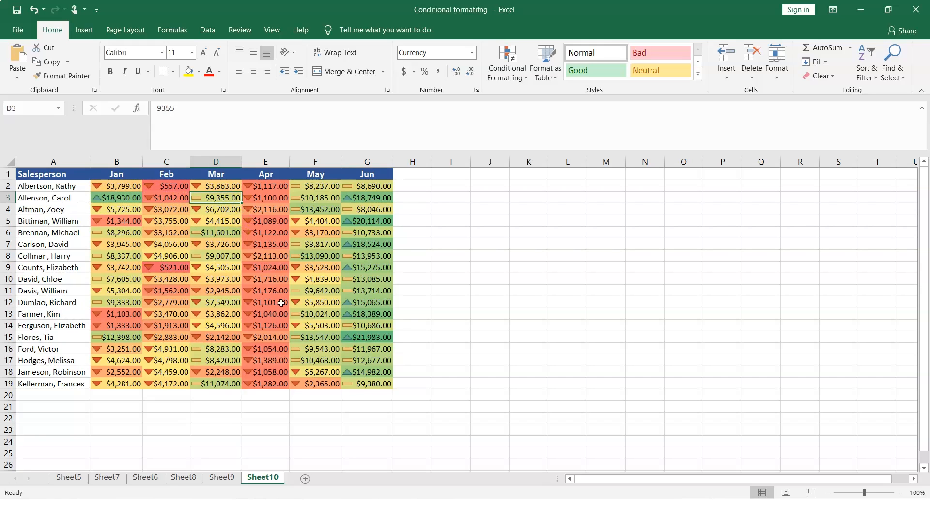
pyautogui.click(267, 200)
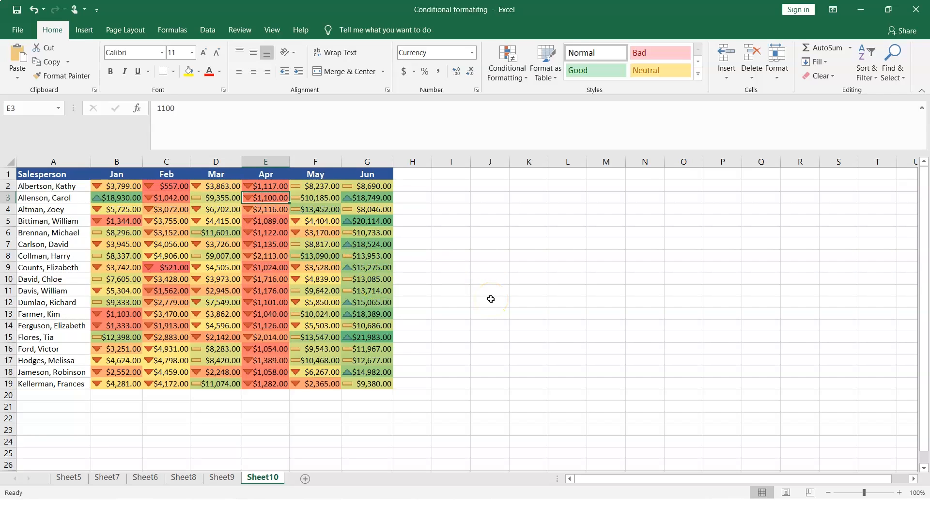
# Apply the three-triangle directional icon set to all monthly revenues in B2:G19 on Sheet10
pyautogui.moveTo(116, 186); pyautogui.dragTo(387, 385)
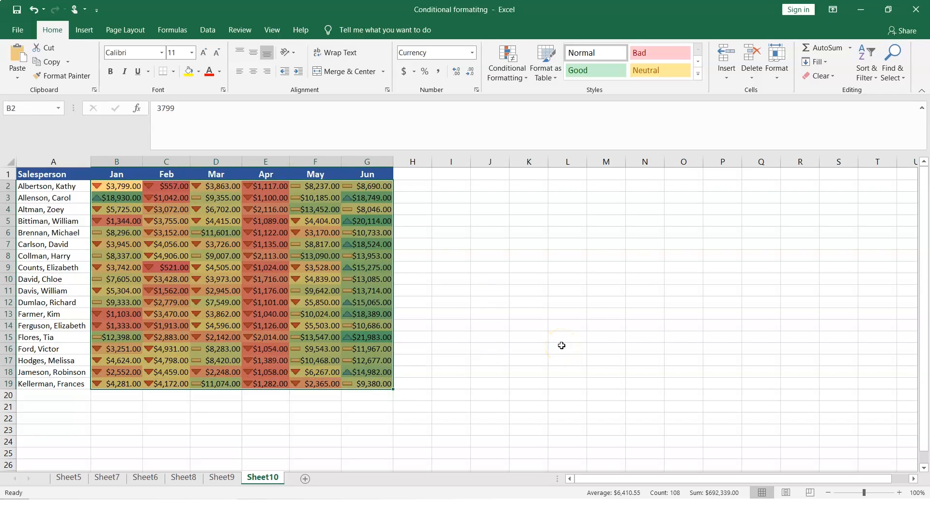
pyautogui.click(515, 73)
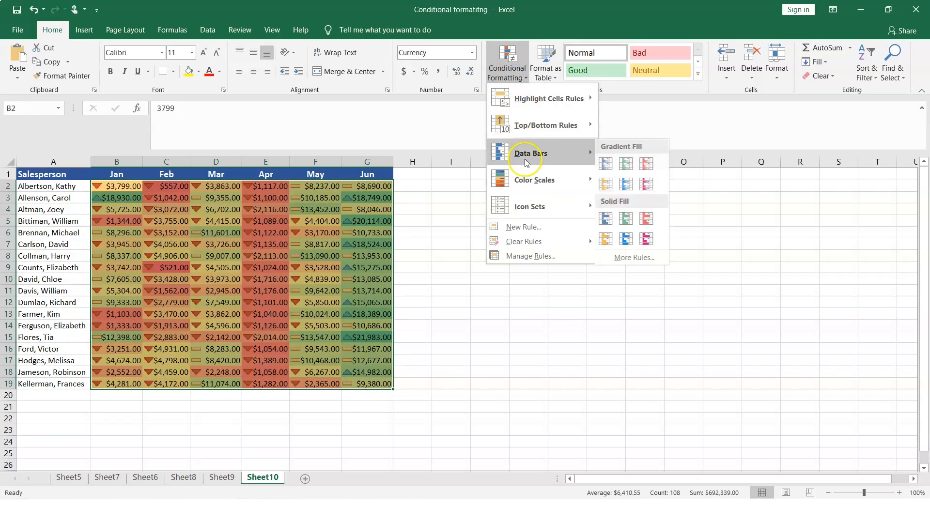
pyautogui.moveTo(560, 103)
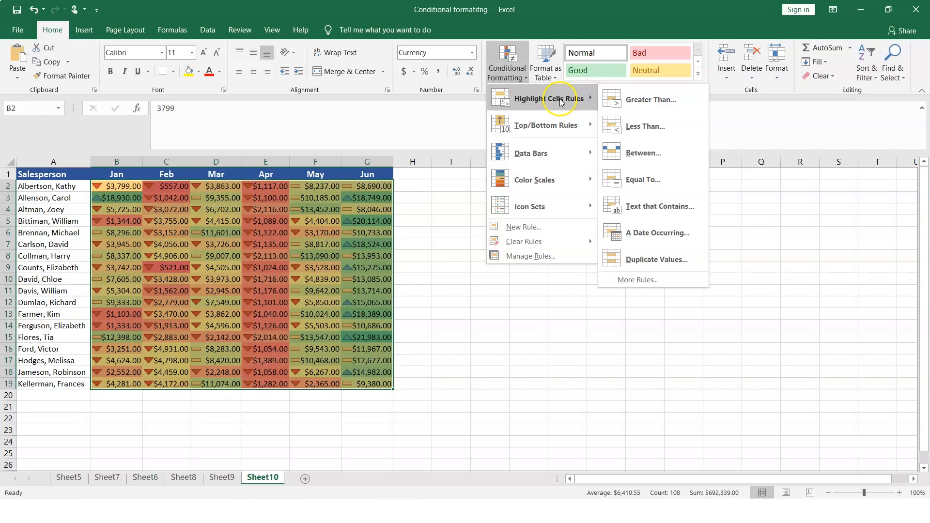
pyautogui.moveTo(568, 177)
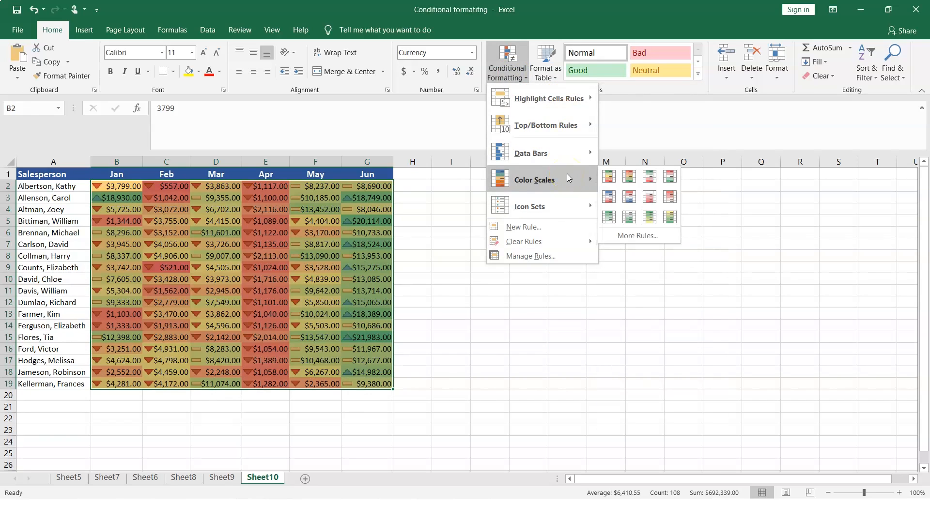
pyautogui.moveTo(570, 209)
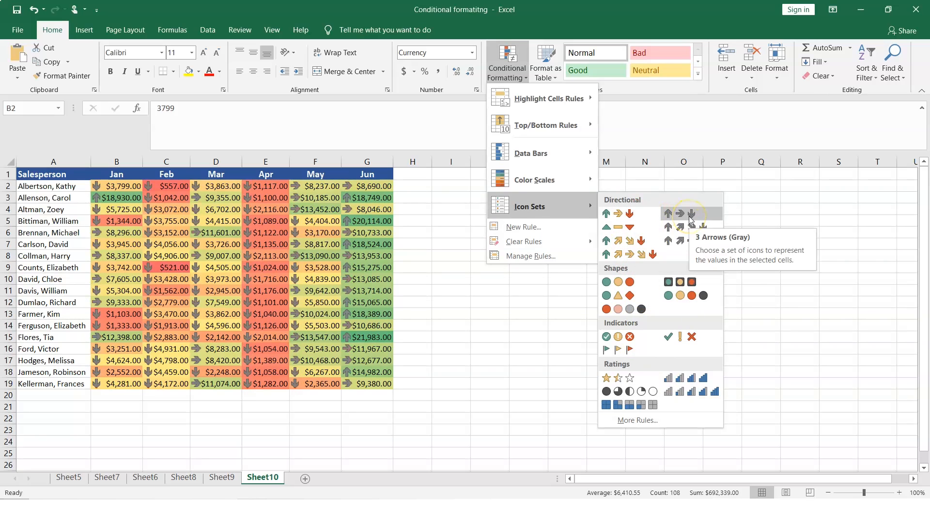
pyautogui.click(630, 226)
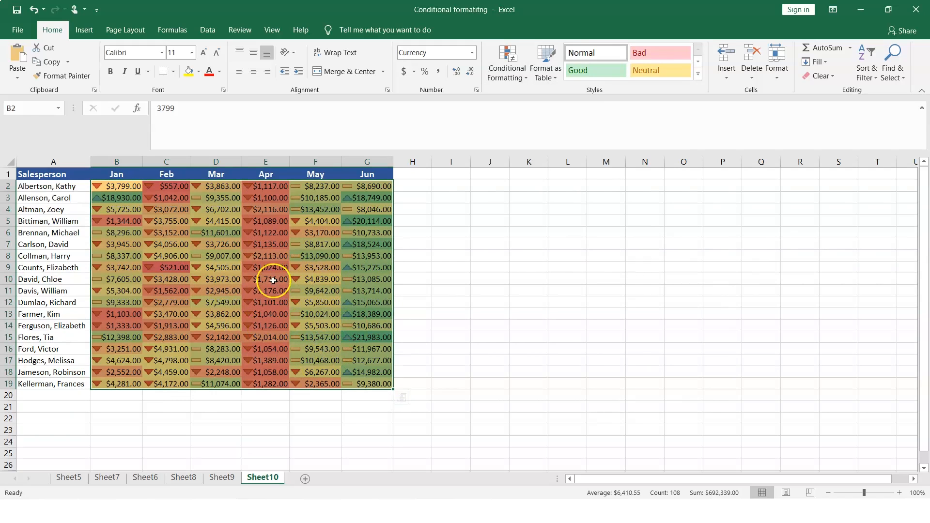
# Open the Icon Set rule for B2:G19 for editing and review its available format styles and icon style
pyautogui.click(518, 79)
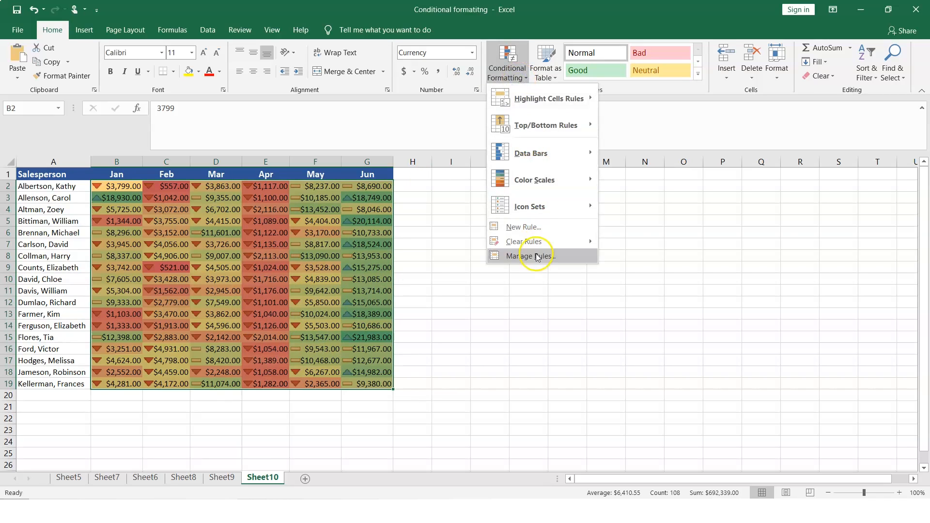
pyautogui.click(532, 253)
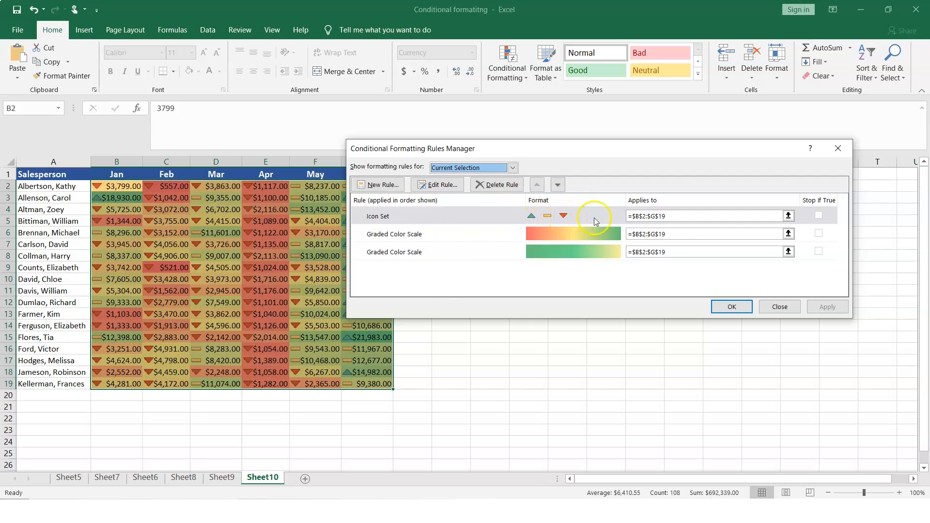
pyautogui.click(450, 185)
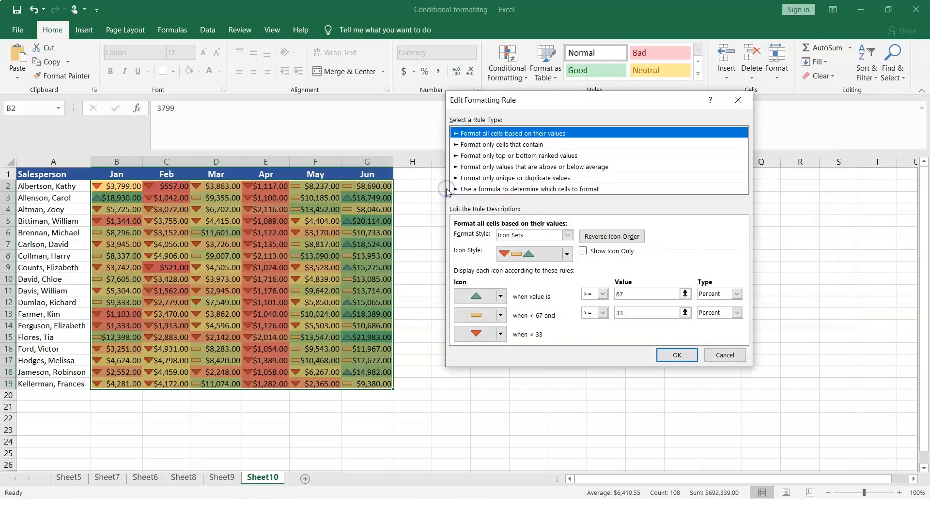
pyautogui.click(566, 235)
pyautogui.click(567, 236)
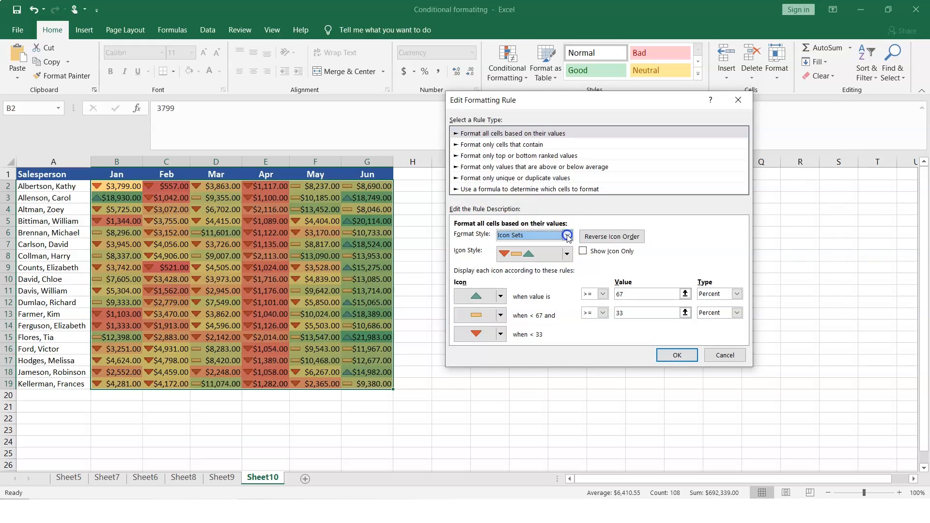
pyautogui.click(567, 236)
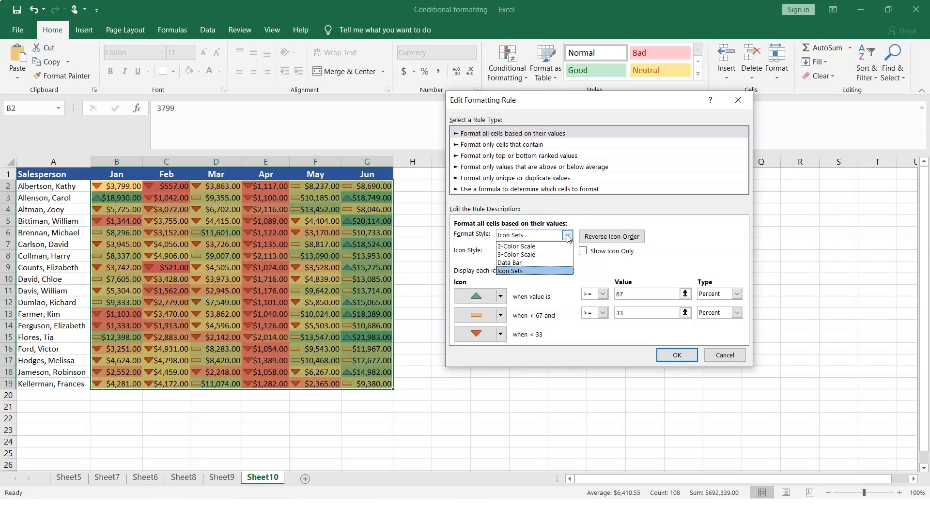
pyautogui.click(567, 235)
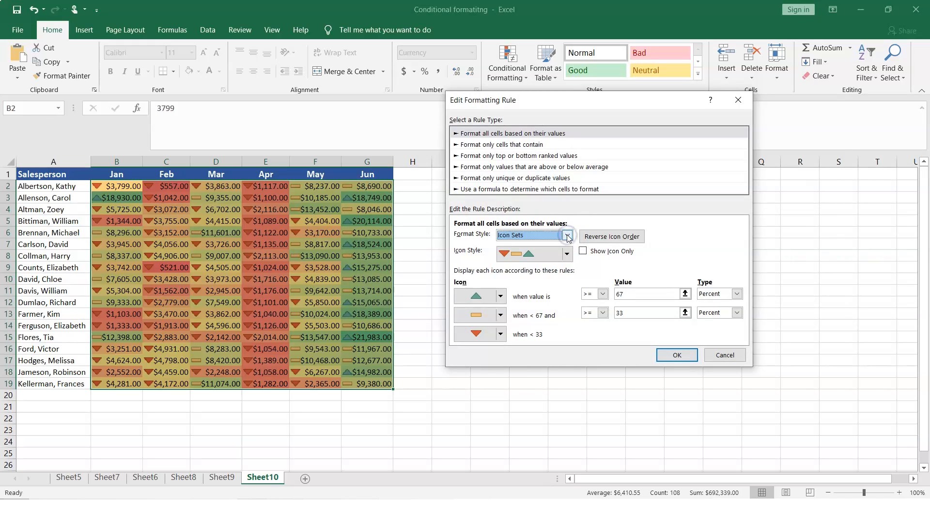
pyautogui.click(567, 256)
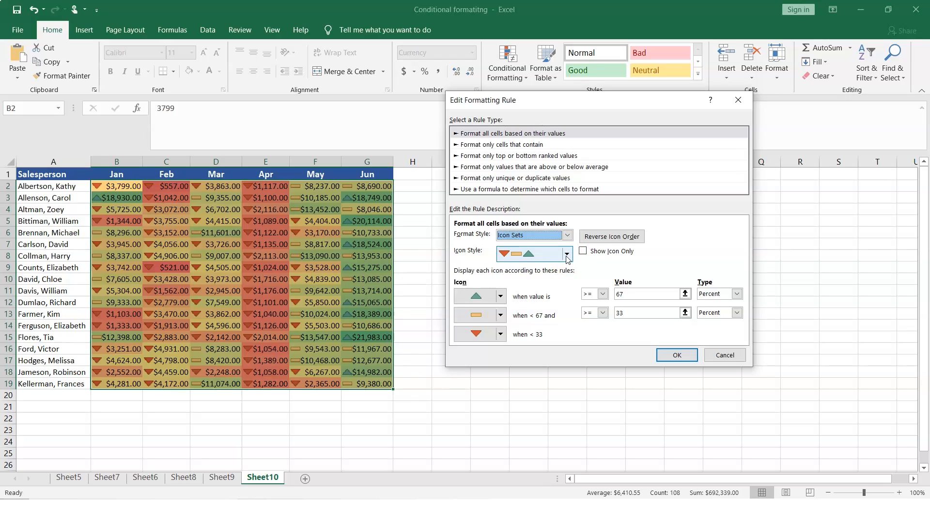
# Review the threshold type options for the green triangle, leave Percent selected, and apply the Icon Set rule to B2:G19
pyautogui.click(500, 298)
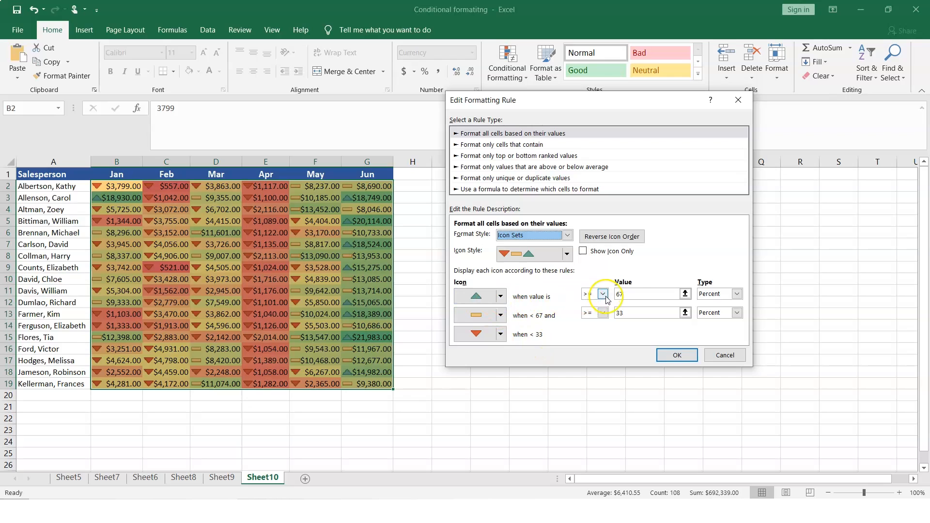
pyautogui.click(737, 294)
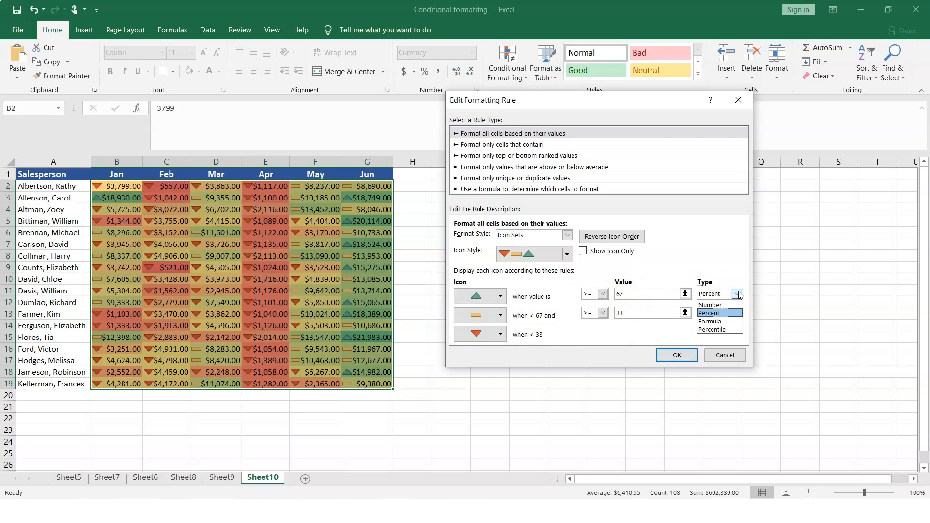
pyautogui.click(736, 294)
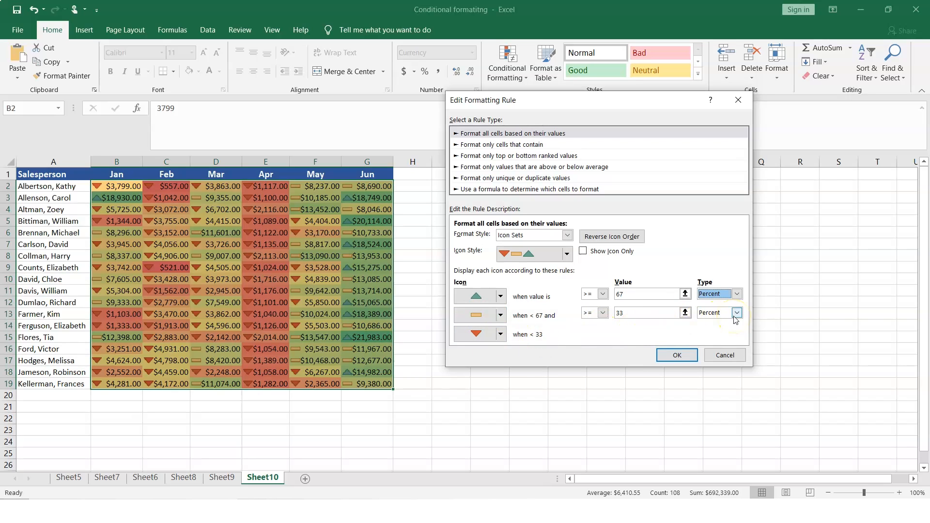
pyautogui.click(676, 357)
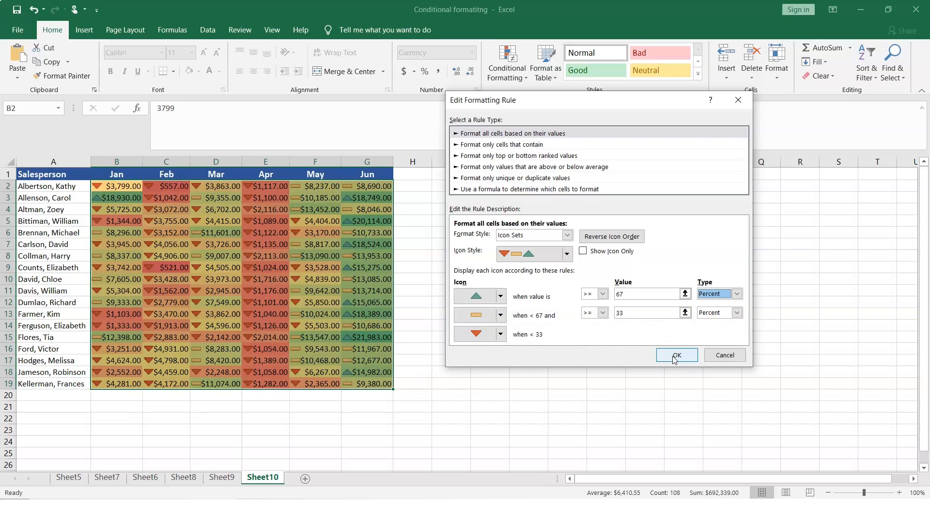
pyautogui.click(675, 356)
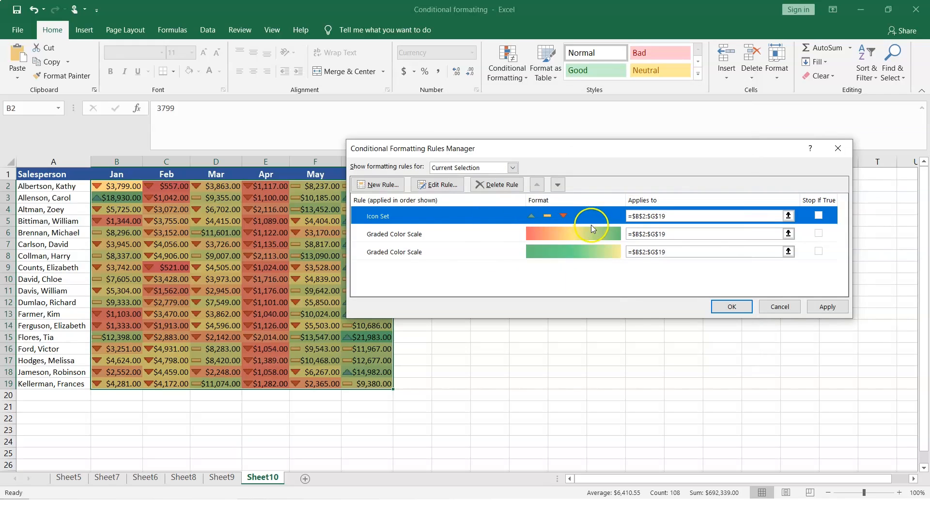
pyautogui.click(825, 308)
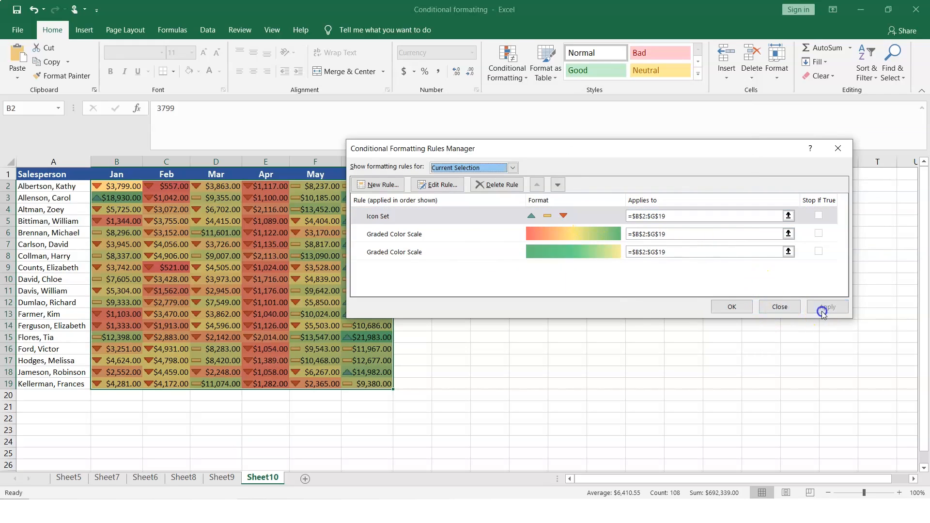
pyautogui.click(731, 306)
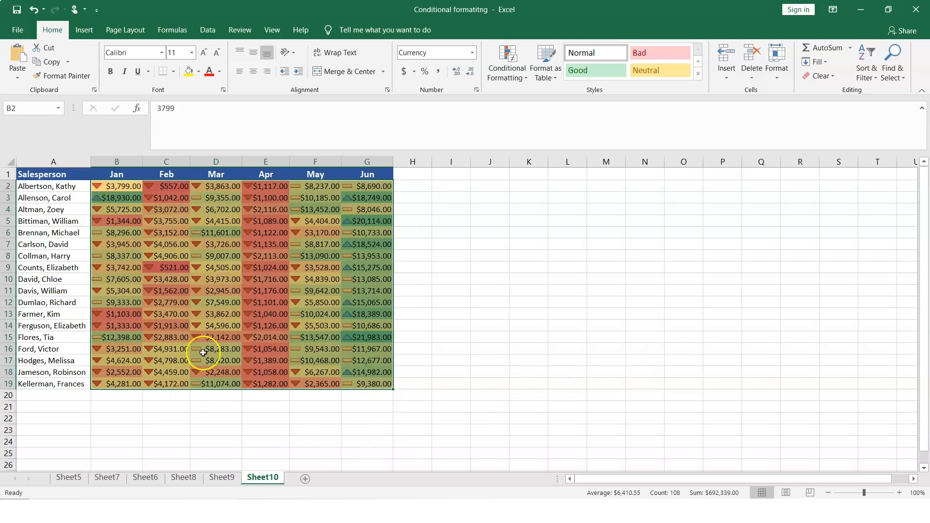
# Review the conditional formatting examples on Sheet9, Sheet8, Sheet6, Sheet7 and Sheet5 in turn
pyautogui.click(219, 486)
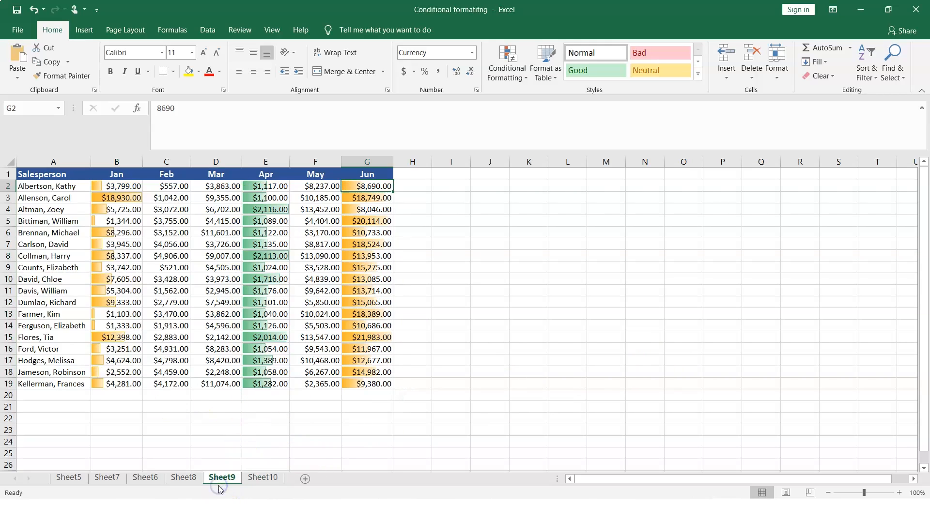
pyautogui.click(182, 478)
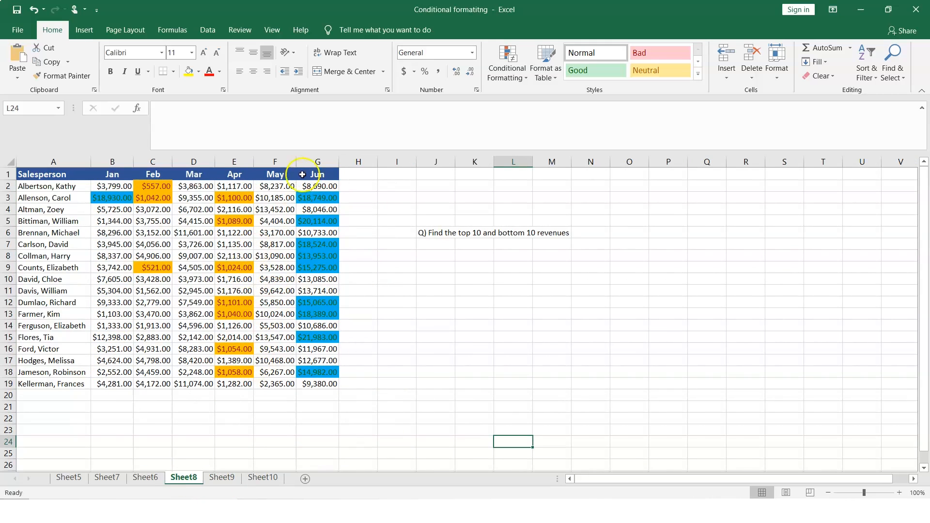
pyautogui.click(148, 478)
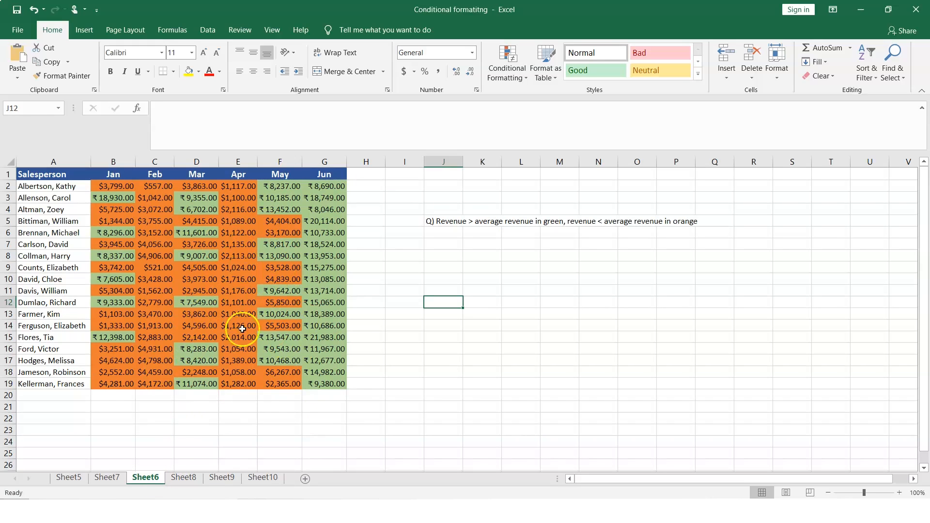
pyautogui.click(108, 478)
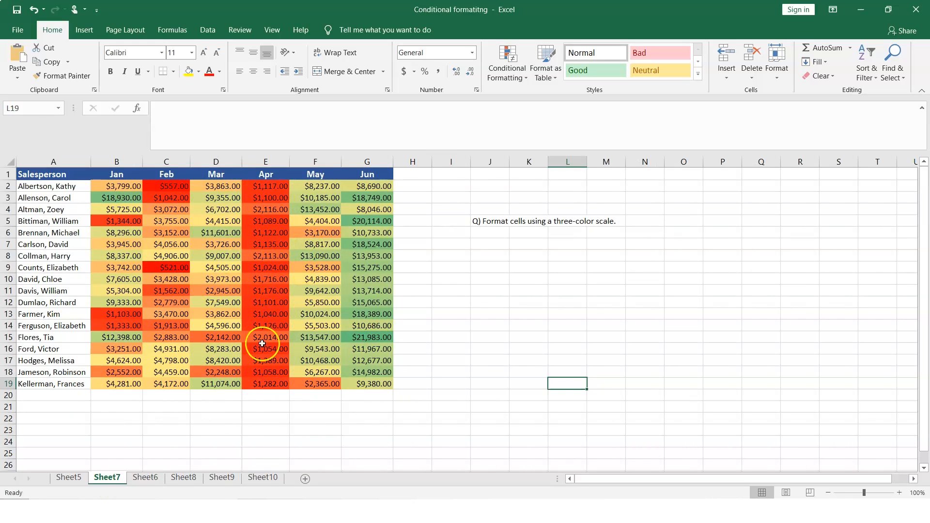
pyautogui.click(67, 479)
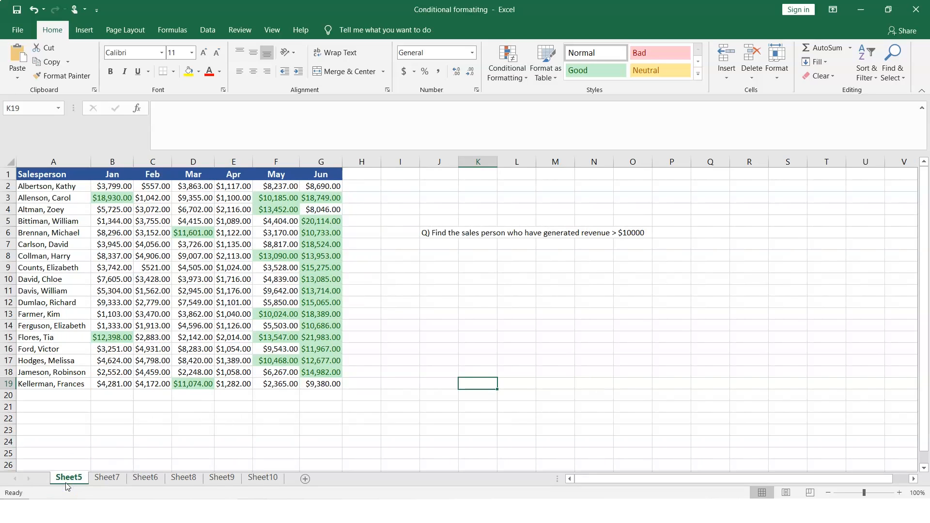